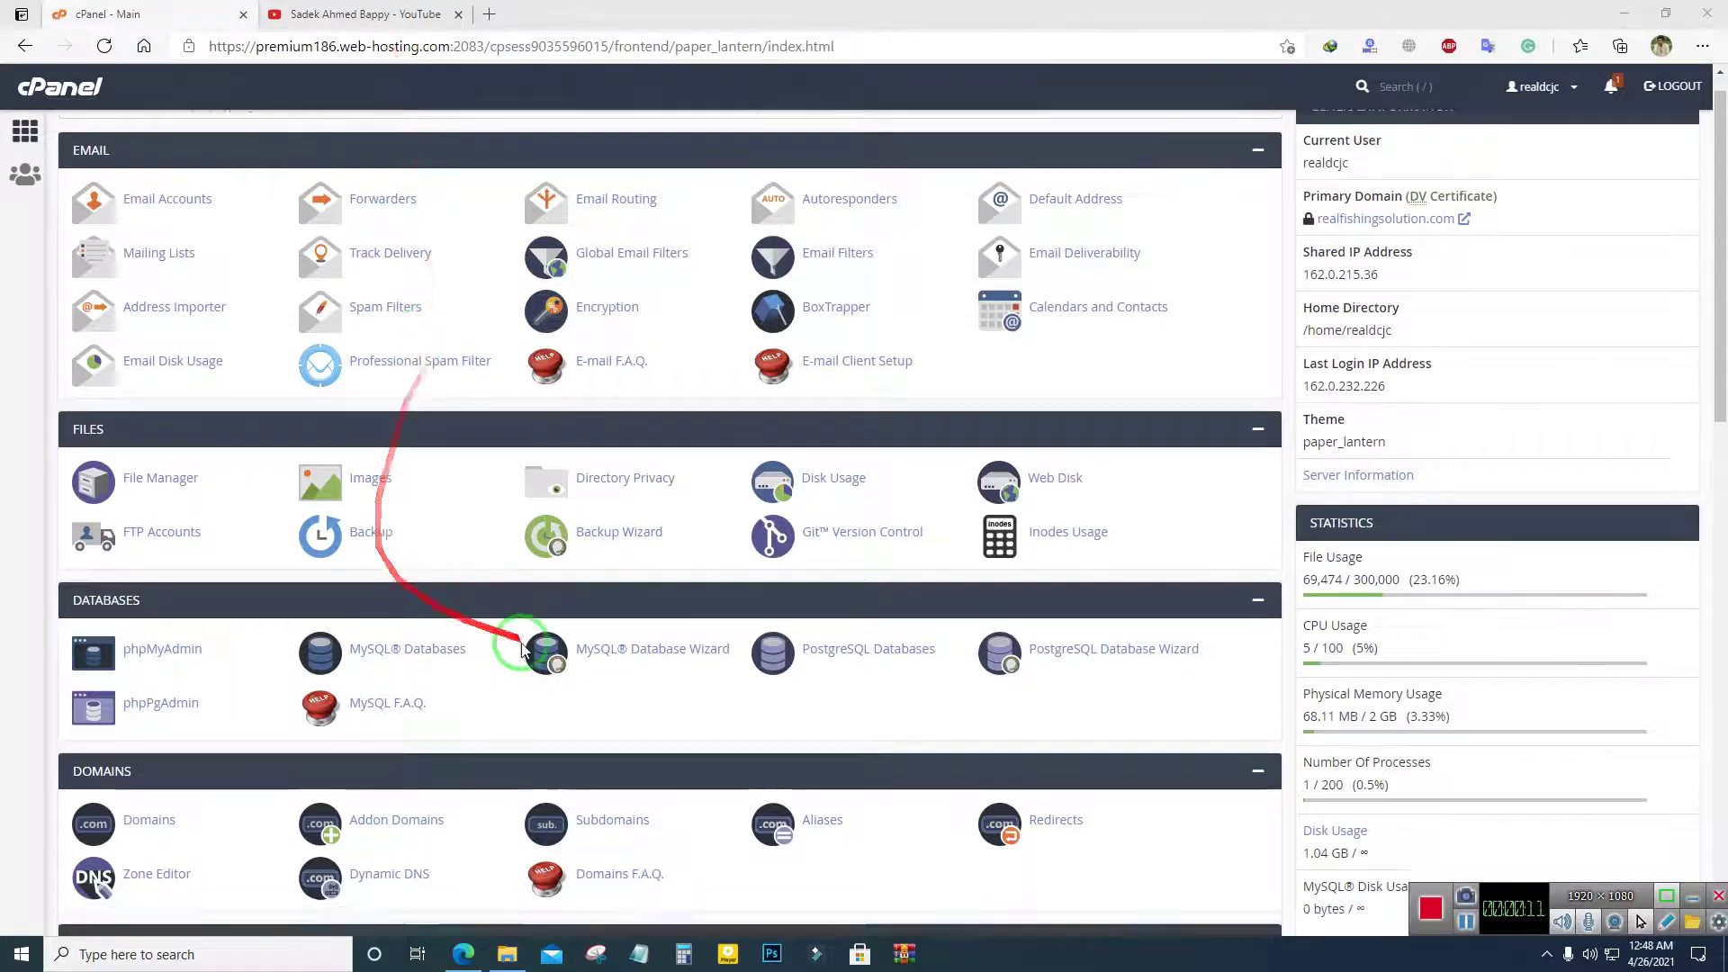
- Scroll through the cPanel dashboard's tools and alternate between it and the YouTube channel's videos page
{"action": "scroll", "coordinate": [523, 646], "scroll_direction": "up", "scroll_amount": 6}
{"action": "scroll", "coordinate": [531, 630], "scroll_direction": "up", "scroll_amount": 10}
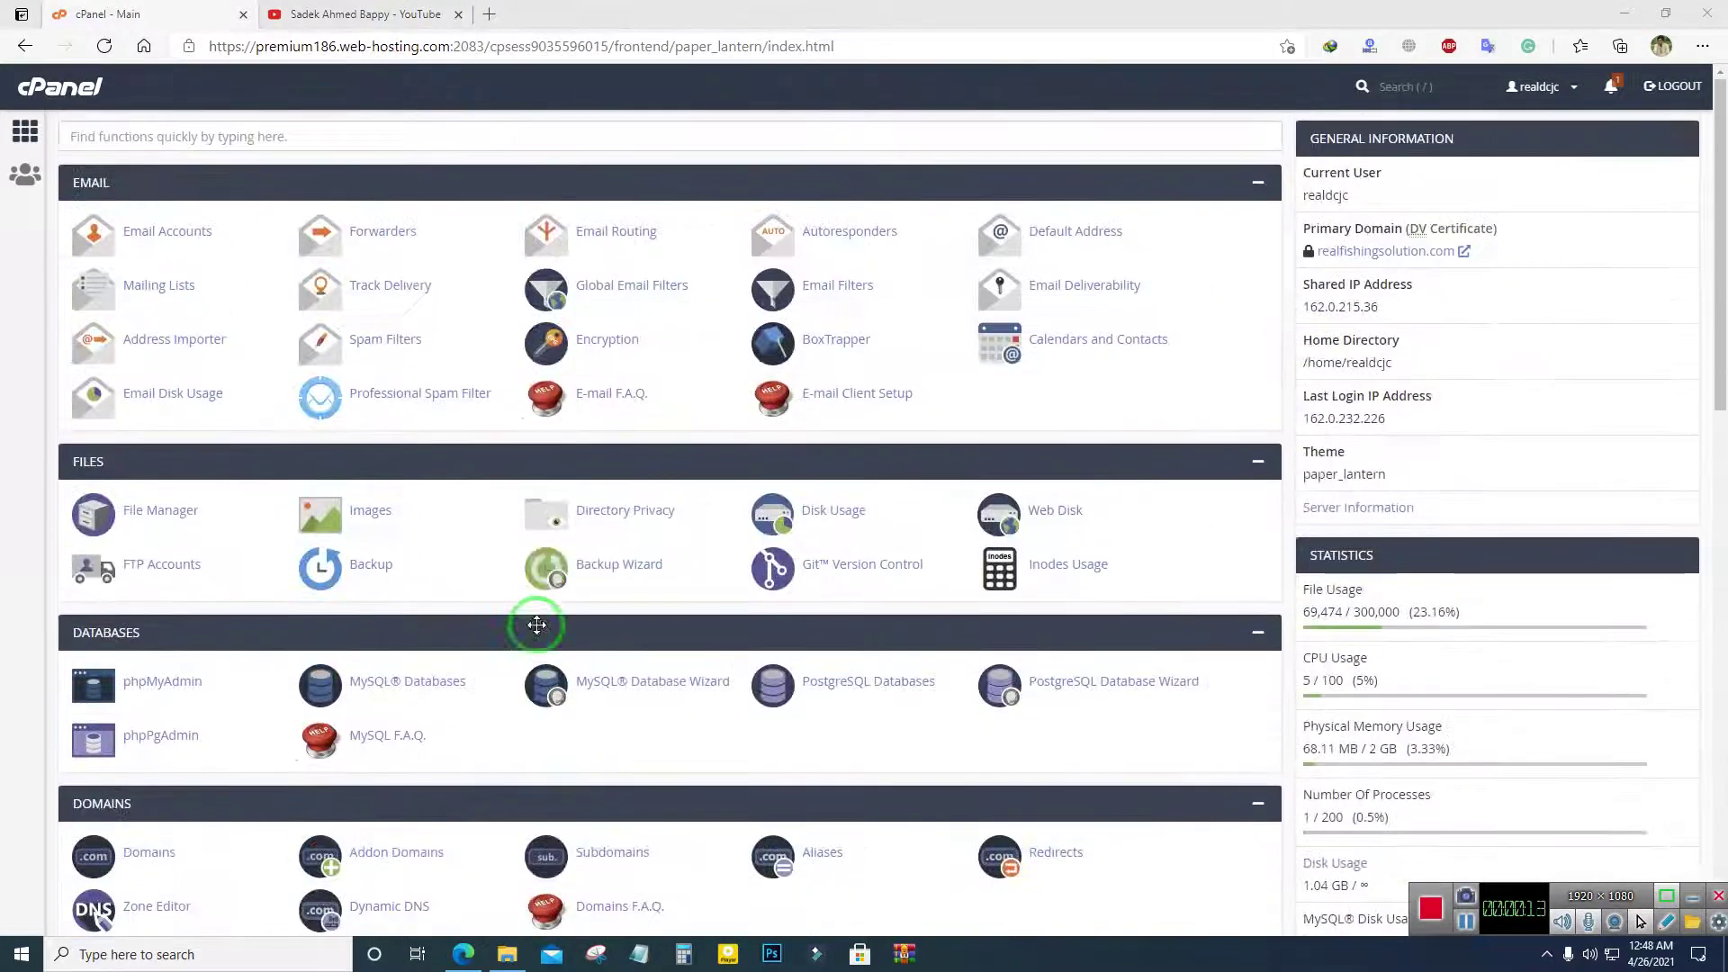
{"action": "left_click", "coordinate": [422, 15]}
{"action": "scroll", "coordinate": [347, 407], "scroll_direction": "down", "scroll_amount": 7}
{"action": "scroll", "coordinate": [348, 410], "scroll_direction": "up", "scroll_amount": 7}
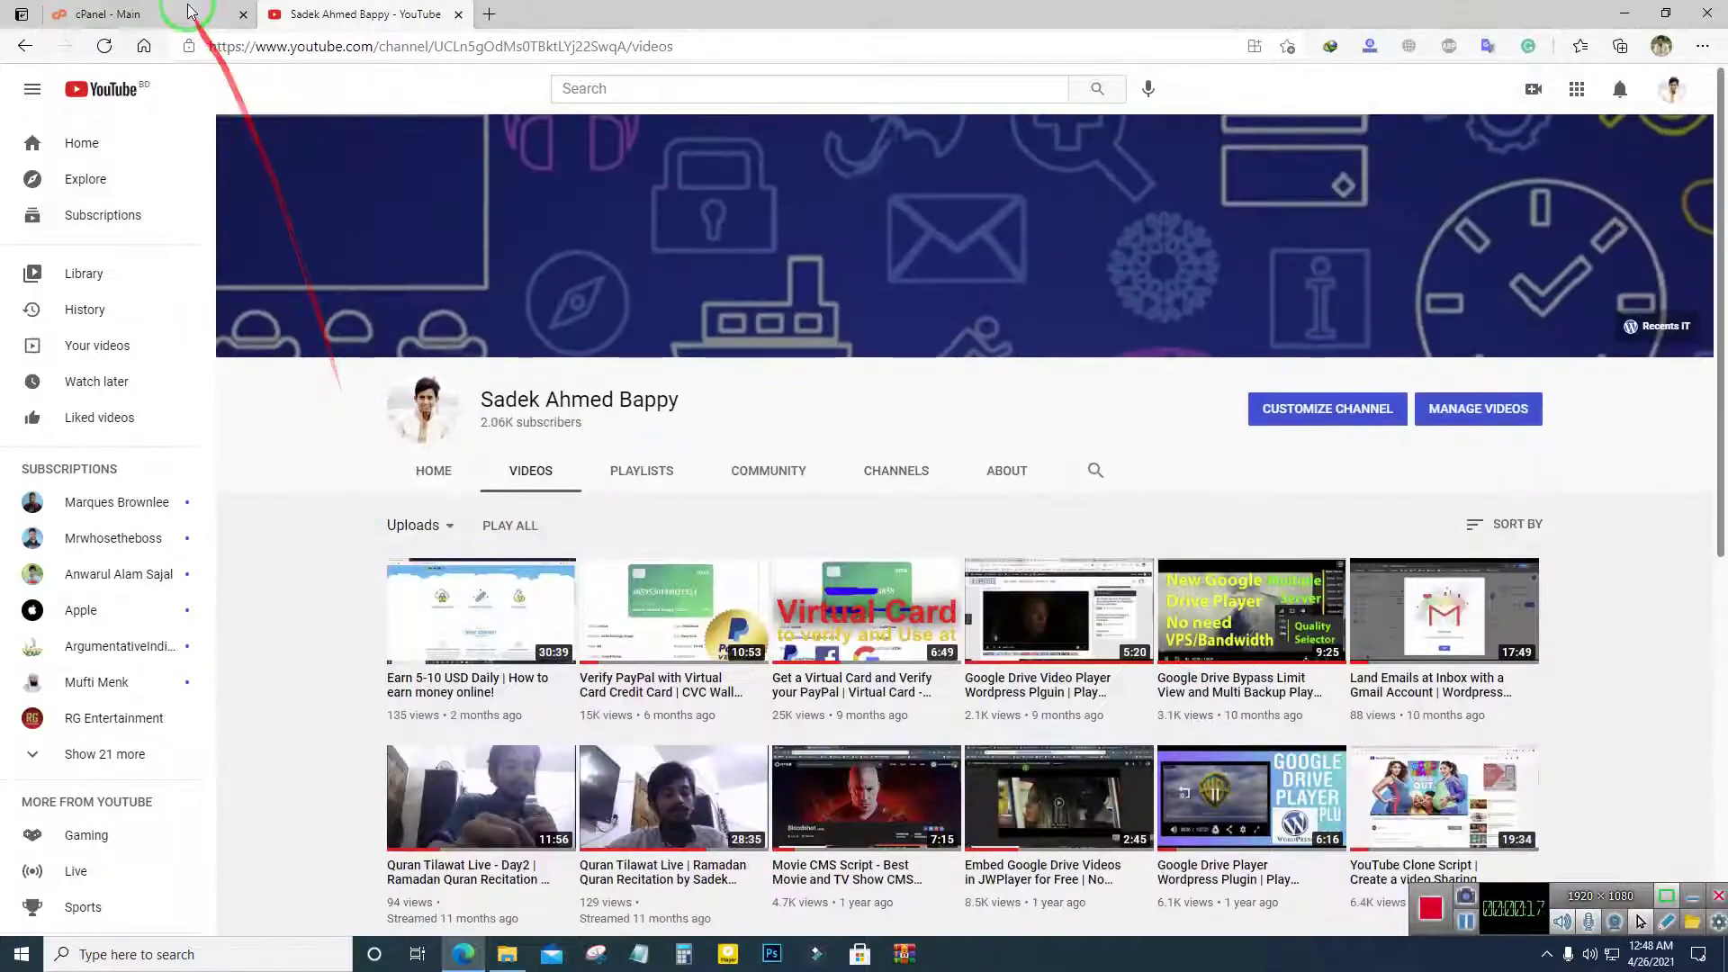
{"action": "left_click", "coordinate": [190, 11]}
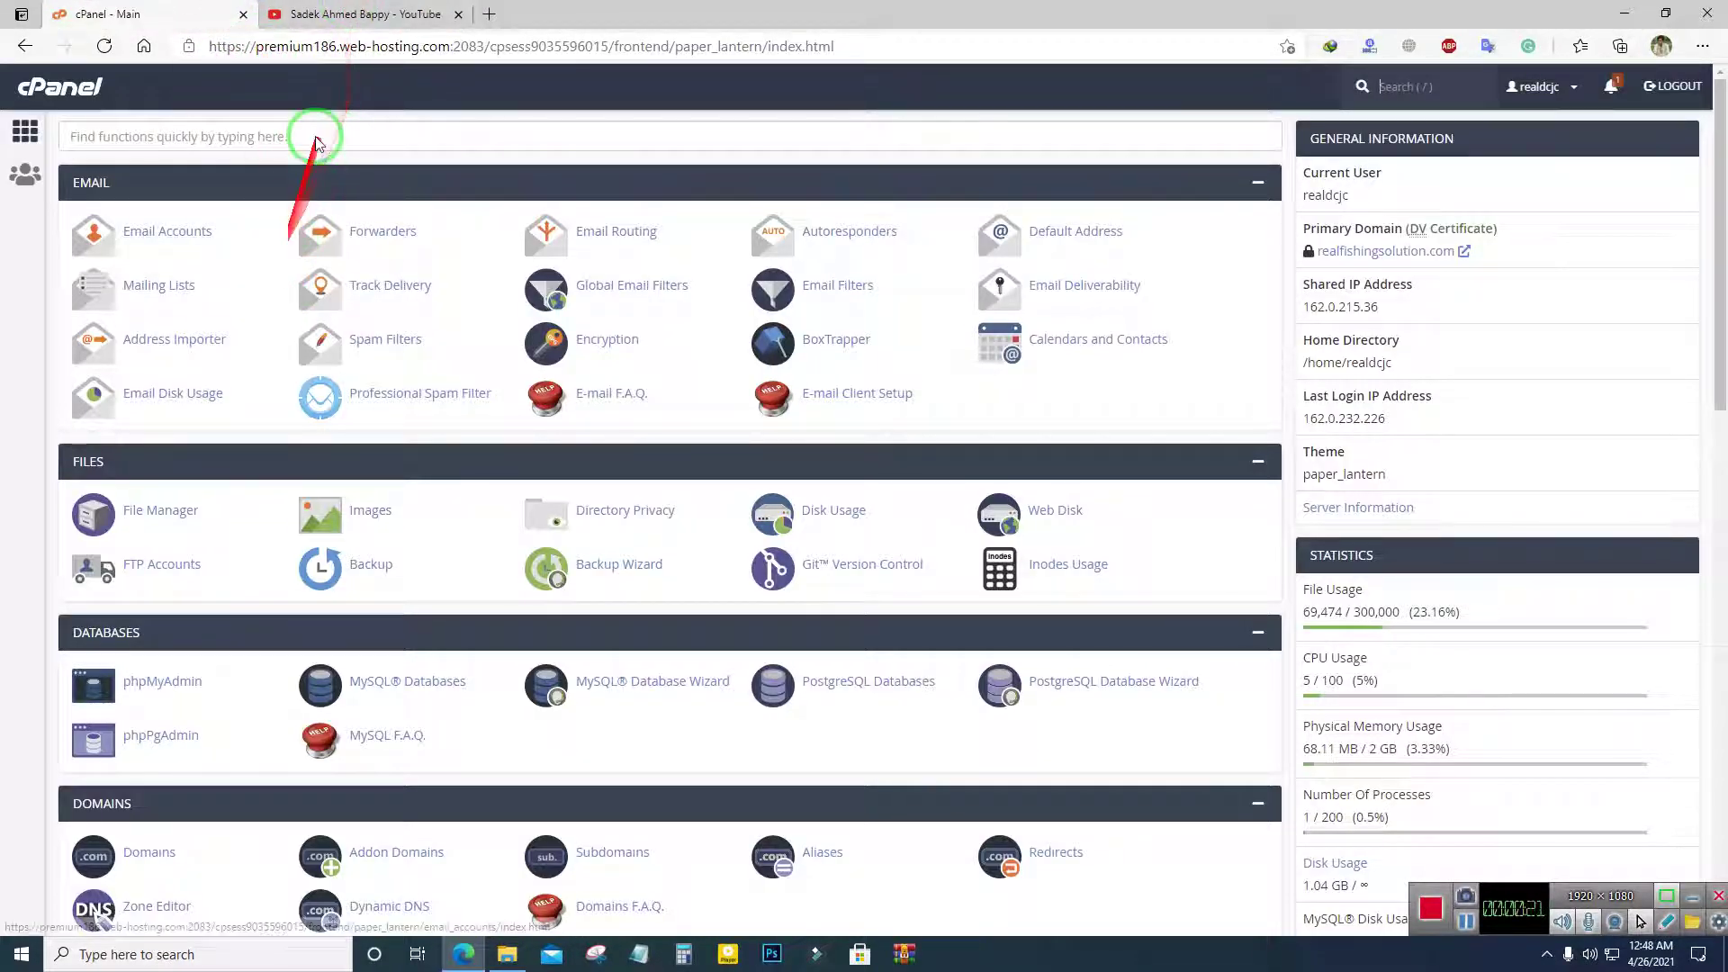
{"action": "left_click", "coordinate": [358, 16]}
- Open the Google Drive Proxy Player Script video in a new tab and pause it at 0:05
{"action": "scroll", "coordinate": [933, 540], "scroll_direction": "down", "scroll_amount": 4}
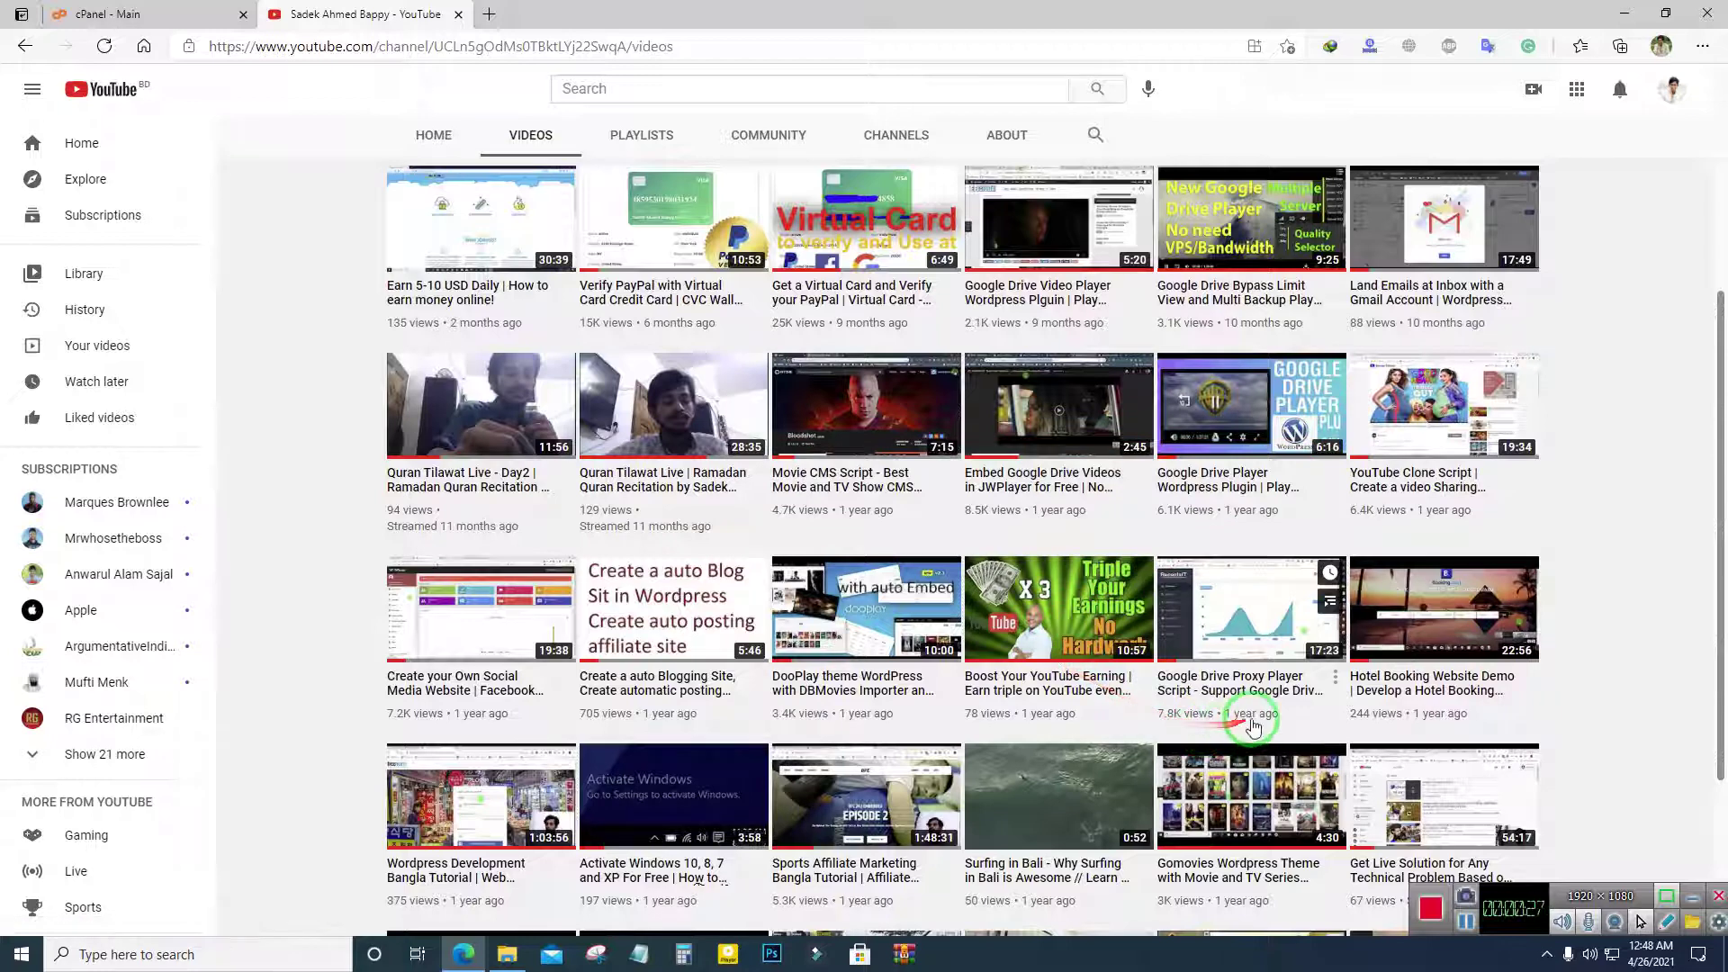
{"action": "middle_click", "coordinate": [1228, 700]}
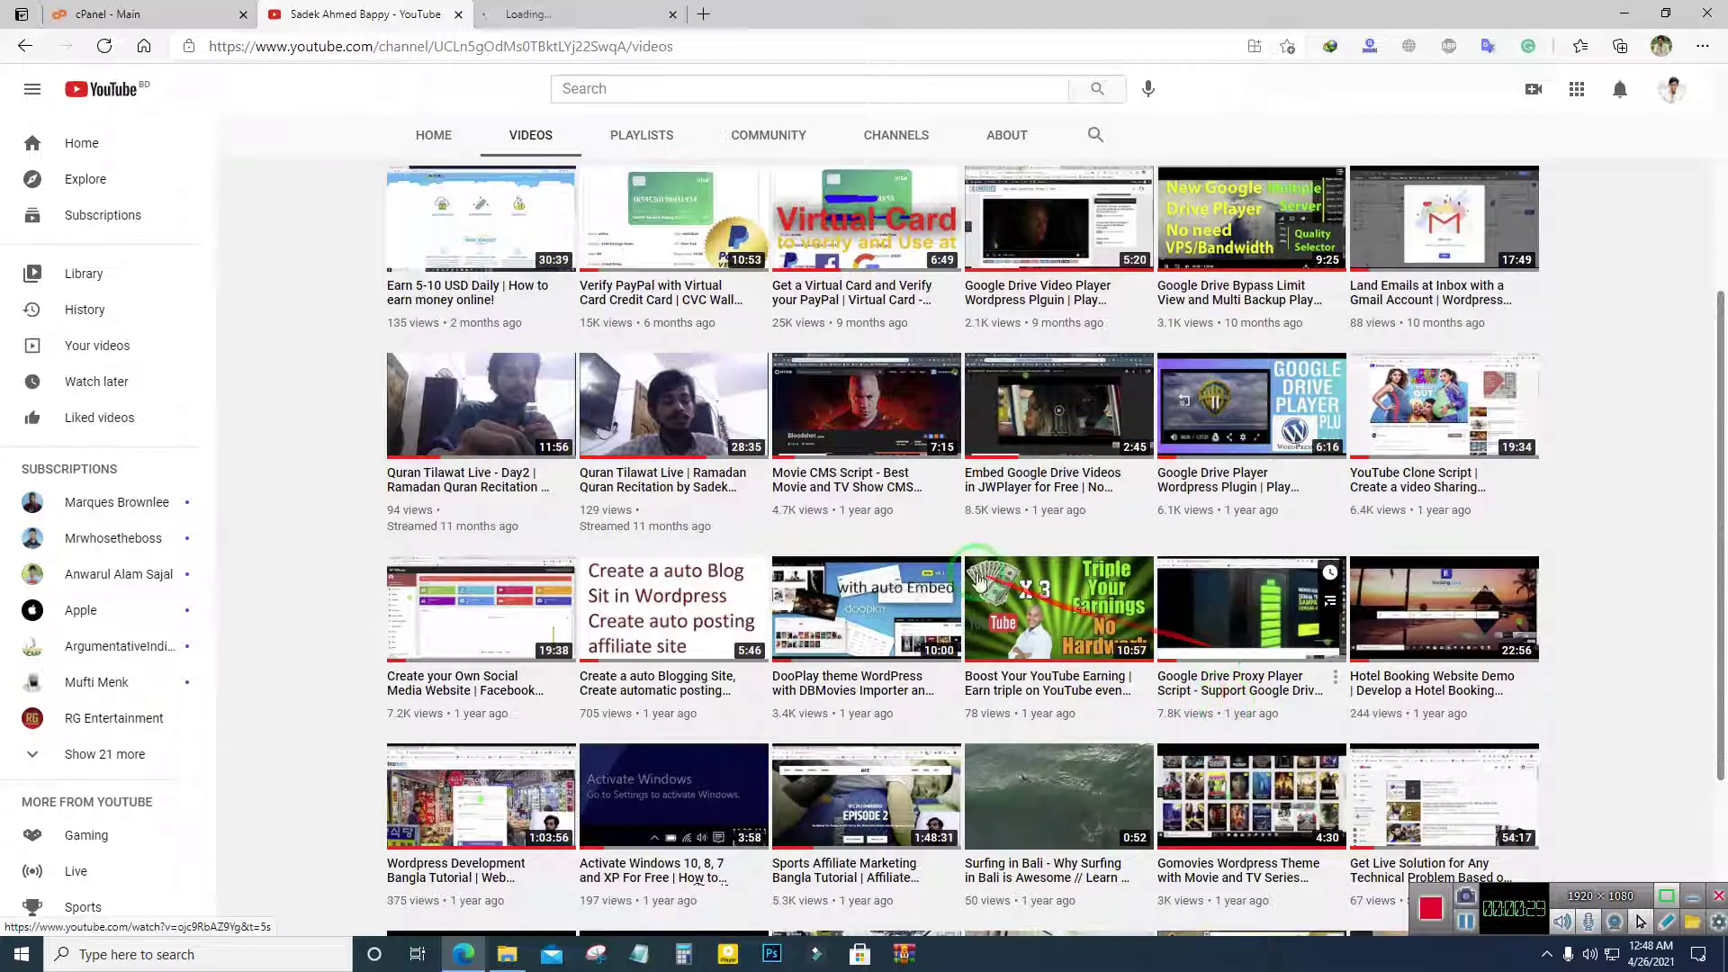
{"action": "left_click", "coordinate": [565, 11]}
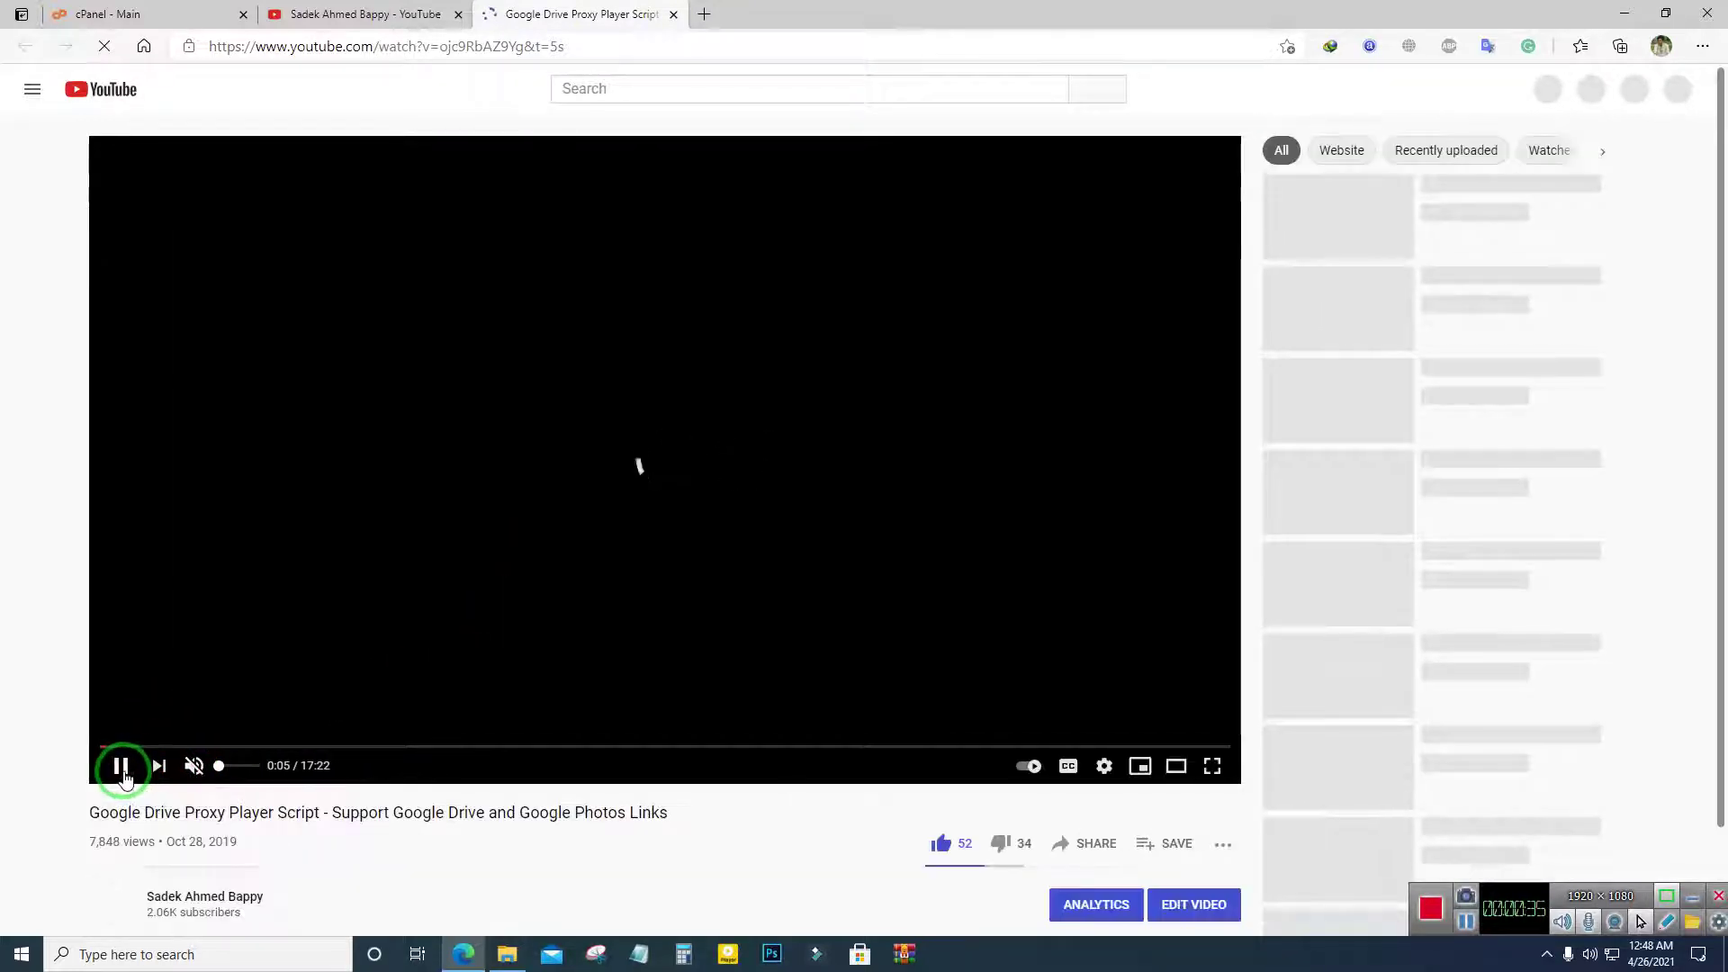
{"action": "left_click", "coordinate": [122, 772]}
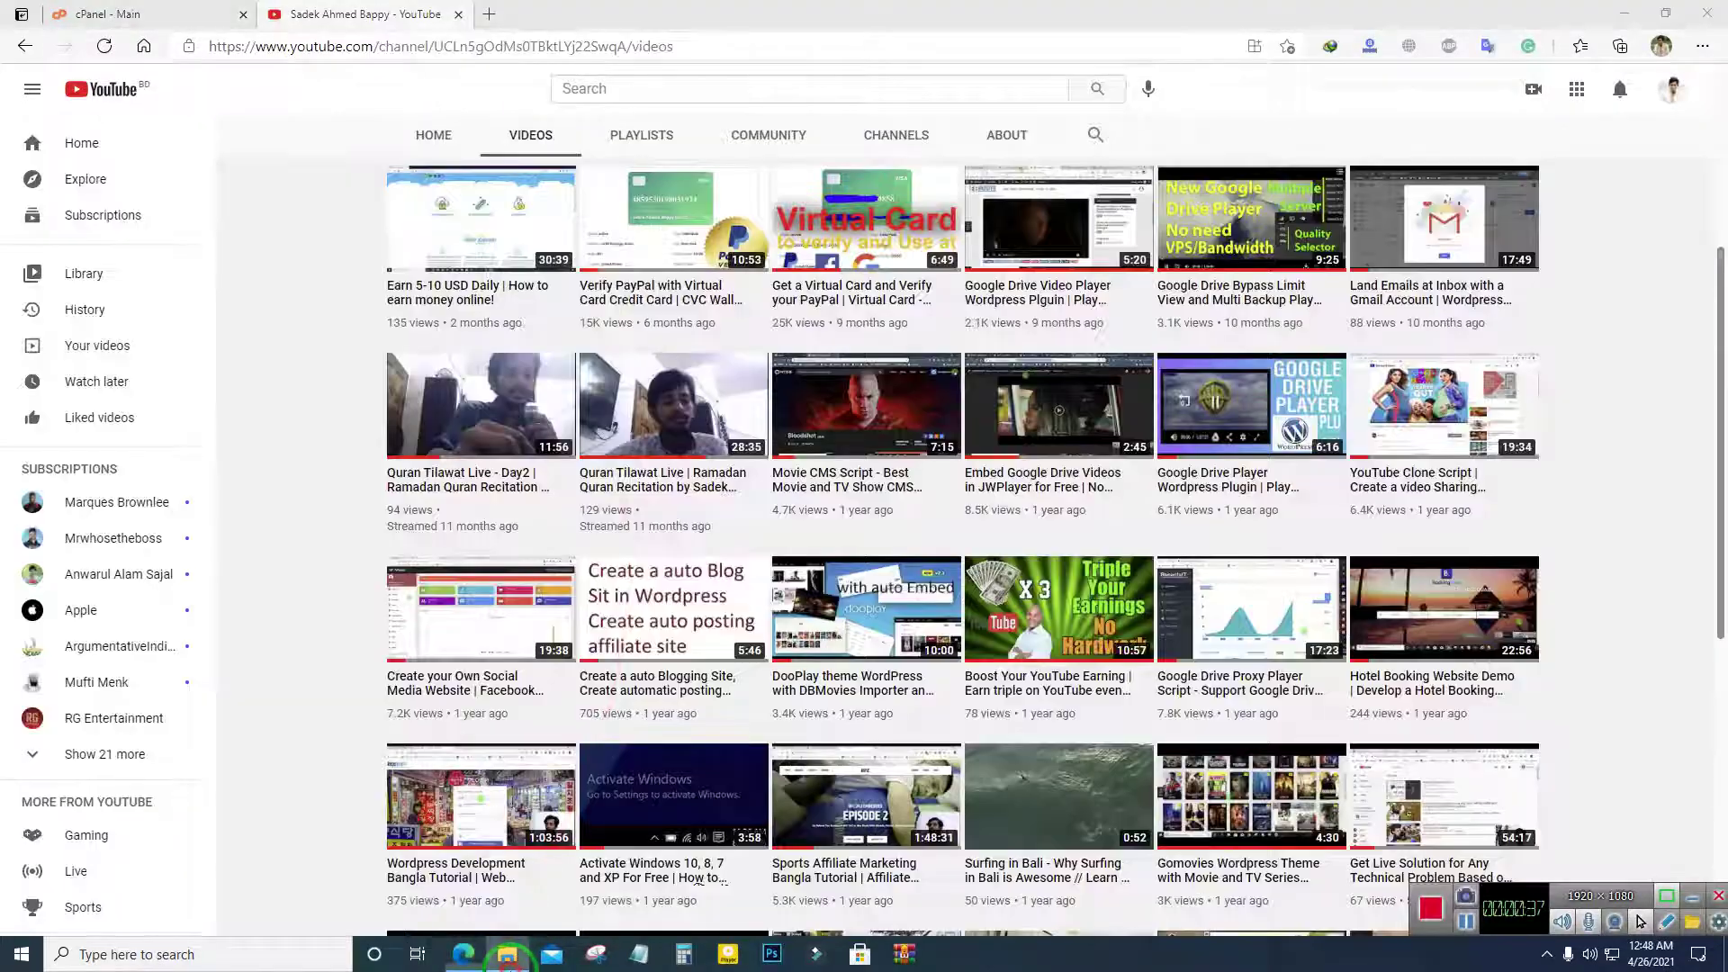
- Select gdplyr [v2.2].zip in the Tutorial folder and refresh the listing twice
{"action": "left_click", "coordinate": [506, 954]}
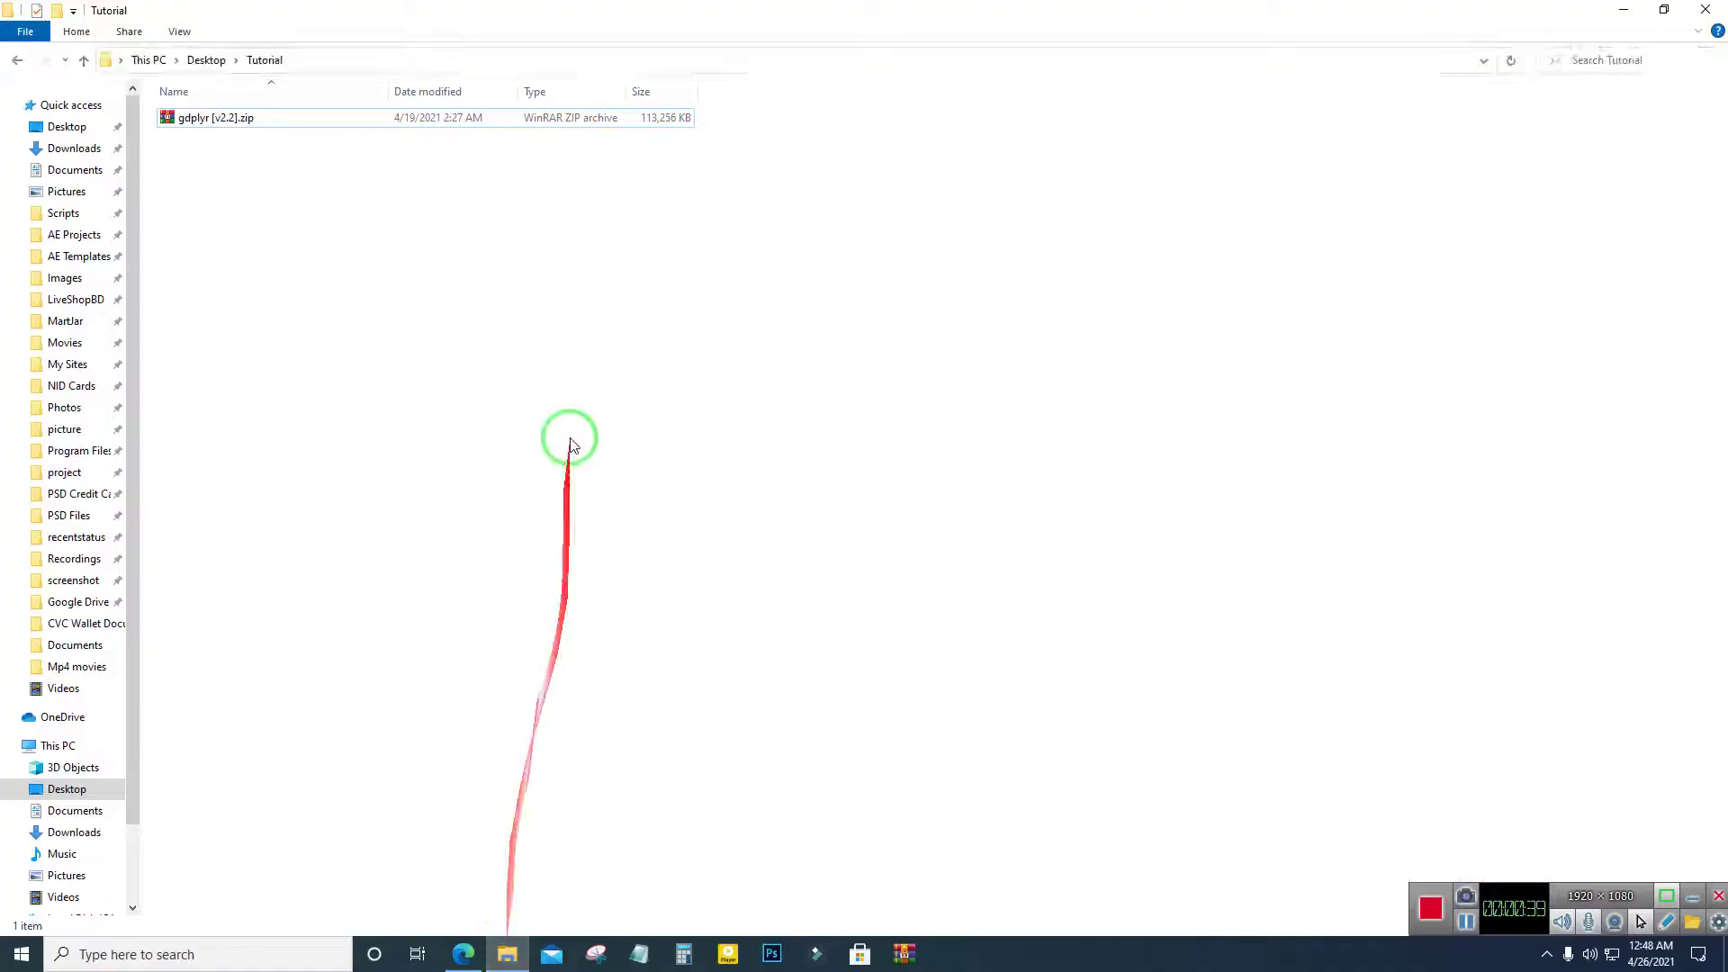
{"action": "left_click", "coordinate": [228, 127]}
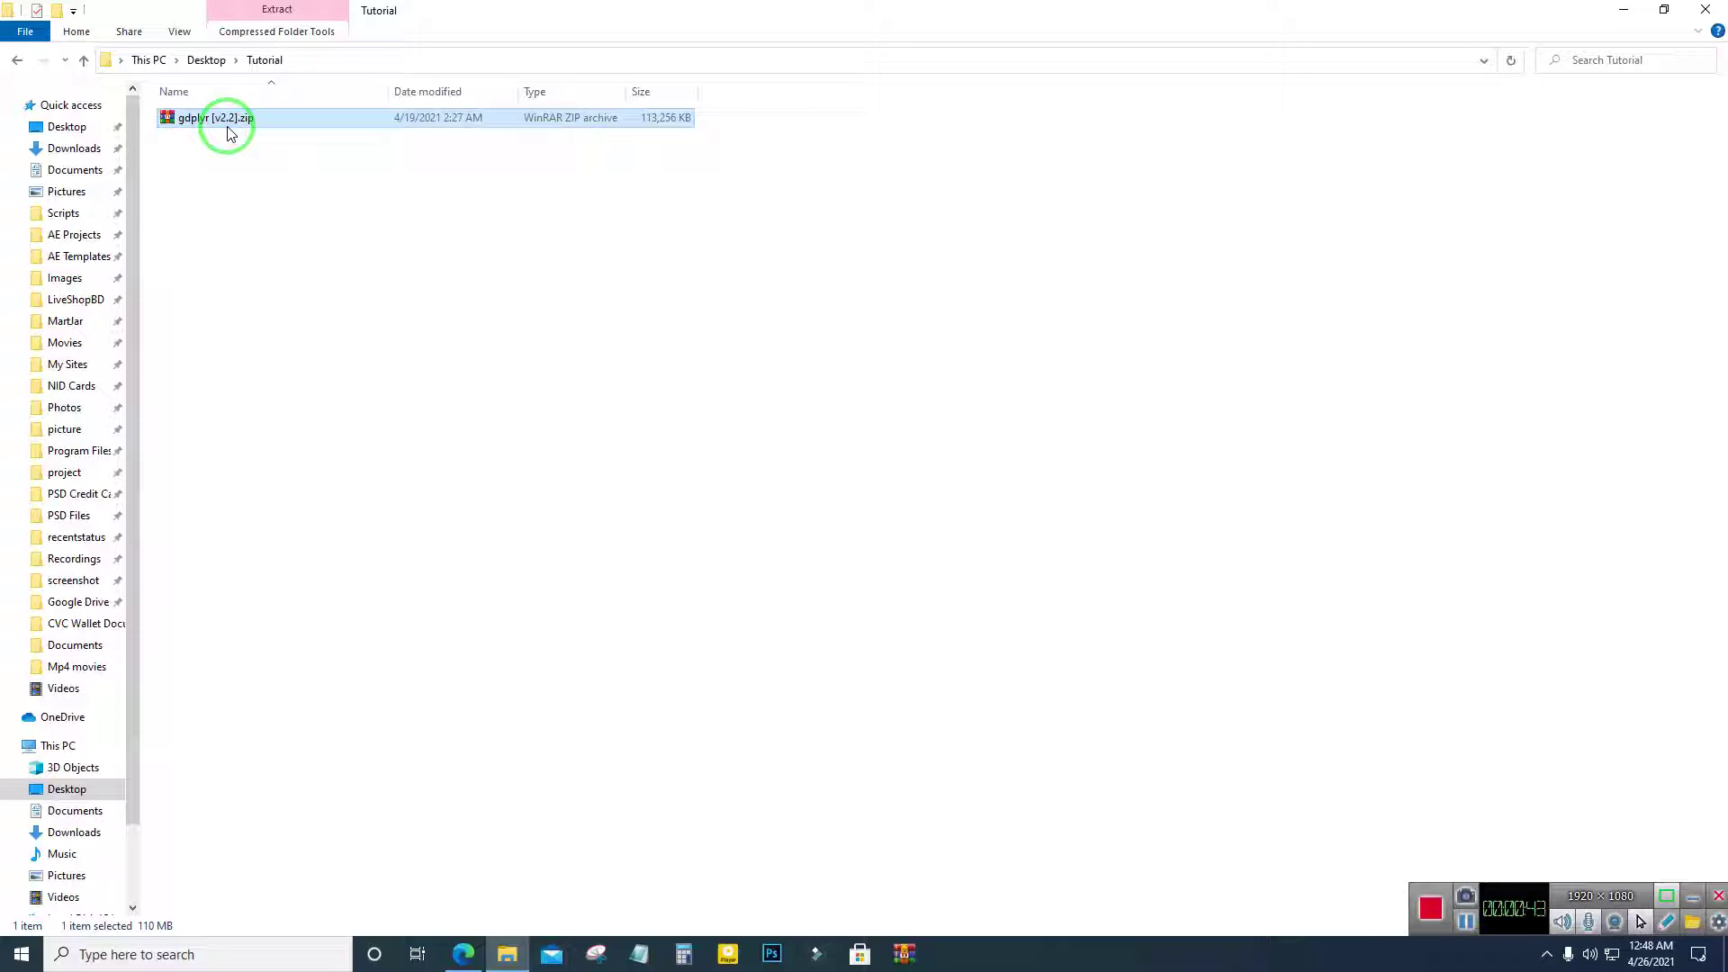
{"action": "right_click", "coordinate": [252, 257]}
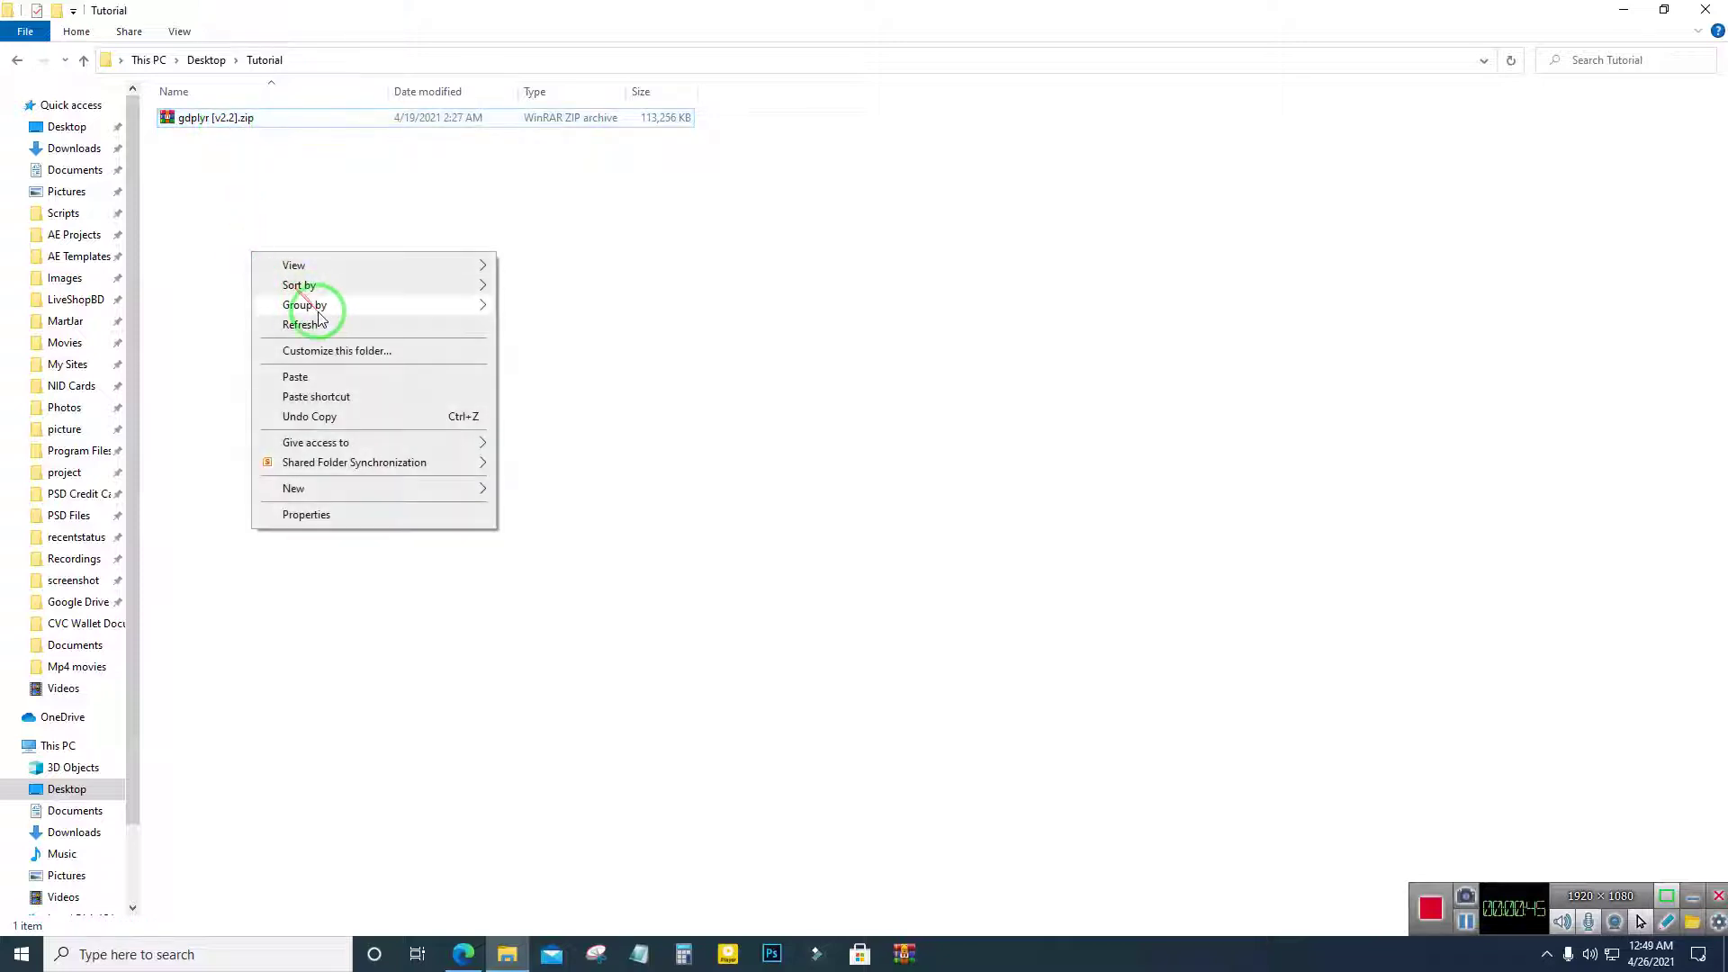
{"action": "left_click", "coordinate": [324, 324]}
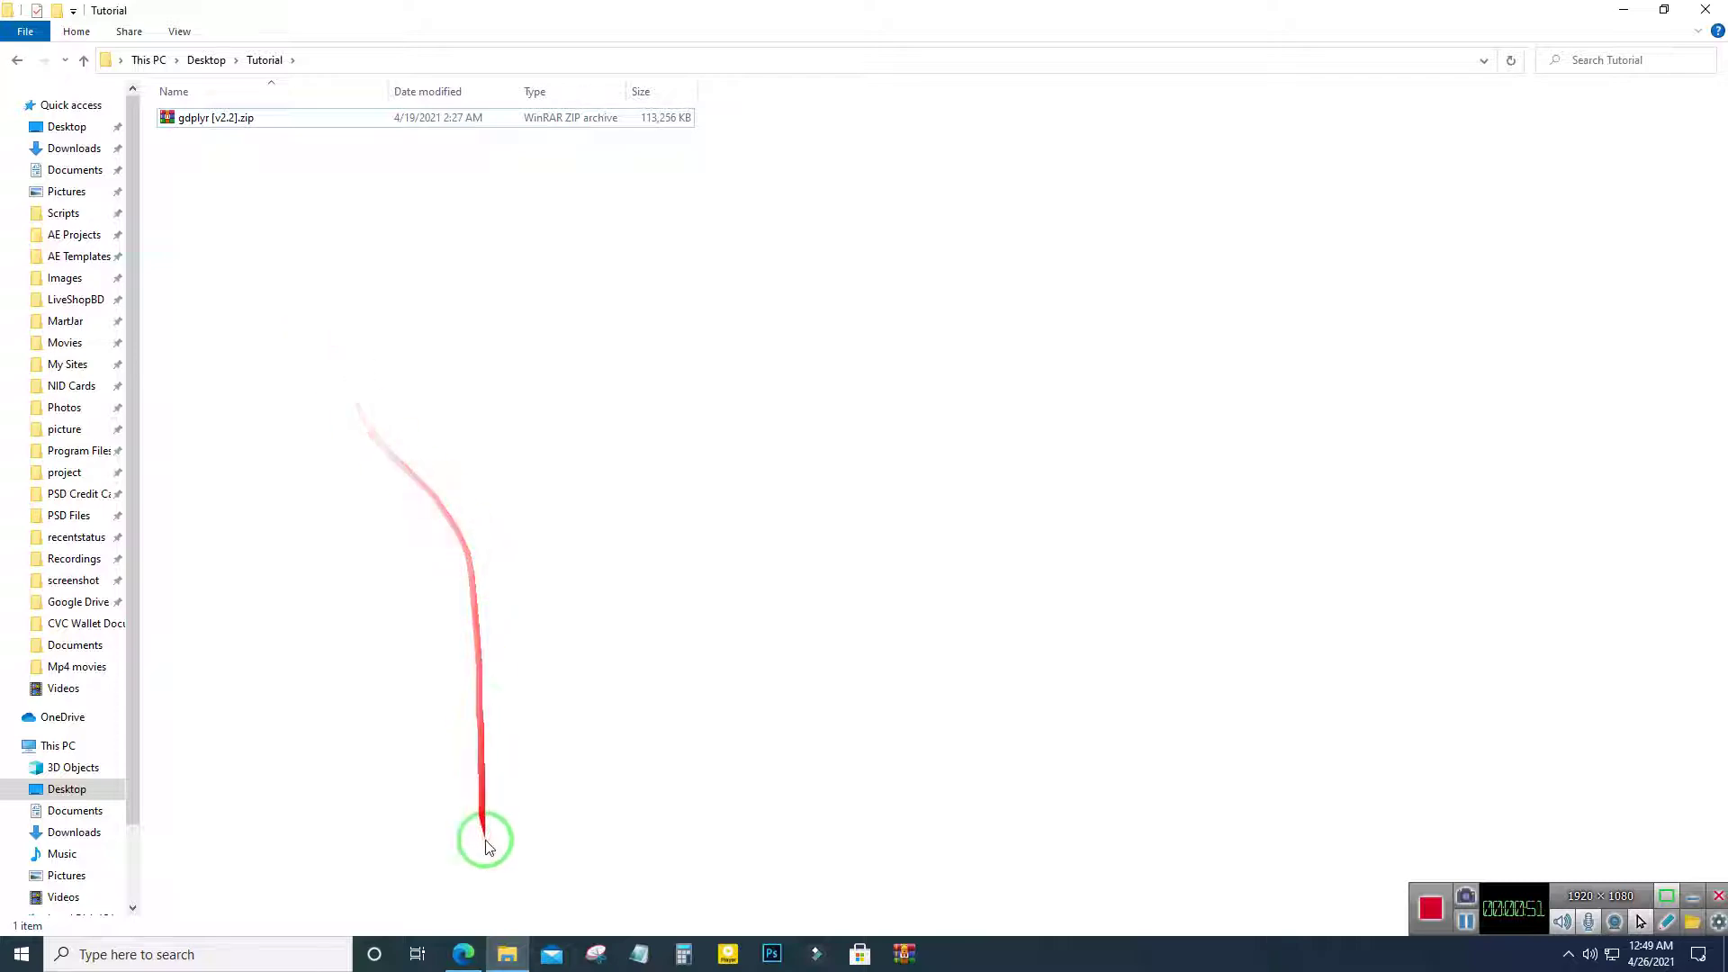
{"action": "left_click_drag", "start_coordinate": [610, 486], "coordinate": [175, 121]}
{"action": "right_click", "coordinate": [206, 174]}
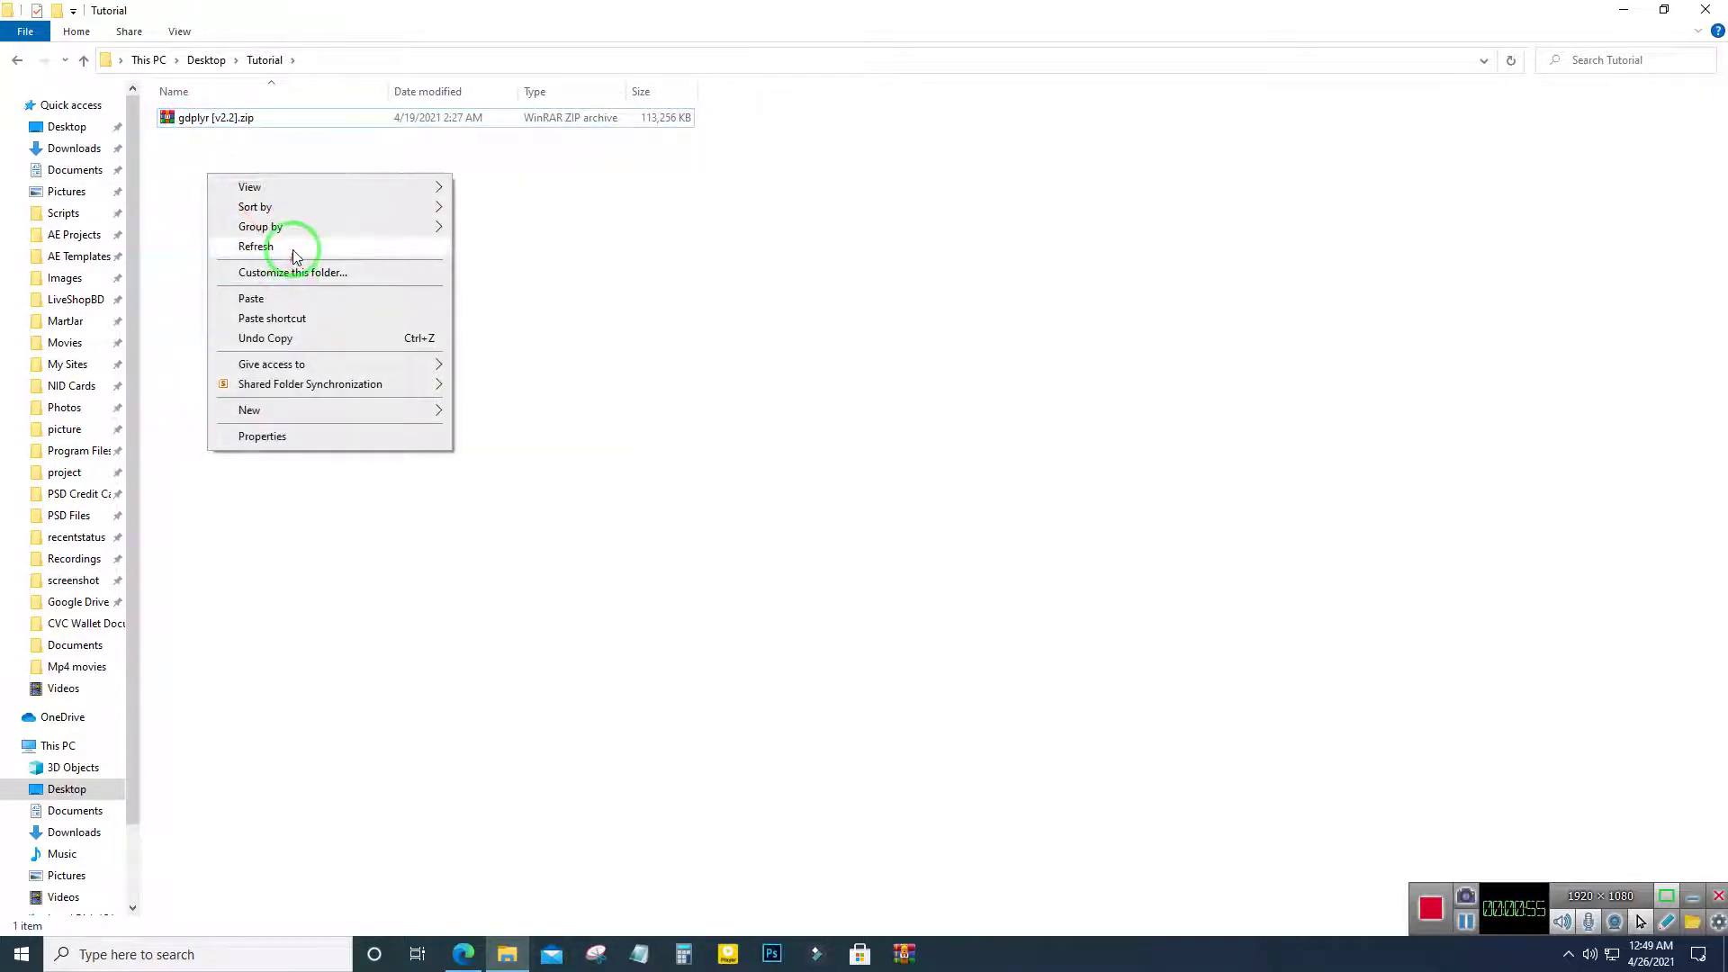
{"action": "left_click", "coordinate": [261, 245]}
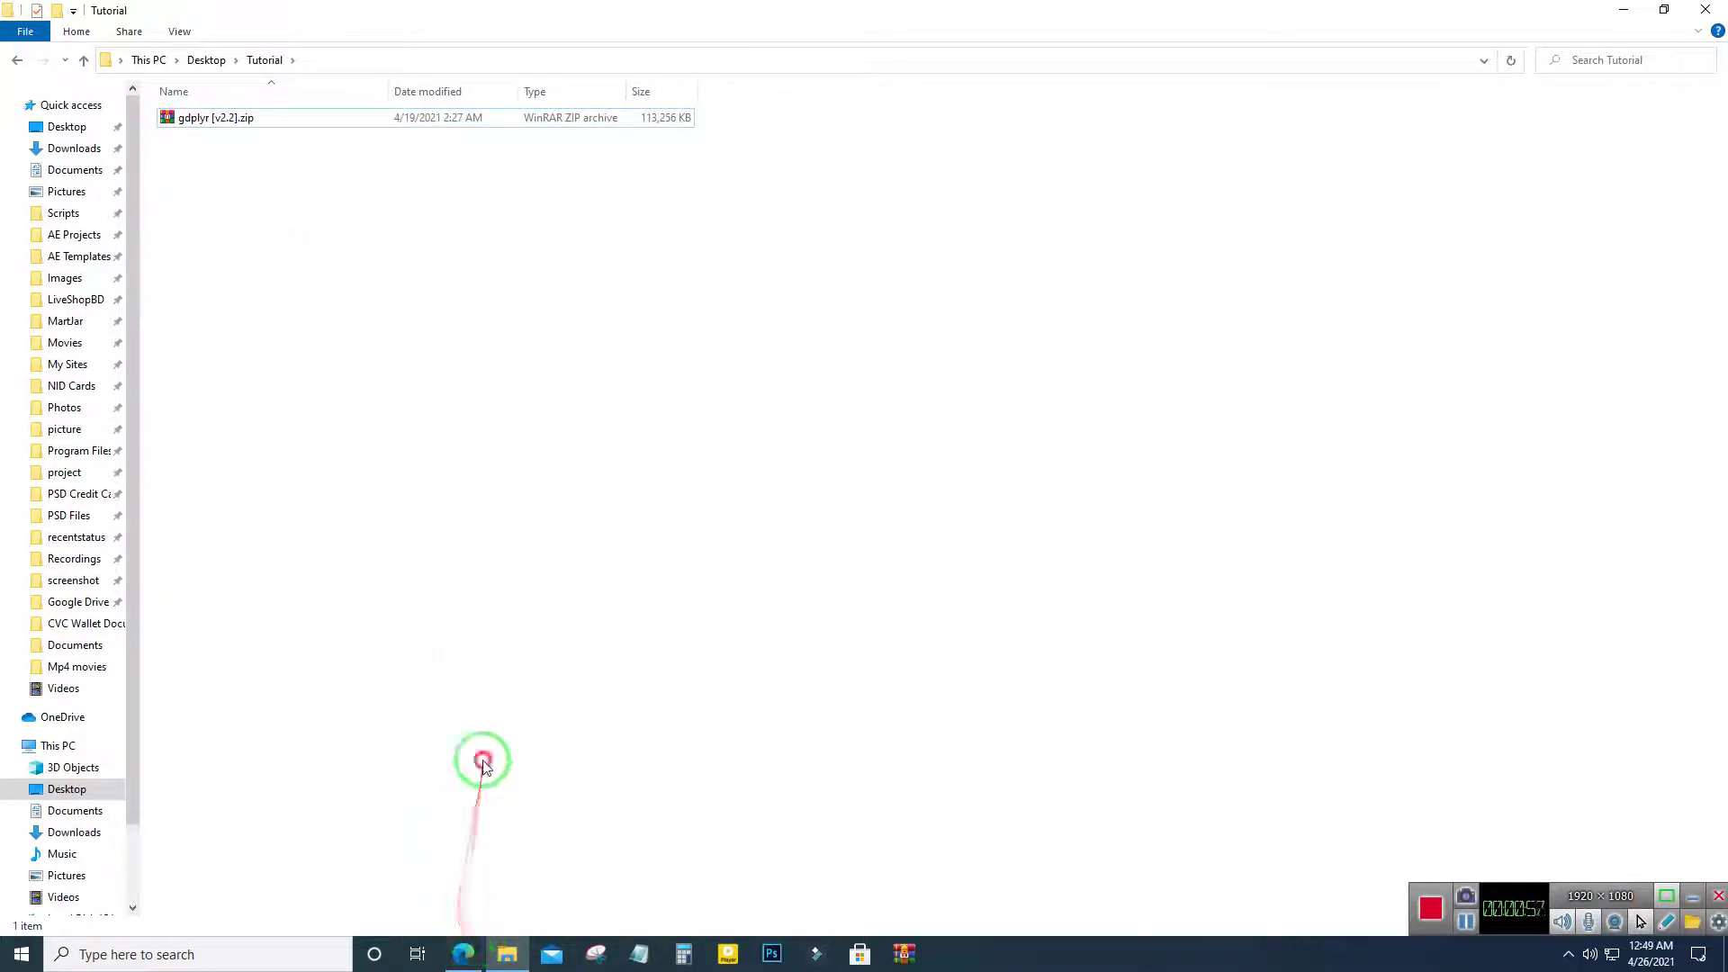
- Reselect and clear the zip archive, refresh the folder again, and return to the browser
{"action": "left_click", "coordinate": [171, 117]}
{"action": "left_click", "coordinate": [248, 192]}
{"action": "left_click_drag", "start_coordinate": [332, 216], "coordinate": [183, 119]}
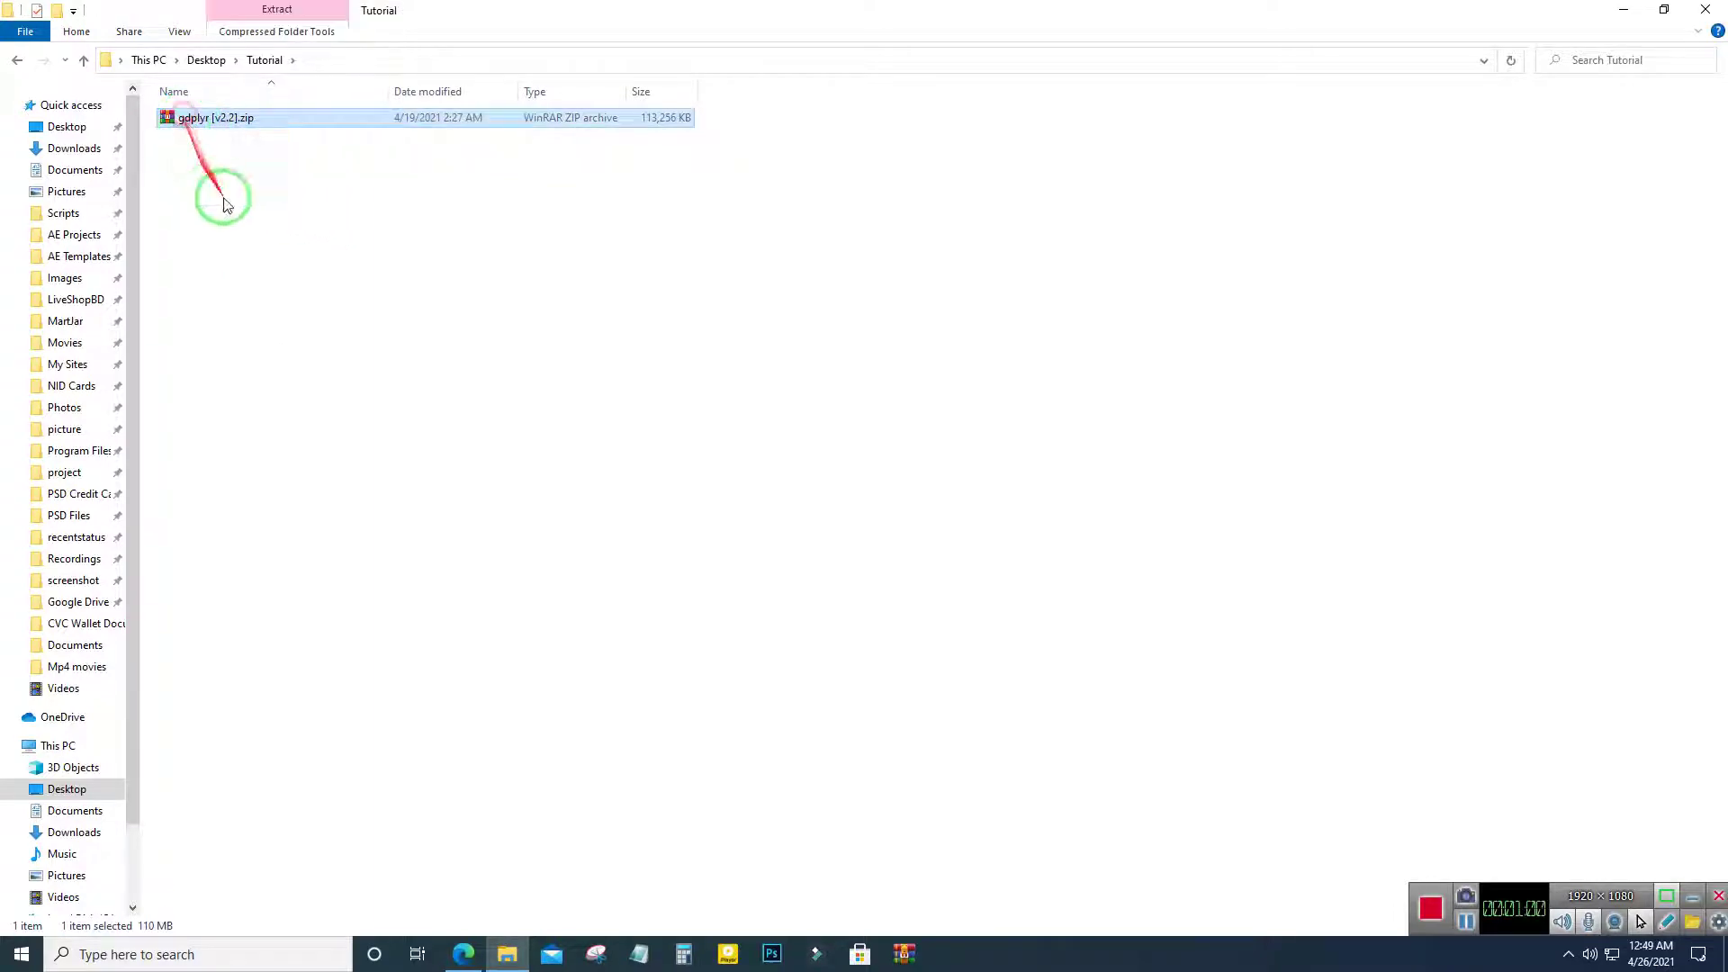
{"action": "left_click", "coordinate": [376, 354]}
{"action": "left_click_drag", "start_coordinate": [507, 396], "coordinate": [297, 212]}
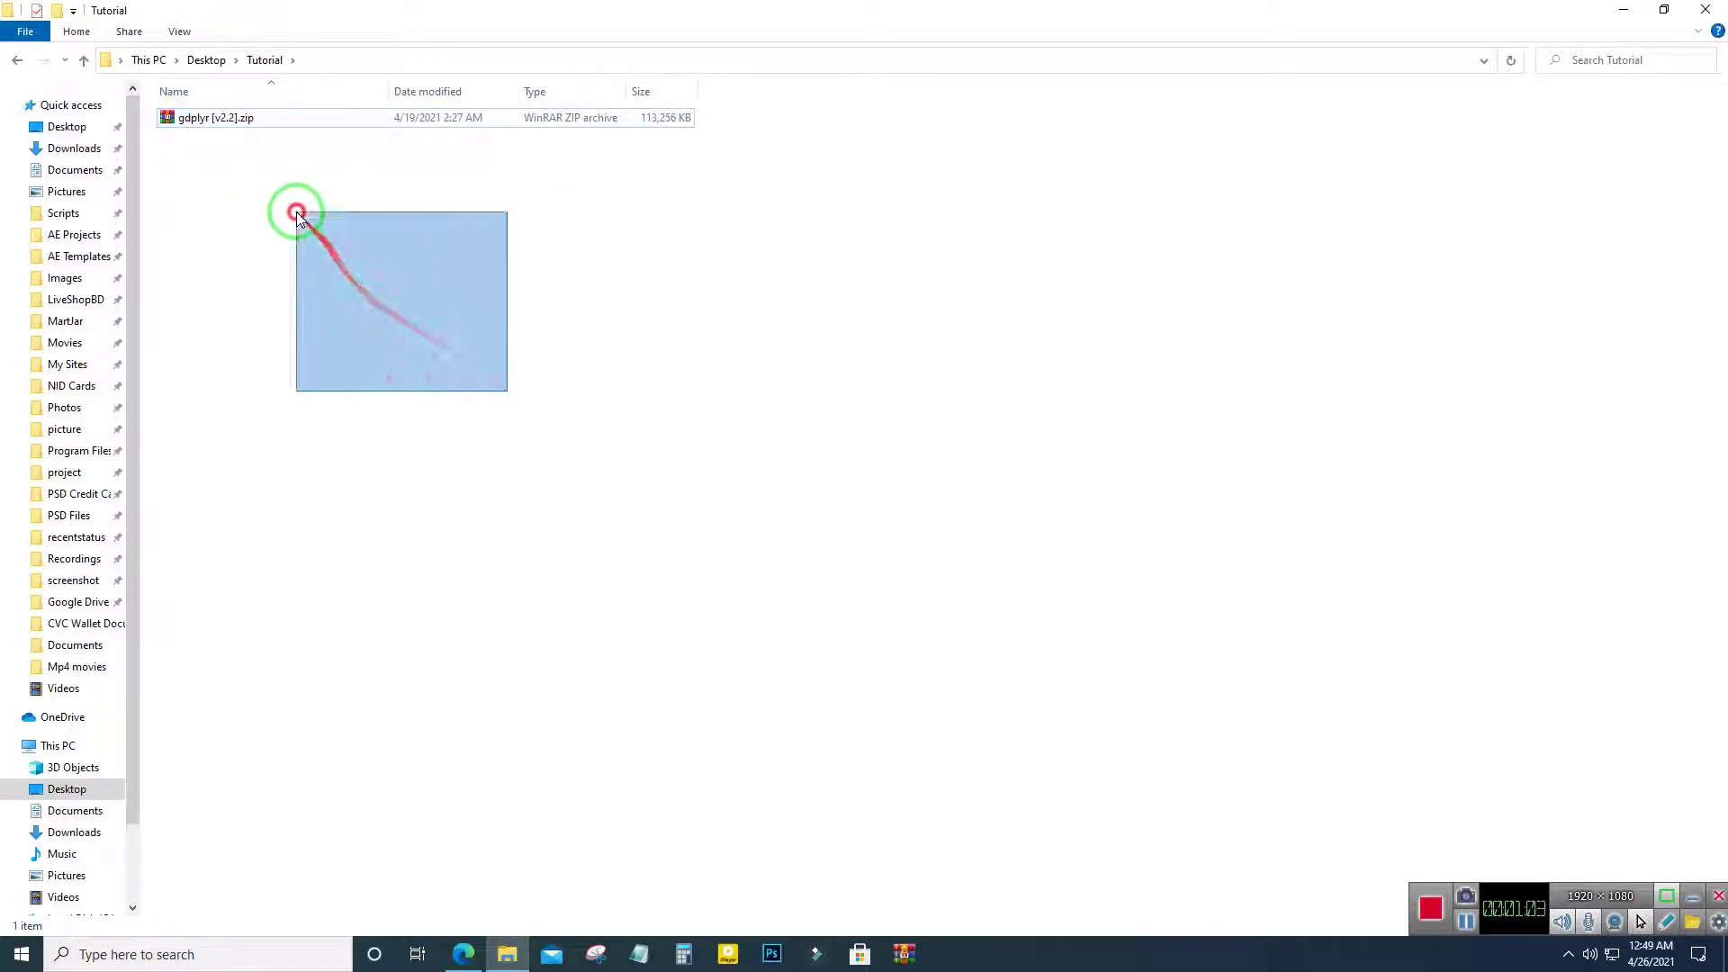
{"action": "right_click", "coordinate": [452, 435]}
{"action": "left_click", "coordinate": [530, 501]}
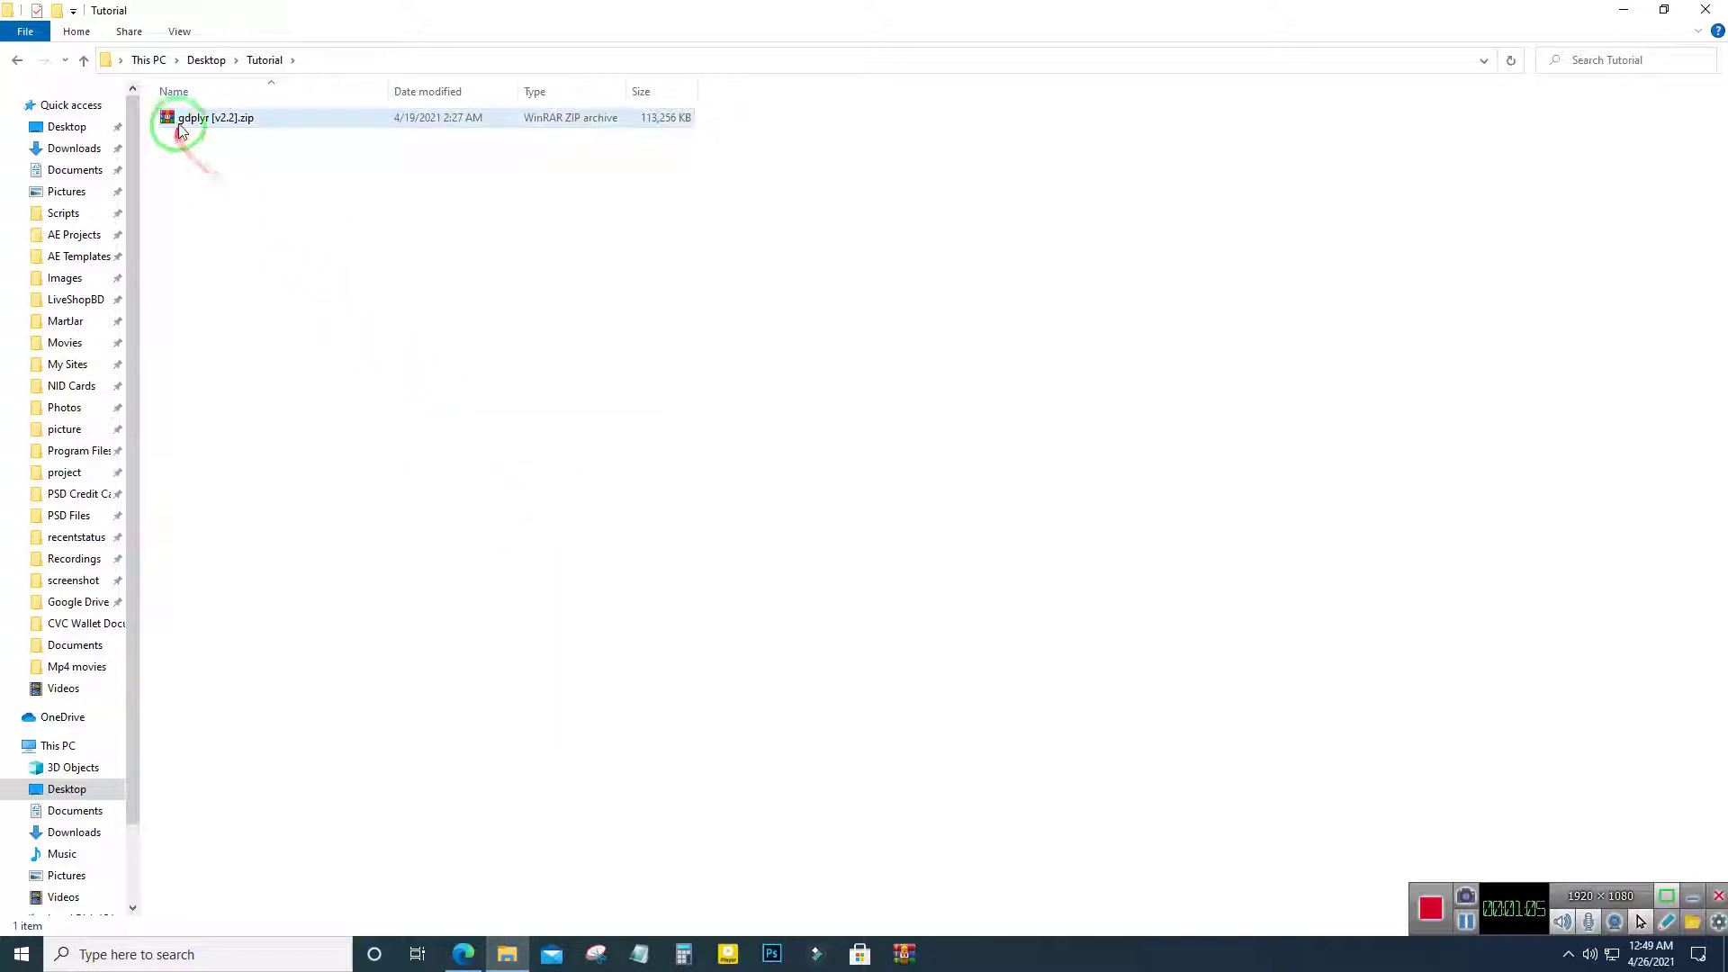
{"action": "left_click", "coordinate": [468, 956]}
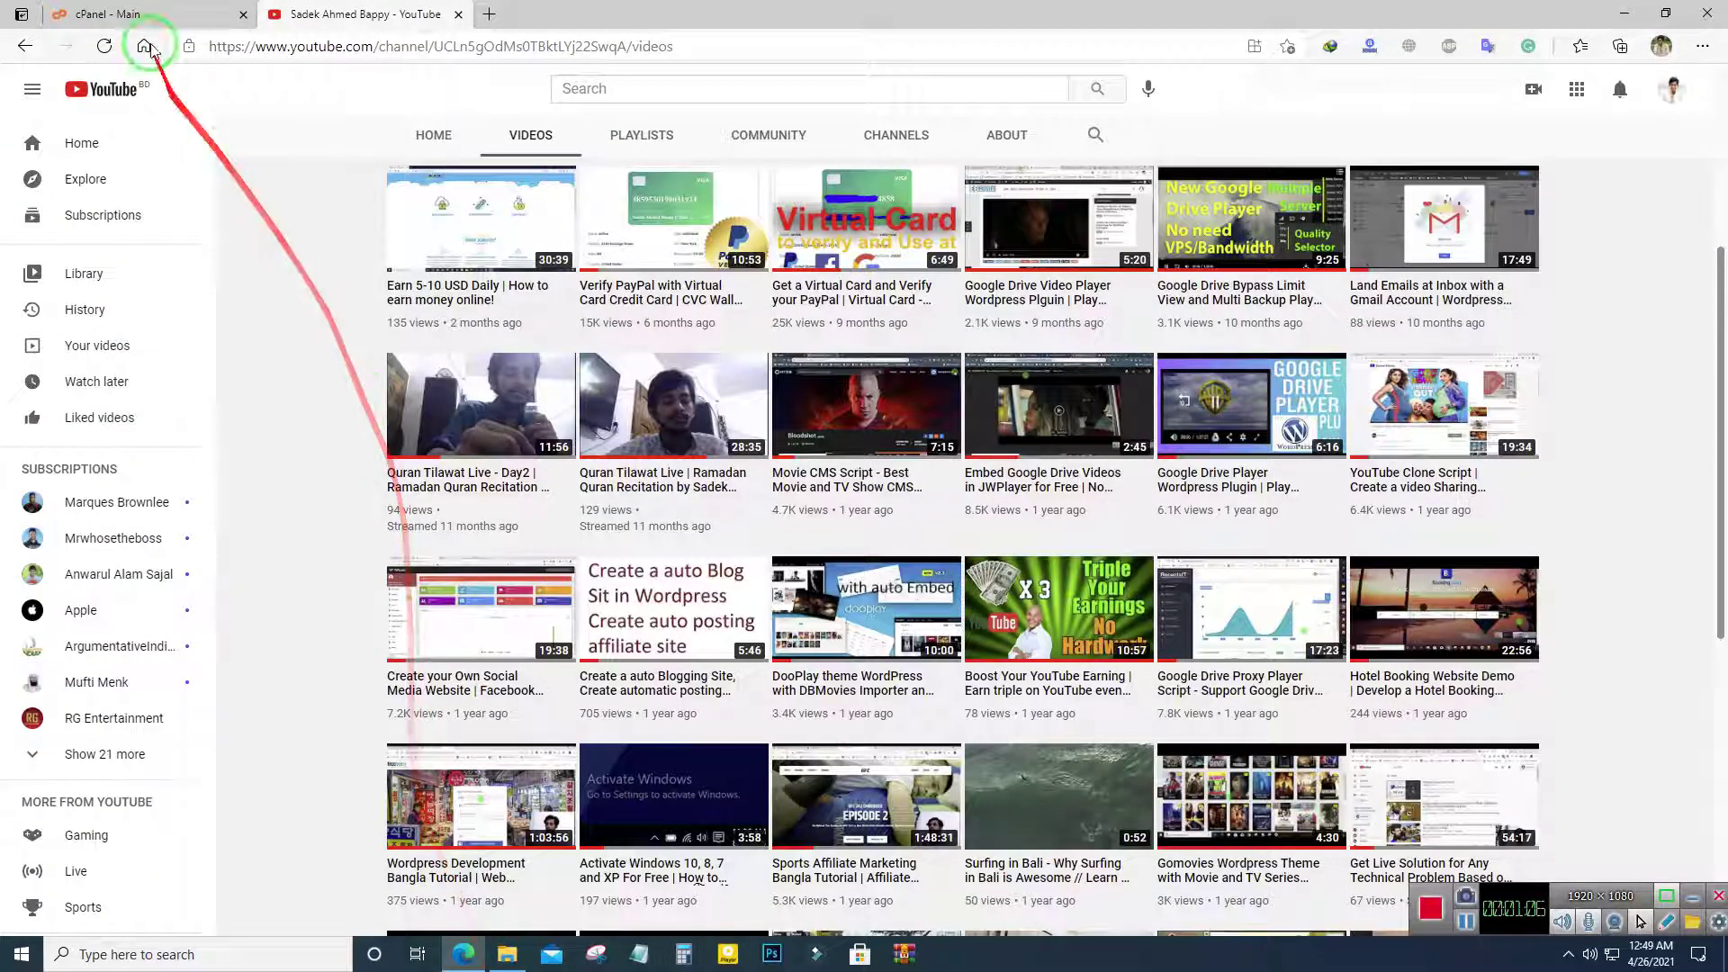
- Back on cPanel - Main, scroll the dashboard and launch File Manager from the Files group
{"action": "left_click", "coordinate": [149, 15]}
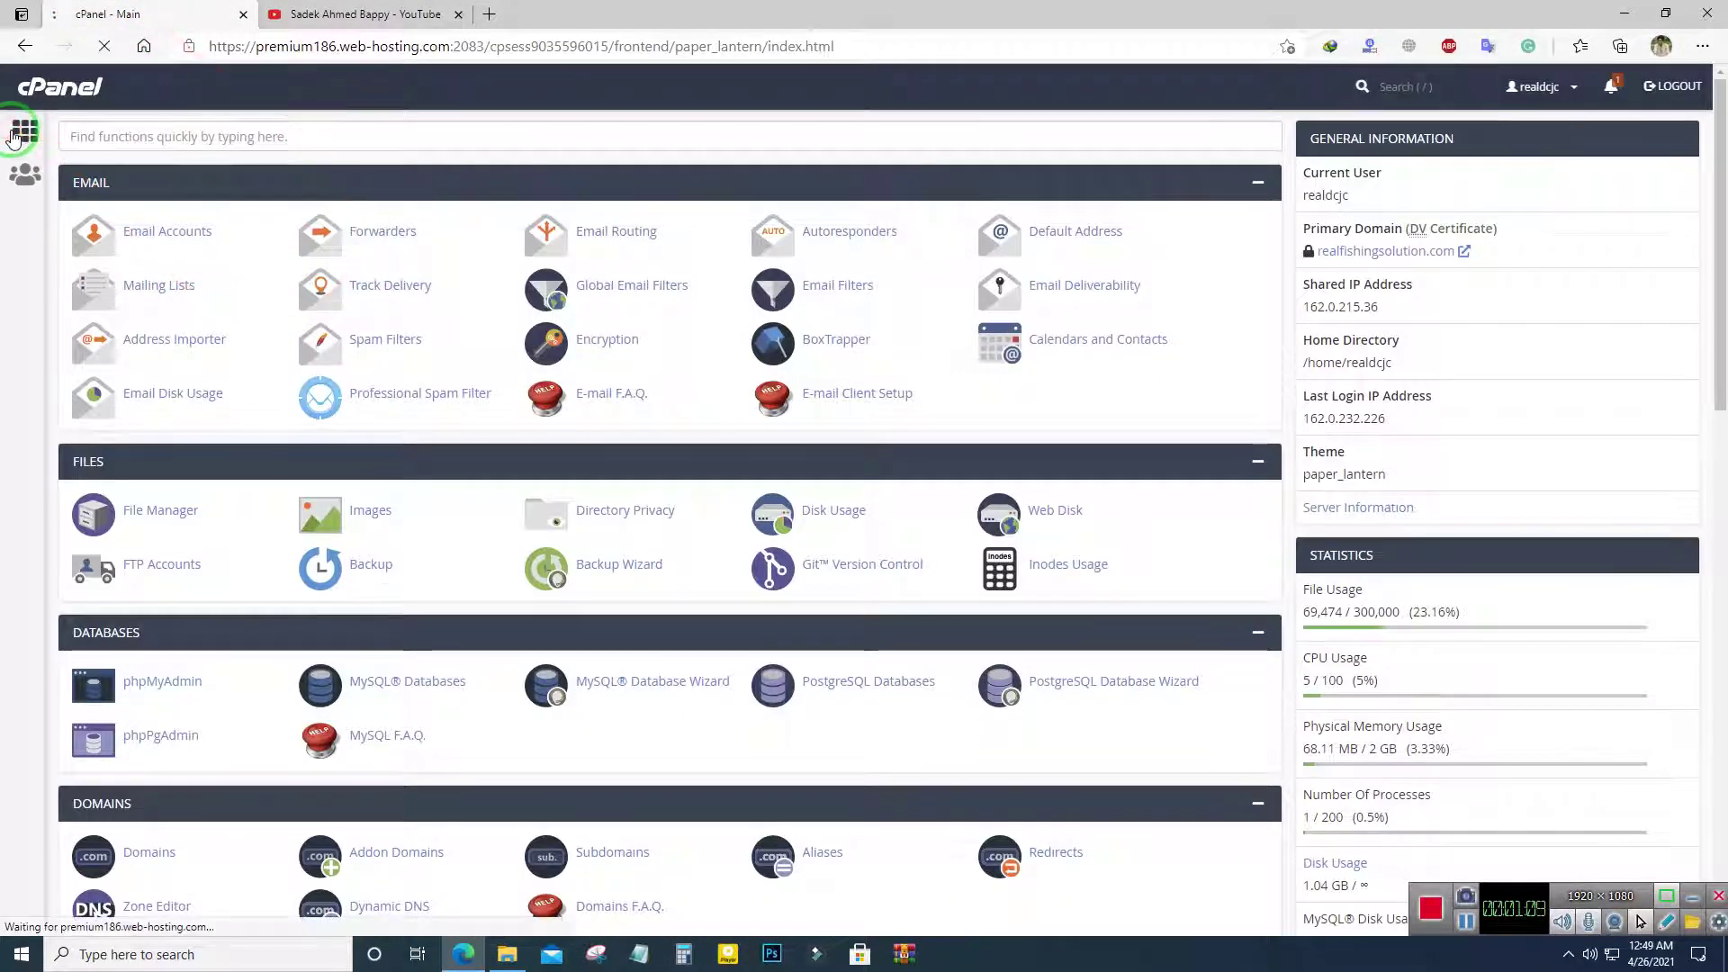
{"action": "left_click", "coordinate": [660, 510]}
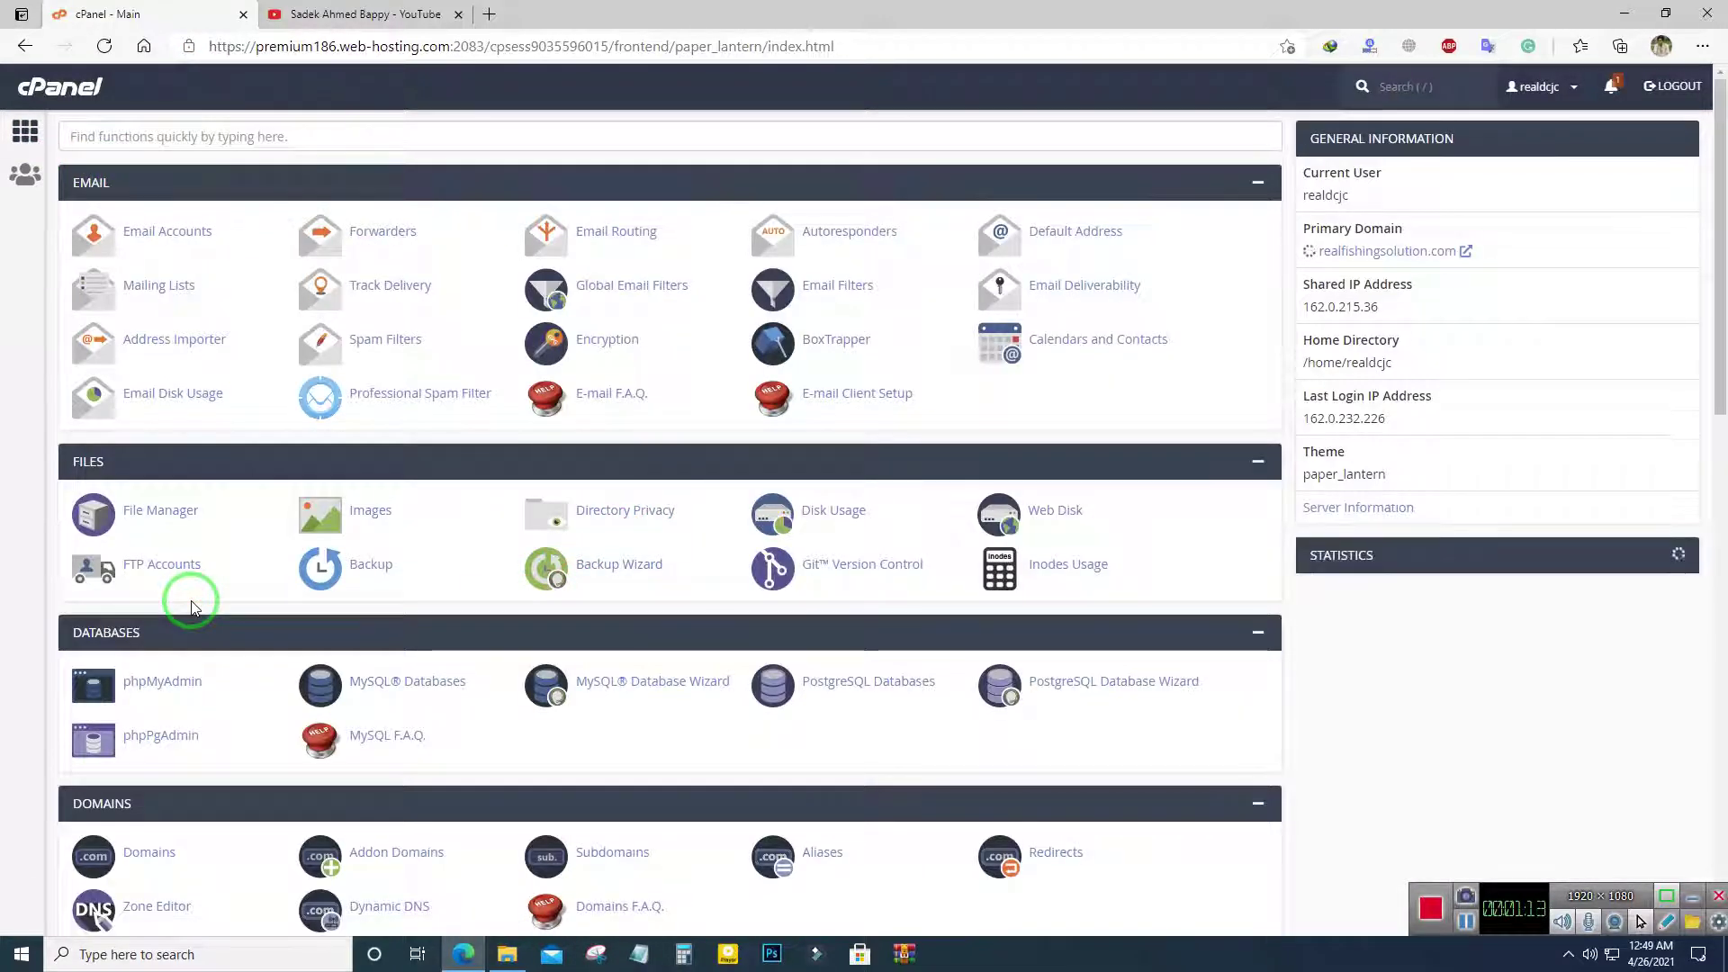
{"action": "scroll", "coordinate": [615, 785], "scroll_direction": "down", "scroll_amount": 4}
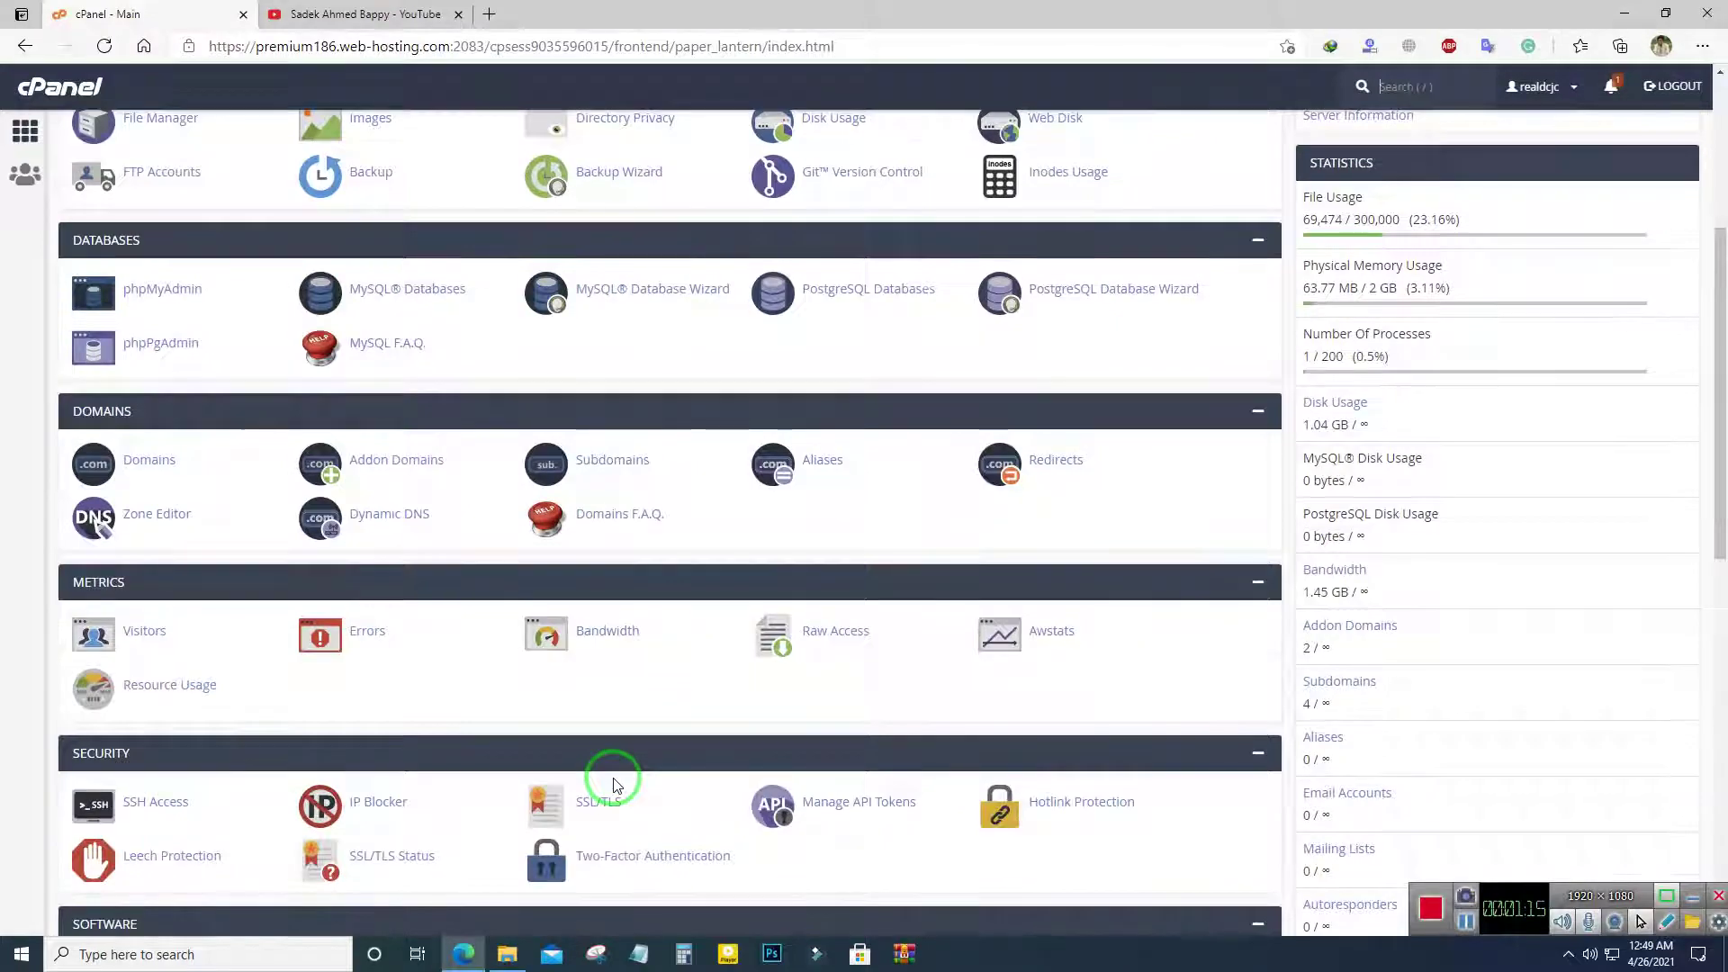
{"action": "scroll", "coordinate": [614, 786], "scroll_direction": "down", "scroll_amount": 10}
{"action": "scroll", "coordinate": [615, 785], "scroll_direction": "up", "scroll_amount": 4}
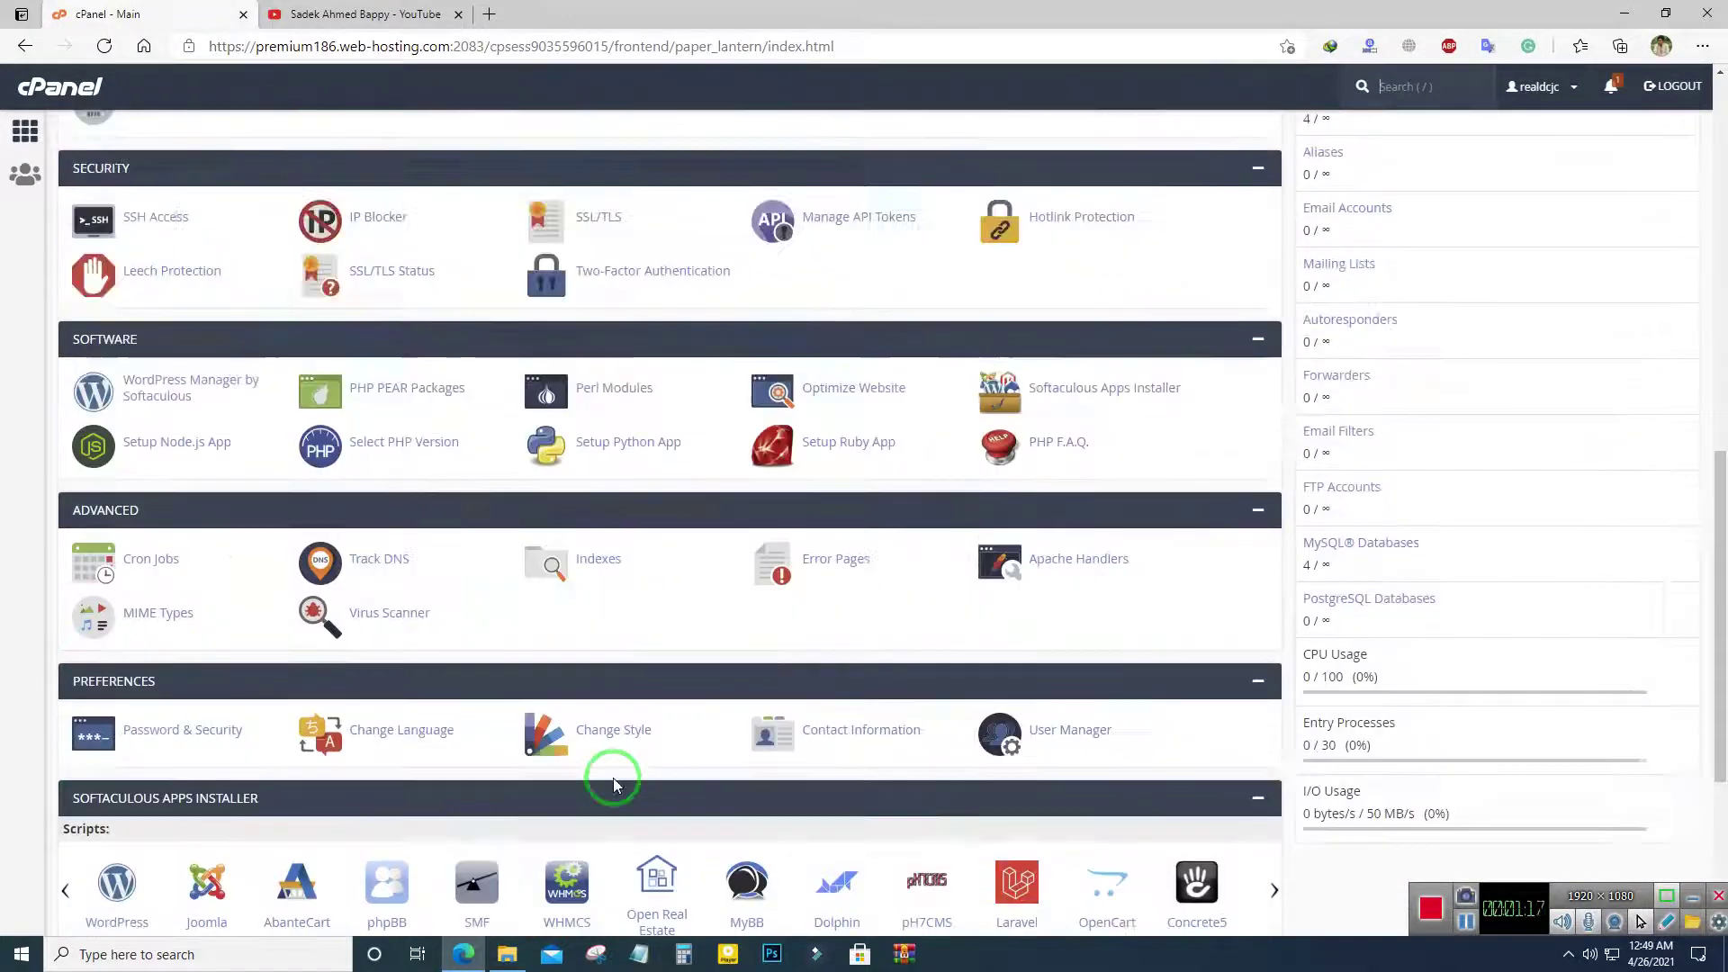
{"action": "scroll", "coordinate": [613, 777], "scroll_direction": "up", "scroll_amount": 10}
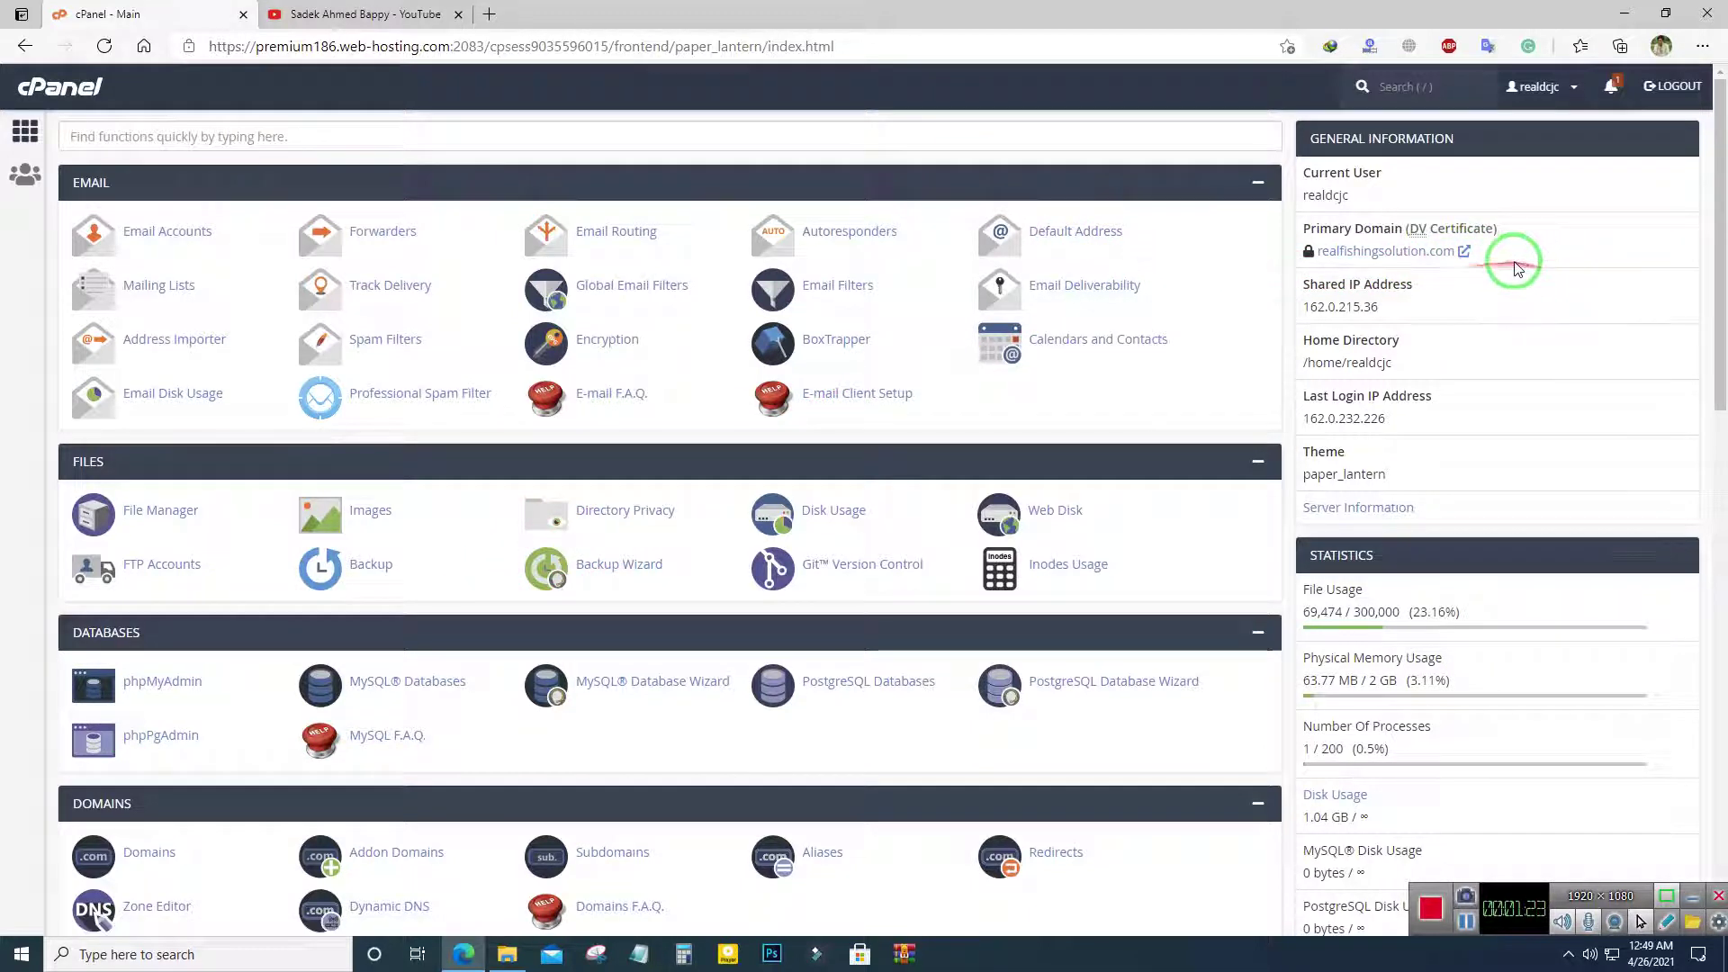
{"action": "left_click_drag", "start_coordinate": [1459, 251], "coordinate": [1399, 249]}
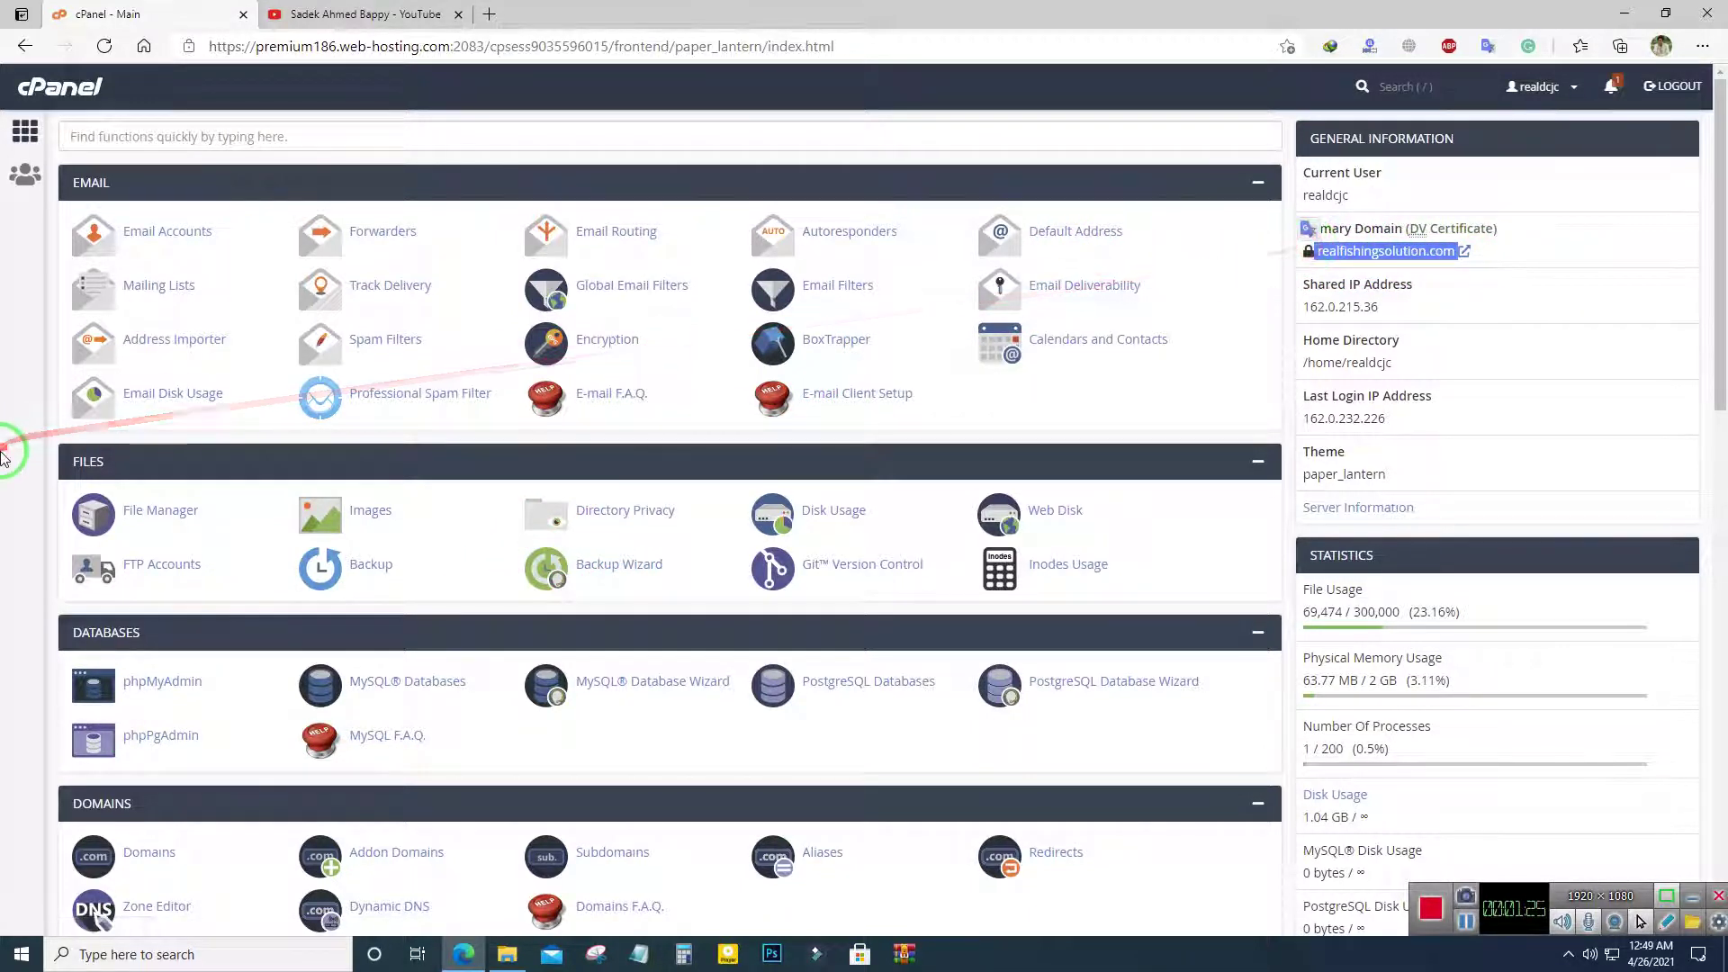
{"action": "left_click", "coordinate": [63, 531]}
{"action": "left_click", "coordinate": [154, 507]}
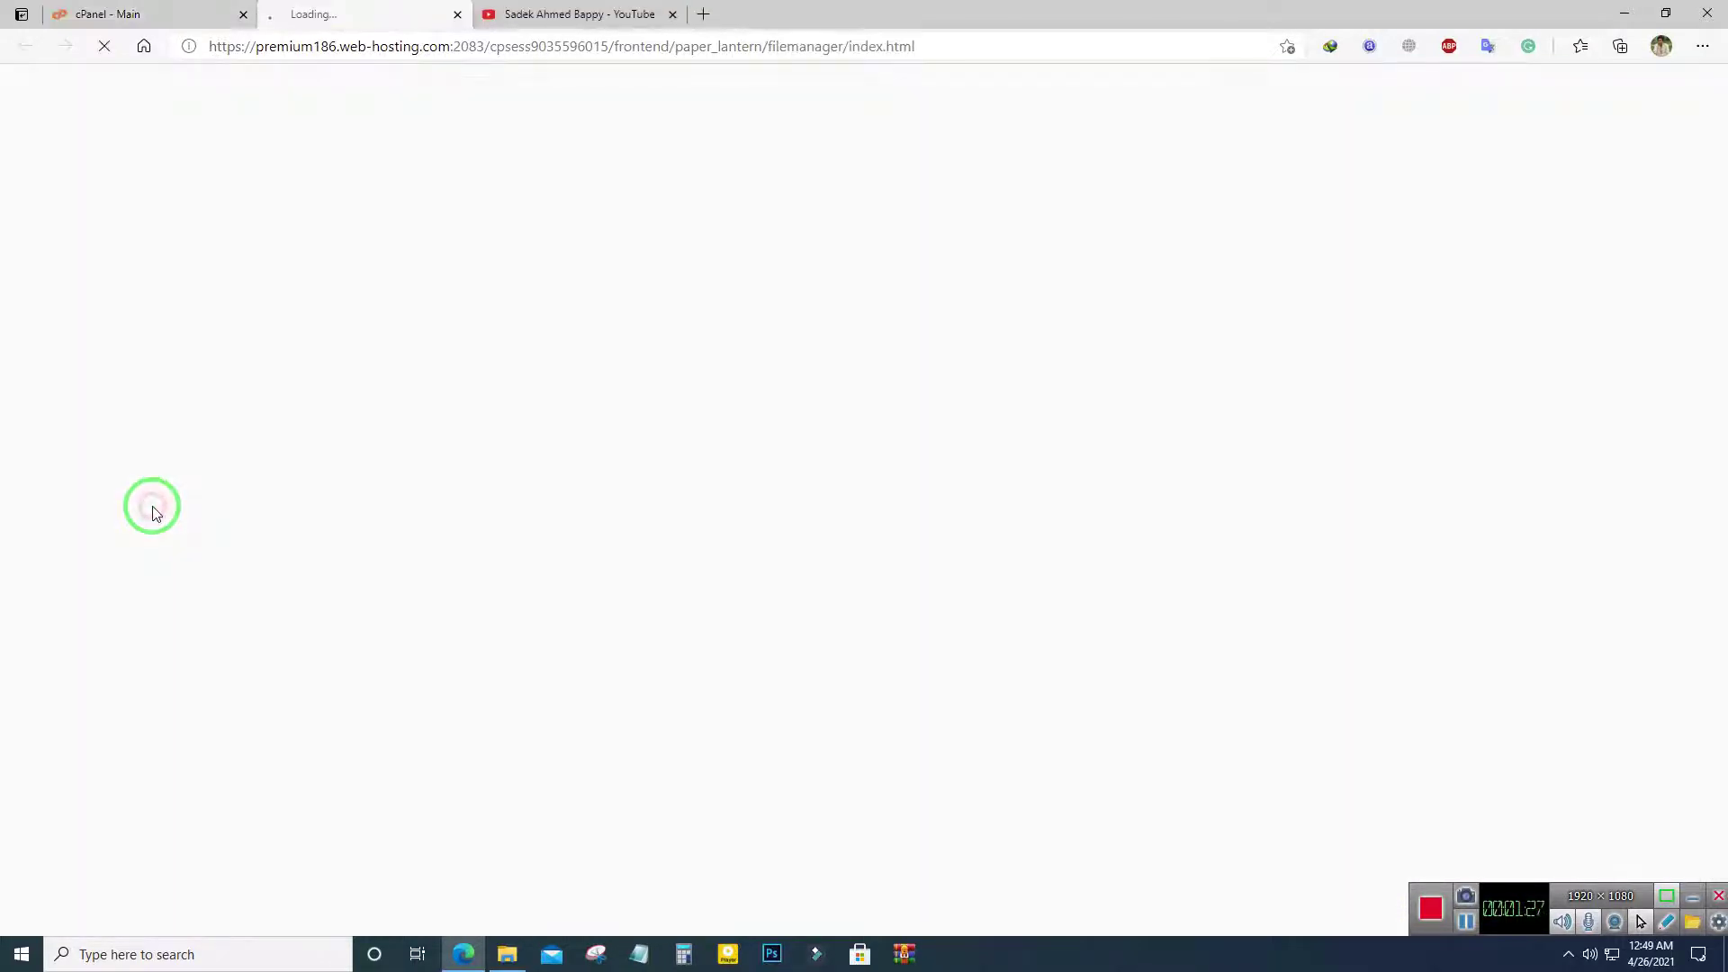
- Open the public_html folder in File Manager
{"action": "left_click", "coordinate": [154, 9]}
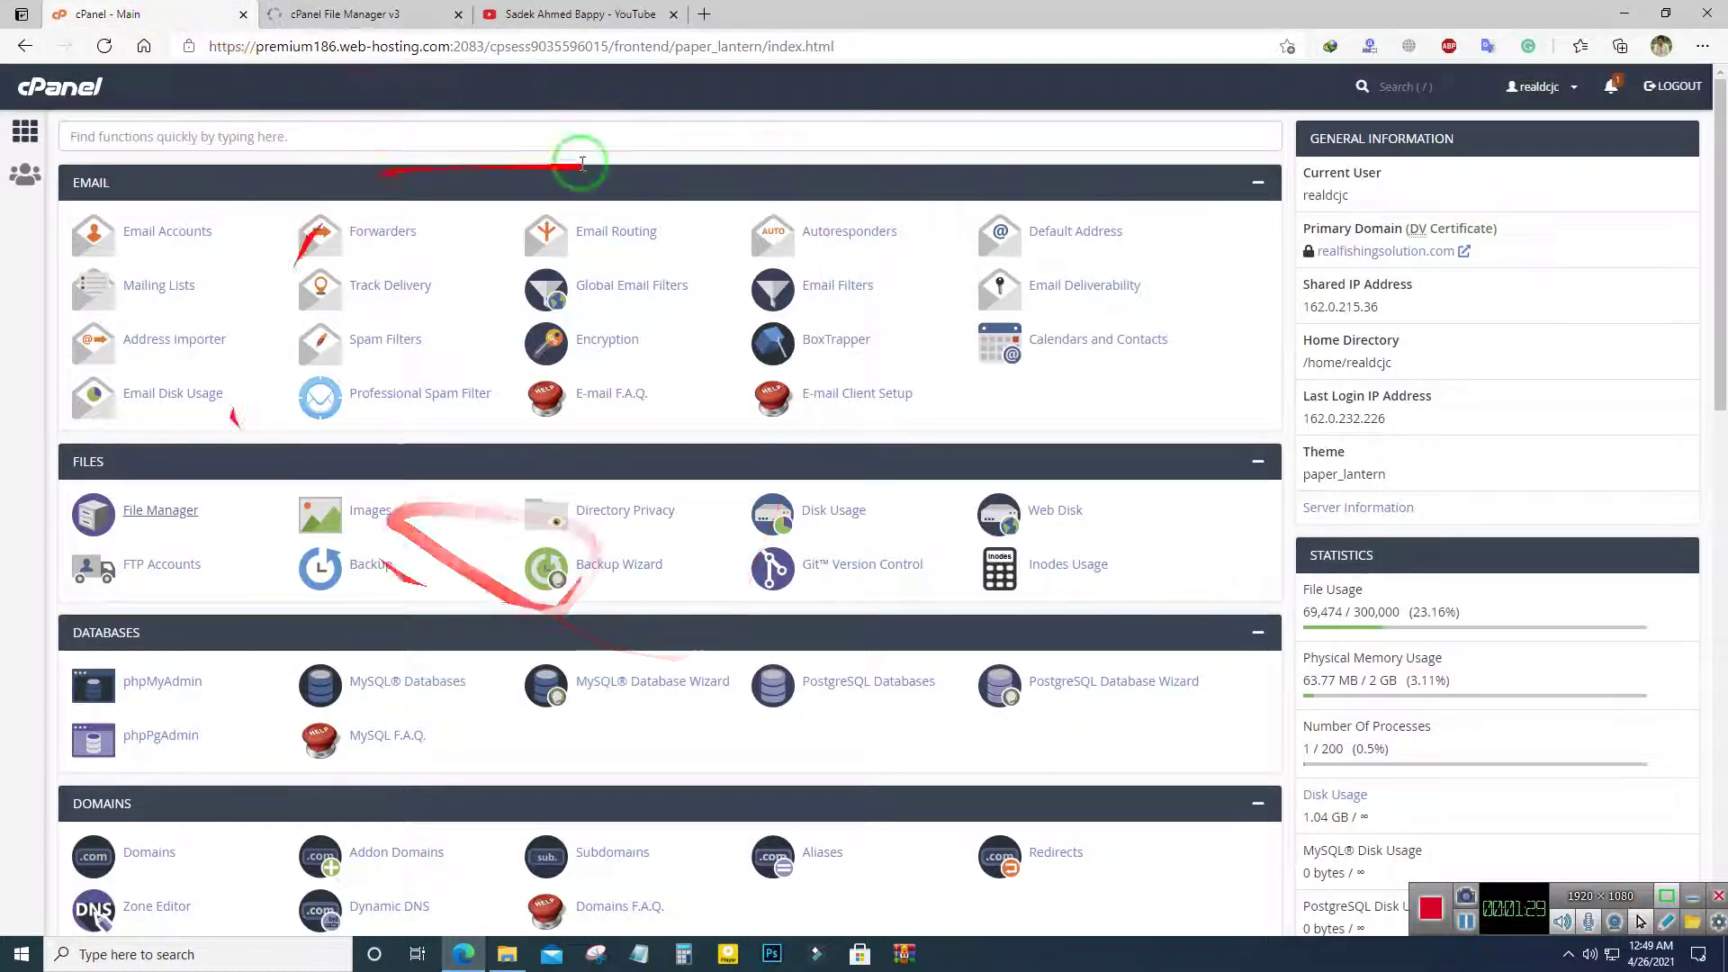
{"action": "left_click", "coordinate": [311, 12]}
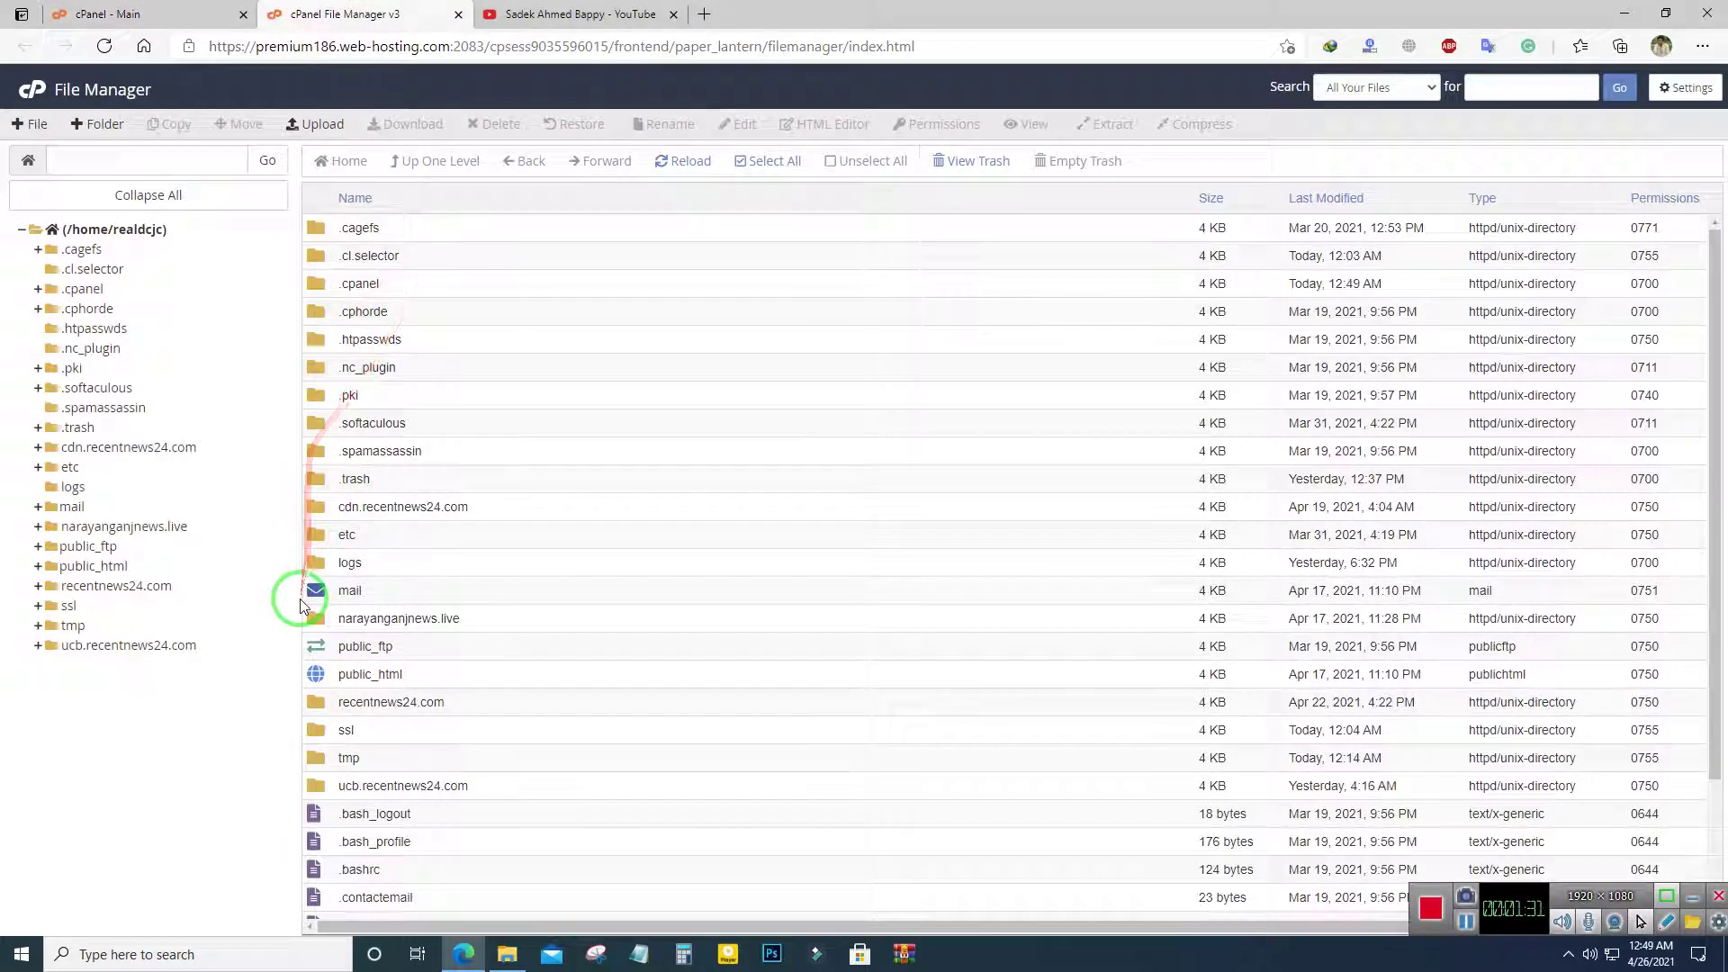
{"action": "double_click", "coordinate": [321, 677]}
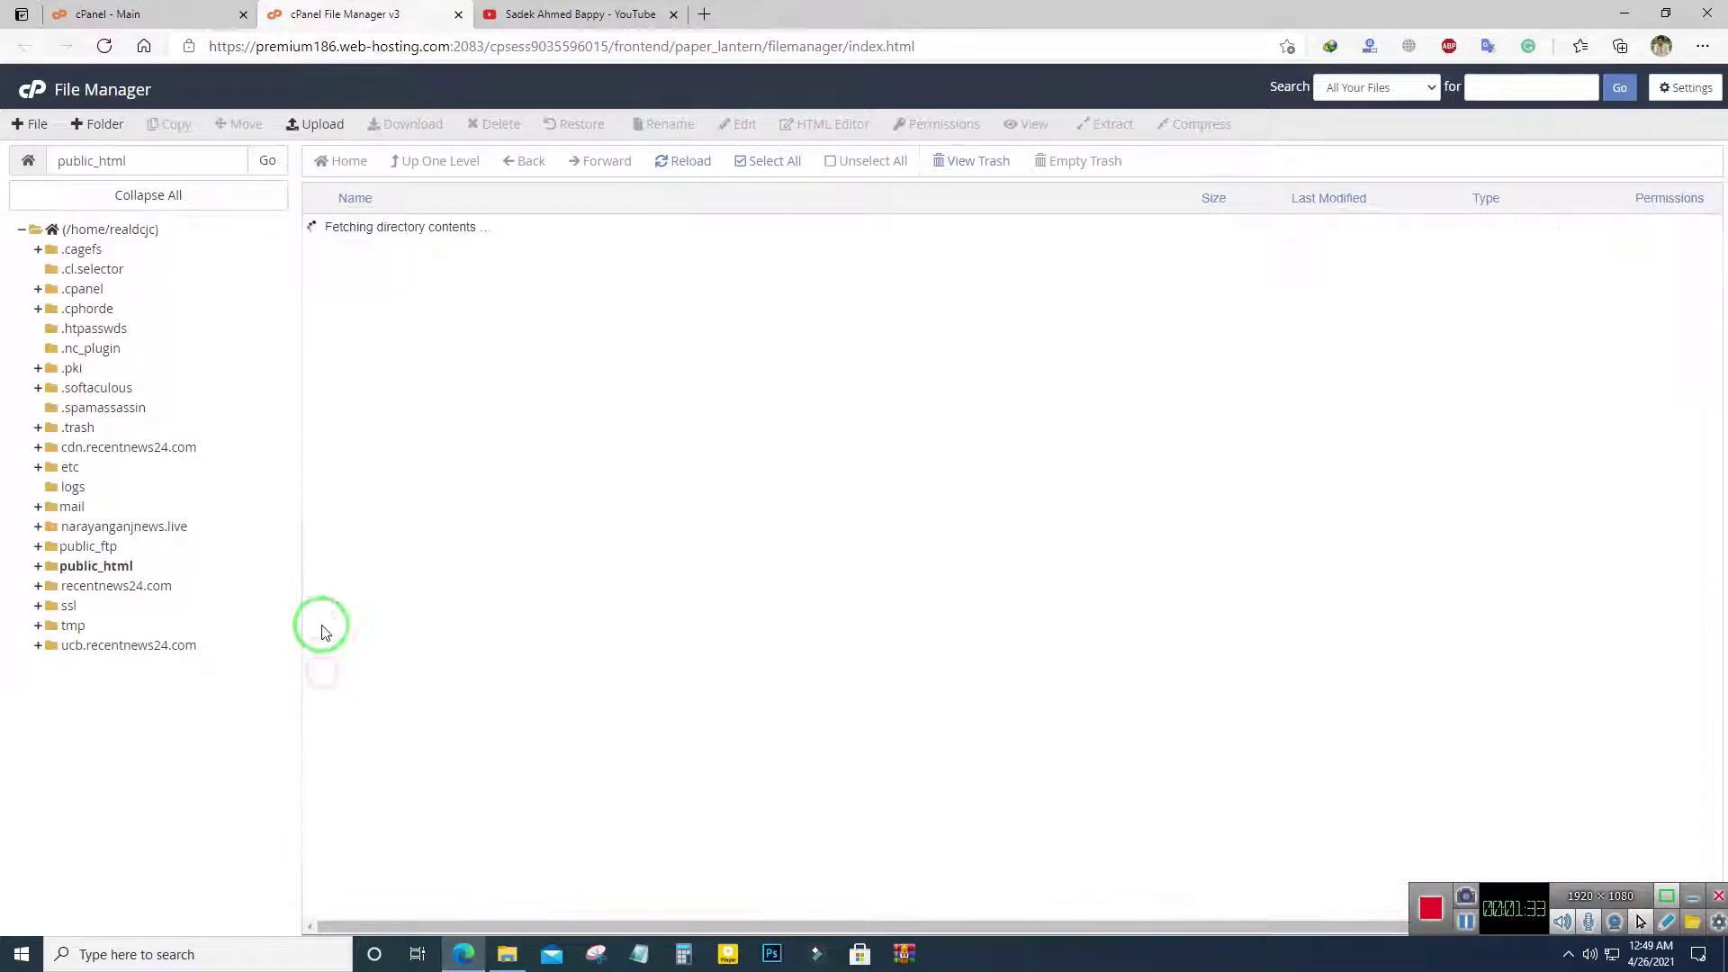
- Close the File Manager tab and scroll the main dashboard to the Domains tools
{"action": "left_click", "coordinate": [225, 17]}
{"action": "left_click", "coordinate": [458, 14]}
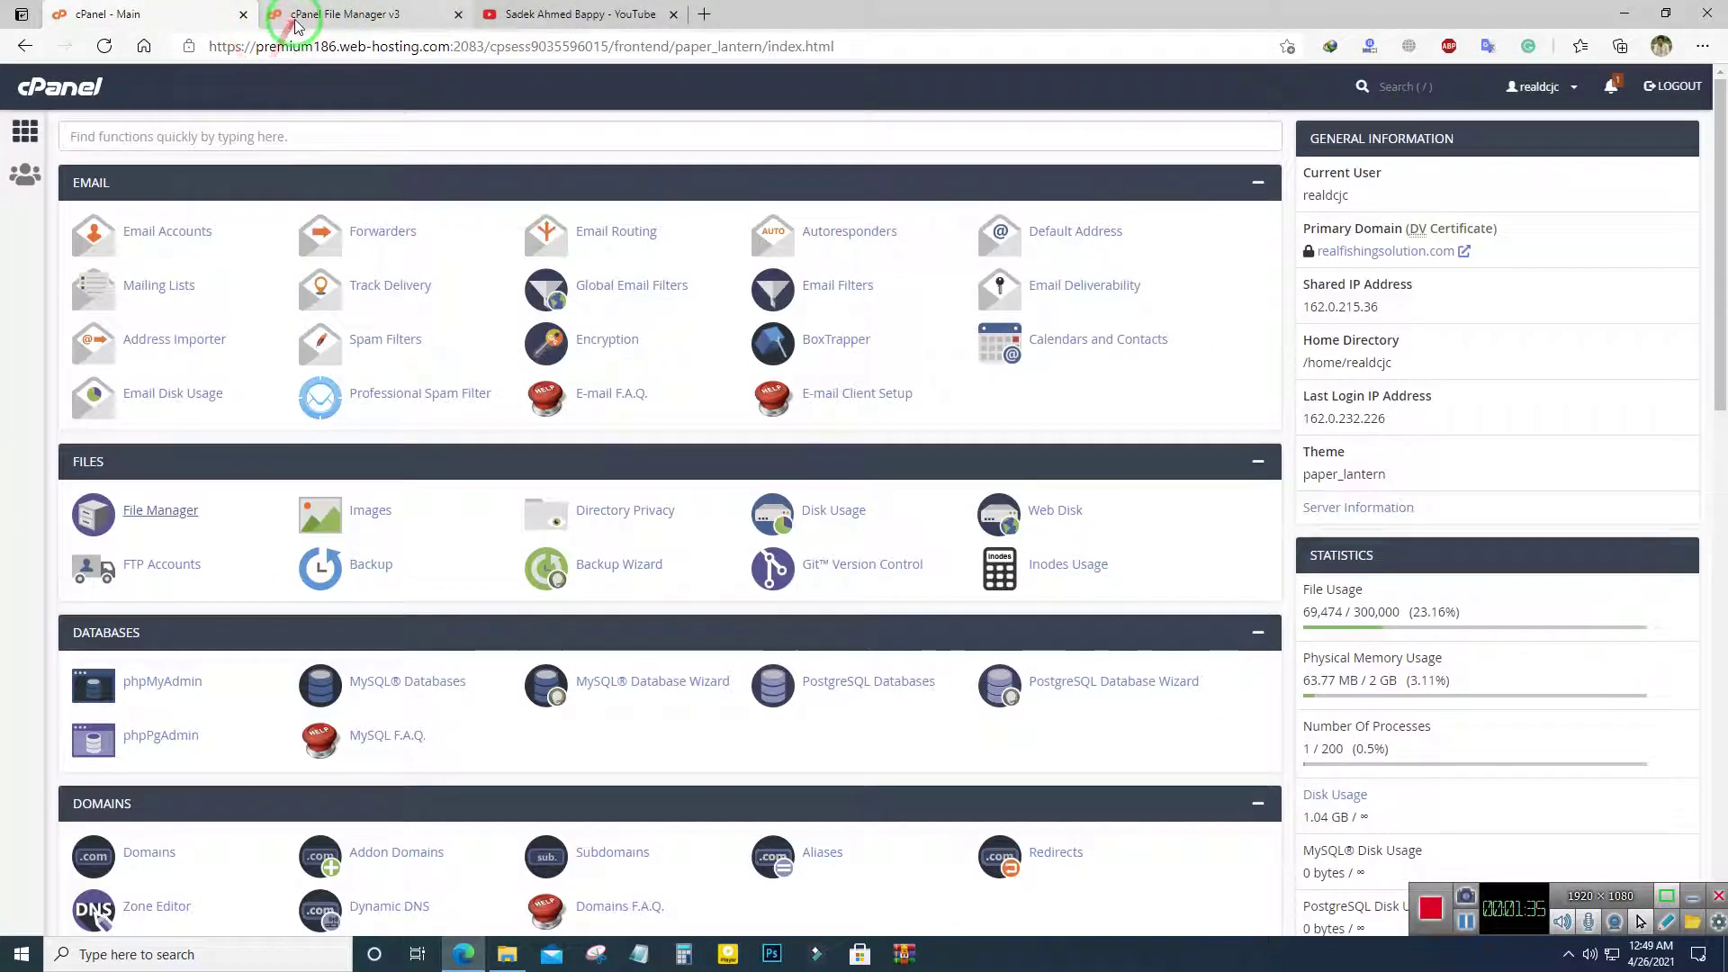
{"action": "scroll", "coordinate": [151, 807], "scroll_direction": "down", "scroll_amount": 1}
{"action": "scroll", "coordinate": [151, 808], "scroll_direction": "down", "scroll_amount": 2}
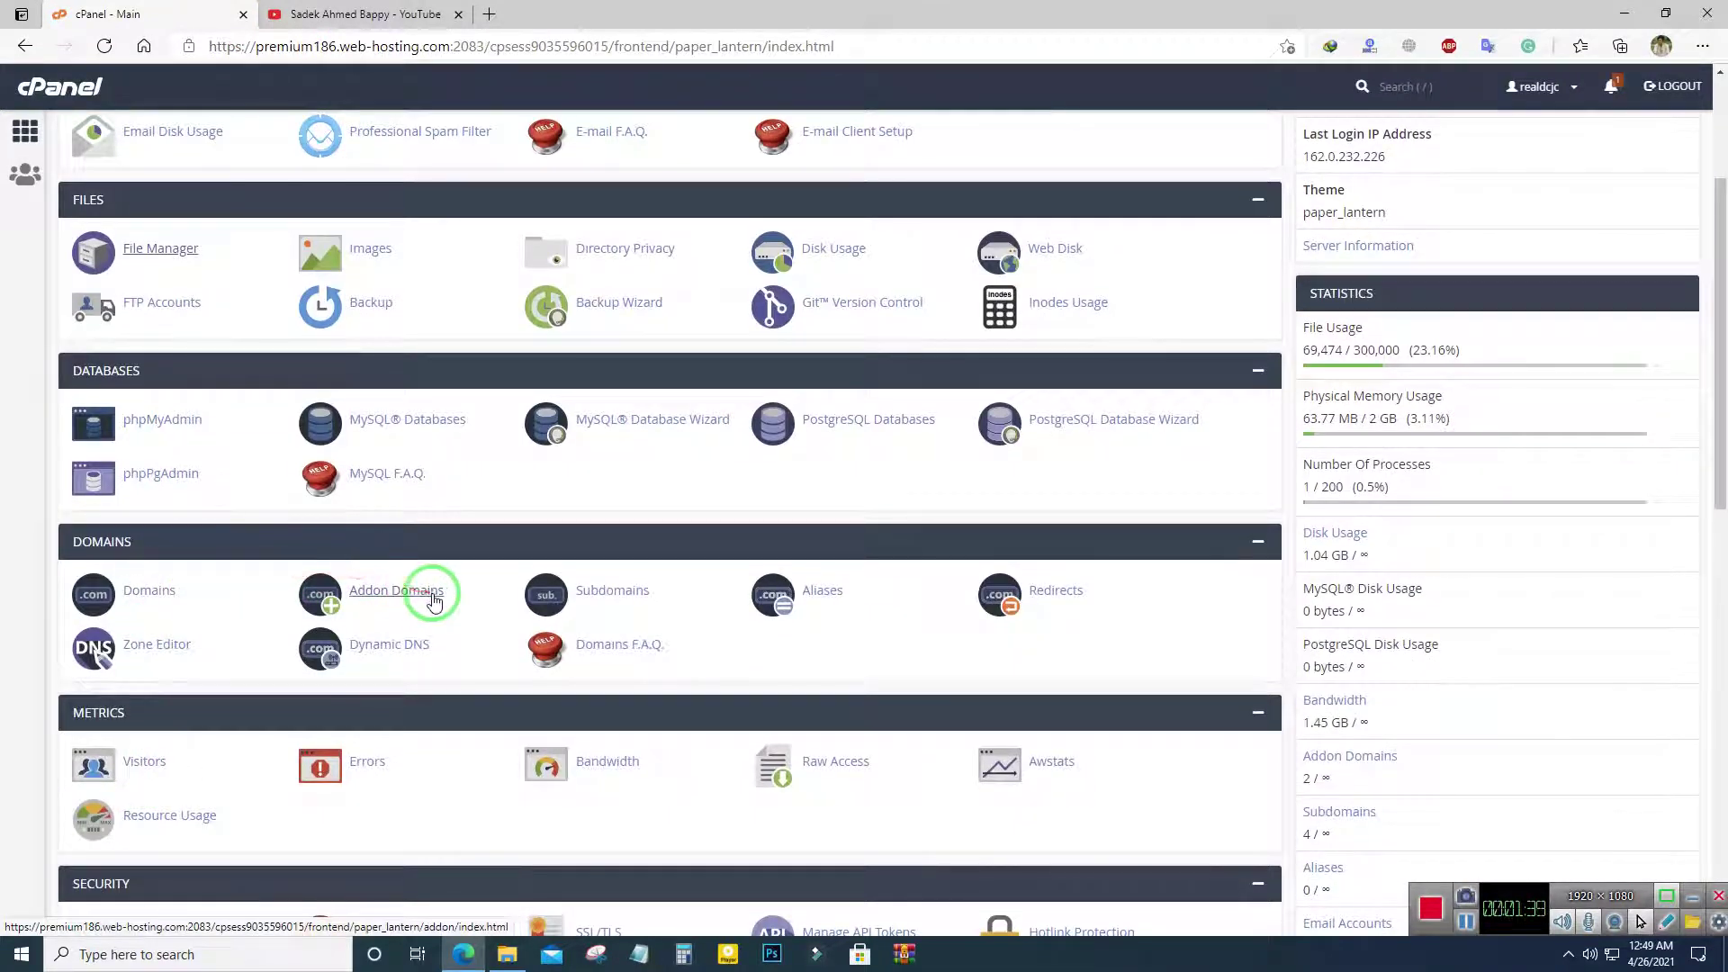
{"action": "scroll", "coordinate": [1092, 726], "scroll_direction": "up", "scroll_amount": 3}
{"action": "scroll", "coordinate": [713, 821], "scroll_direction": "down", "scroll_amount": 3}
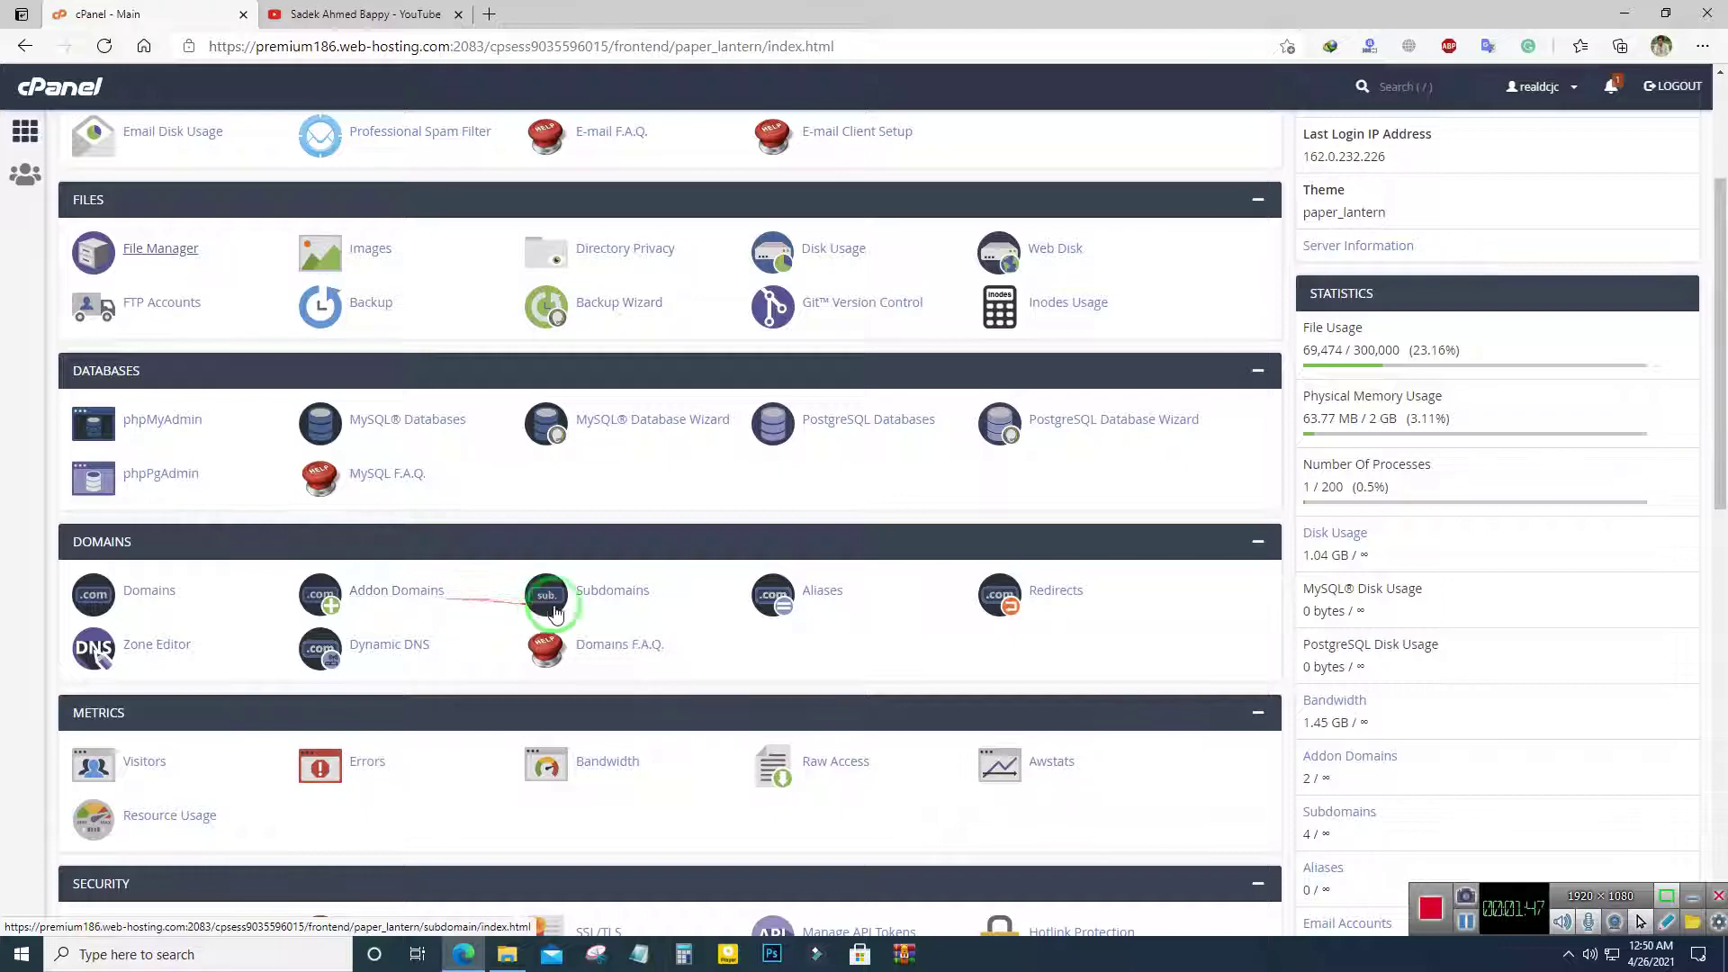
- Create subdomain 'drive' under recentnews24.com on the Subdomains page
{"action": "left_click", "coordinate": [606, 594]}
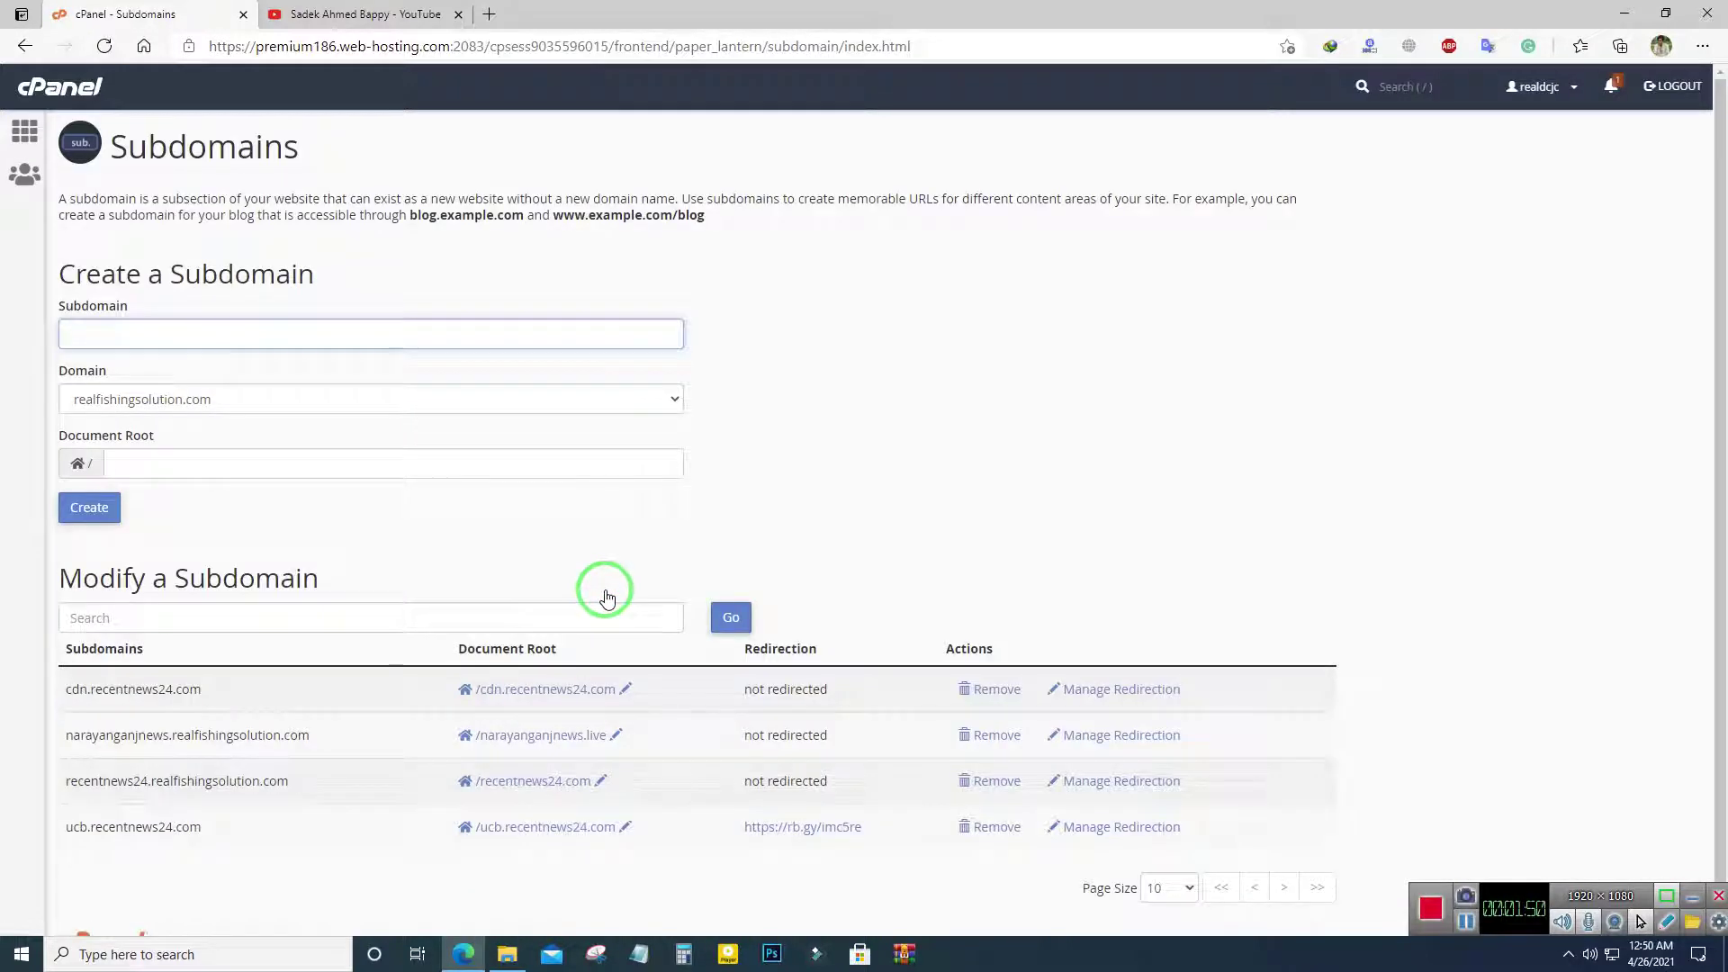
{"action": "left_click", "coordinate": [270, 331]}
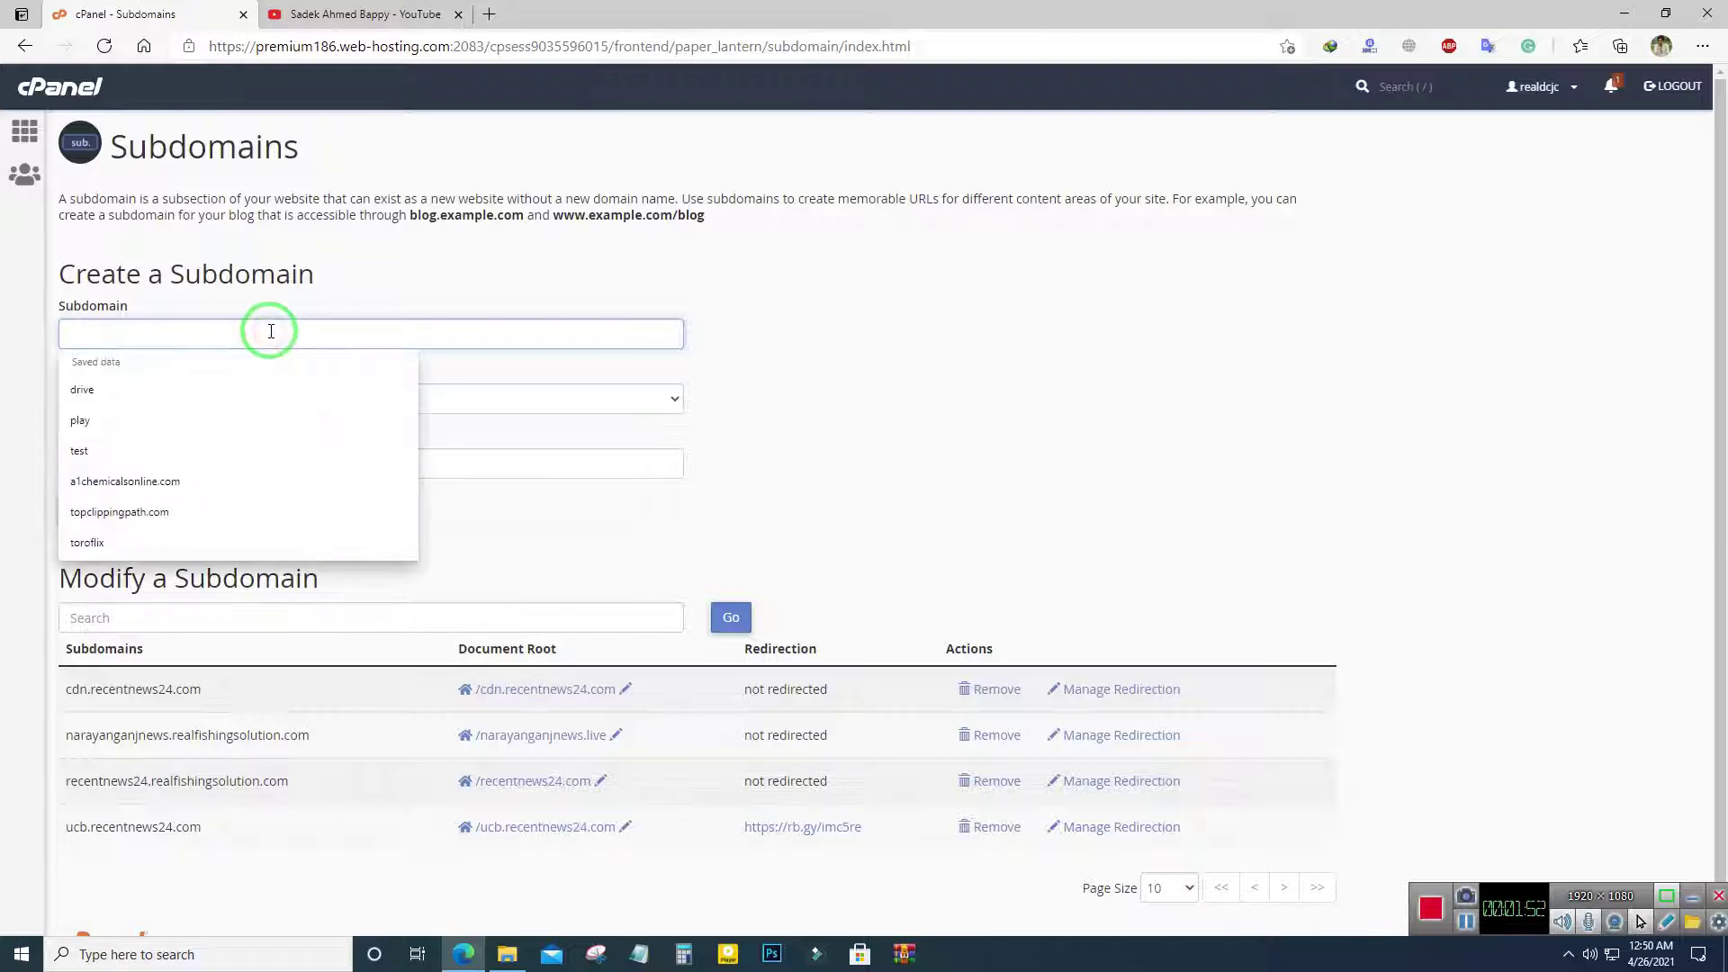
{"action": "type", "text": "drive"}
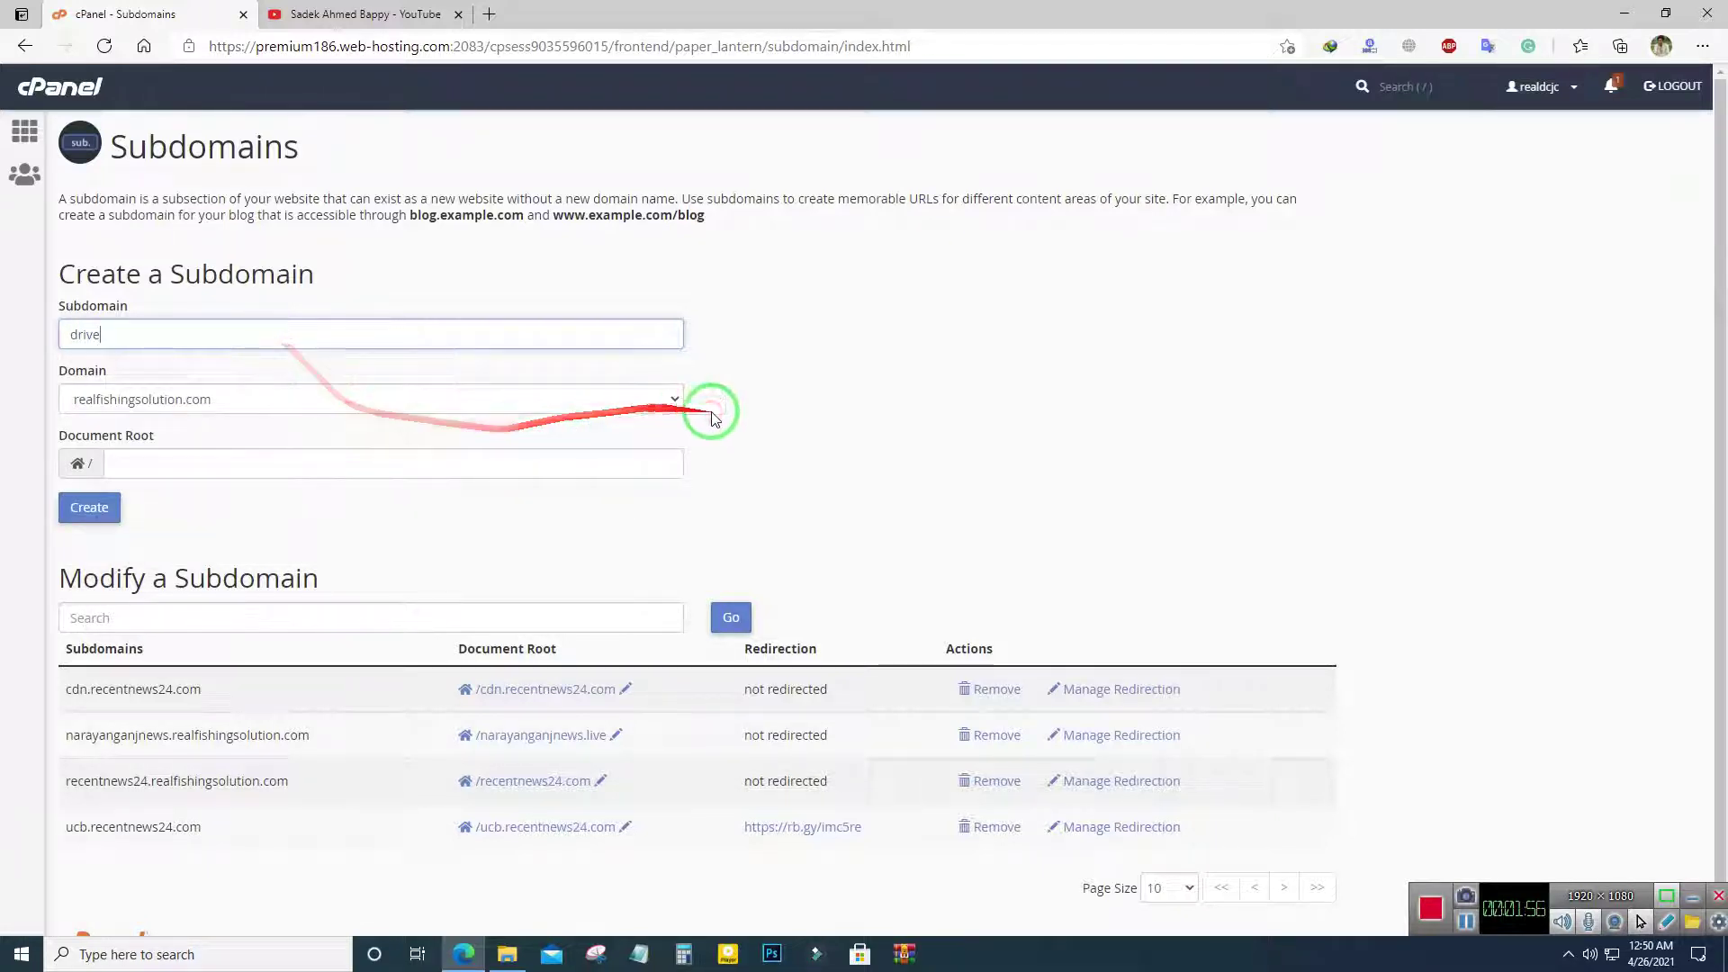
{"action": "left_click", "coordinate": [652, 399]}
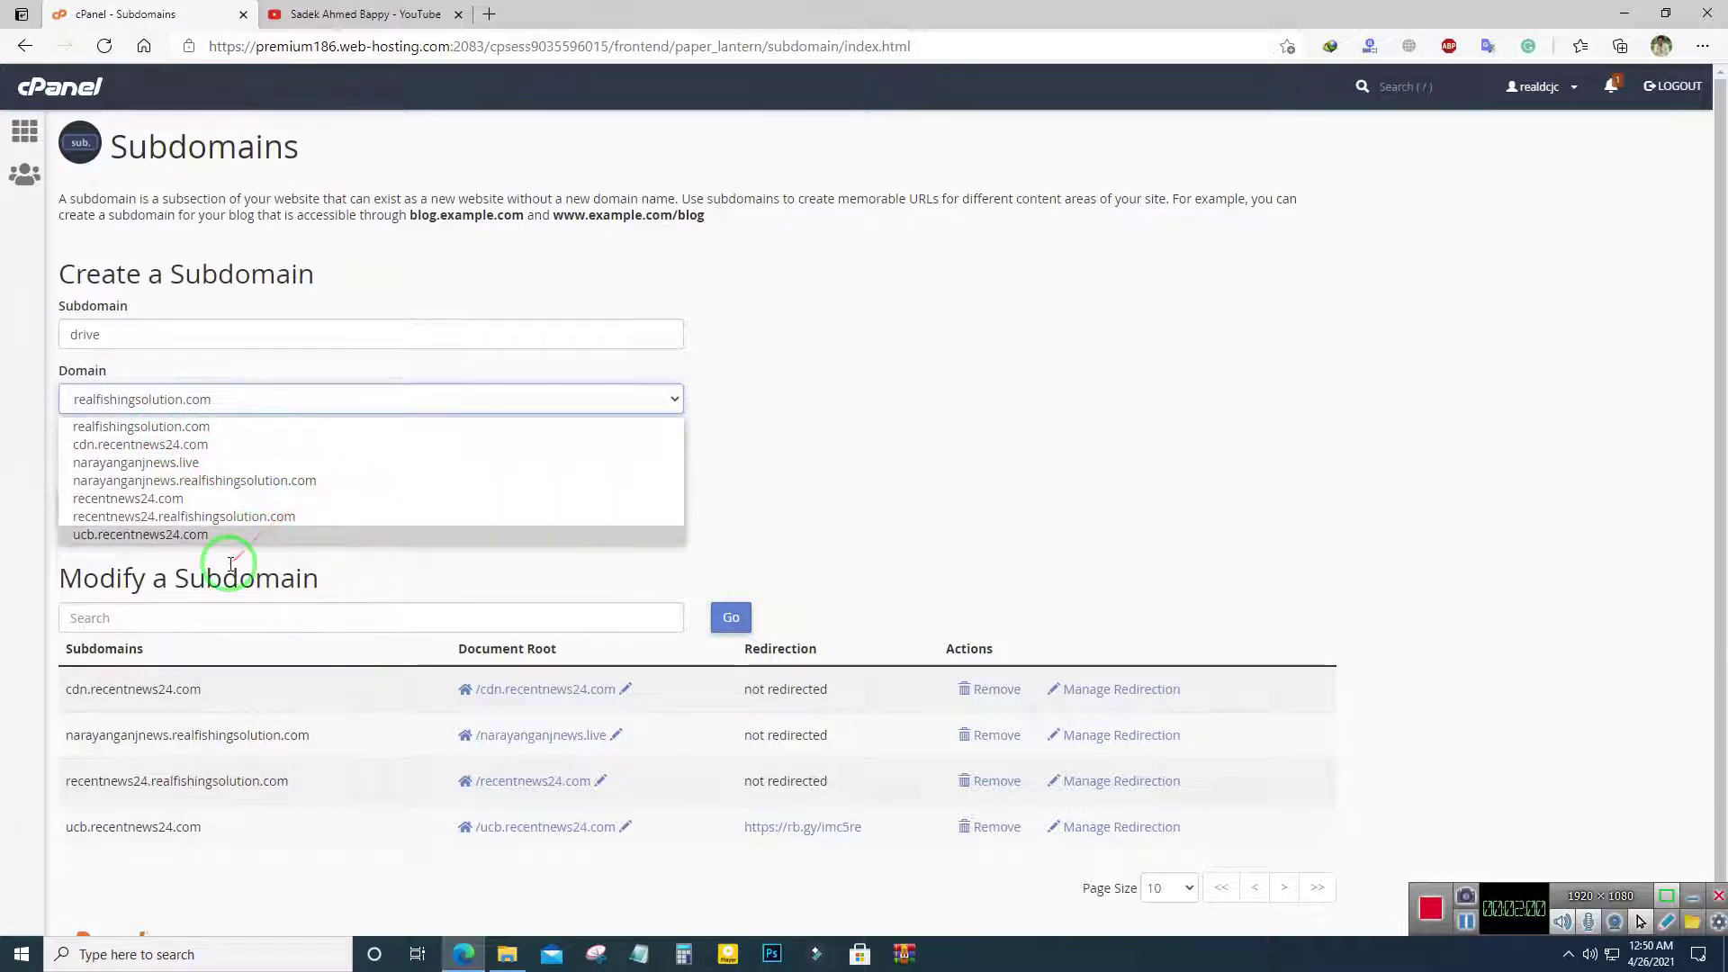
{"action": "left_click", "coordinate": [127, 499]}
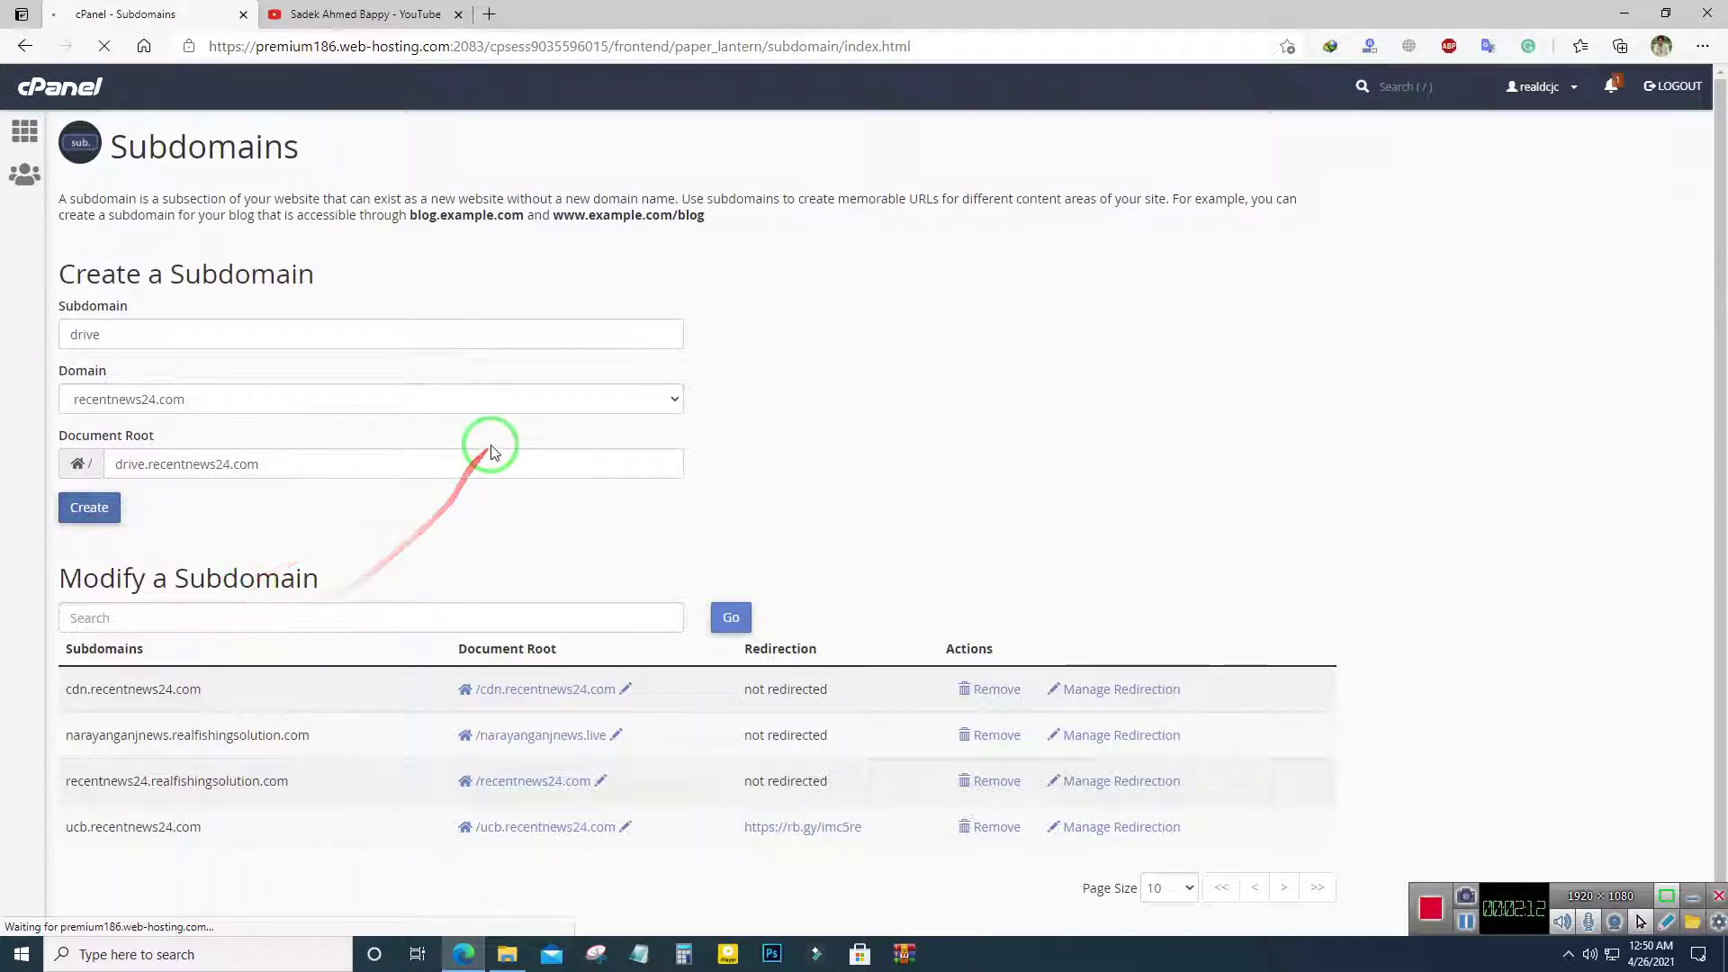
- Extract gdplyr [v2.2].zip into a gdplyr [v2.2] folder using WinRAR's Extract files
{"action": "left_click", "coordinate": [507, 953]}
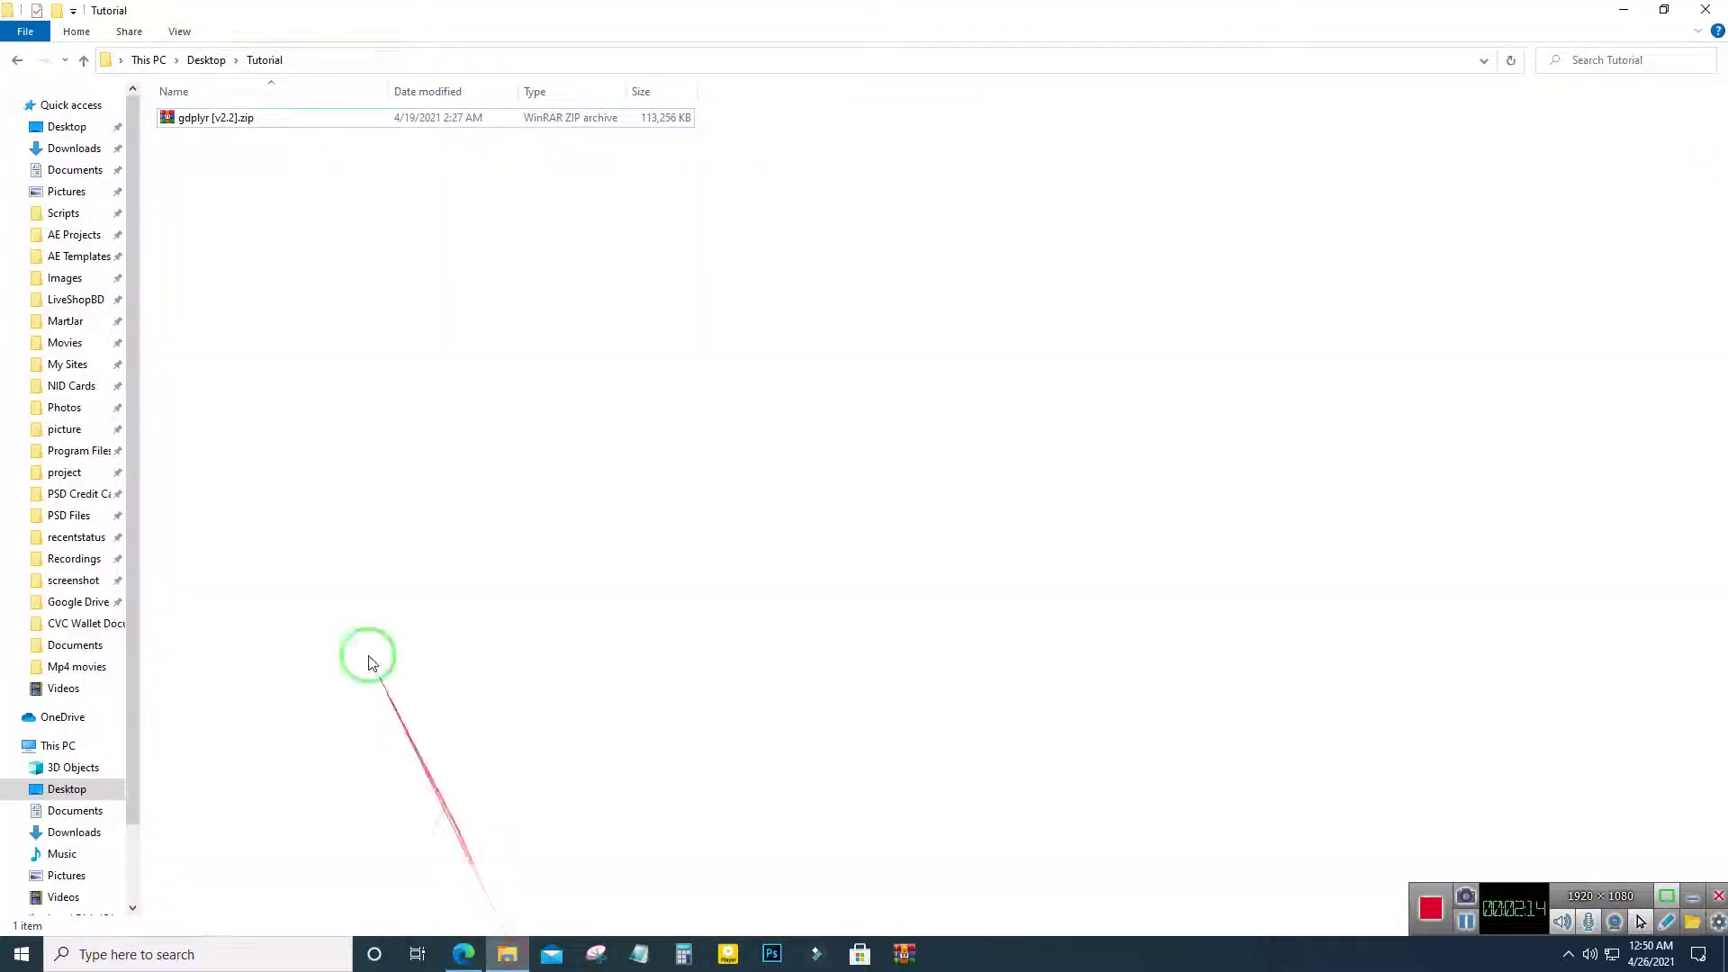
{"action": "left_click", "coordinate": [199, 120]}
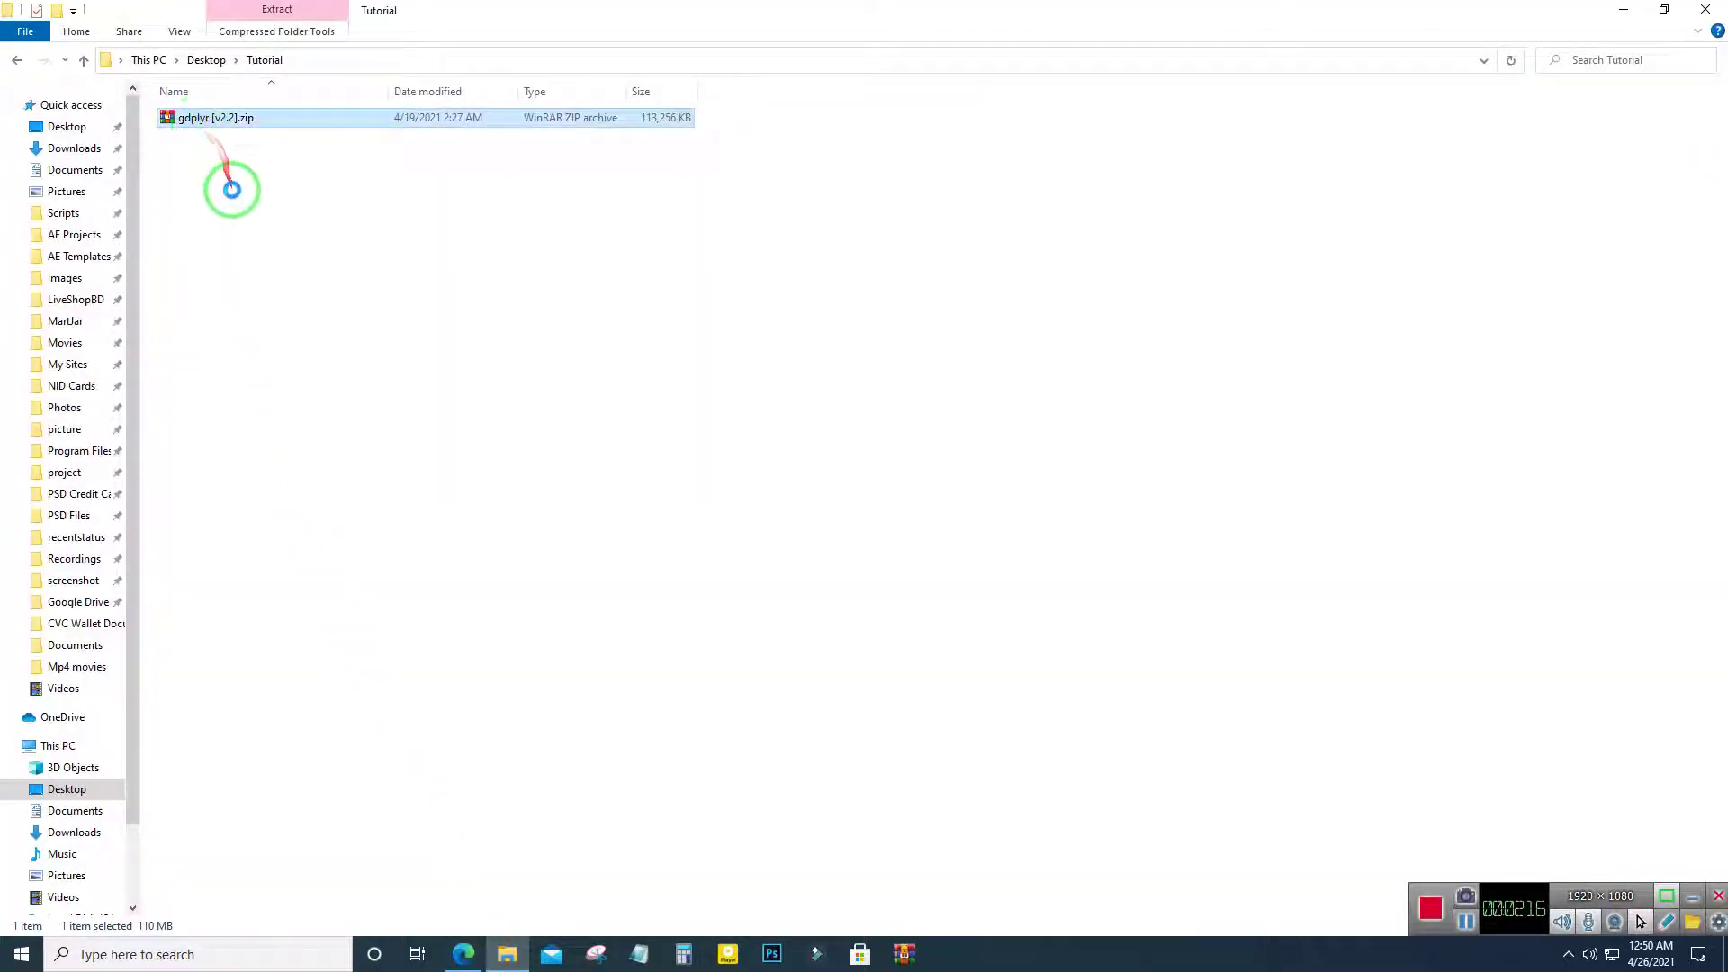
{"action": "right_click", "coordinate": [199, 120]}
{"action": "left_click", "coordinate": [231, 237]}
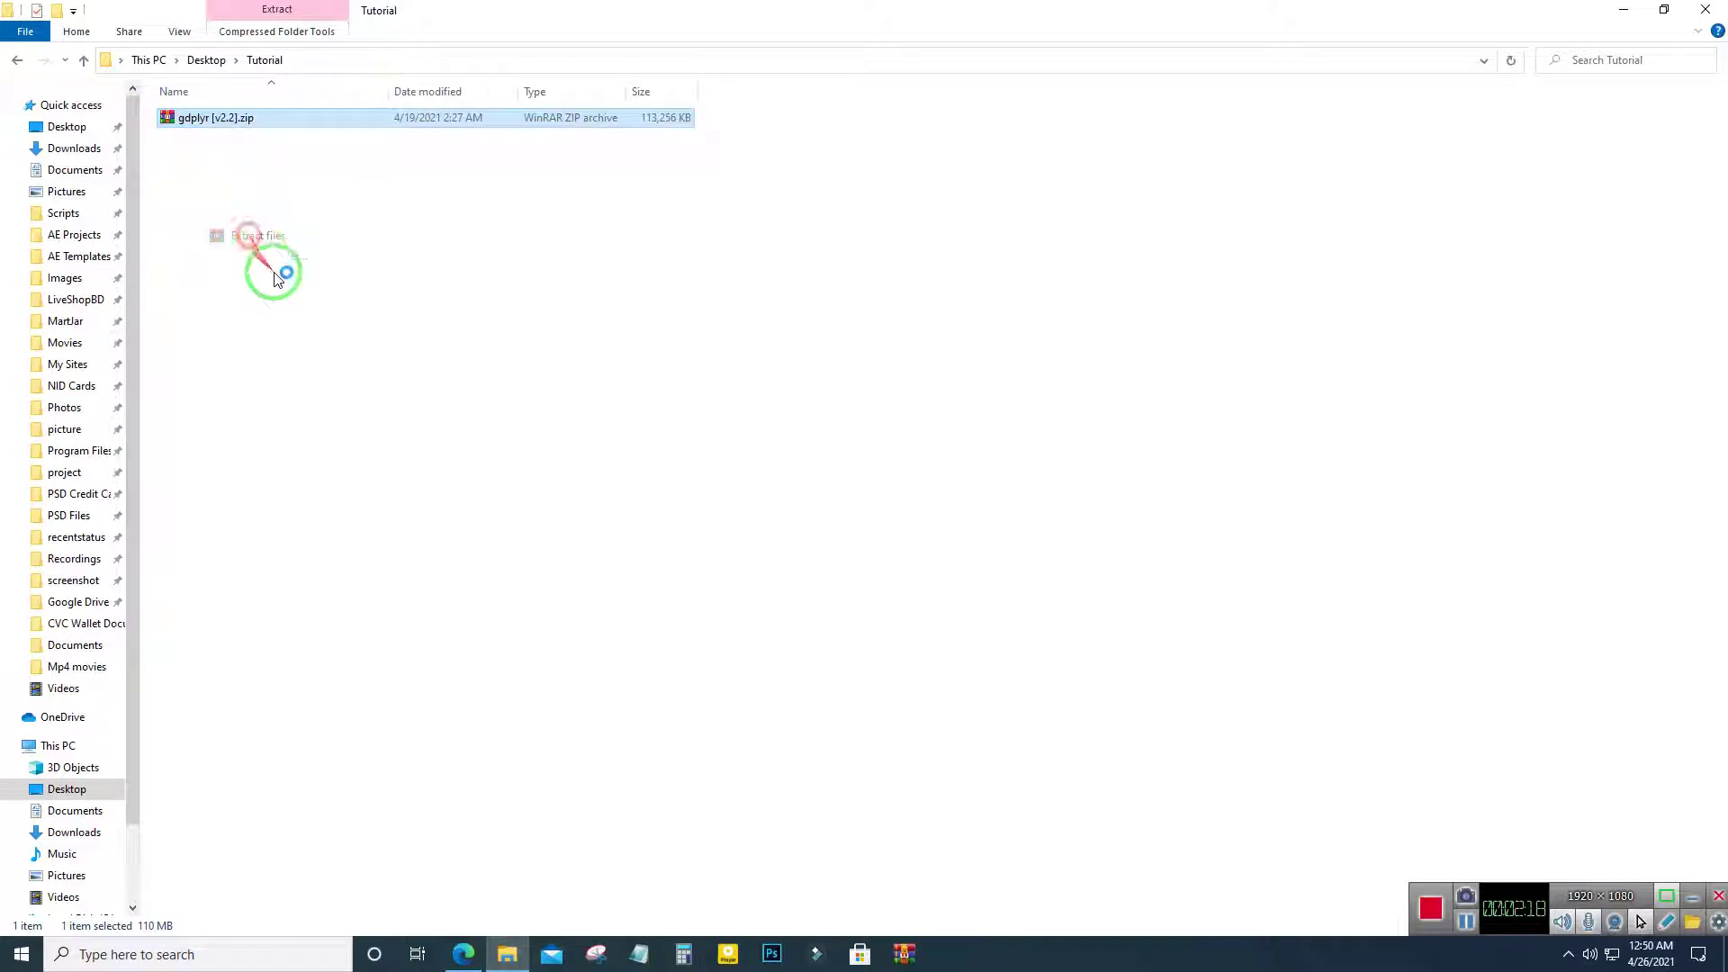
{"action": "left_click", "coordinate": [676, 541]}
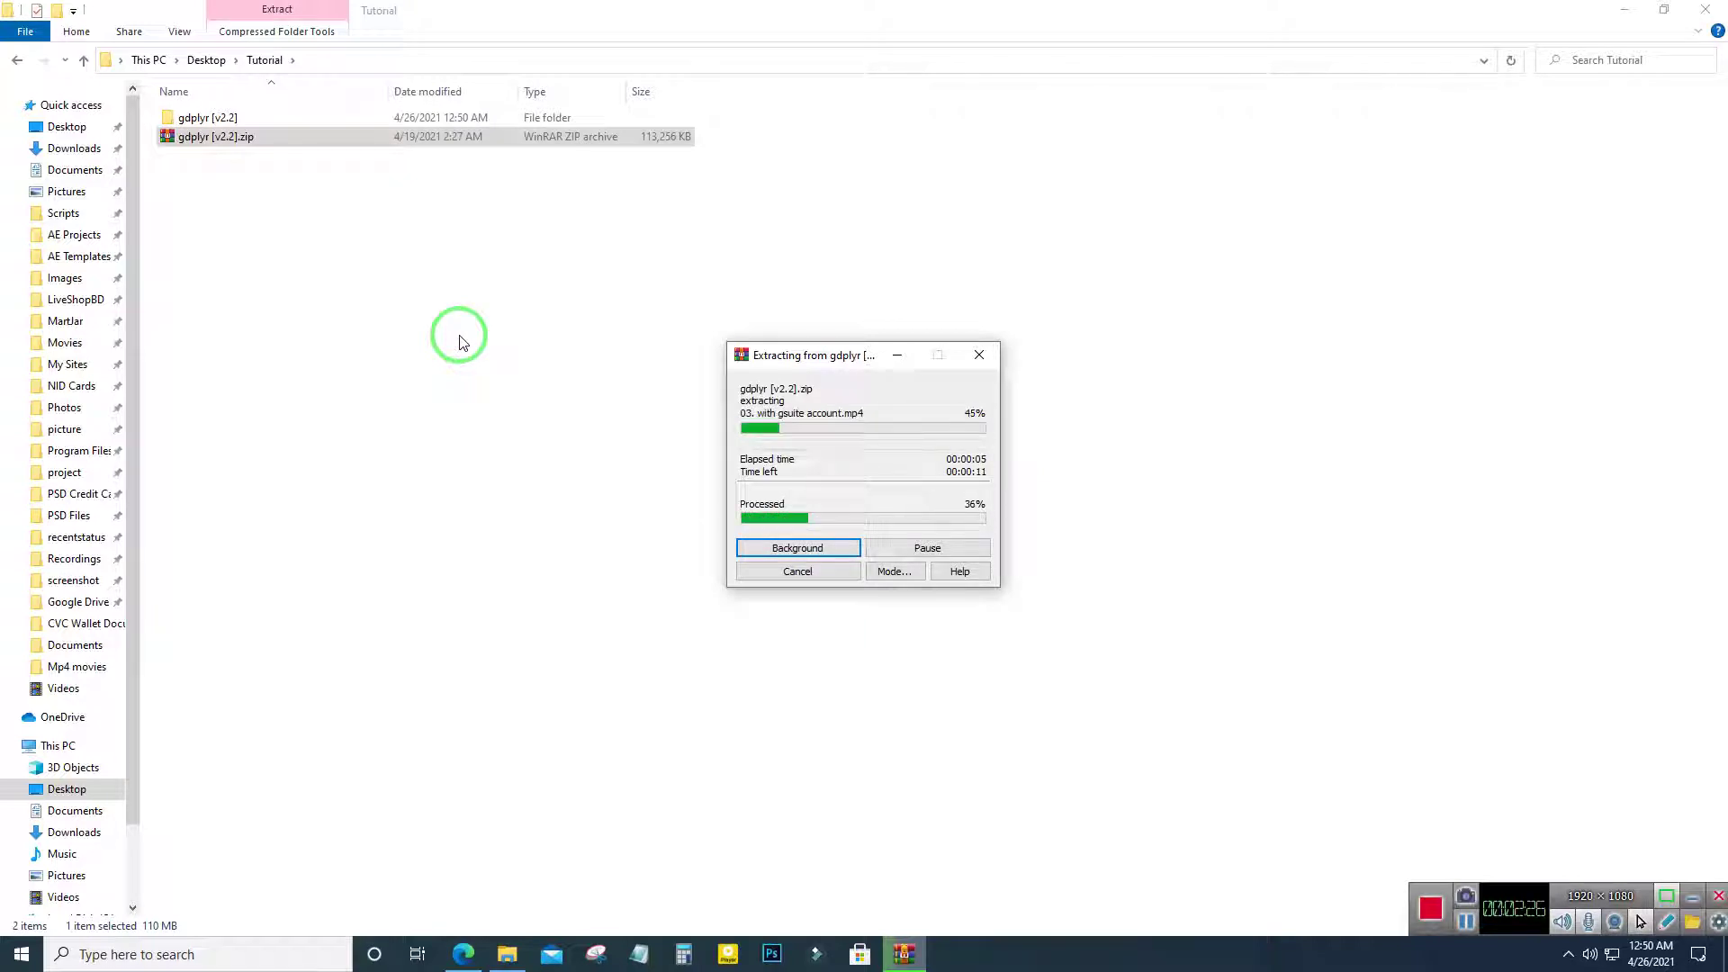
- Refresh the Tutorial listing, check the cPanel subdomain form, then return to the folder
{"action": "right_click", "coordinate": [387, 293]}
{"action": "left_click", "coordinate": [481, 357]}
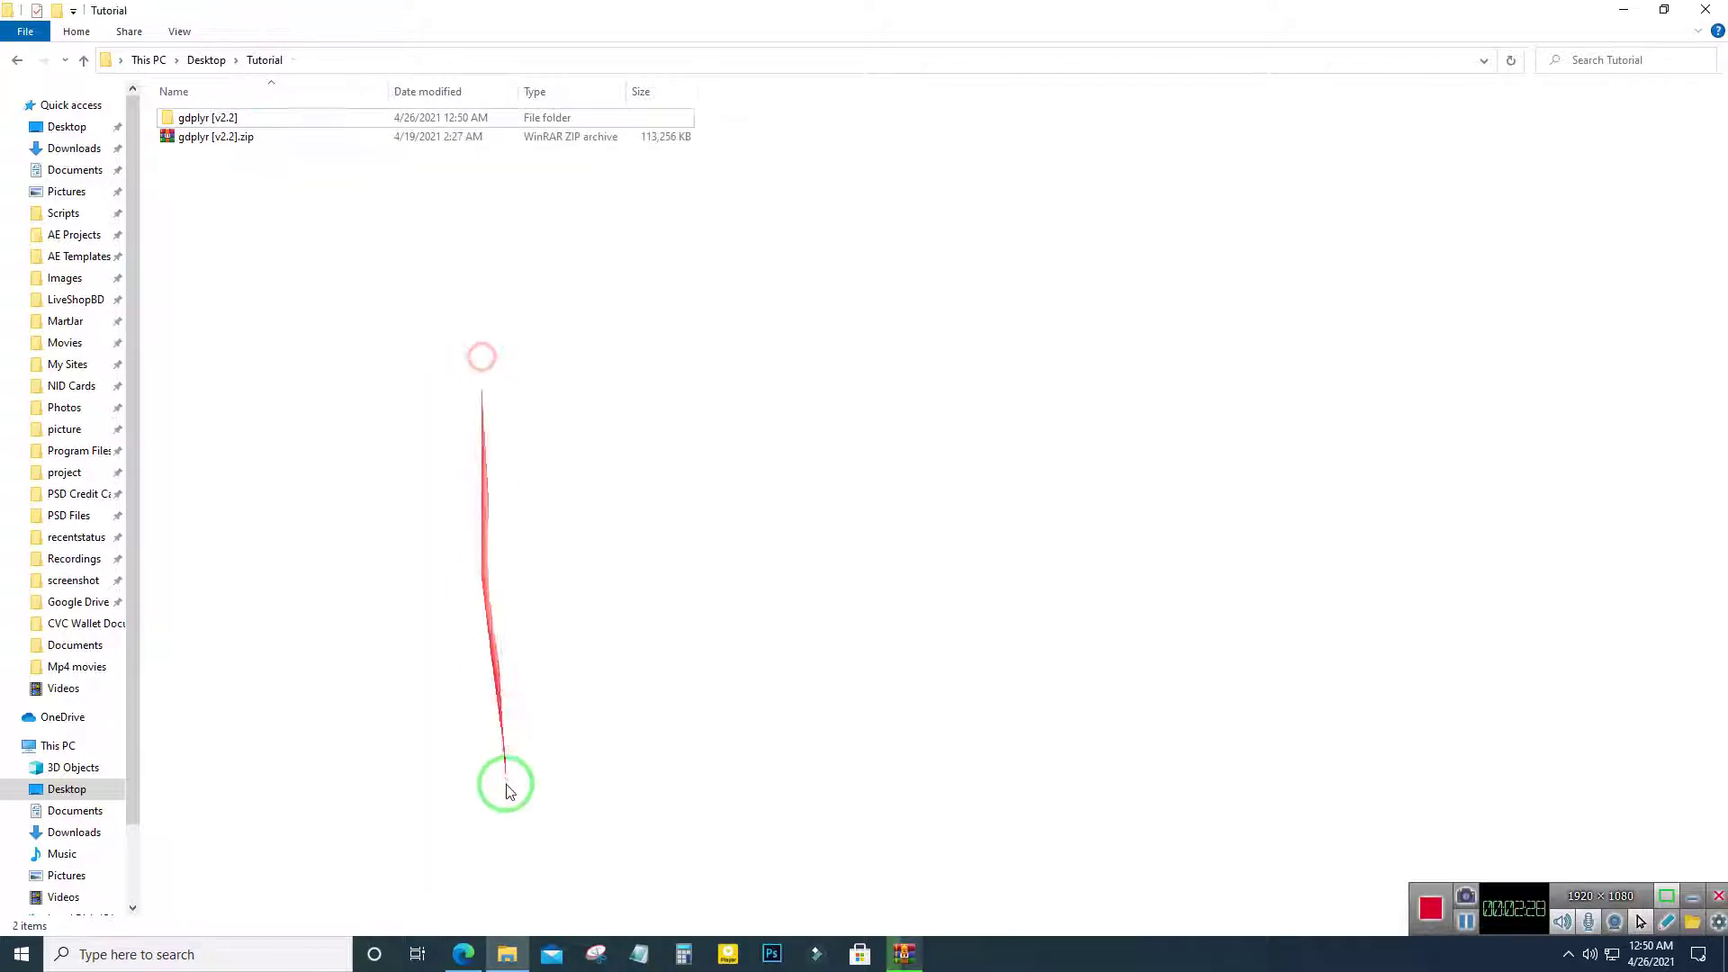
{"action": "left_click", "coordinate": [463, 954]}
{"action": "left_click", "coordinate": [698, 325]}
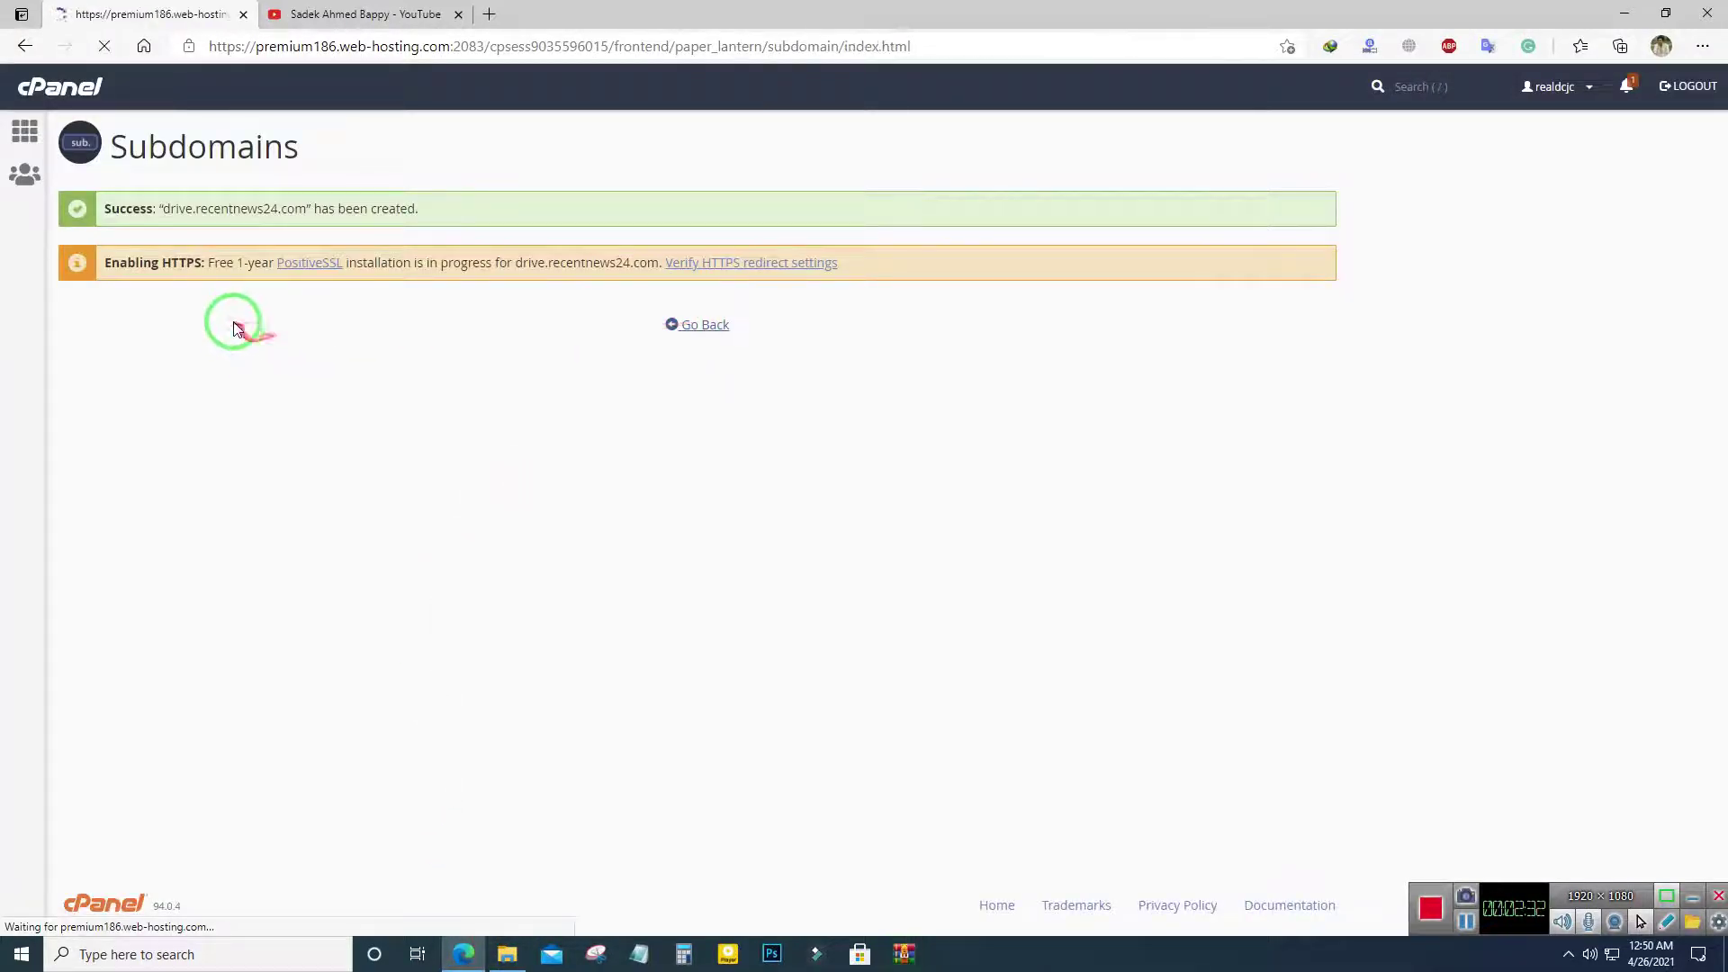
{"action": "left_click", "coordinate": [509, 952]}
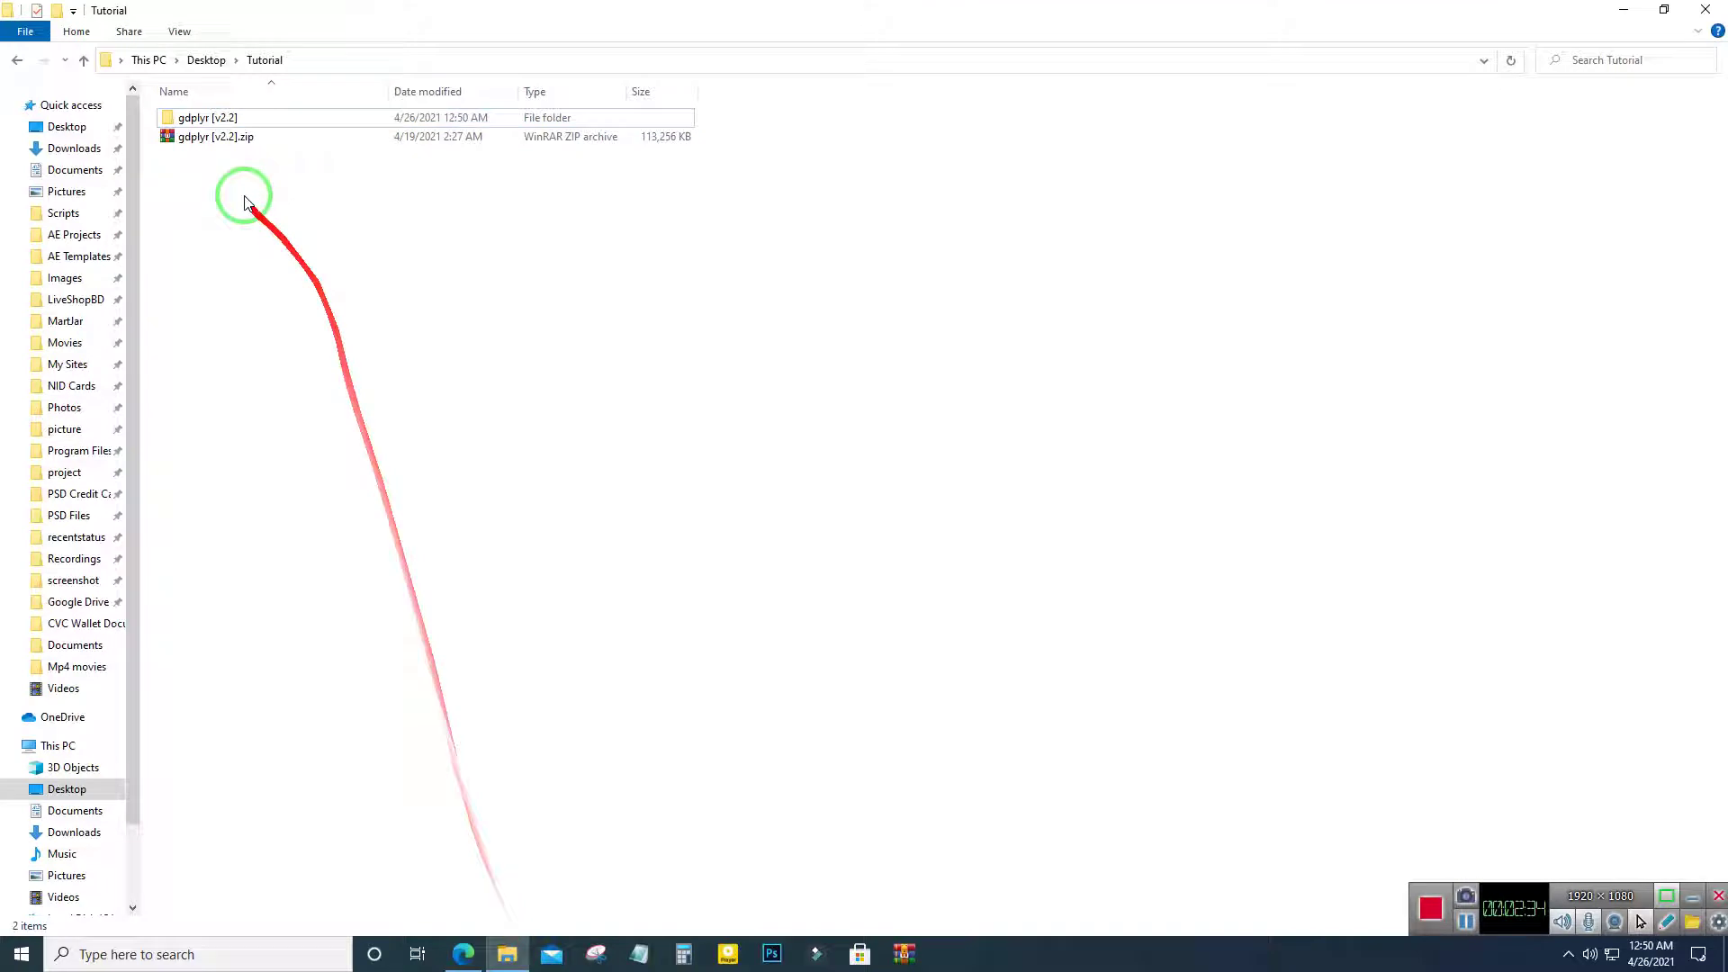
- Open the nested gdplyr [v2.2] folder and inspect the Documentation folder's contents
{"action": "double_click", "coordinate": [202, 118]}
{"action": "double_click", "coordinate": [216, 119]}
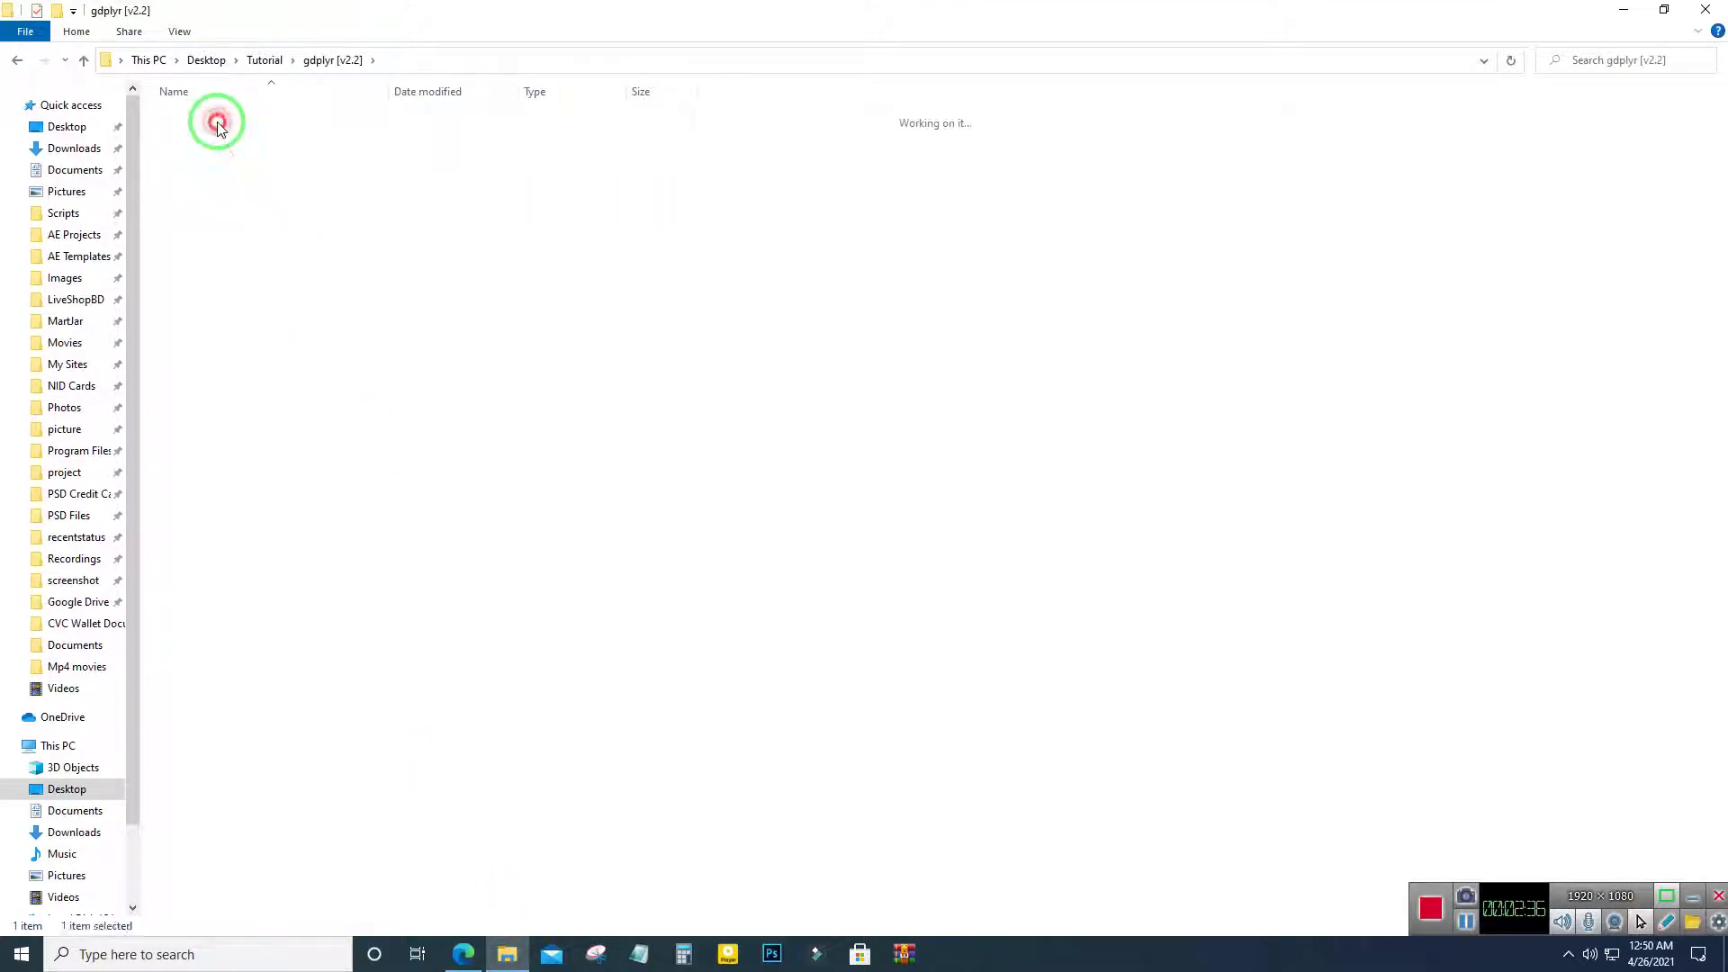
{"action": "right_click", "coordinate": [225, 292]}
{"action": "left_click", "coordinate": [275, 355]}
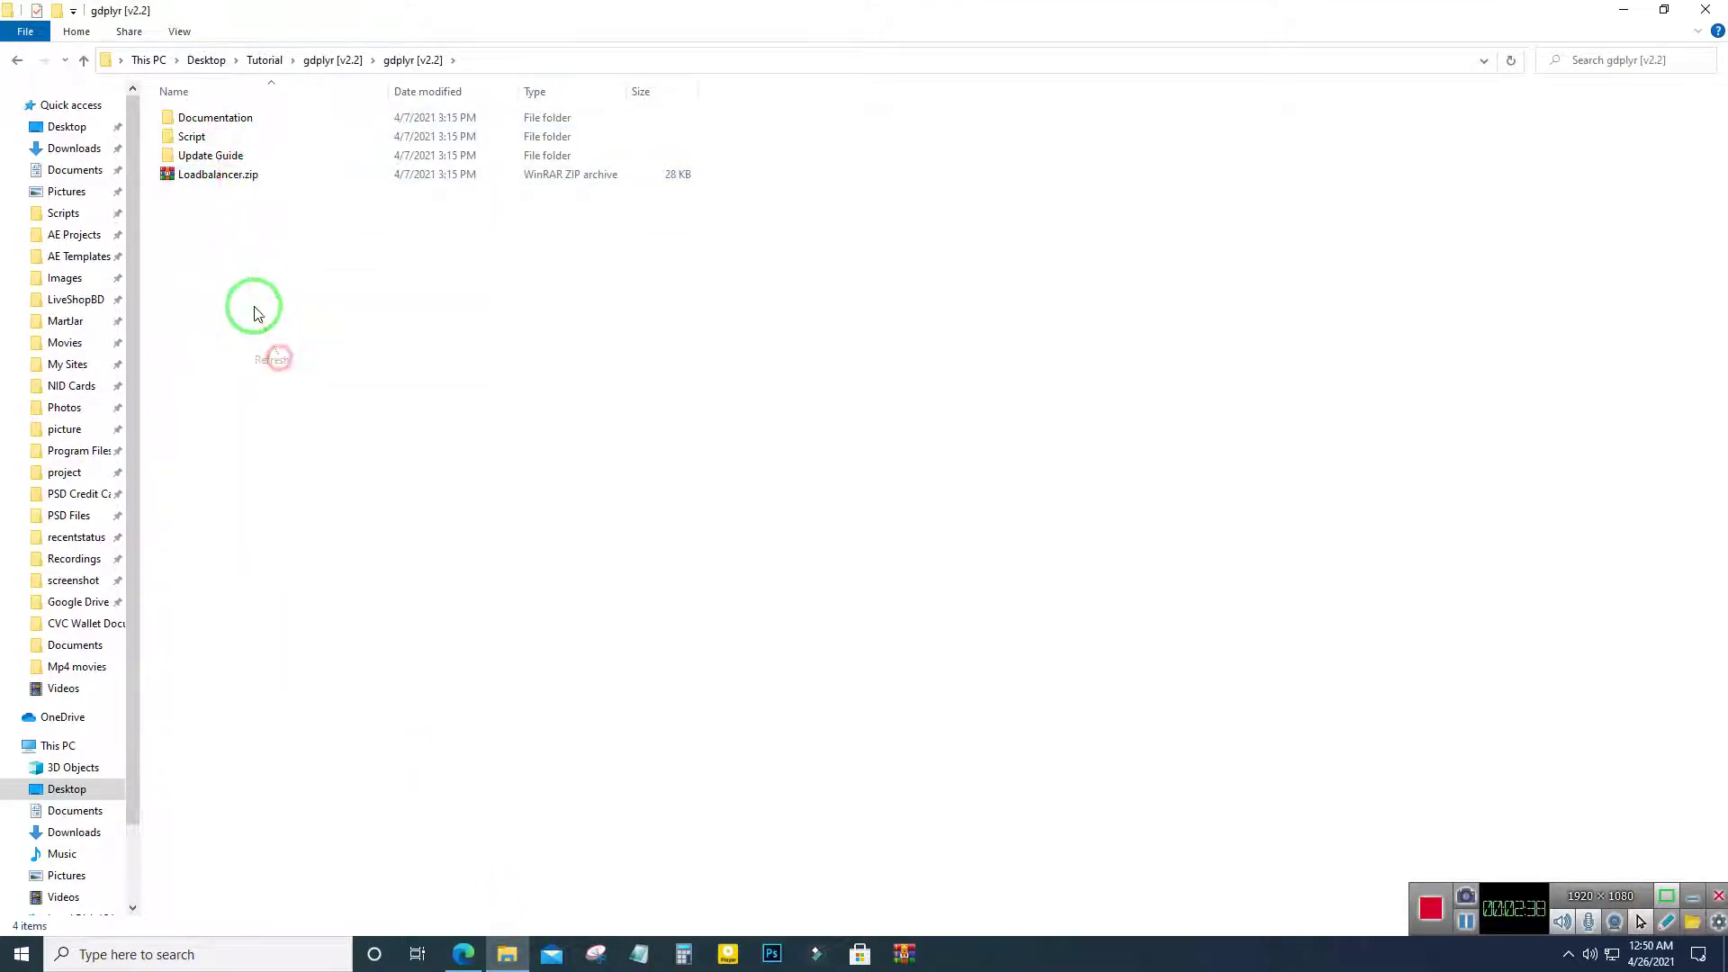
{"action": "double_click", "coordinate": [230, 118]}
{"action": "left_click_drag", "start_coordinate": [279, 392], "coordinate": [171, 118]}
{"action": "left_click", "coordinate": [84, 59]}
- Zip all items in the Script folder into a single Script.zip archive
{"action": "double_click", "coordinate": [192, 137]}
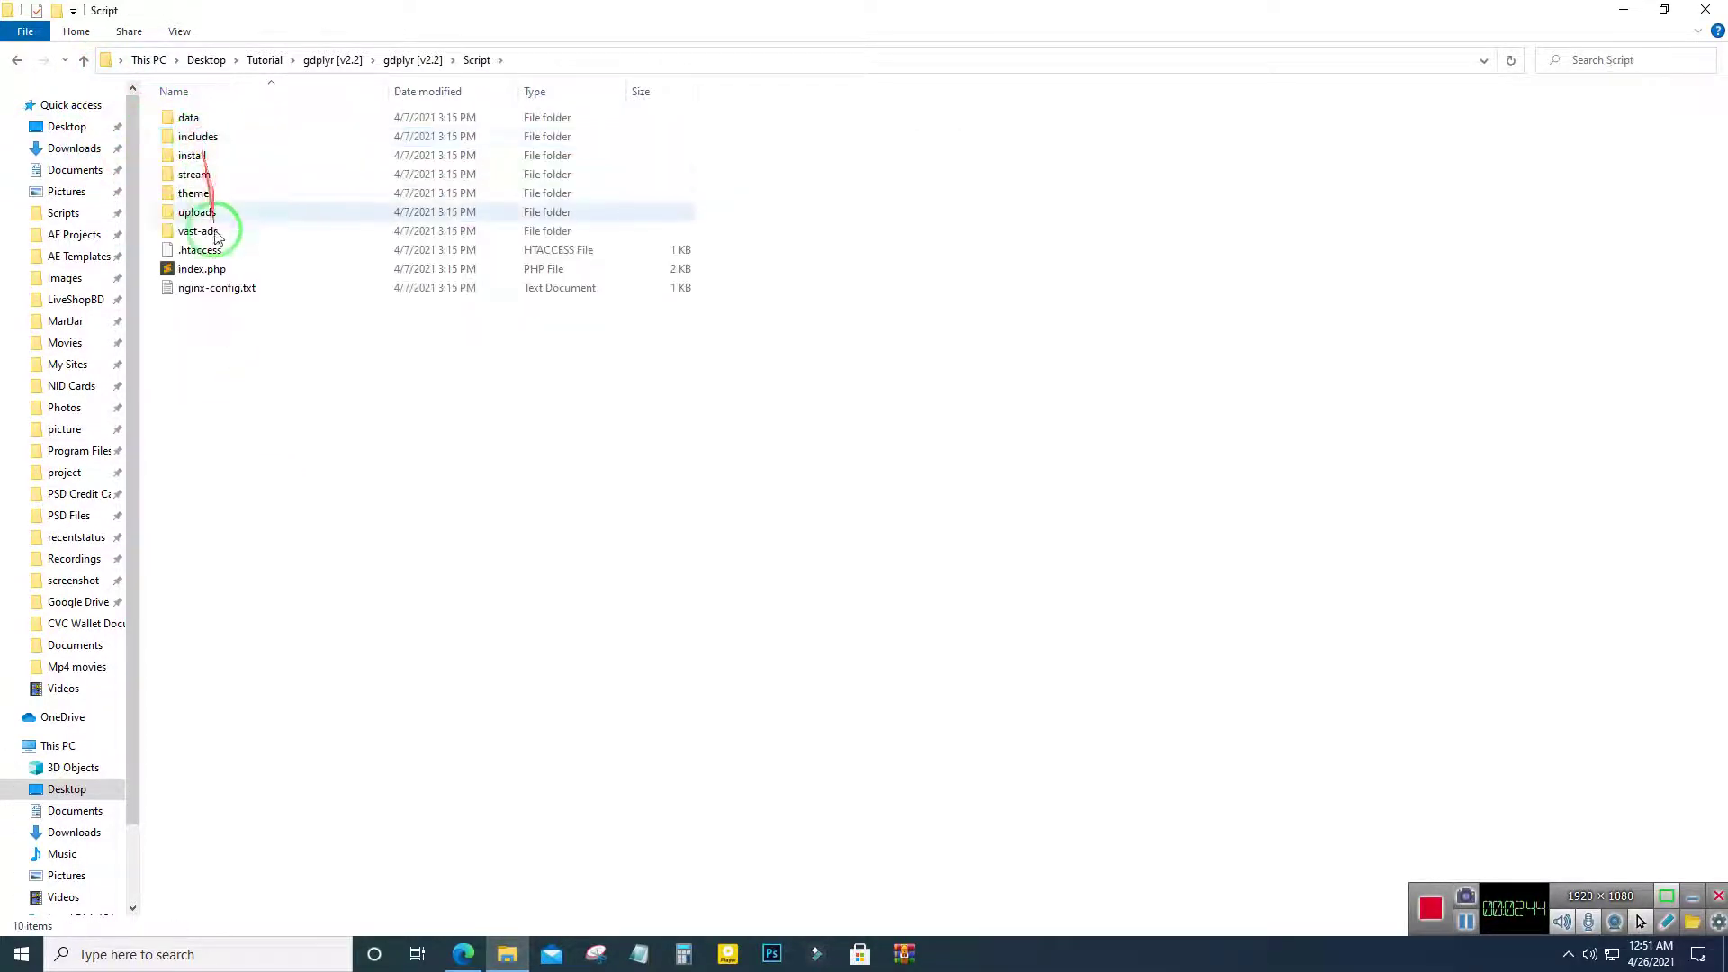
{"action": "left_click_drag", "start_coordinate": [259, 433], "coordinate": [180, 113]}
{"action": "right_click", "coordinate": [186, 126]}
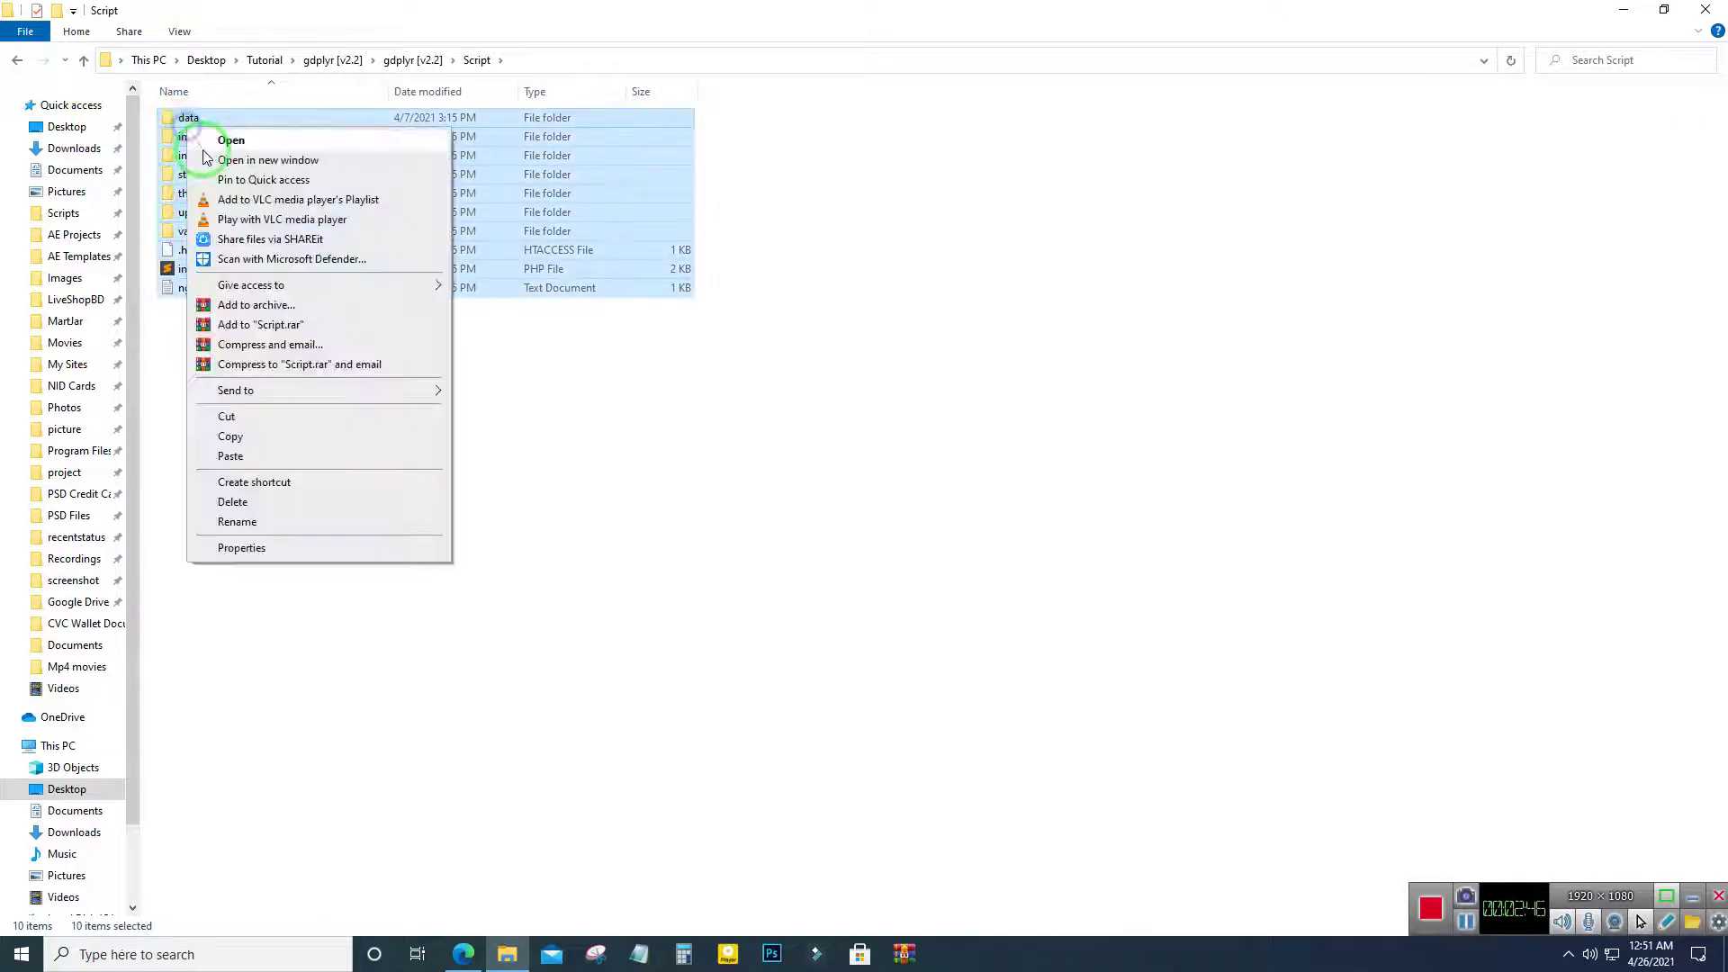
{"action": "left_click", "coordinate": [257, 305]}
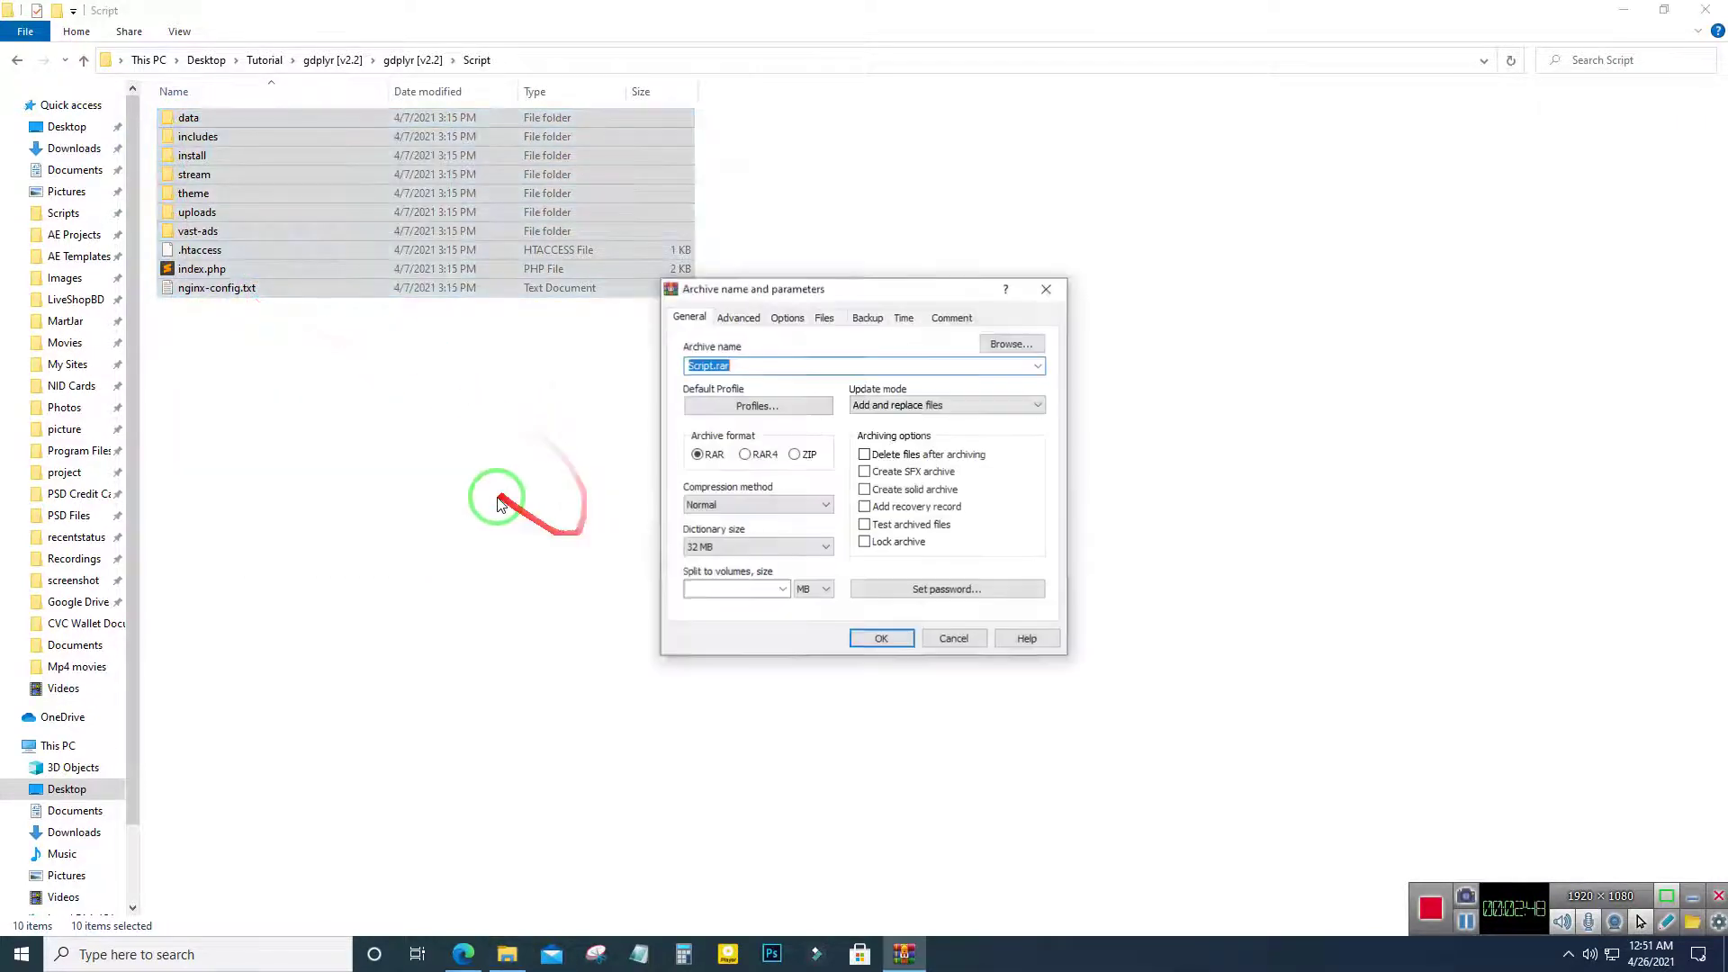
{"action": "left_click", "coordinate": [794, 454]}
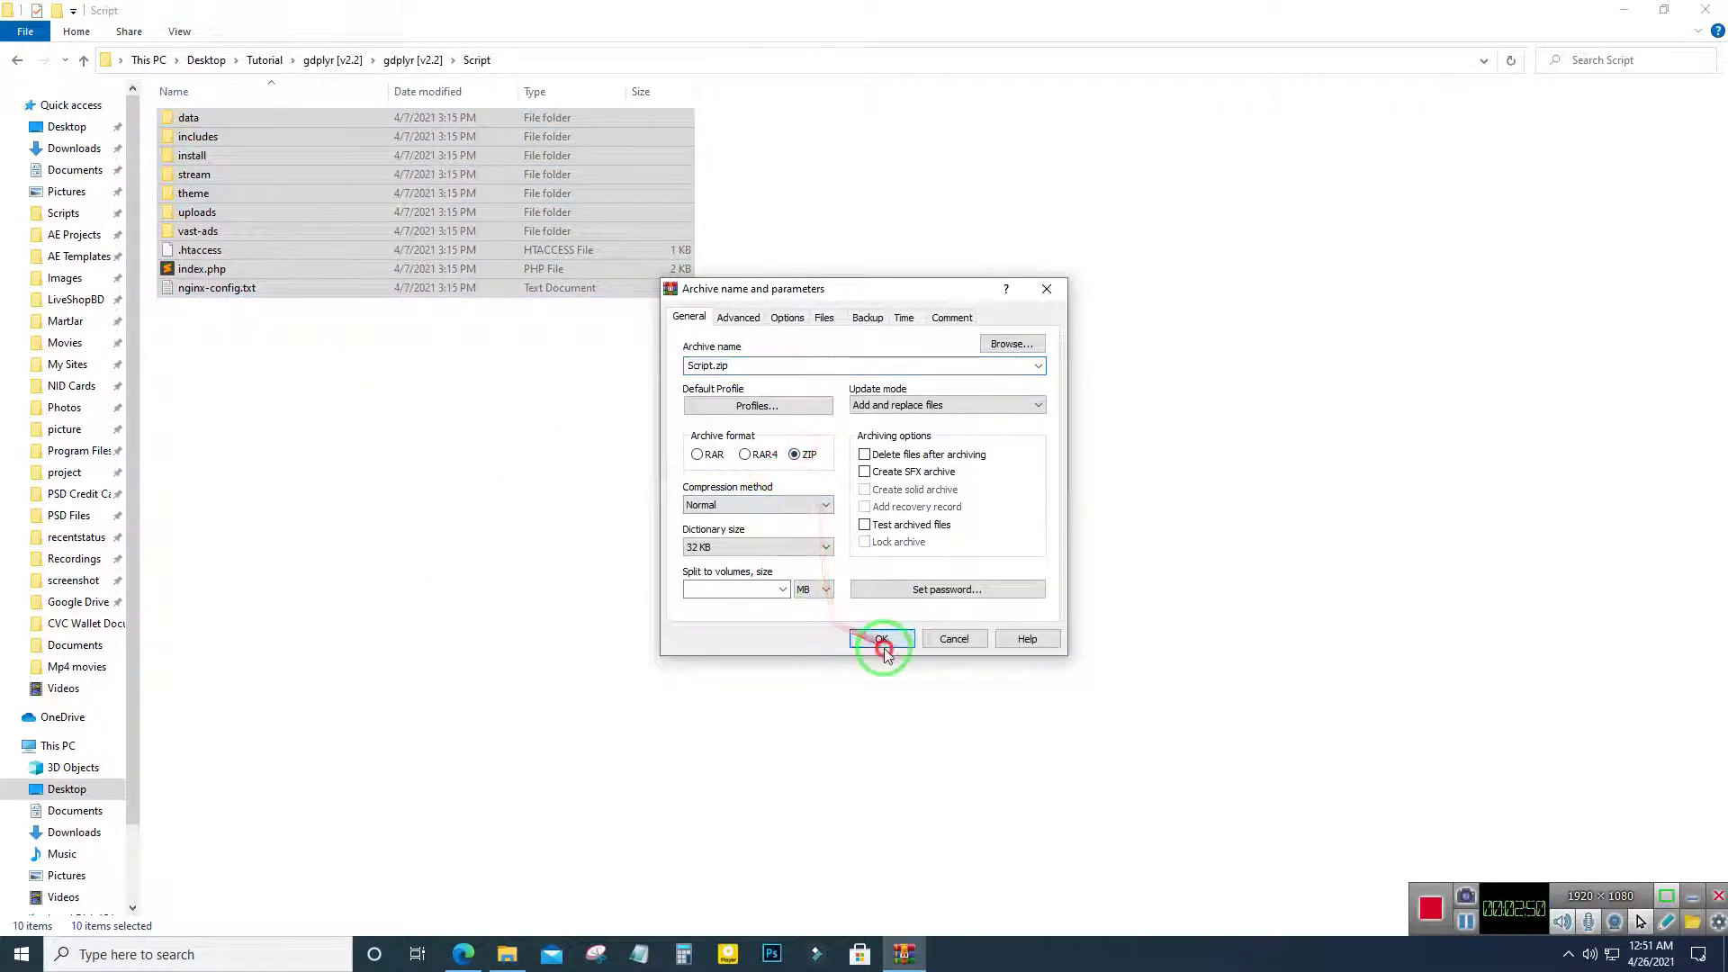
{"action": "left_click", "coordinate": [882, 642]}
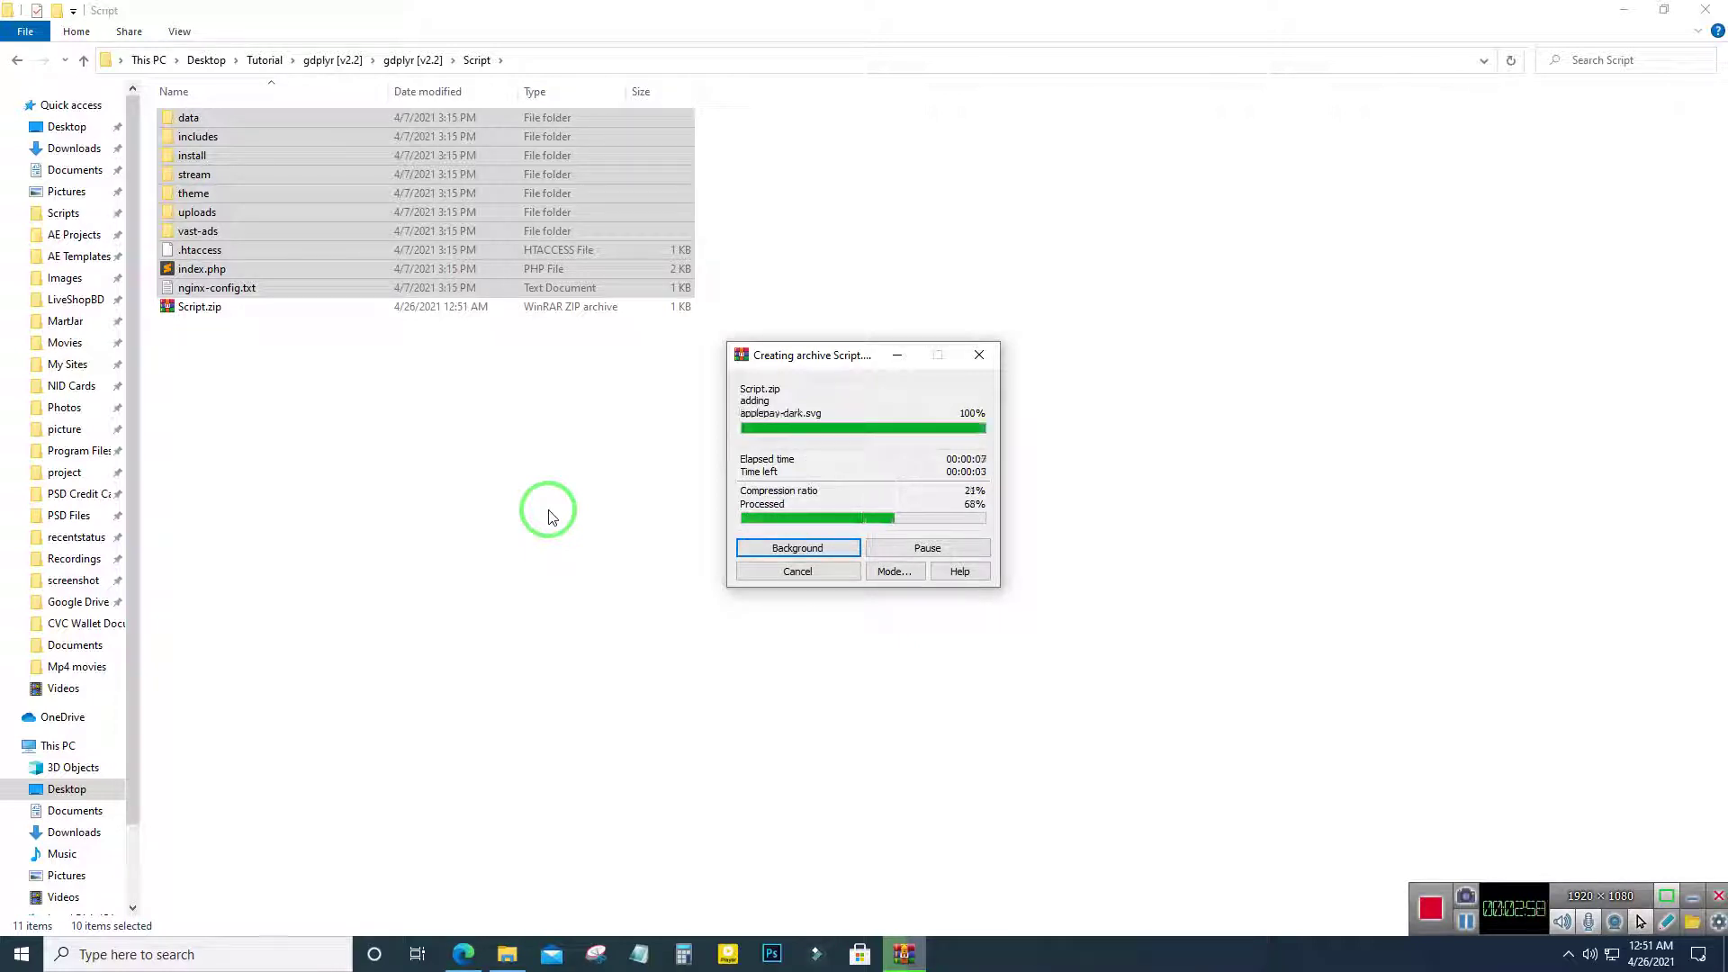
{"action": "left_click", "coordinate": [463, 954]}
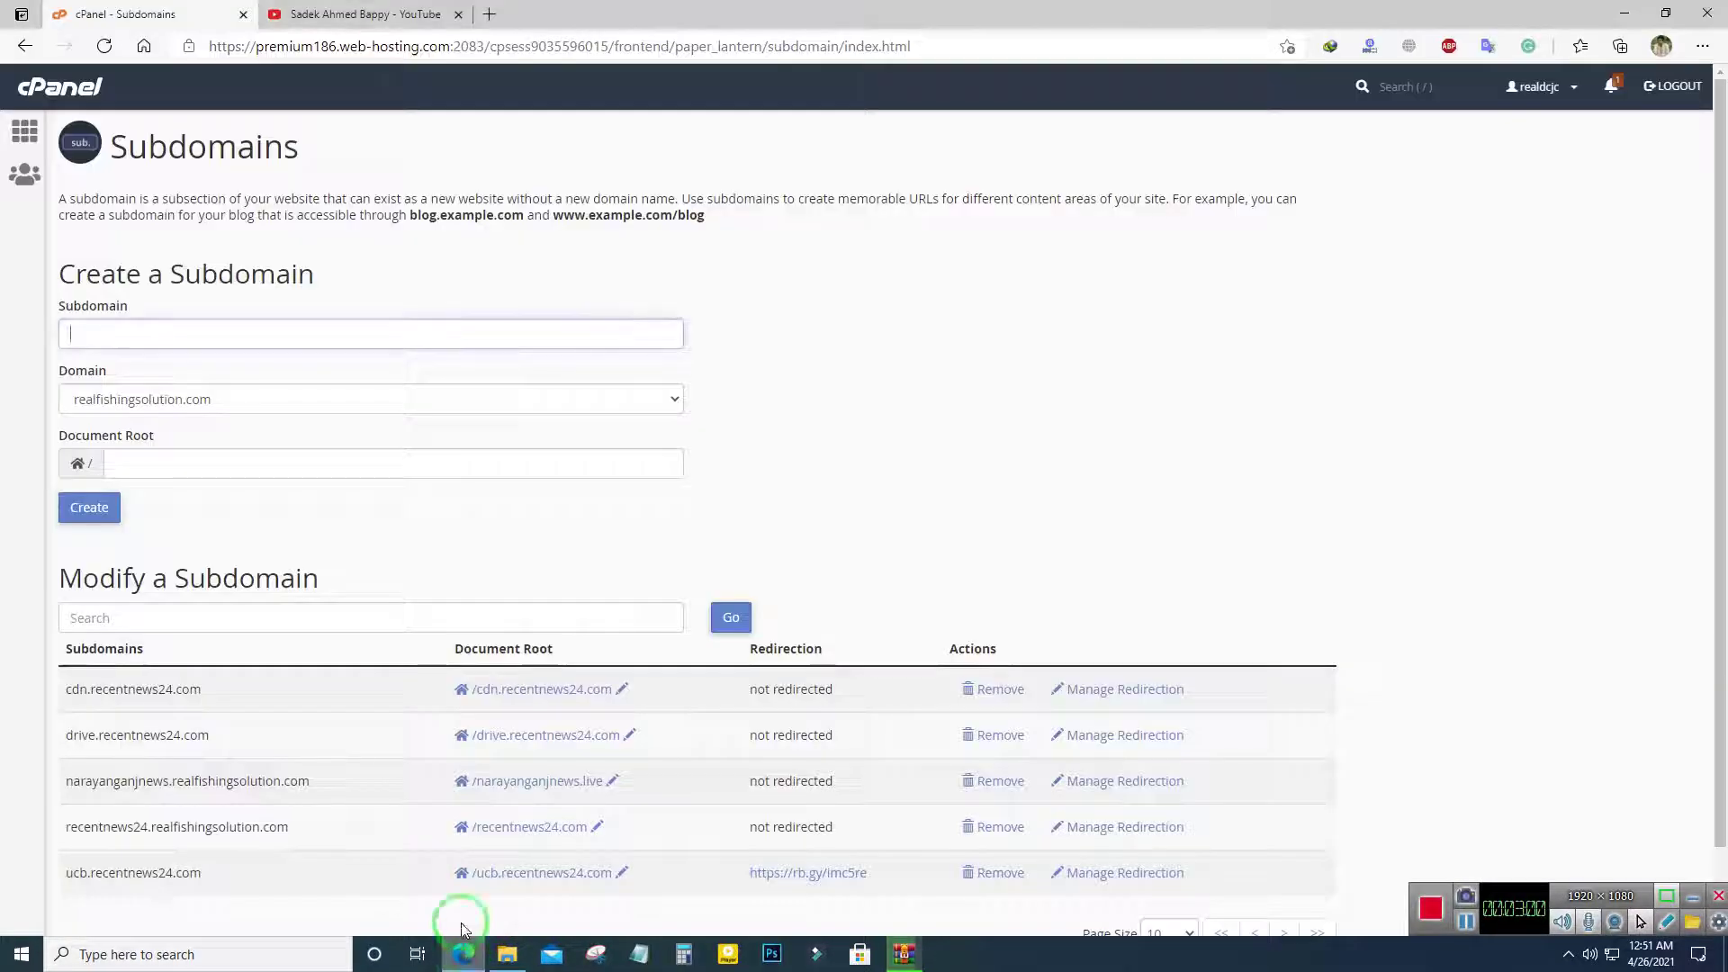
- Follow the /drive.recentnews24.com document root link to open File Manager there
{"action": "scroll", "coordinate": [74, 801], "scroll_direction": "down", "scroll_amount": 1}
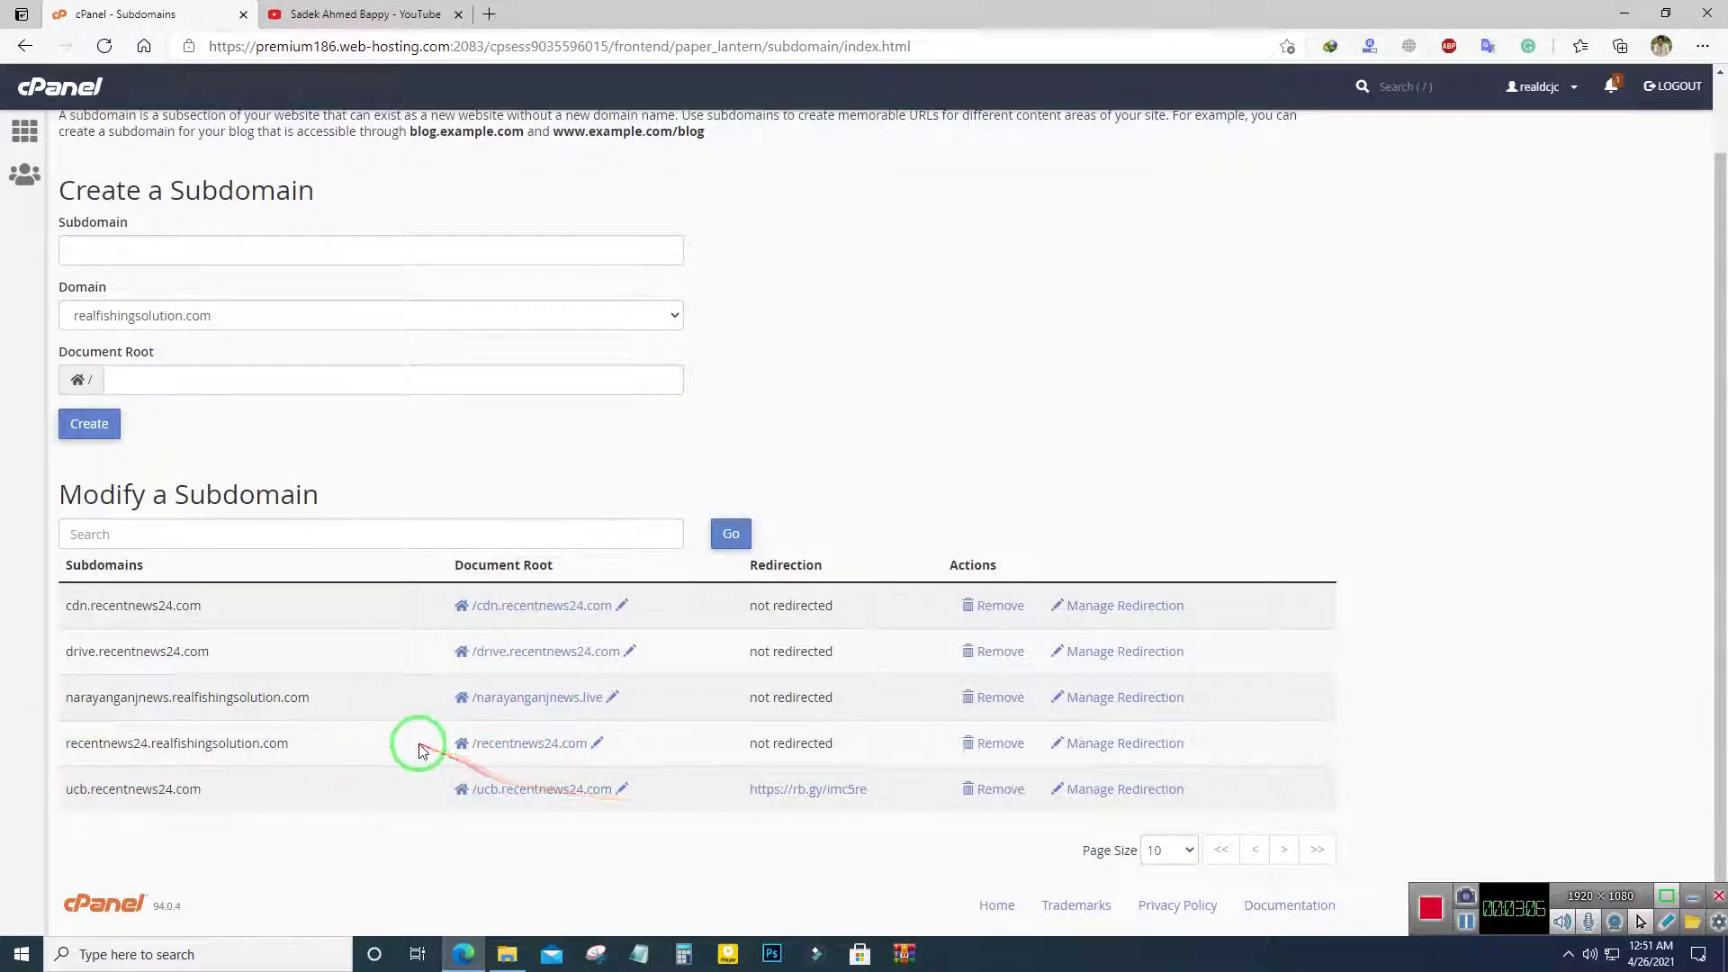
{"action": "left_click", "coordinate": [498, 653]}
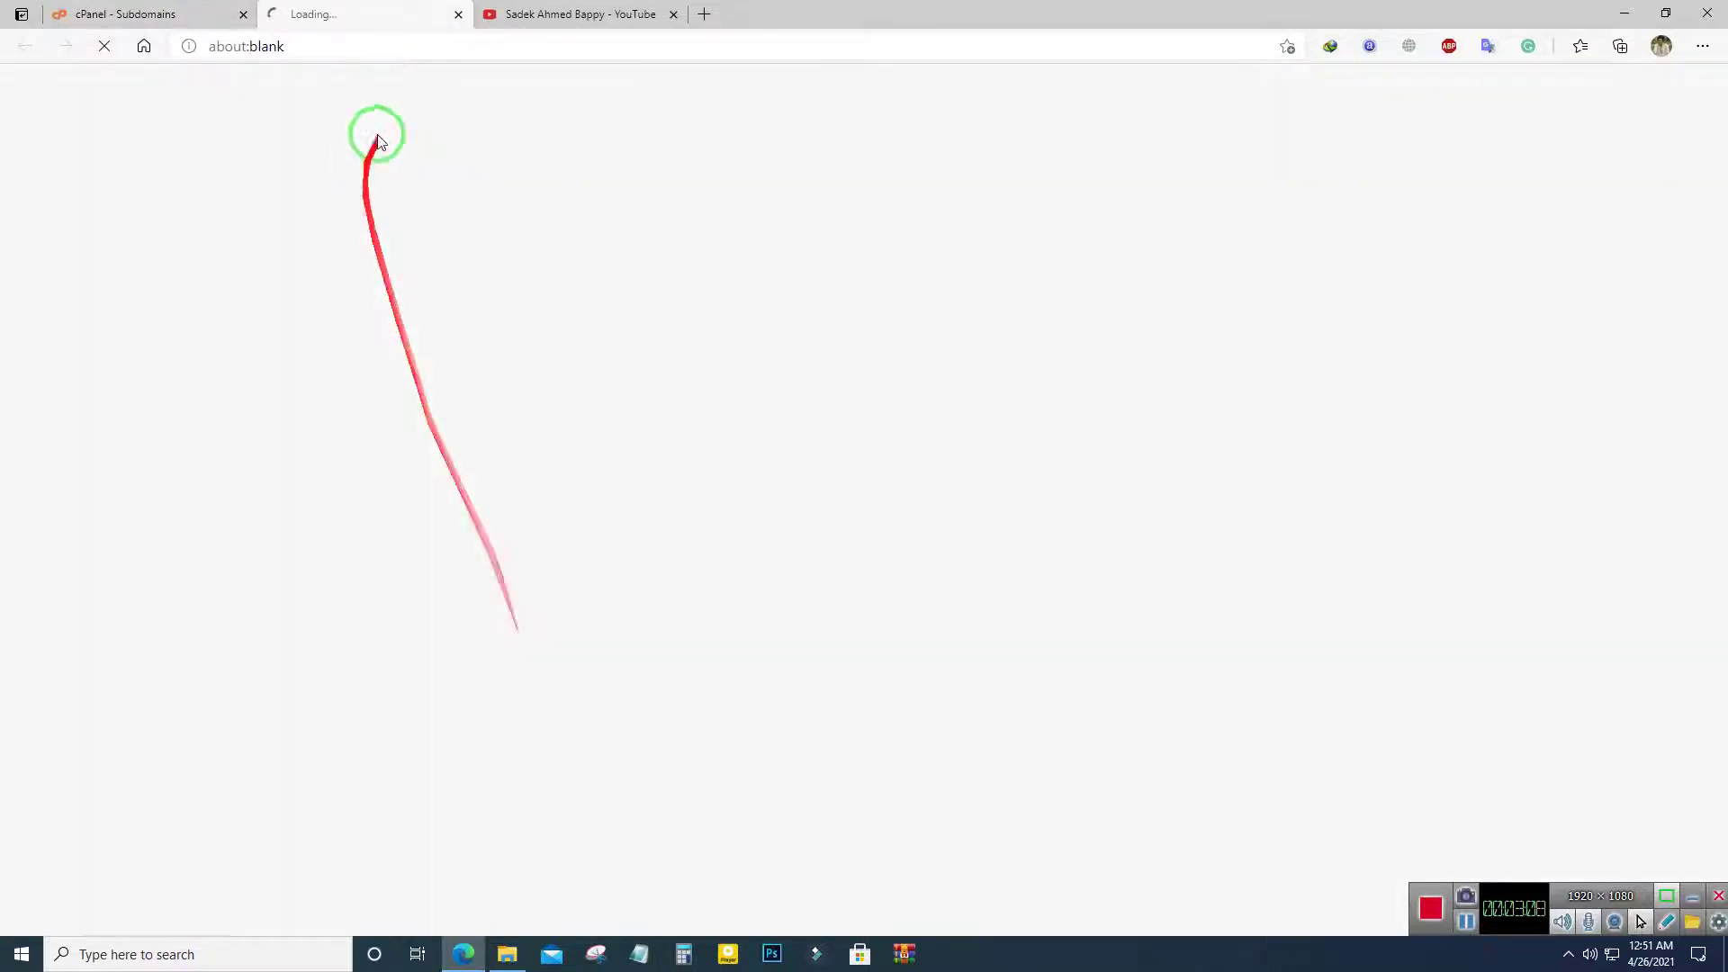
{"action": "left_click", "coordinate": [568, 10]}
{"action": "left_click", "coordinate": [360, 13]}
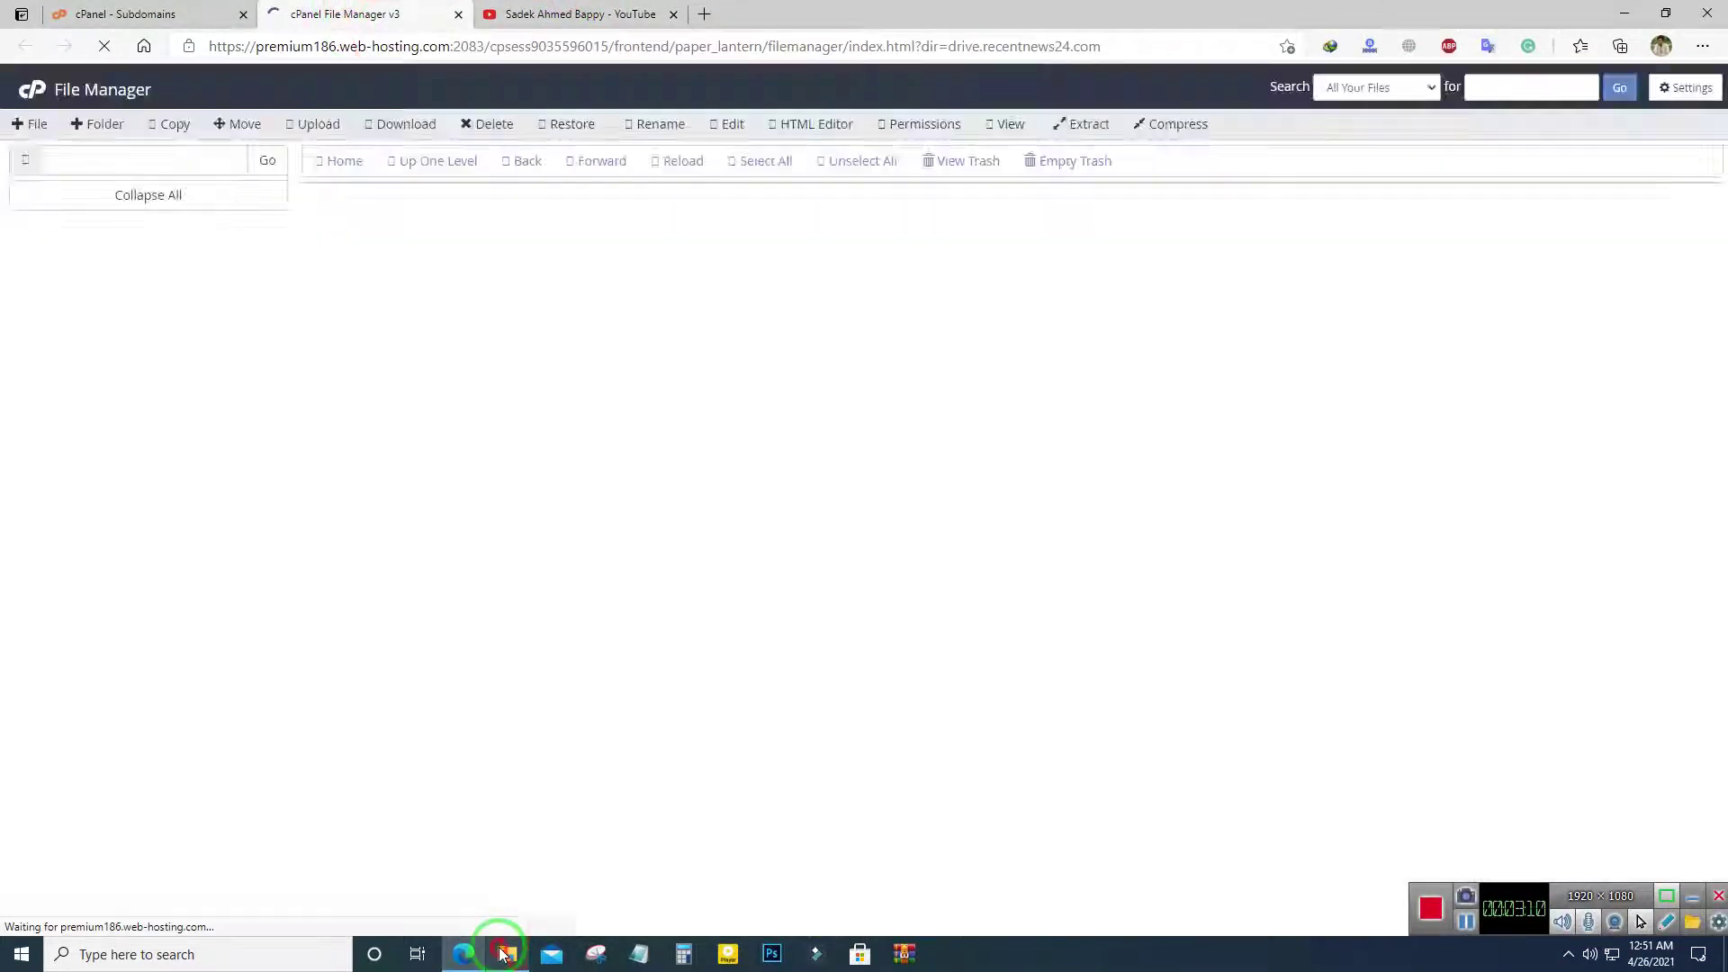
- Select Script.zip in File Explorer's Script folder, then return to File Manager
{"action": "left_click", "coordinate": [497, 945]}
{"action": "left_click", "coordinate": [239, 397]}
{"action": "left_click", "coordinate": [201, 307]}
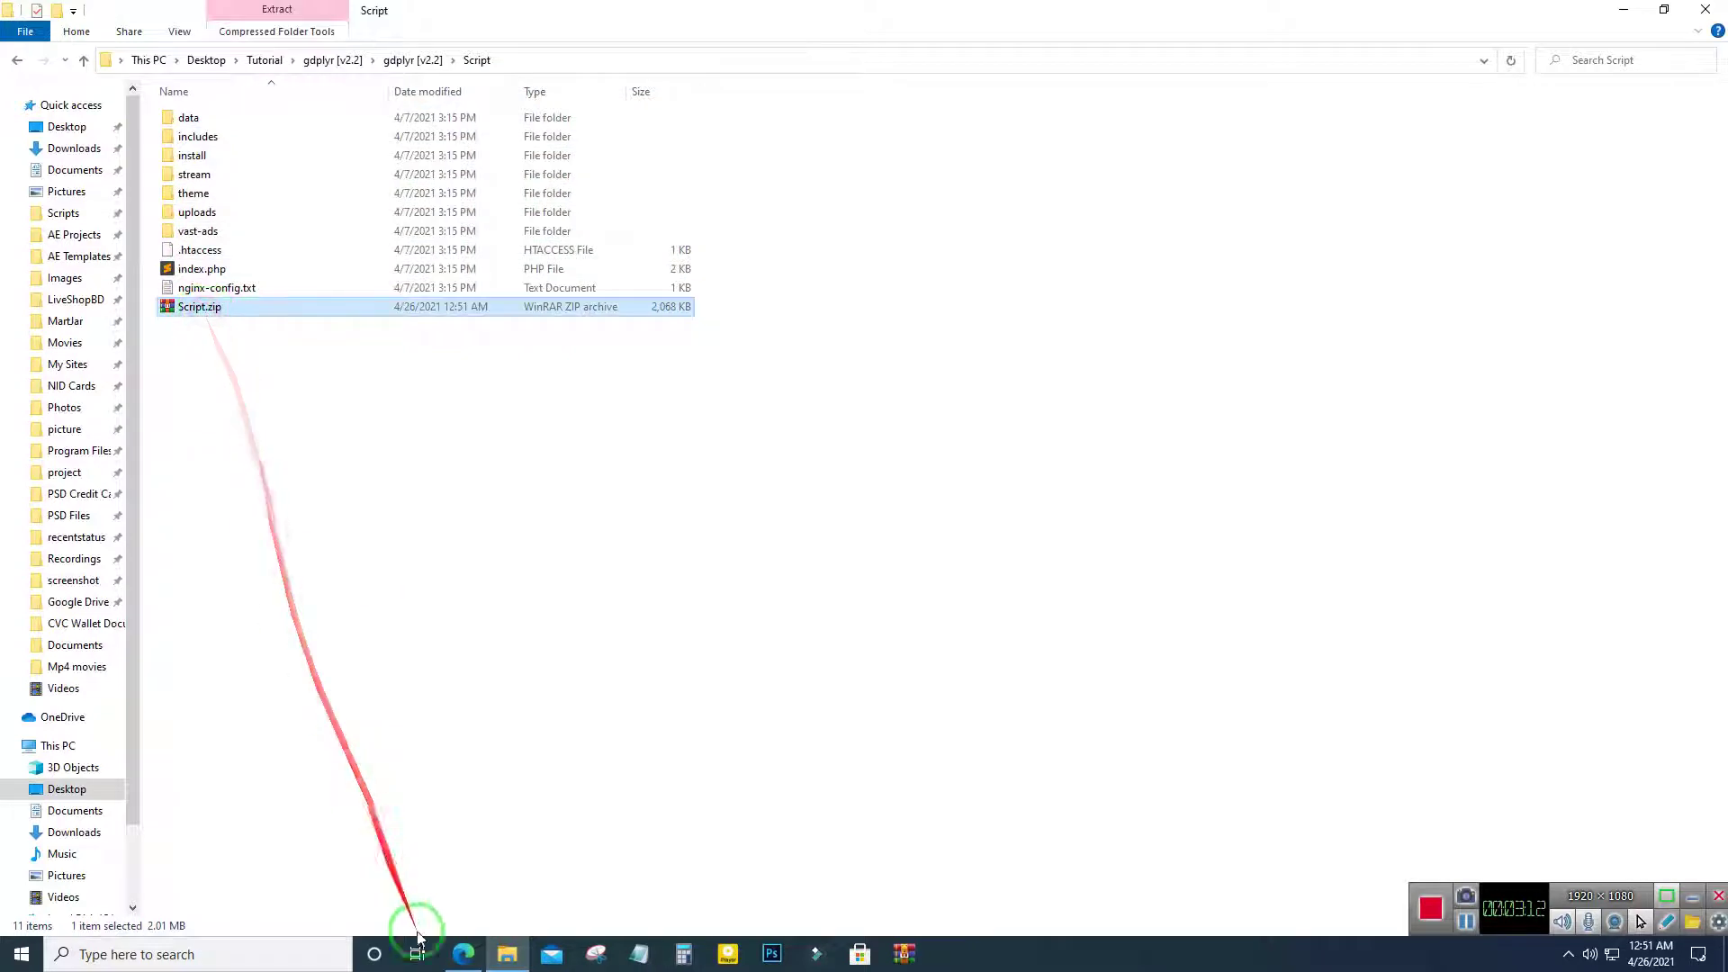
{"action": "left_click", "coordinate": [461, 952]}
- Permanently delete cgi-bin and the default error pages, skipping the trash
{"action": "left_click_drag", "start_coordinate": [354, 513], "coordinate": [330, 342]}
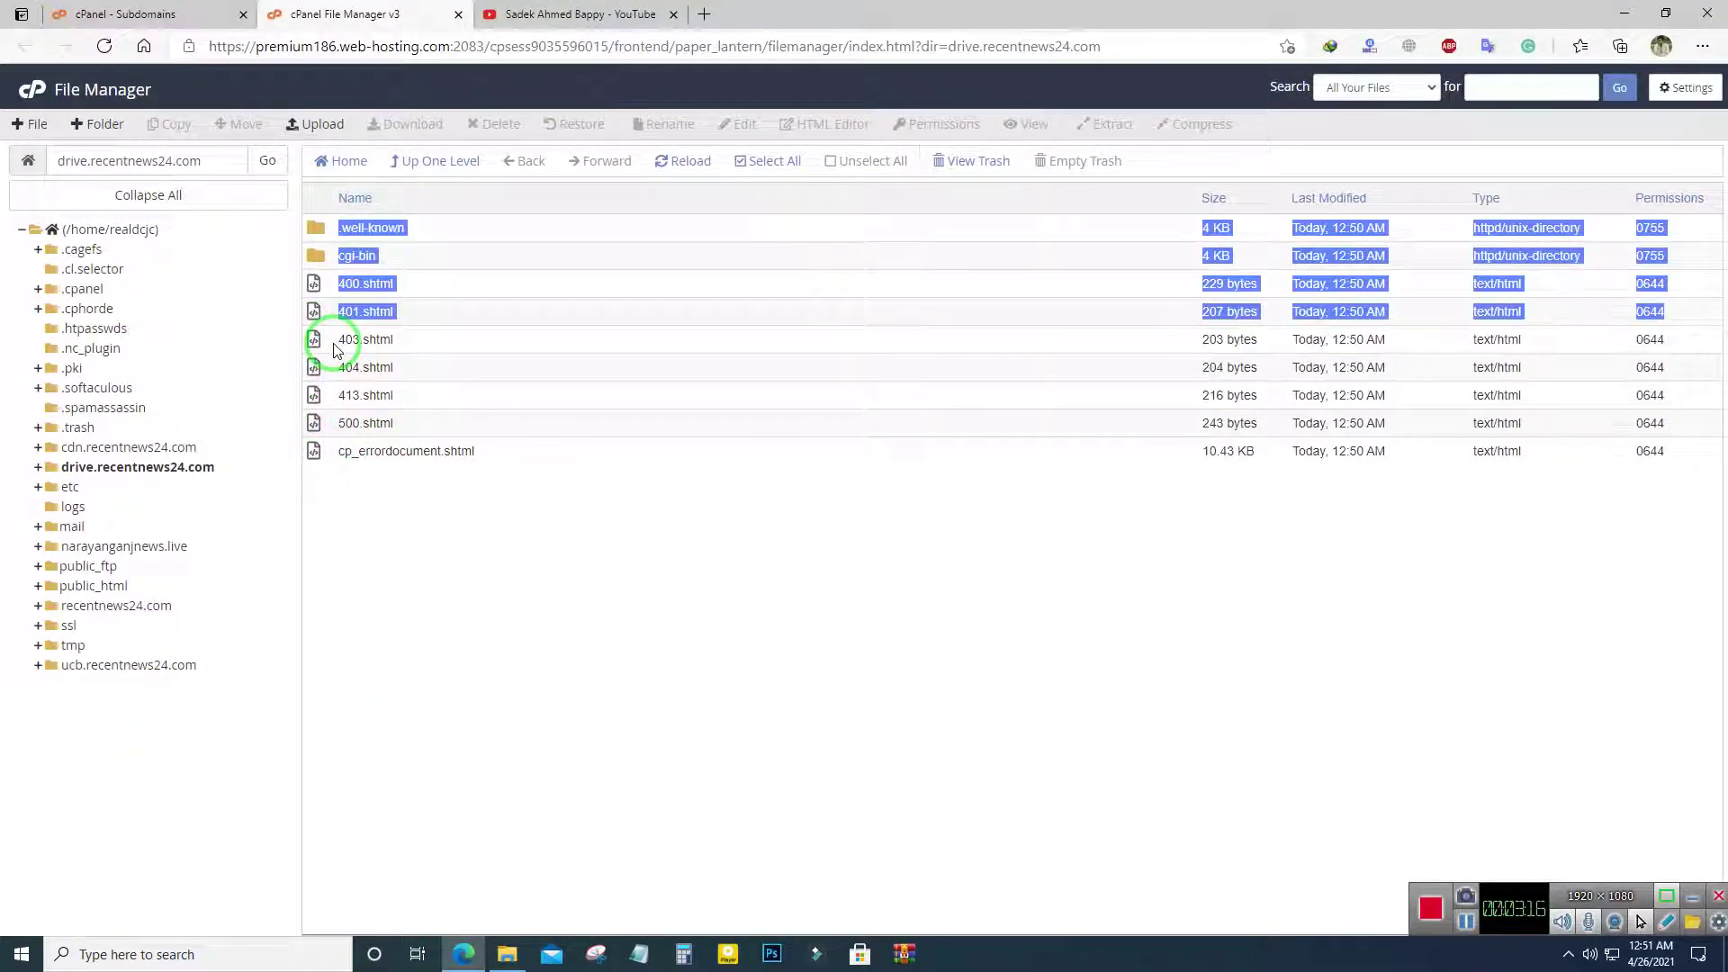
{"action": "left_click_drag", "start_coordinate": [339, 483], "coordinate": [322, 259]}
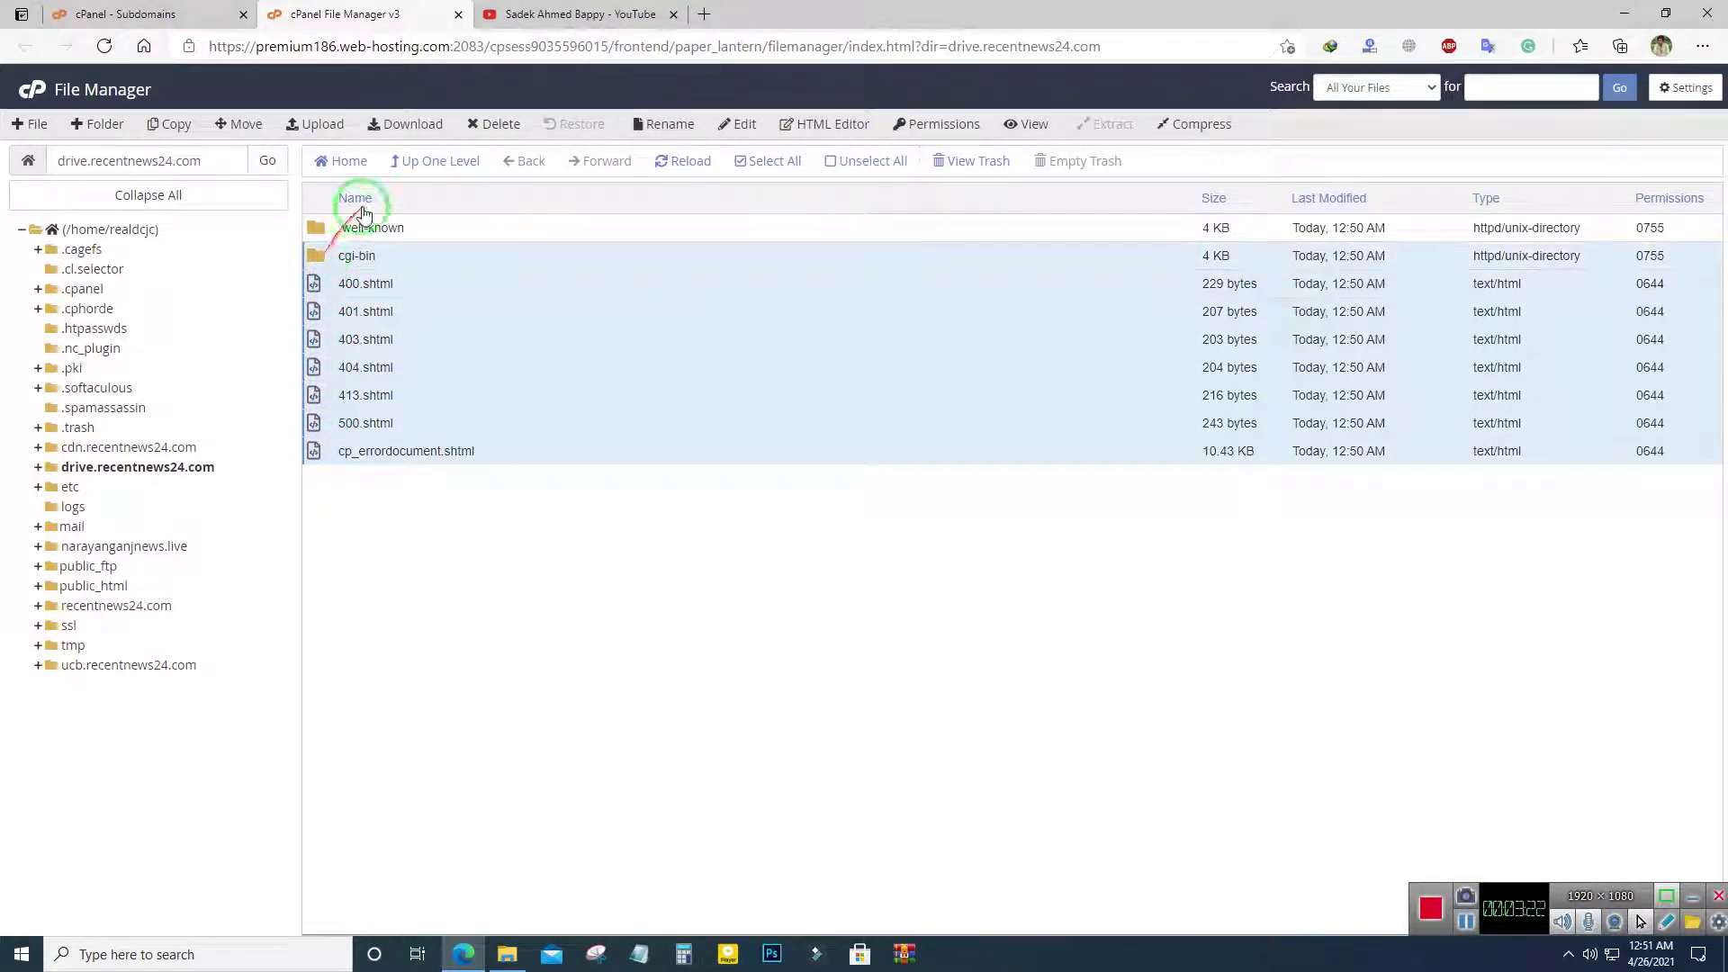
{"action": "left_click", "coordinate": [490, 151]}
{"action": "left_click", "coordinate": [730, 552]}
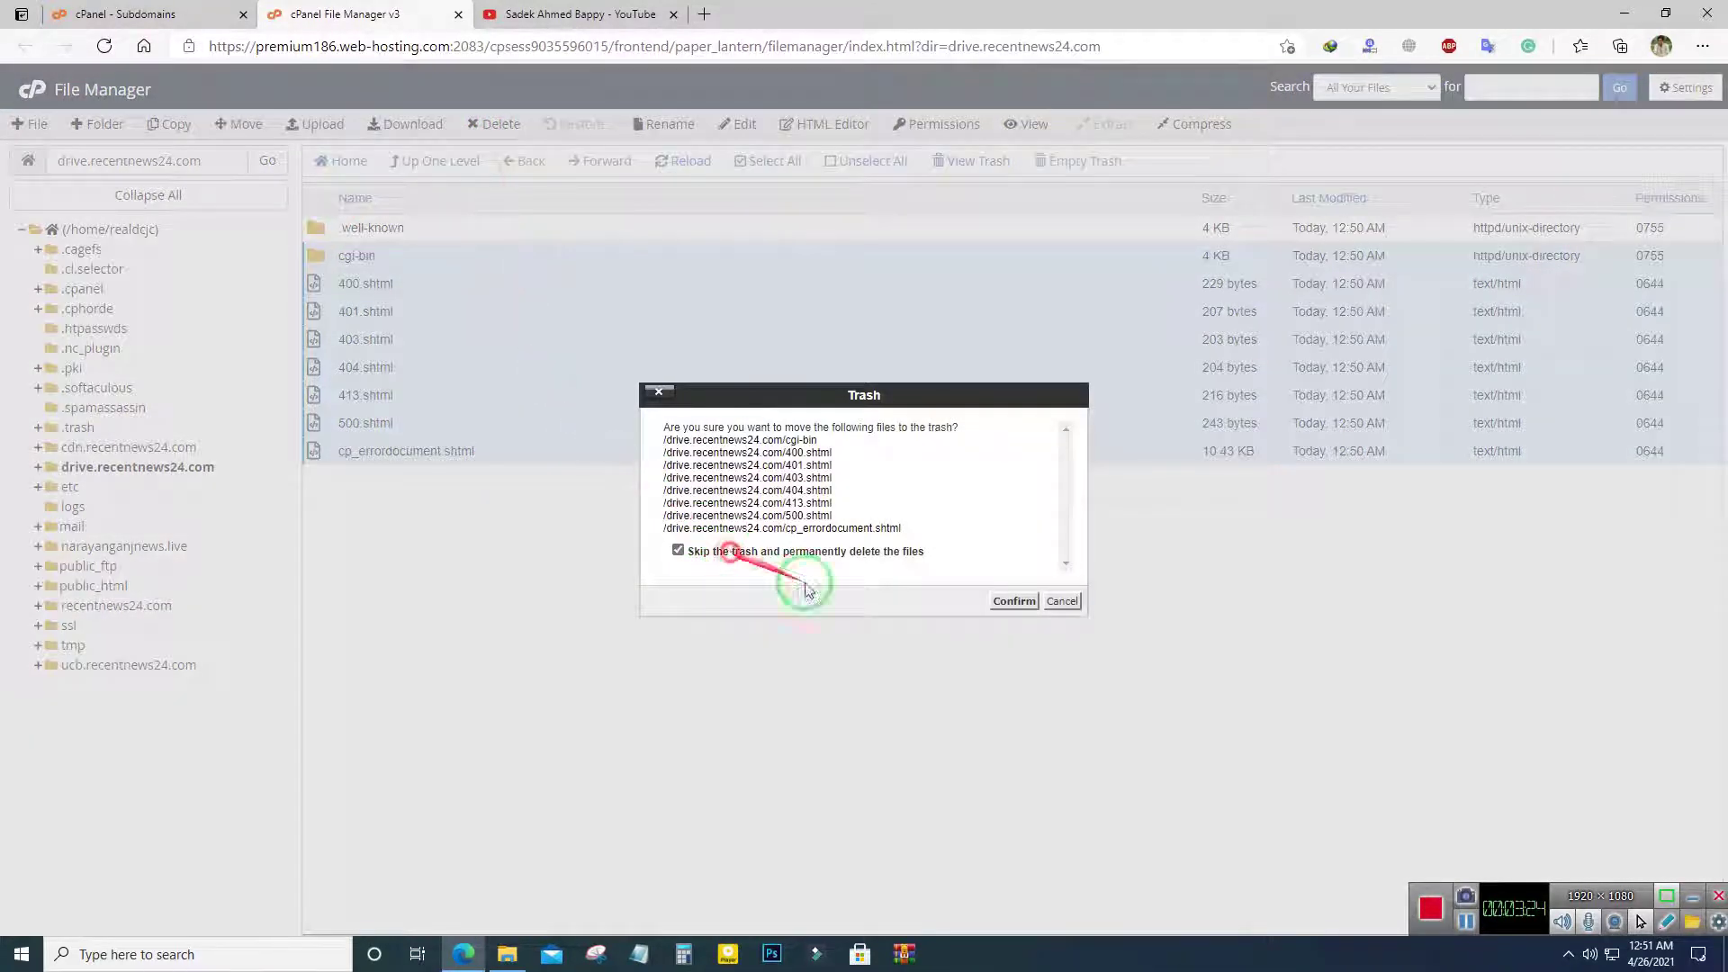
{"action": "left_click", "coordinate": [994, 605]}
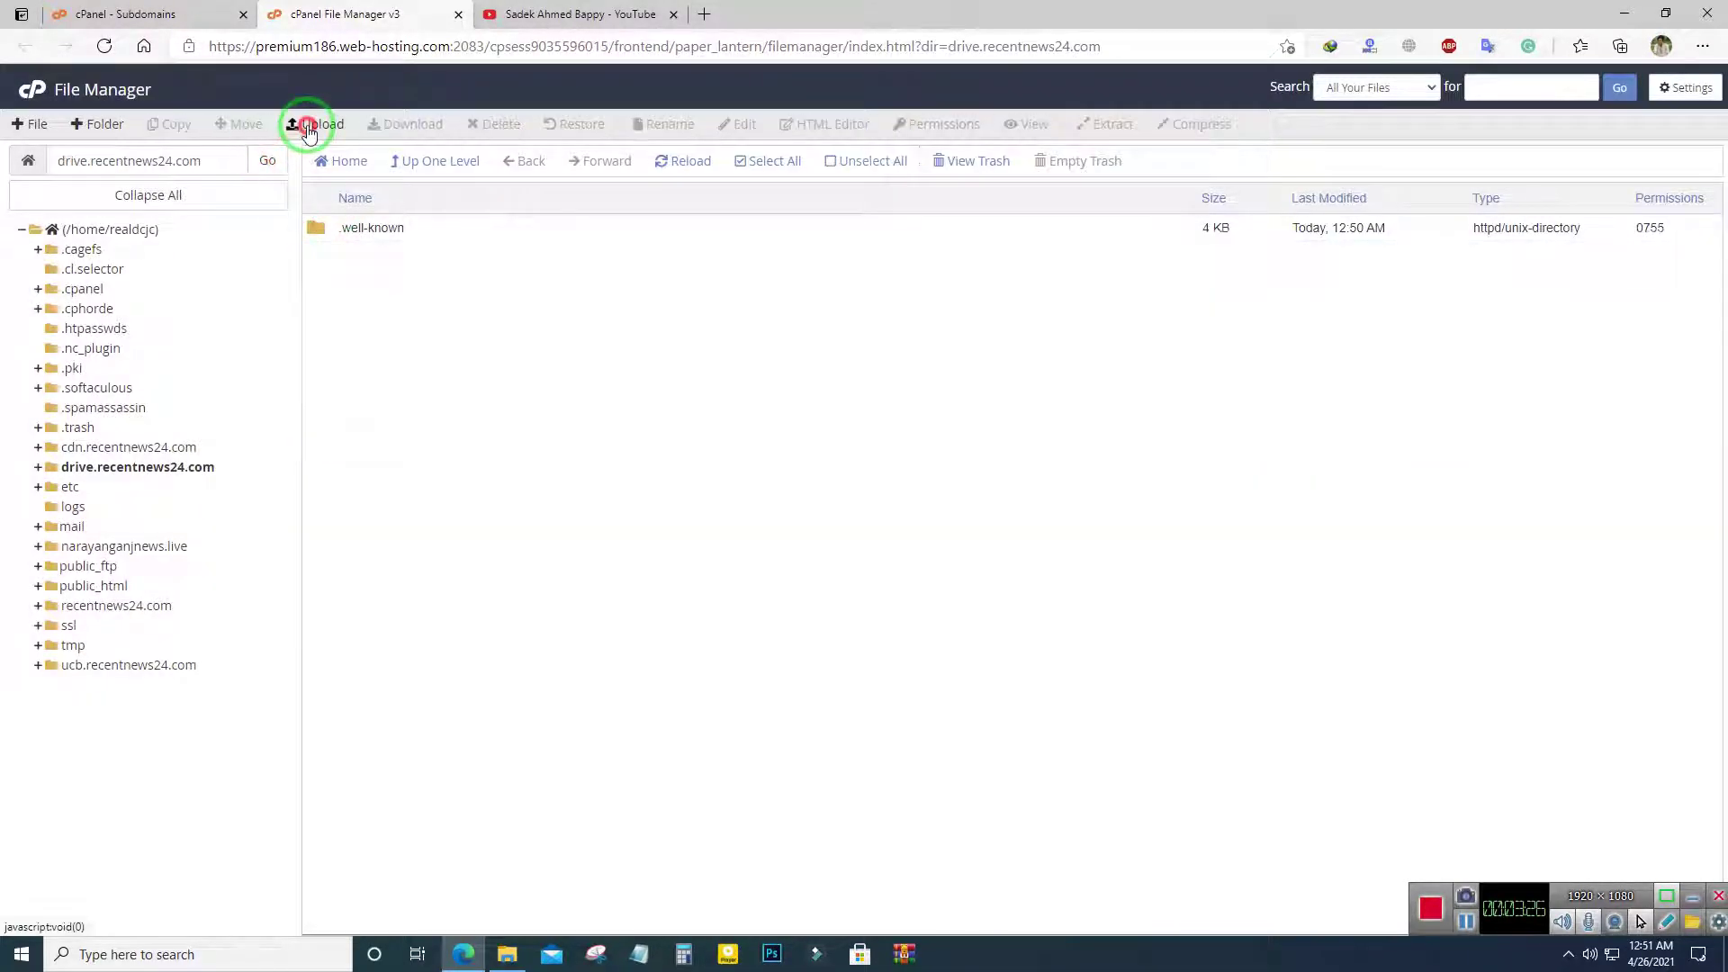
- Upload Script.zip (2.02 MB) from File Explorer into the drive.recentnews24.com folder
{"action": "left_click", "coordinate": [306, 124]}
{"action": "left_click", "coordinate": [507, 954]}
{"action": "left_click_drag", "start_coordinate": [184, 307], "coordinate": [468, 963]}
{"action": "left_click_drag", "start_coordinate": [467, 963], "coordinate": [617, 358]}
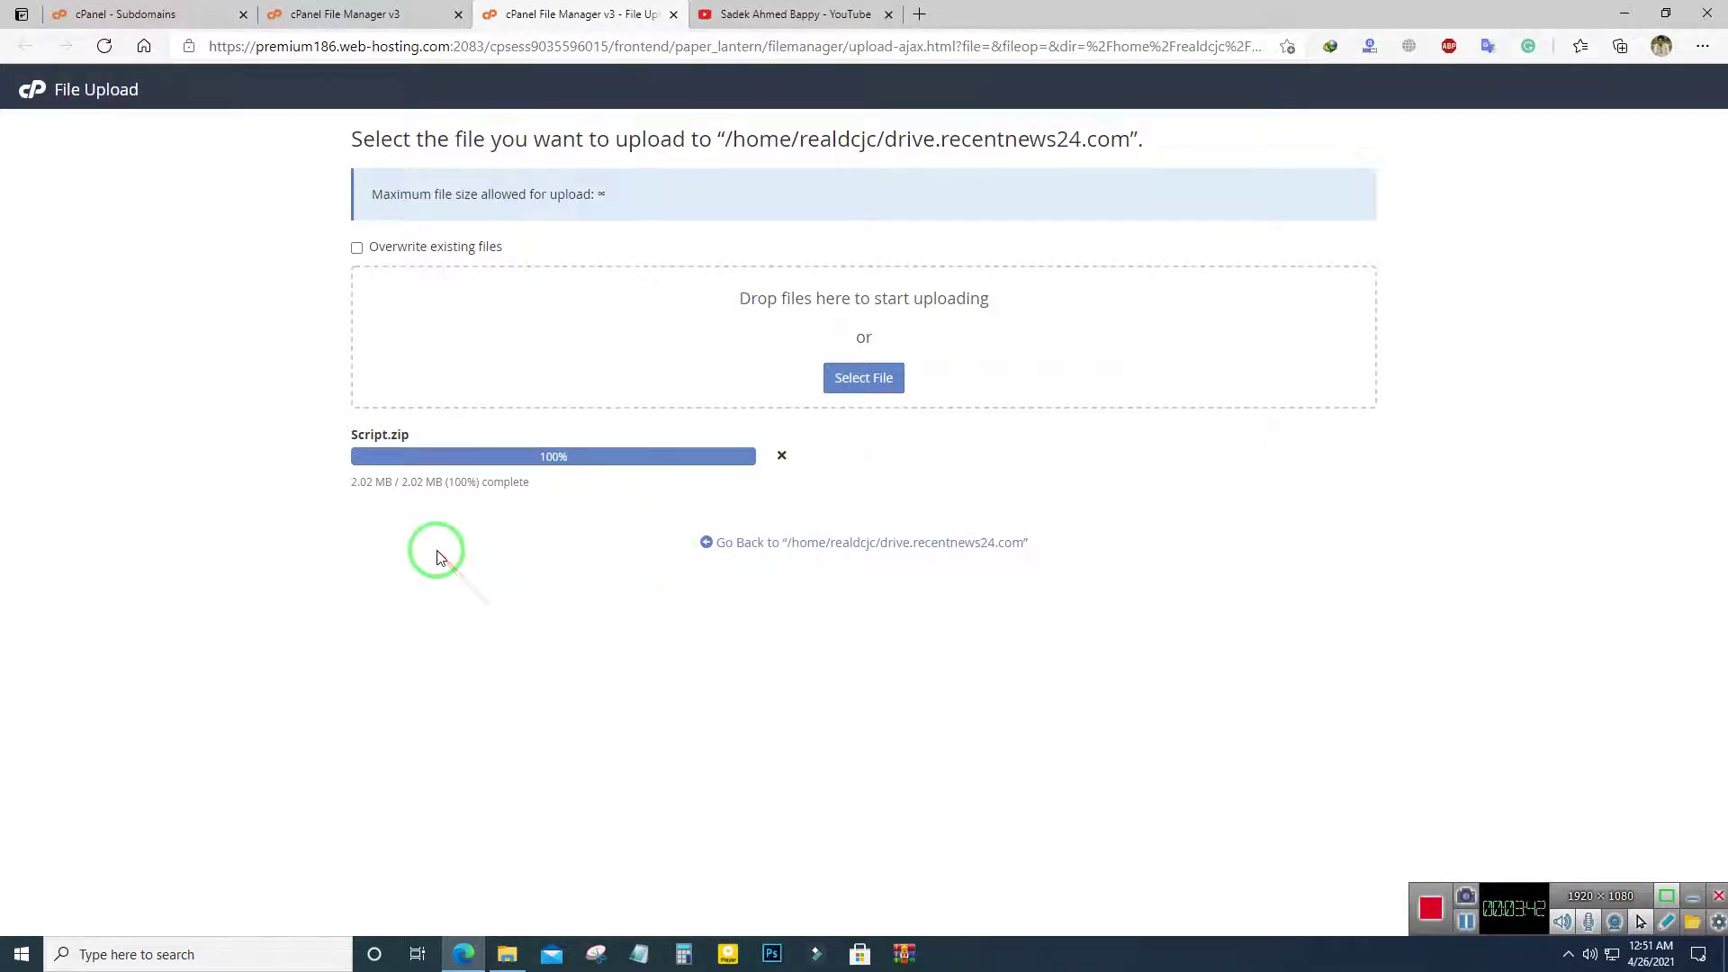
{"action": "left_click", "coordinate": [387, 14]}
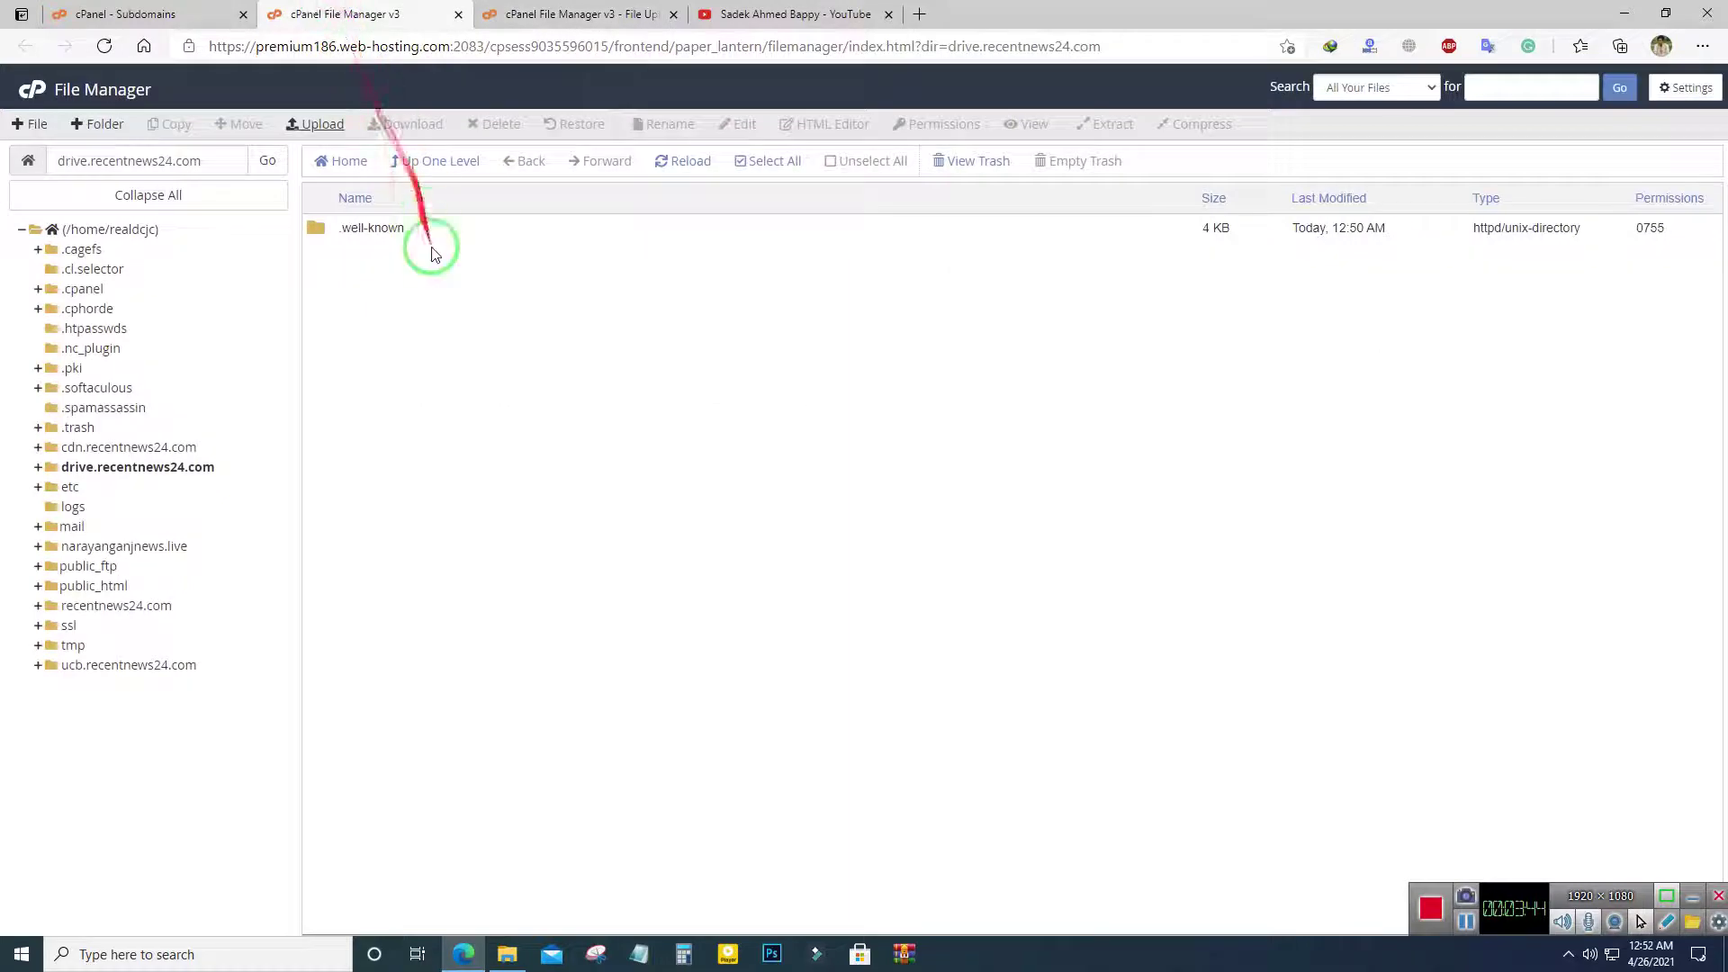
- Go from the Subdomains page to the cPanel dashboard and launch the MySQL Database Wizard
{"action": "left_click", "coordinate": [144, 9]}
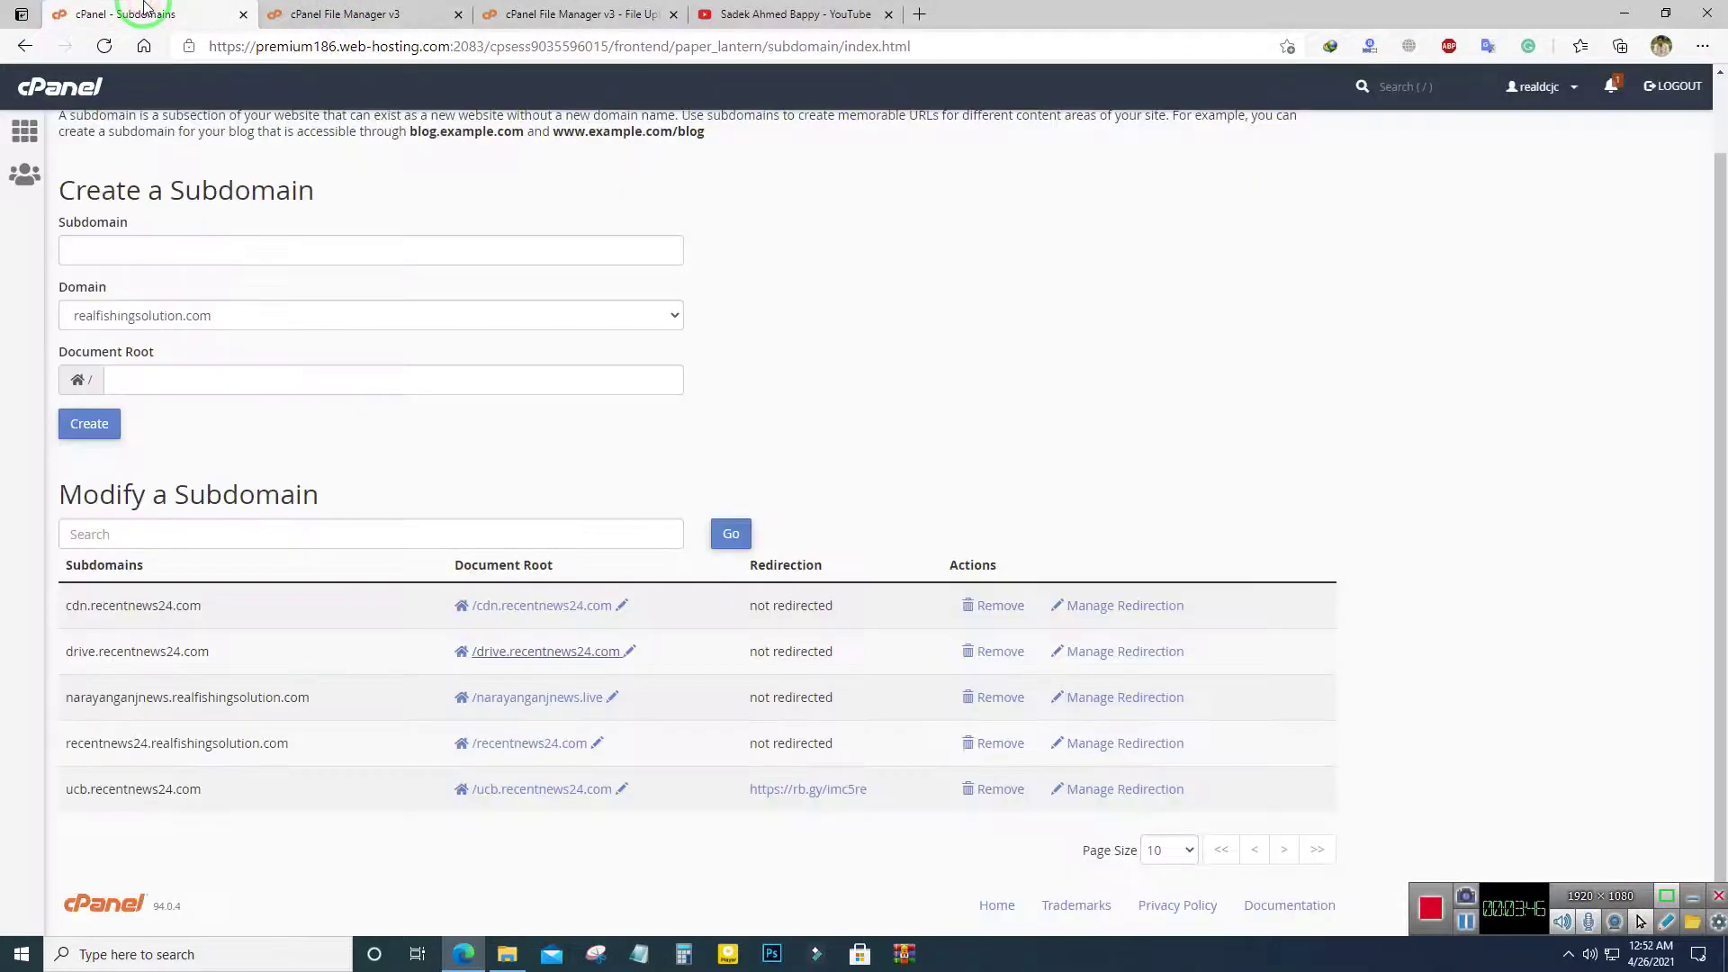
{"action": "left_click", "coordinate": [25, 131]}
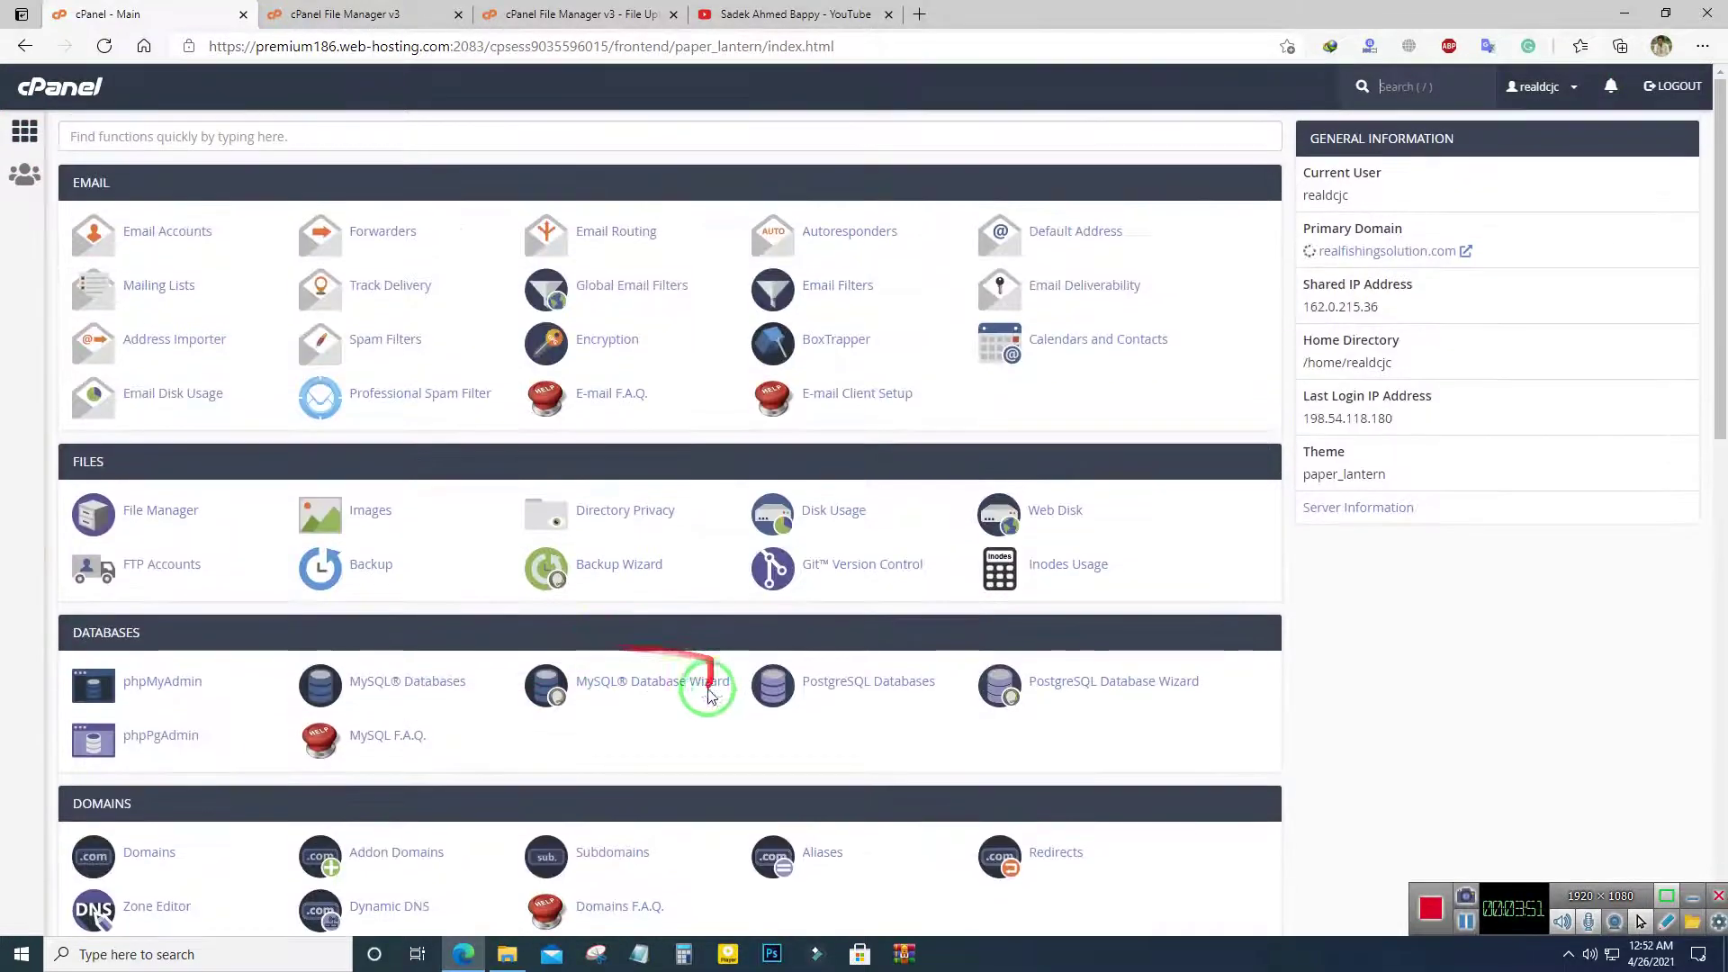
{"action": "left_click", "coordinate": [708, 688]}
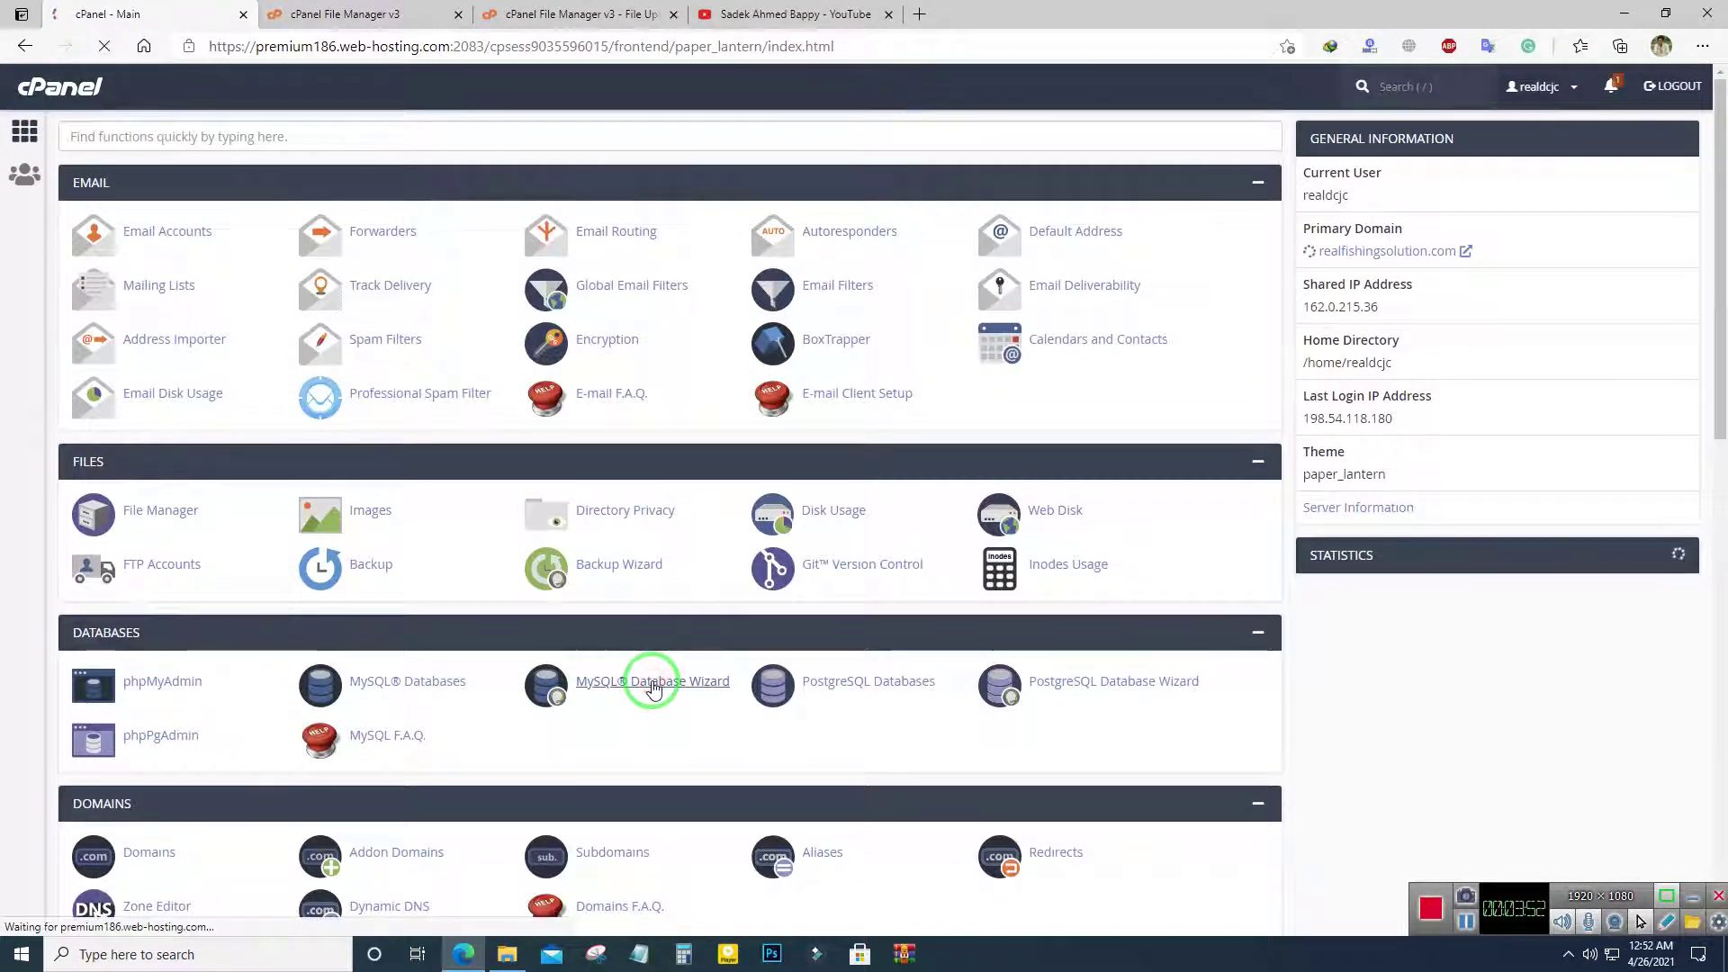
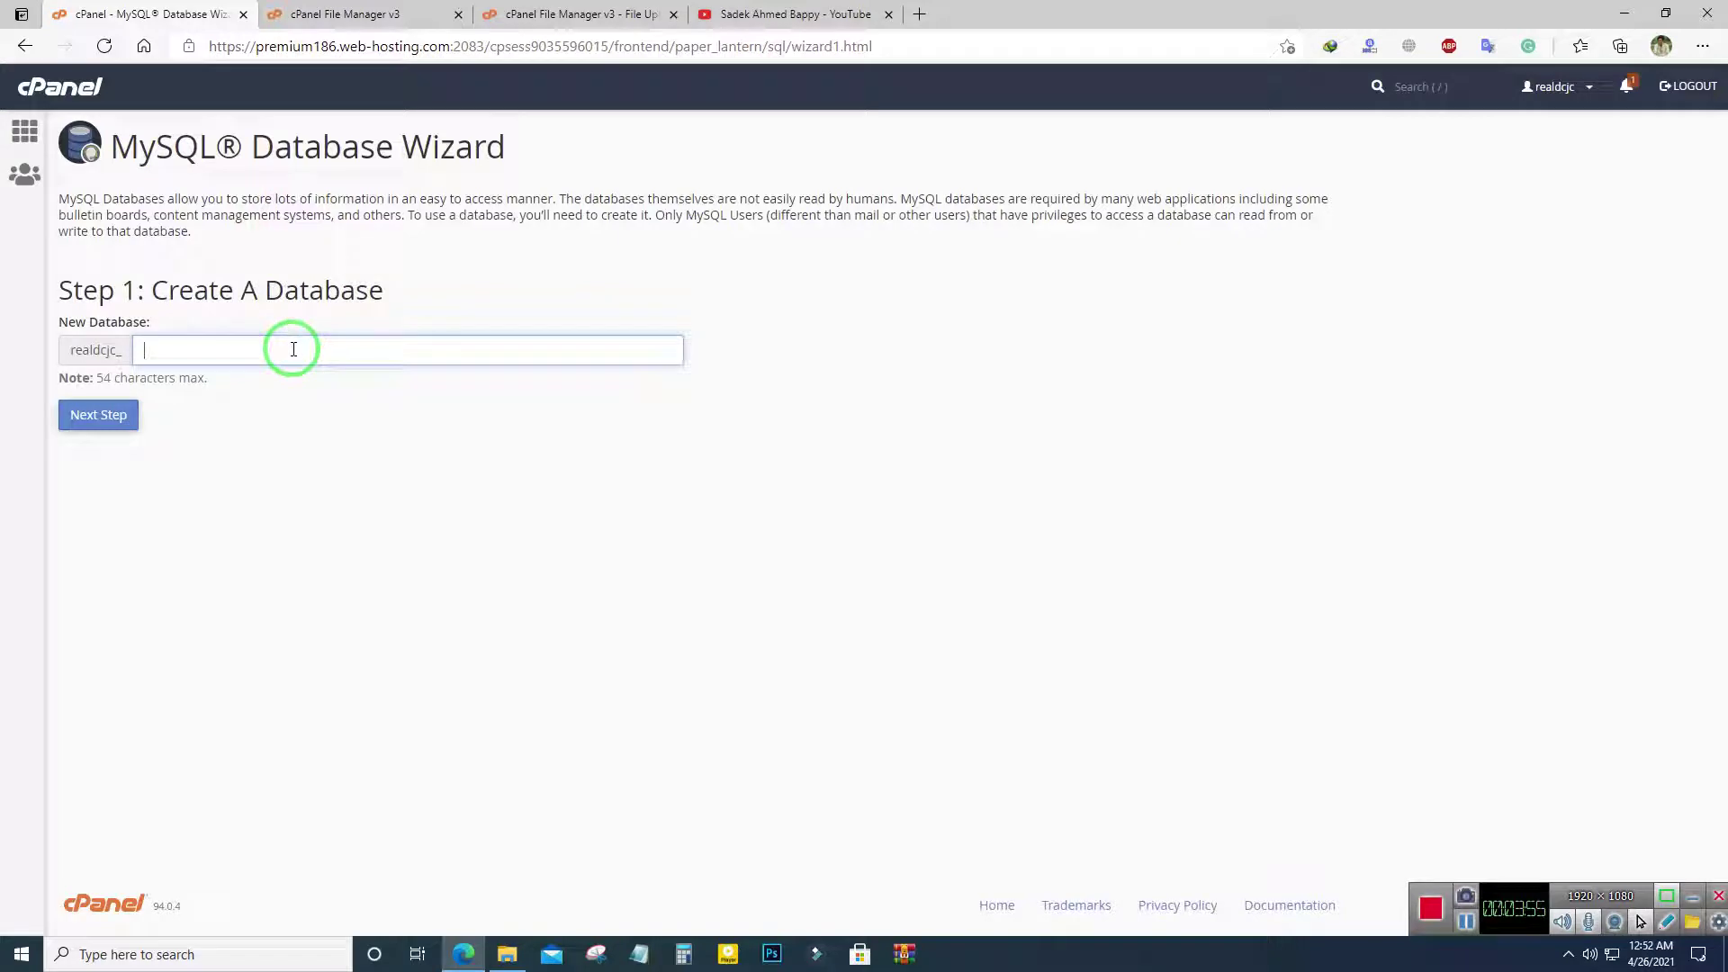
- Create the realdcjc_drive database and a database user named drive with a password
{"action": "left_click", "coordinate": [96, 414]}
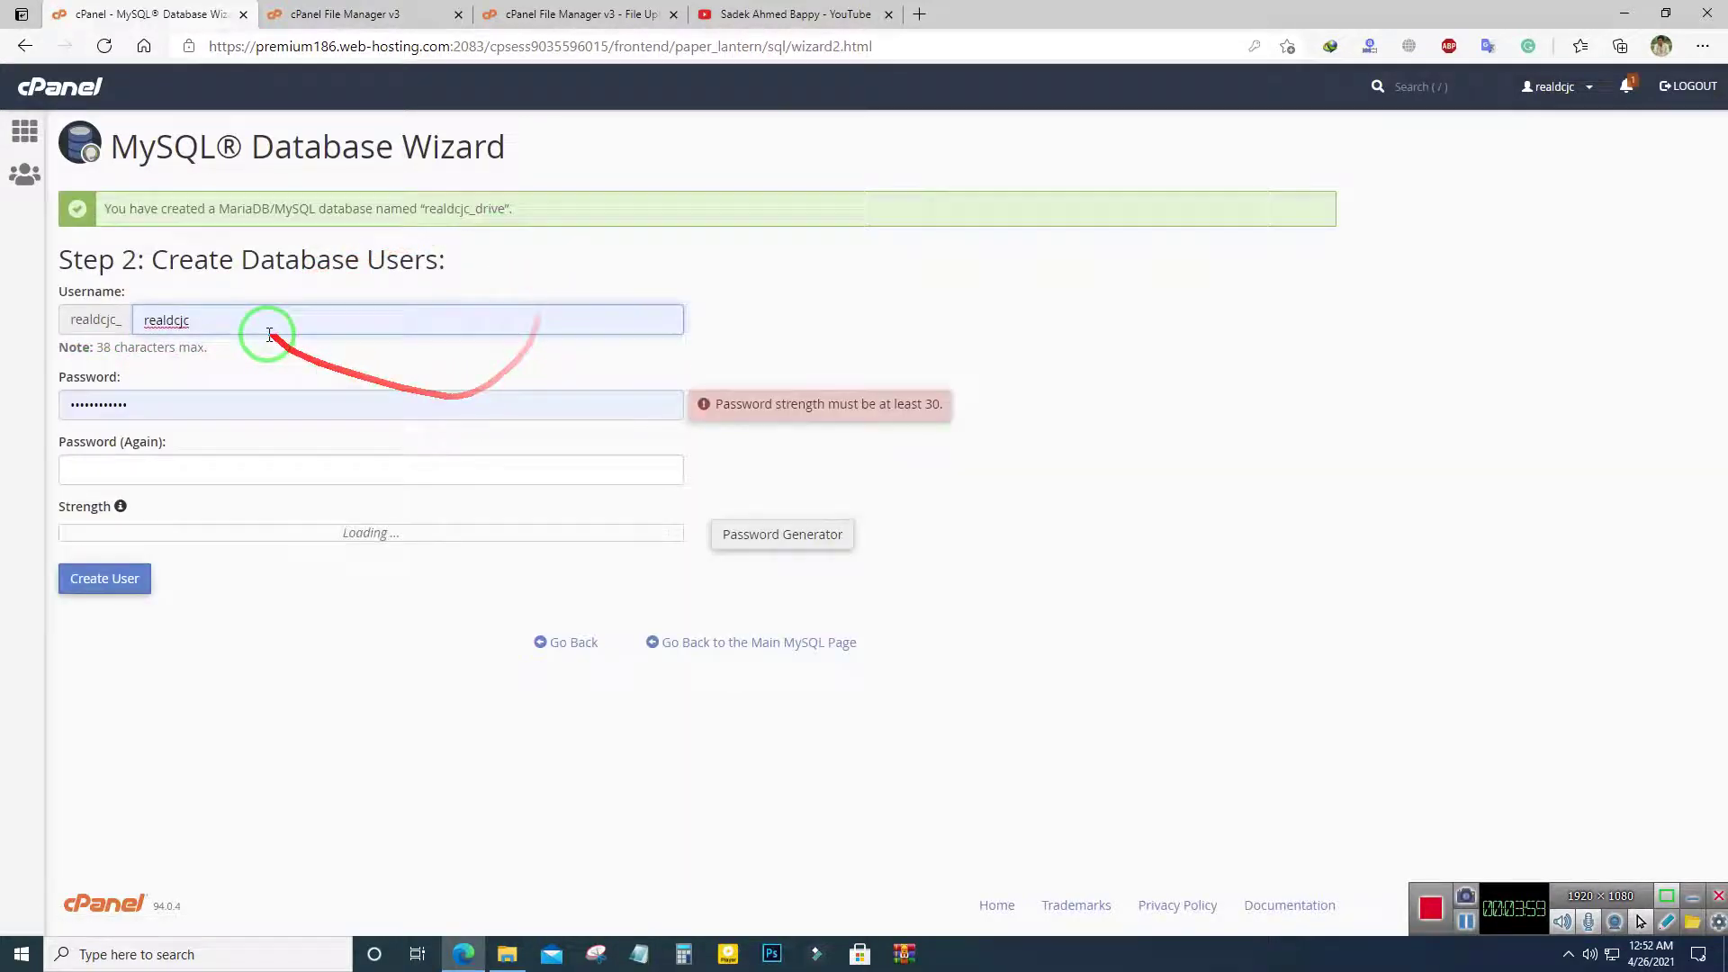
{"action": "left_click", "coordinate": [332, 309]}
{"action": "left_click", "coordinate": [320, 404]}
{"action": "left_click", "coordinate": [933, 461]}
{"action": "double_click", "coordinate": [289, 405]}
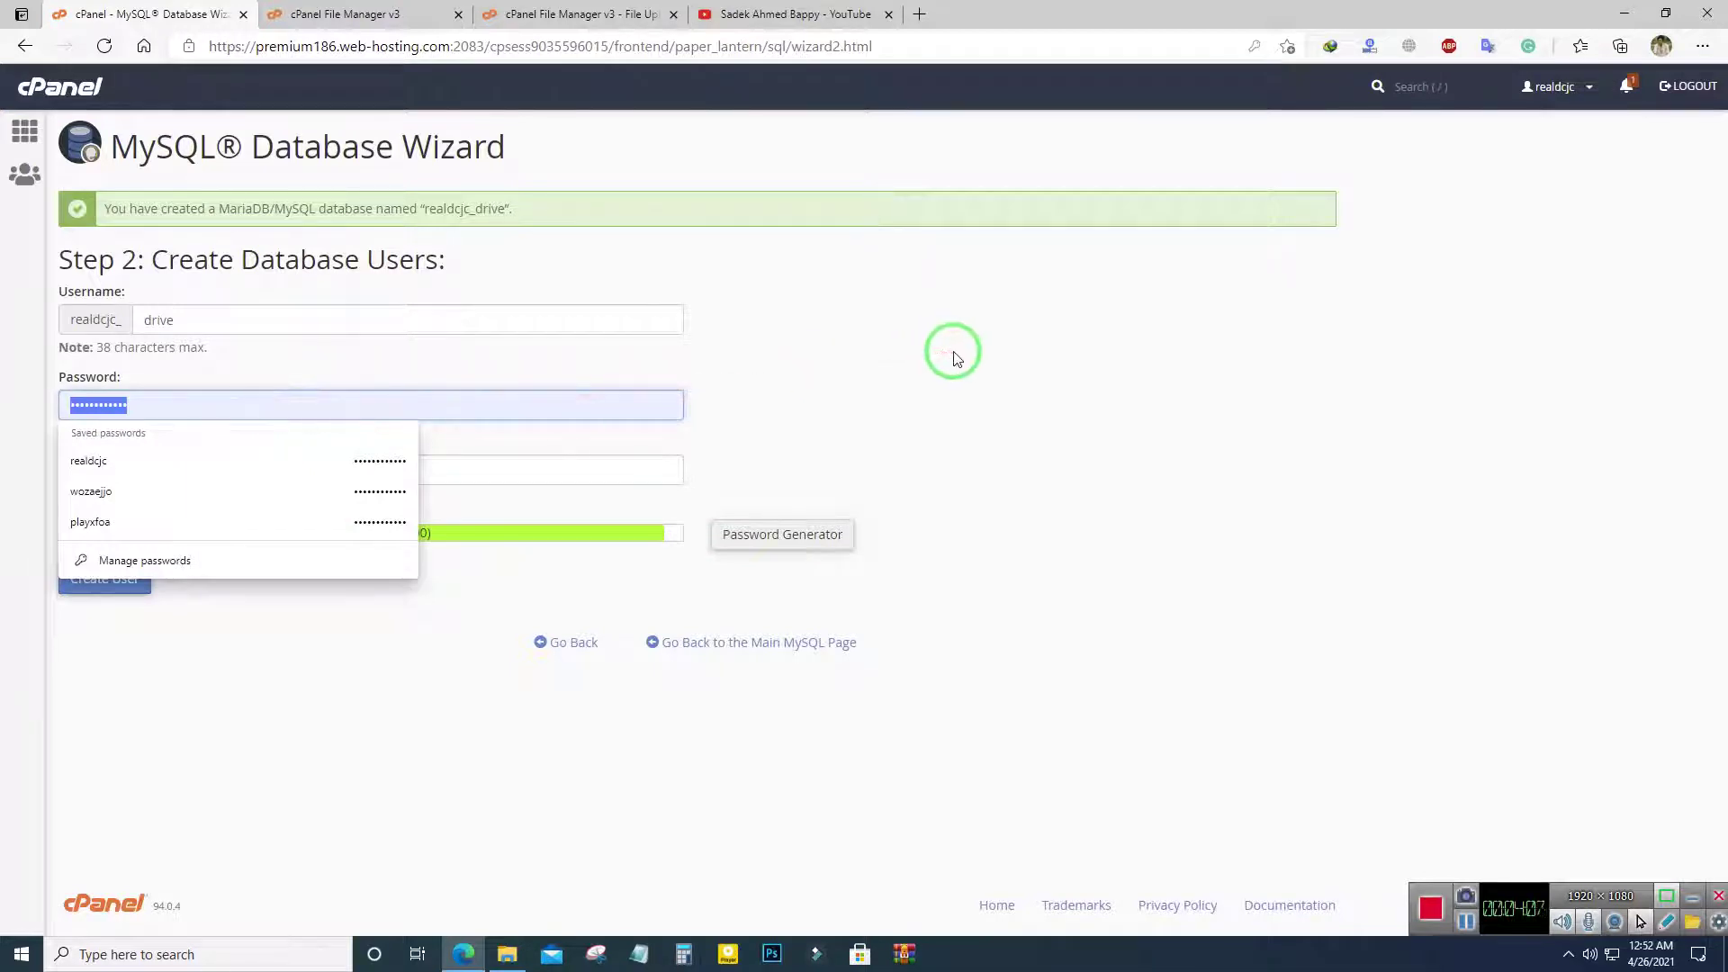
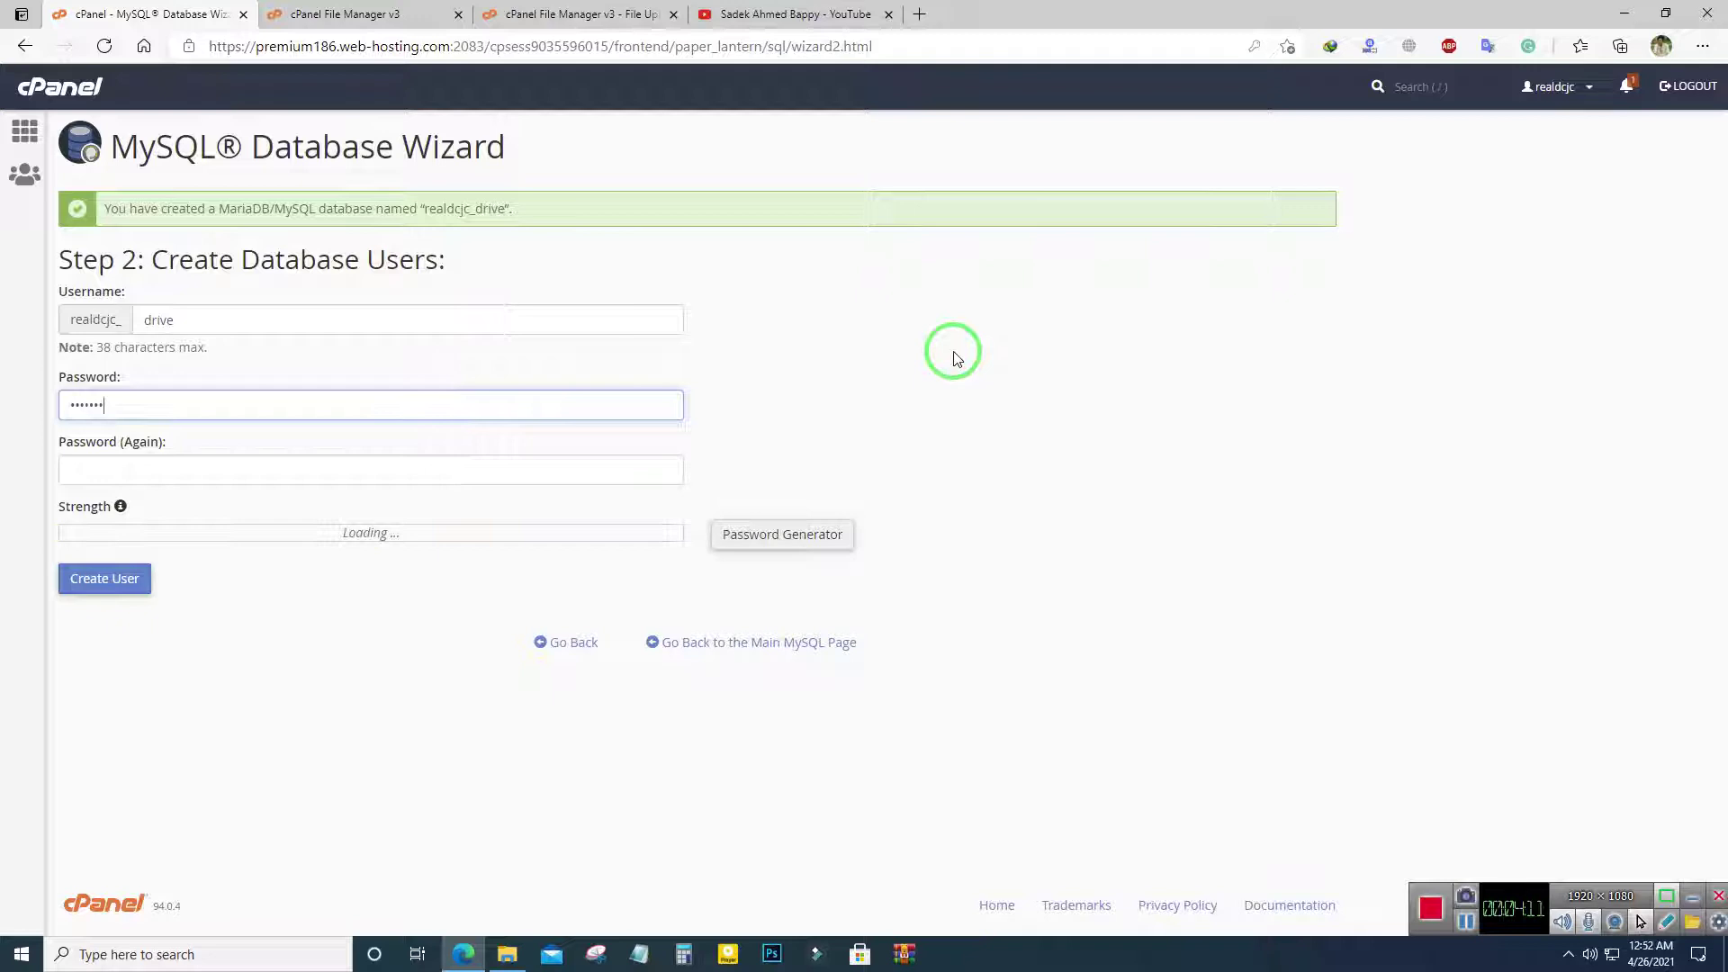
{"action": "key", "text": "Tab"}
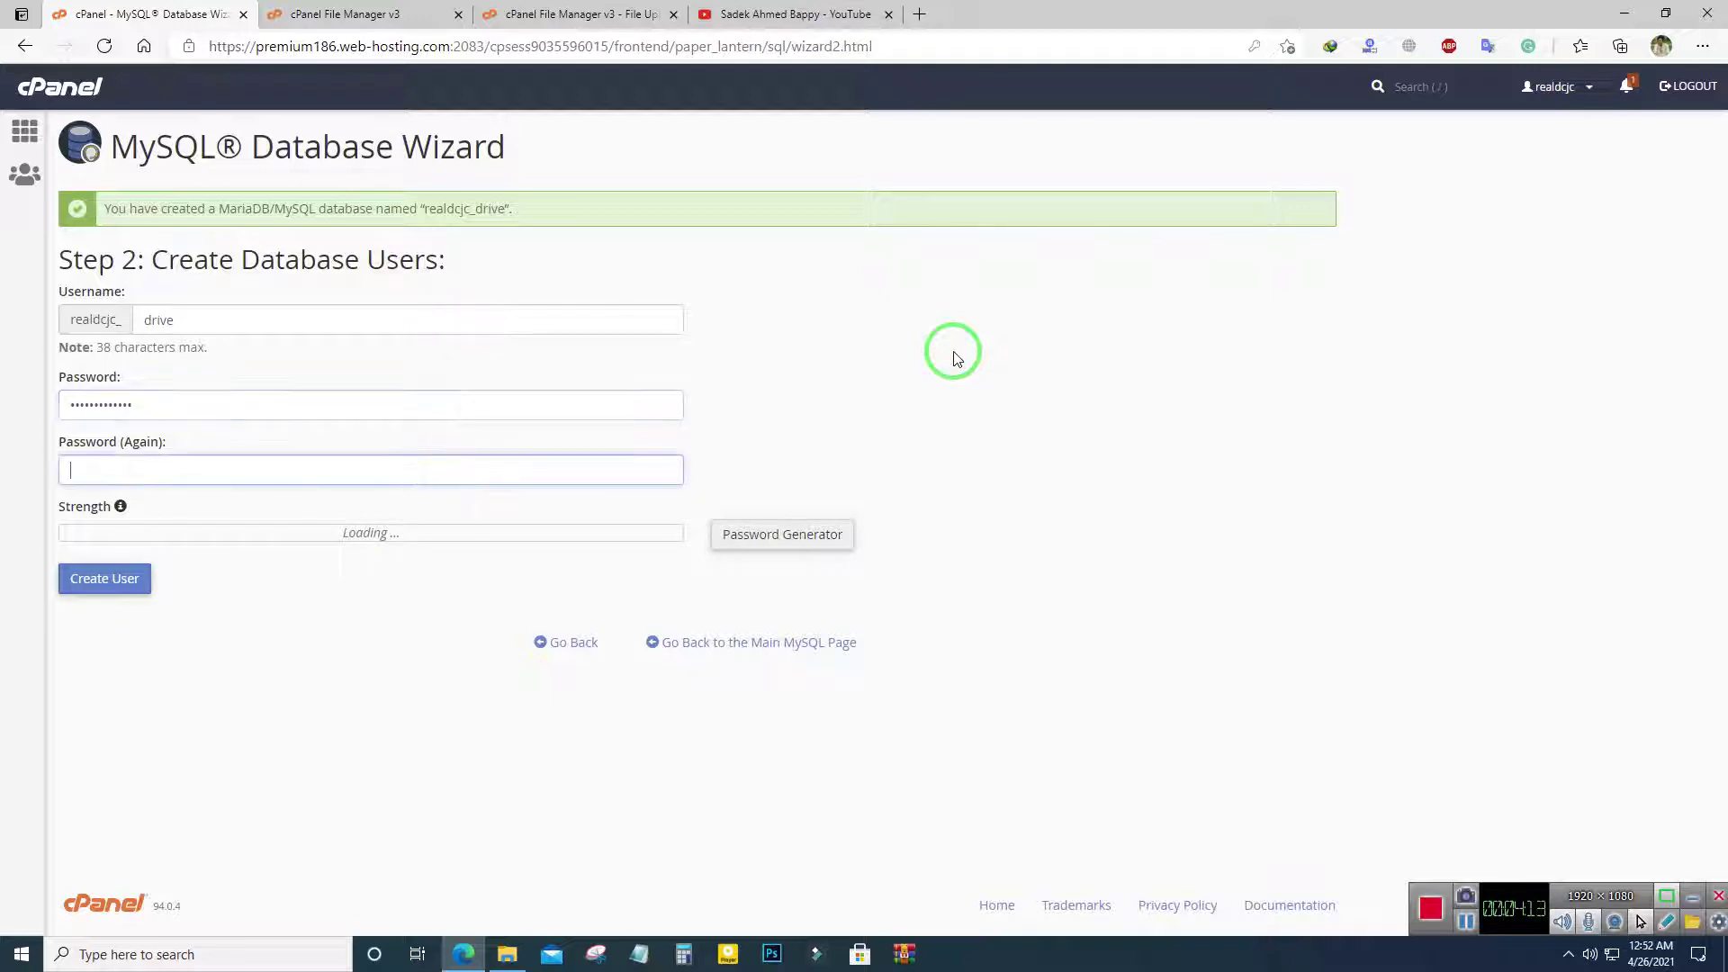
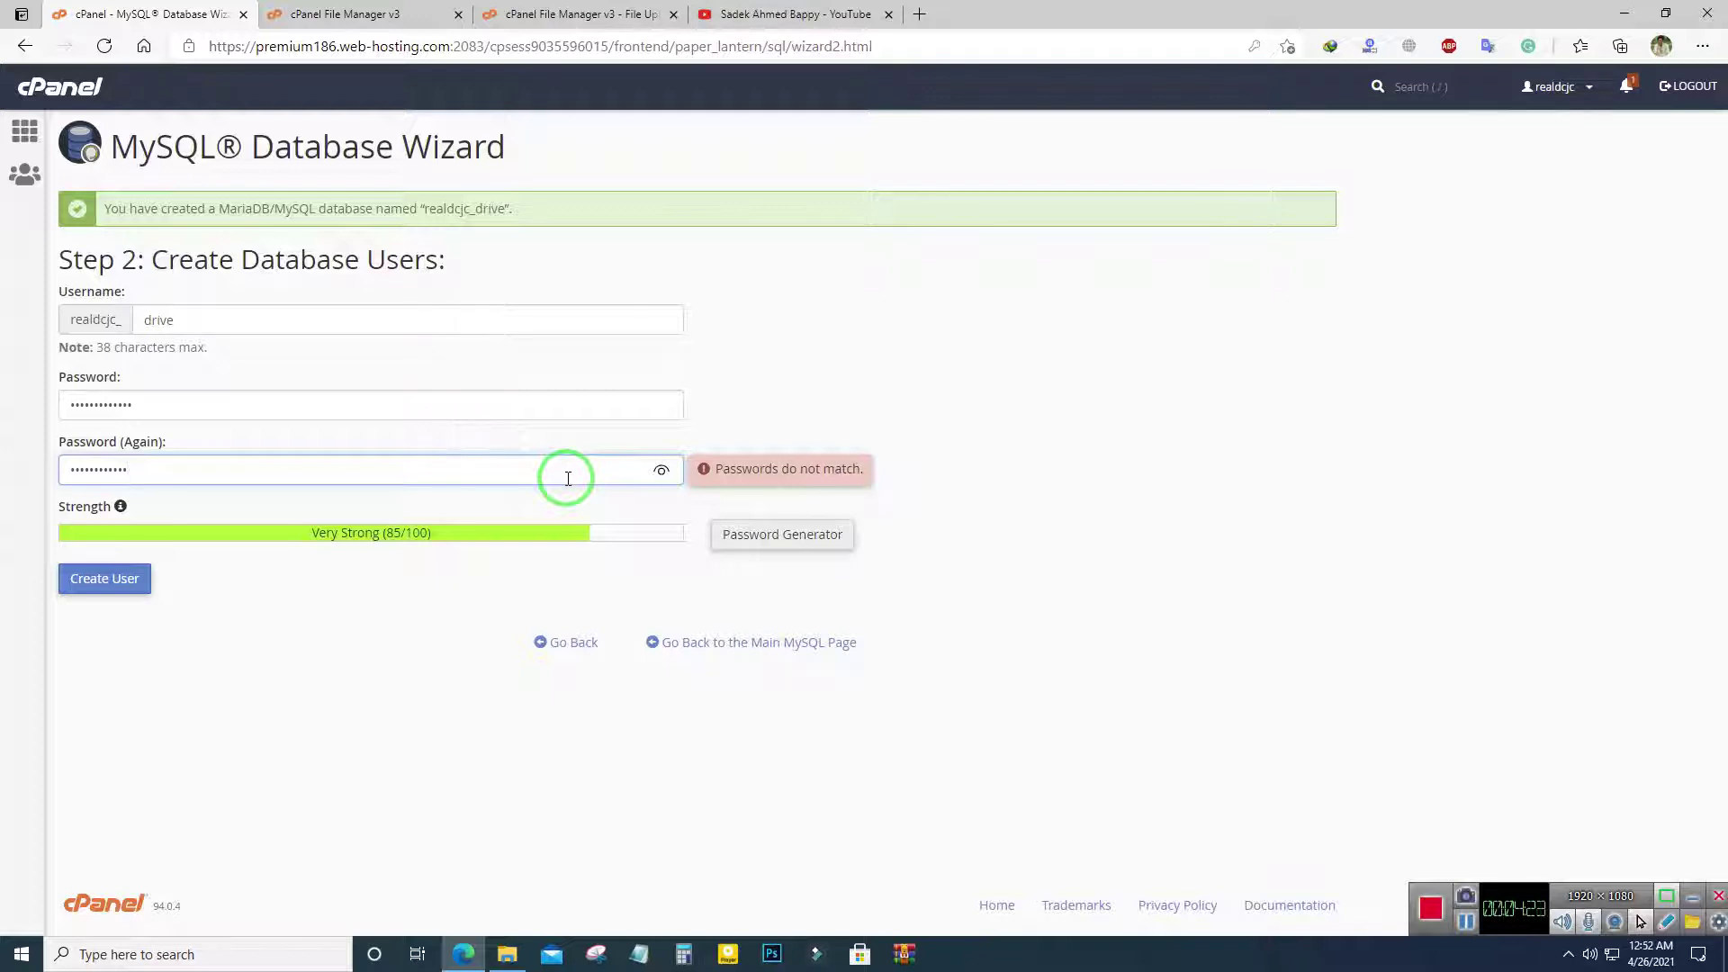
{"action": "left_click", "coordinate": [99, 579]}
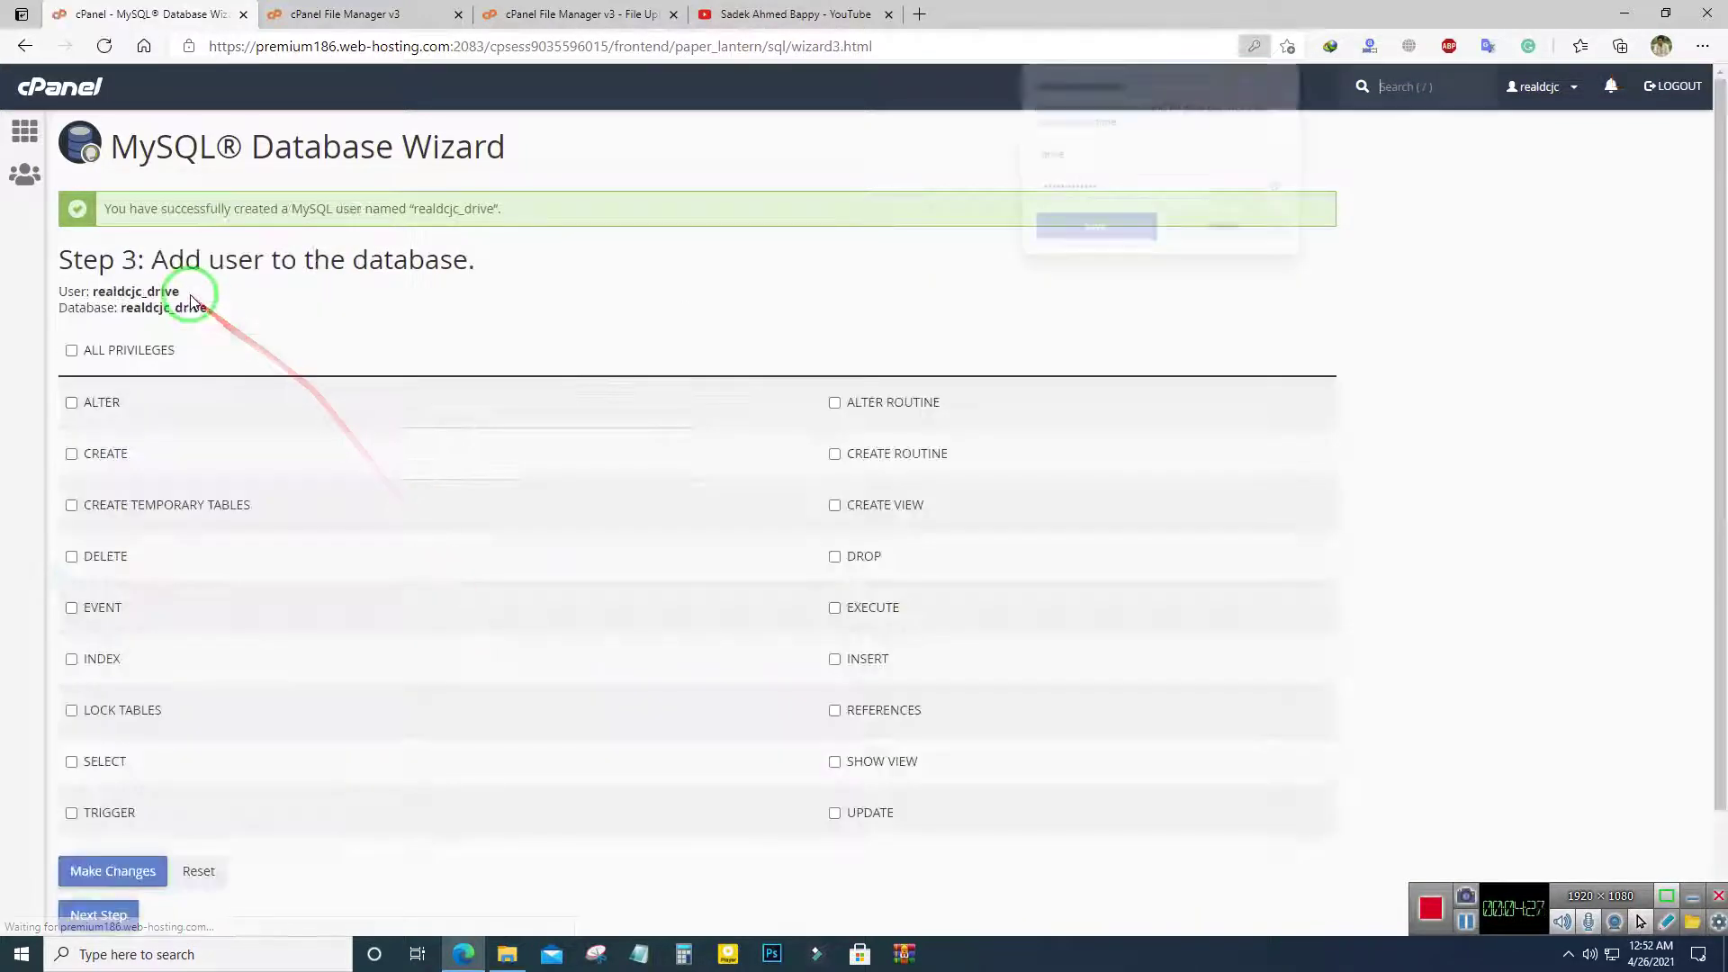
- Give the user ALL PRIVILEGES on realdcjc_drive, then return to File Manager
{"action": "left_click", "coordinate": [101, 878]}
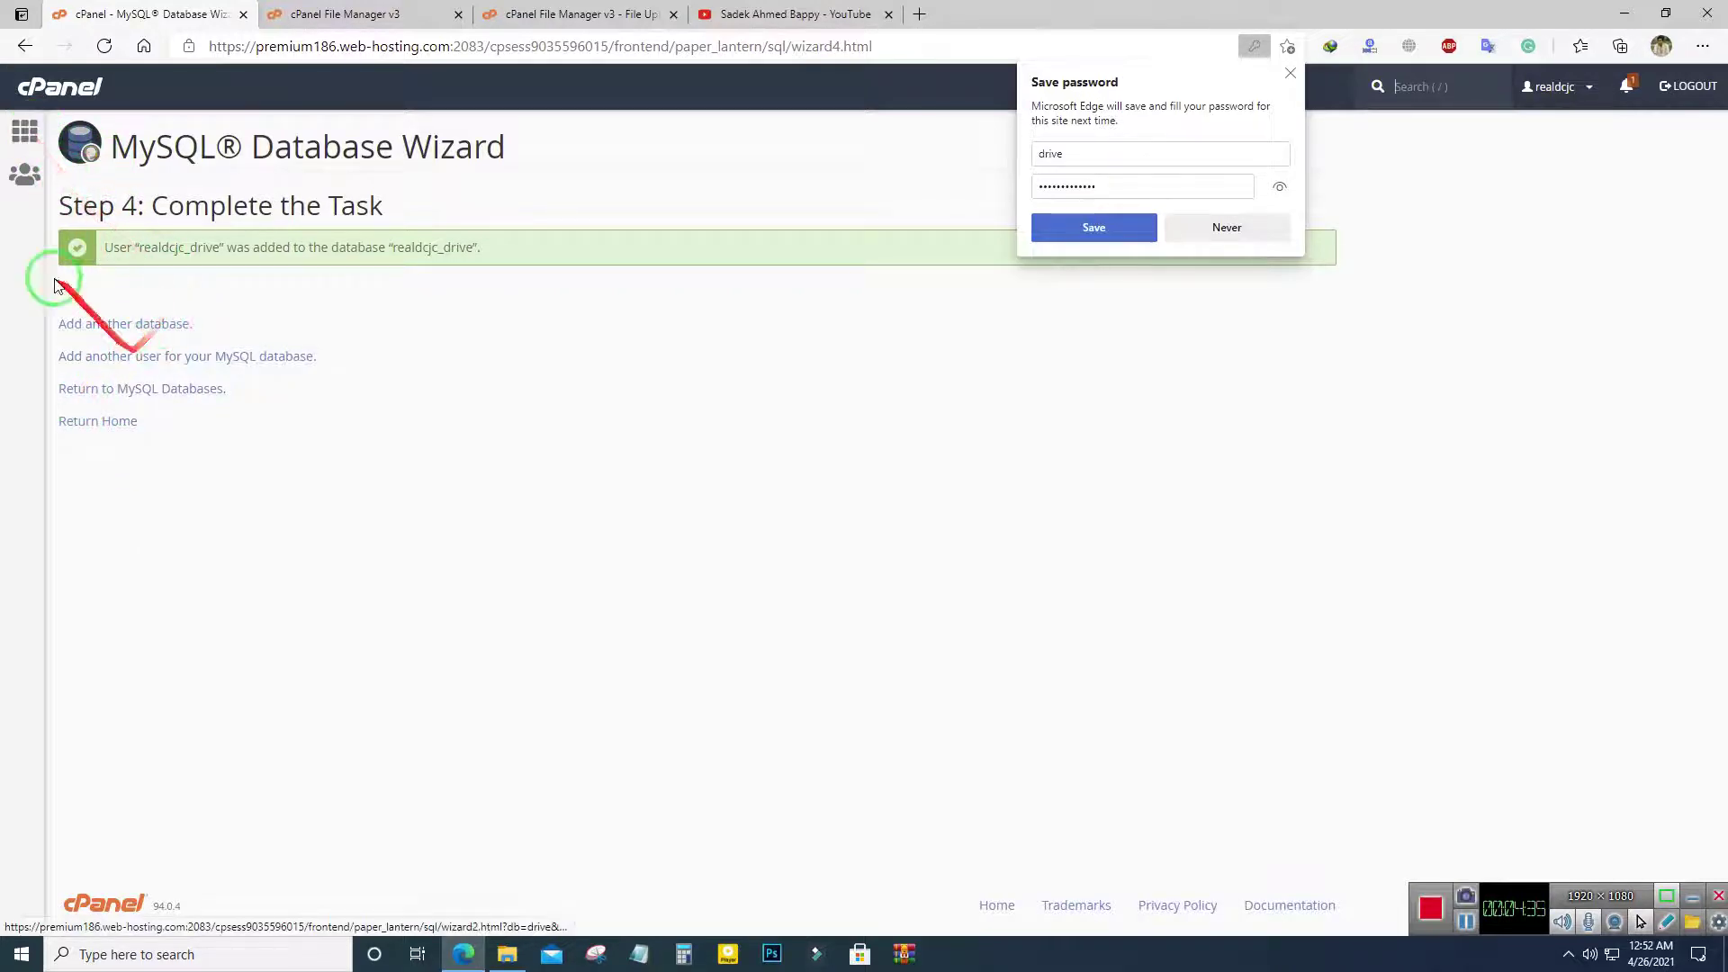
{"action": "left_click", "coordinate": [21, 128]}
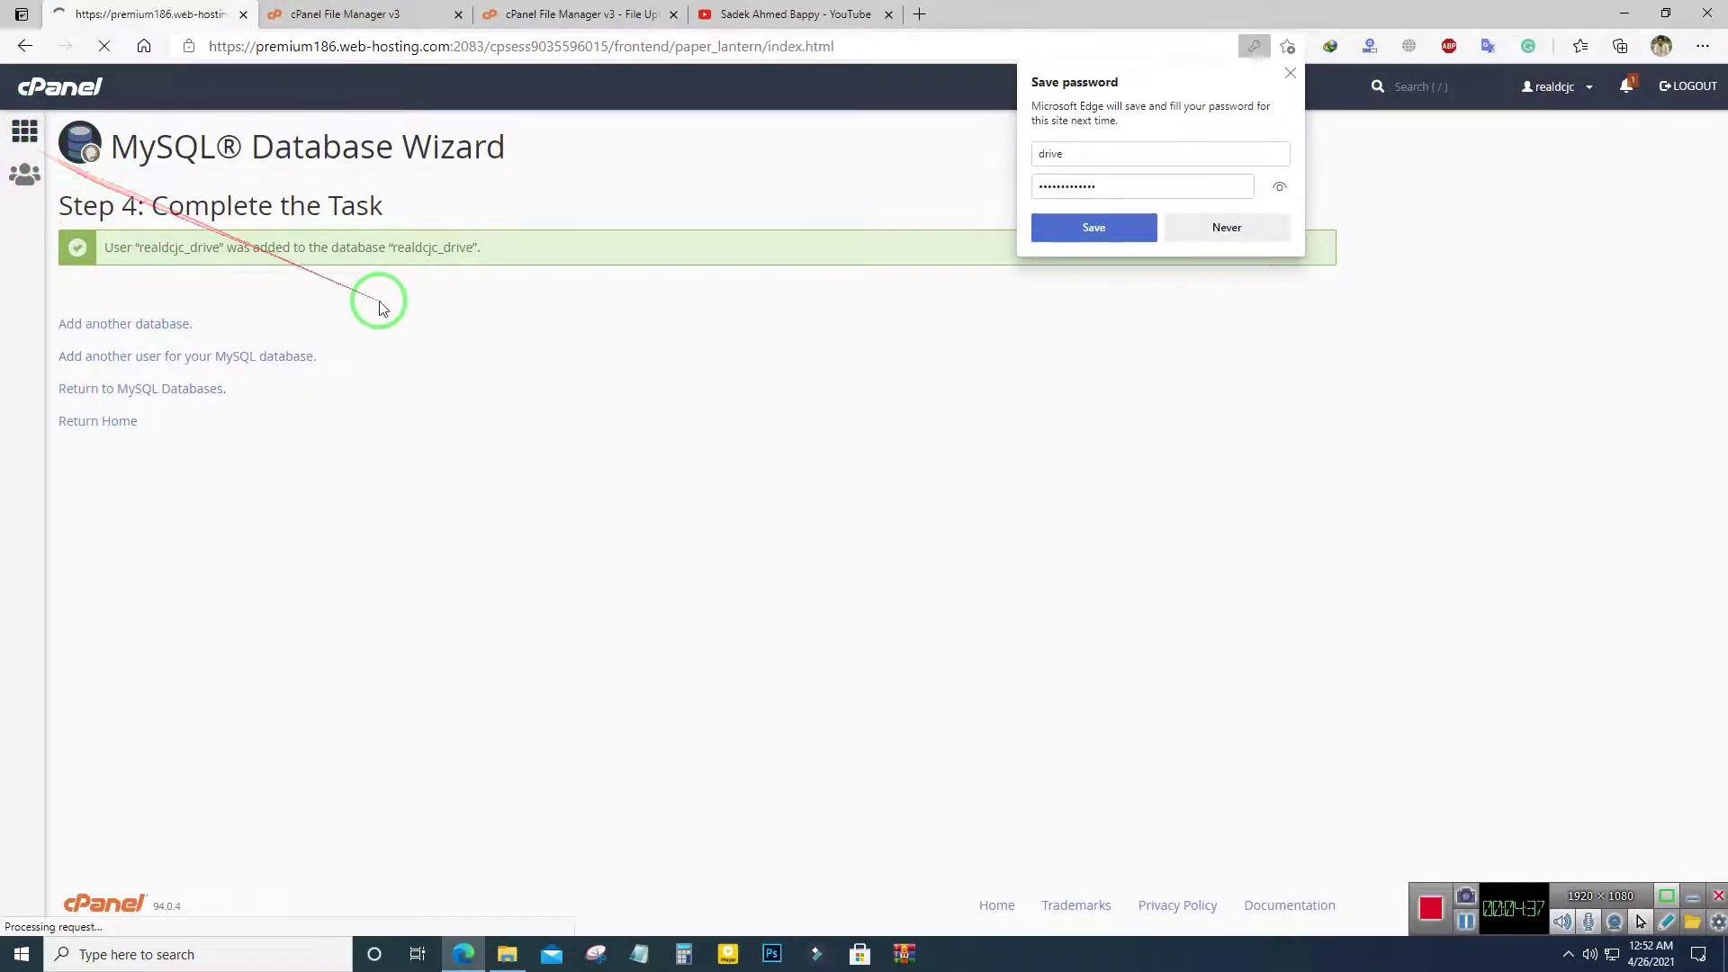
{"action": "left_click", "coordinate": [510, 14]}
{"action": "left_click", "coordinate": [743, 551]}
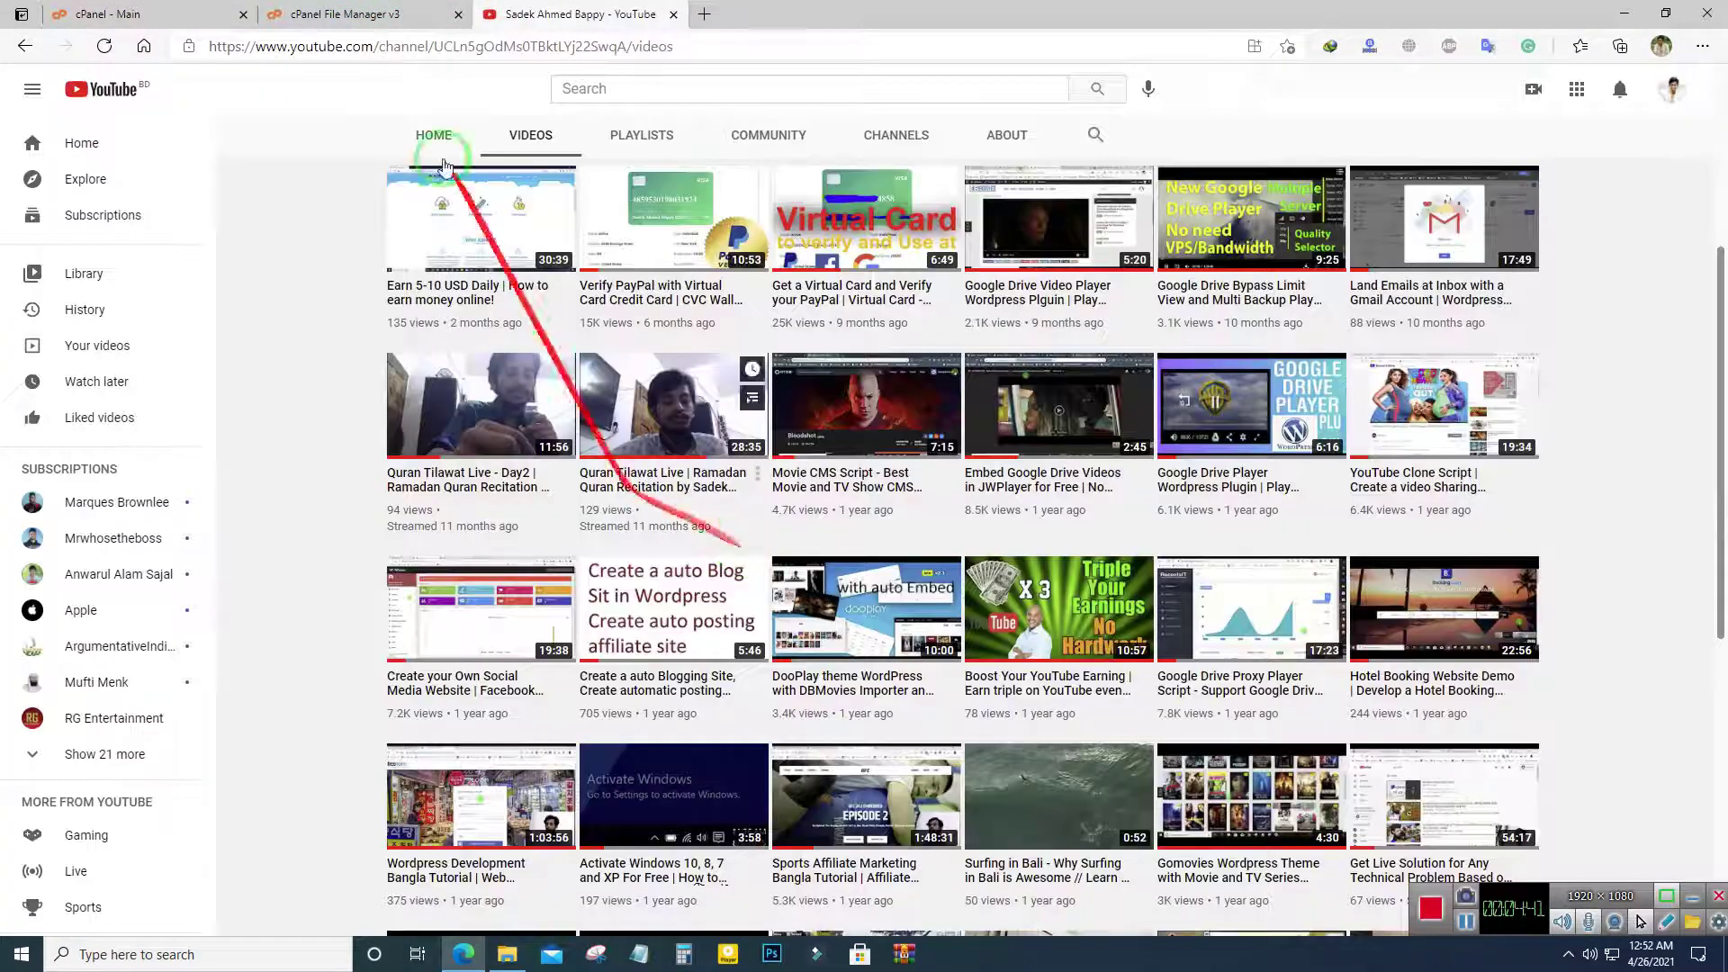
{"action": "left_click", "coordinate": [344, 14]}
- Extract Script.zip into the current drive.recentnews24.com folder
{"action": "right_click", "coordinate": [319, 255]}
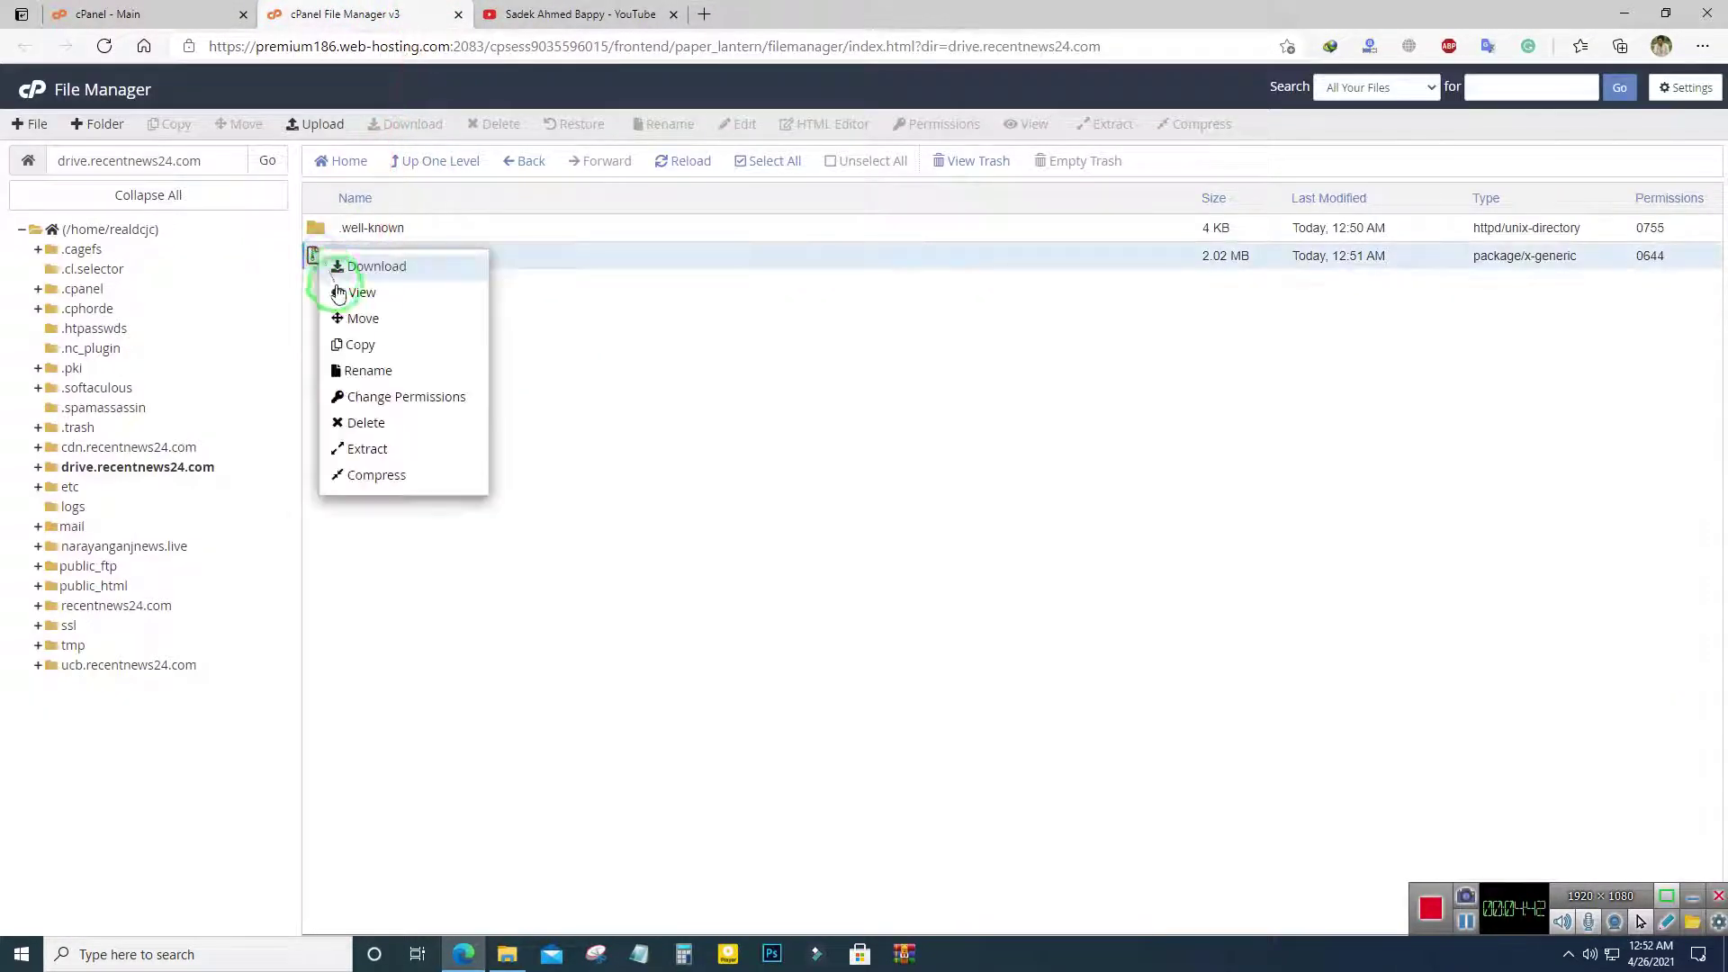
{"action": "left_click", "coordinate": [365, 450]}
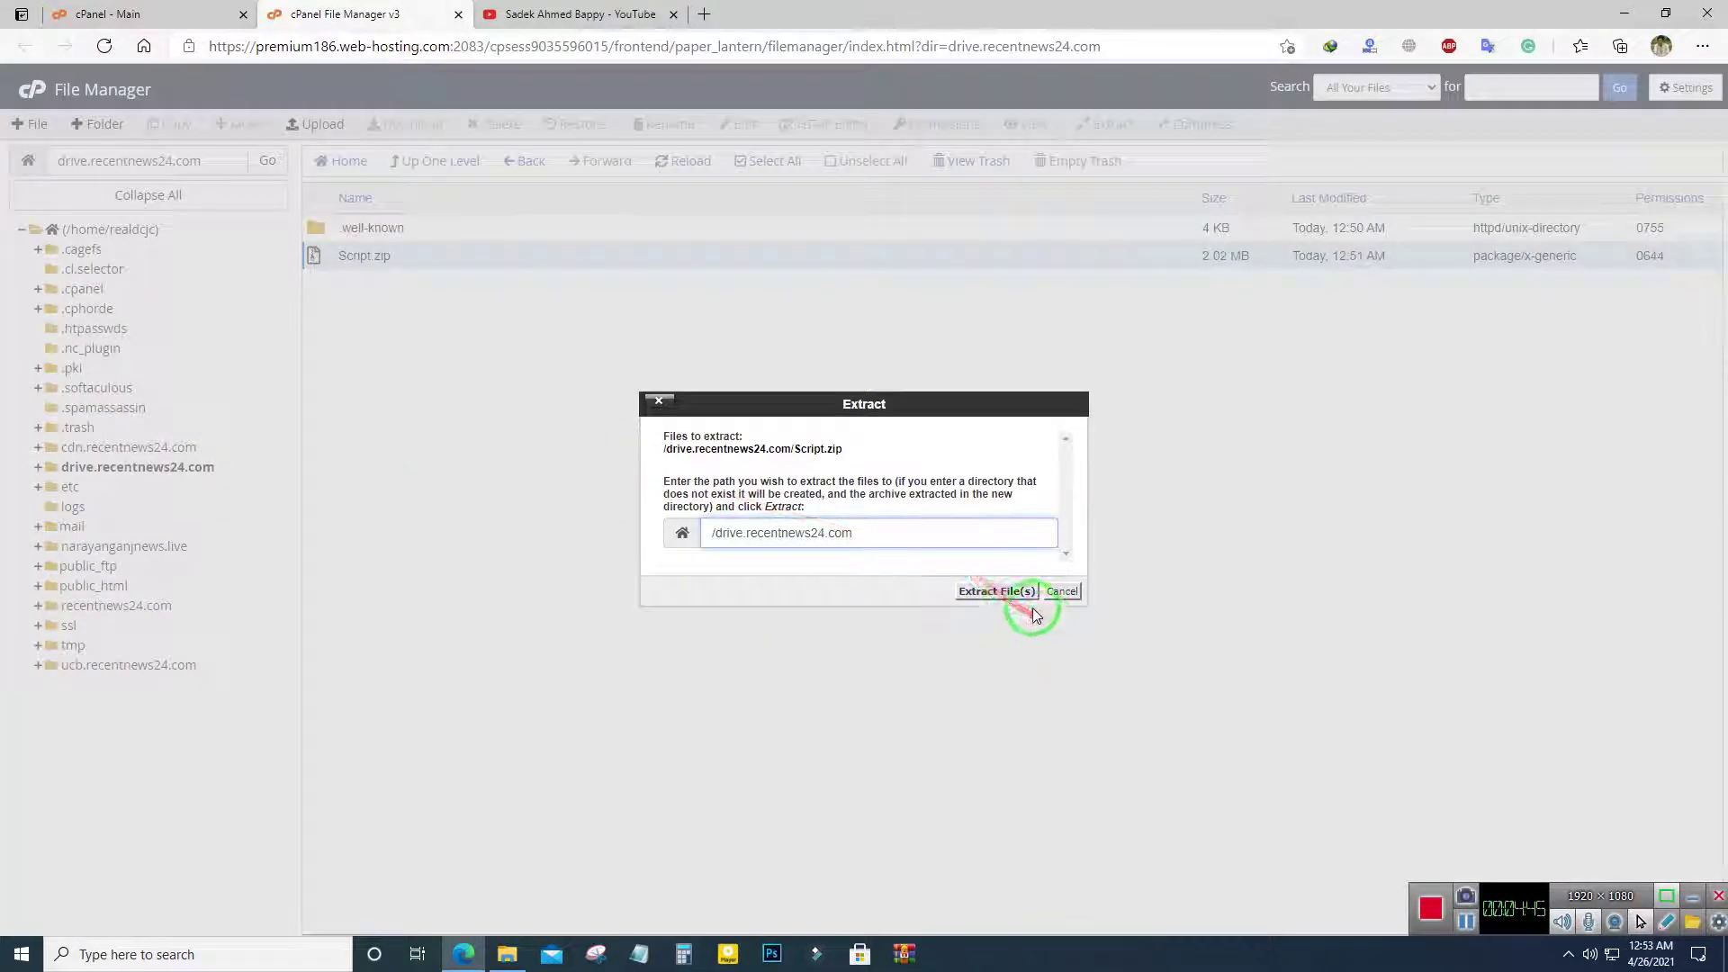
{"action": "left_click", "coordinate": [1011, 597]}
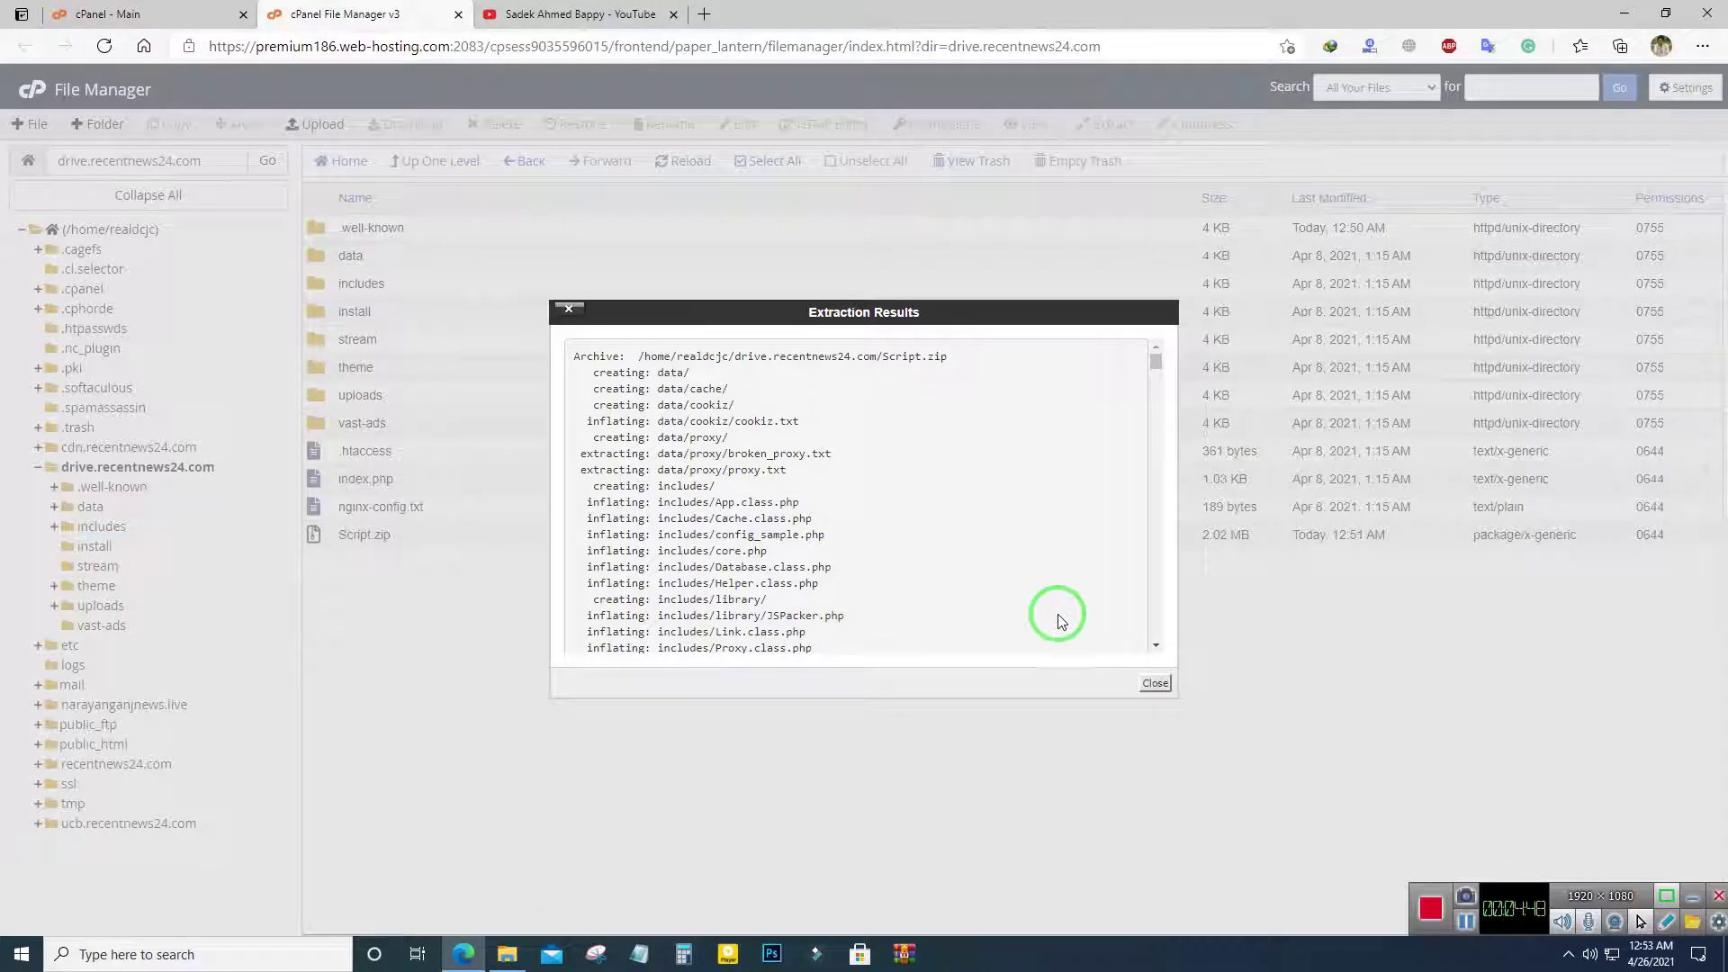
{"action": "left_click", "coordinate": [1154, 682]}
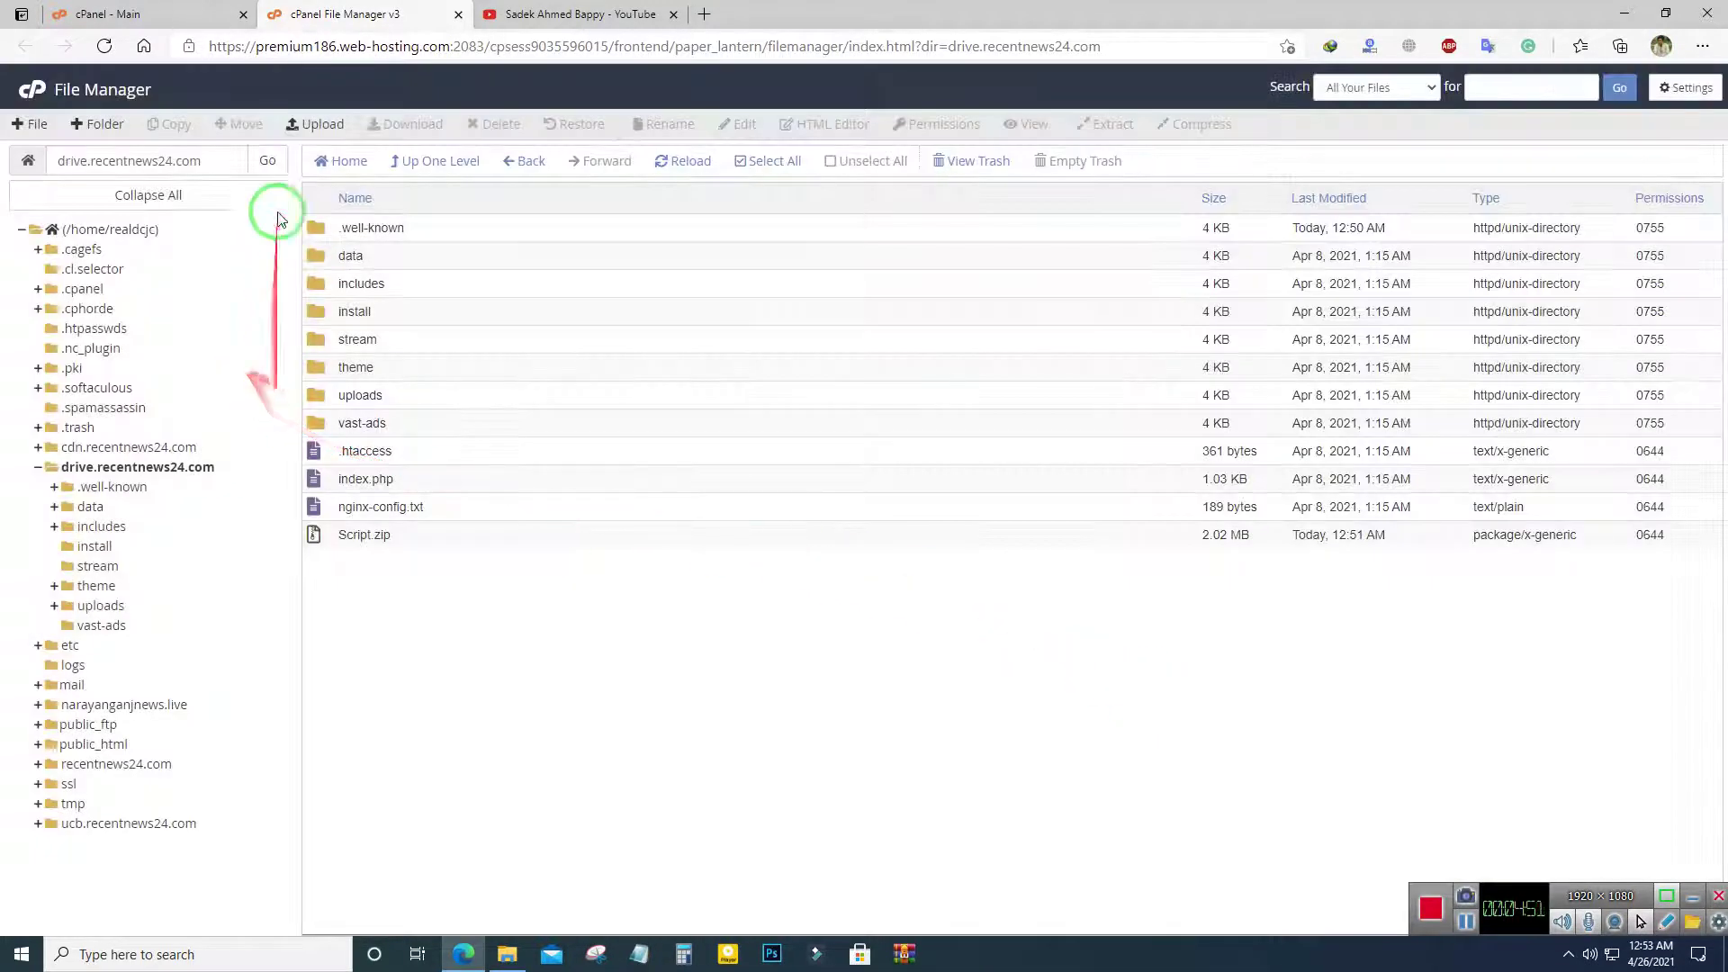
- Open drive.recentnews24.com in a new tab from cPanel's Subdomains list
{"action": "left_click", "coordinate": [211, 15]}
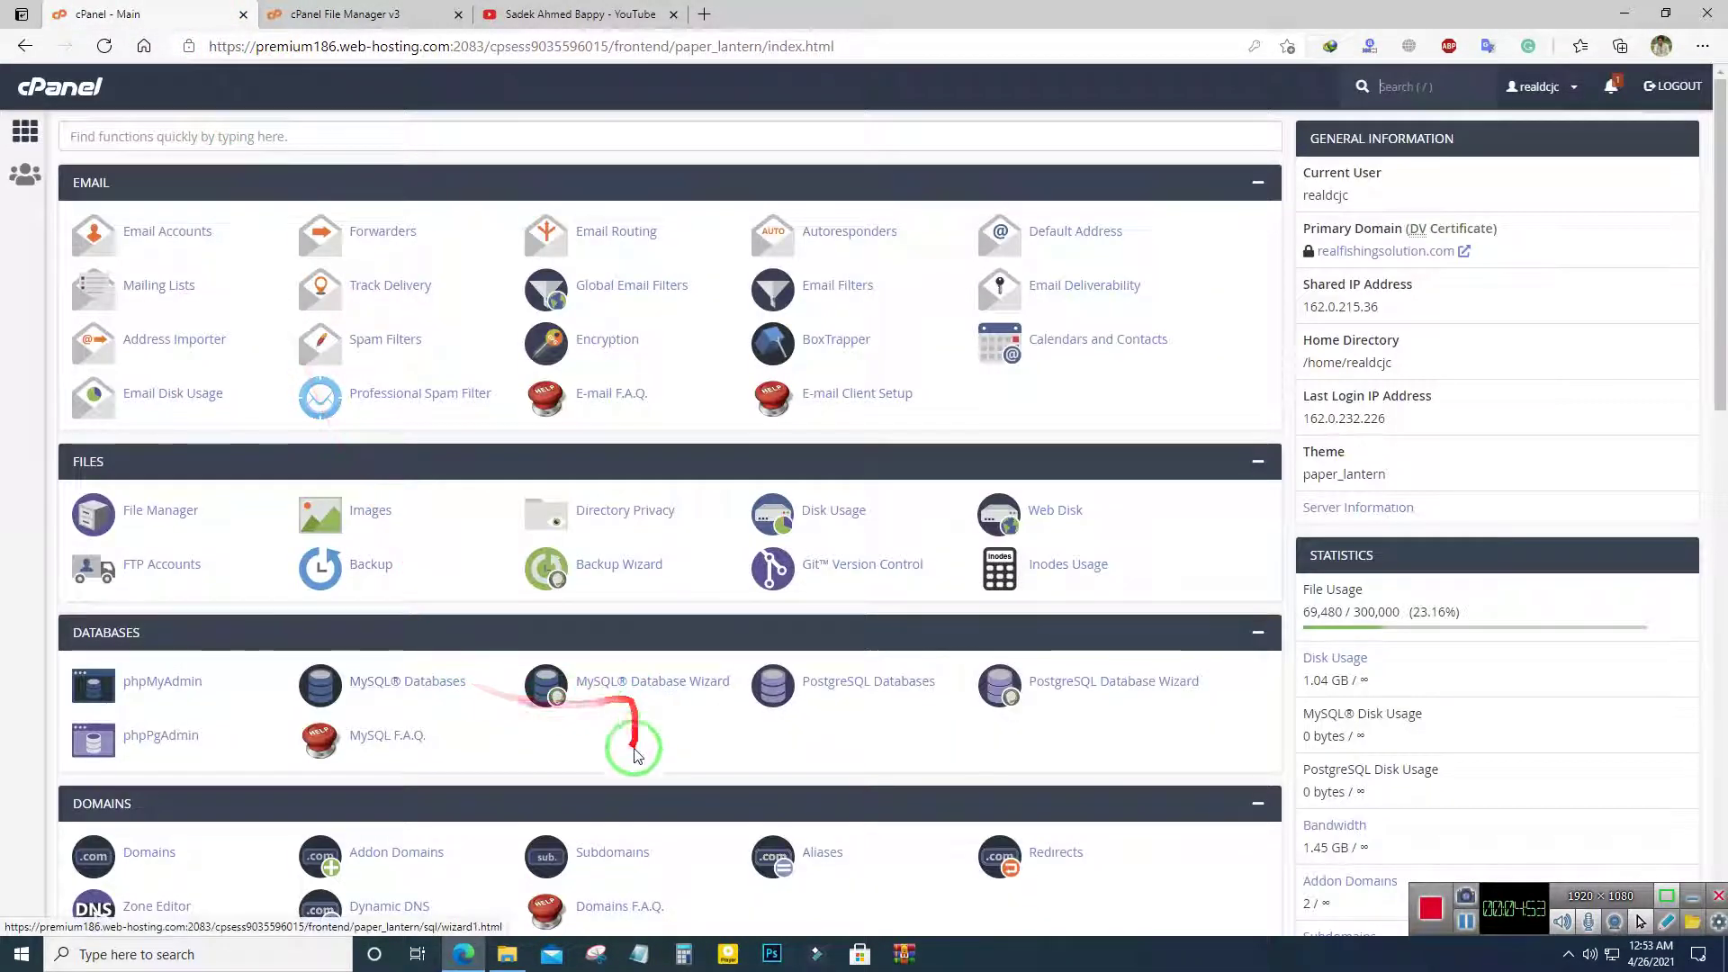
{"action": "scroll", "coordinate": [585, 765], "scroll_direction": "down", "scroll_amount": 1}
{"action": "left_click", "coordinate": [590, 736]}
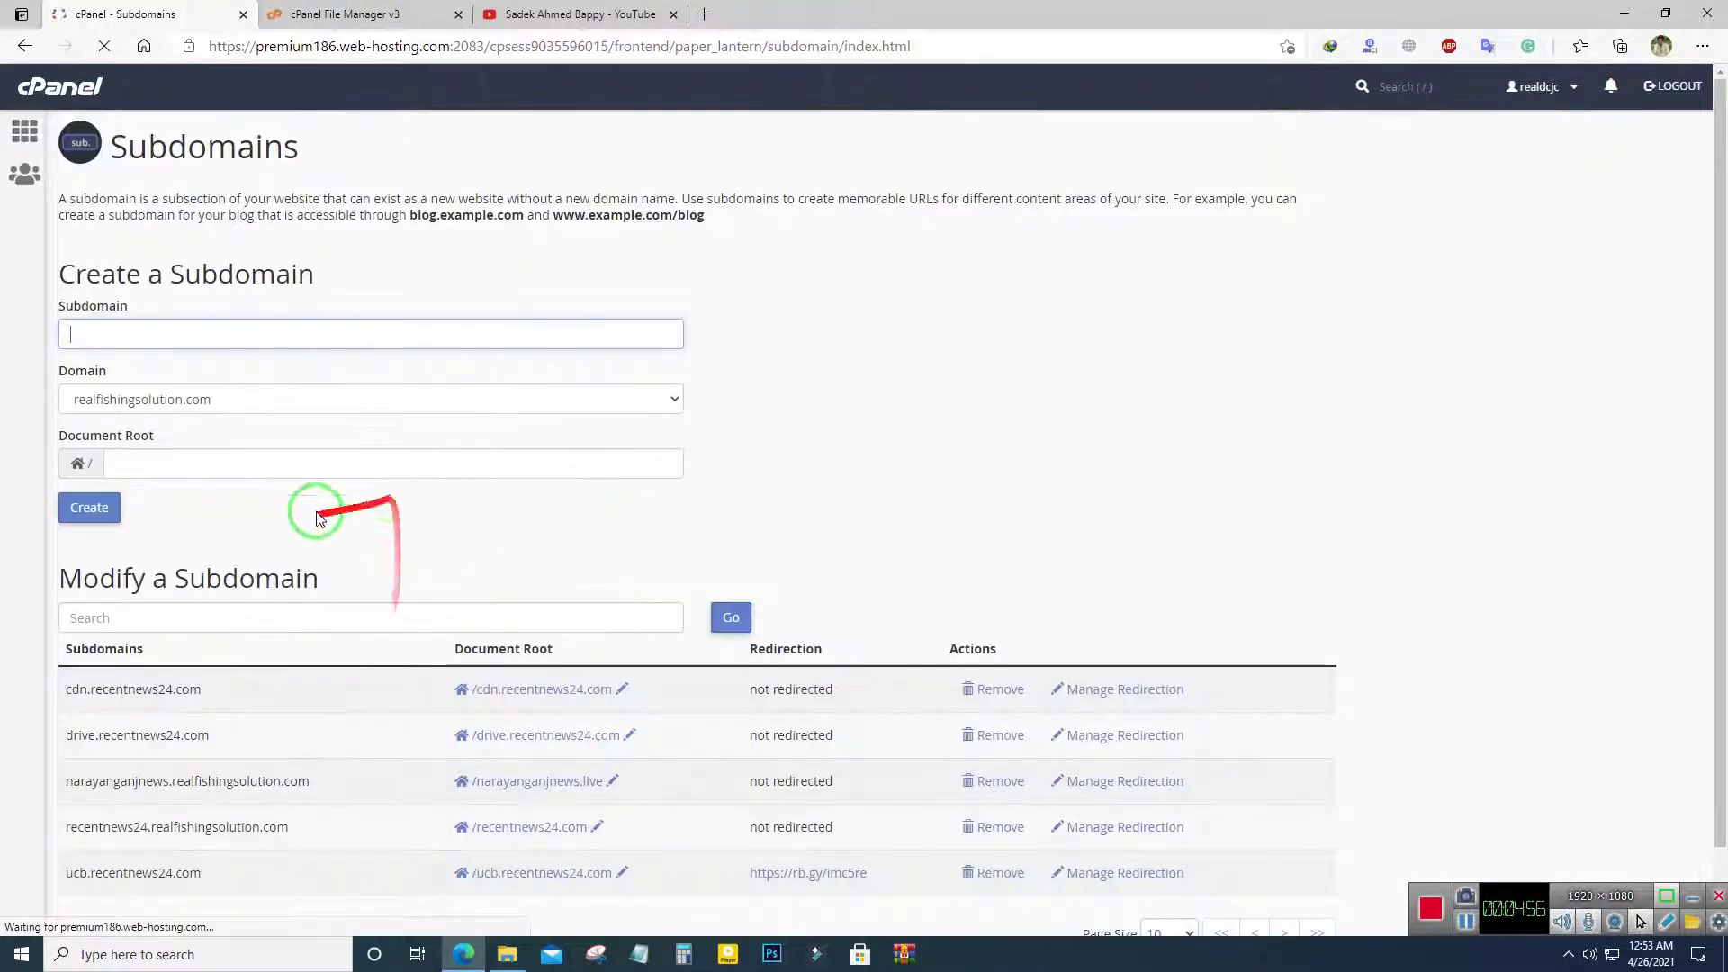
{"action": "double_click", "coordinate": [135, 689]}
{"action": "scroll", "coordinate": [126, 765], "scroll_direction": "down", "scroll_amount": 1}
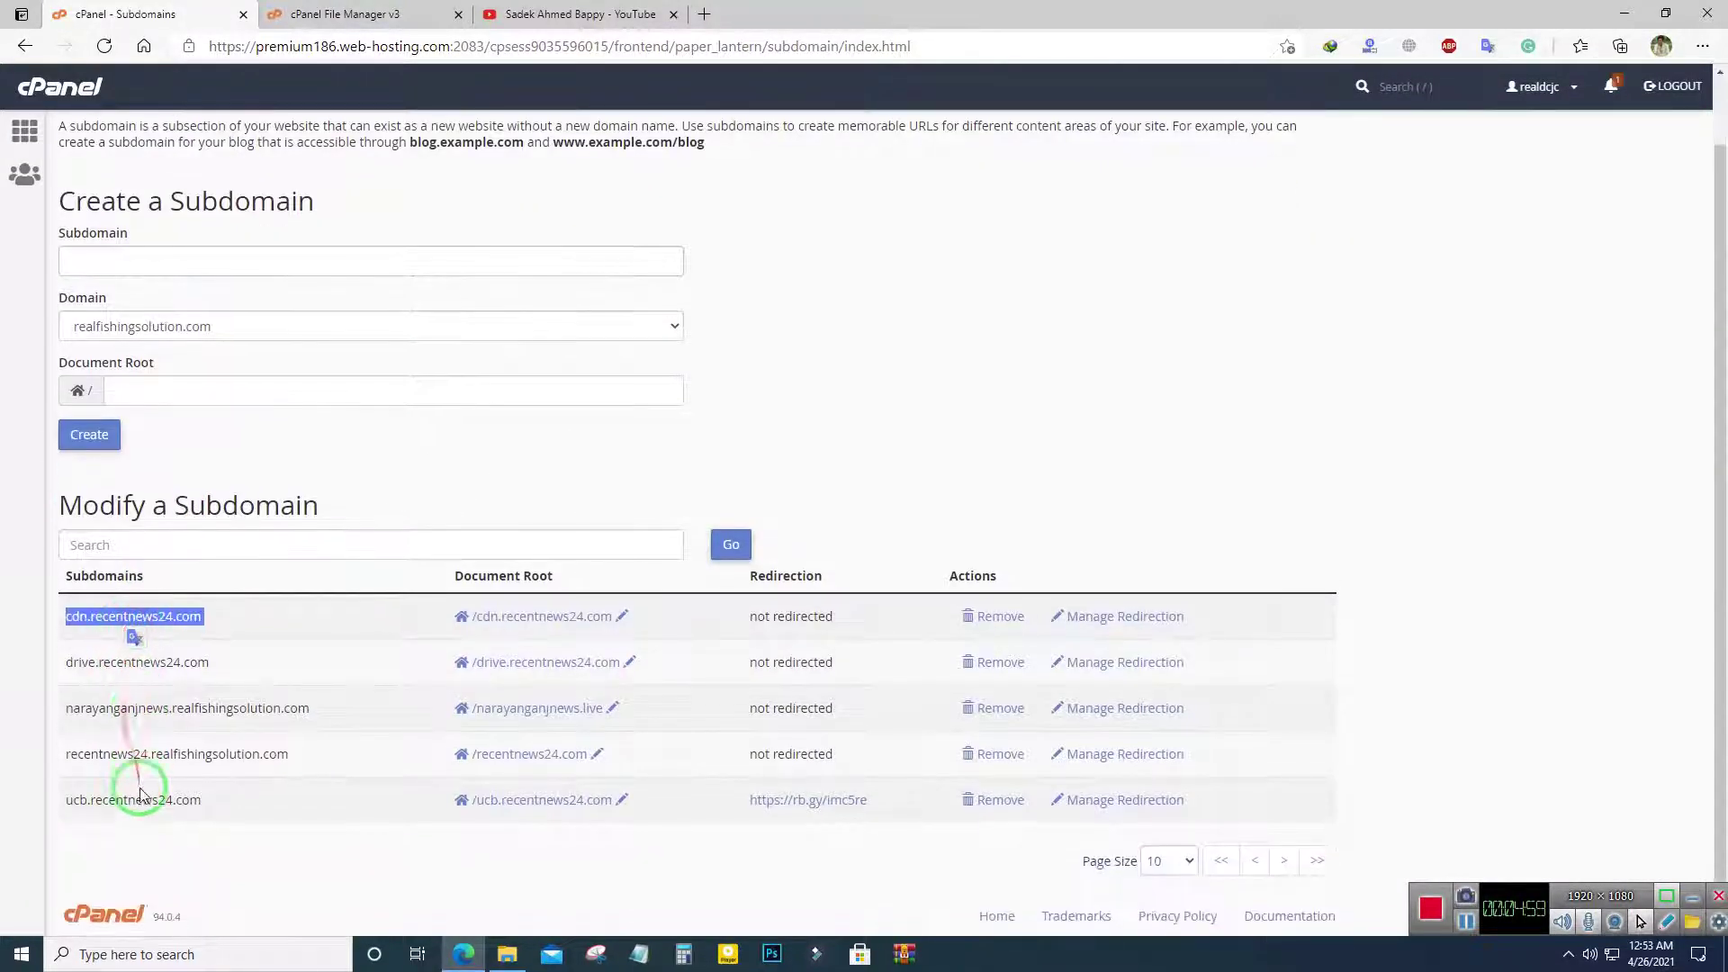
{"action": "double_click", "coordinate": [79, 648]}
{"action": "right_click", "coordinate": [79, 648]}
{"action": "left_click", "coordinate": [84, 648]}
{"action": "right_click", "coordinate": [84, 647]}
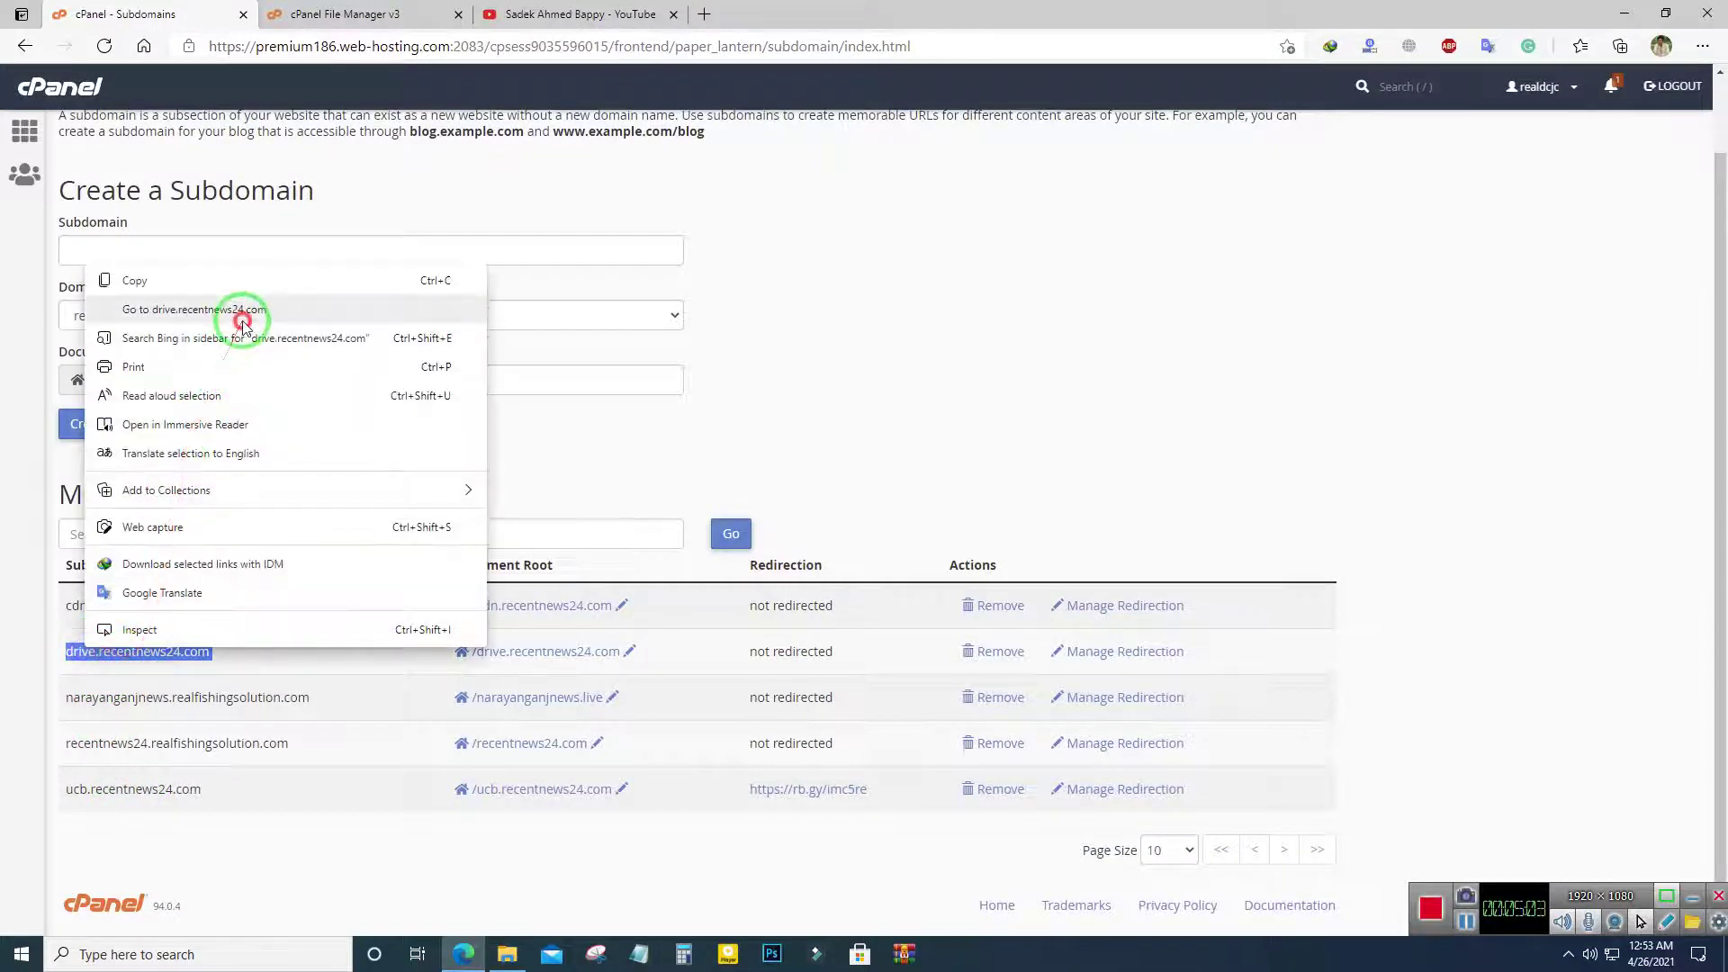
{"action": "left_click", "coordinate": [239, 321]}
{"action": "left_click", "coordinate": [564, 49]}
{"action": "key", "text": "Home"}
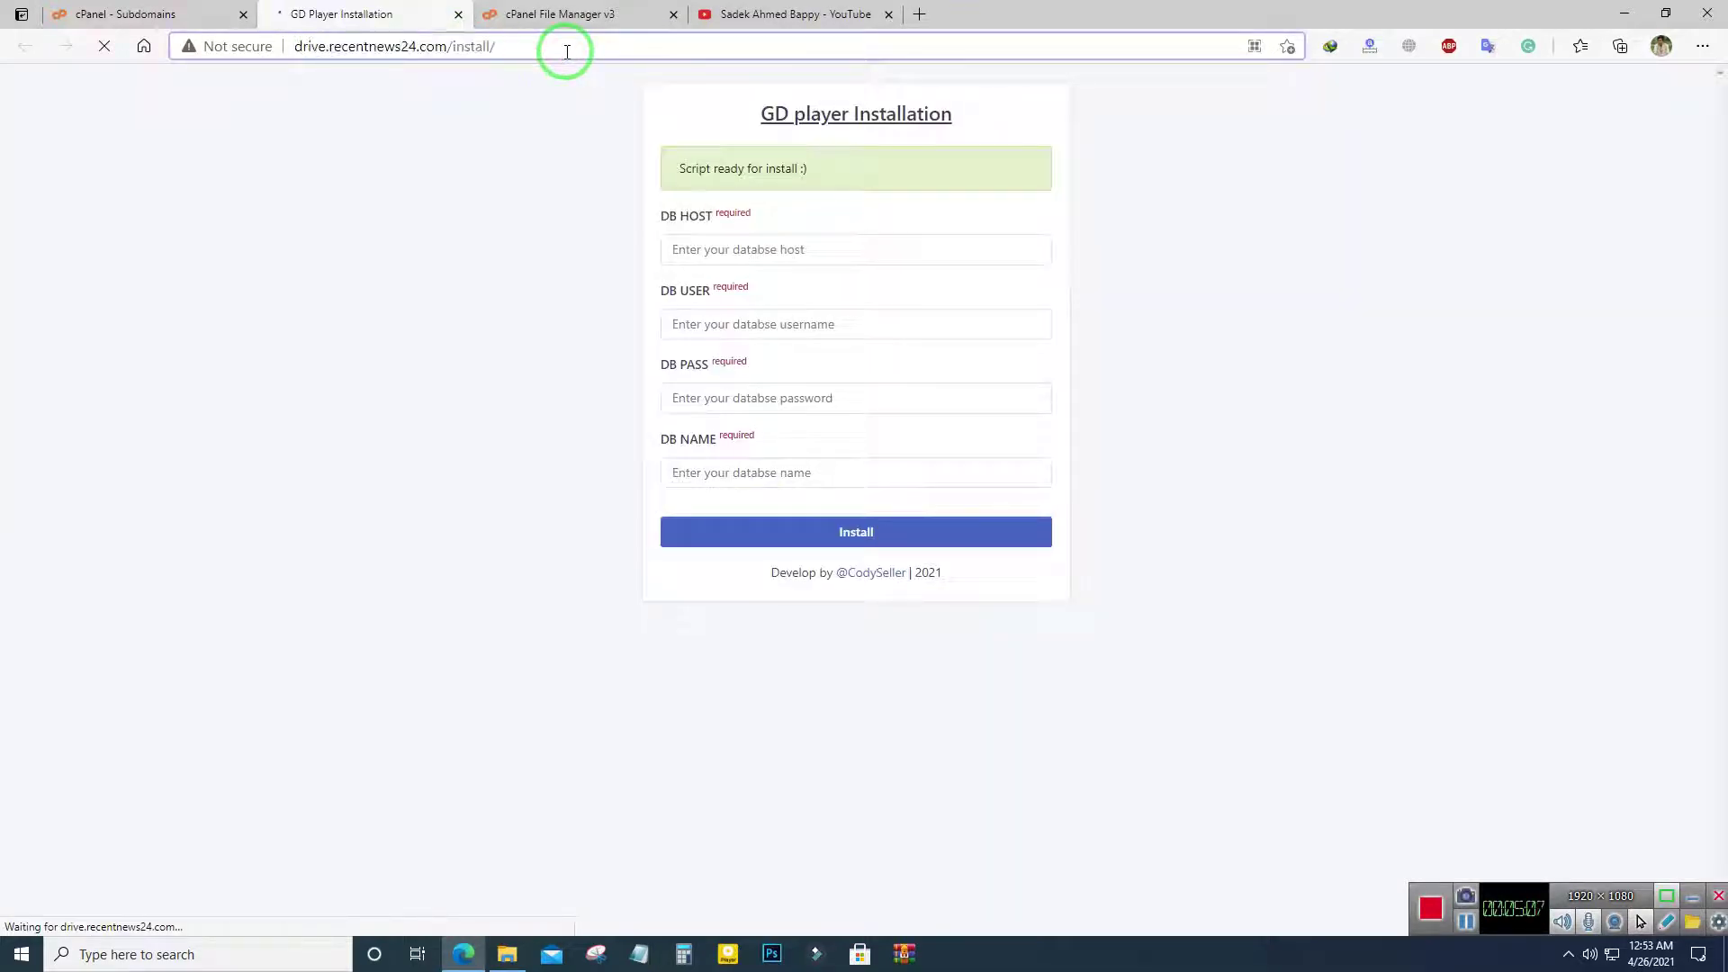
{"action": "type", "text": "https://"}
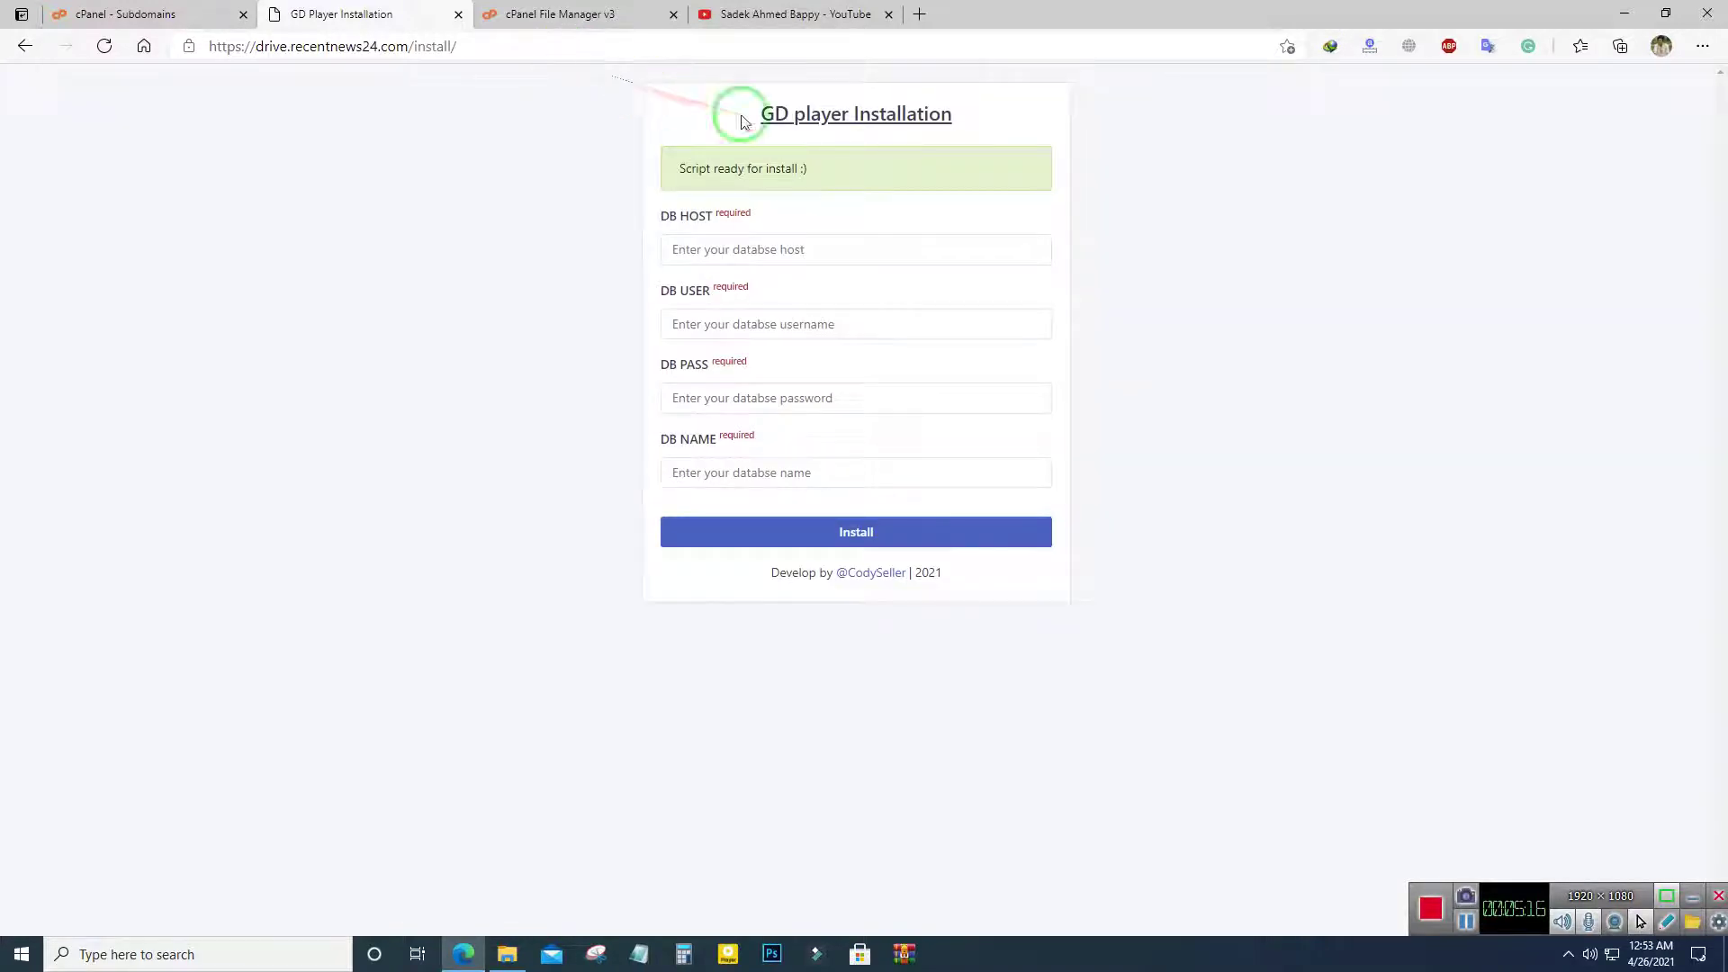
{"action": "left_click", "coordinate": [760, 249]}
{"action": "left_click", "coordinate": [529, 290]}
{"action": "left_click", "coordinate": [759, 250]}
{"action": "left_click", "coordinate": [732, 307]}
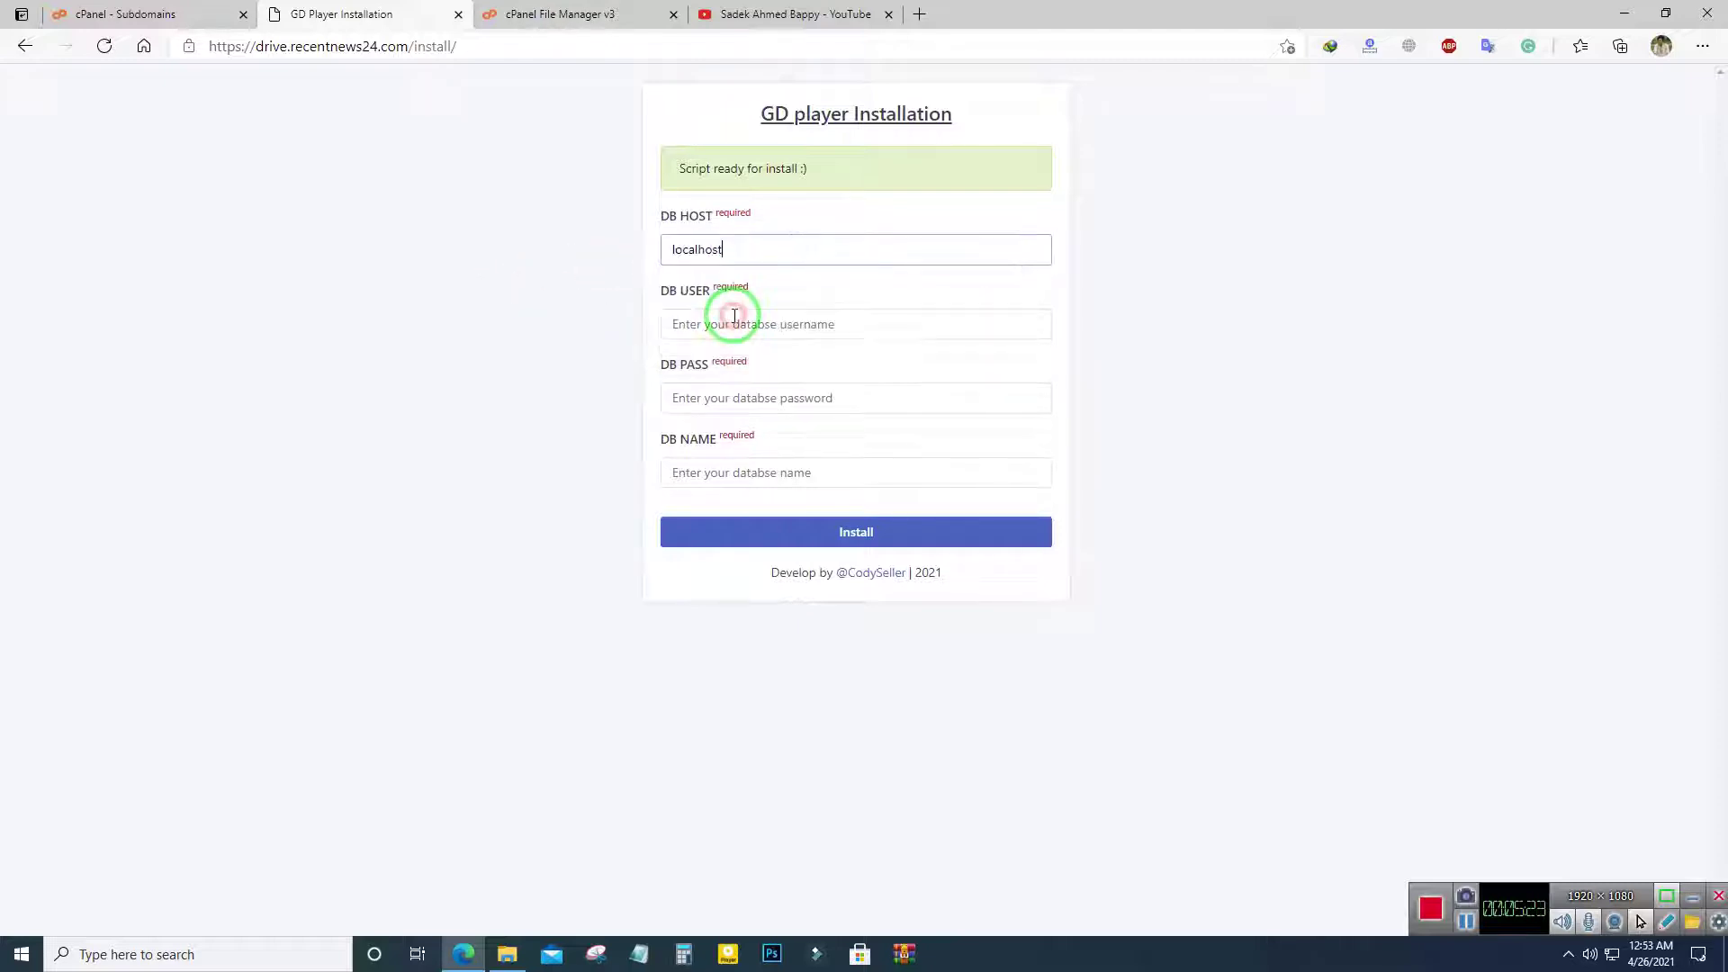
- Copy the realdcjc_drive database name from cPanel's MySQL Databases page
{"action": "left_click", "coordinate": [733, 317]}
{"action": "left_click", "coordinate": [1350, 321]}
{"action": "left_click", "coordinate": [767, 316]}
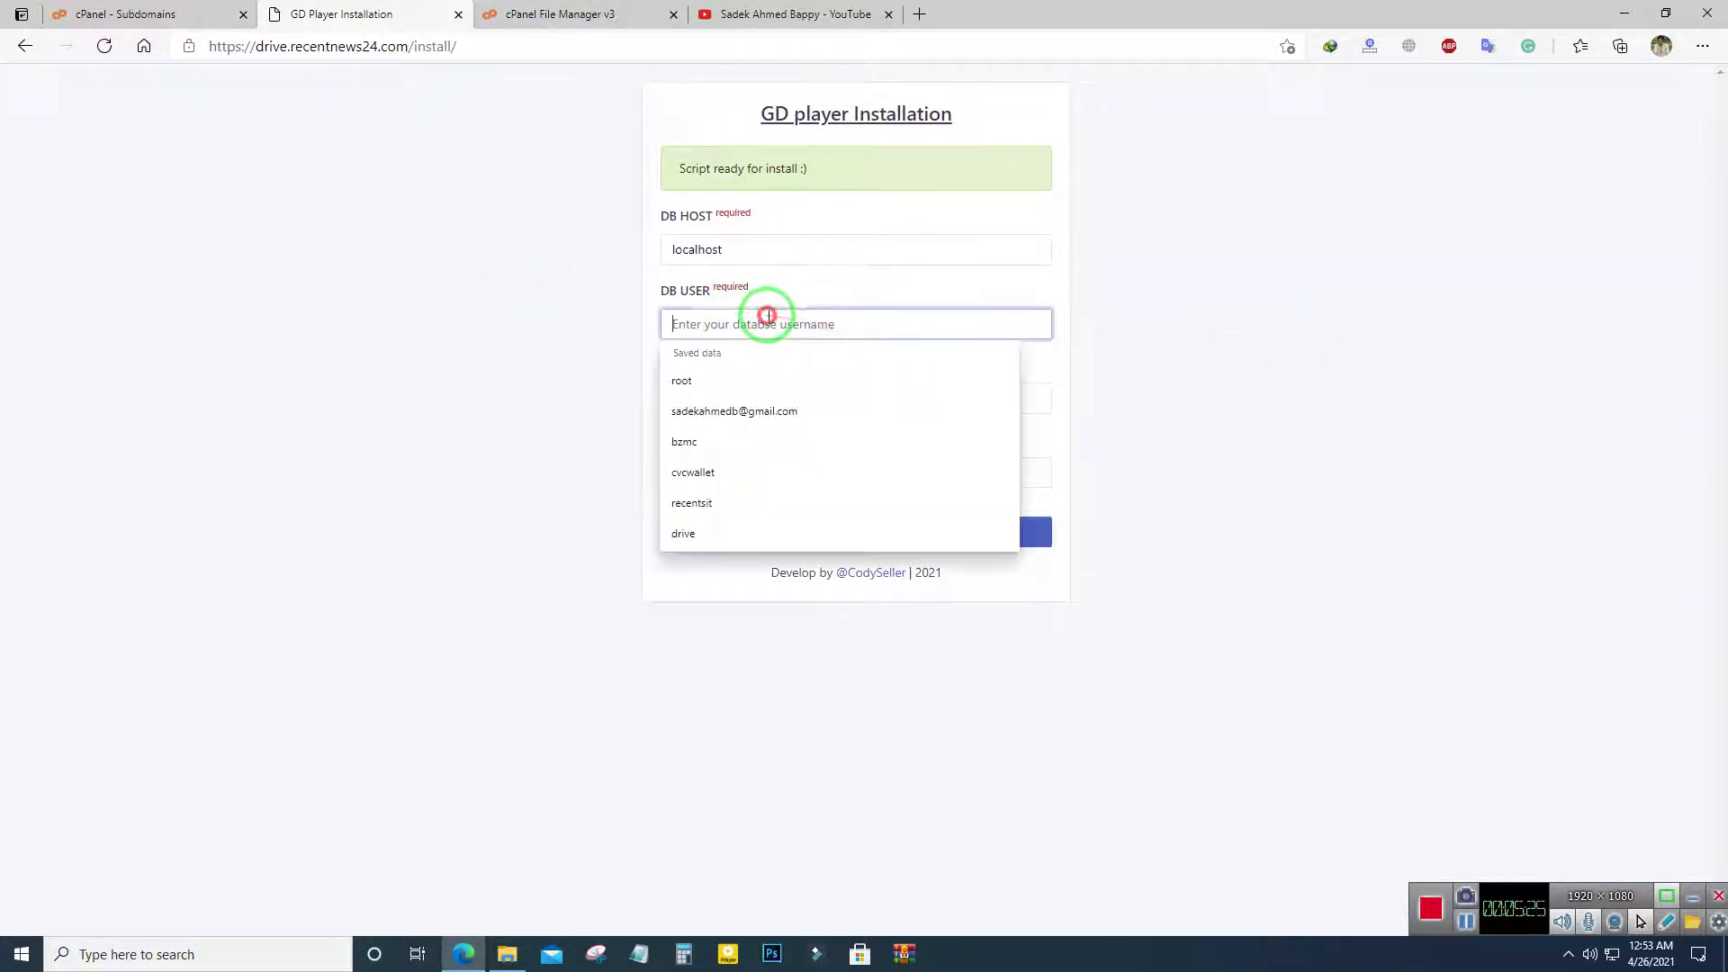
{"action": "left_click_drag", "start_coordinate": [154, 14], "coordinate": [450, 19]}
{"action": "left_click", "coordinate": [347, 10]}
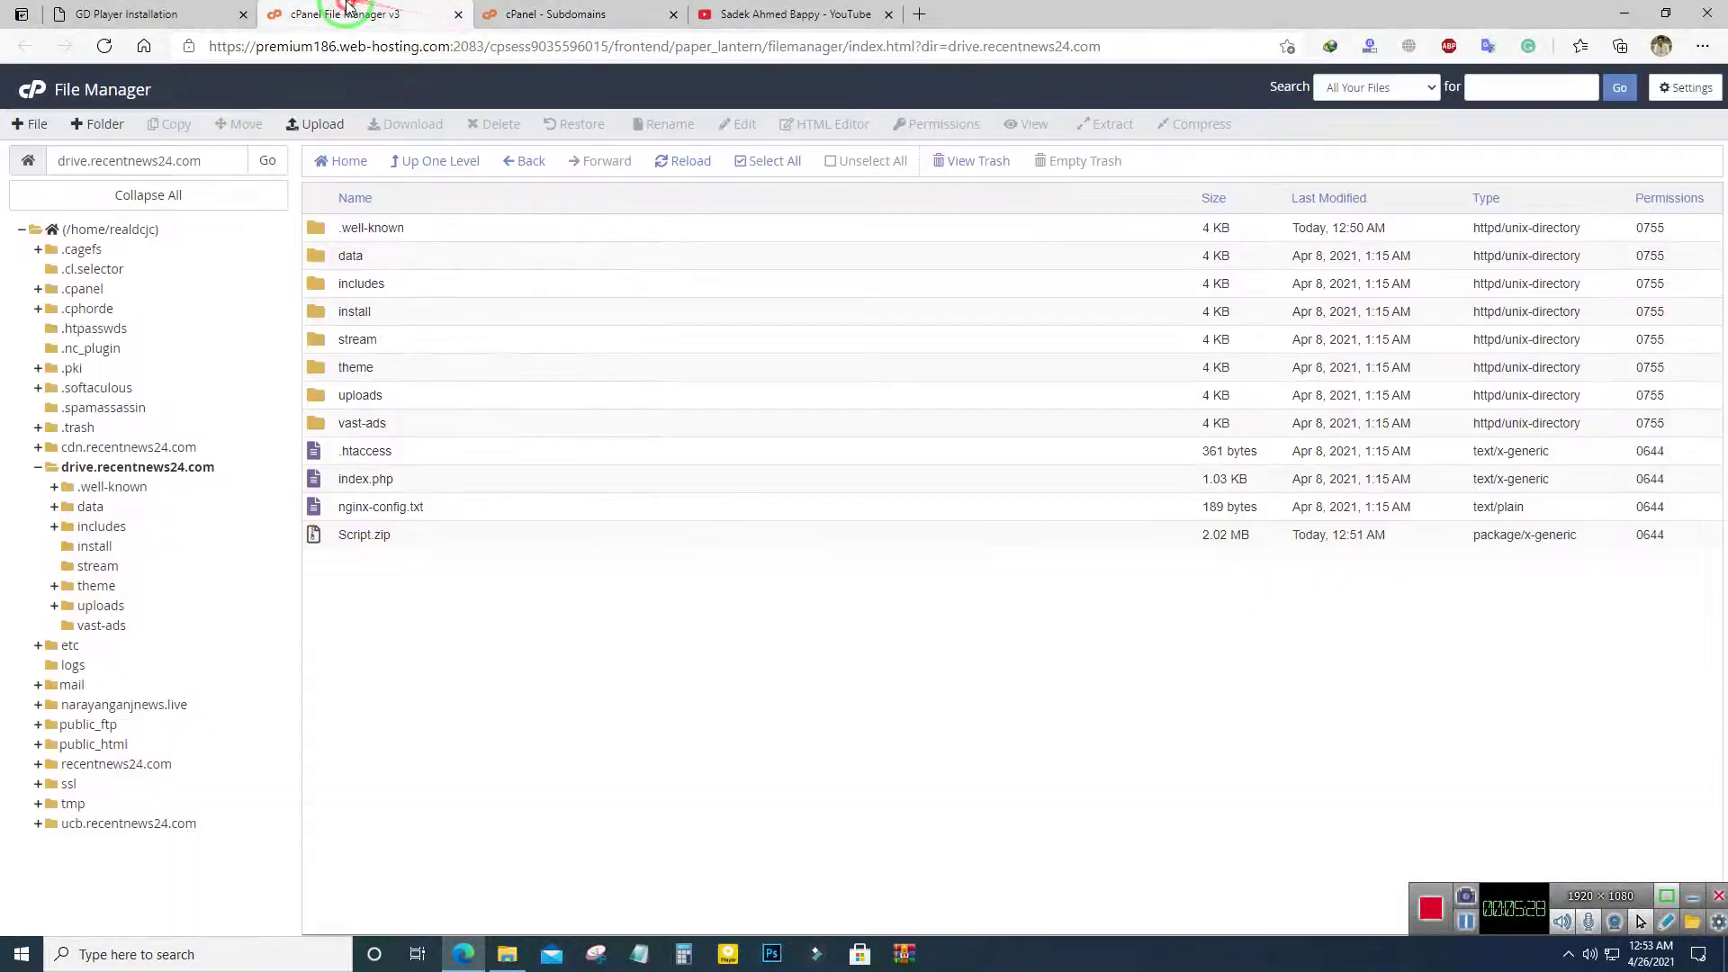
{"action": "left_click", "coordinate": [90, 13]}
{"action": "left_click_drag", "start_coordinate": [522, 13], "coordinate": [347, 11]}
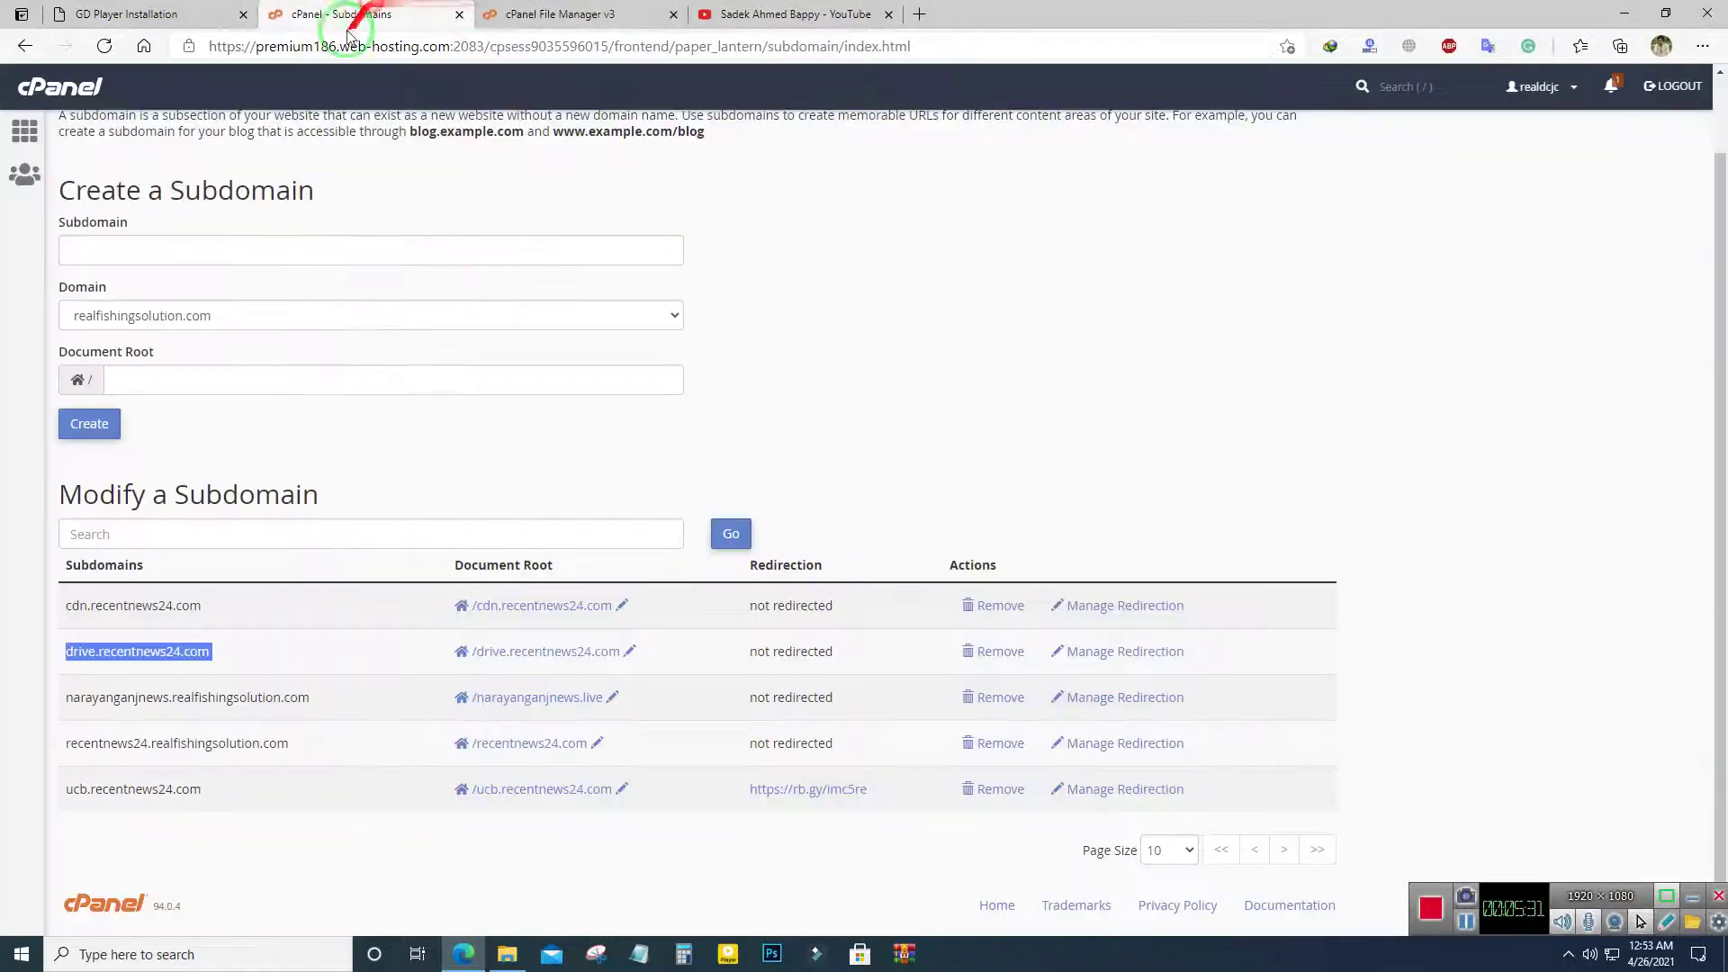
{"action": "left_click", "coordinate": [26, 133]}
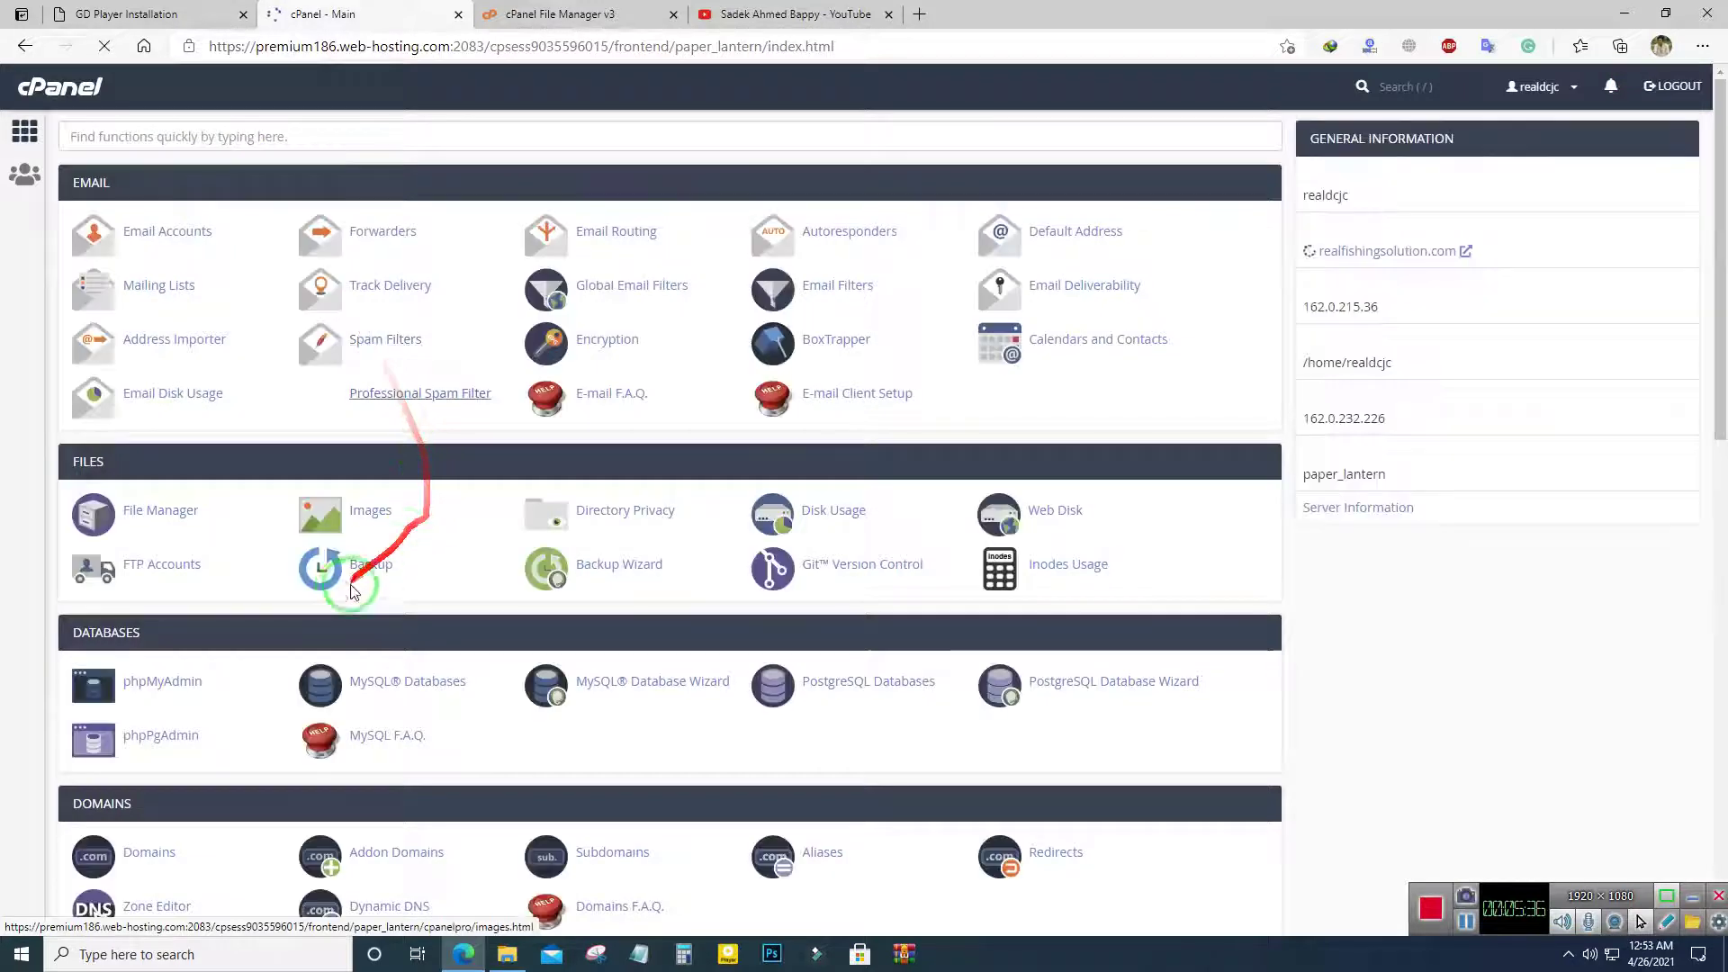
{"action": "left_click", "coordinate": [437, 691]}
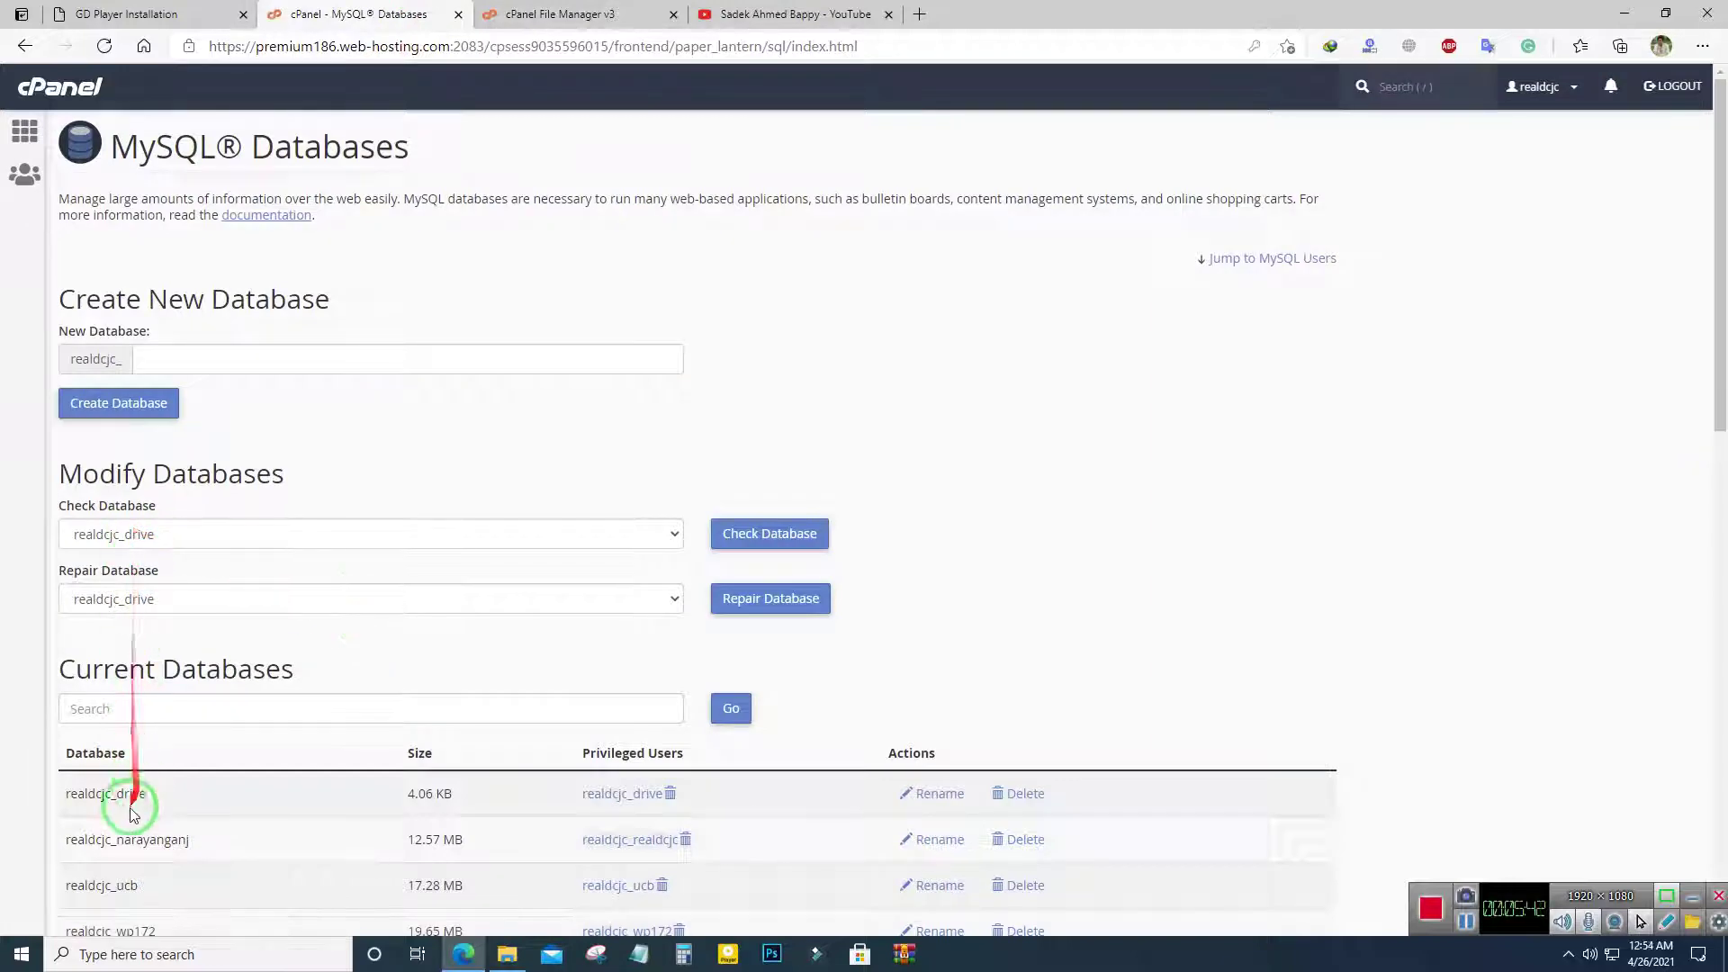
{"action": "scroll", "coordinate": [122, 799], "scroll_direction": "down", "scroll_amount": 2}
{"action": "left_click", "coordinate": [108, 657]}
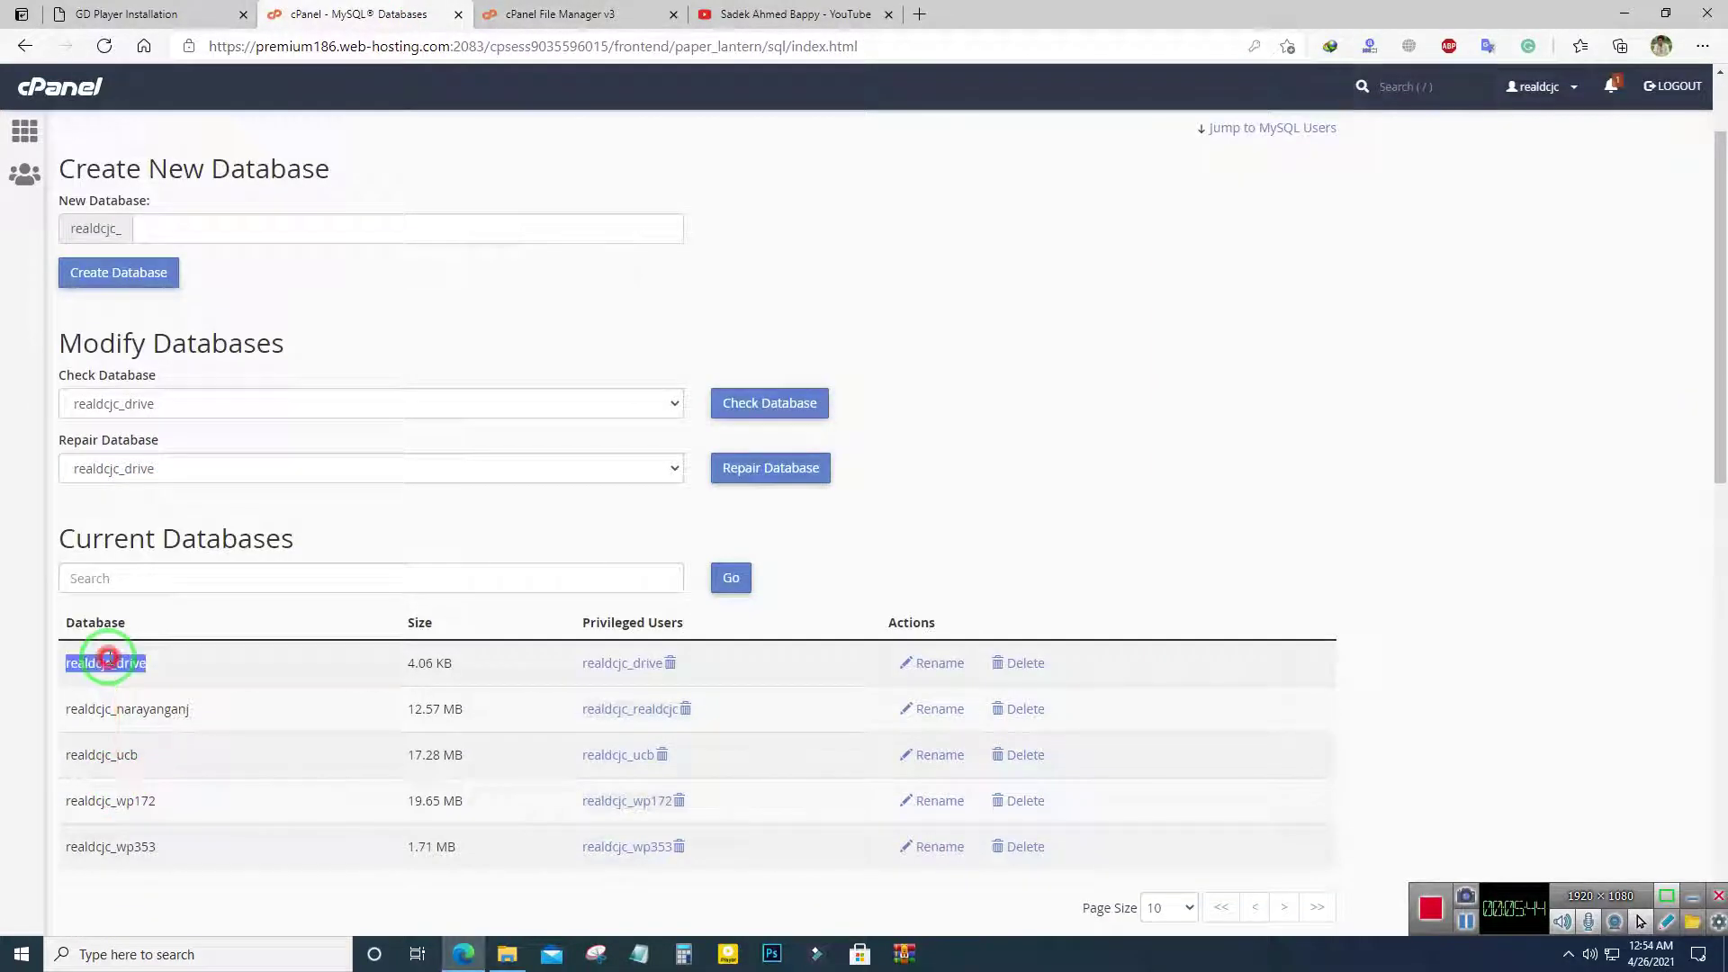
- Fill in realdcjc_drive as database user and name, plus the database password
{"action": "left_click", "coordinate": [743, 11]}
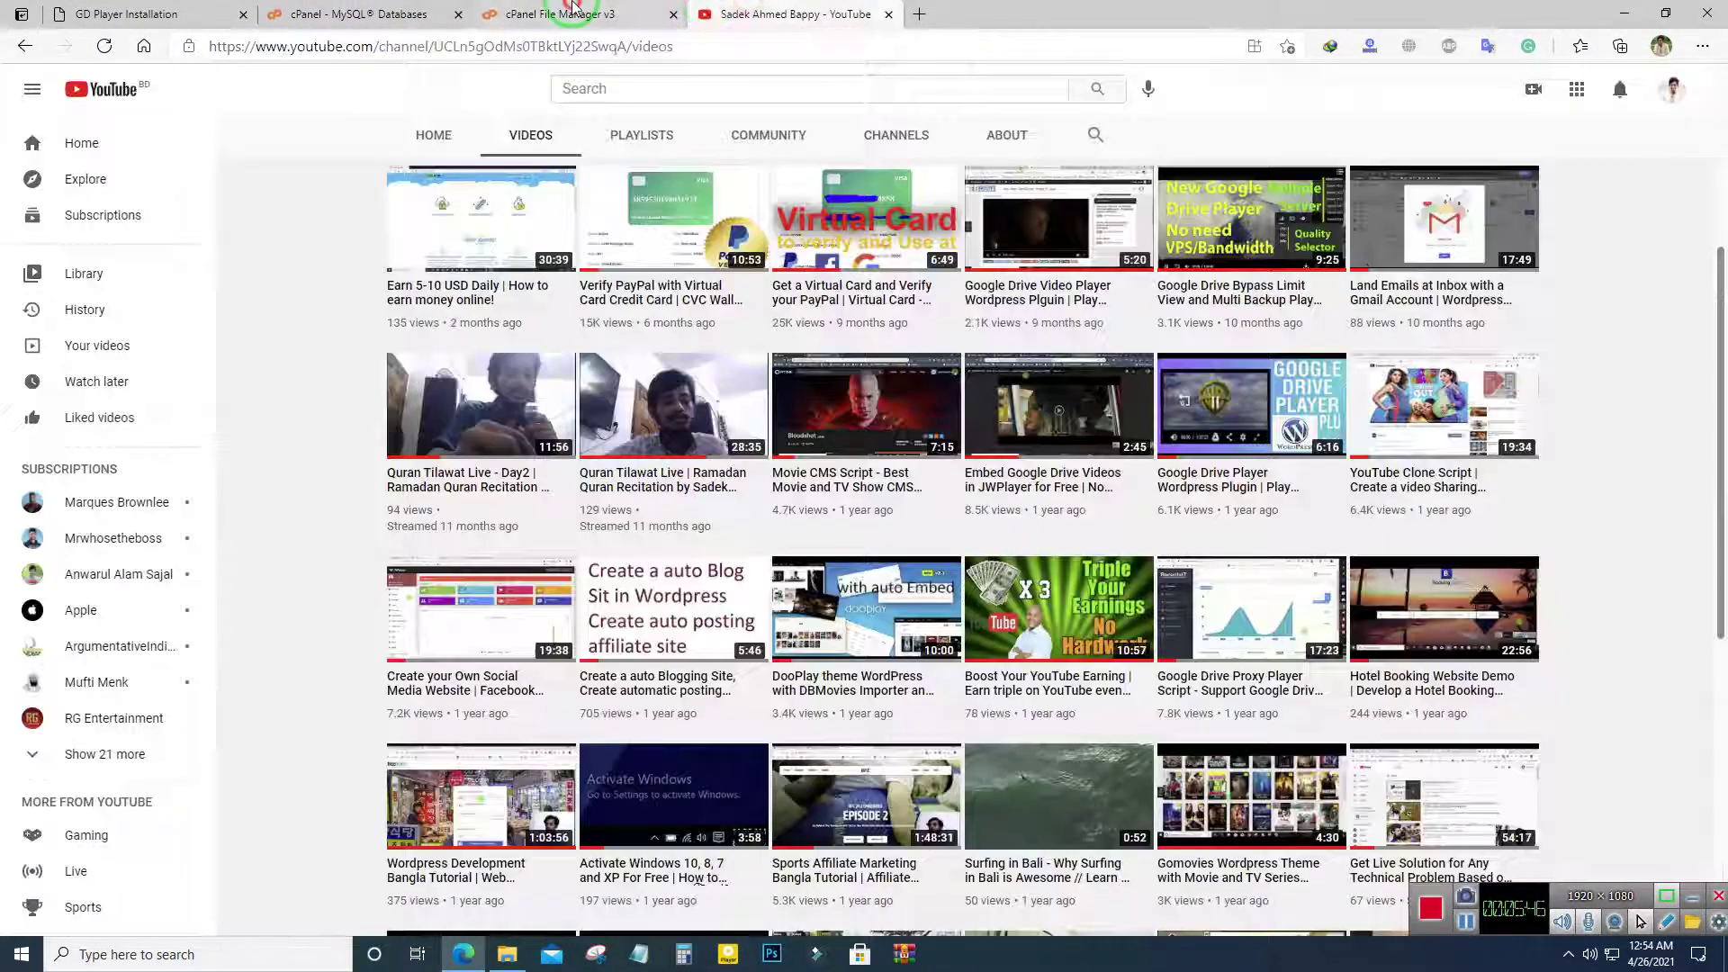
{"action": "left_click", "coordinate": [574, 14]}
{"action": "left_click", "coordinate": [423, 14]}
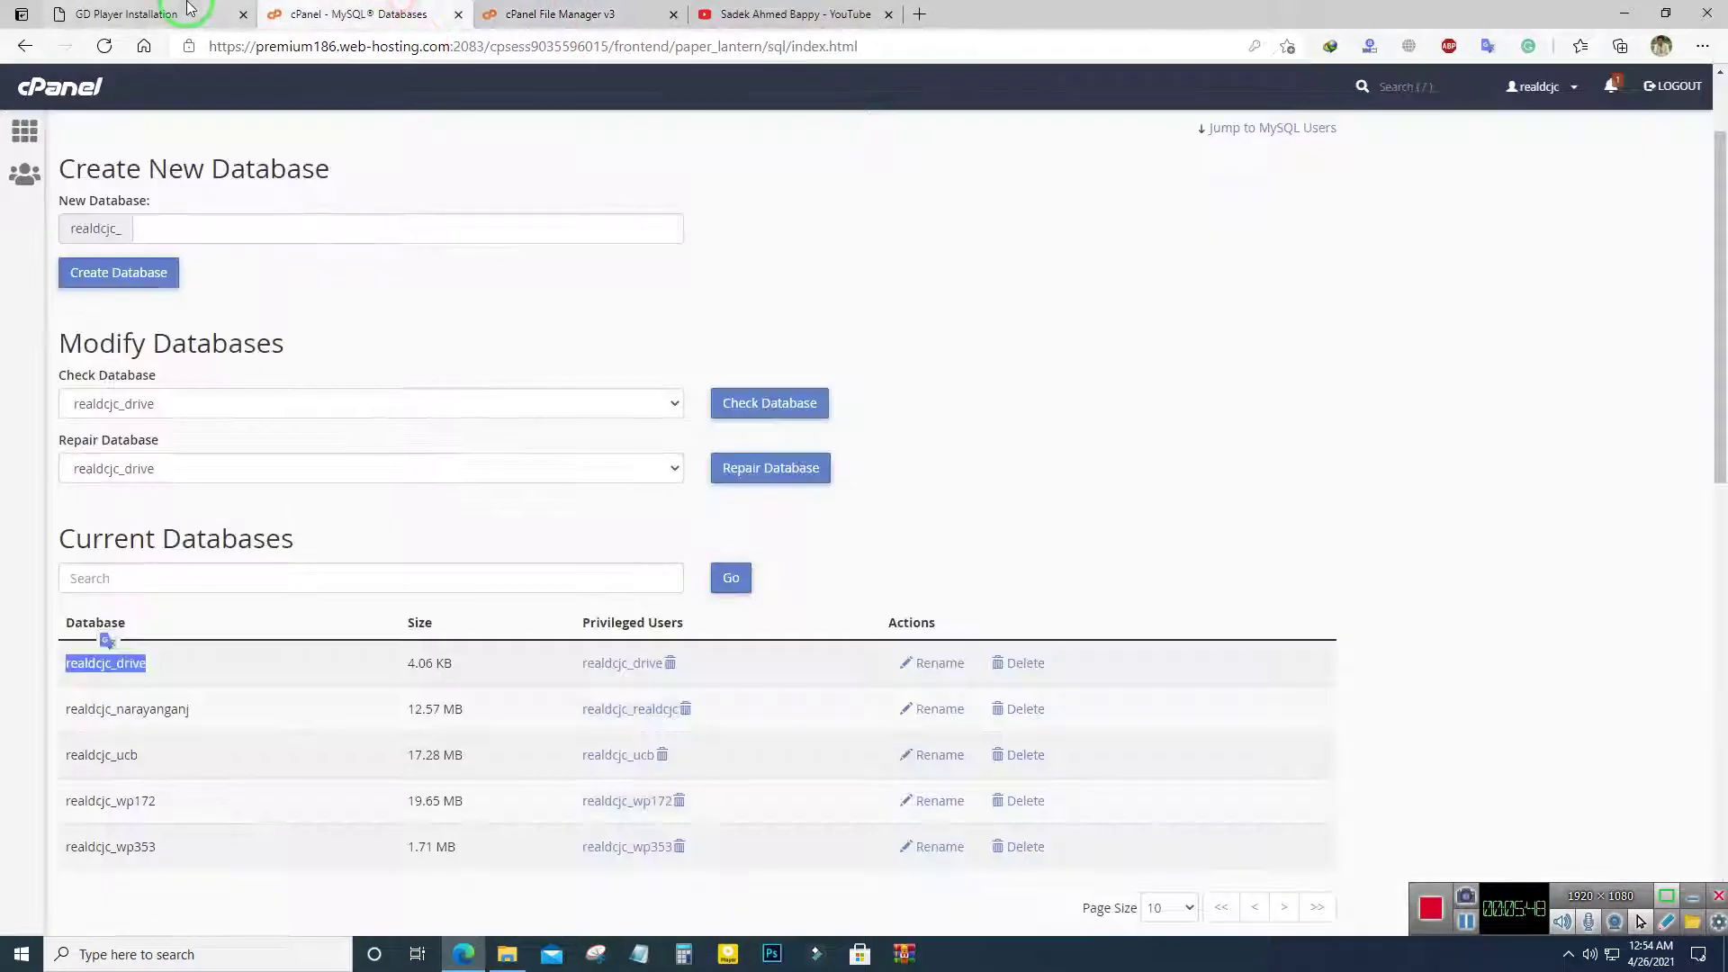
{"action": "left_click", "coordinate": [189, 11]}
{"action": "left_click_drag", "start_coordinate": [189, 11], "coordinate": [636, 12]}
{"action": "left_click", "coordinate": [755, 331]}
{"action": "type", "text": "realdcjc_drive"}
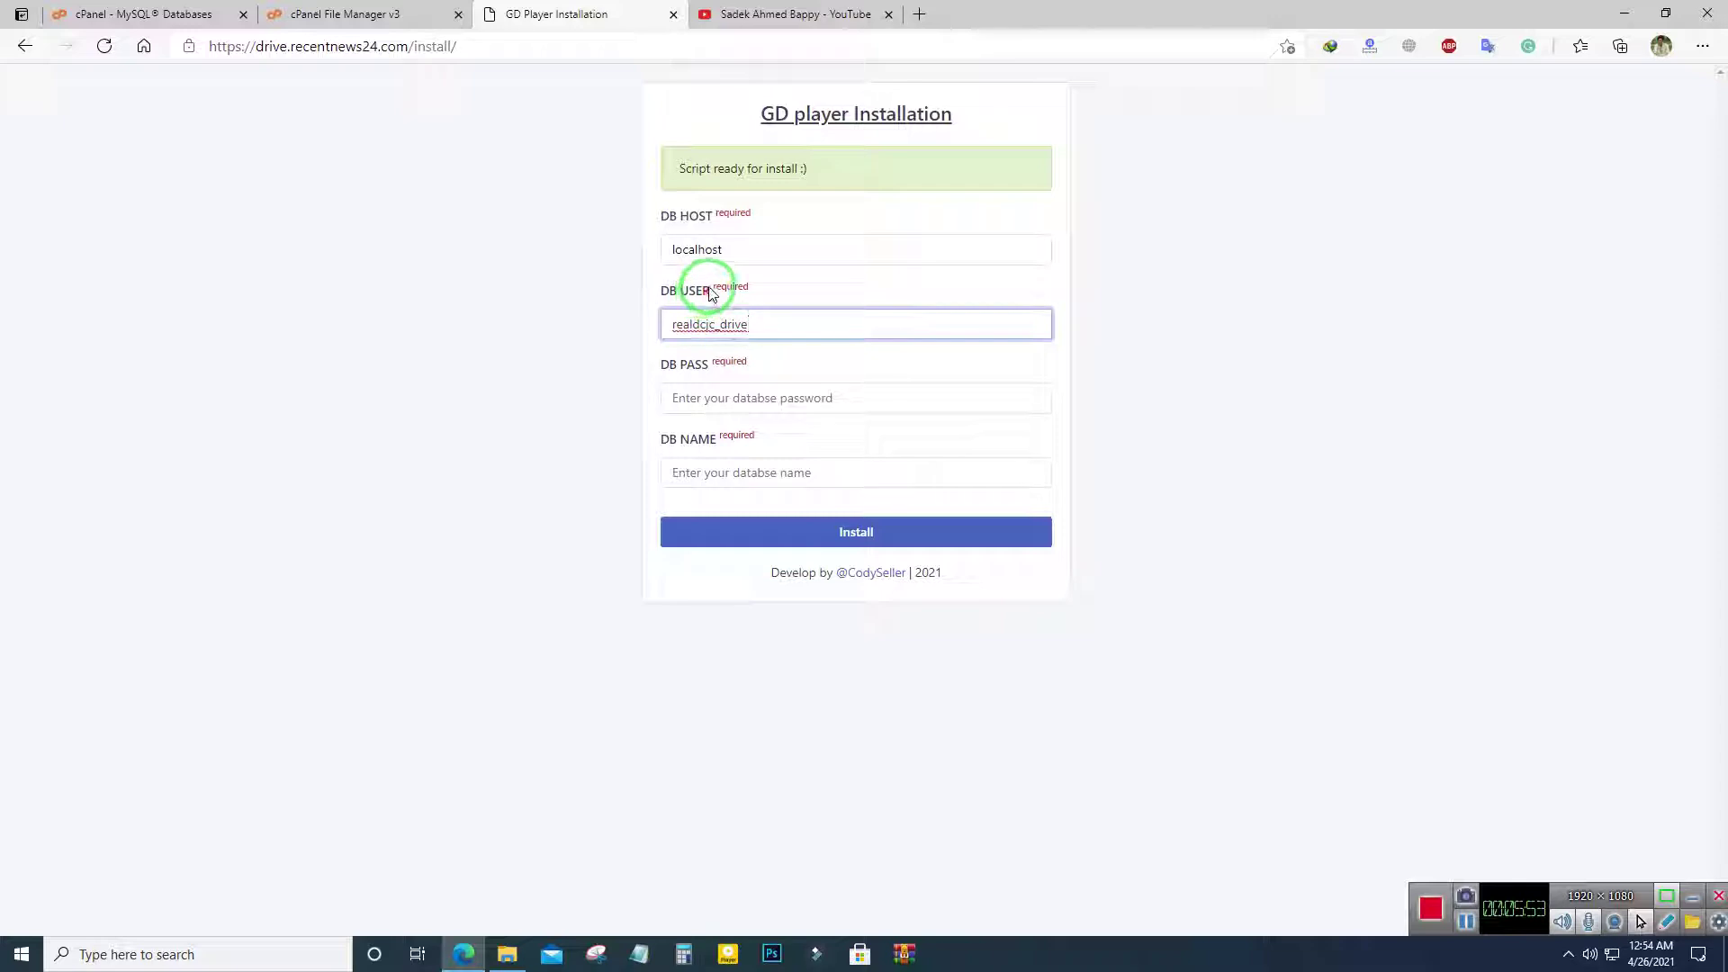
{"action": "left_click", "coordinate": [729, 473]}
{"action": "type", "text": "realdcjc_drive"}
{"action": "left_click", "coordinate": [745, 397]}
{"action": "key", "text": "ctrl+v"}
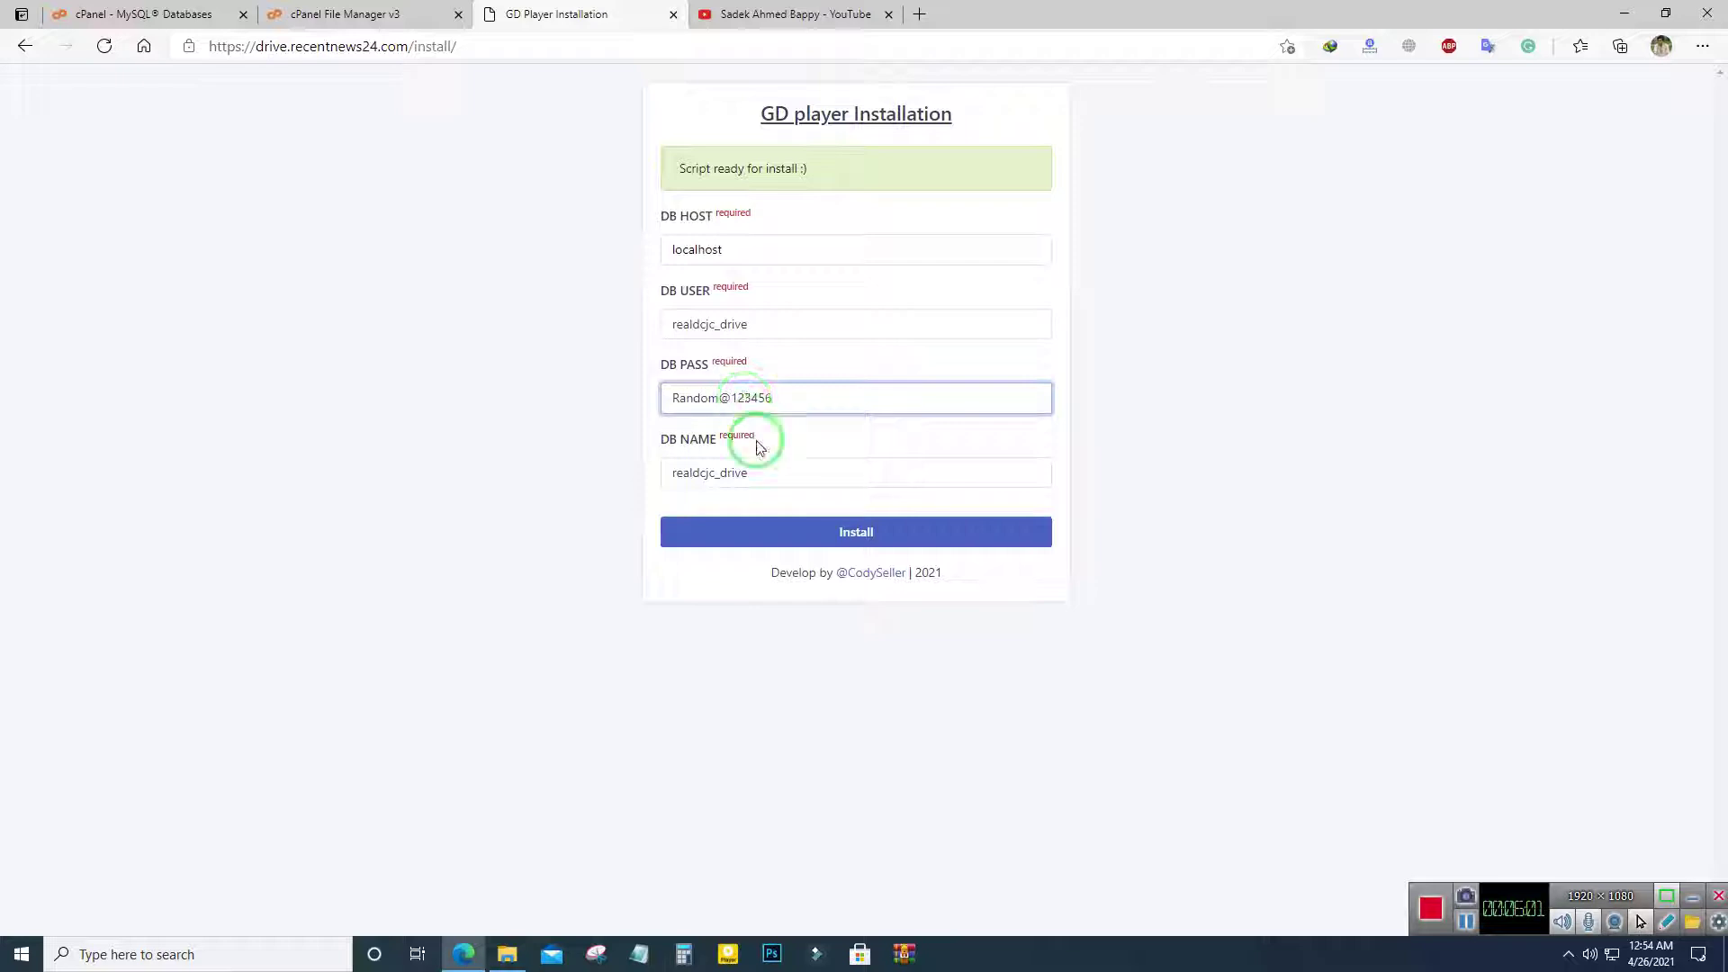
- Double-check the database name in cPanel and run the installation
{"action": "left_click", "coordinate": [203, 9]}
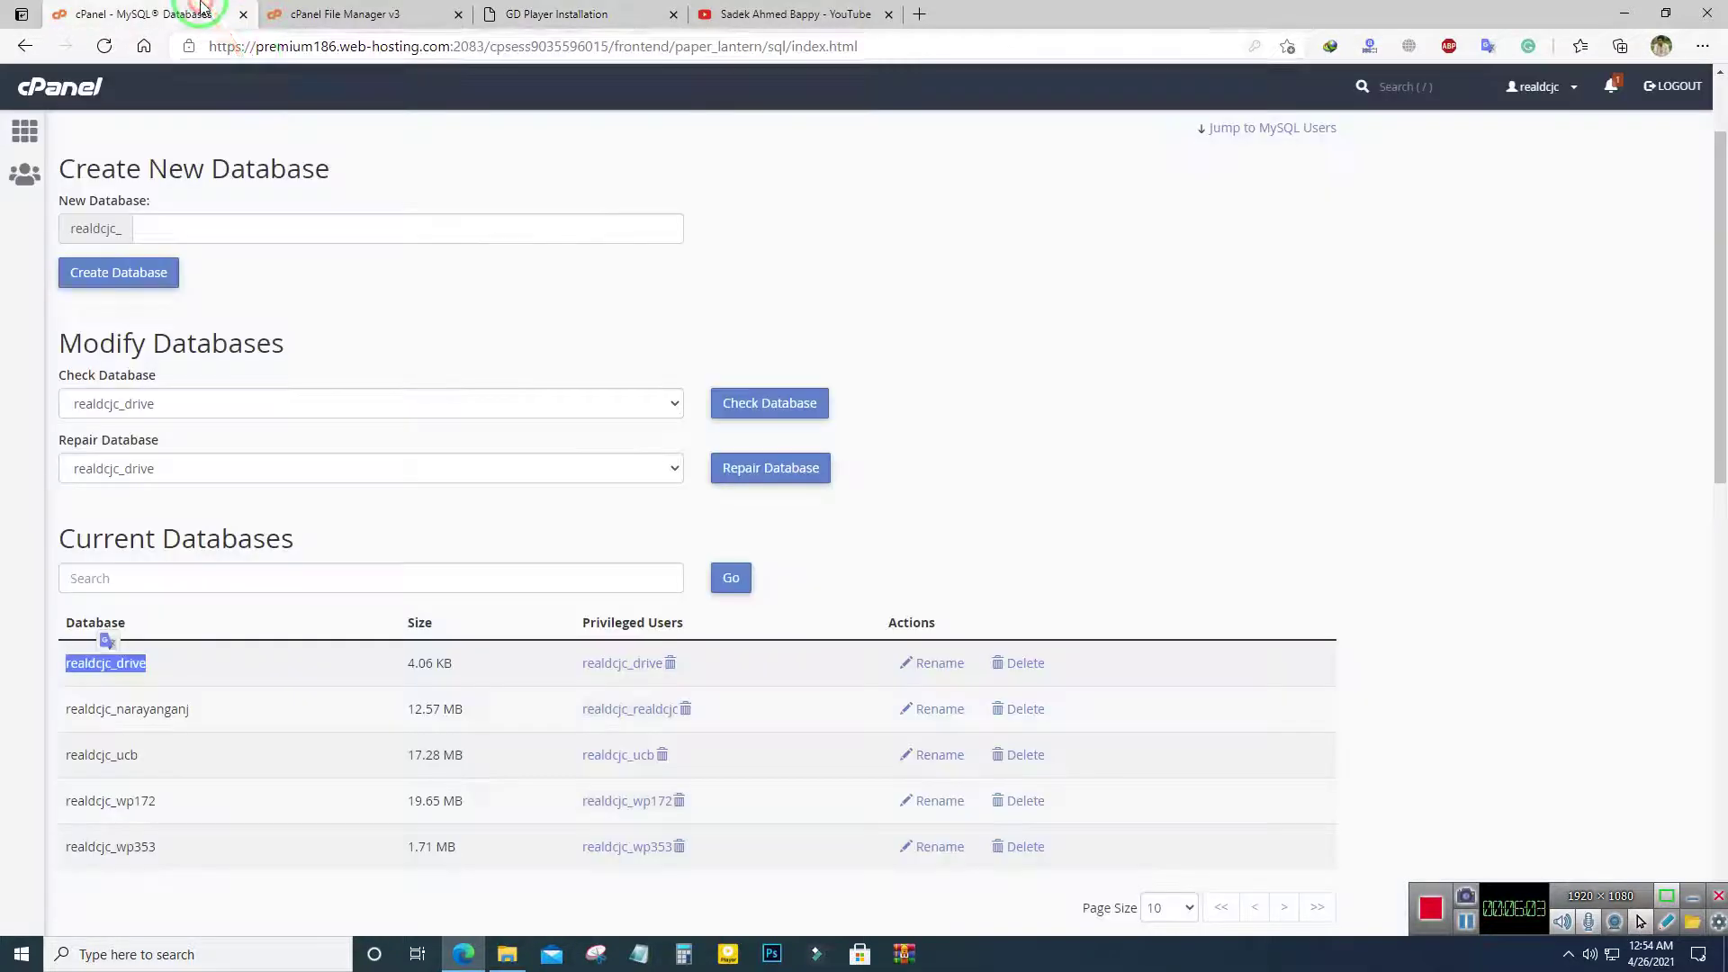
{"action": "left_click", "coordinate": [657, 15]}
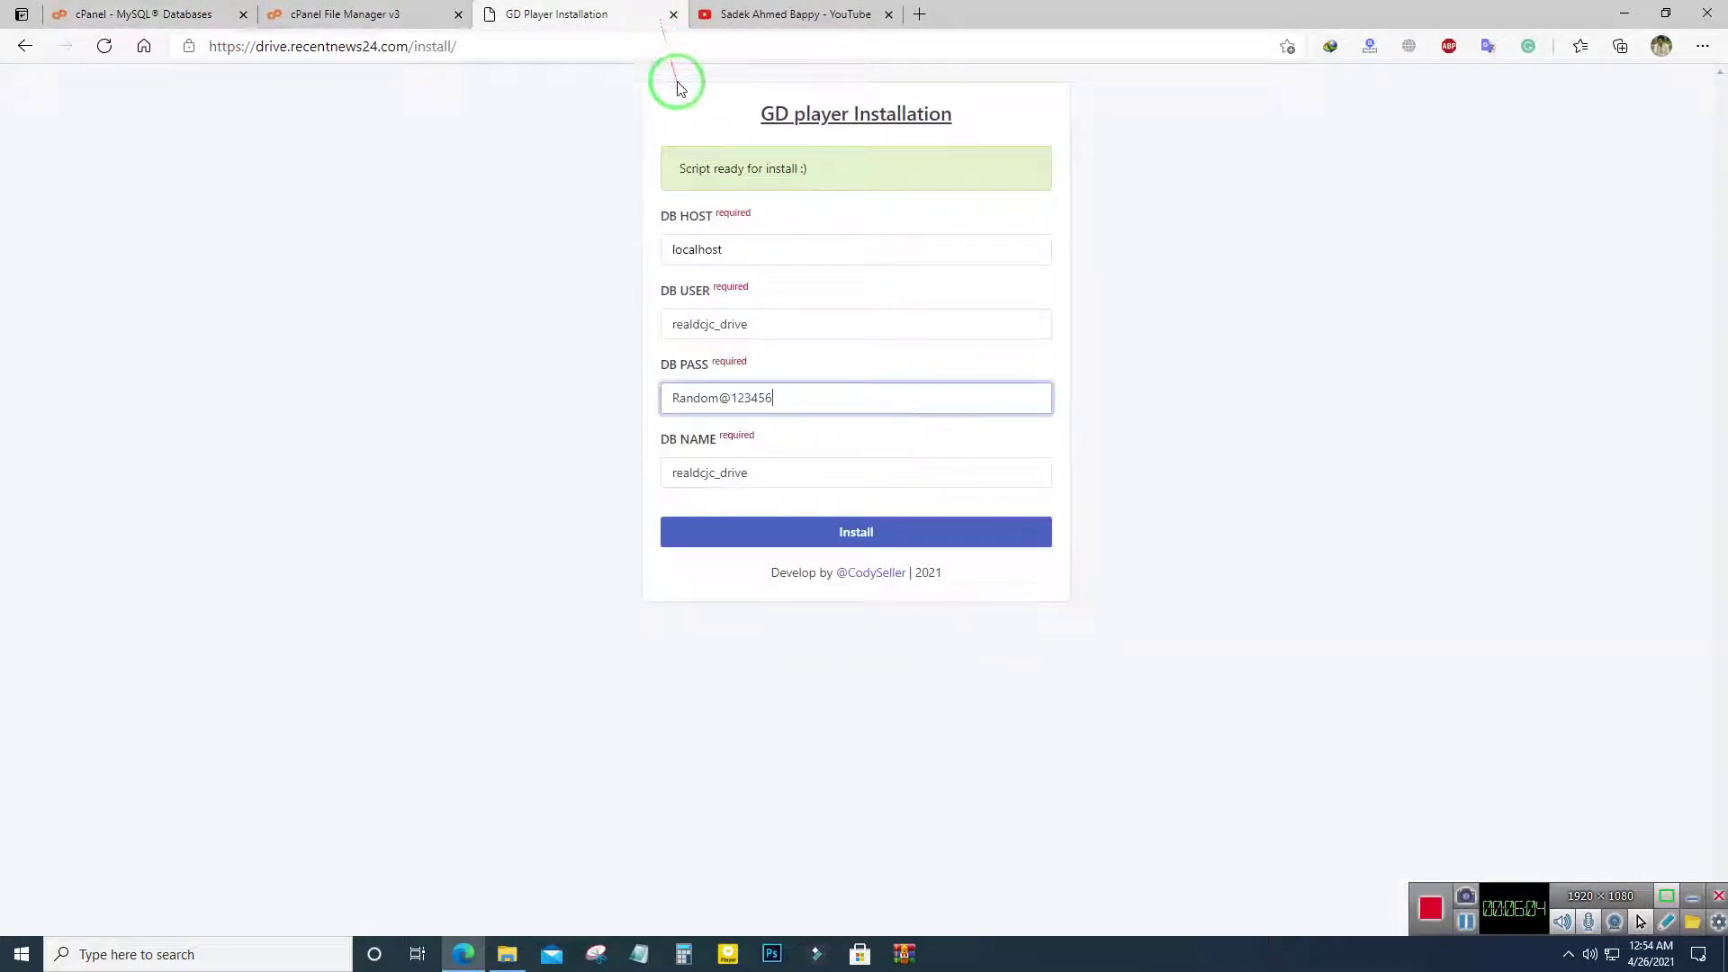
{"action": "left_click", "coordinate": [858, 540]}
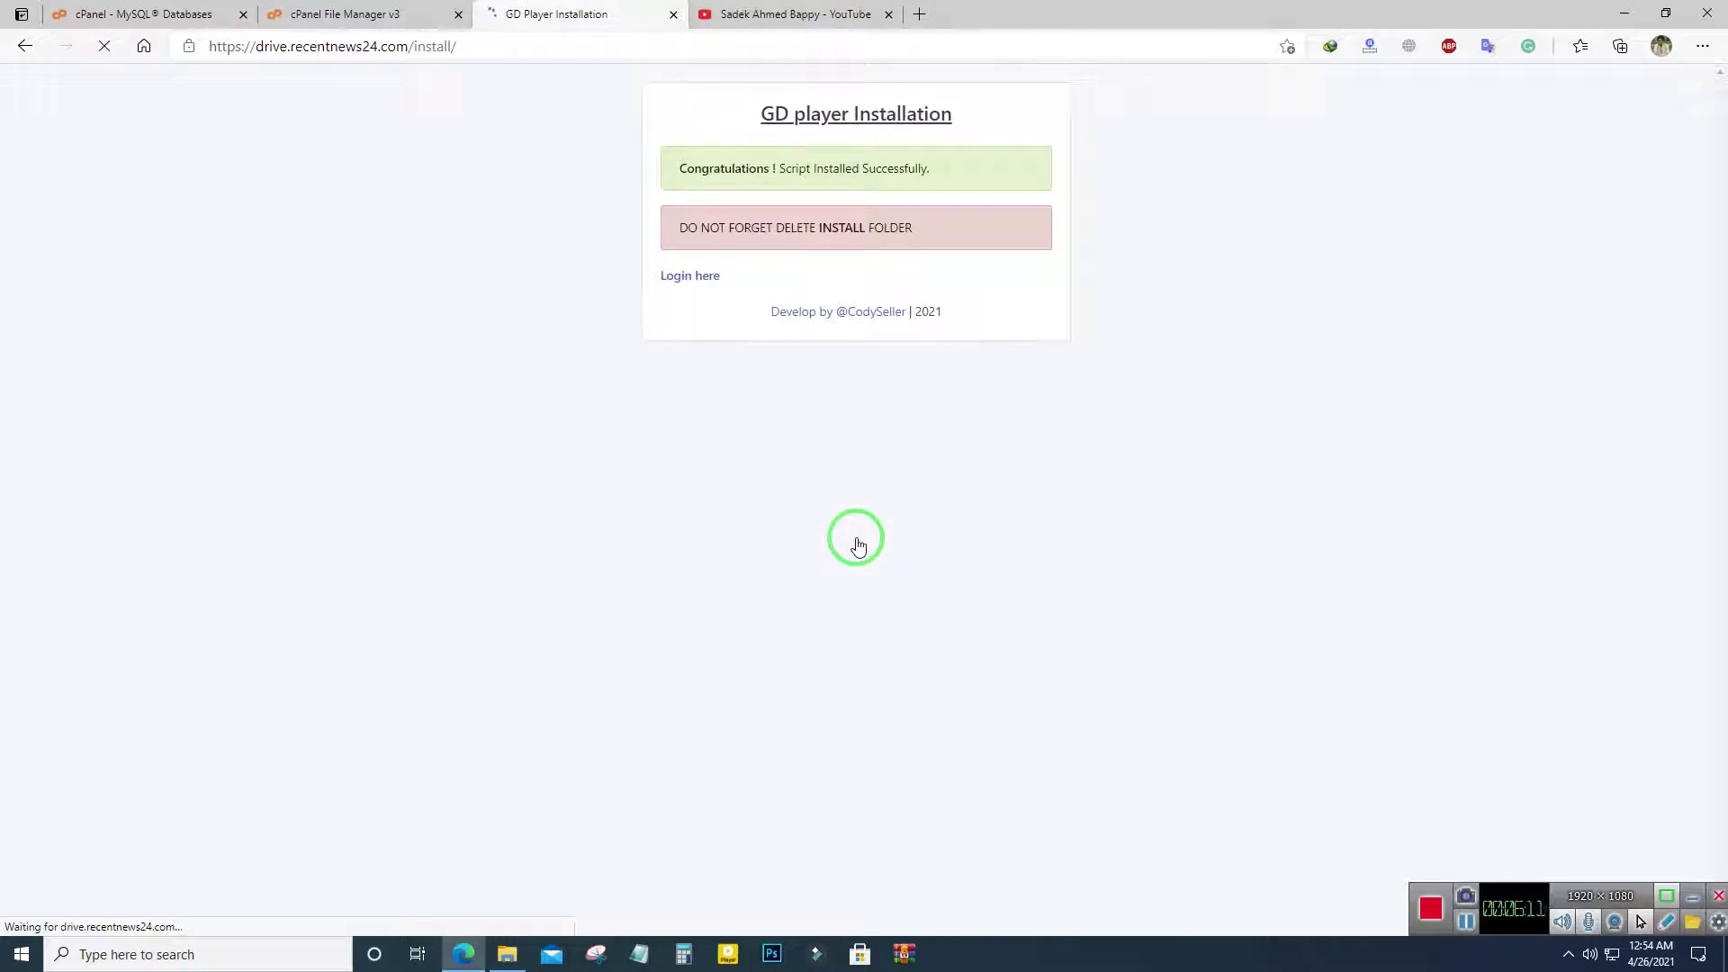
- Confirm the Congratulations install message, then return to the drive.recentnews24.com files
{"action": "triple_click", "coordinate": [771, 167]}
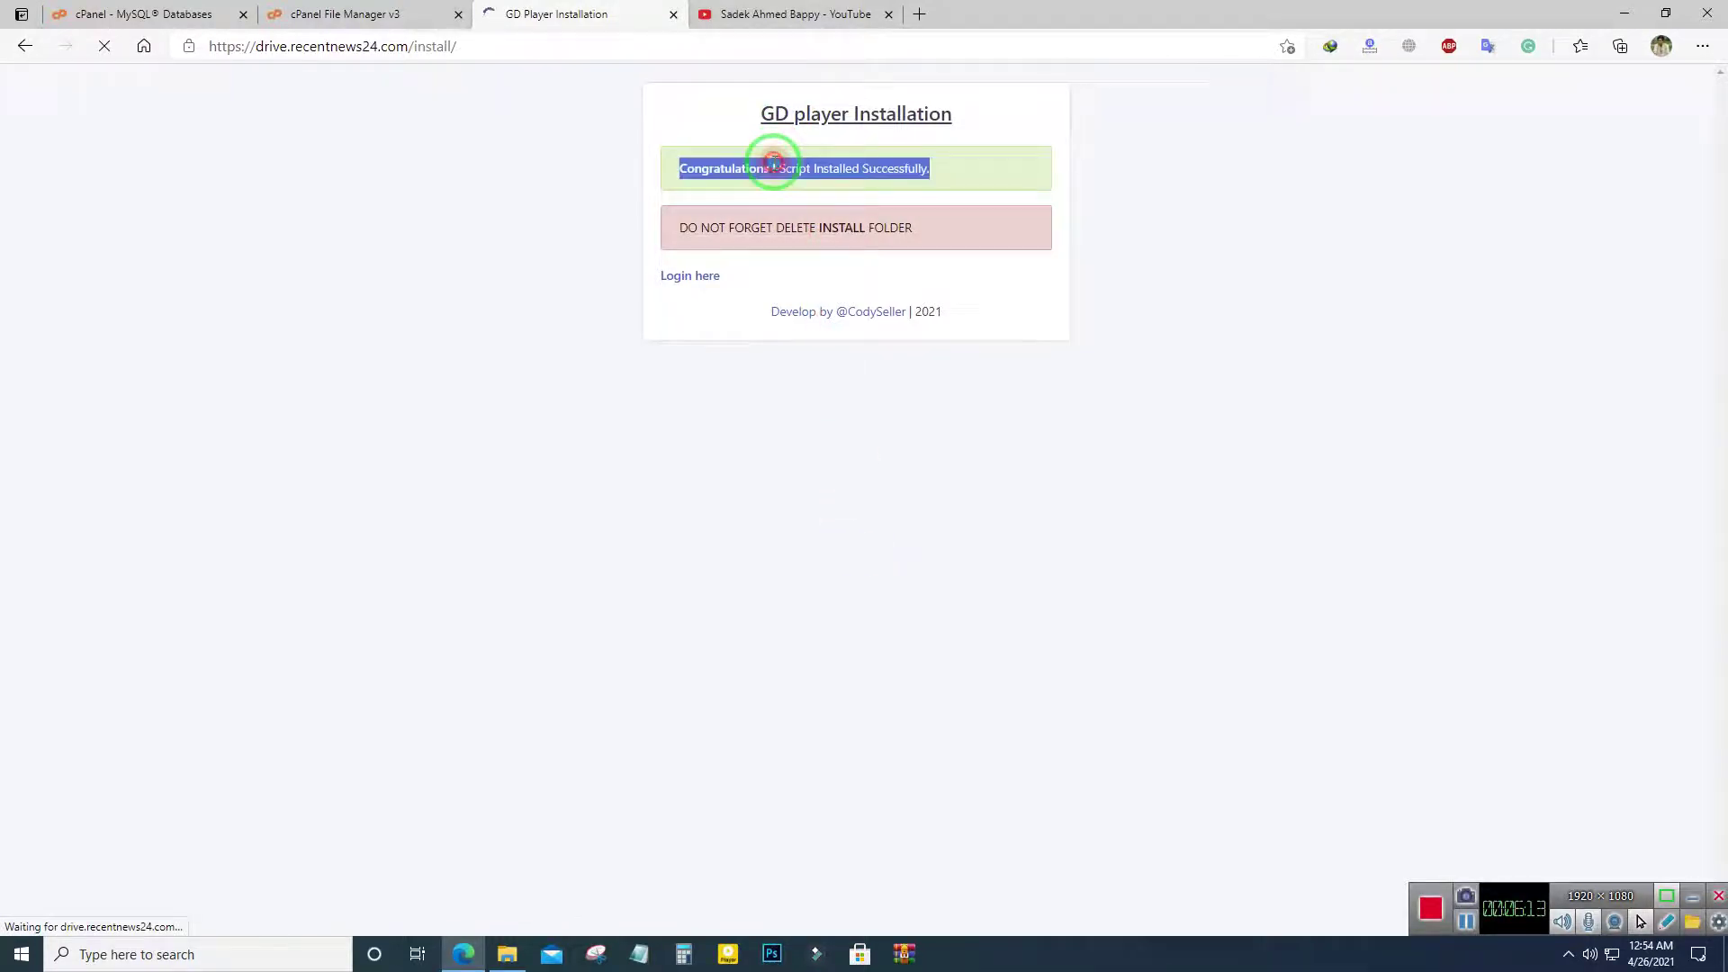
{"action": "left_click", "coordinate": [556, 50]}
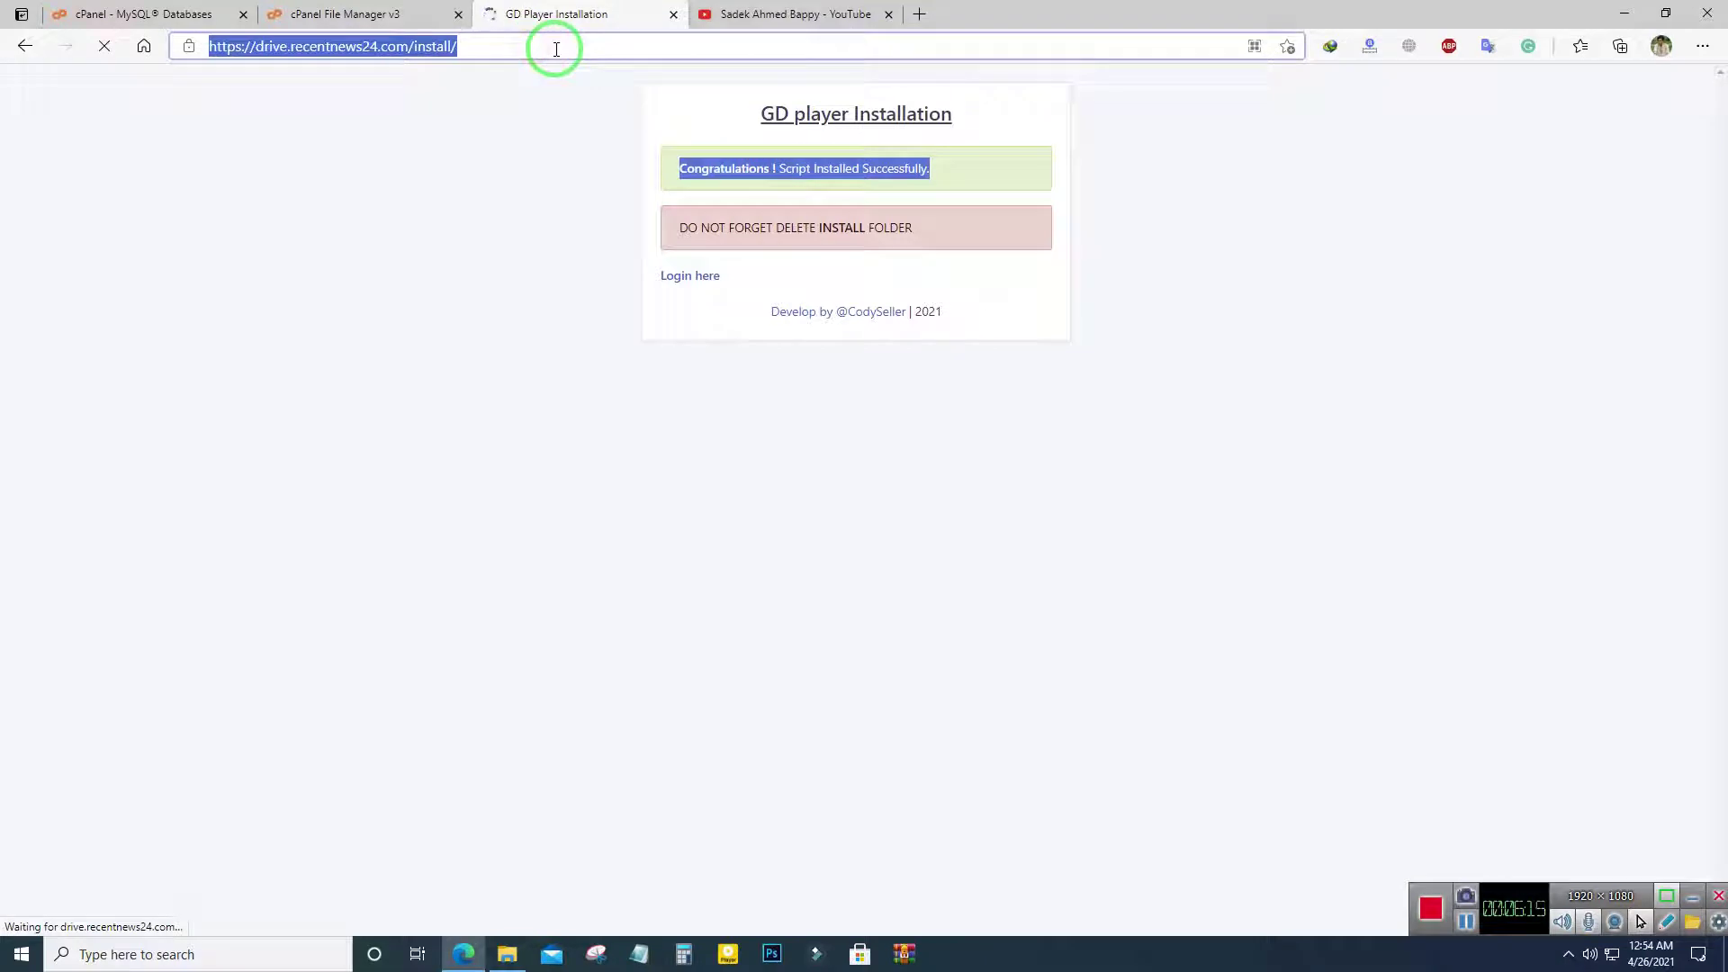
{"action": "left_click", "coordinate": [430, 46]}
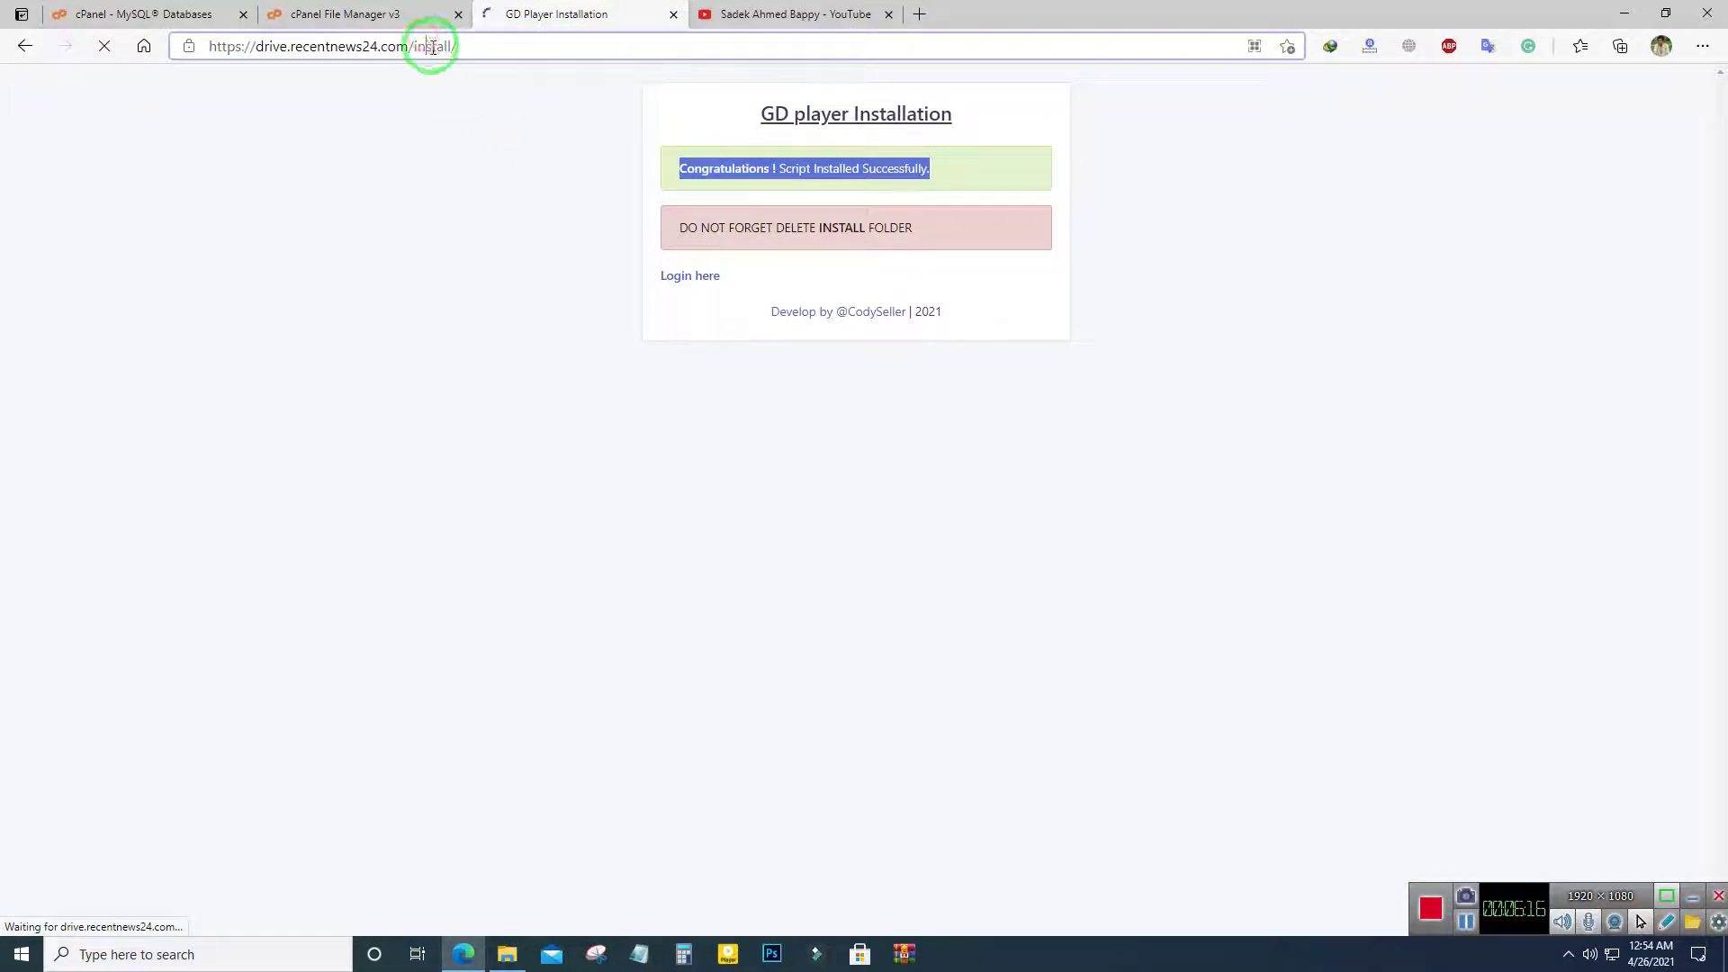
{"action": "left_click", "coordinate": [383, 13]}
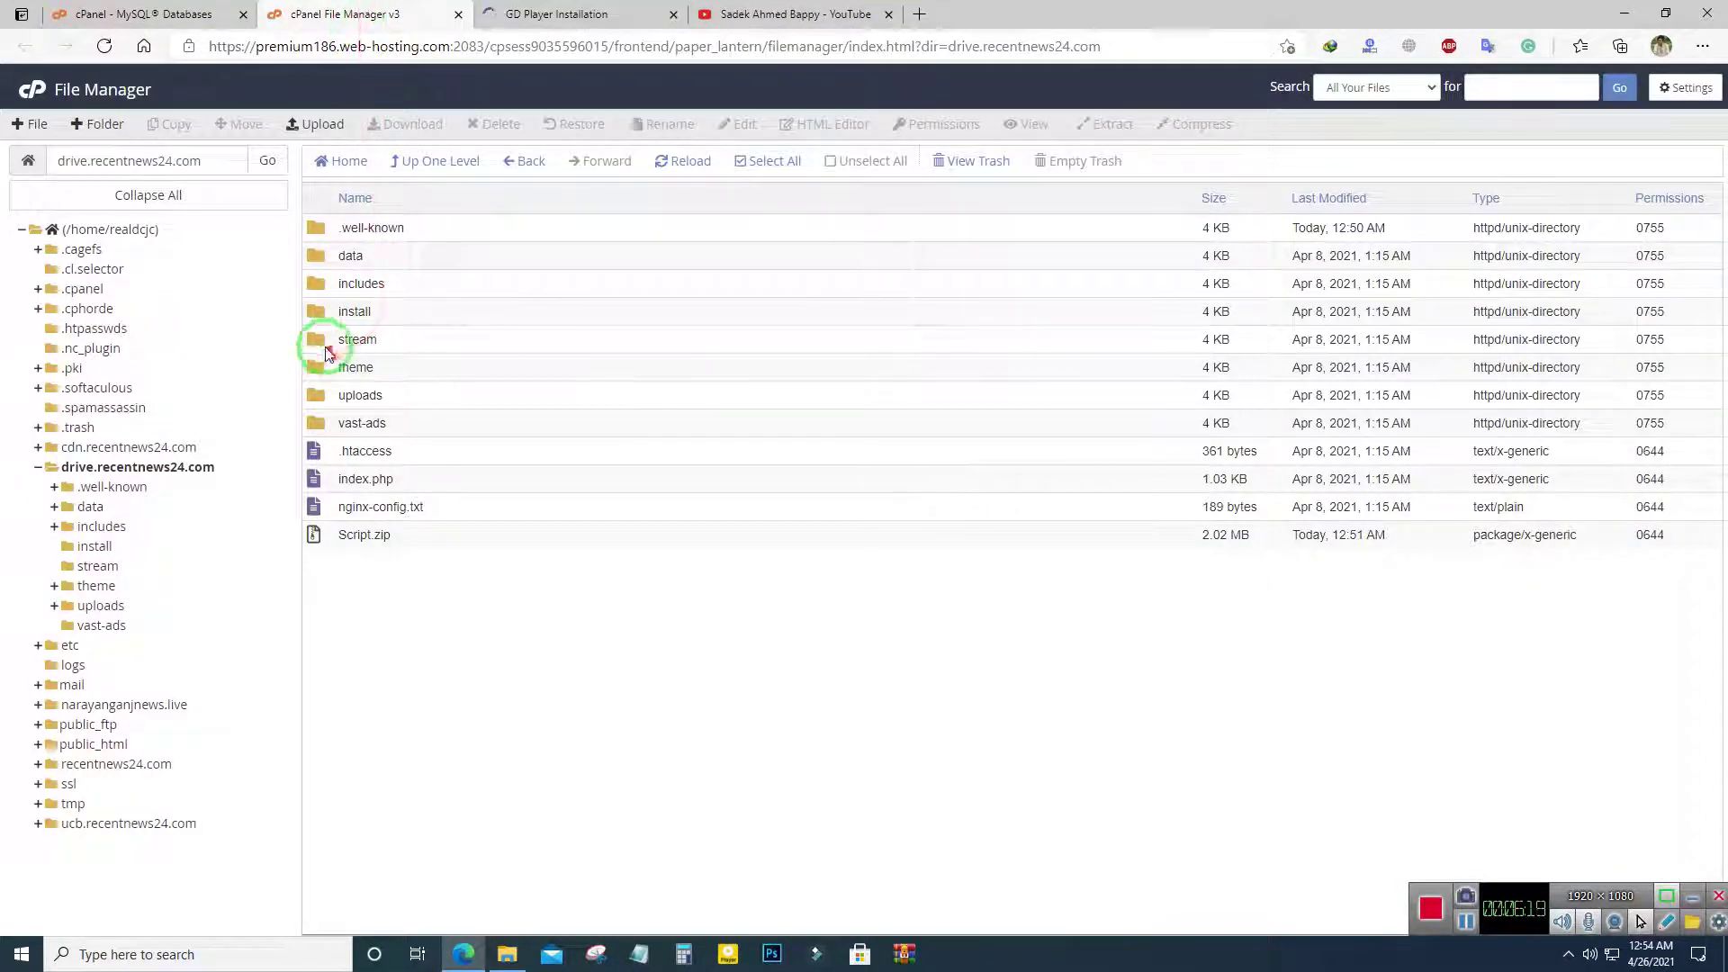
- Move the install folder to the trash and take the site's base address
{"action": "left_click", "coordinate": [314, 322]}
{"action": "left_click", "coordinate": [474, 126]}
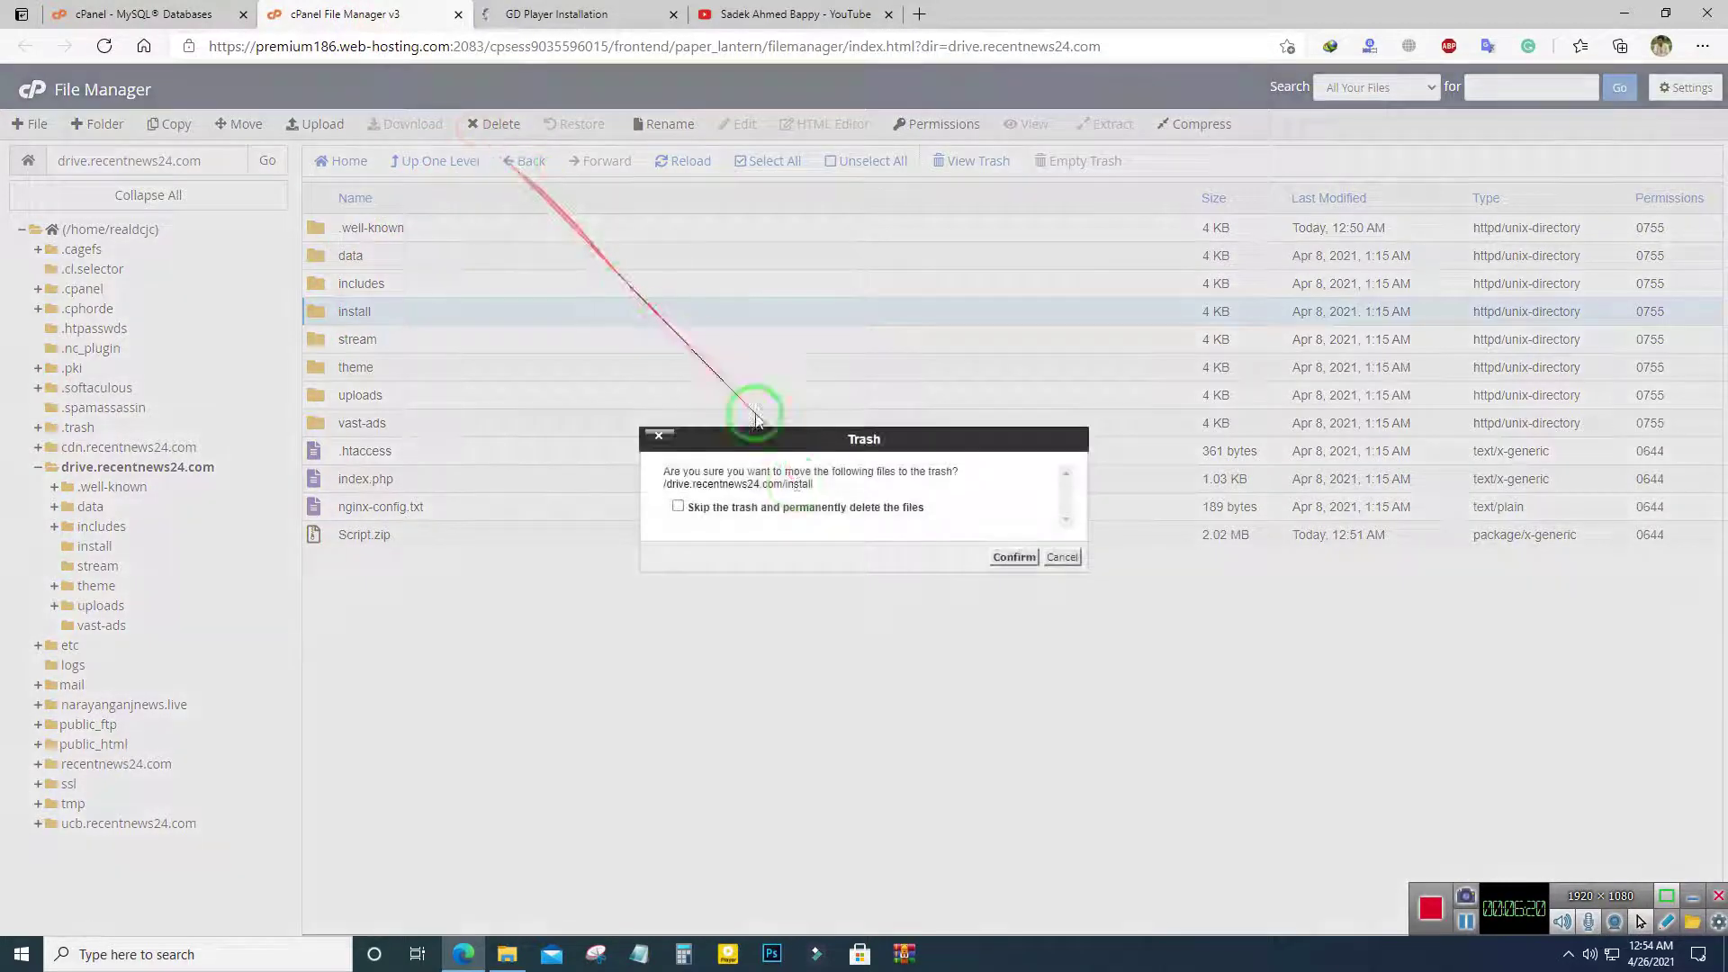
{"action": "left_click", "coordinate": [1011, 557]}
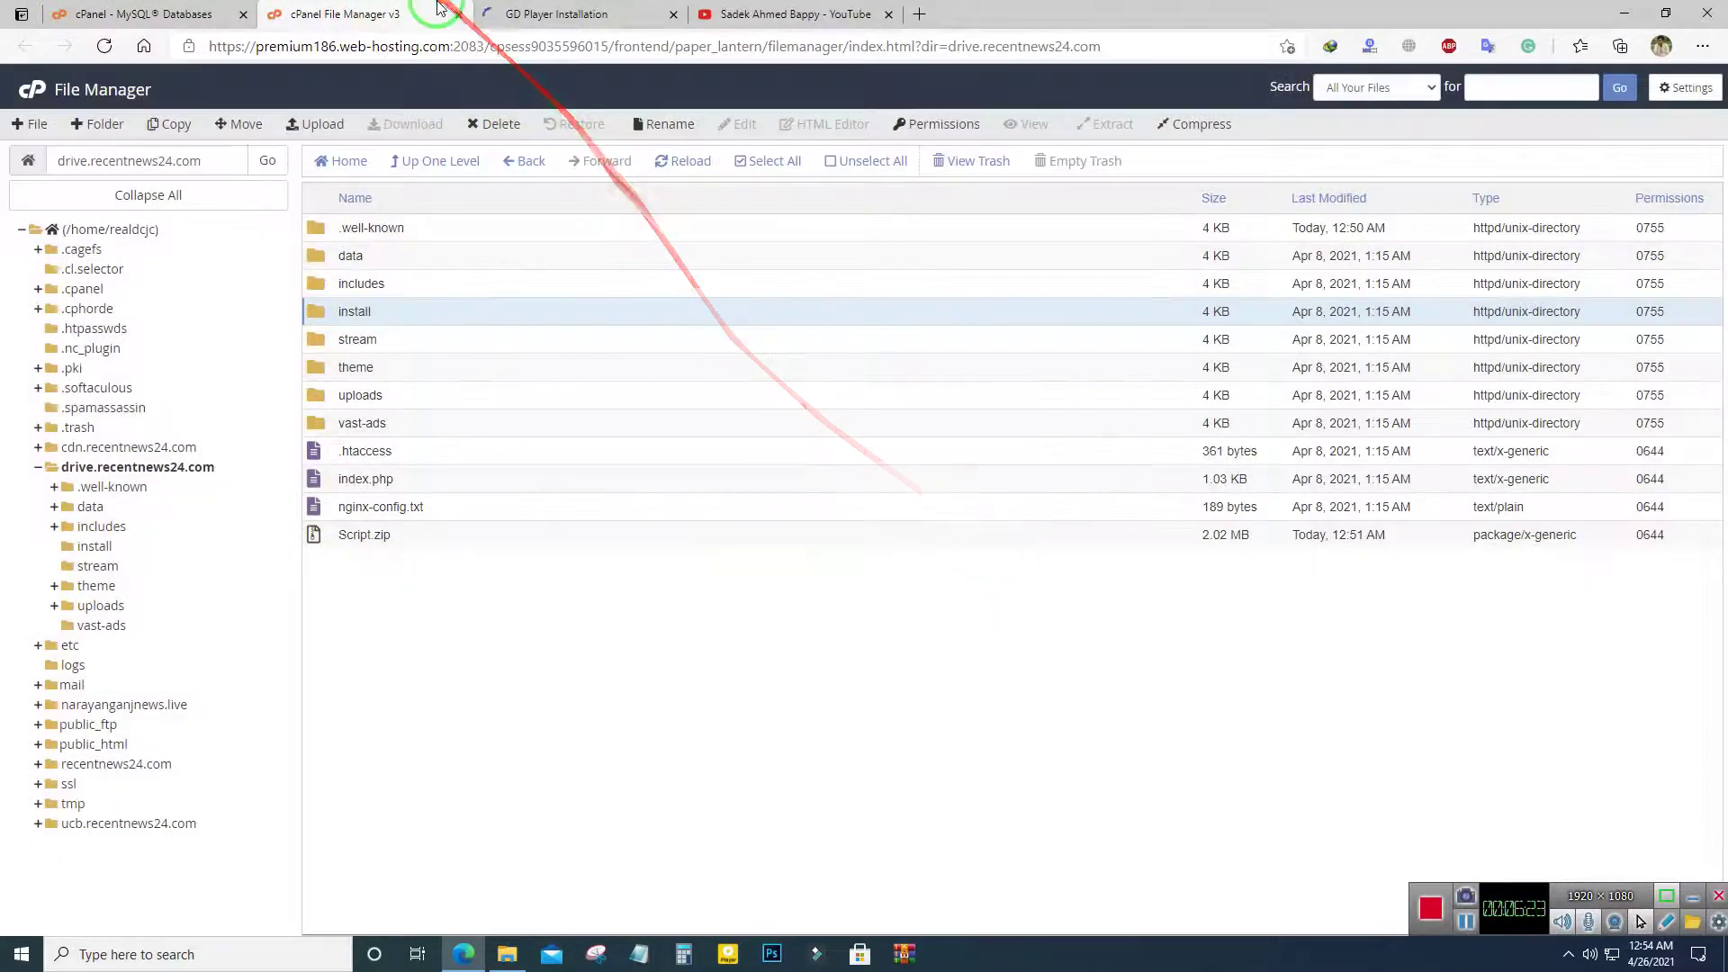
{"action": "left_click", "coordinate": [513, 7]}
{"action": "left_click_drag", "start_coordinate": [413, 51], "coordinate": [804, 11]}
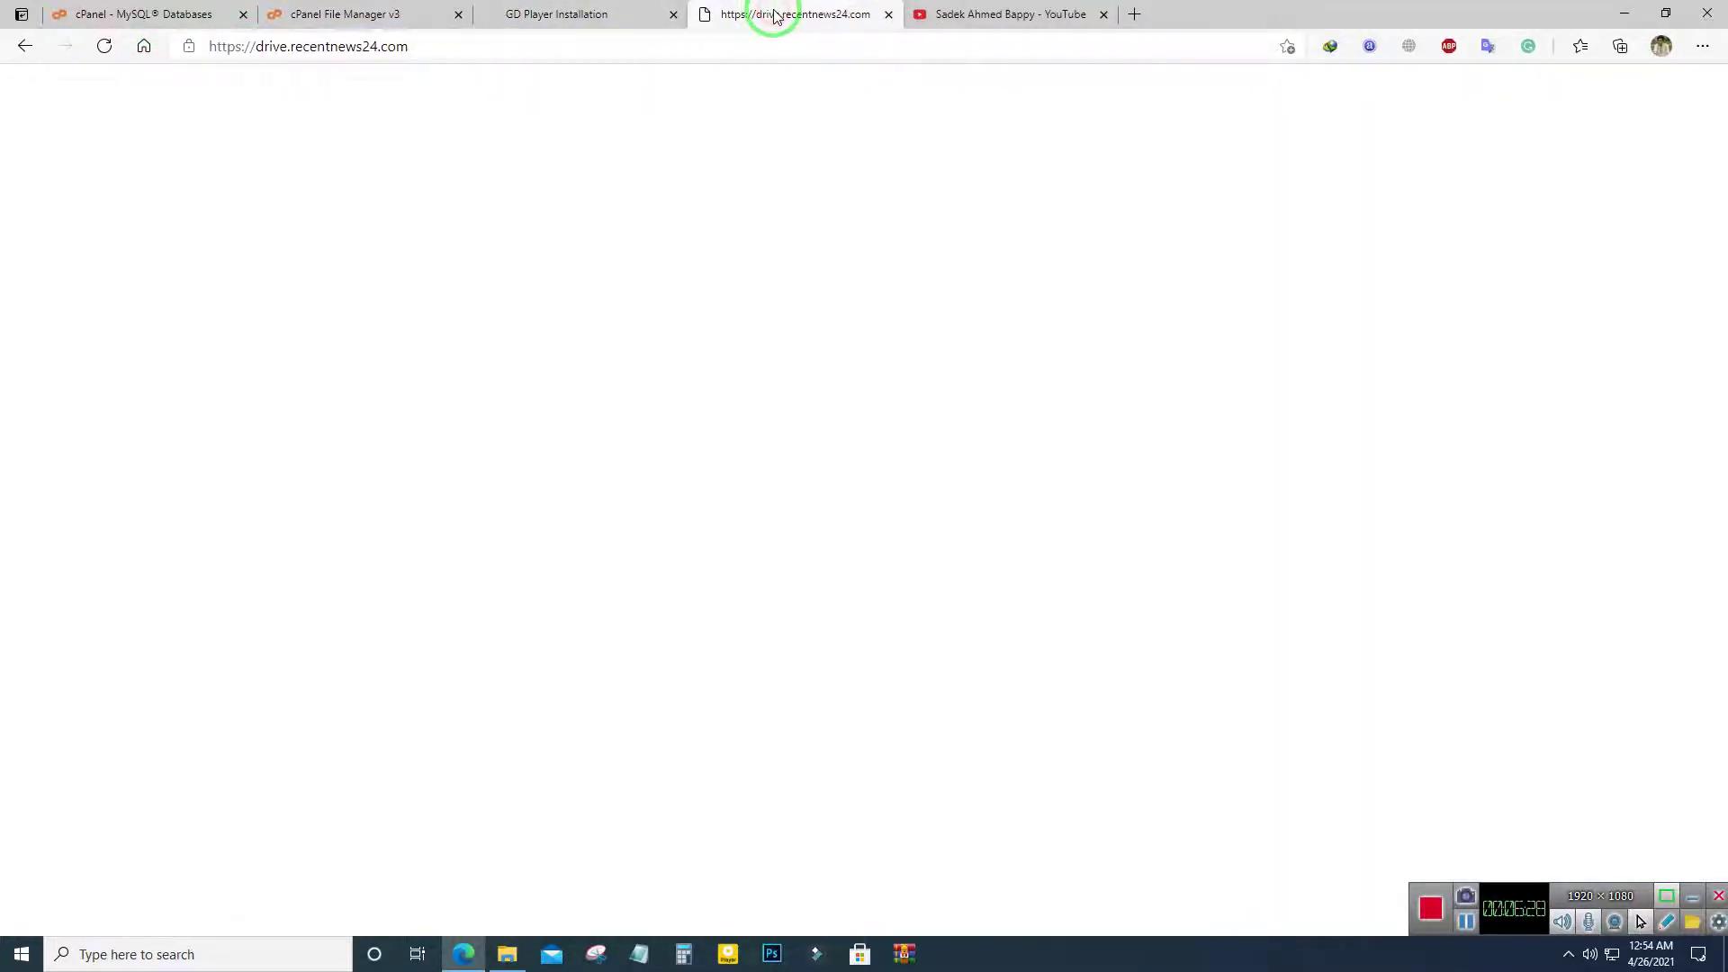
- Load the site's /admin address, which returns 404 page not found
{"action": "left_click", "coordinate": [538, 54]}
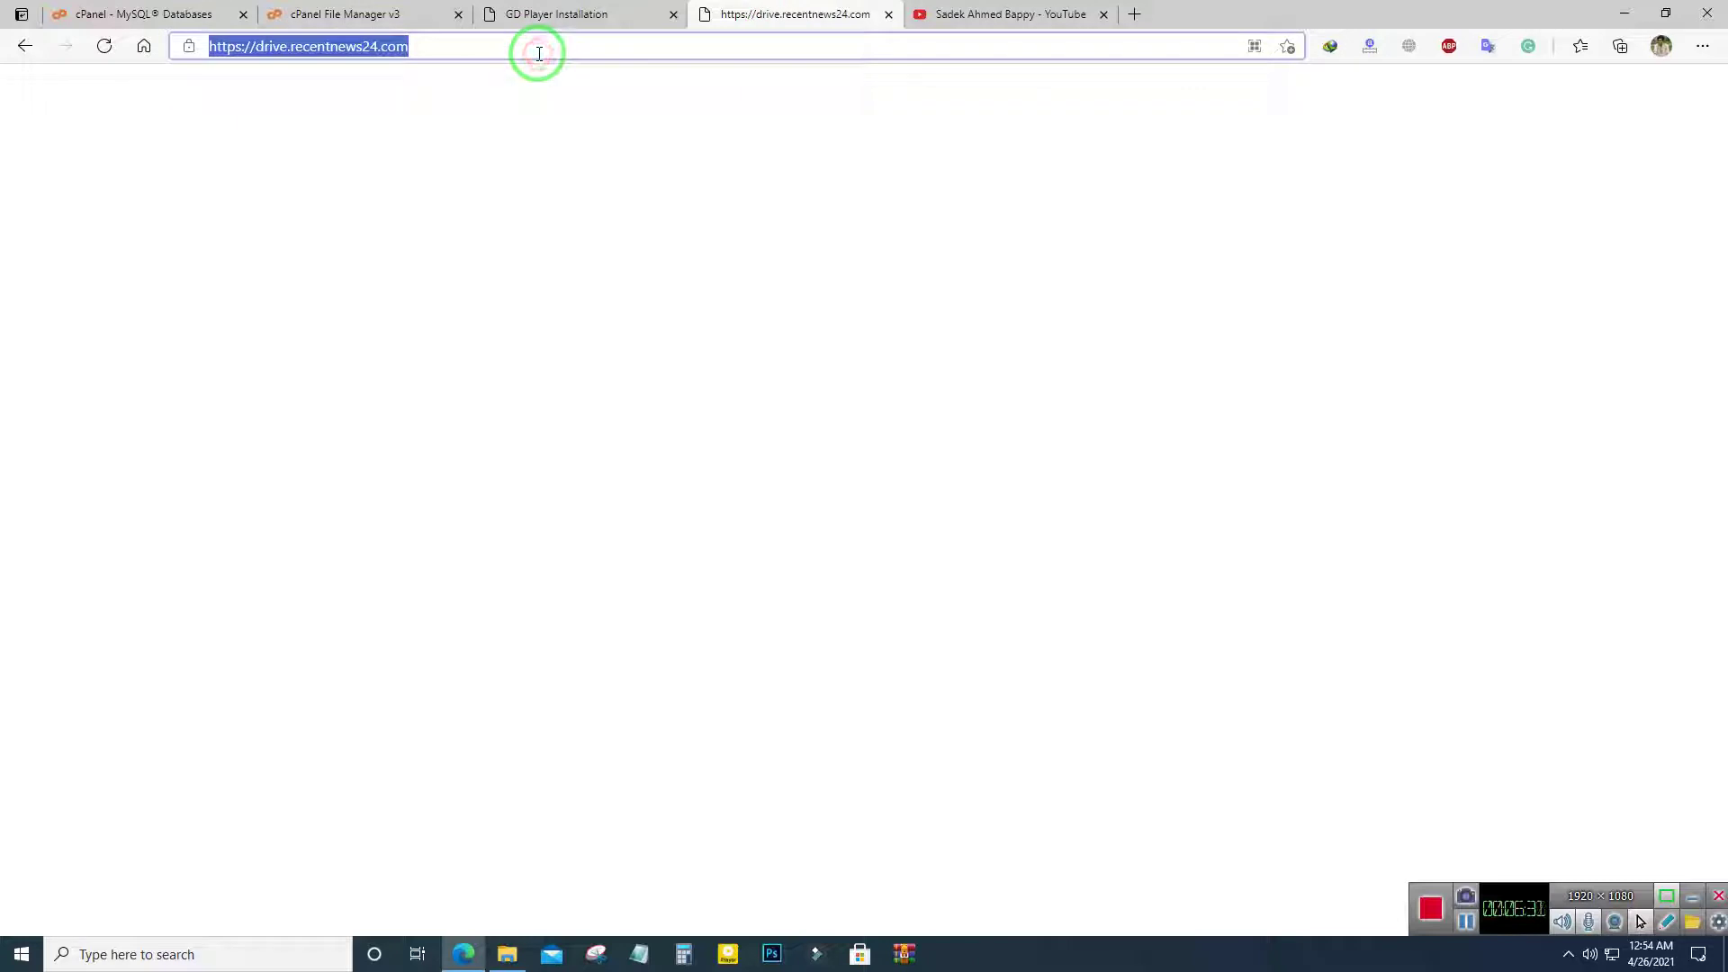
{"action": "left_click", "coordinate": [620, 53]}
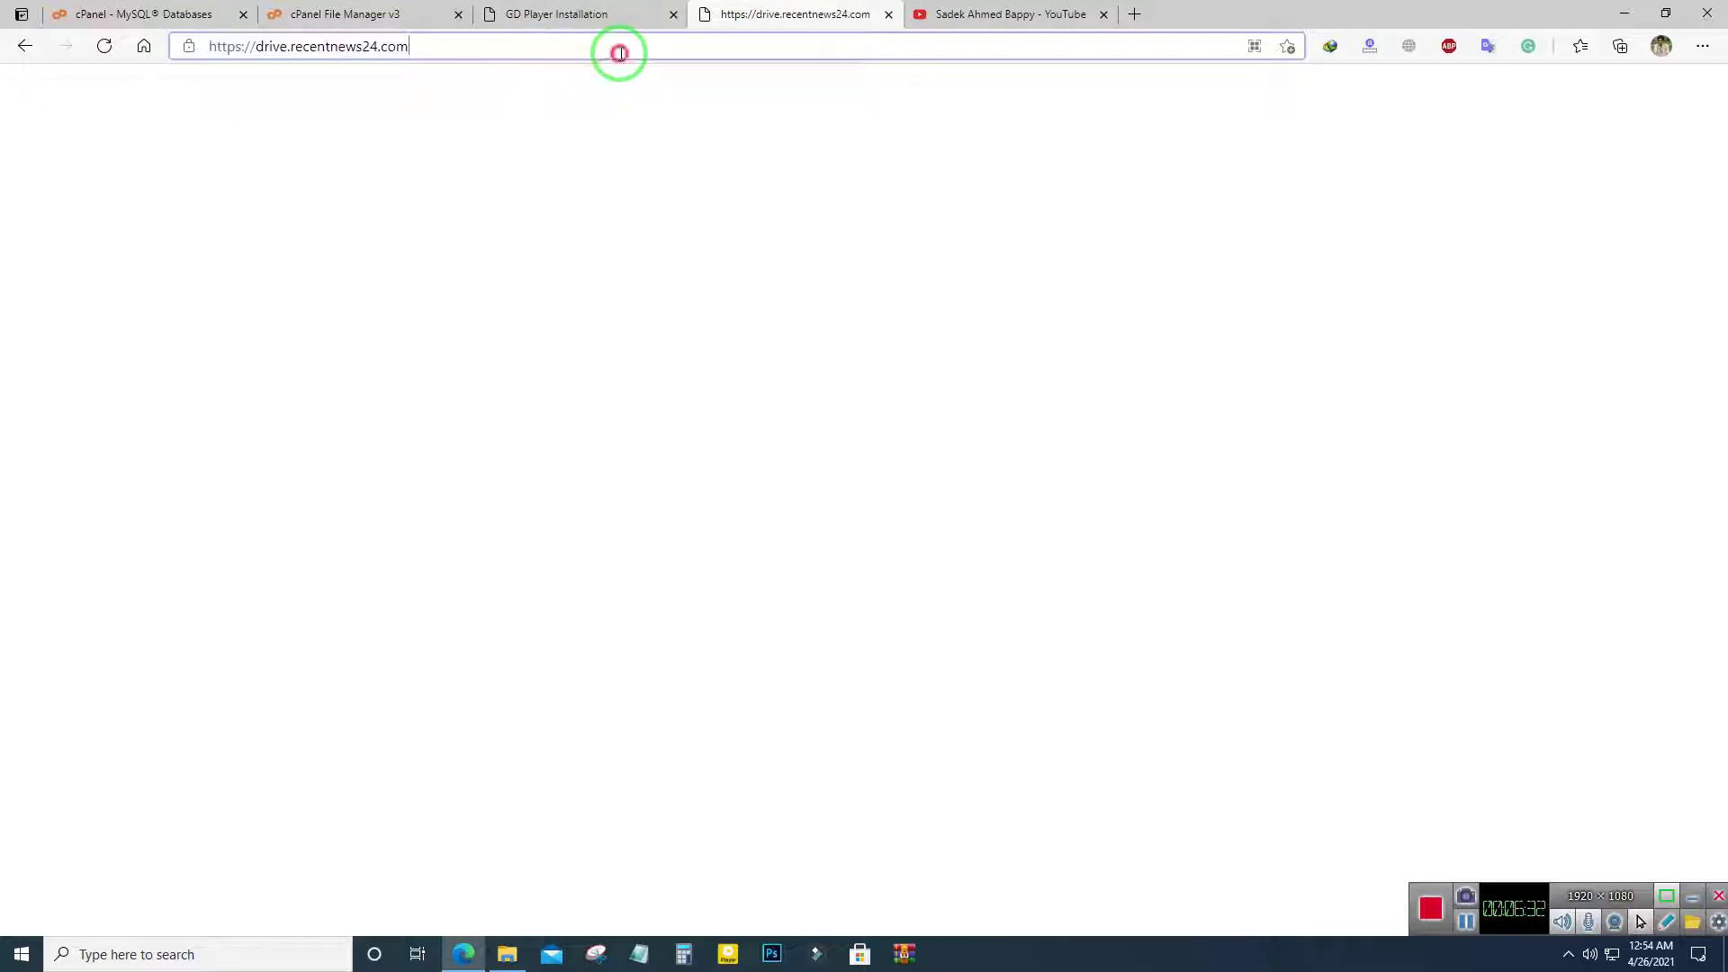
{"action": "type", "text": "/admin"}
{"action": "key", "text": "Return"}
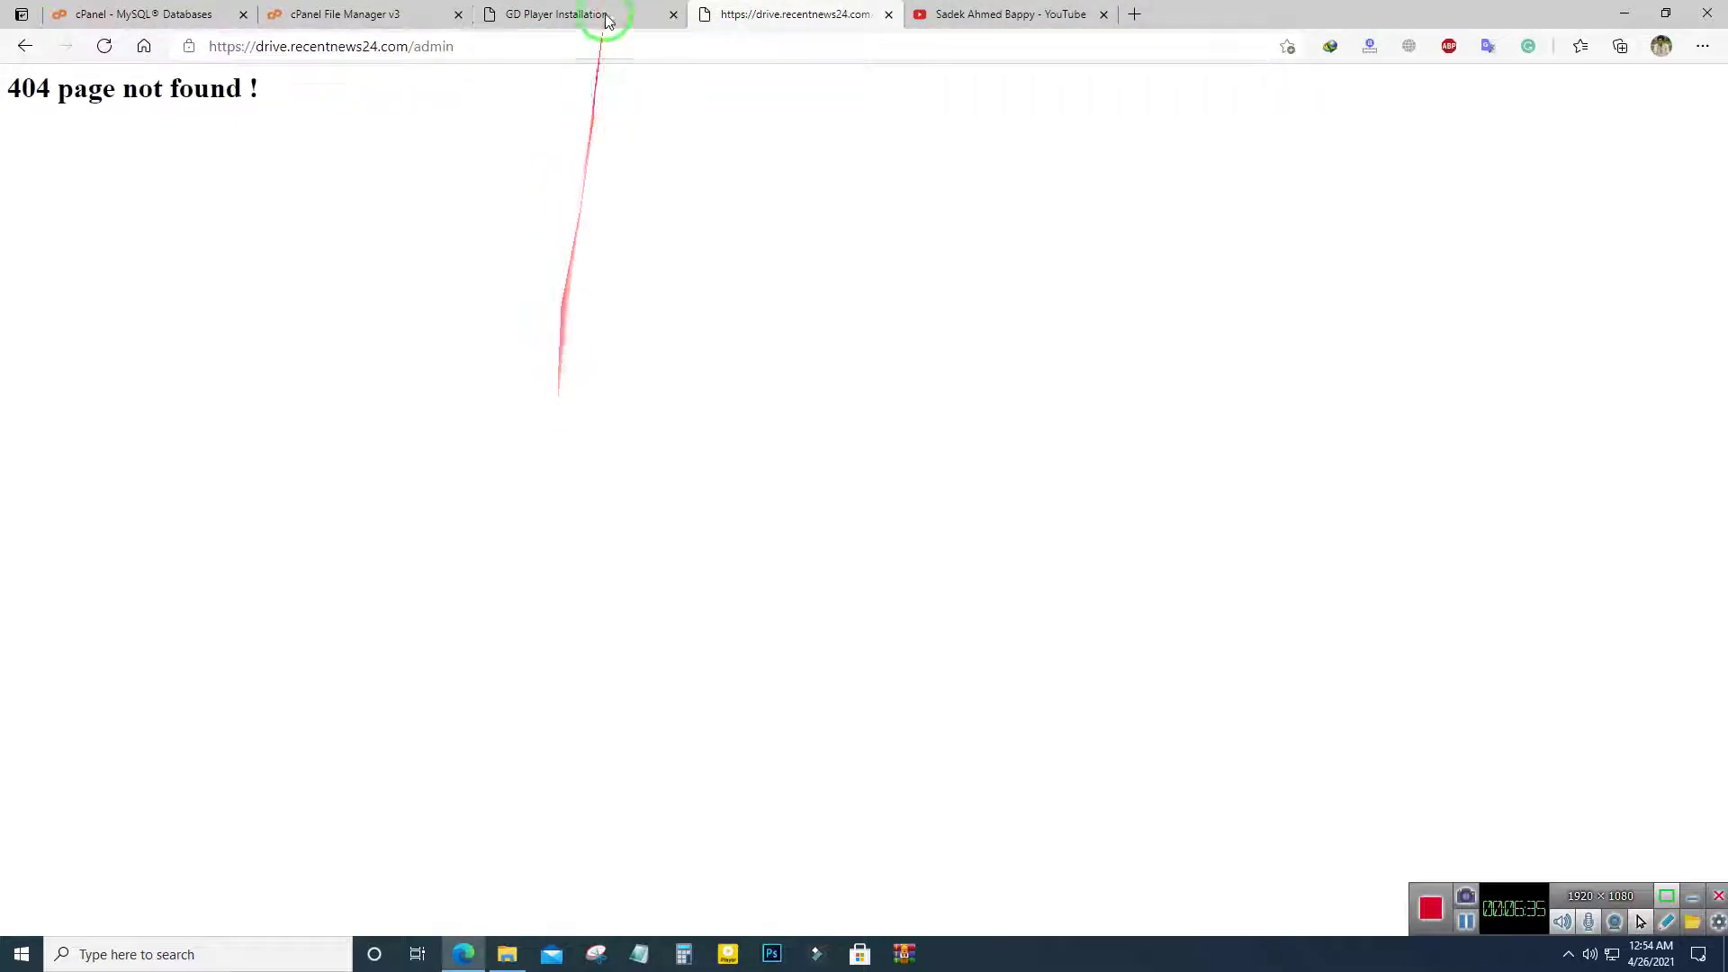
{"action": "left_click", "coordinate": [609, 49]}
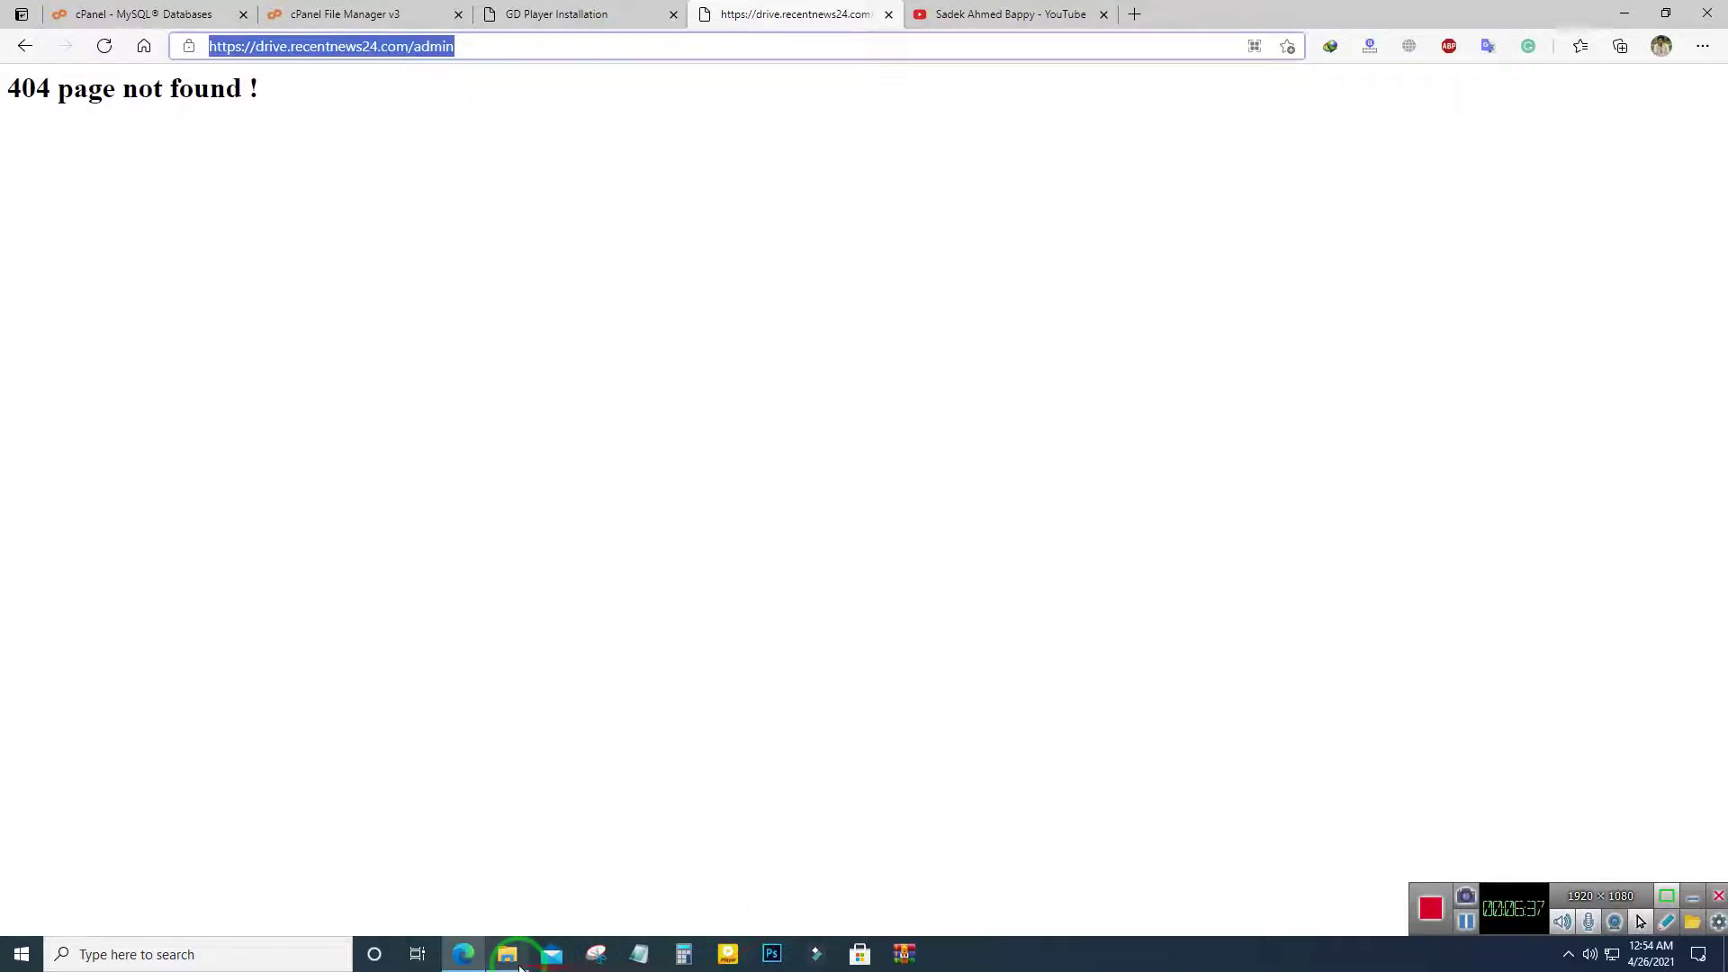
- Open Other information.txt from the gdplyr [v2.2] Documentation folder
{"action": "left_click", "coordinate": [518, 961]}
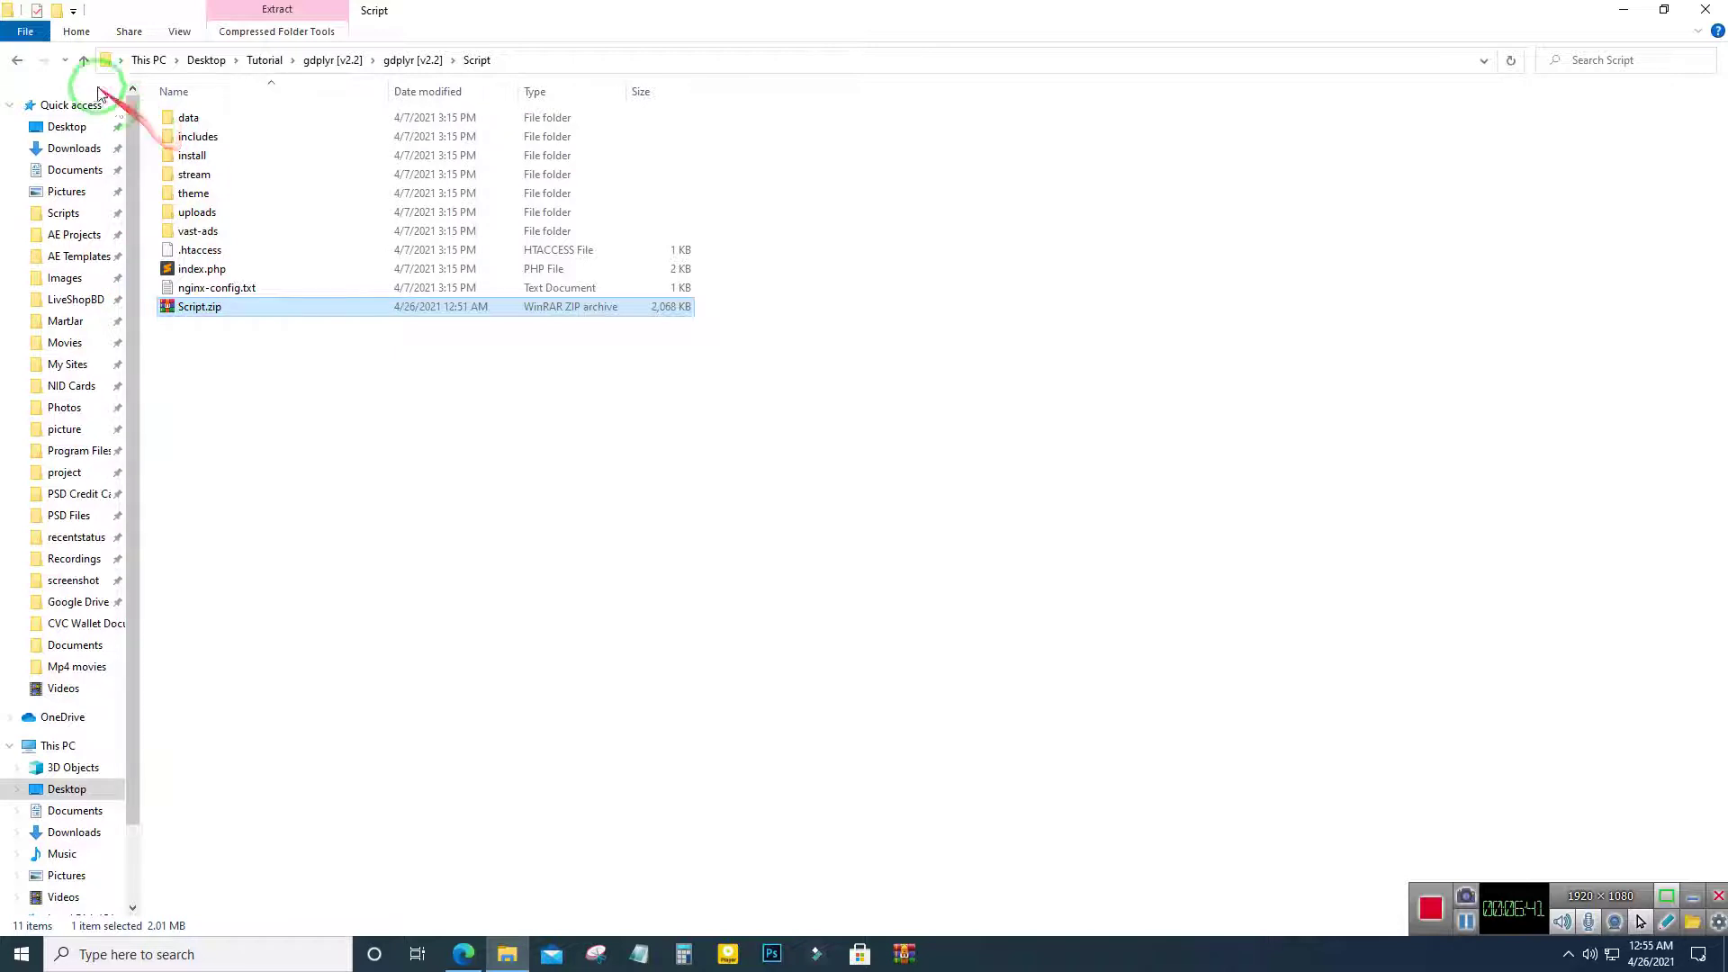
{"action": "left_click", "coordinate": [83, 61]}
{"action": "double_click", "coordinate": [212, 117]}
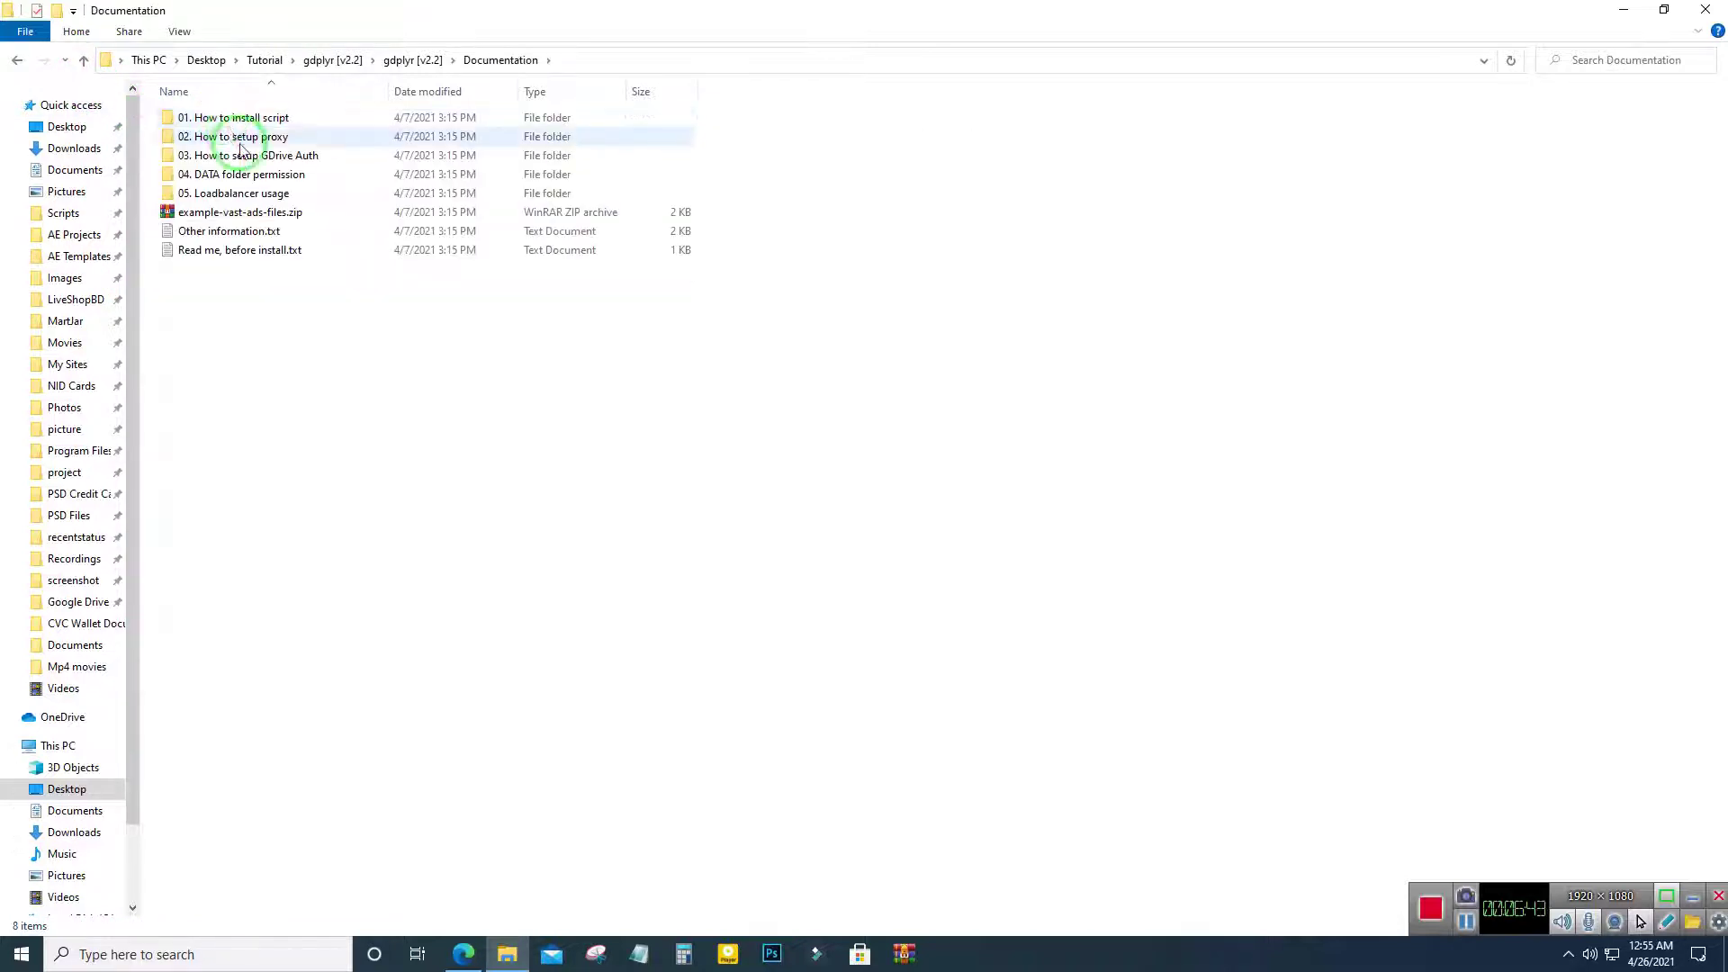
{"action": "double_click", "coordinate": [259, 232]}
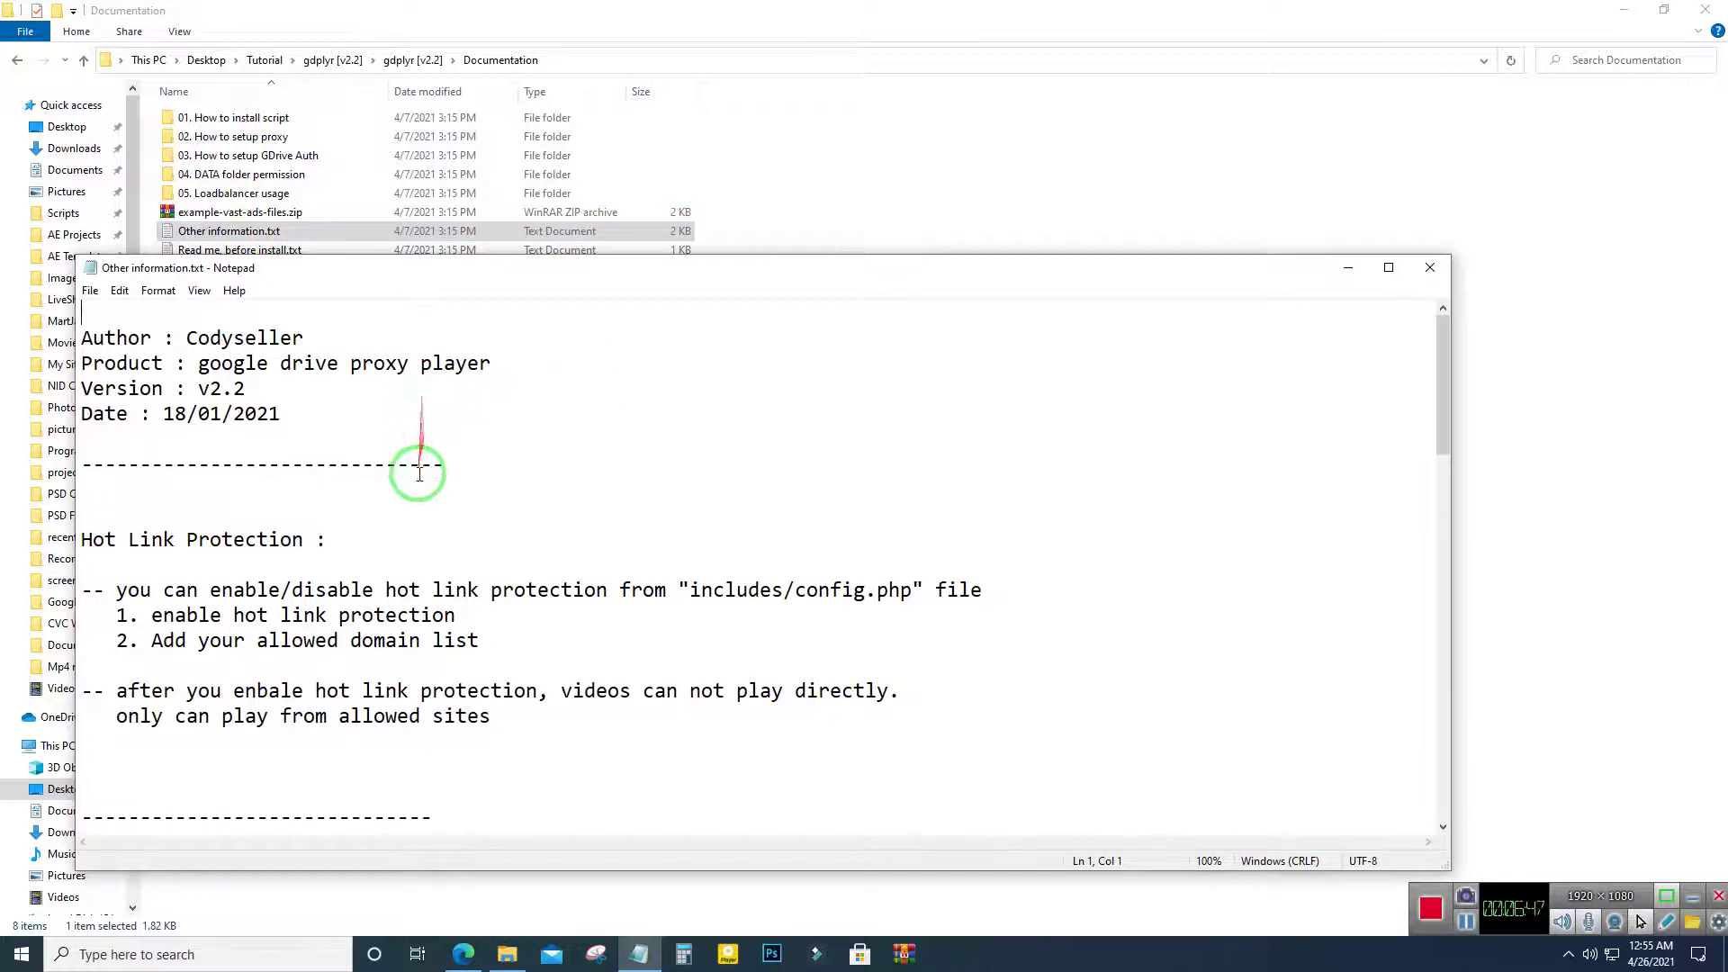
- Scroll through Other information.txt from hot link protection down to support
{"action": "scroll", "coordinate": [419, 474], "scroll_direction": "down", "scroll_amount": 3}
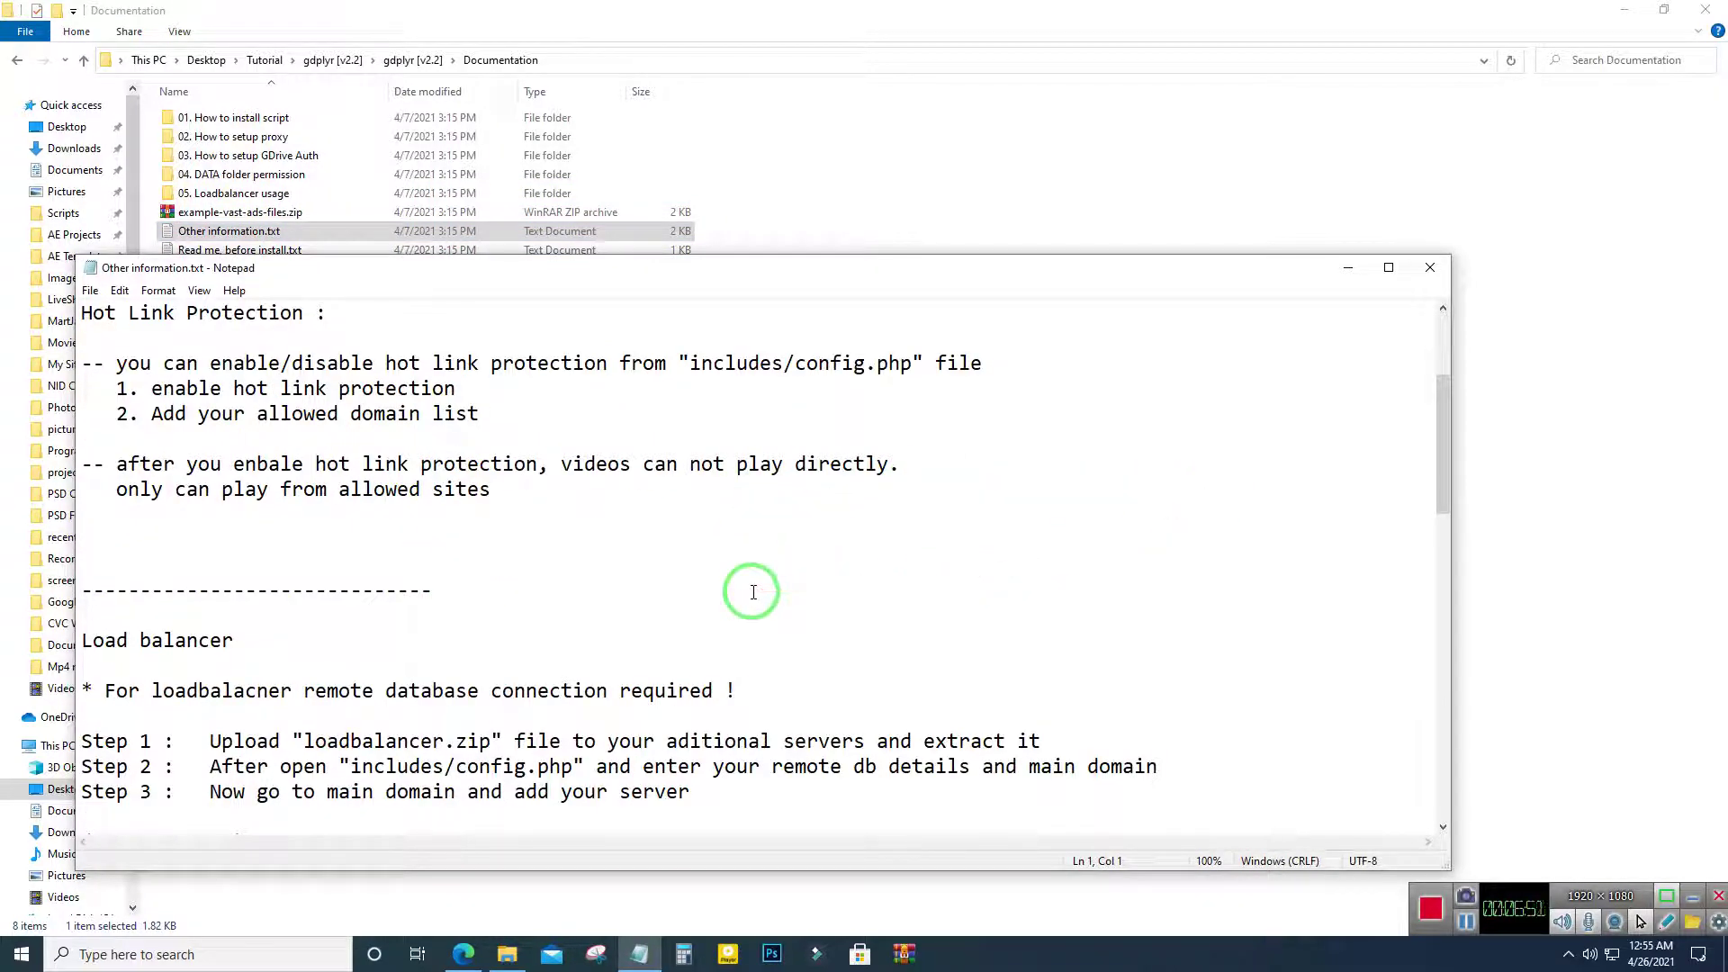
{"action": "scroll", "coordinate": [753, 592], "scroll_direction": "down", "scroll_amount": 11}
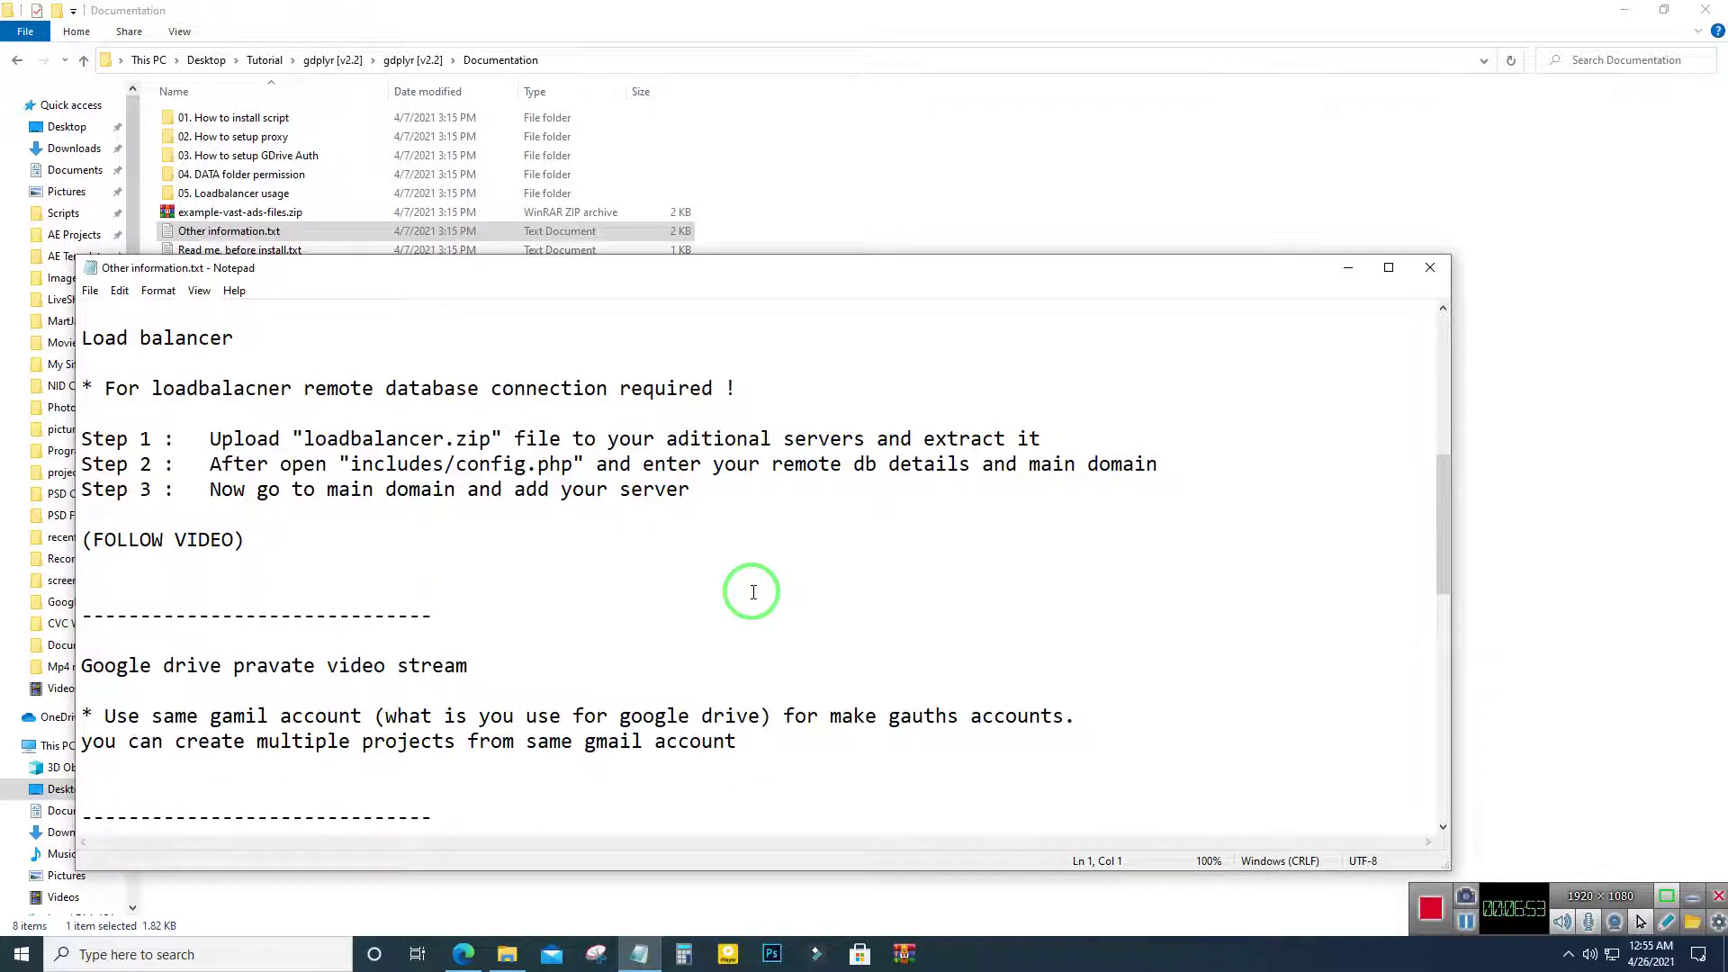
{"action": "scroll", "coordinate": [753, 592], "scroll_direction": "down", "scroll_amount": 4}
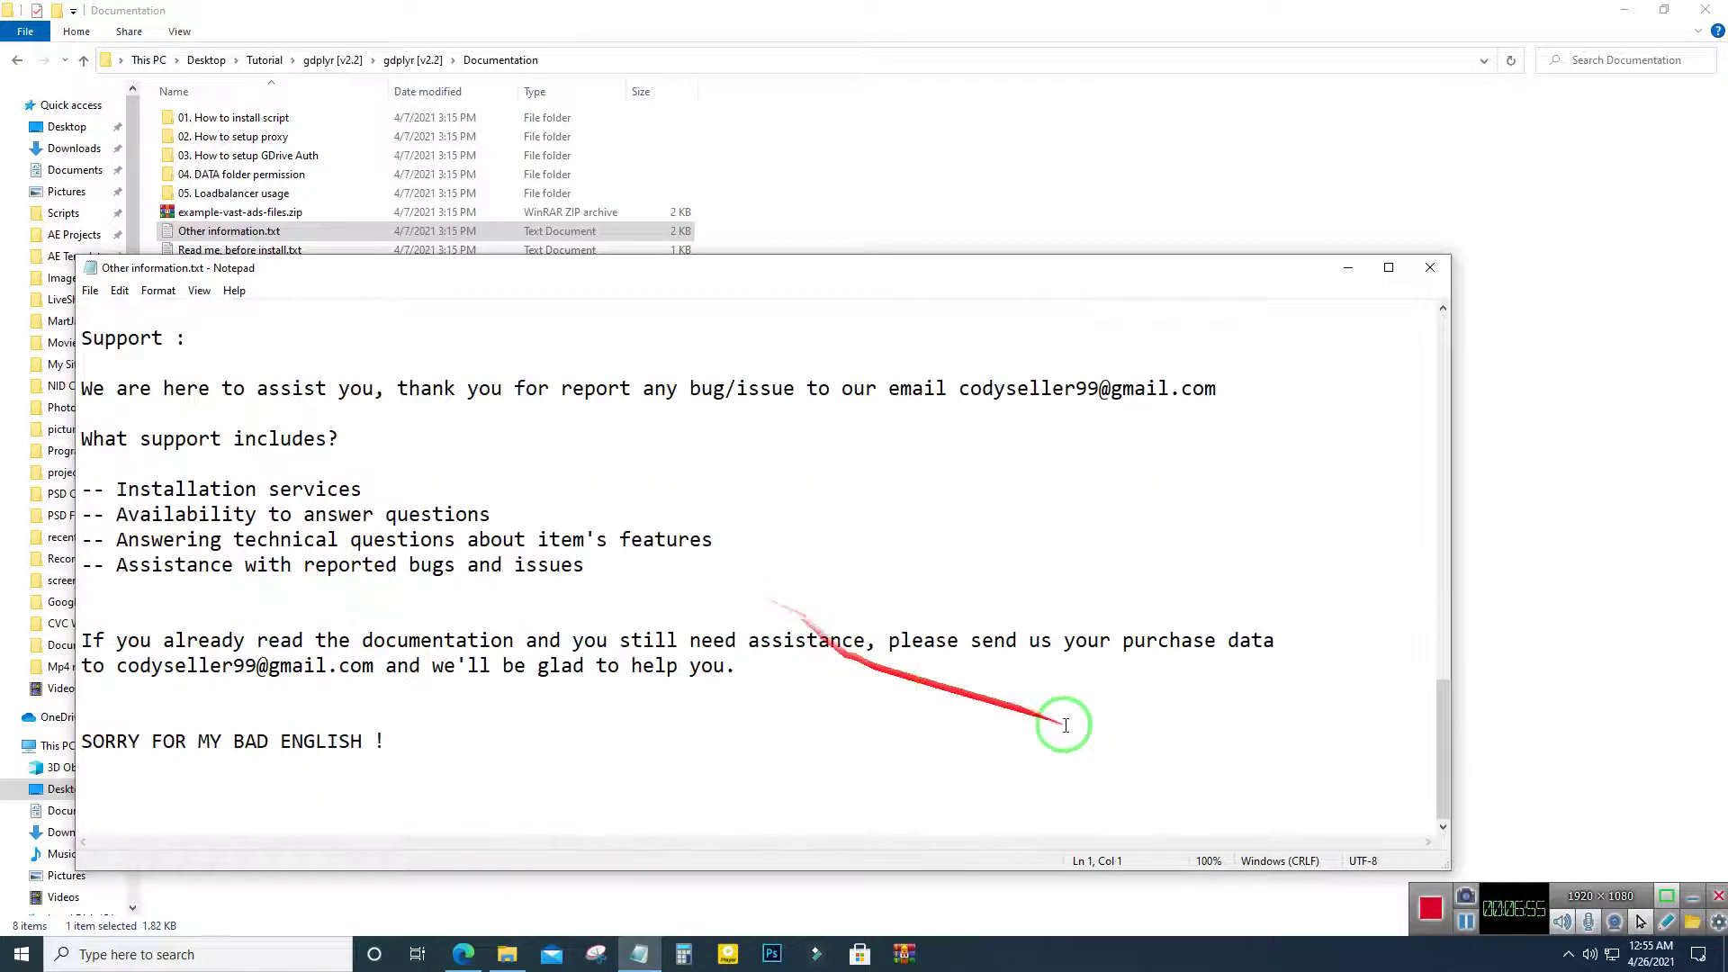
{"action": "scroll", "coordinate": [1433, 835], "scroll_direction": "up", "scroll_amount": 4}
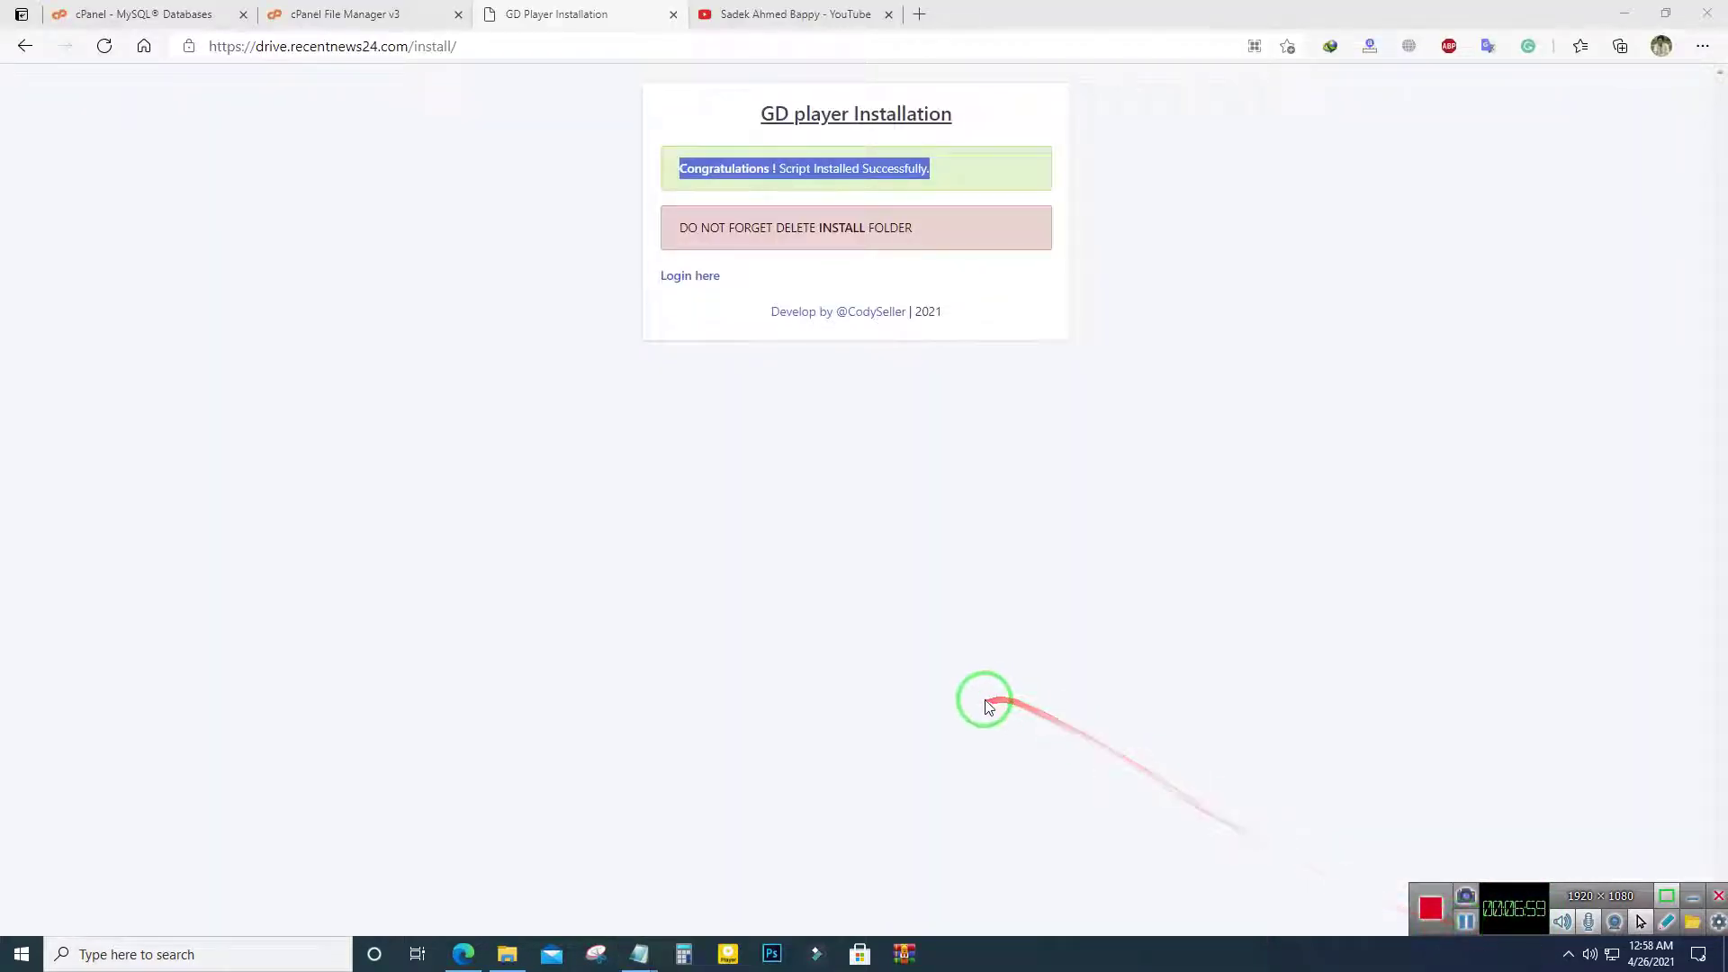
- Load the site root, then its /login admin page
{"action": "left_click", "coordinate": [413, 45]}
{"action": "key", "text": "shift+End"}
{"action": "key", "text": "BackSpace"}
{"action": "key", "text": "Return"}
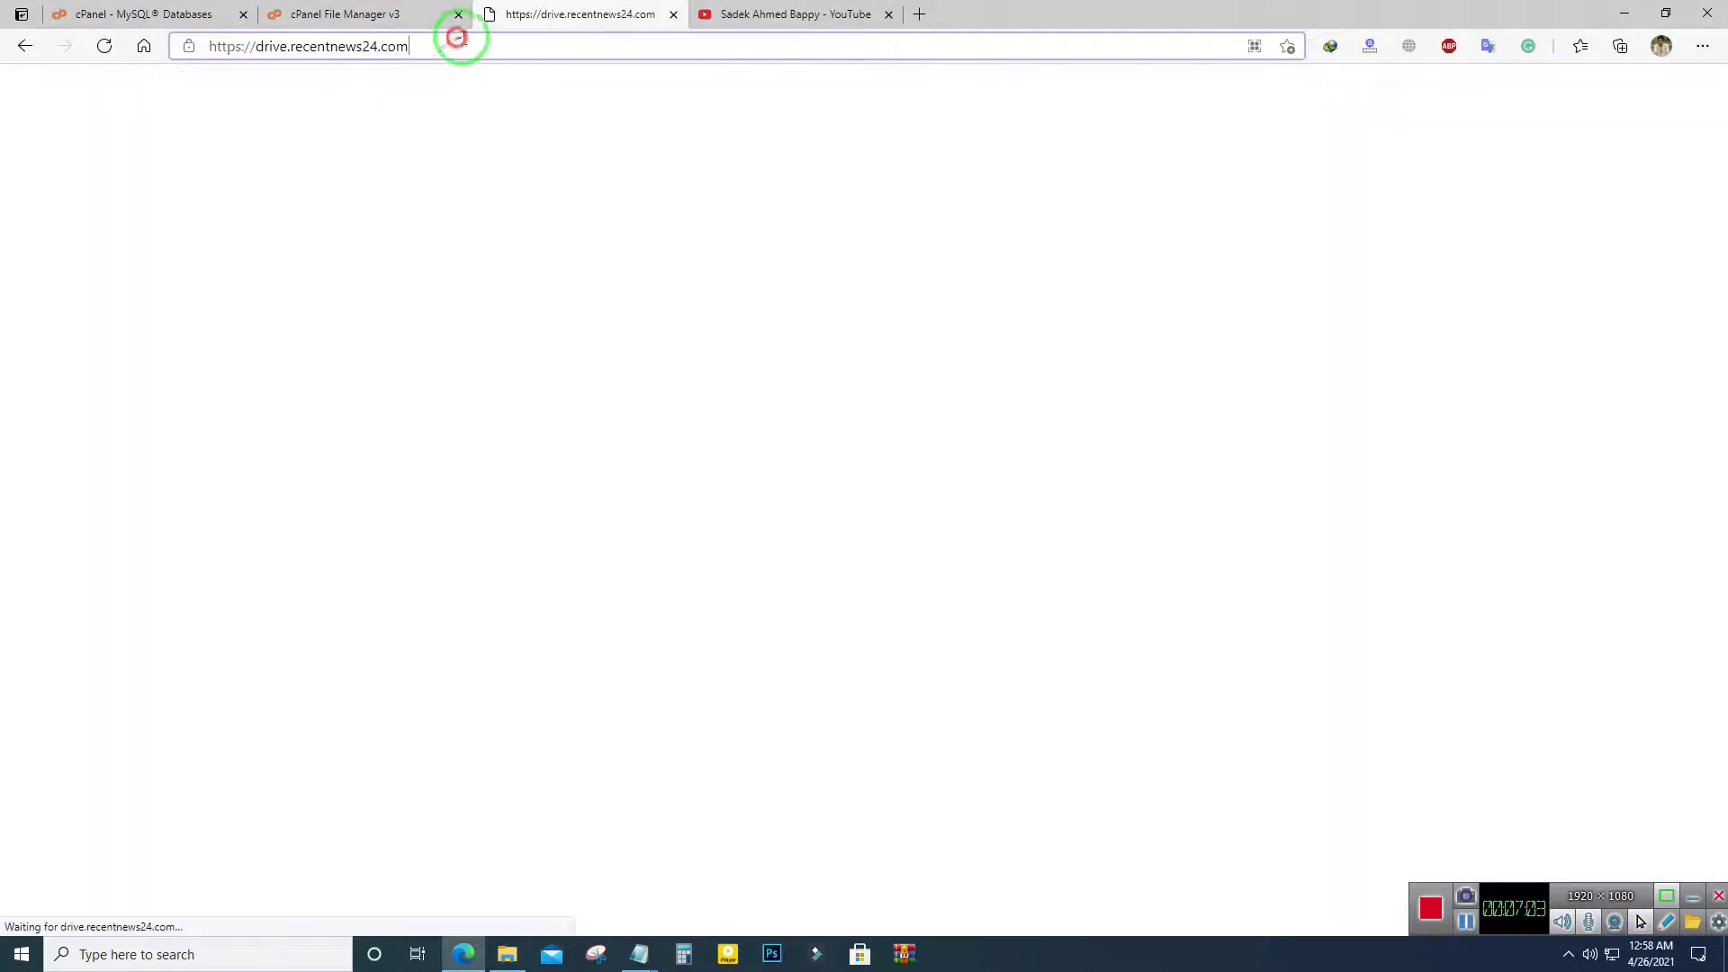
{"action": "left_click", "coordinate": [507, 45]}
{"action": "type", "text": "/"}
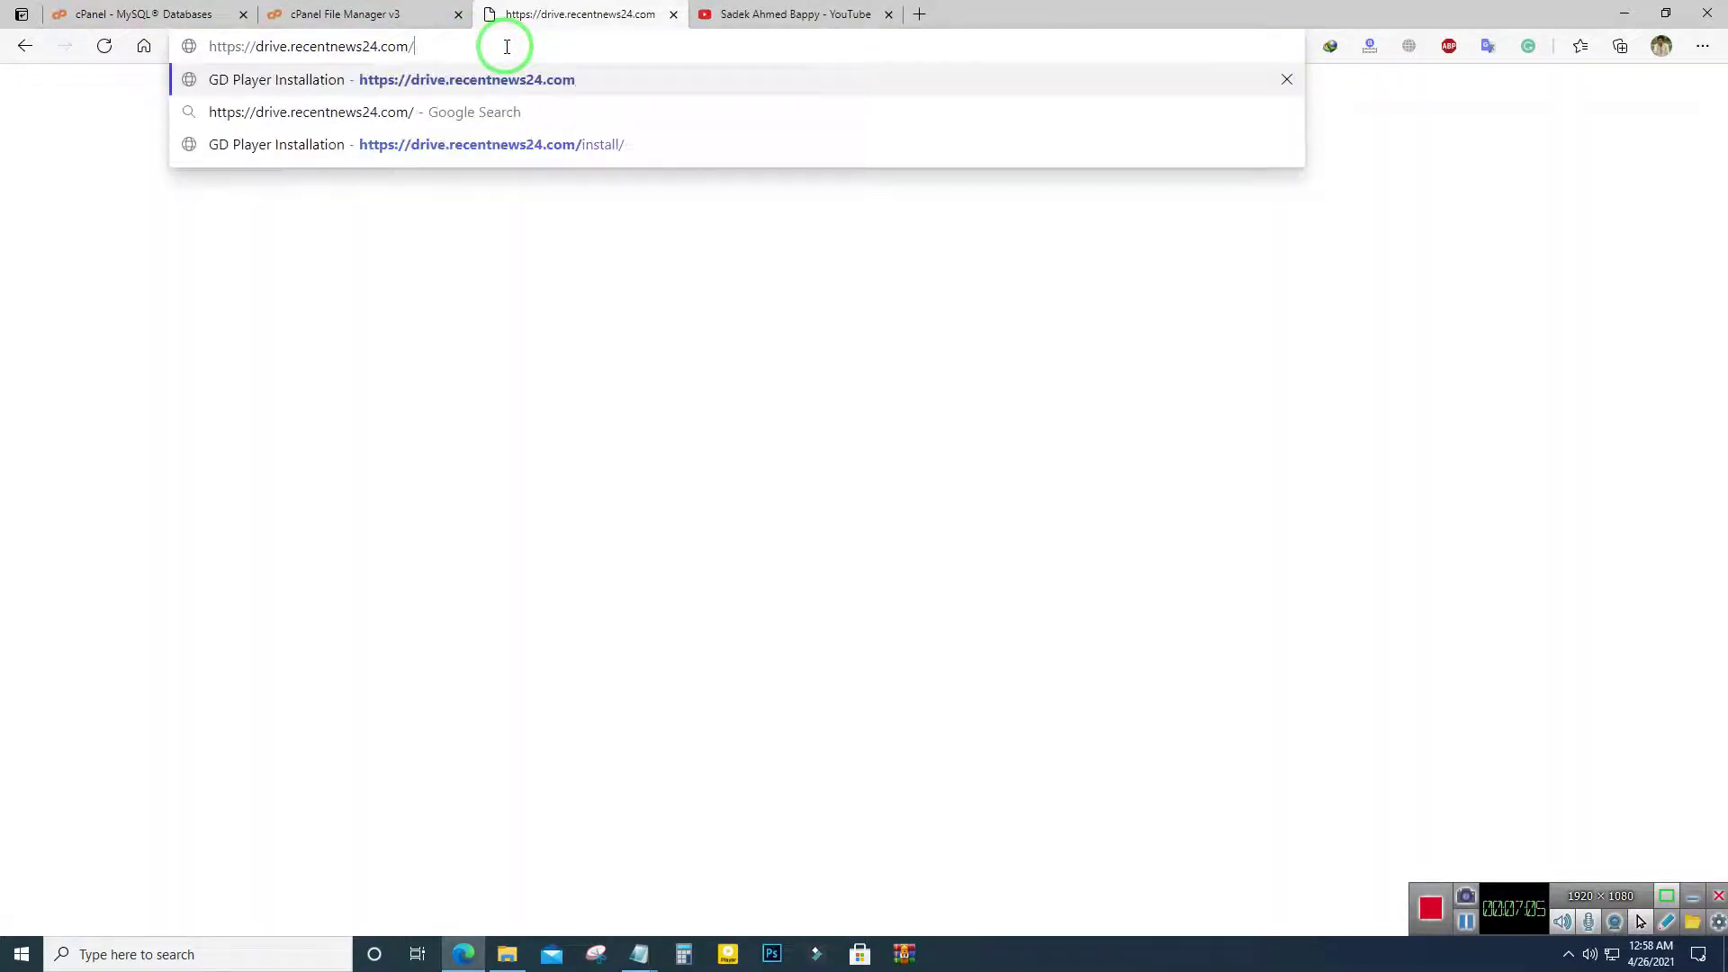
{"action": "type", "text": "login"}
{"action": "key", "text": "Return"}
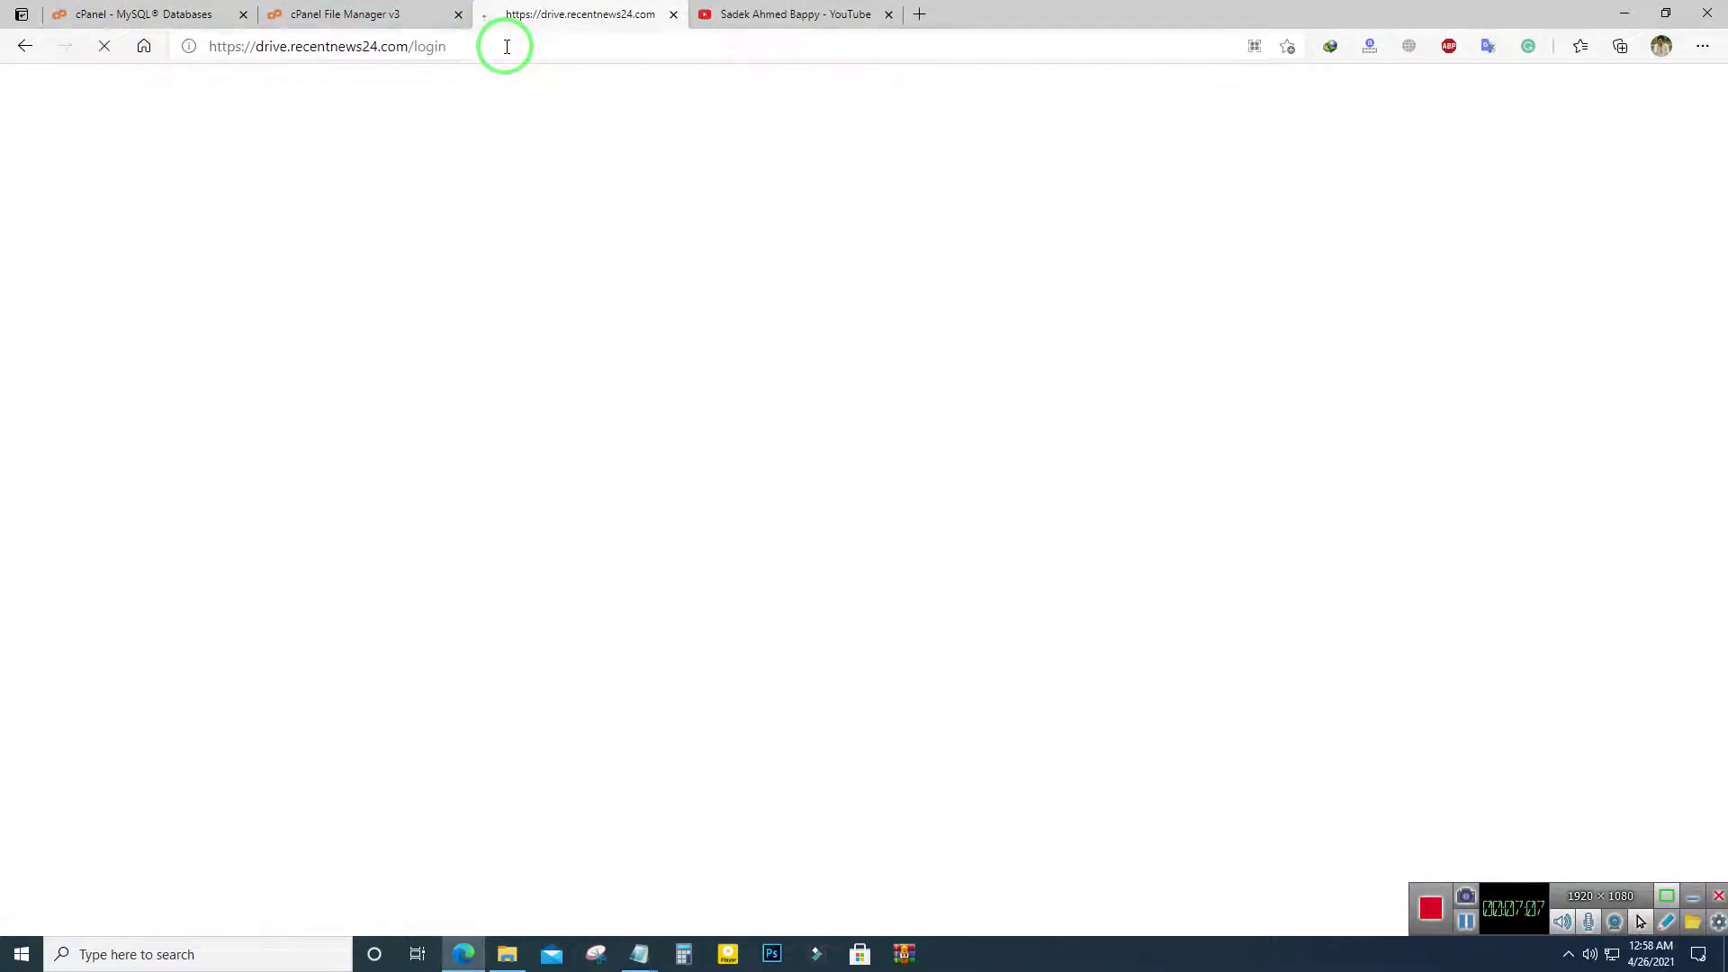
- Sign in to the GDPlyr admin dashboard with the admin credentials
{"action": "left_click", "coordinate": [753, 306]}
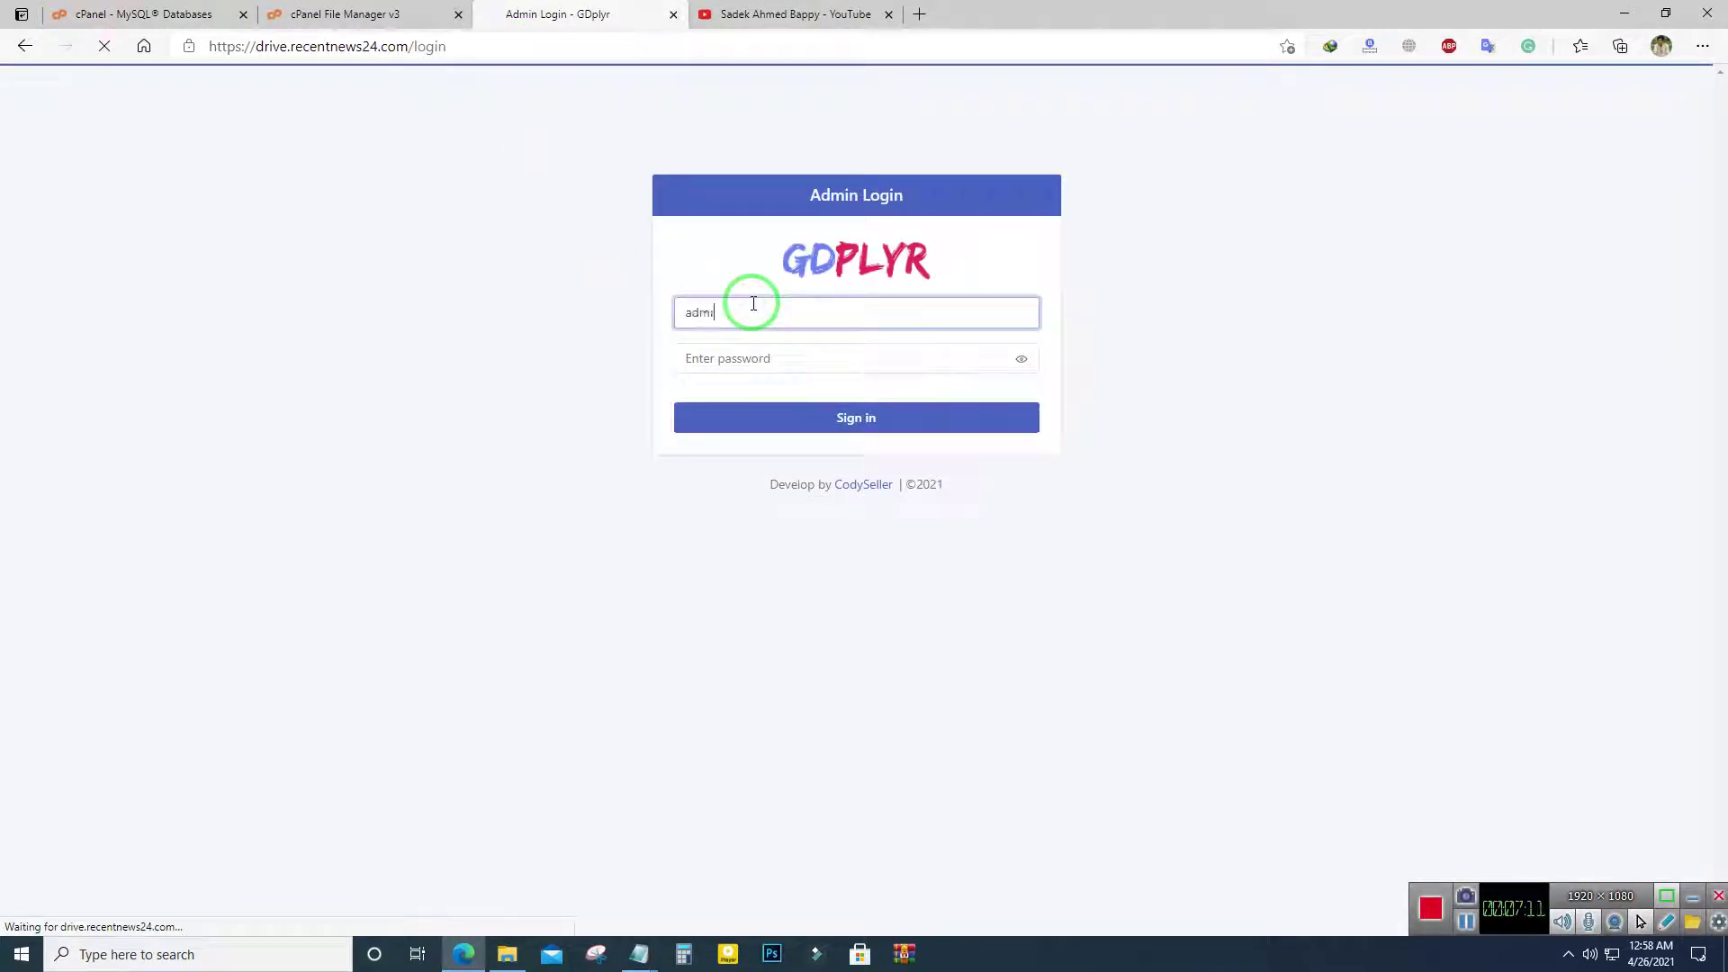
{"action": "key", "text": "Tab"}
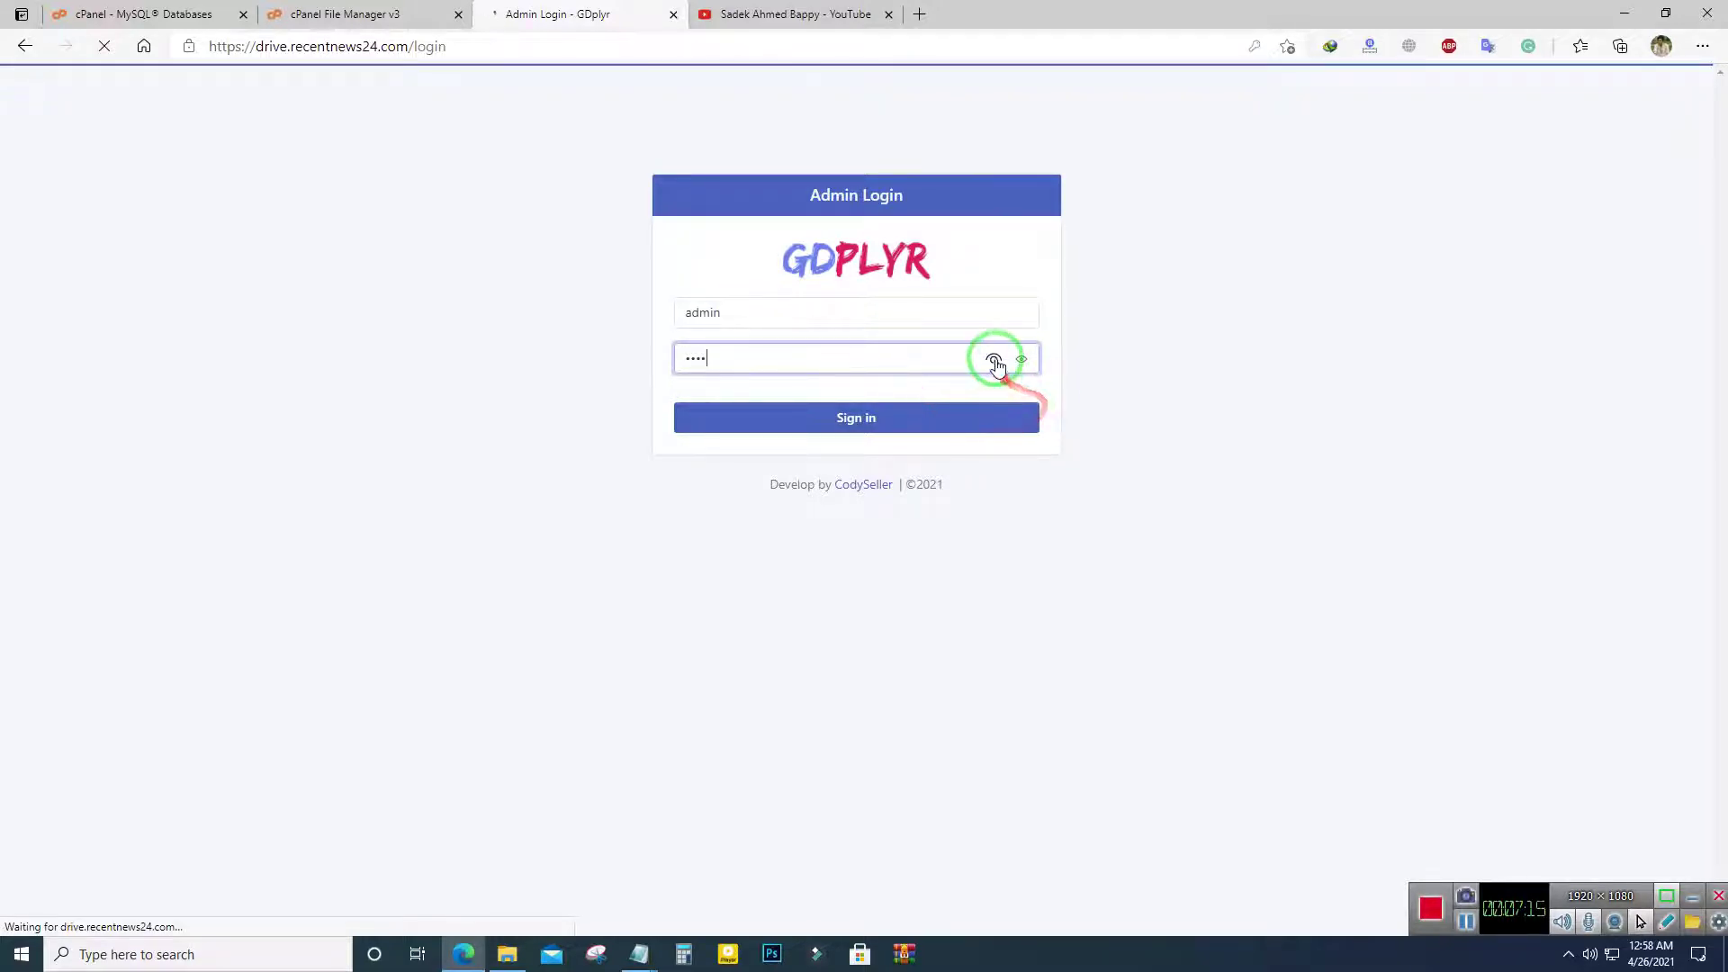
{"action": "left_click", "coordinate": [997, 360]}
{"action": "left_click", "coordinate": [927, 423]}
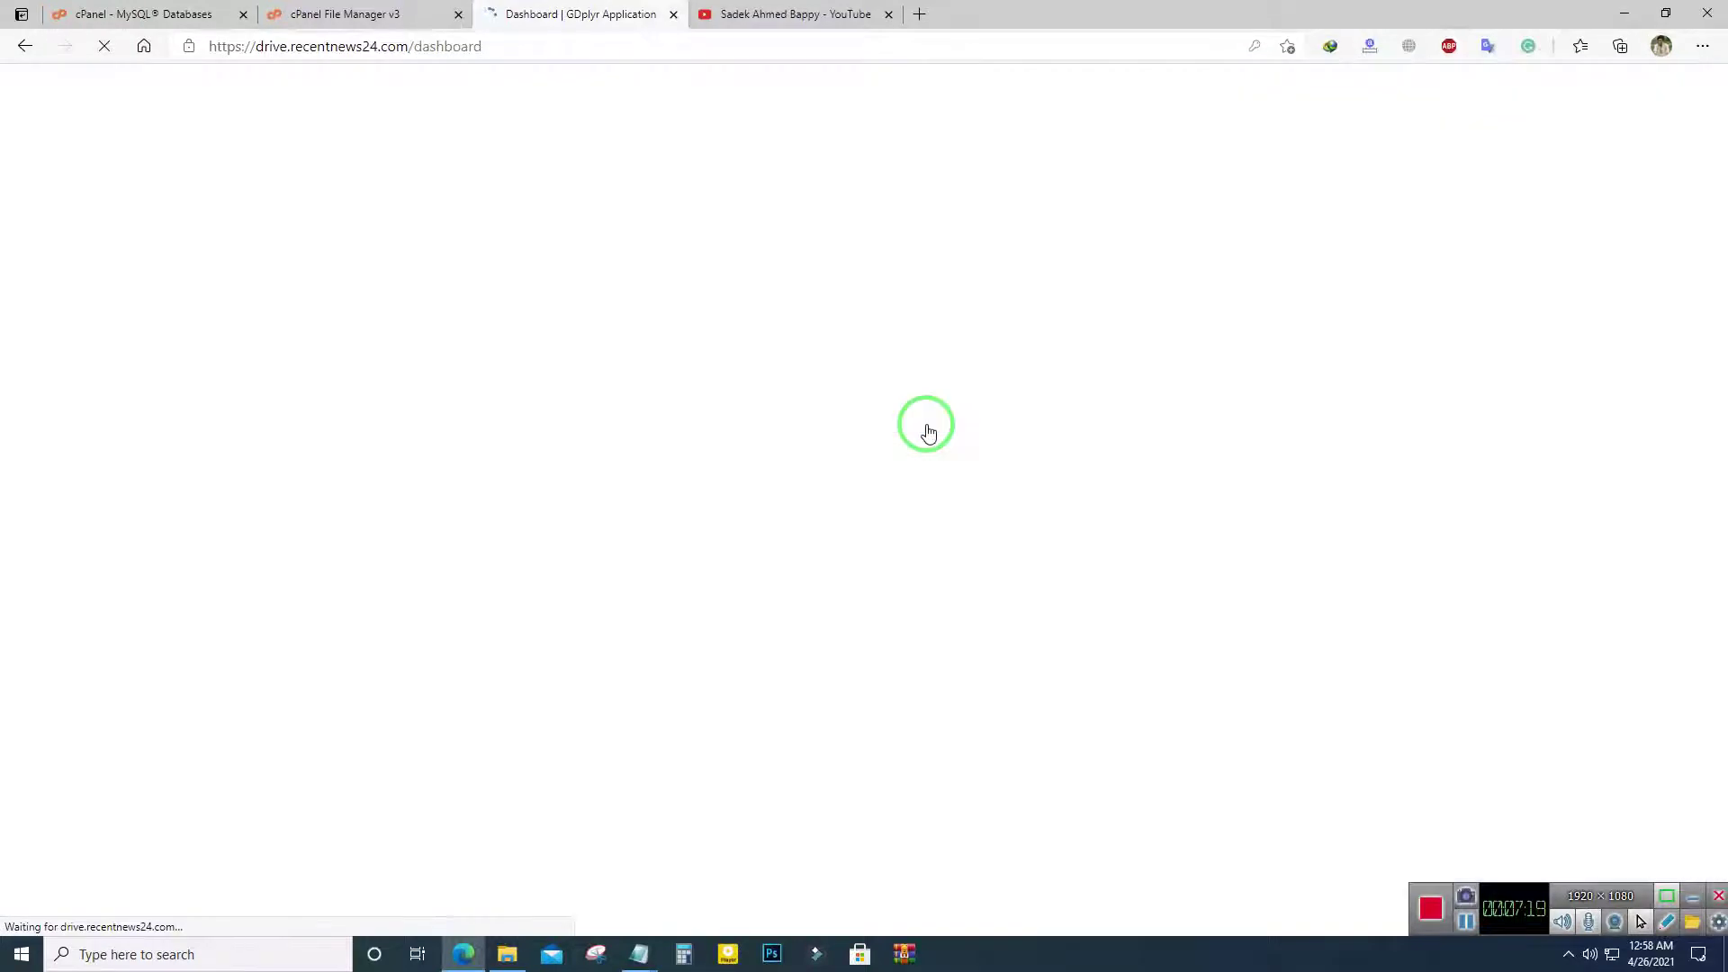
{"action": "mouse_move", "coordinate": [468, 311]}
{"action": "left_mouse_down"}
{"action": "mouse_move", "coordinate": [543, 521]}
{"action": "mouse_move", "coordinate": [416, 335]}
{"action": "mouse_move", "coordinate": [484, 232]}
{"action": "mouse_move", "coordinate": [629, 663]}
{"action": "left_mouse_up"}
{"action": "scroll", "coordinate": [1130, 833], "scroll_direction": "down", "scroll_amount": 8}
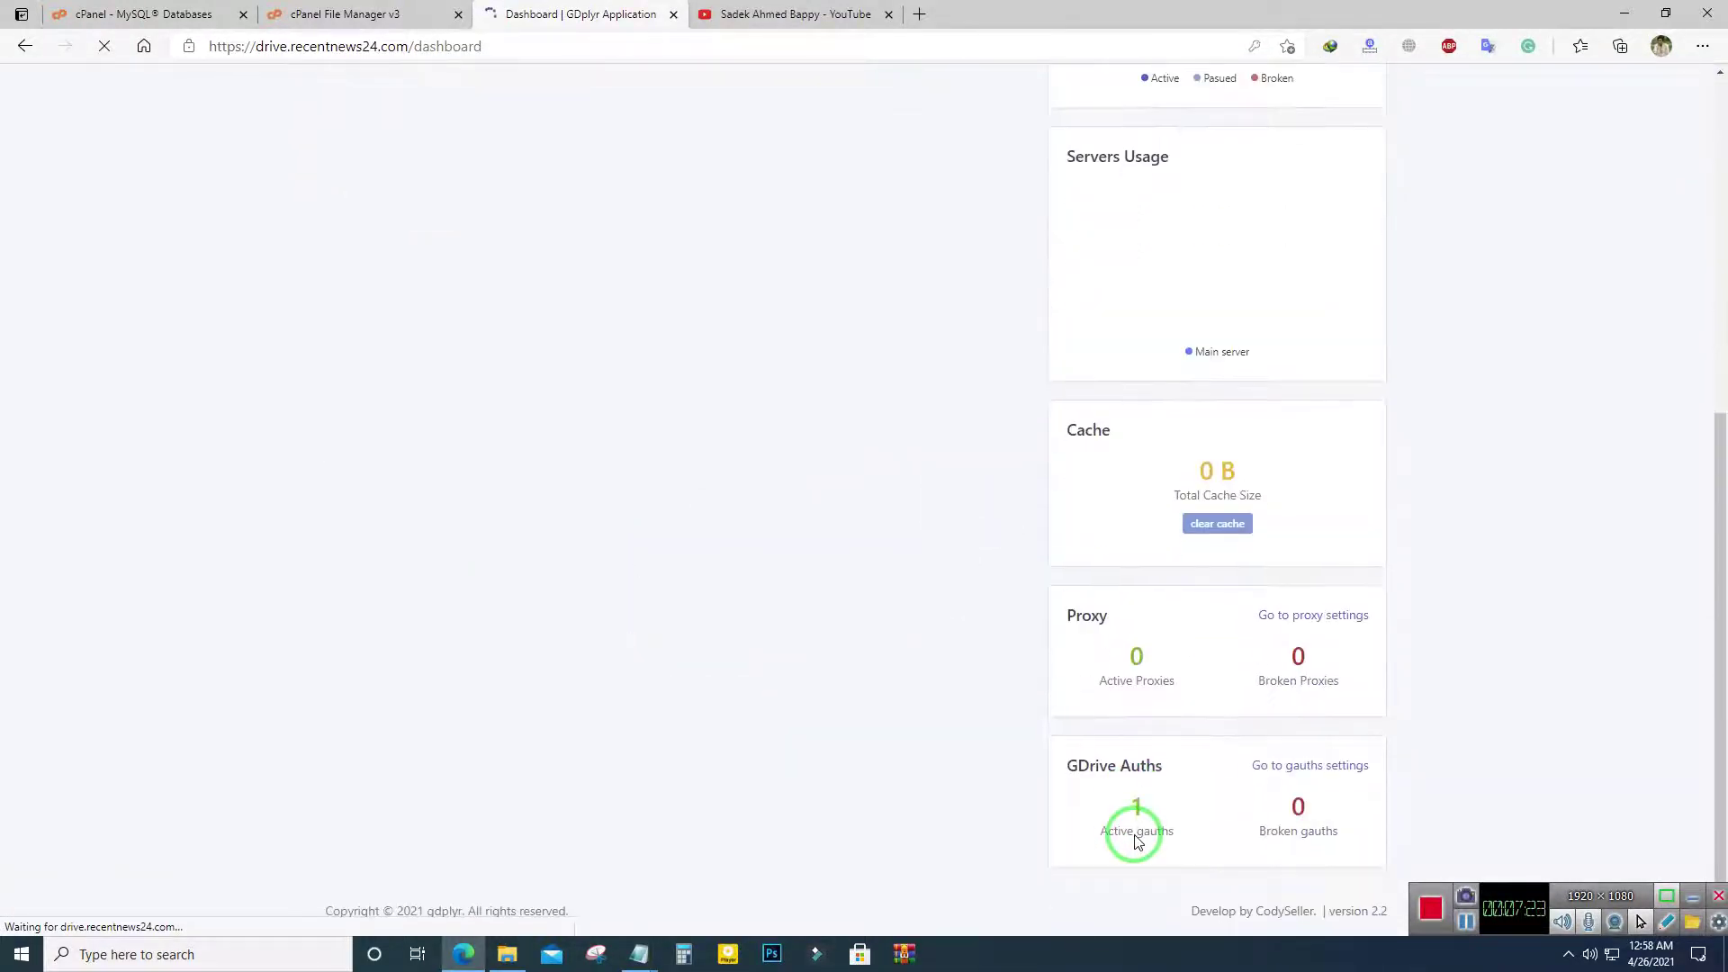
{"action": "scroll", "coordinate": [1134, 841], "scroll_direction": "up", "scroll_amount": 8}
{"action": "mouse_move", "coordinate": [1134, 841]}
{"action": "left_mouse_down"}
{"action": "mouse_move", "coordinate": [876, 386]}
{"action": "mouse_move", "coordinate": [1389, 186]}
{"action": "mouse_move", "coordinate": [1260, 201]}
{"action": "mouse_move", "coordinate": [1299, 206]}
{"action": "mouse_move", "coordinate": [573, 489]}
{"action": "left_mouse_up"}
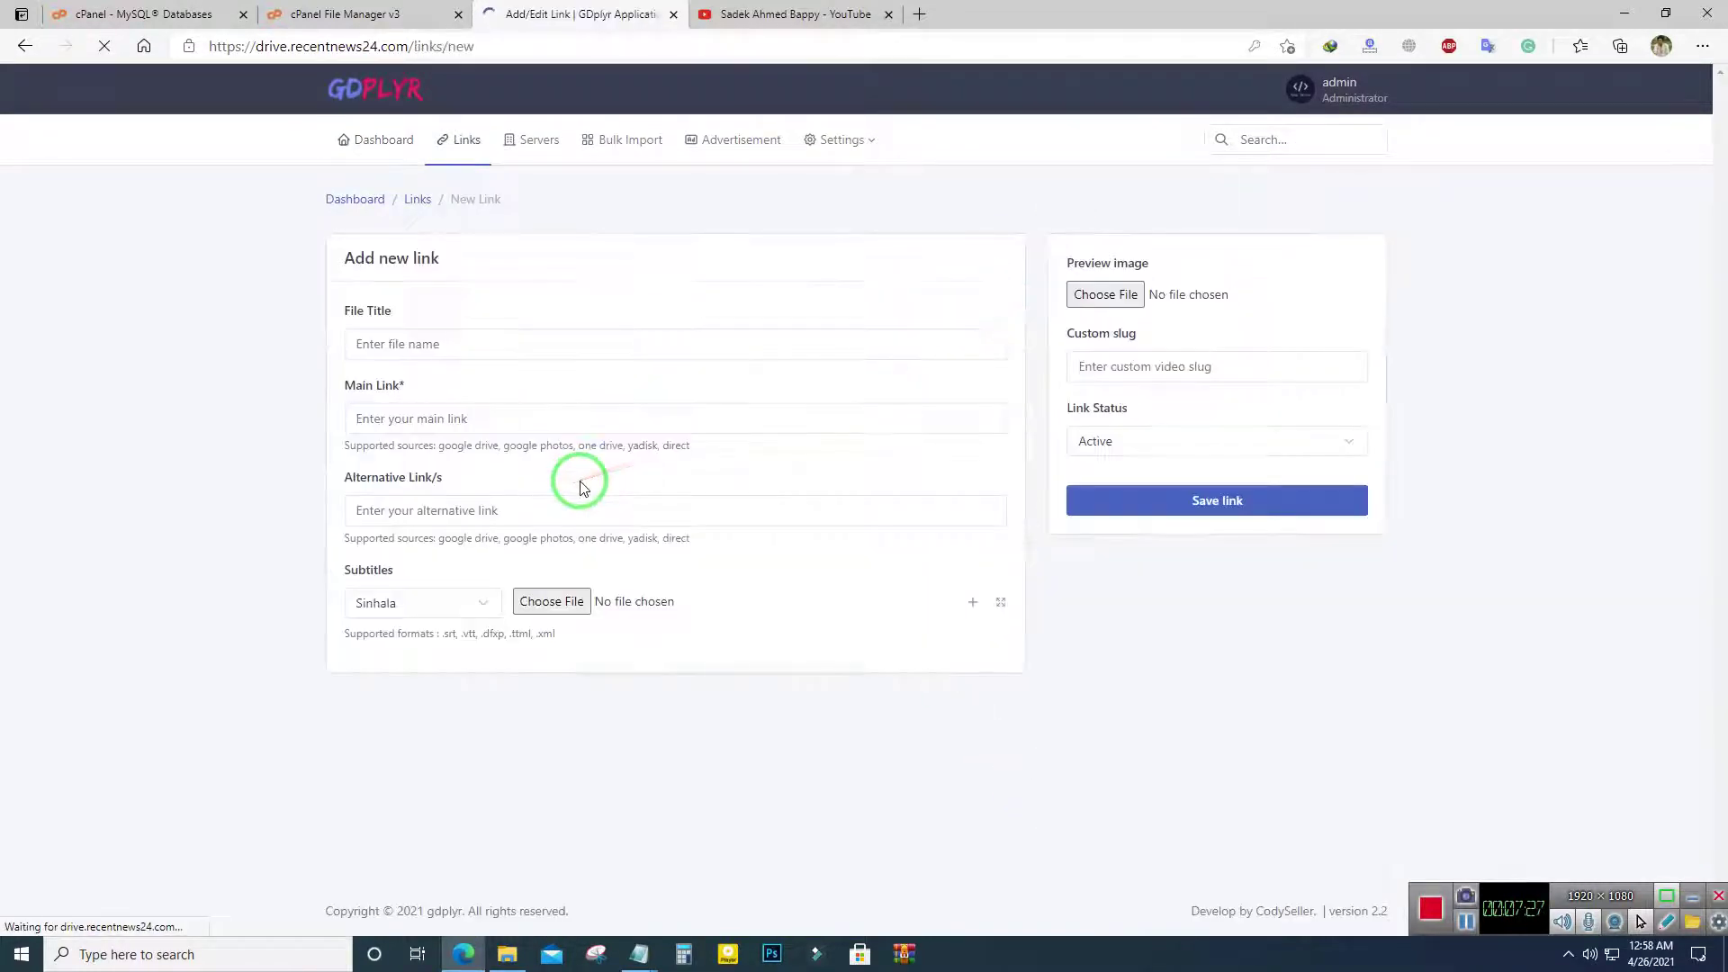
- Enter Test as the file title of the new link
{"action": "left_click", "coordinate": [430, 343]}
{"action": "left_click", "coordinate": [213, 339]}
{"action": "left_click", "coordinate": [469, 346]}
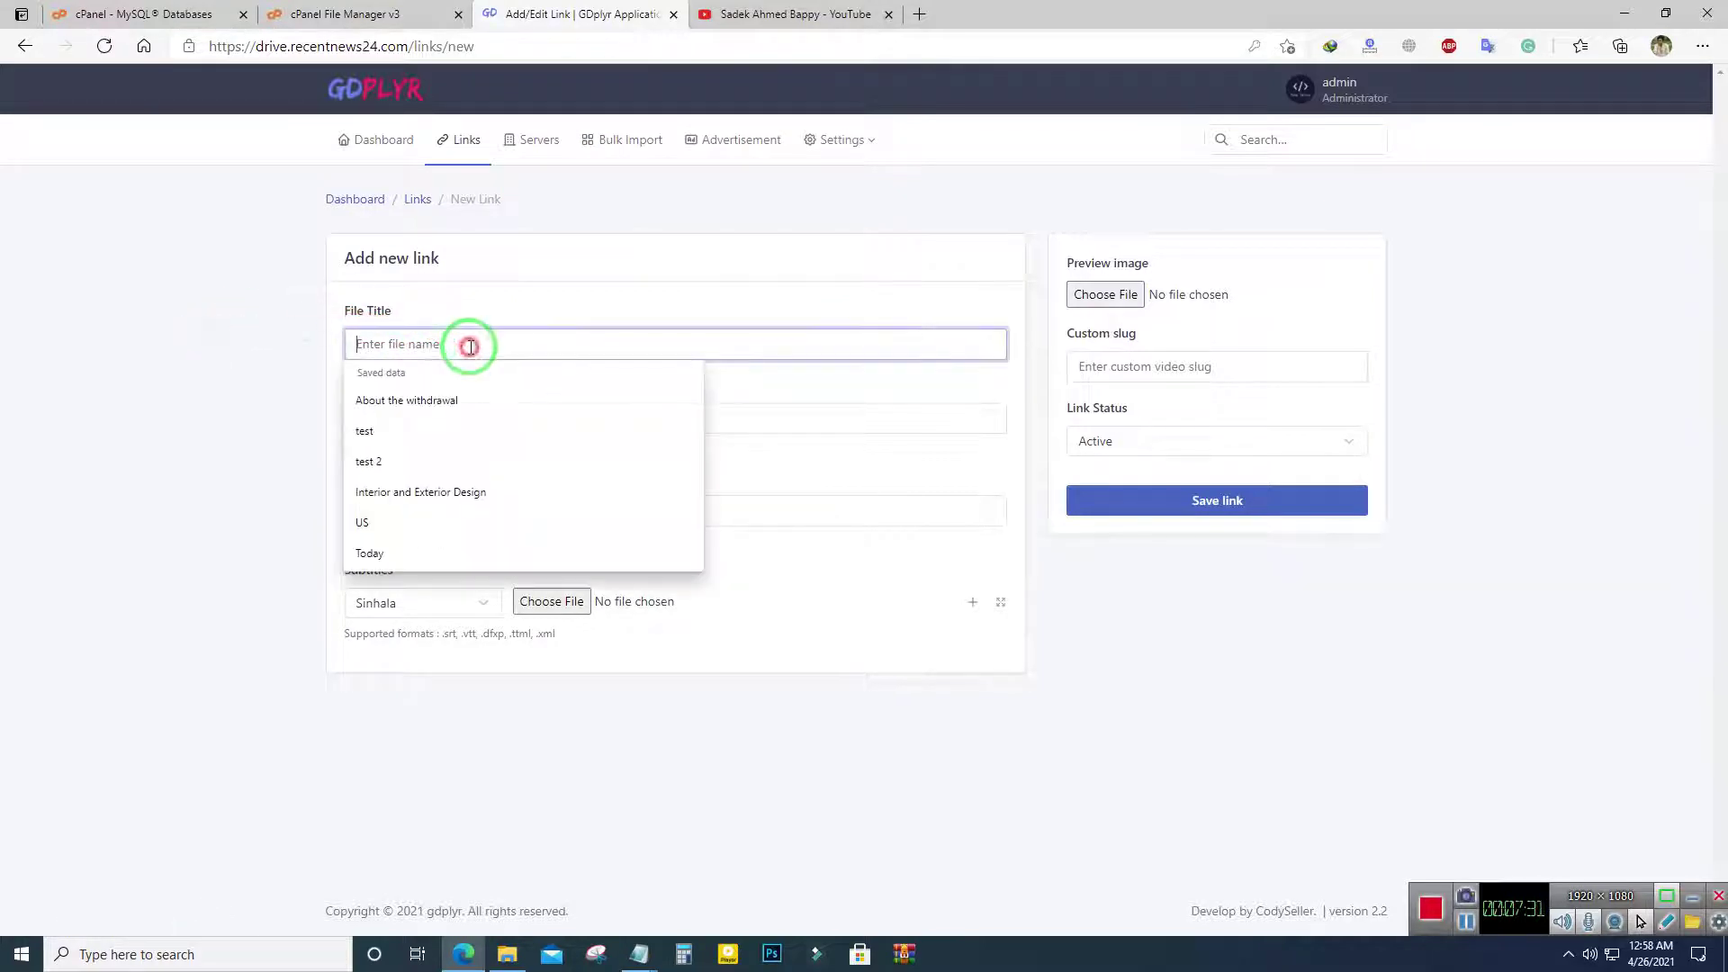
{"action": "type", "text": "Test"}
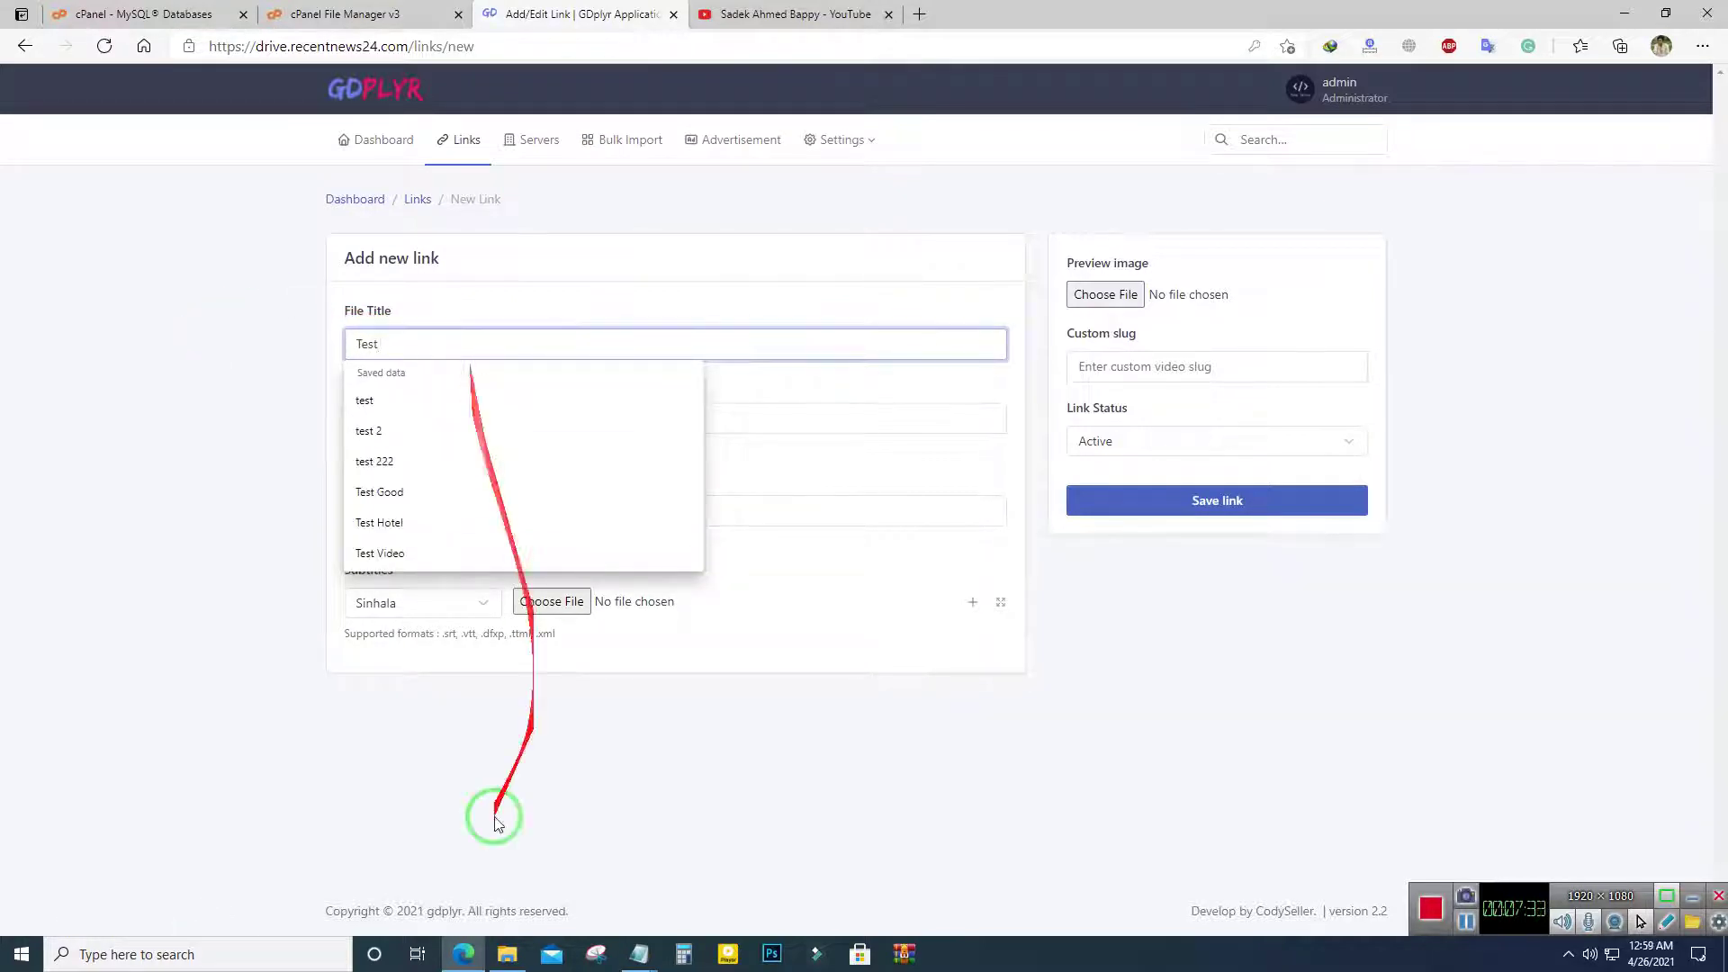
{"action": "left_click", "coordinate": [920, 14]}
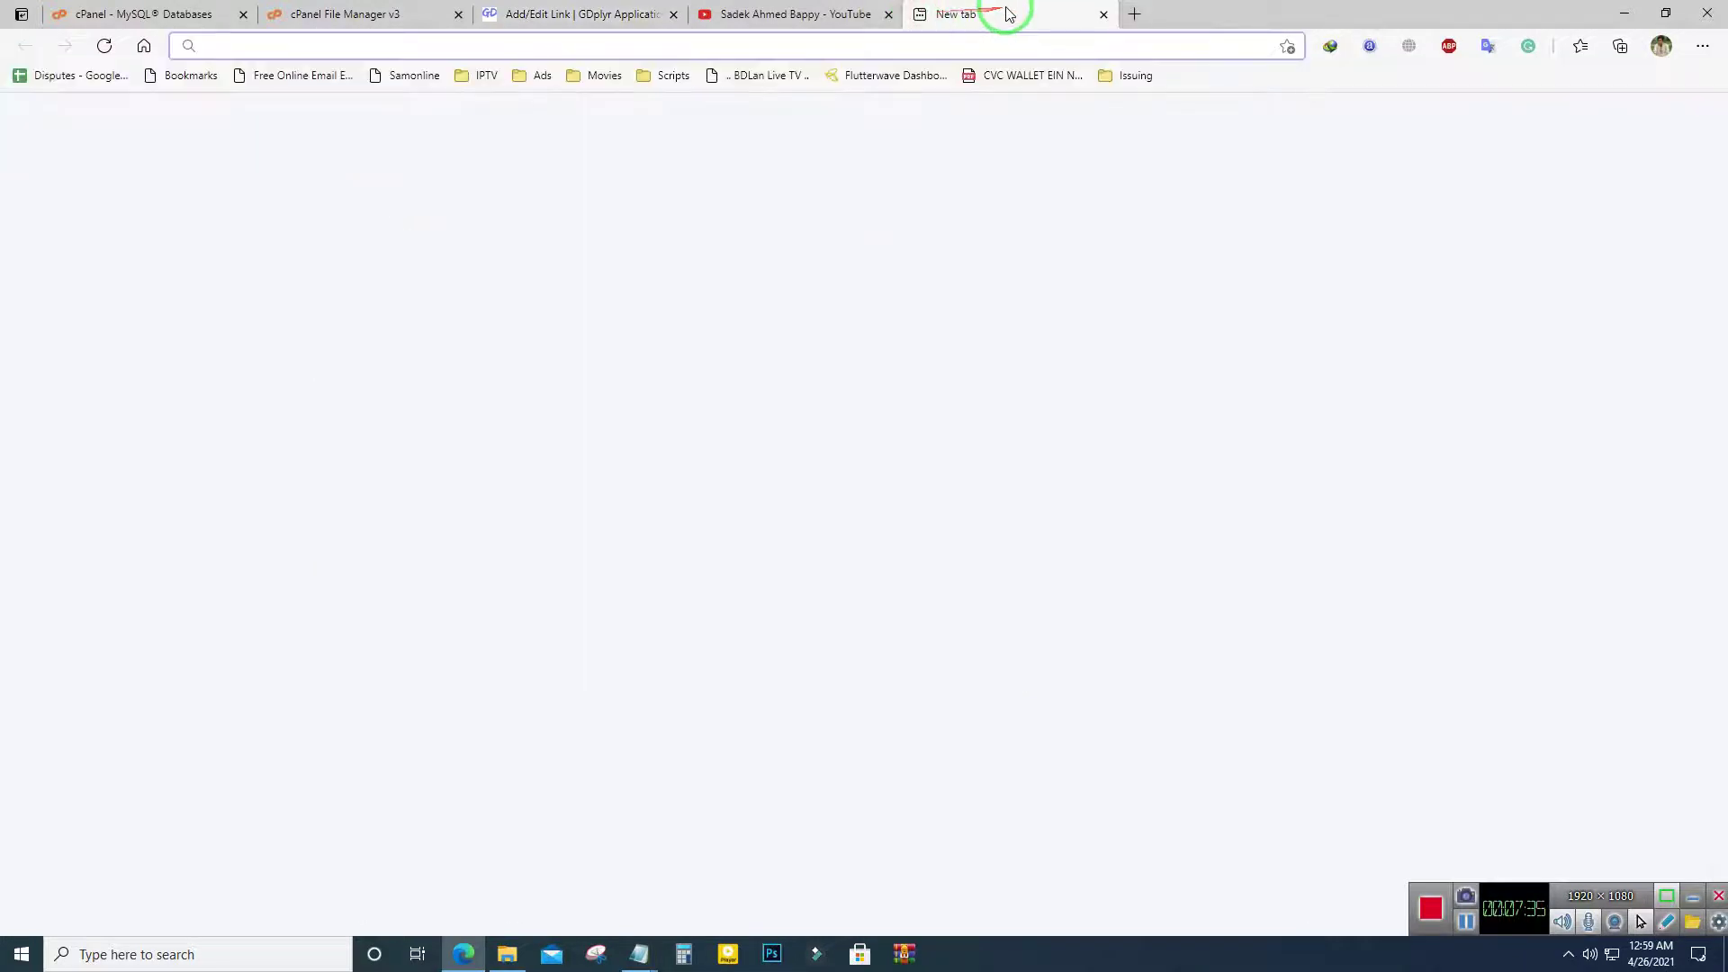
- Open the Drive page of Copy of Top.Gun.1986.BluRay.720p via its pasted file ID and take the URL
{"action": "type", "text": "dr"}
{"action": "left_click", "coordinate": [815, 120]}
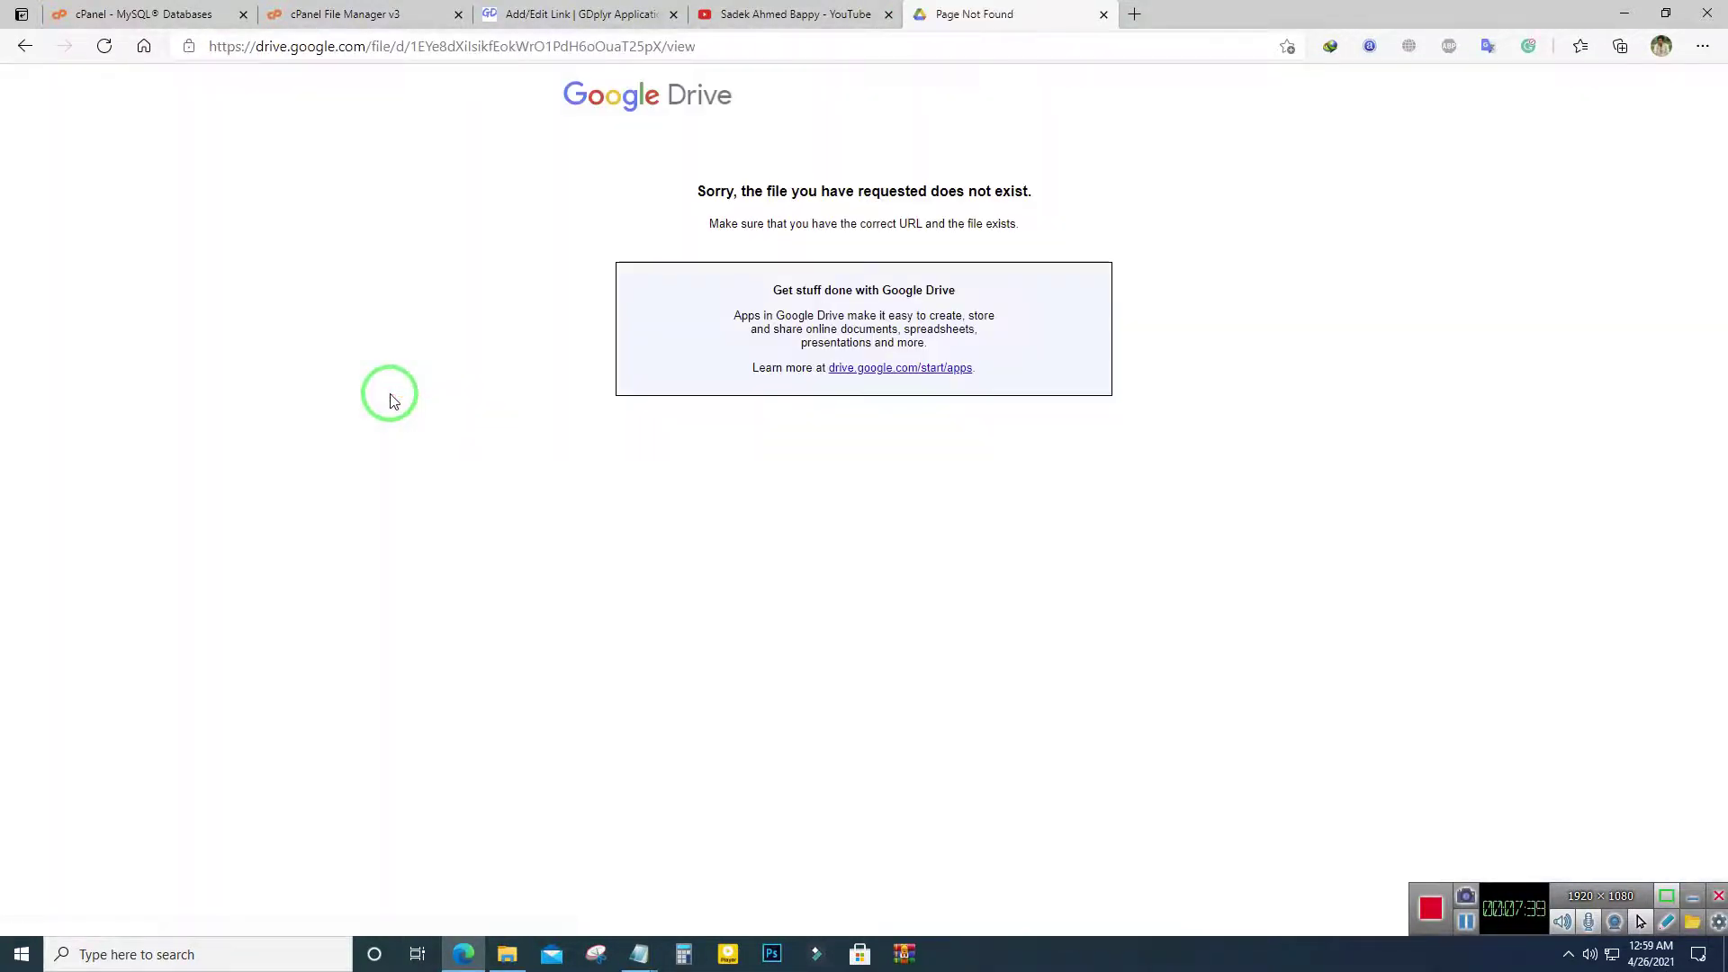
{"action": "left_click", "coordinate": [401, 46]}
{"action": "left_click_drag", "start_coordinate": [409, 46], "coordinate": [942, 65]}
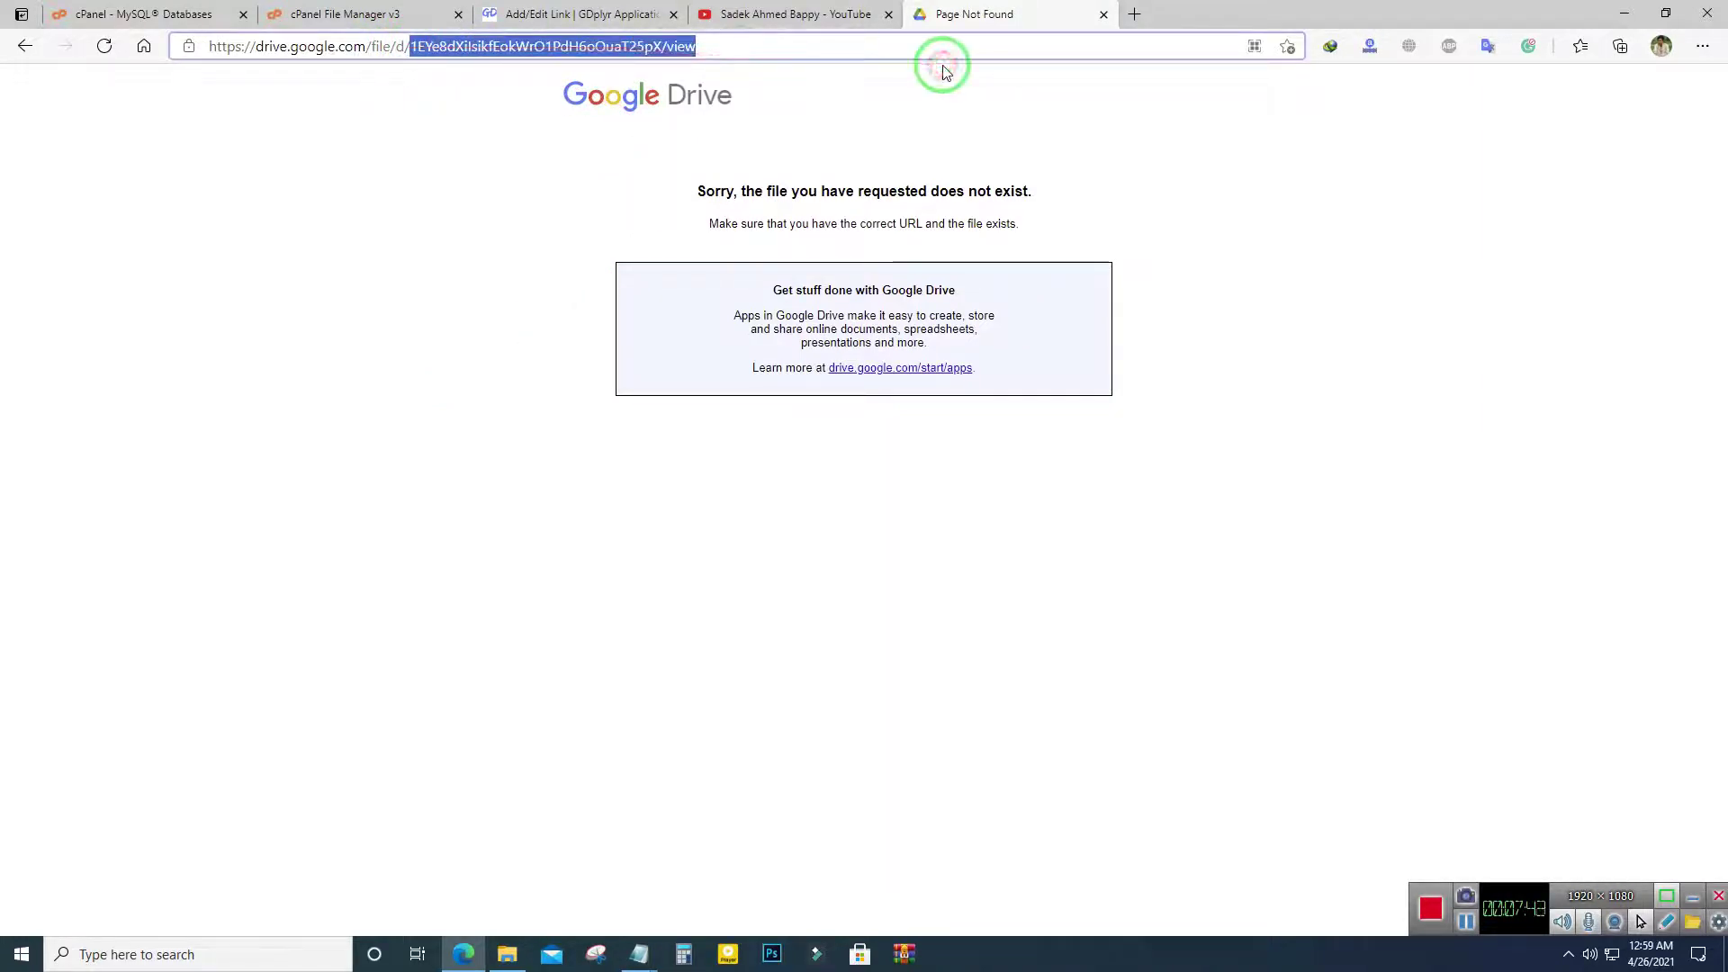
{"action": "key", "text": "BackSpace"}
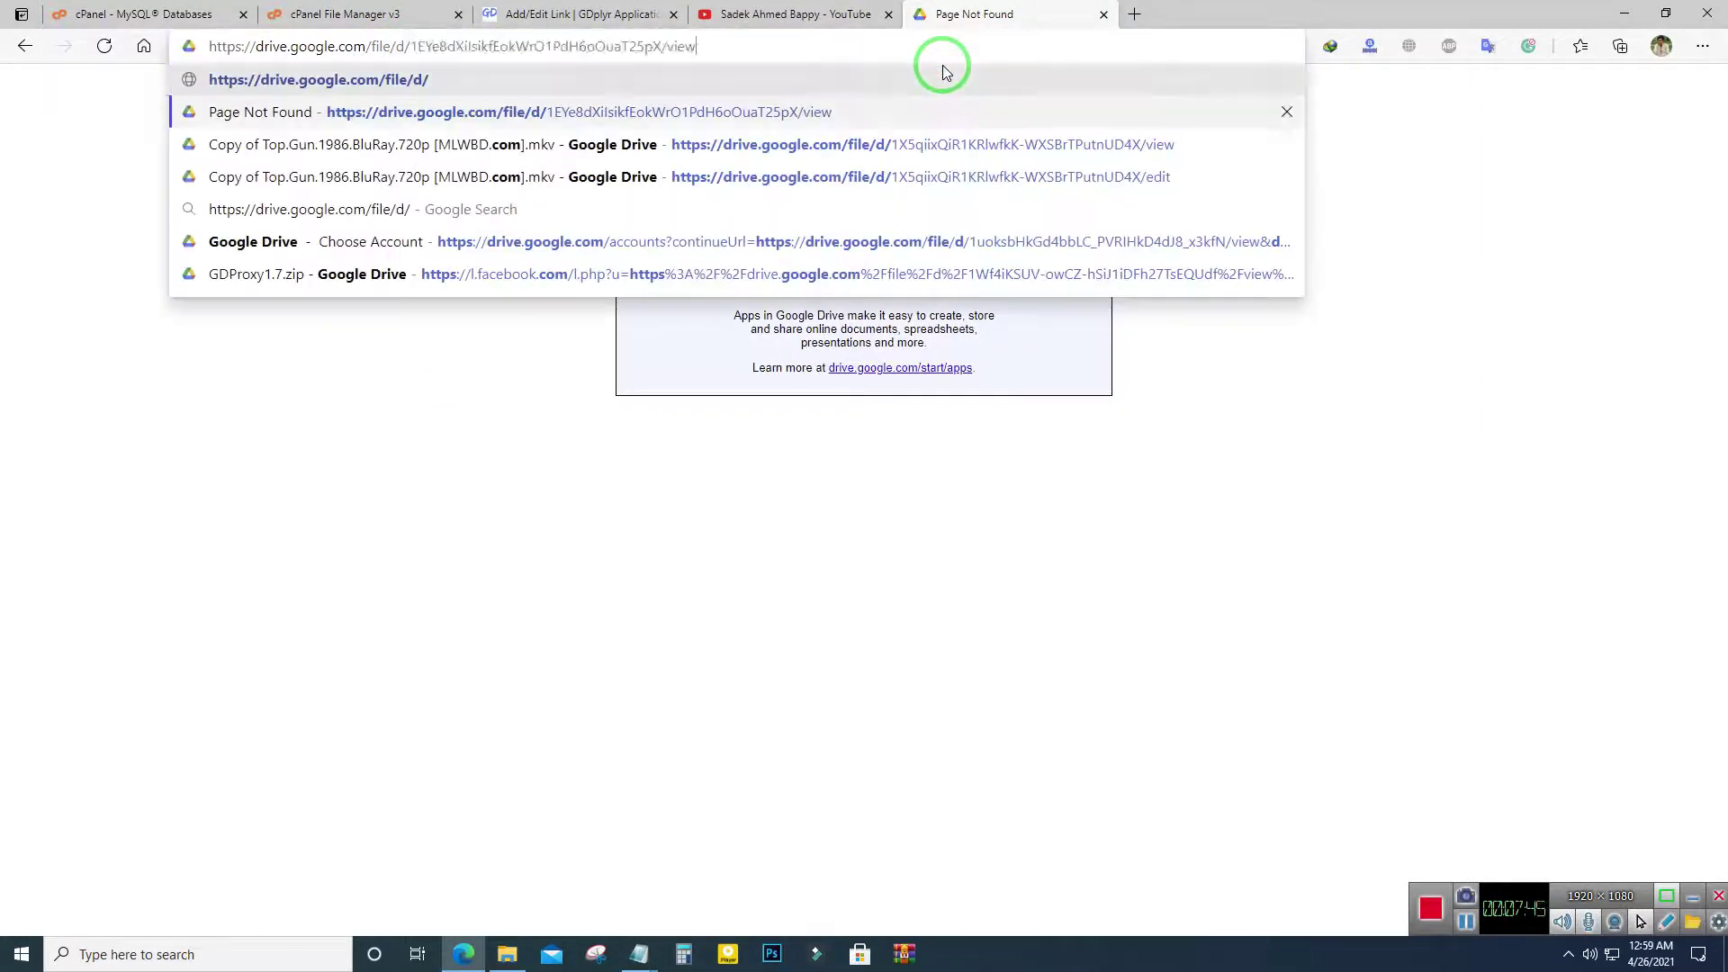
{"action": "key", "text": "Return"}
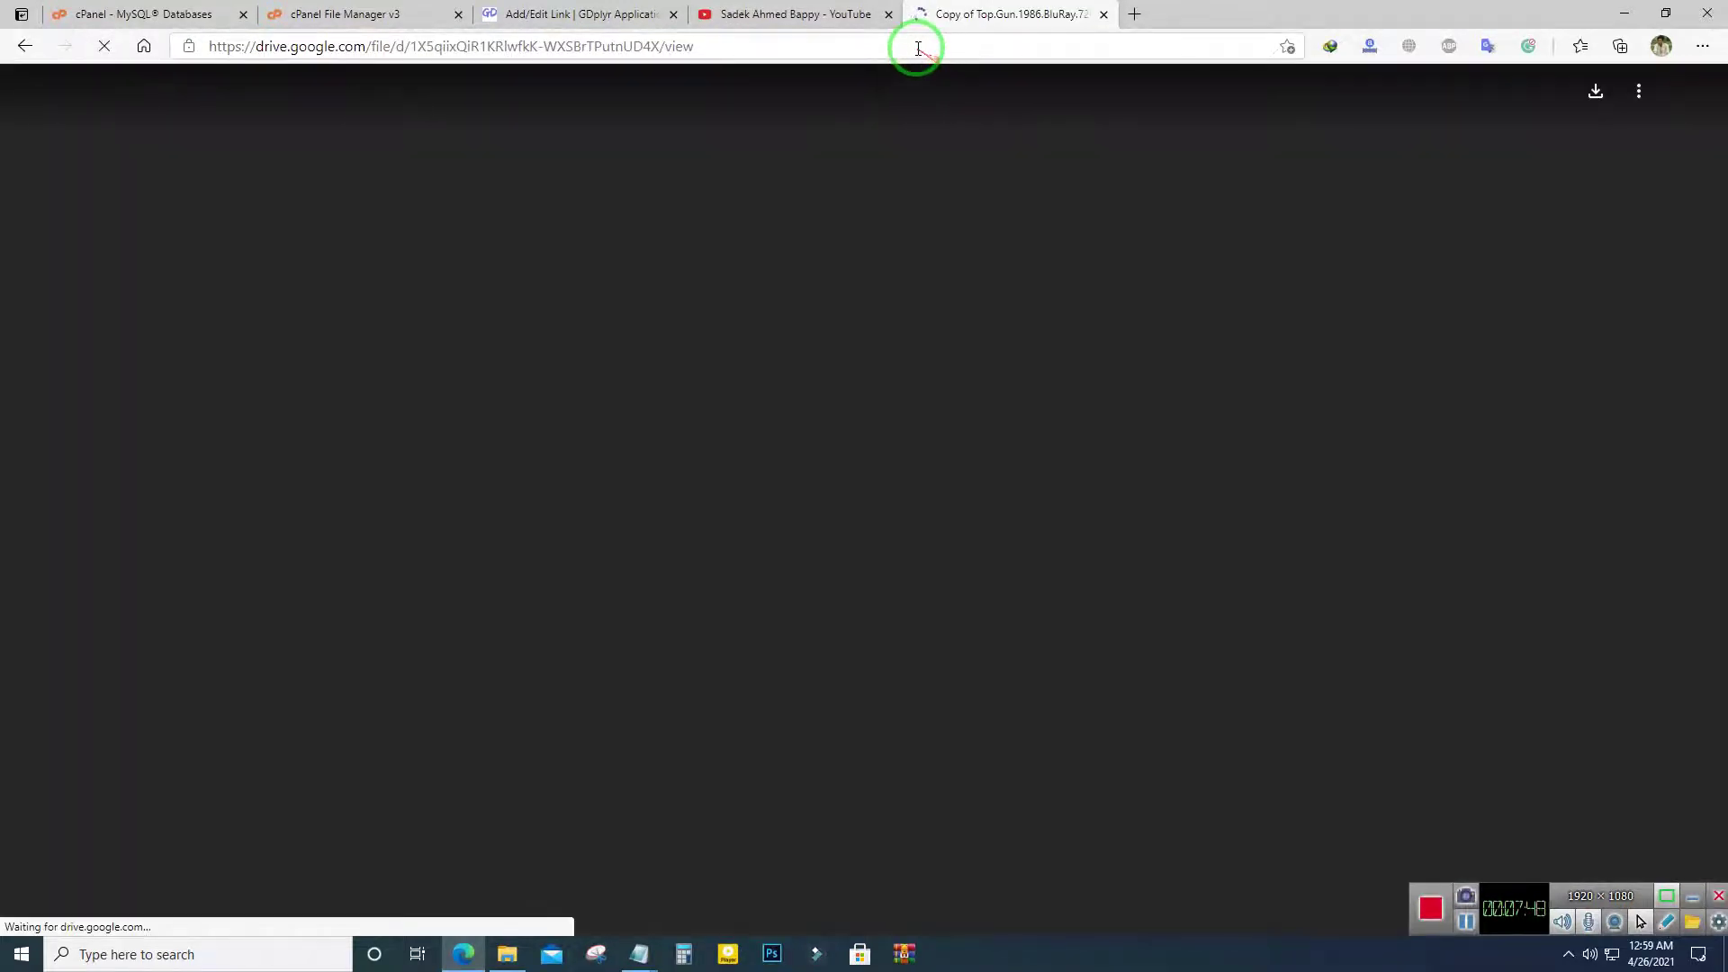
{"action": "left_click", "coordinate": [918, 49]}
{"action": "key", "text": "ctrl+c"}
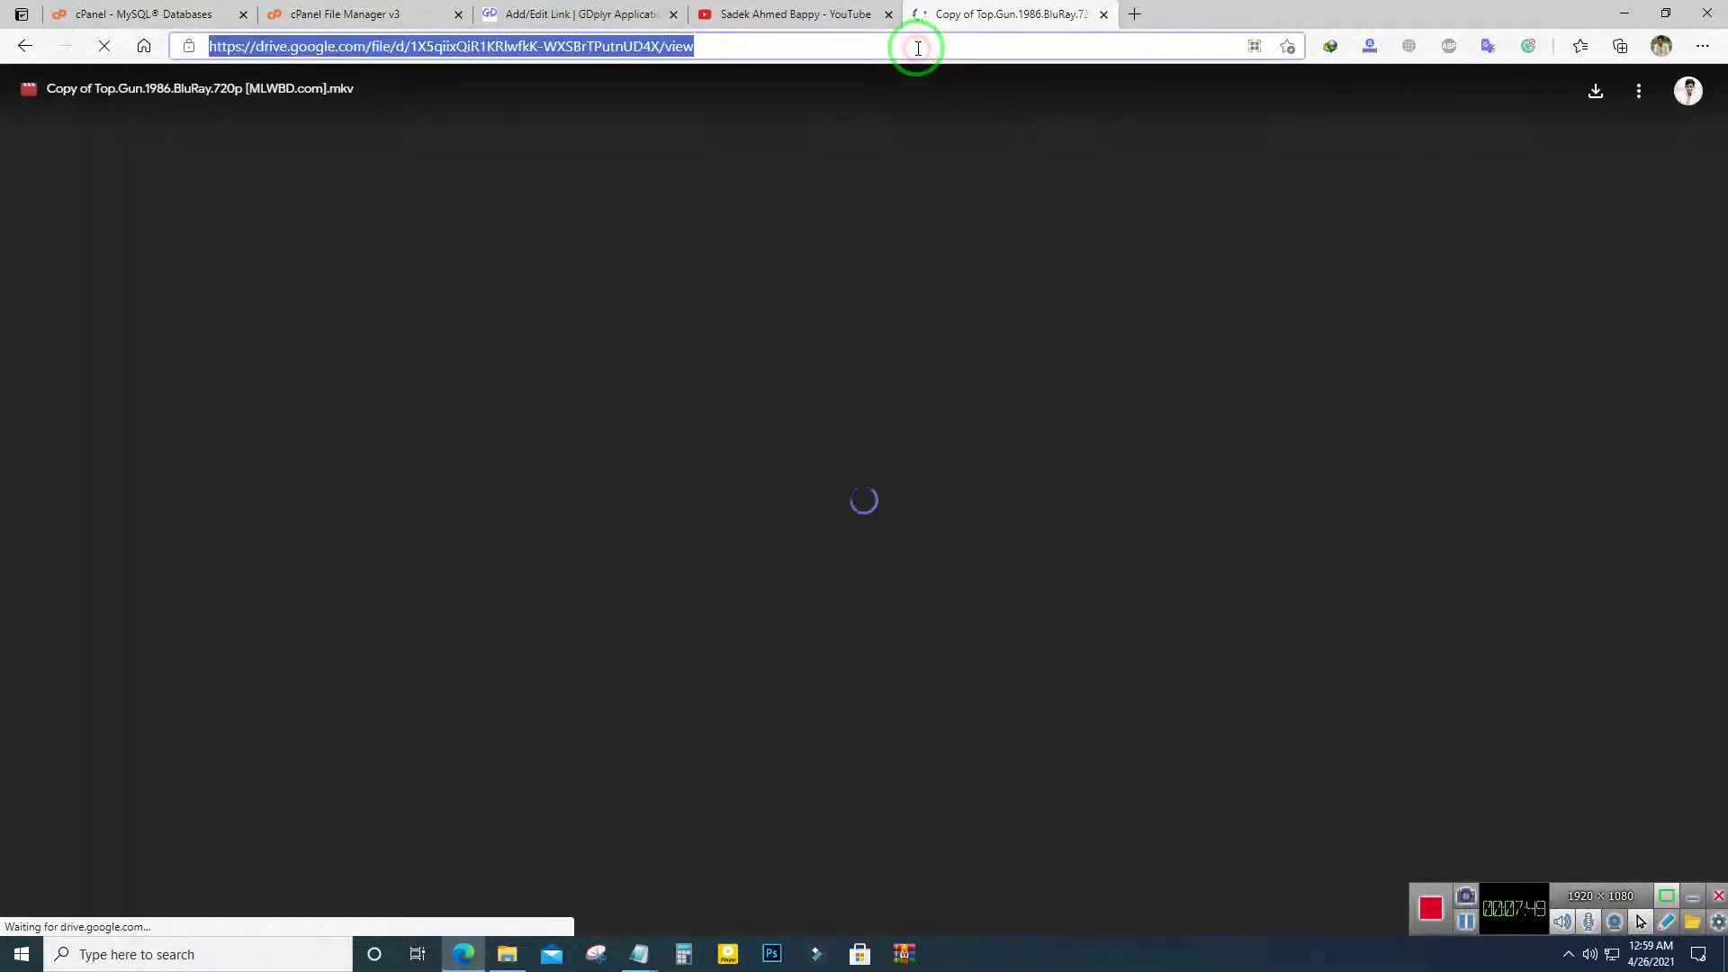
{"action": "left_click", "coordinate": [590, 13]}
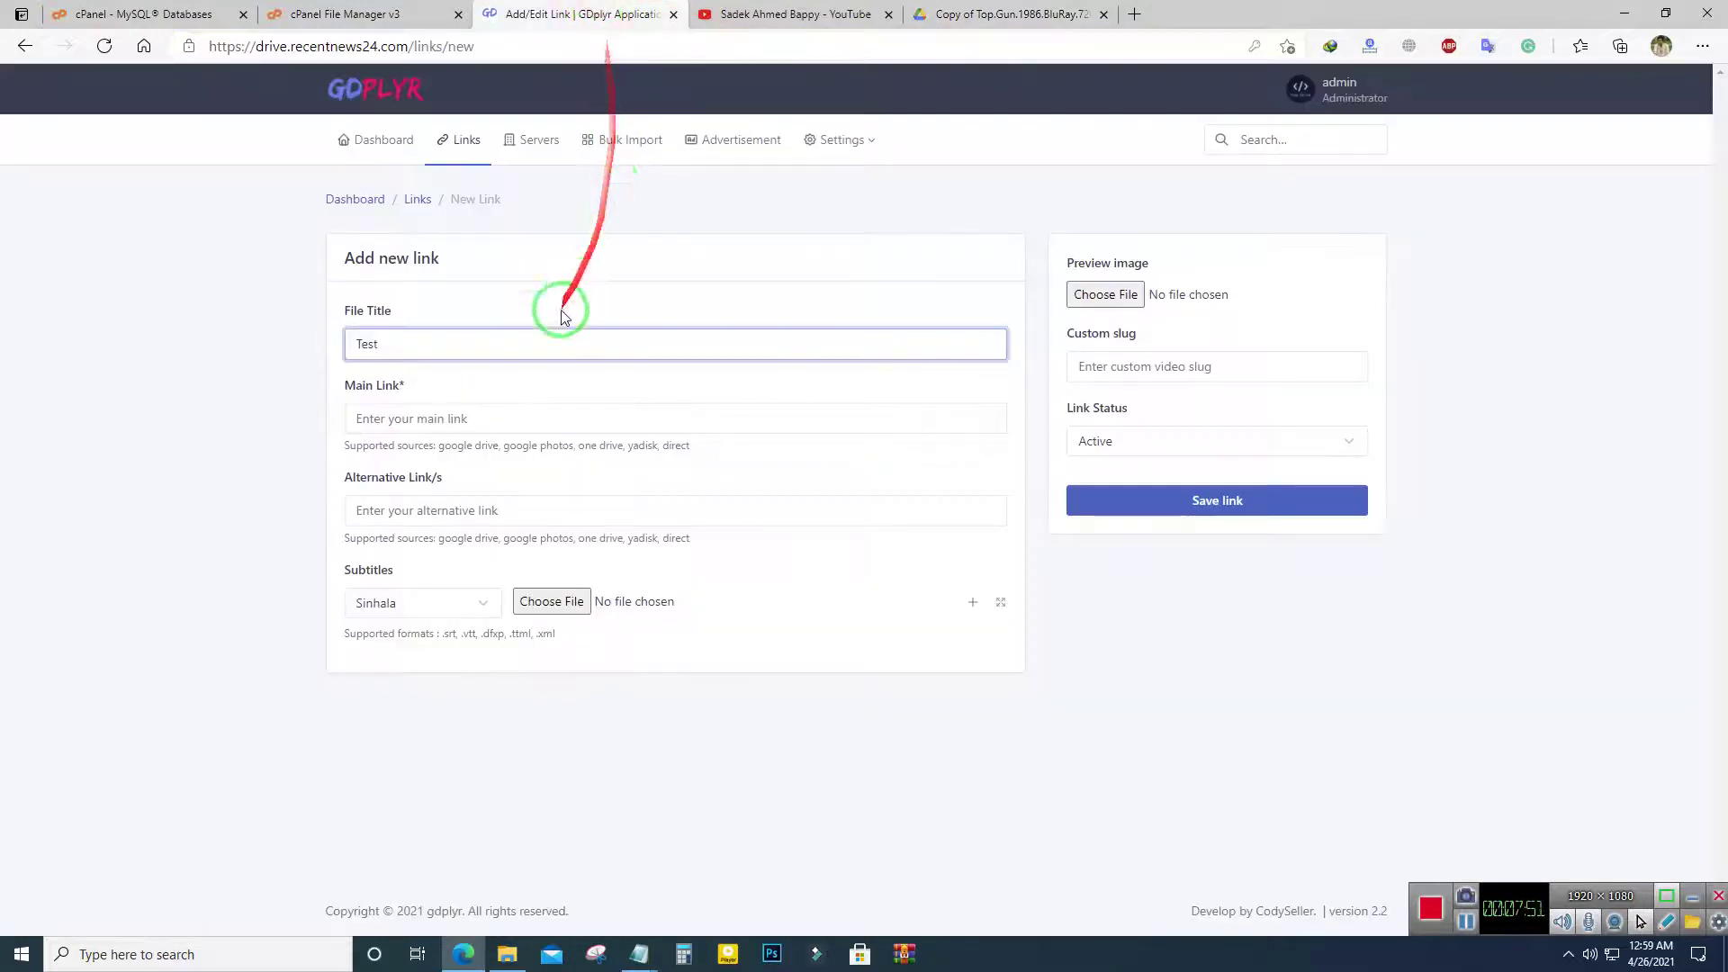
- Paste the Drive video URL as the Main Link and save the Test link
{"action": "left_click", "coordinate": [467, 418]}
{"action": "key", "text": "ctrl+v"}
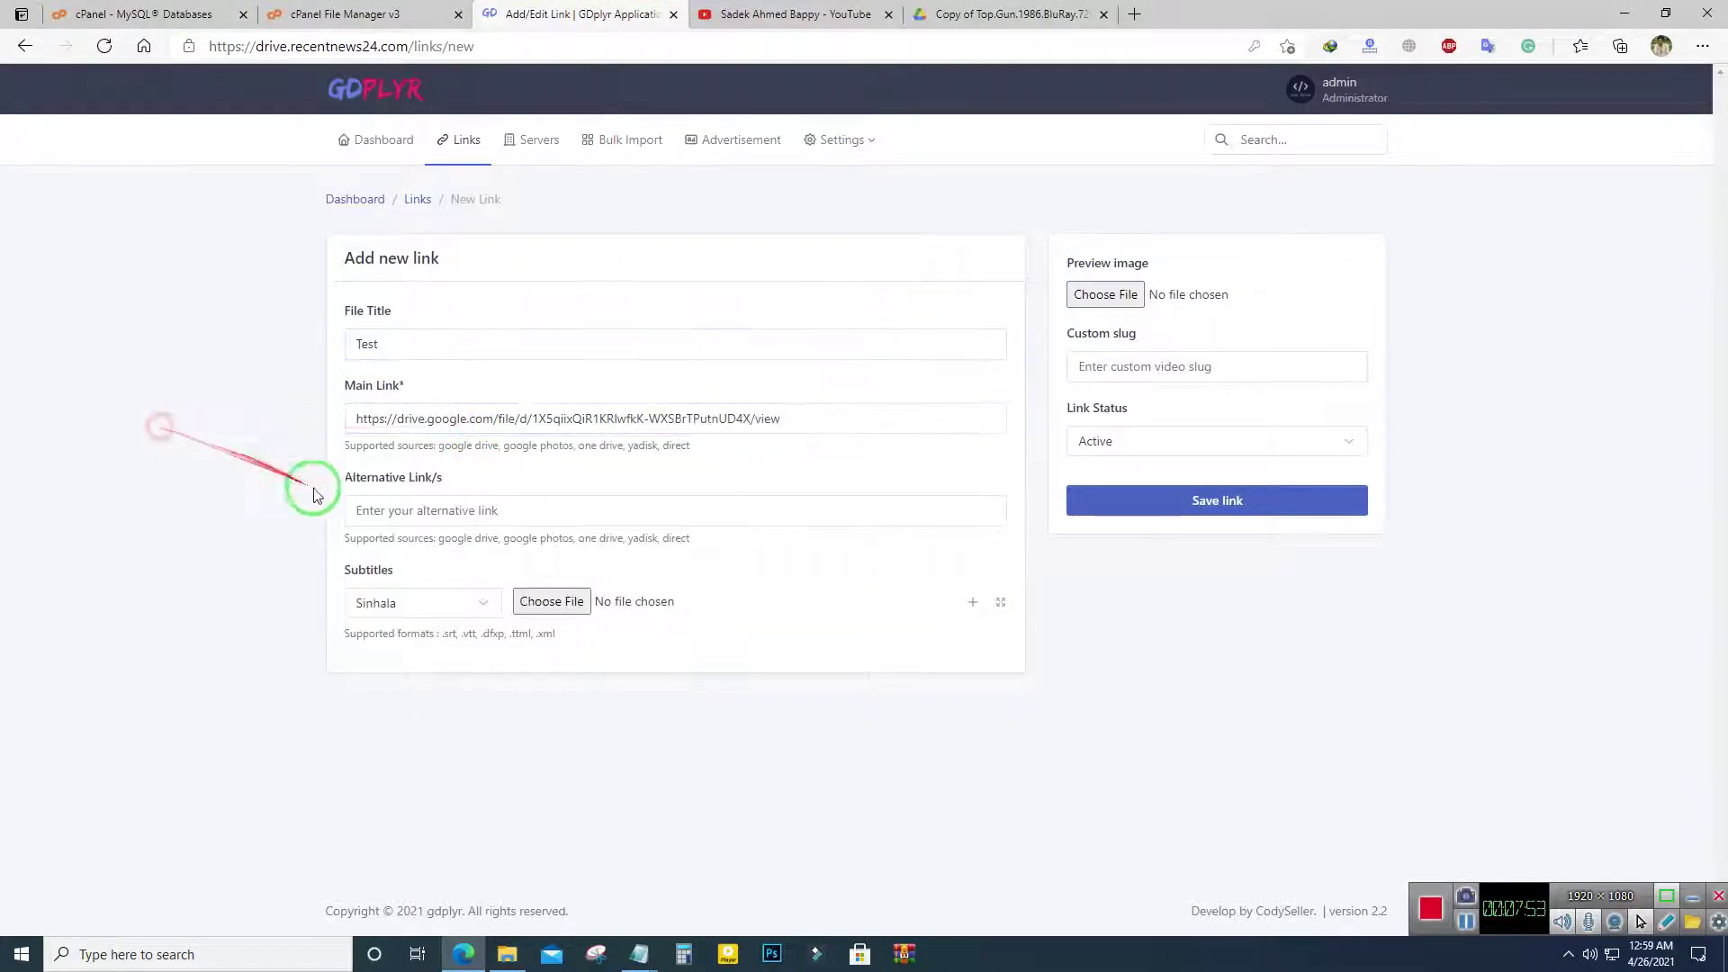
{"action": "left_click", "coordinate": [1156, 506]}
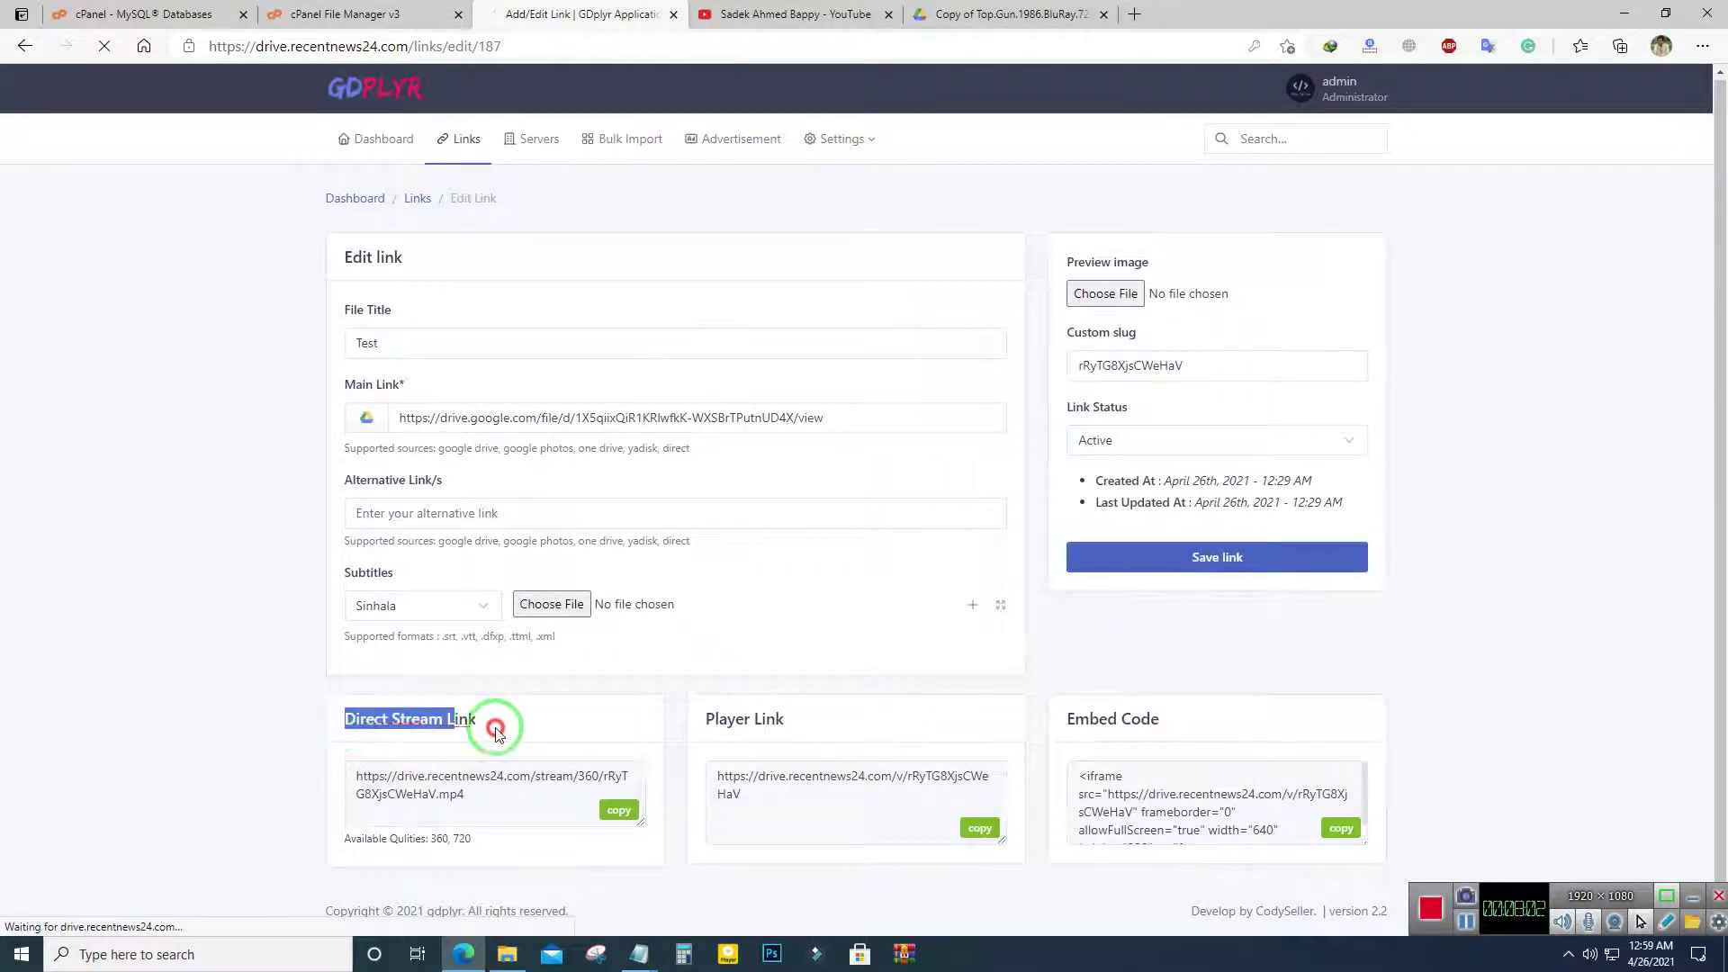
- Open the Direct Stream Link in a new tab, then close that loading tab
{"action": "double_click", "coordinate": [416, 792]}
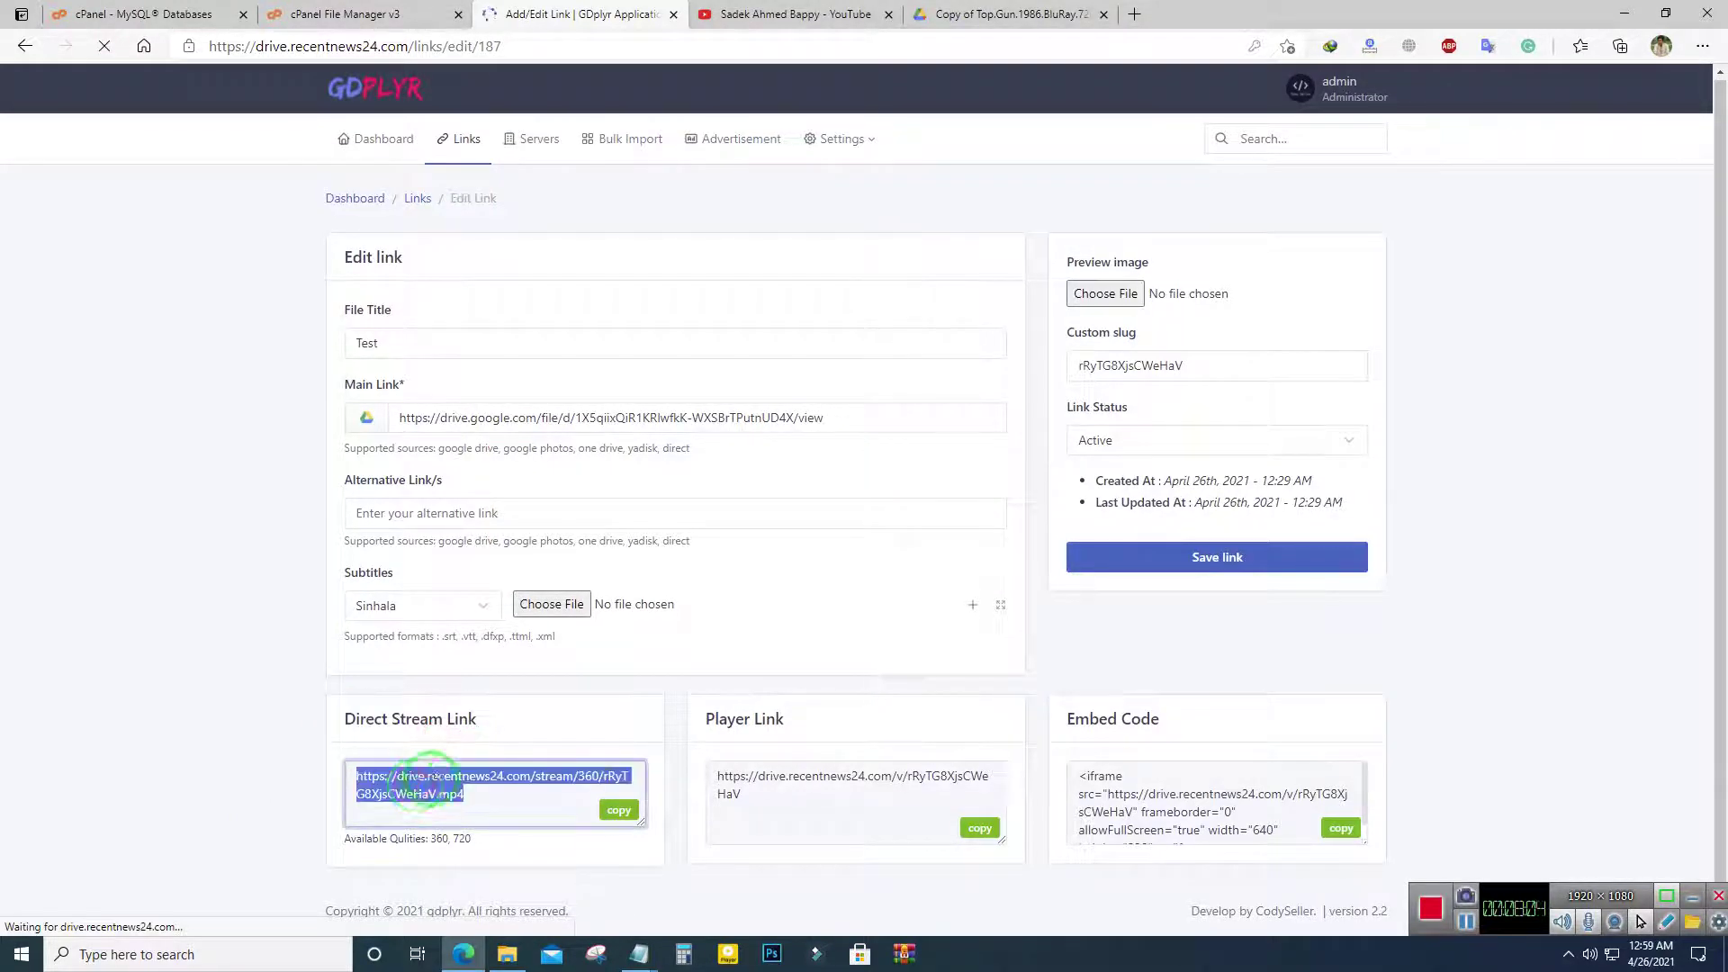
{"action": "right_click", "coordinate": [433, 780]}
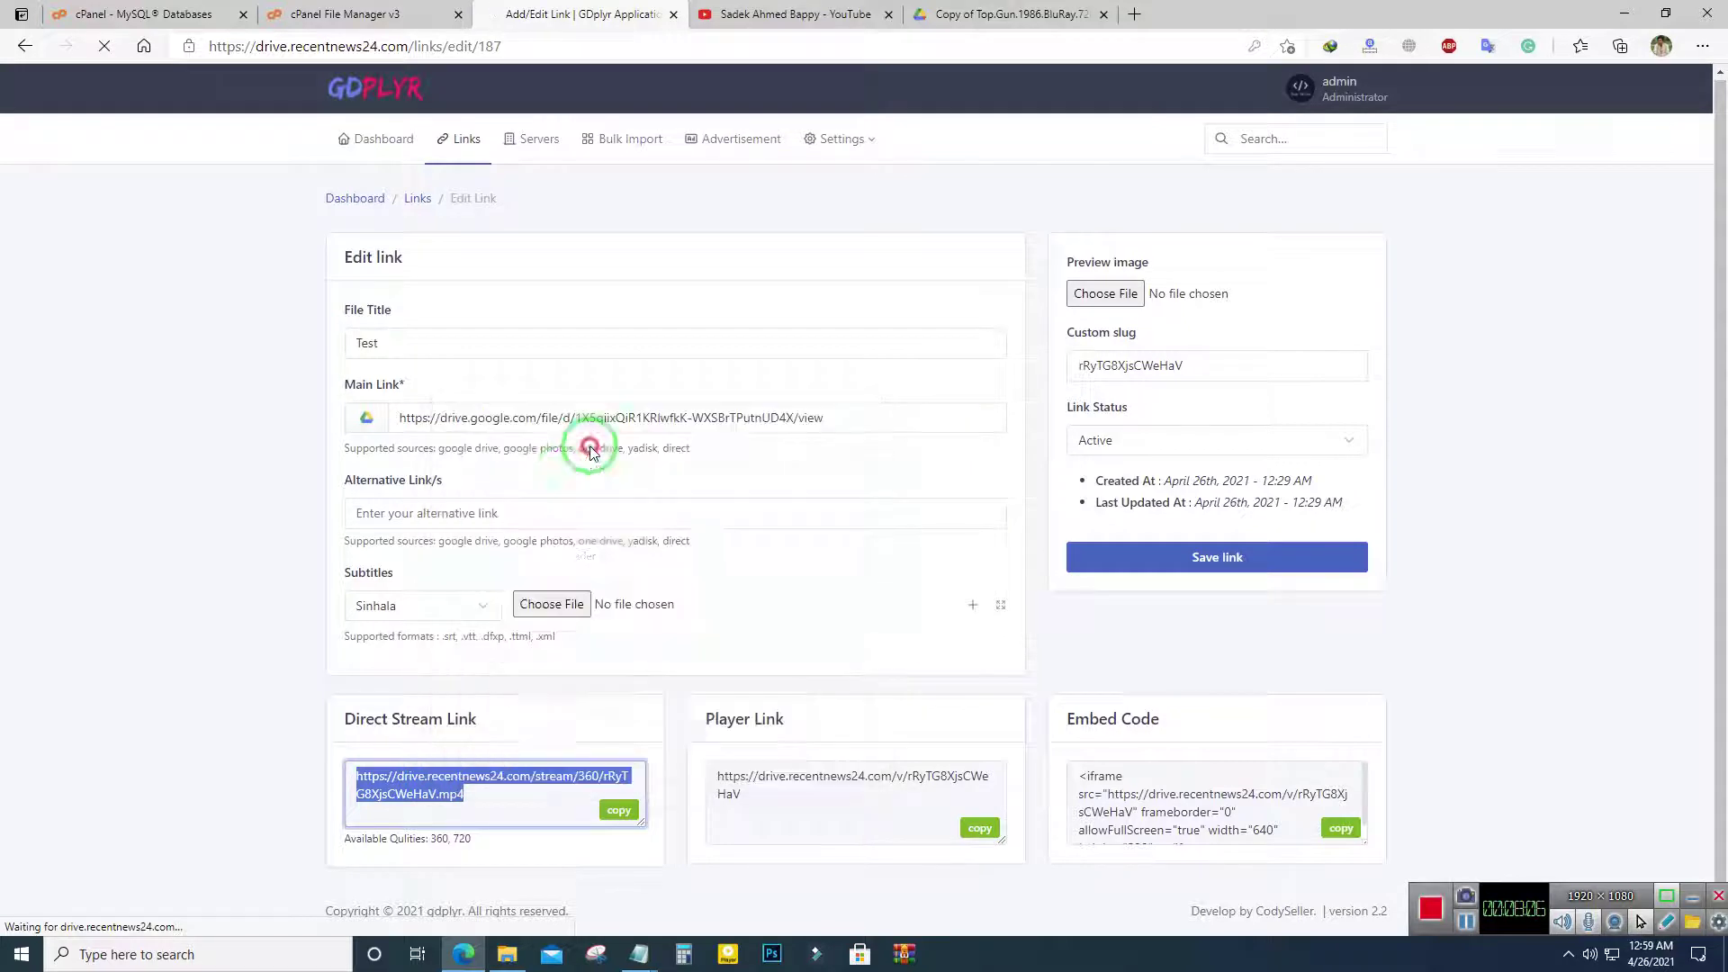
{"action": "left_click", "coordinate": [583, 445]}
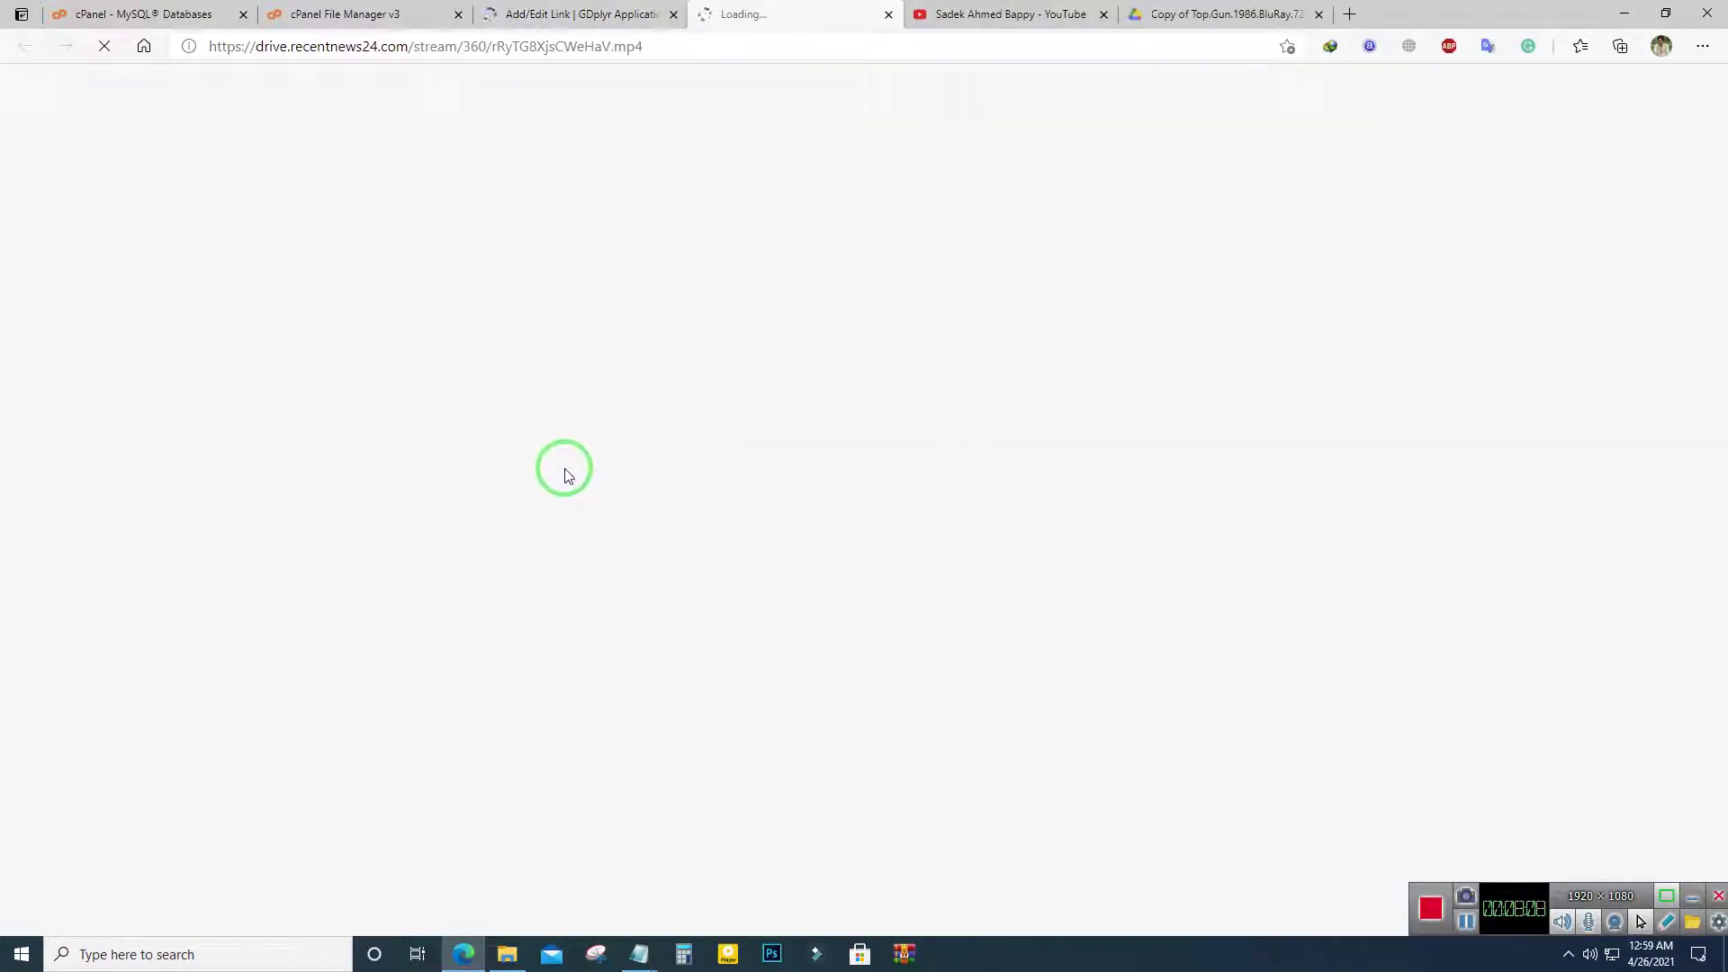
{"action": "left_click", "coordinate": [604, 11]}
{"action": "middle_click", "coordinate": [697, 13]}
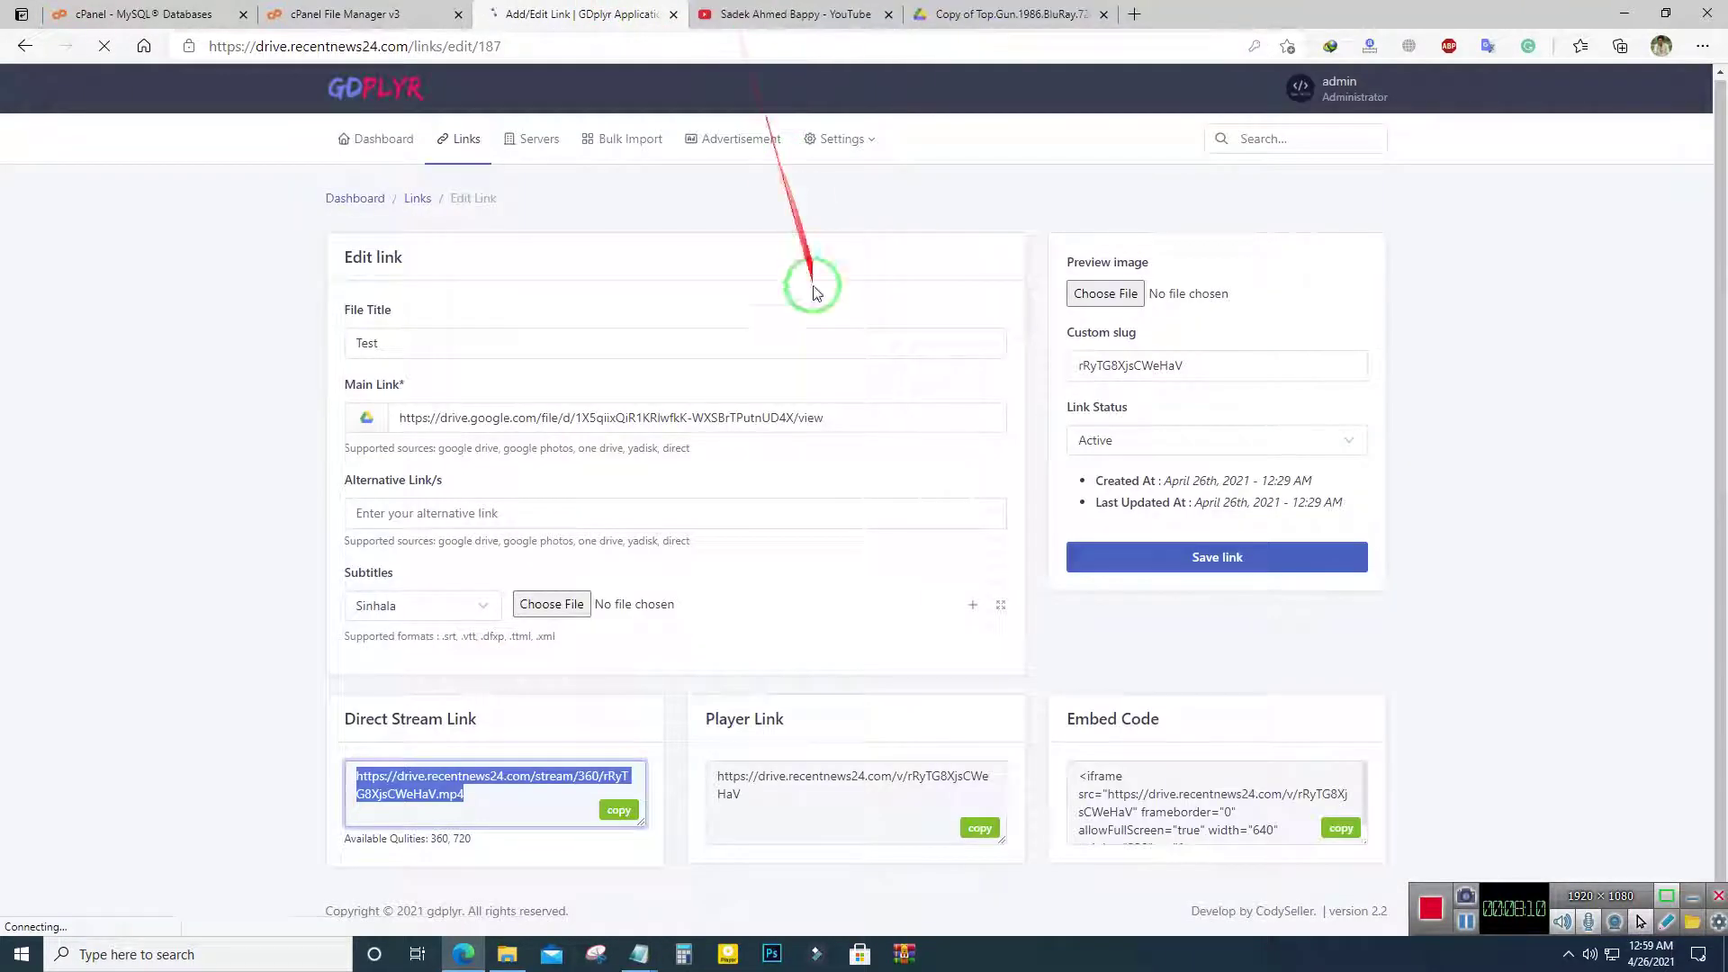
- Open the Test link's Player Link address in its own tab
{"action": "triple_click", "coordinate": [715, 776]}
{"action": "right_click", "coordinate": [732, 780]}
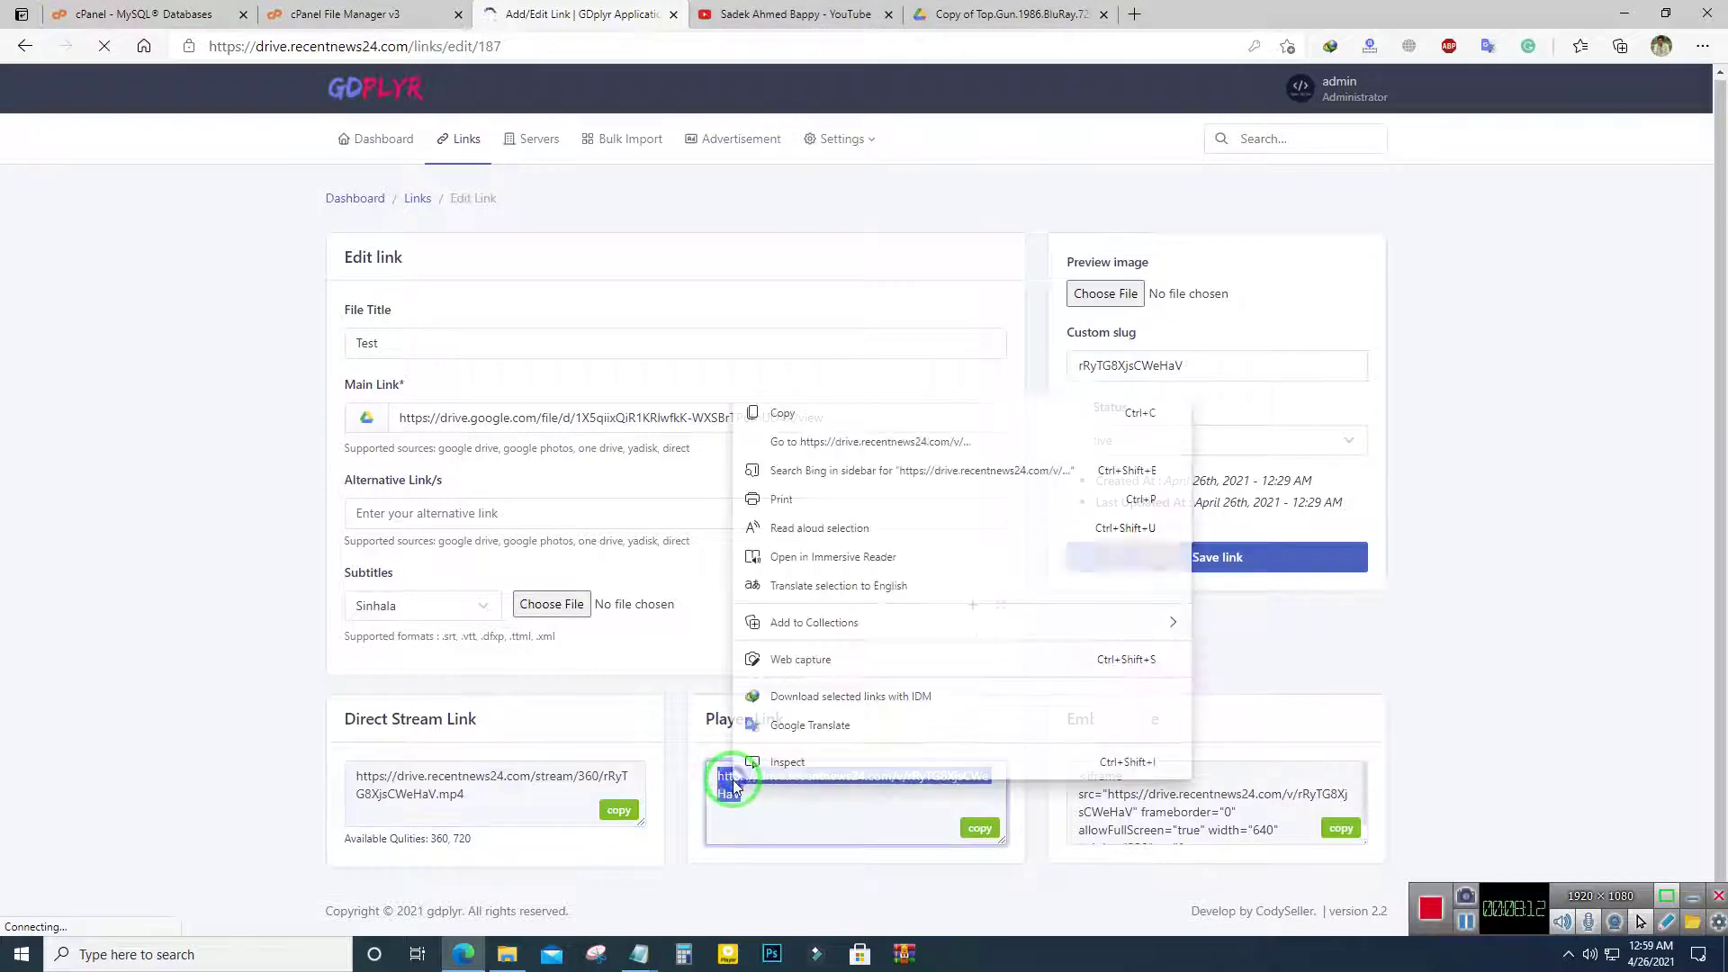
{"action": "left_click", "coordinate": [881, 454]}
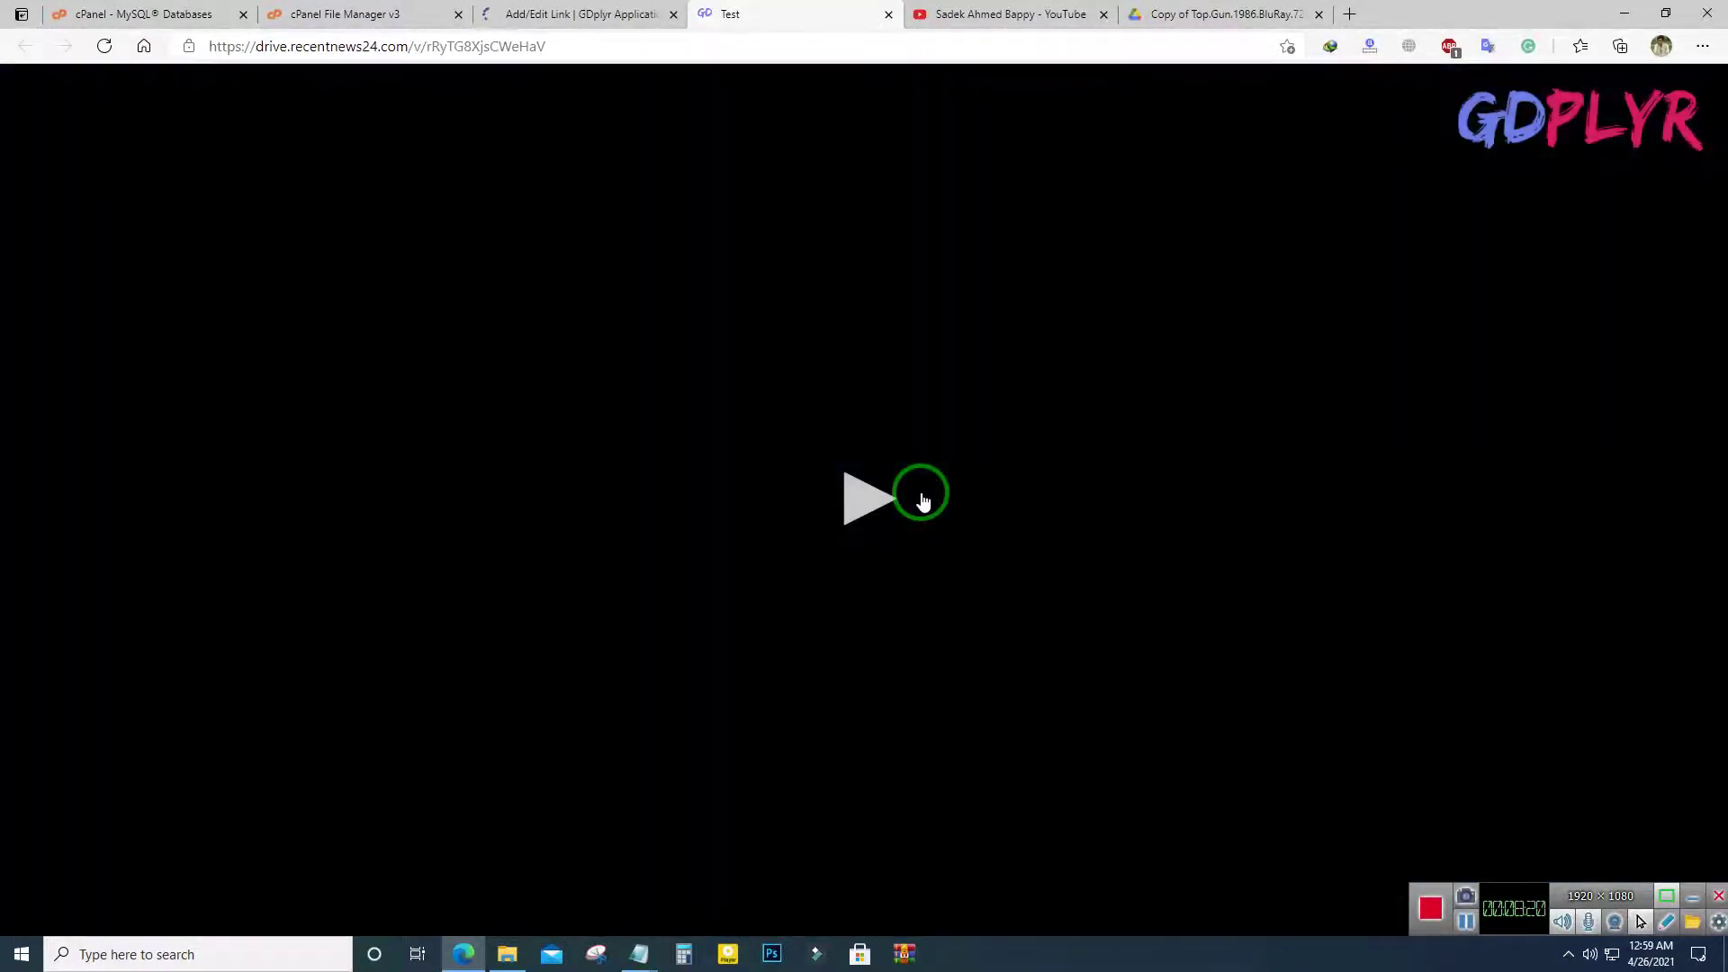
- Play the Test video and switch the player's quality to 720p
{"action": "left_click", "coordinate": [834, 501]}
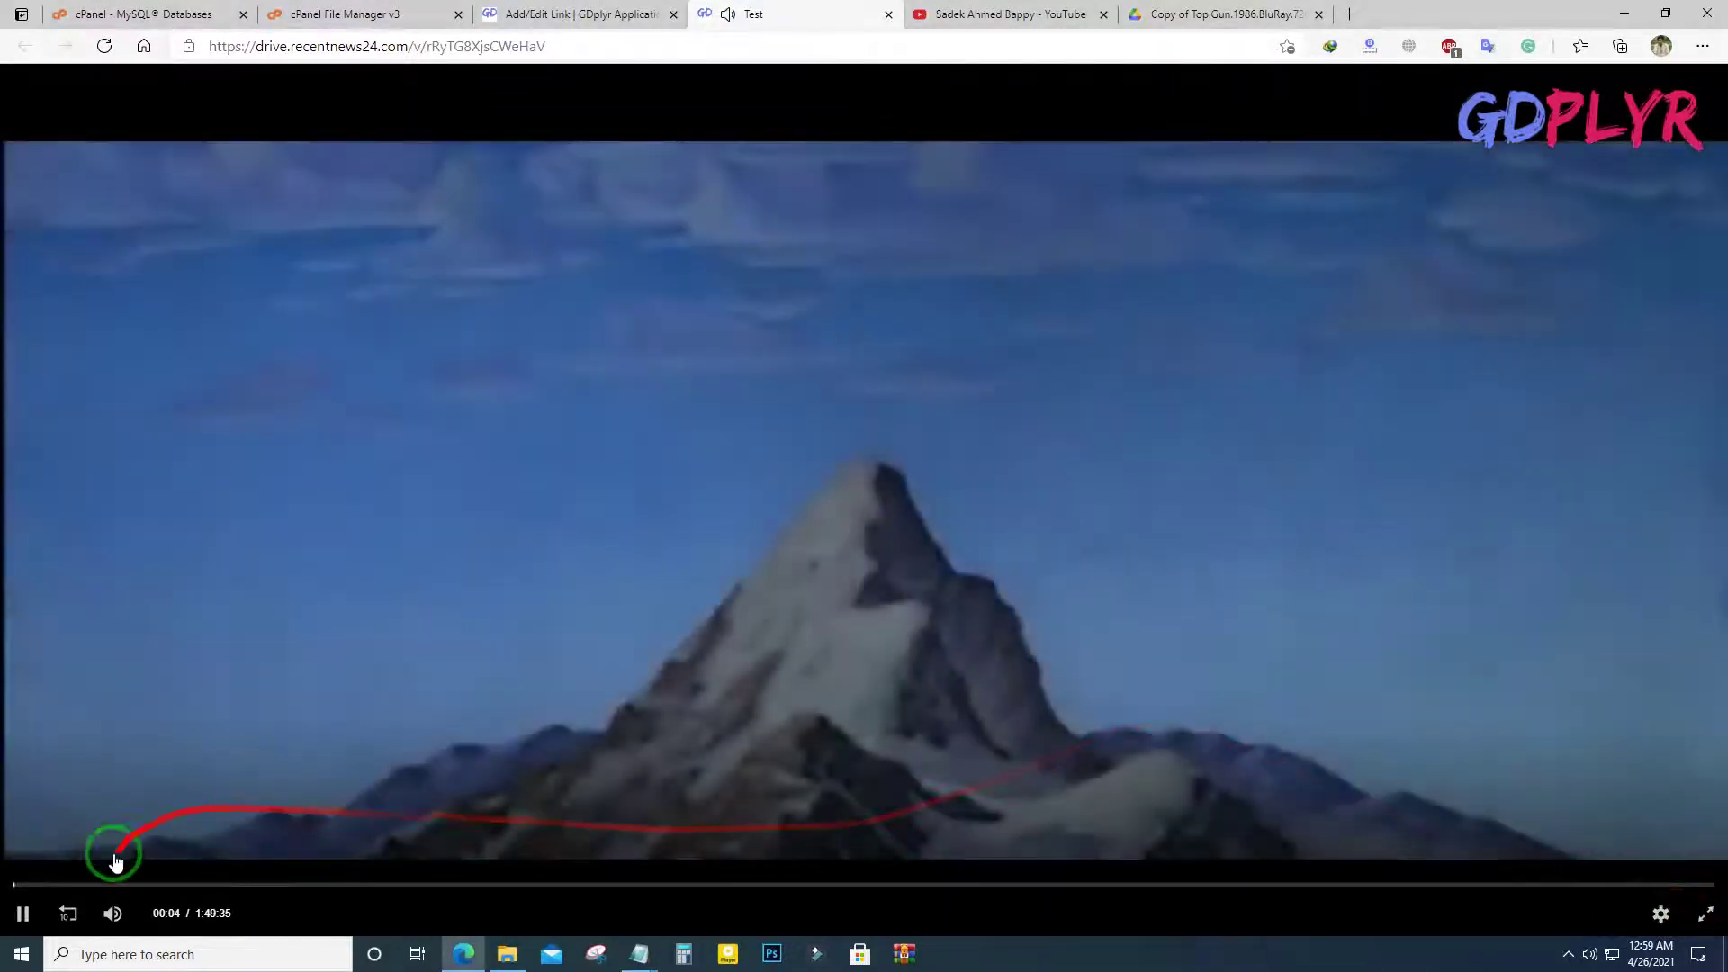
{"action": "mouse_move", "coordinate": [112, 911]}
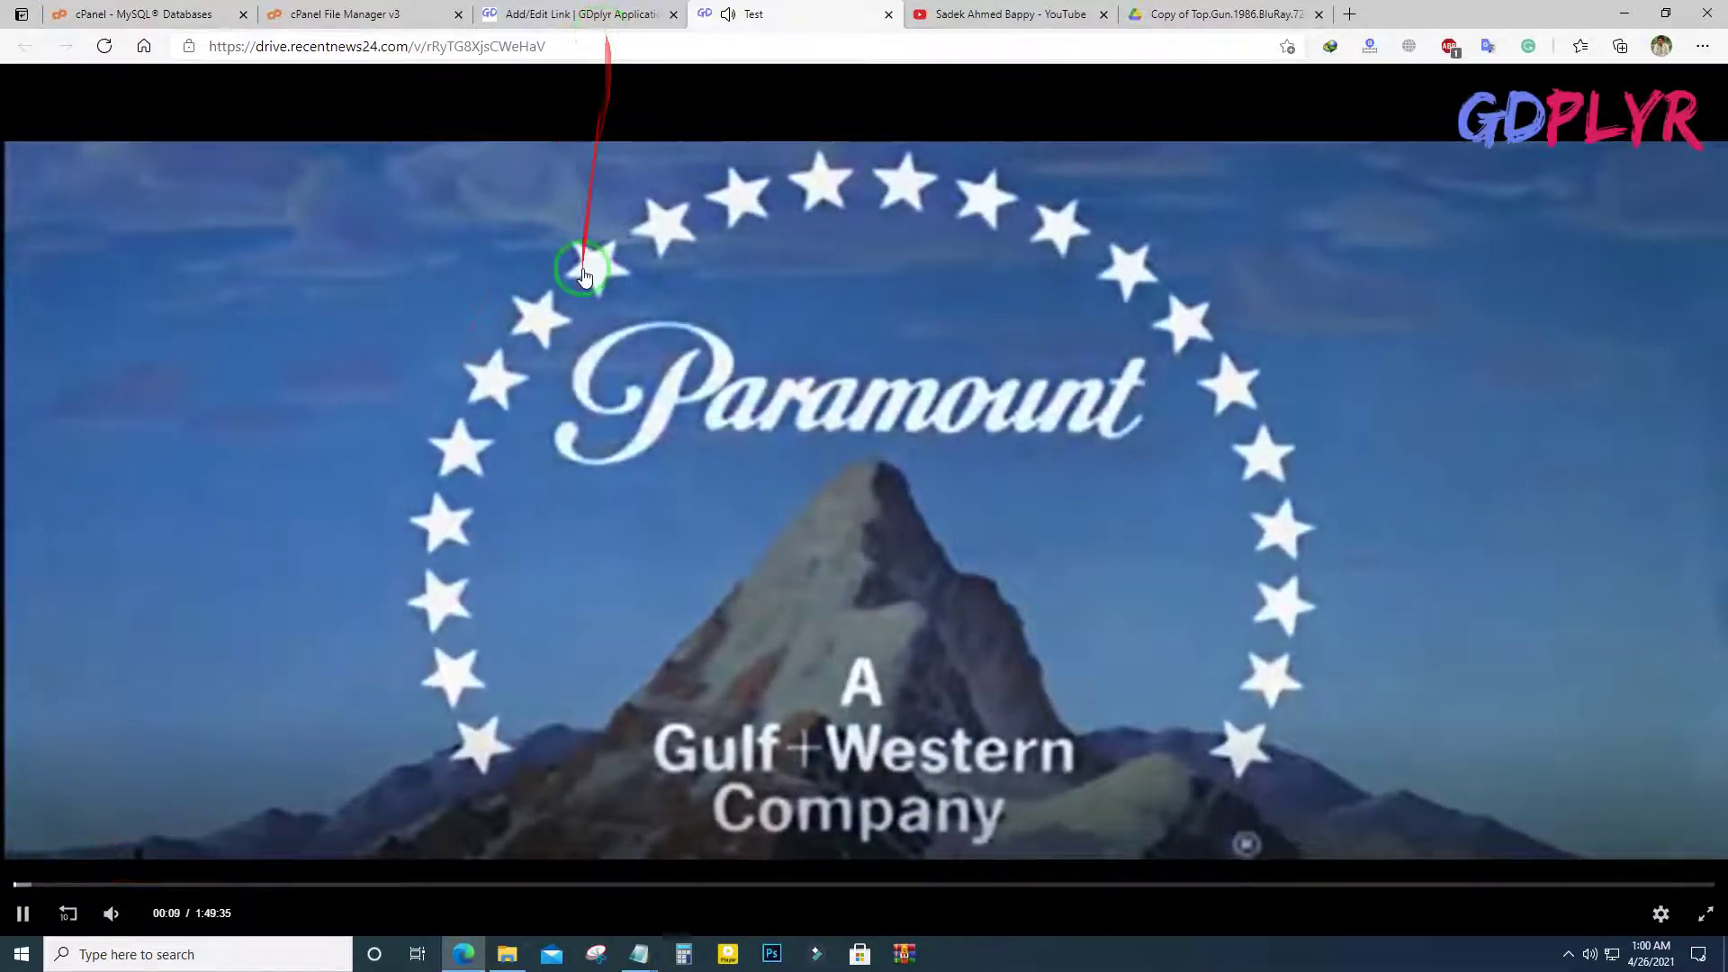
{"action": "left_click", "coordinate": [1665, 903]}
{"action": "left_click", "coordinate": [1293, 627]}
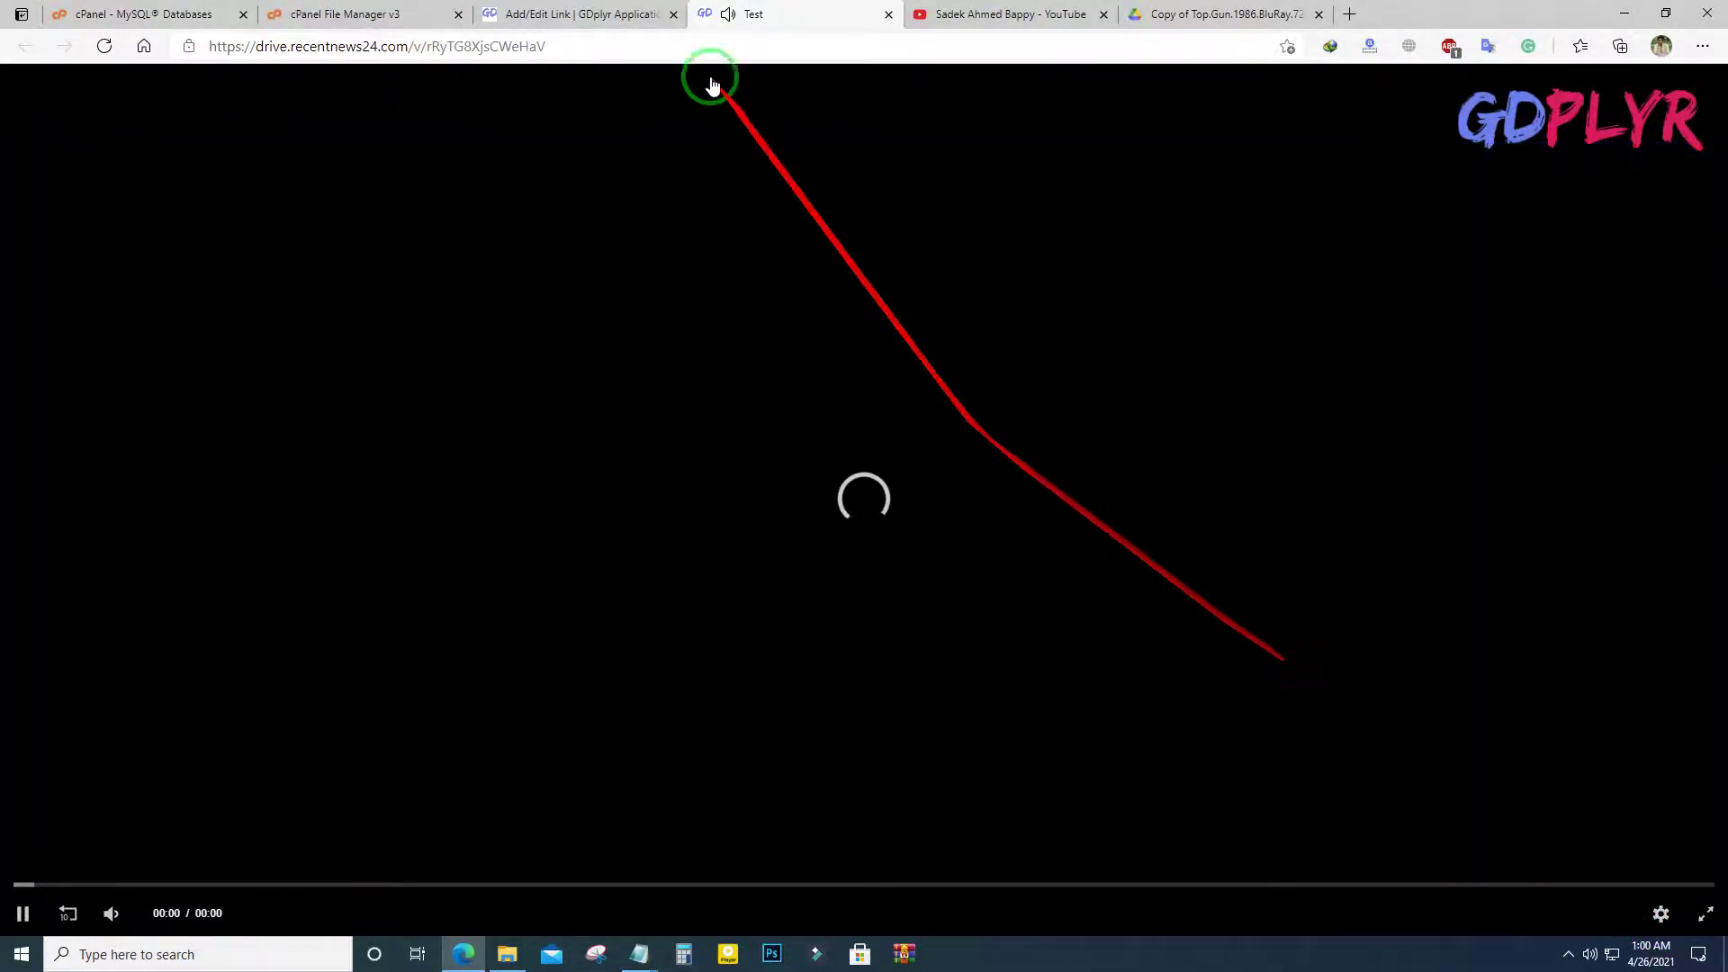
{"action": "left_click", "coordinate": [643, 13]}
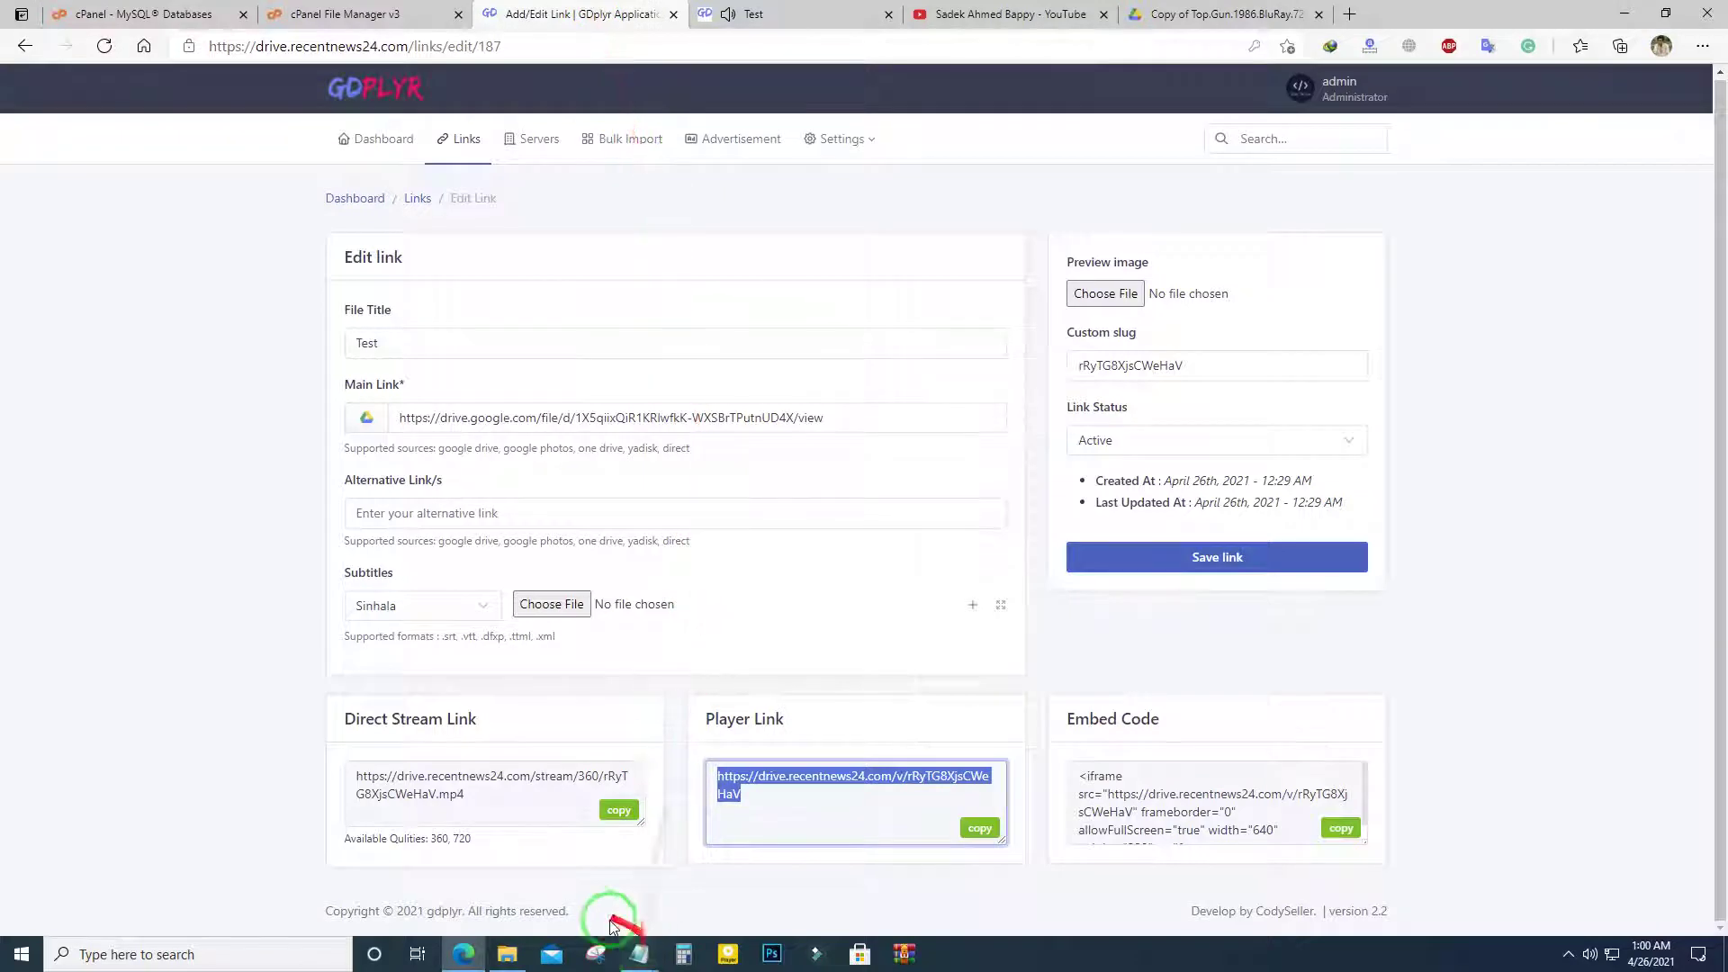
- Copy the Direct Stream Link and load it in the Test player tab
{"action": "left_click_drag", "start_coordinate": [493, 796], "coordinate": [356, 776]}
{"action": "left_click", "coordinate": [314, 760]}
{"action": "right_click", "coordinate": [430, 788]}
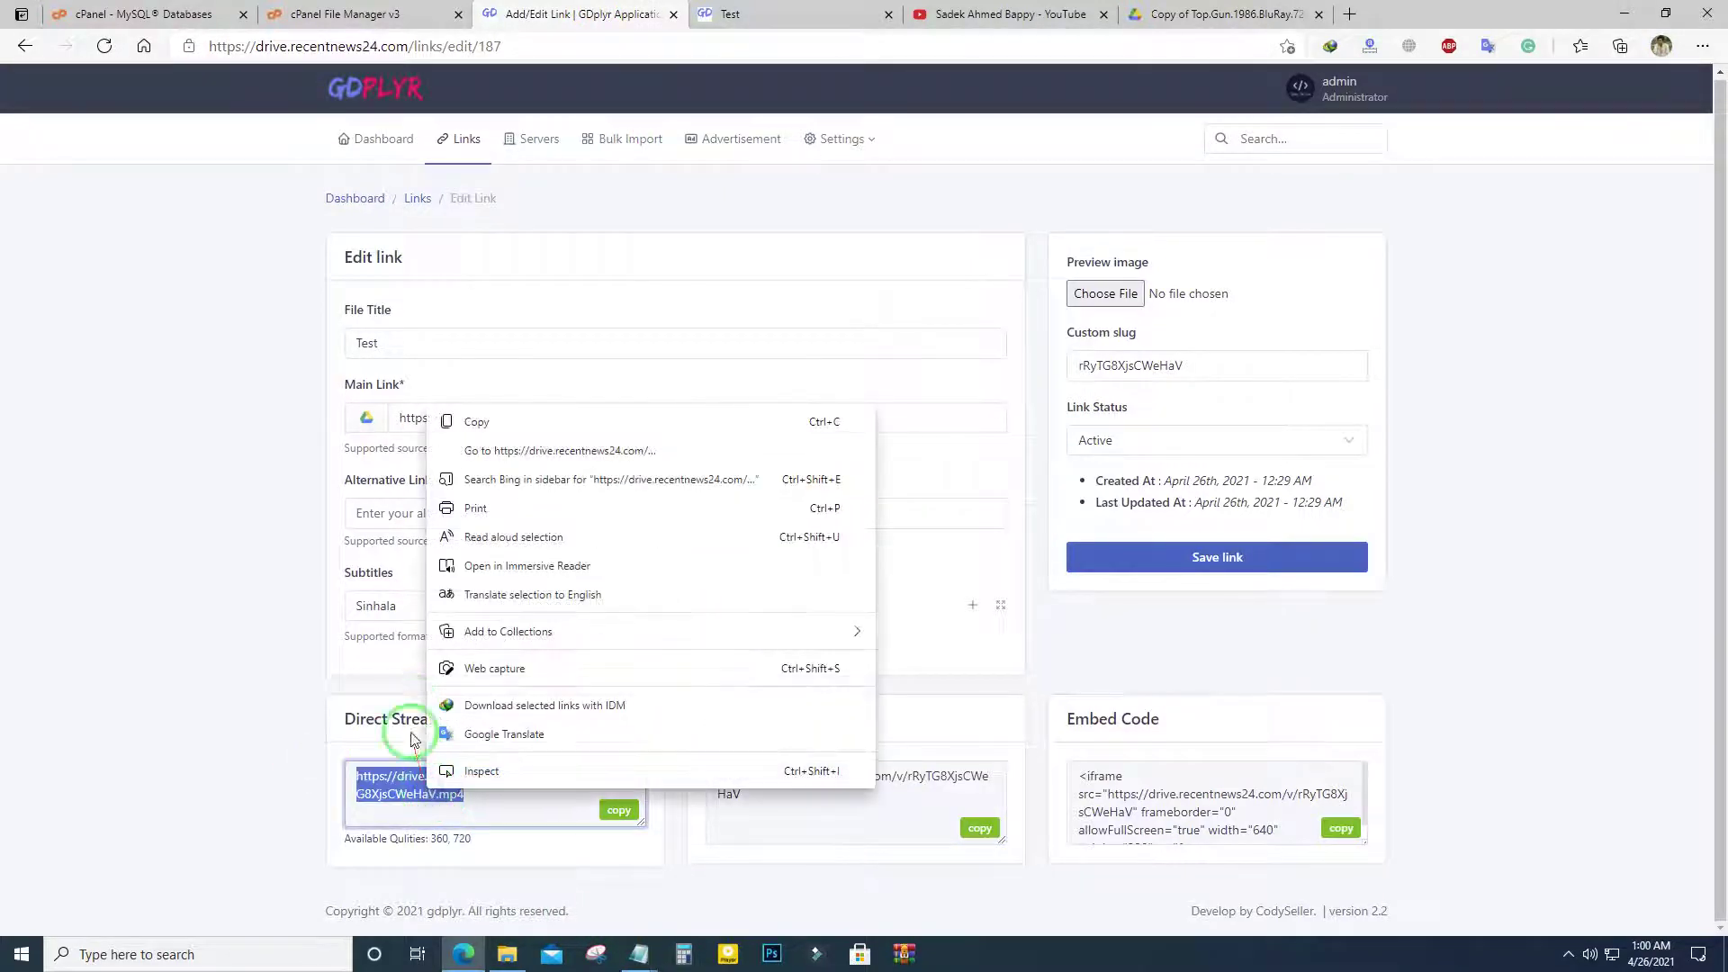
{"action": "left_click", "coordinate": [511, 423]}
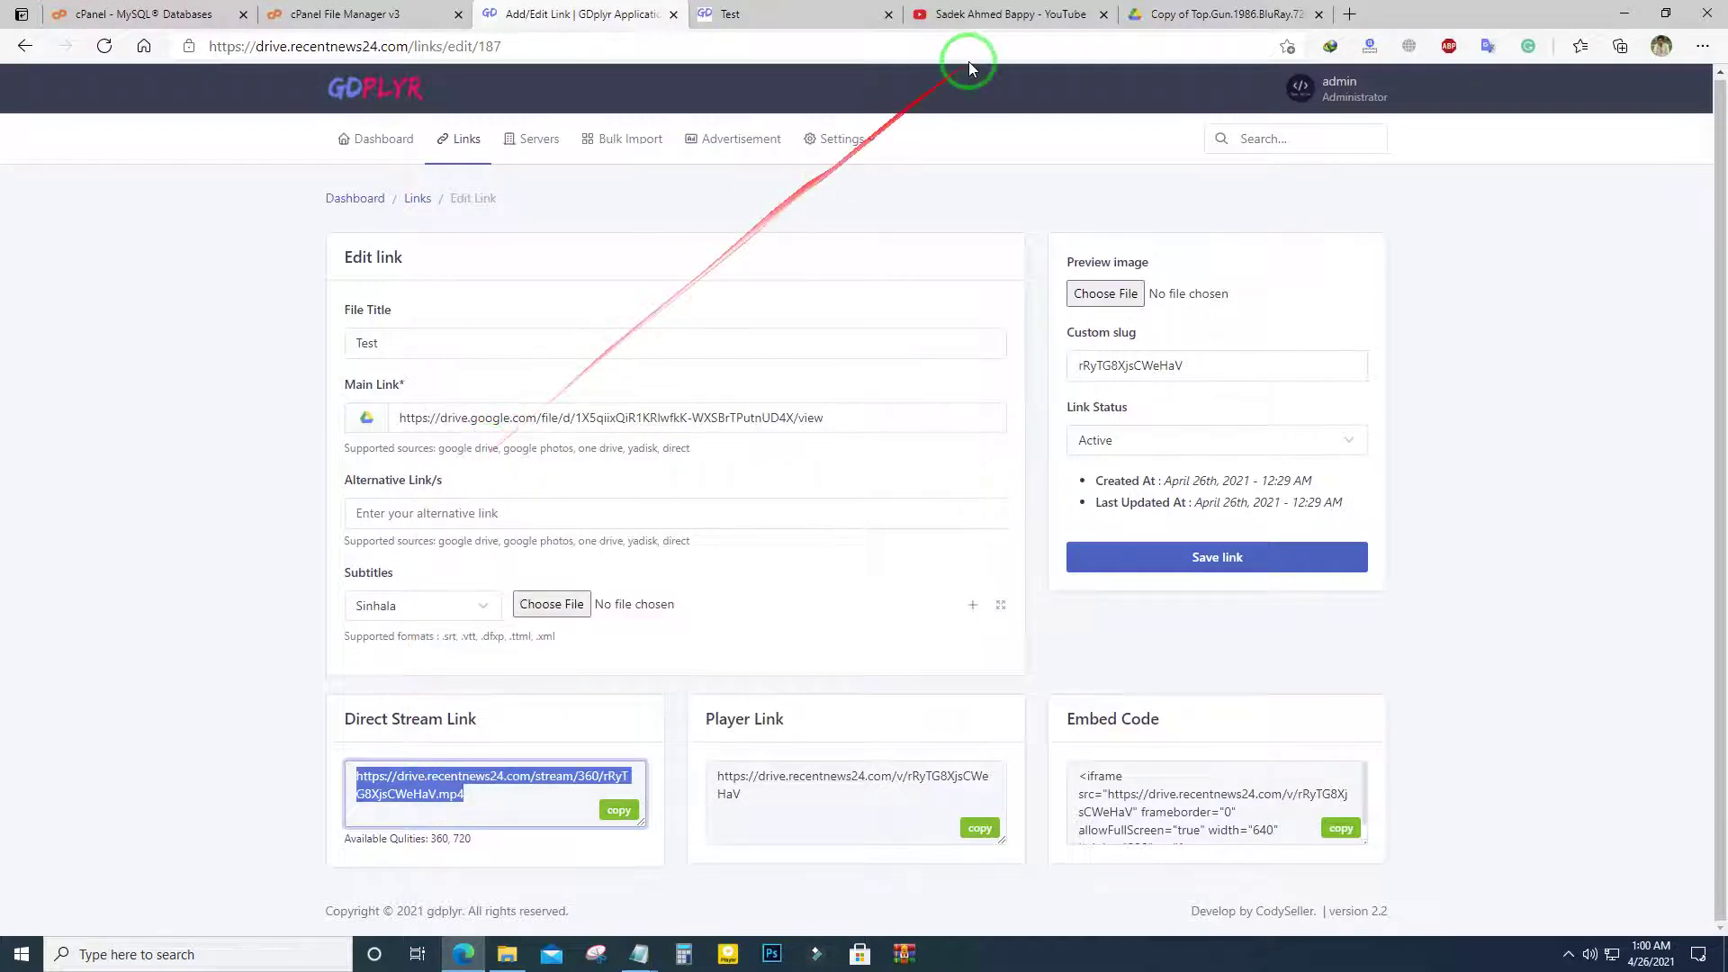
{"action": "left_click", "coordinate": [760, 14]}
{"action": "left_click", "coordinate": [757, 42]}
{"action": "key", "text": "ctrl+v"}
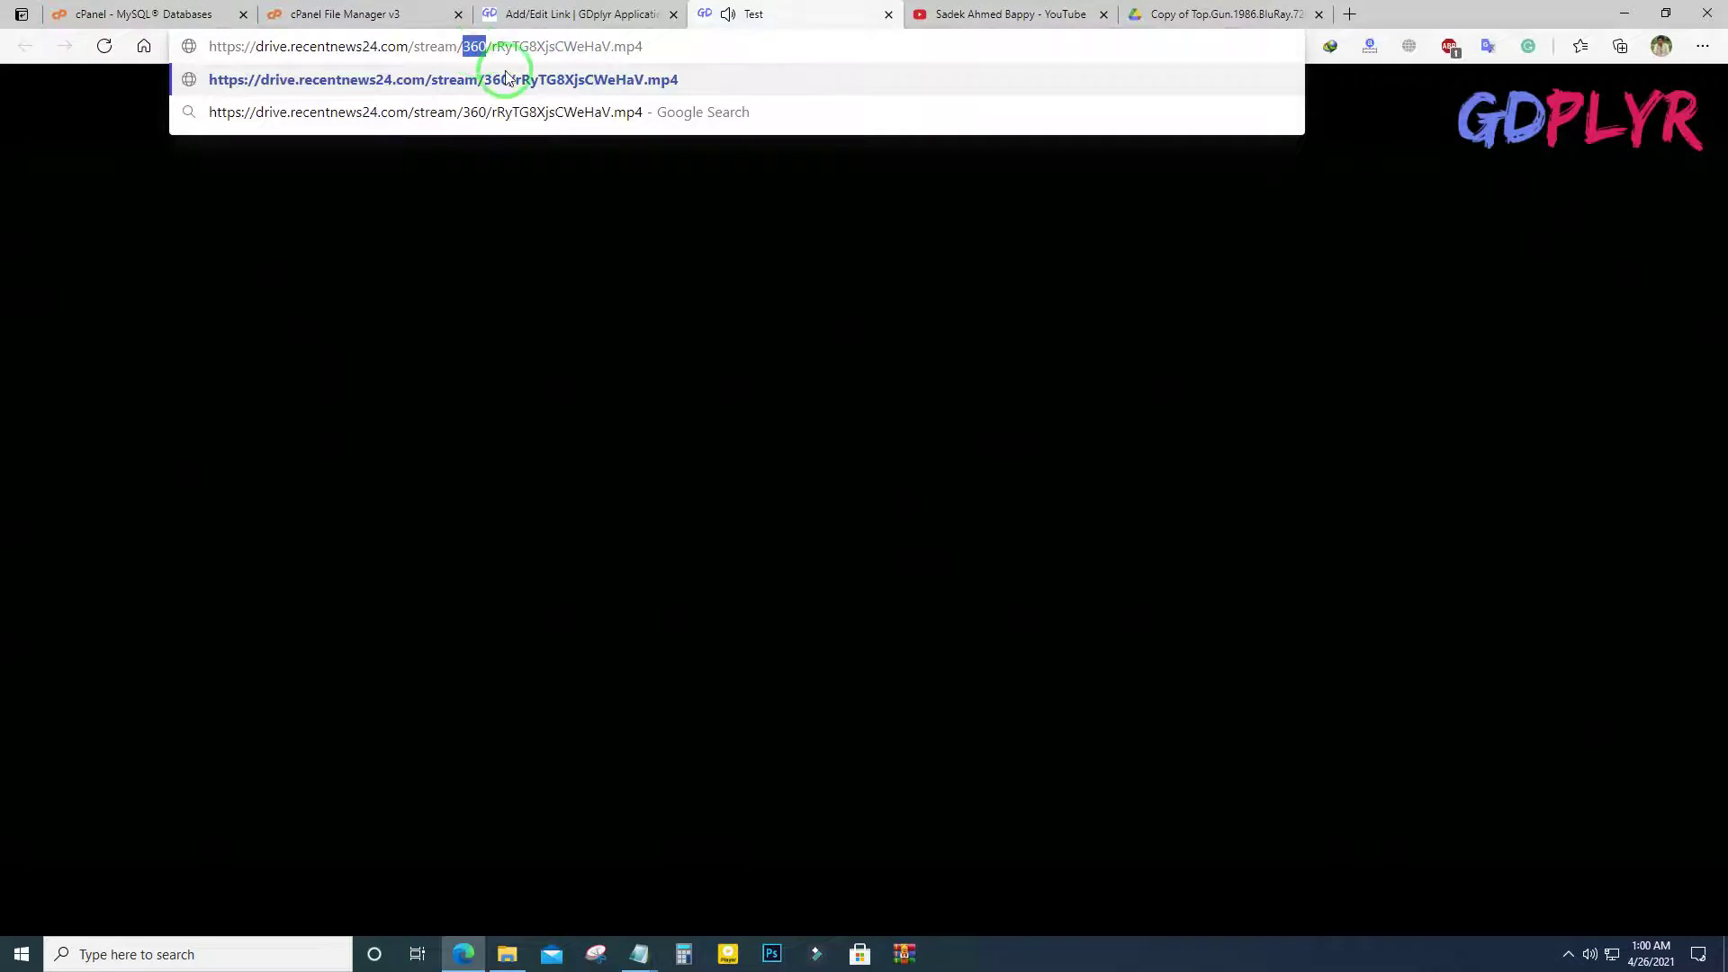
{"action": "left_click", "coordinate": [963, 617]}
- Change 360 to 720 in the stream address and load it
{"action": "left_click", "coordinate": [1660, 914]}
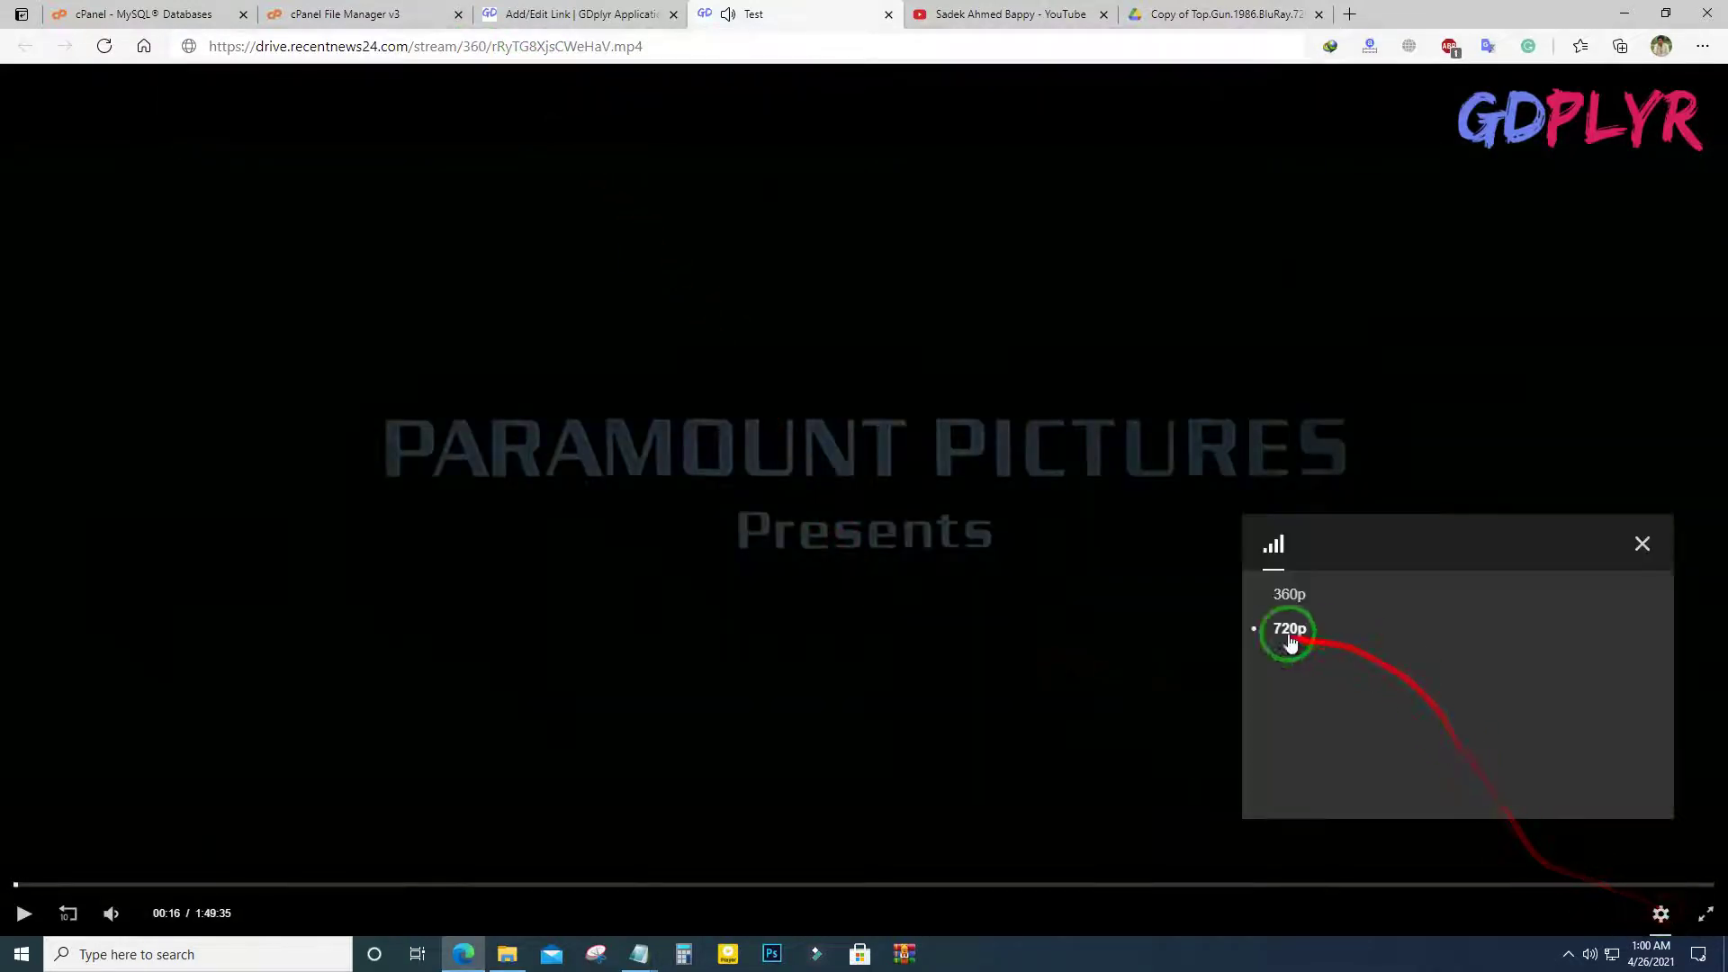
{"action": "double_click", "coordinate": [473, 46]}
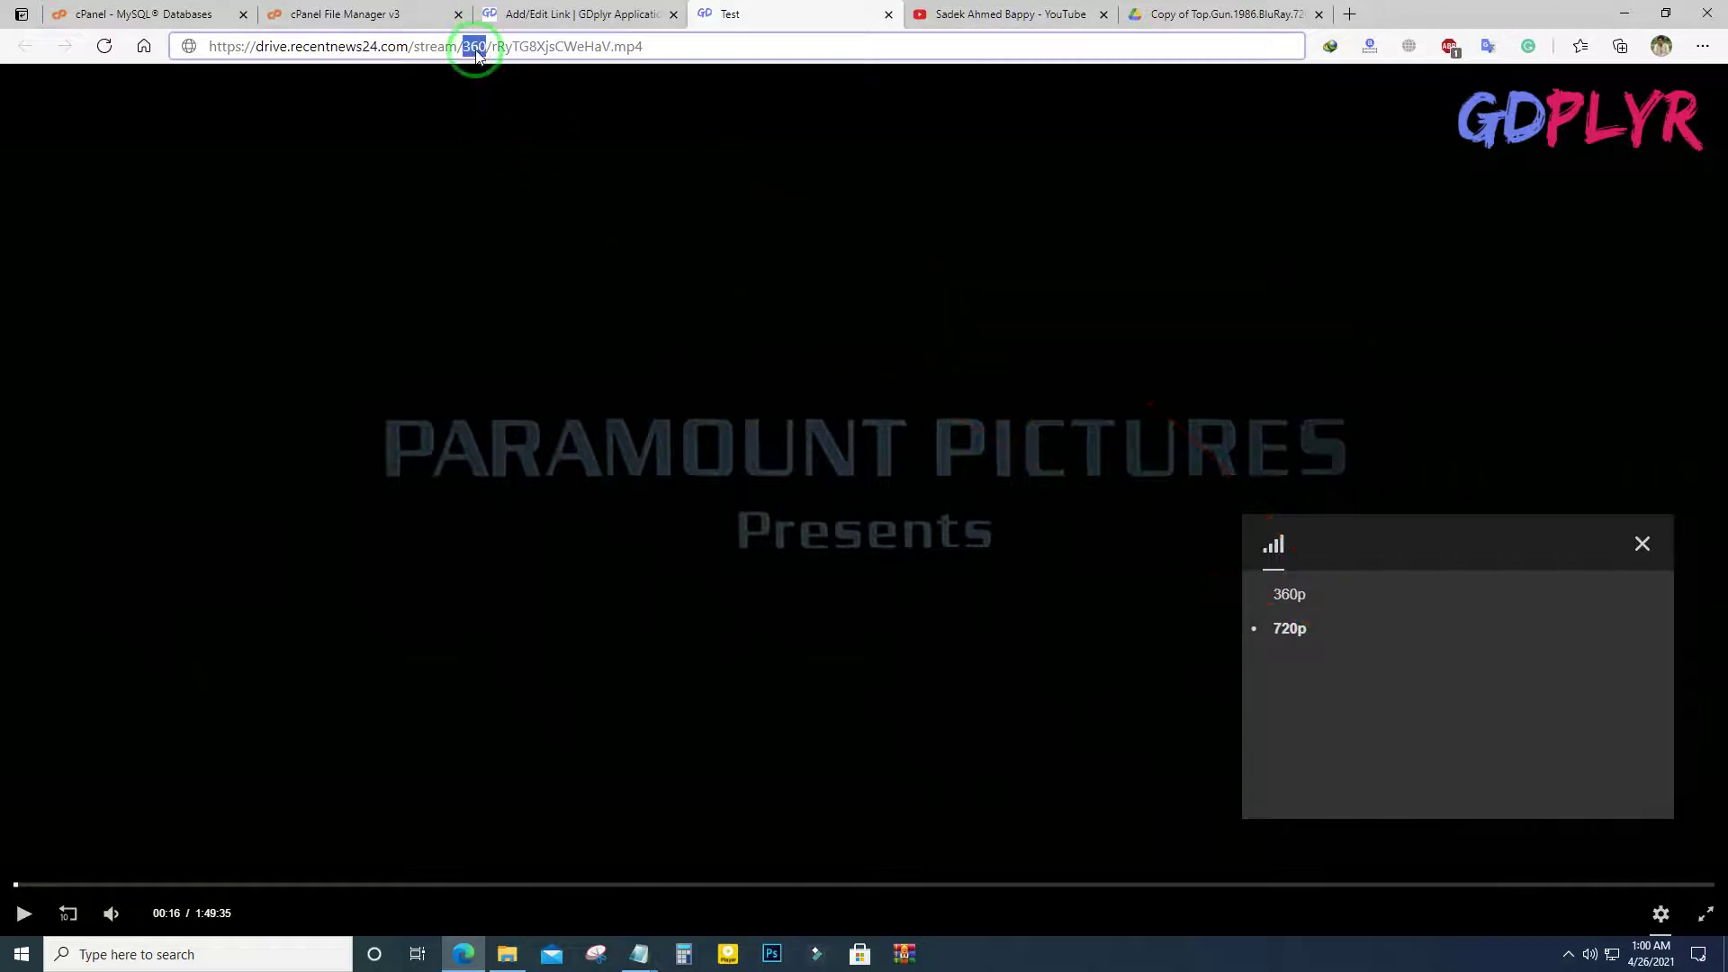
{"action": "type", "text": "720"}
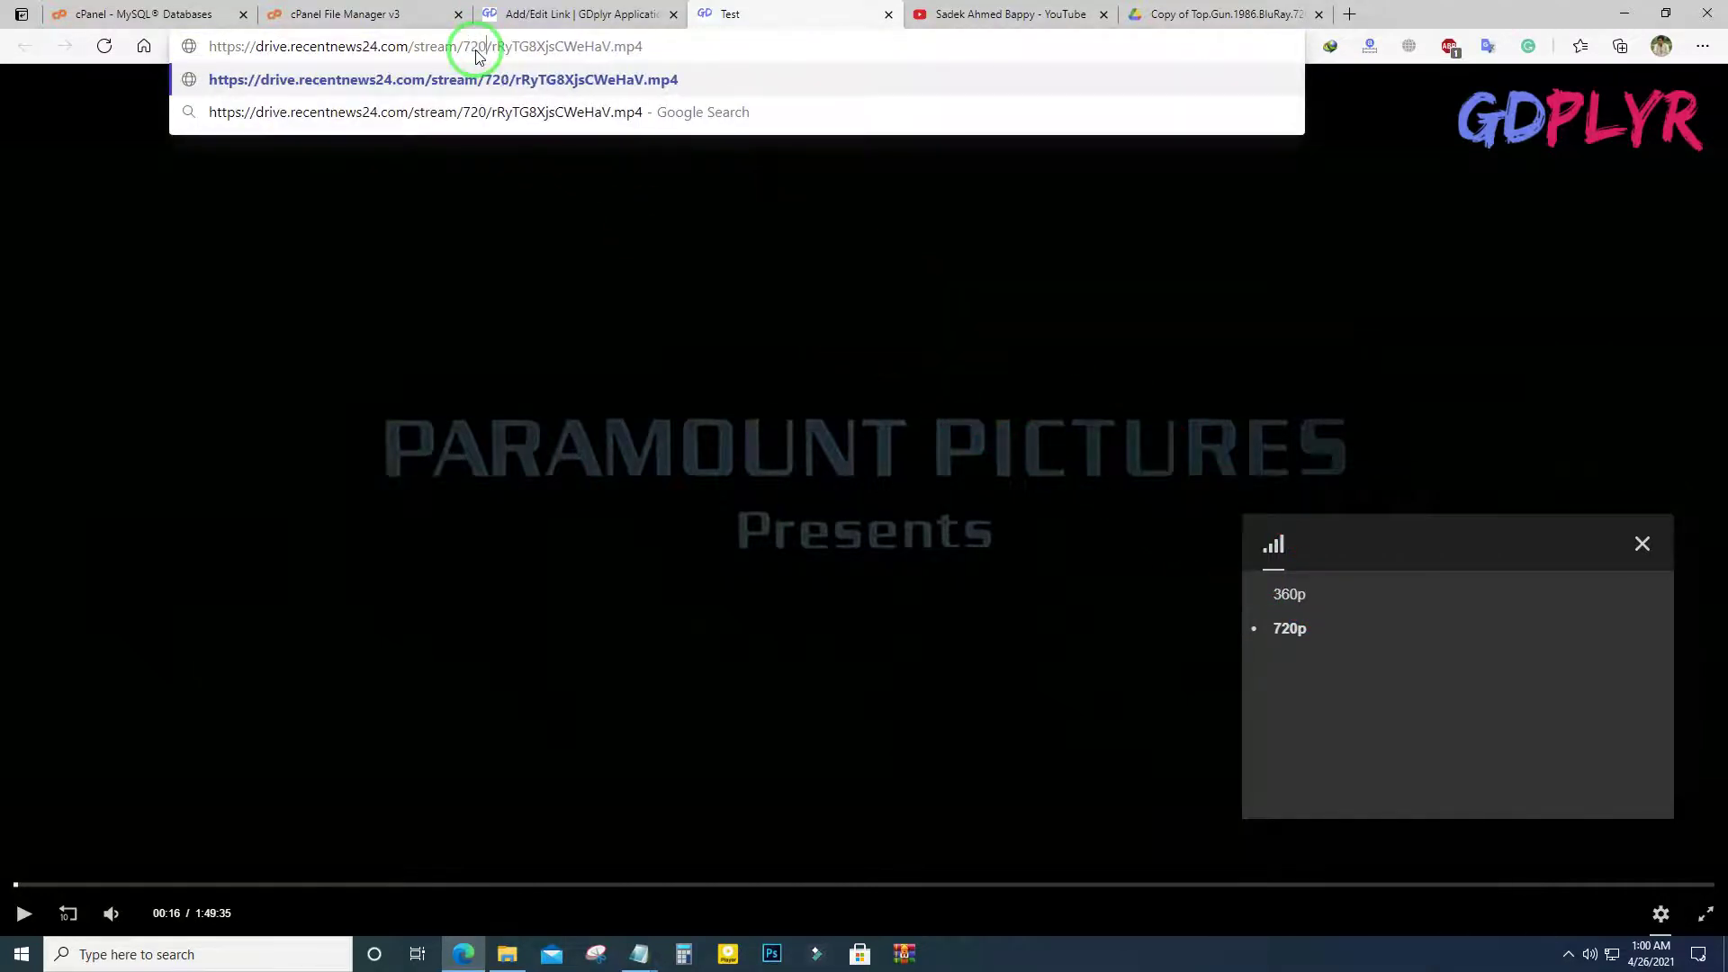
{"action": "key", "text": "Return"}
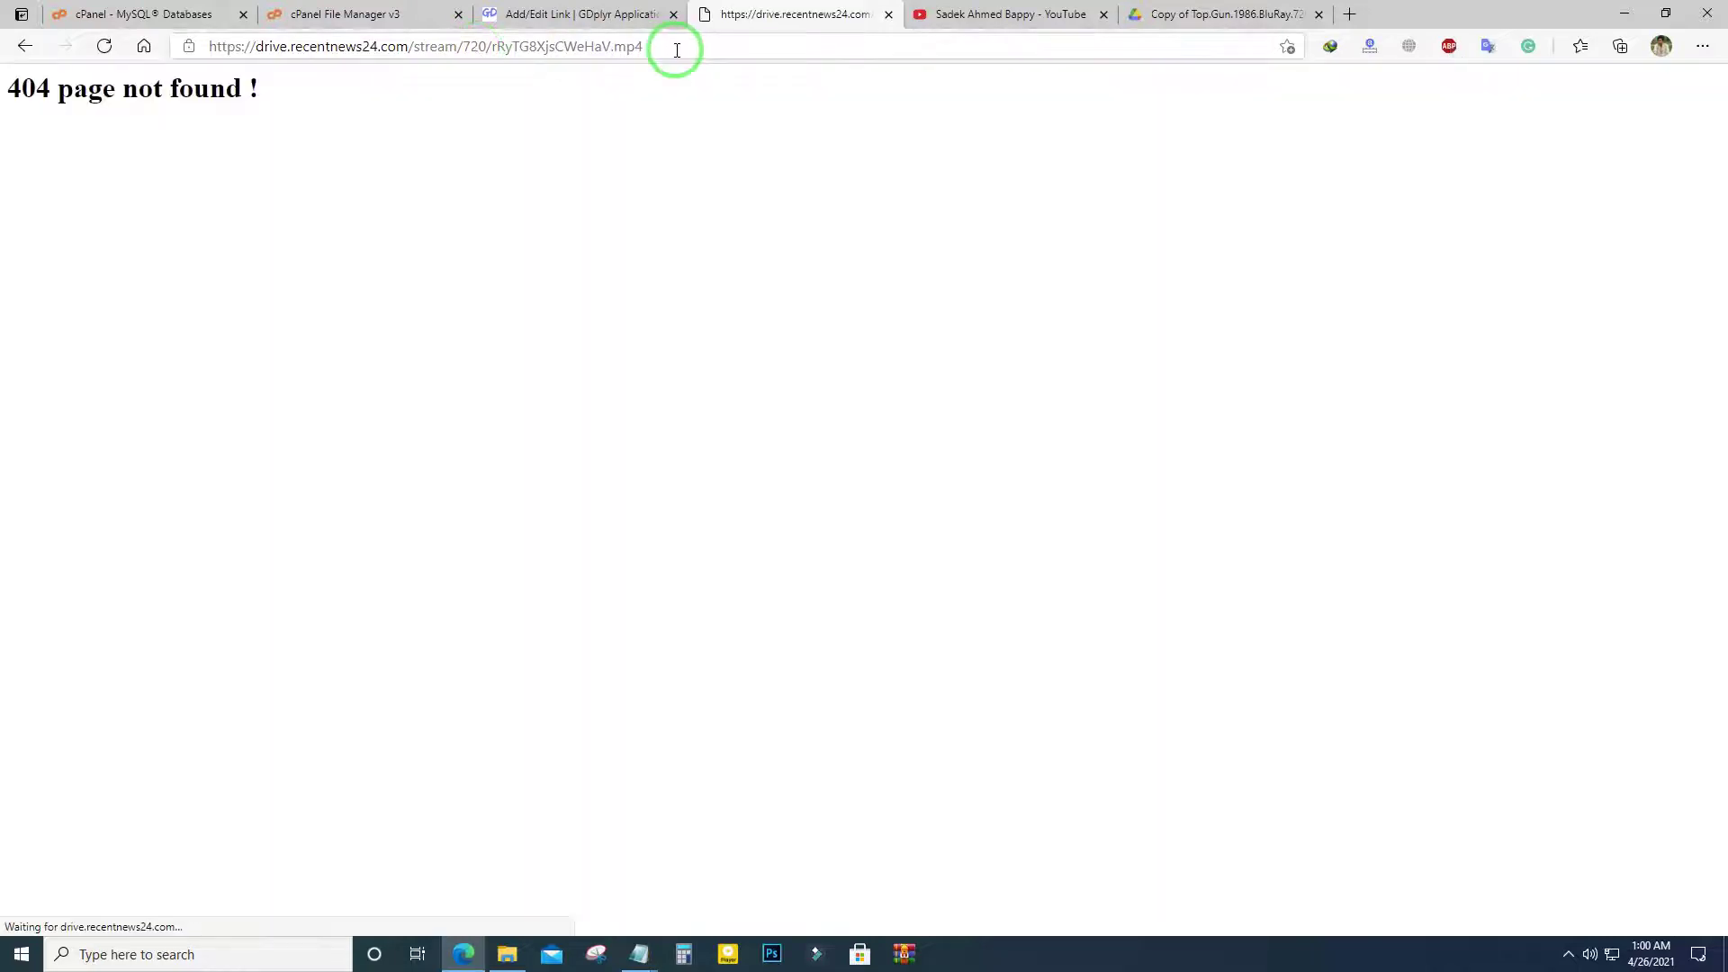
- Back on the Edit link page, search the web for the direct stream address
{"action": "left_click_drag", "start_coordinate": [670, 54], "coordinate": [418, 56]}
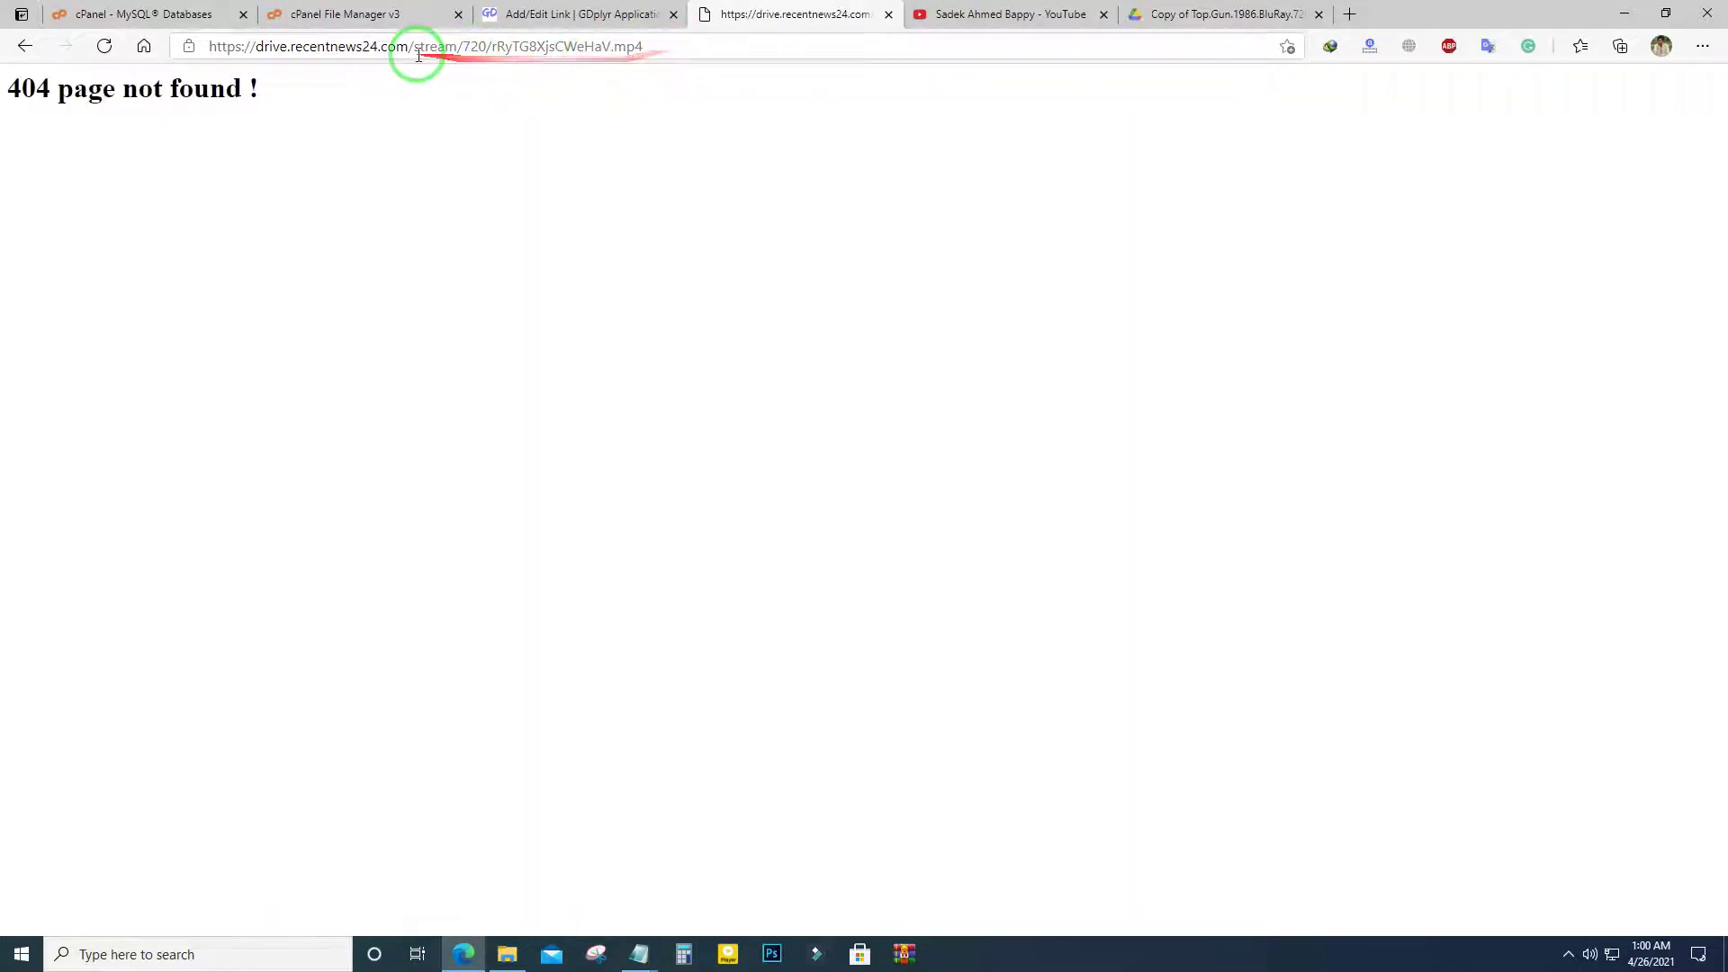
{"action": "left_click", "coordinate": [583, 11]}
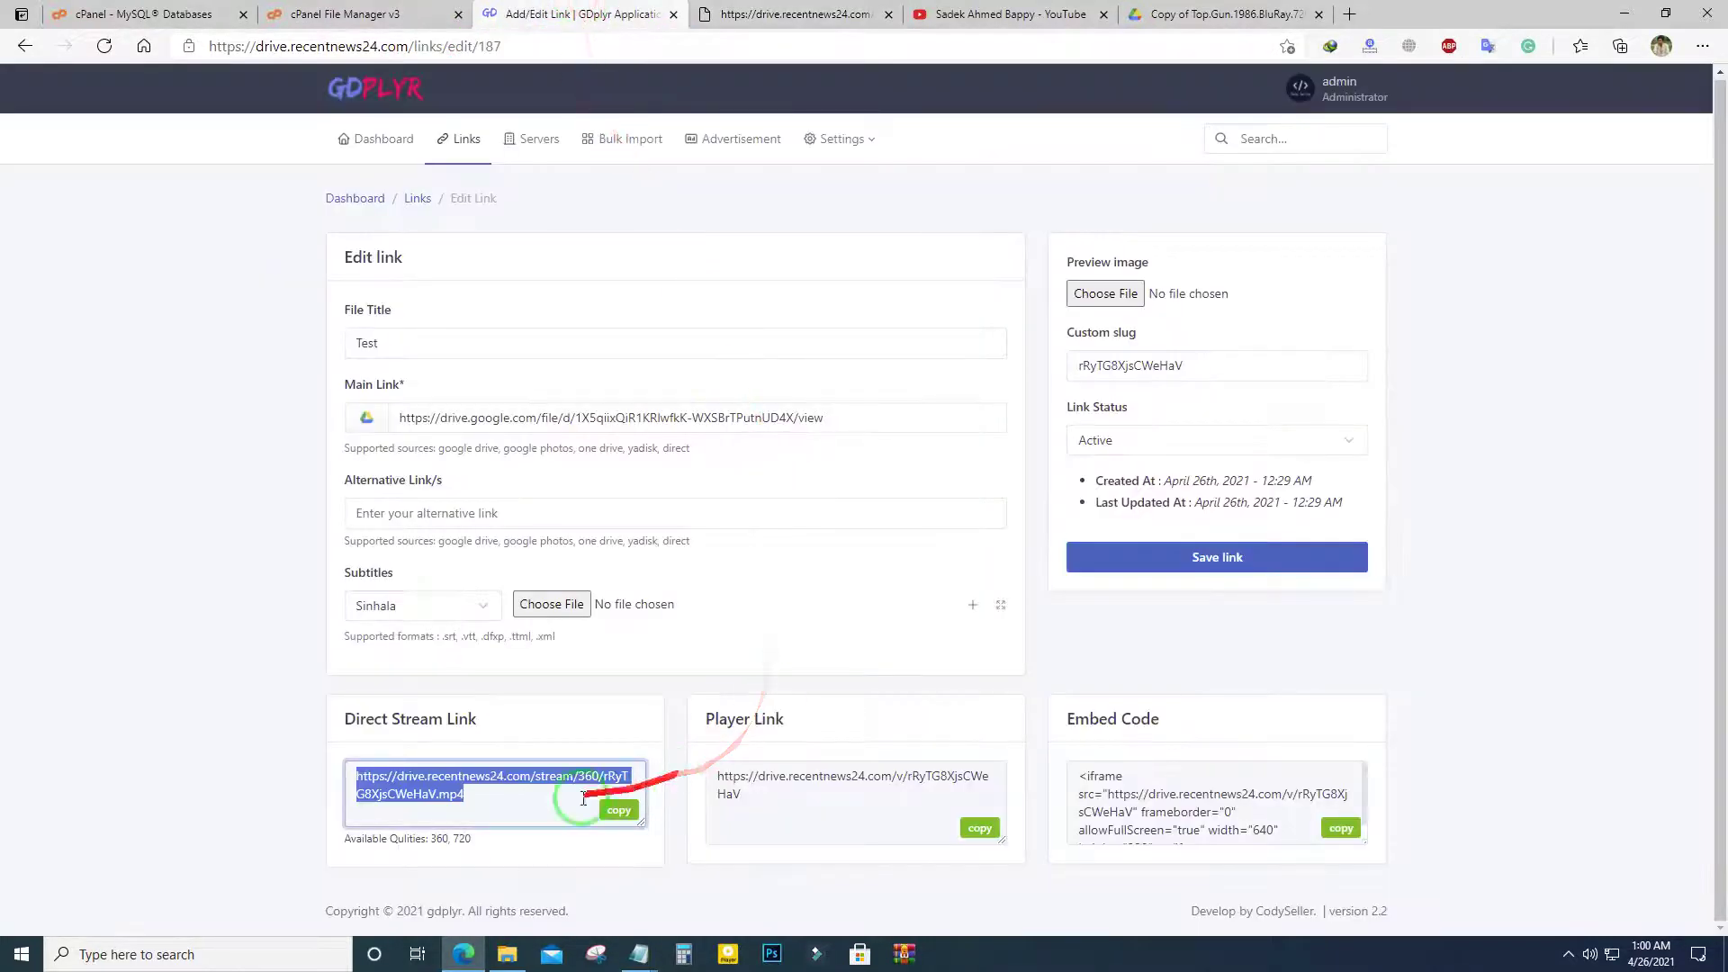
{"action": "right_click", "coordinate": [398, 792]}
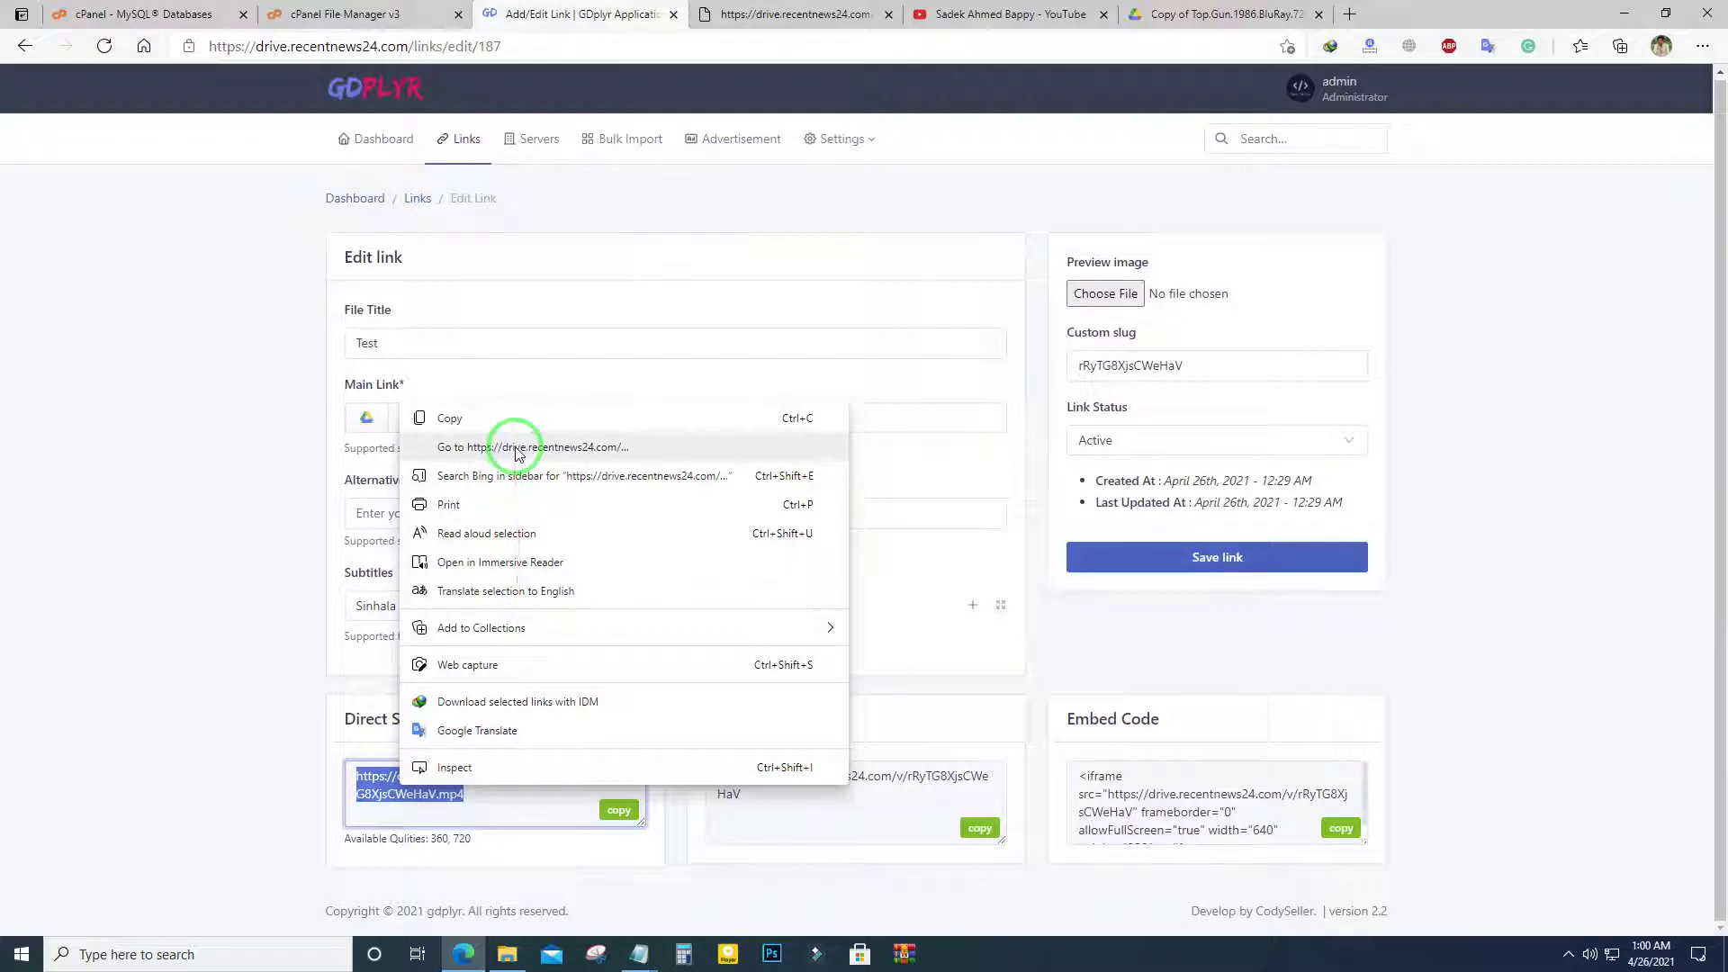
{"action": "left_click", "coordinate": [543, 470]}
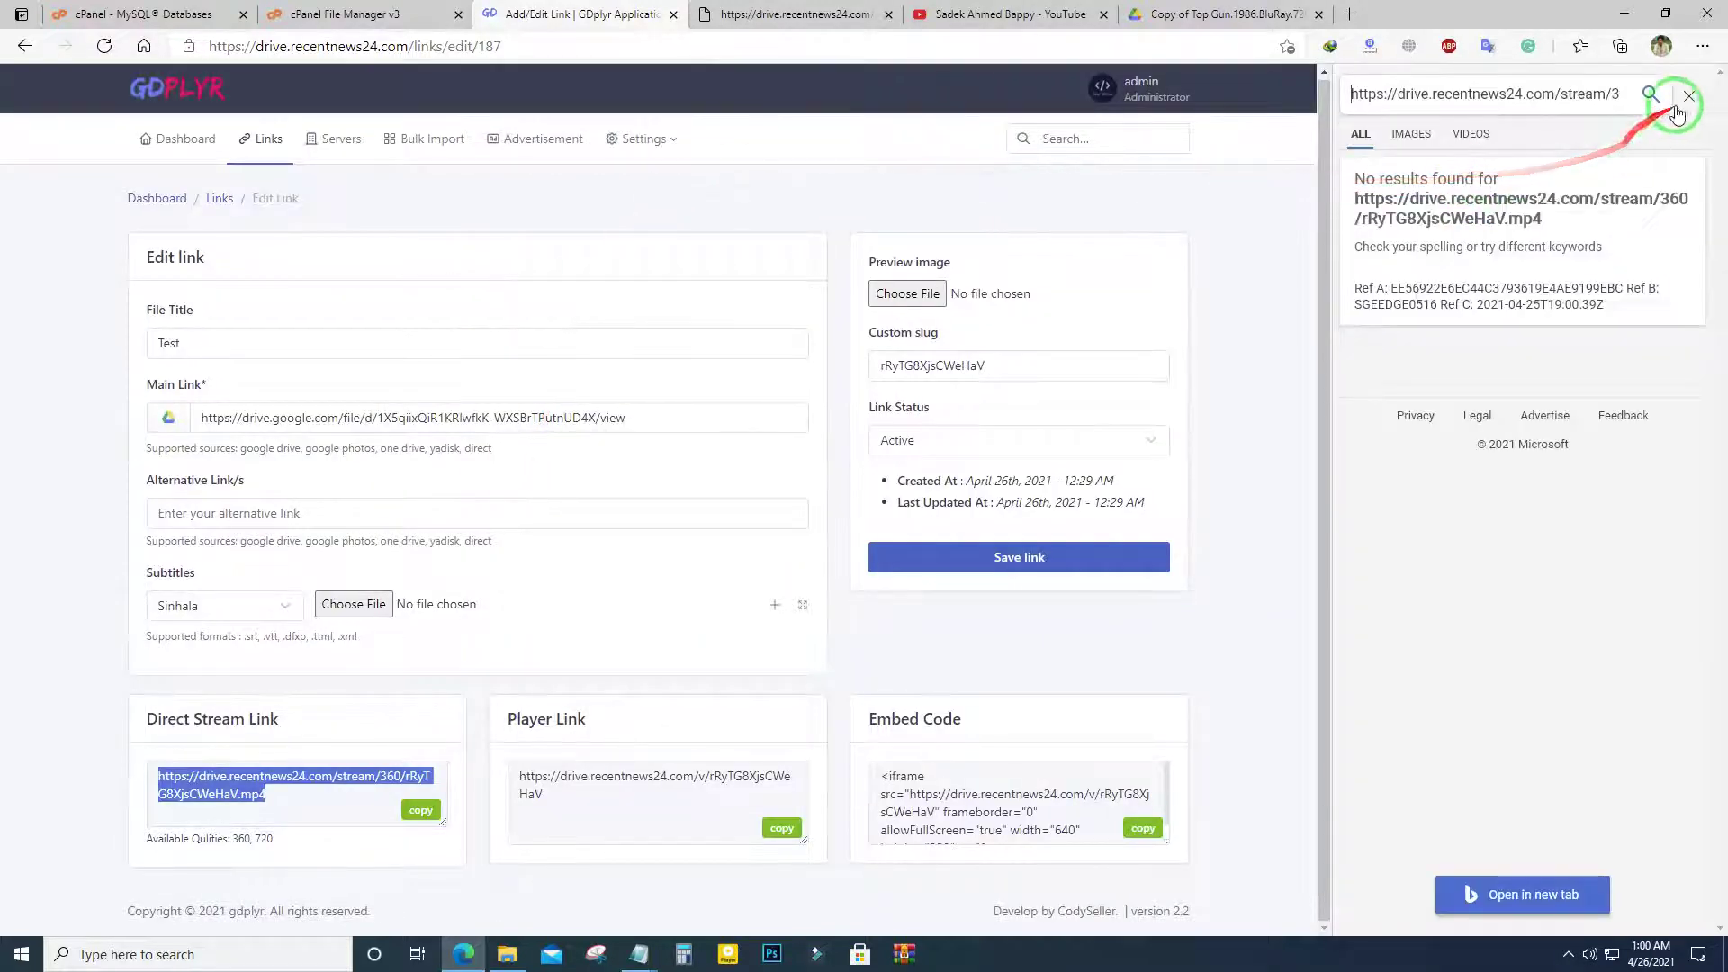
- Open the direct stream link in a new tab and select its 360 address
{"action": "right_click", "coordinate": [423, 790]}
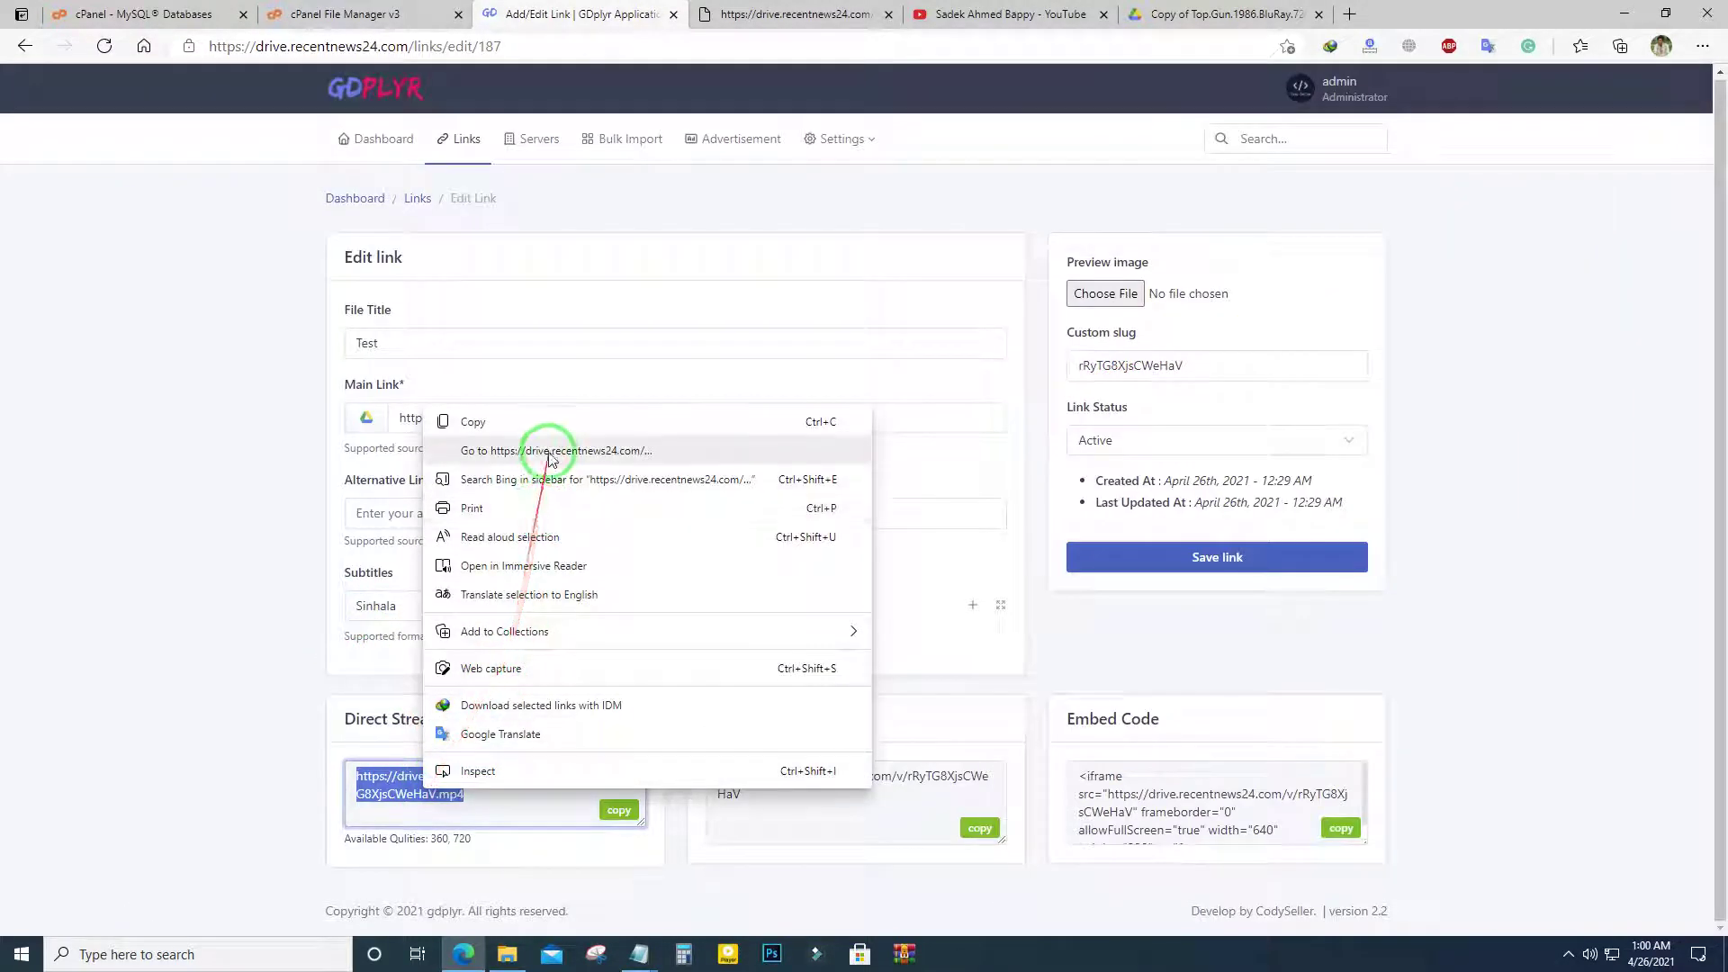
{"action": "left_click", "coordinate": [549, 448]}
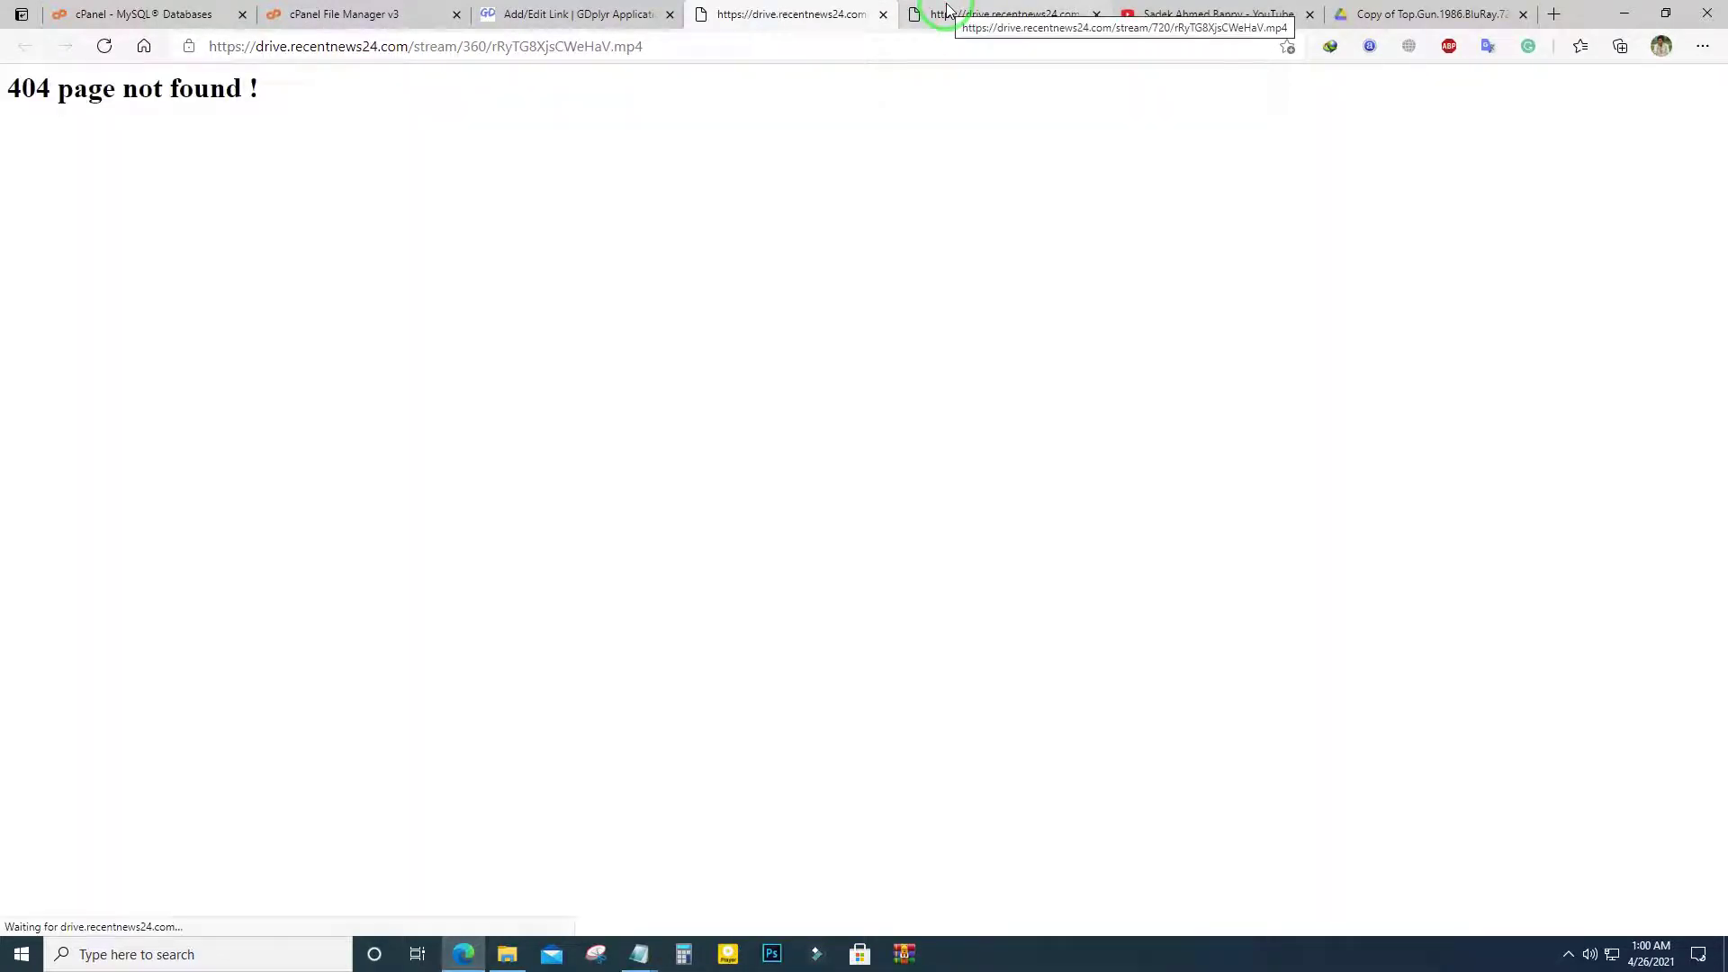
{"action": "left_click", "coordinate": [790, 53]}
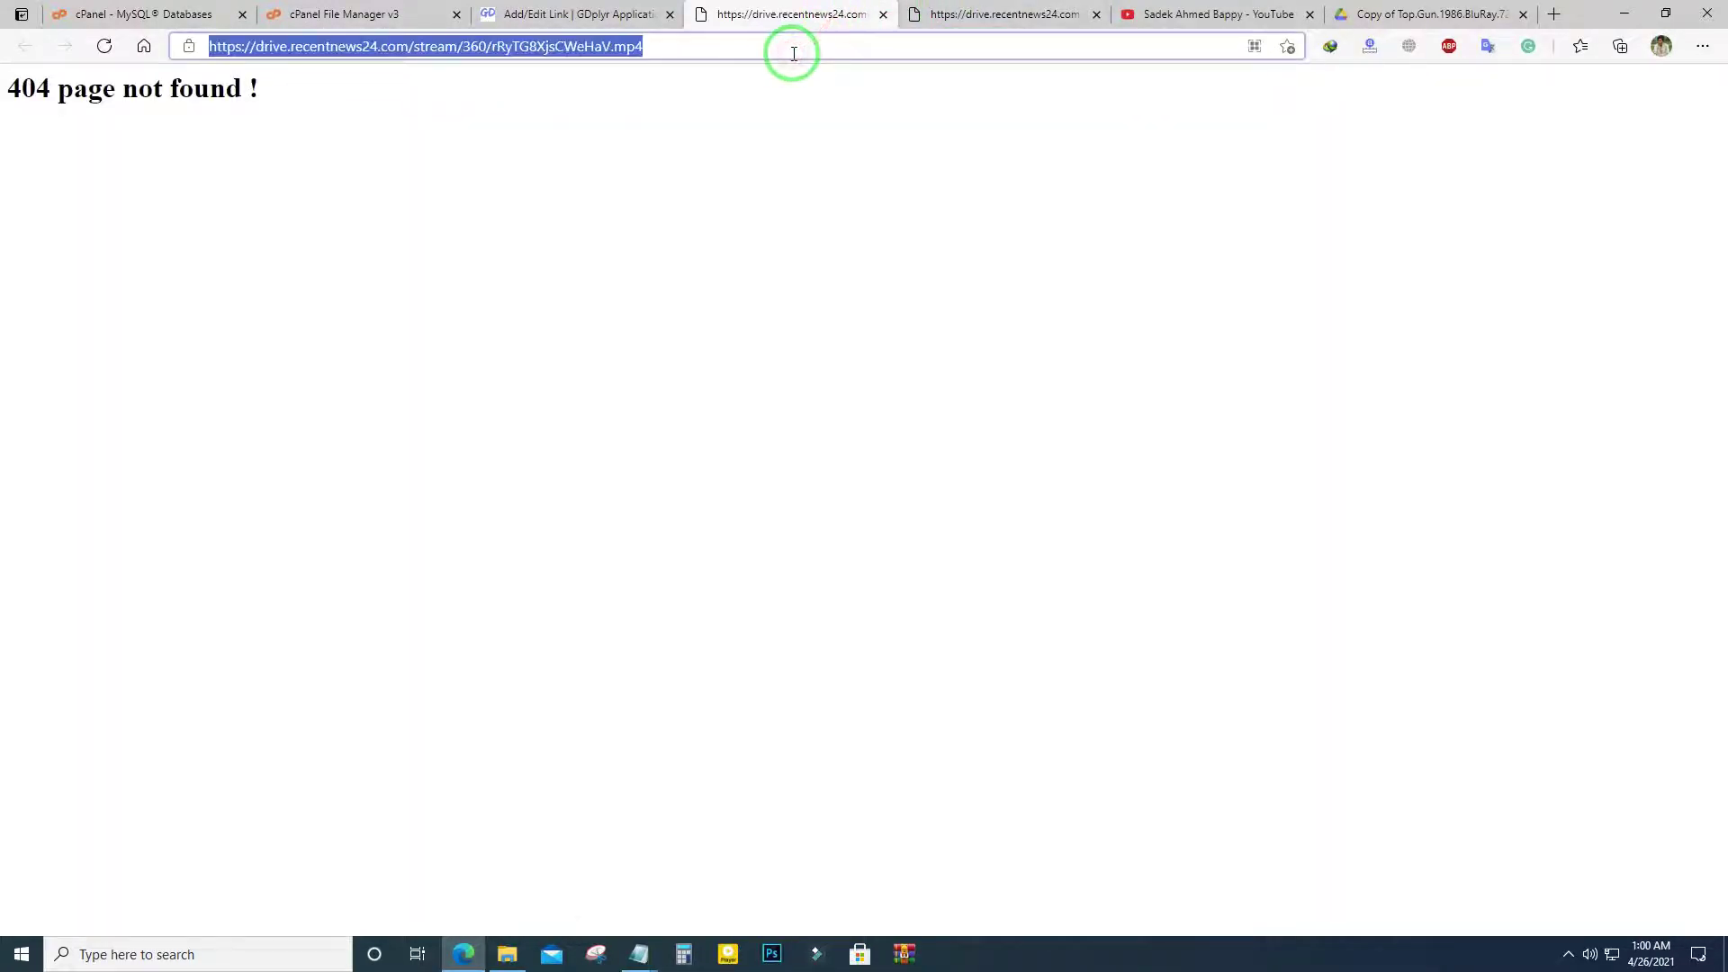
- Select the 720 stream tab's address and open Internet Download Manager from the tray
{"action": "left_click", "coordinate": [1206, 13]}
{"action": "left_click", "coordinate": [999, 13]}
{"action": "left_click", "coordinate": [925, 46]}
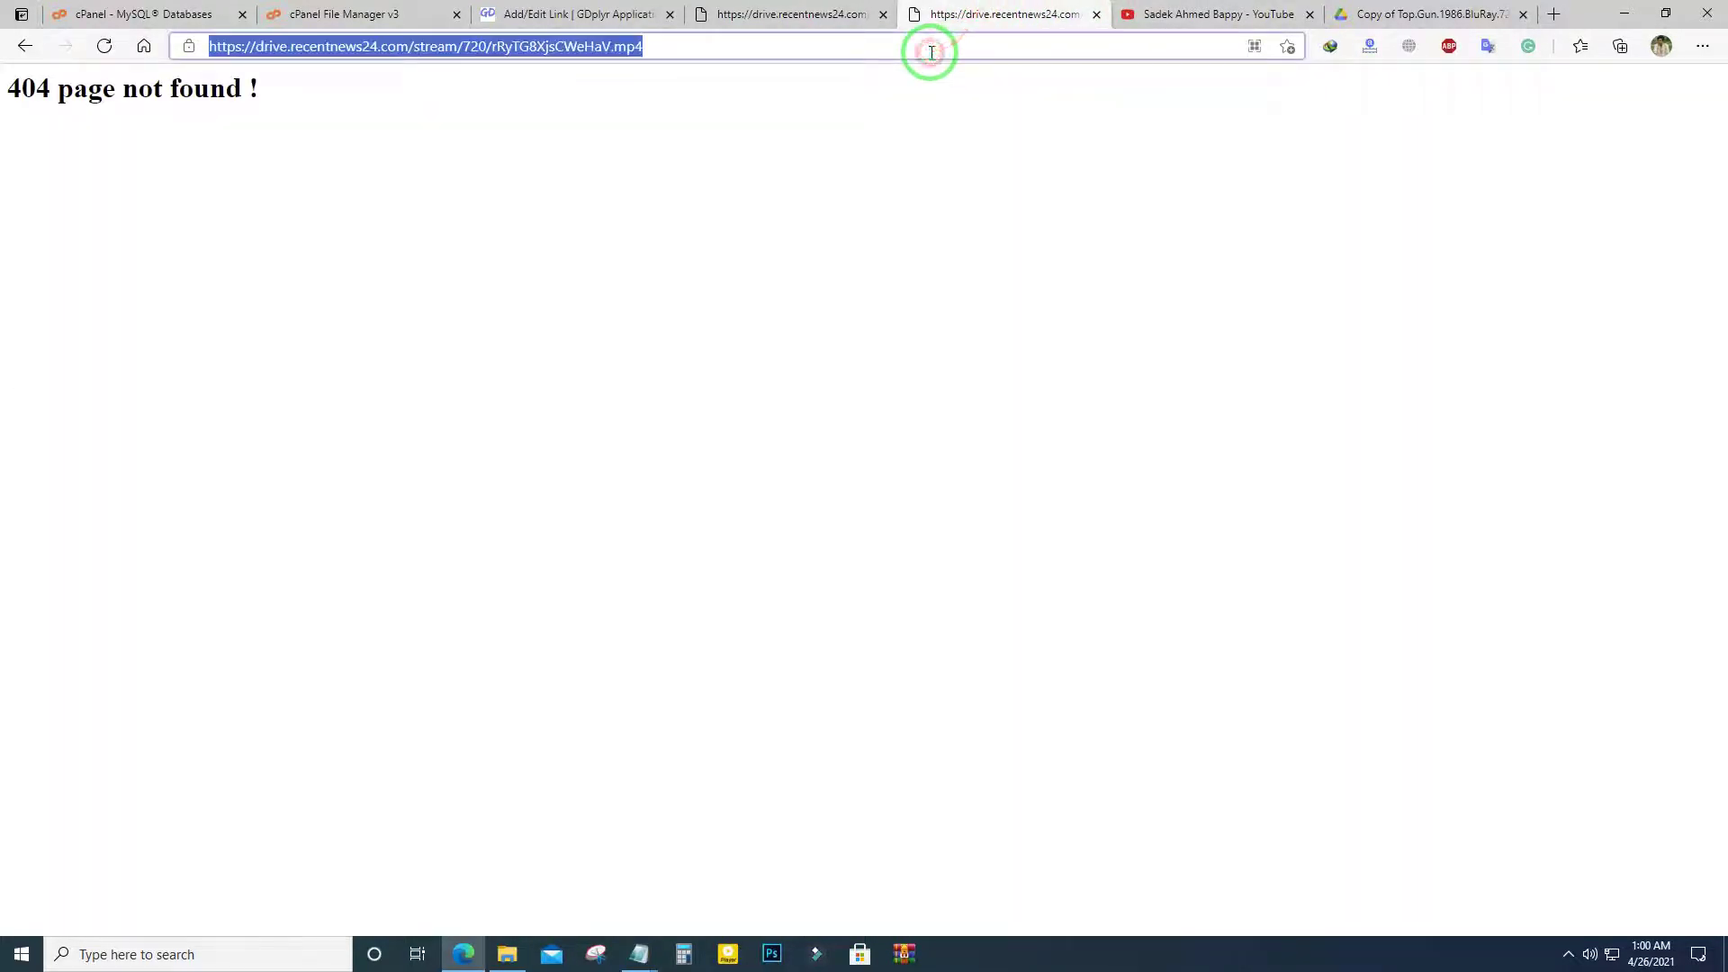
{"action": "left_click", "coordinate": [1567, 954]}
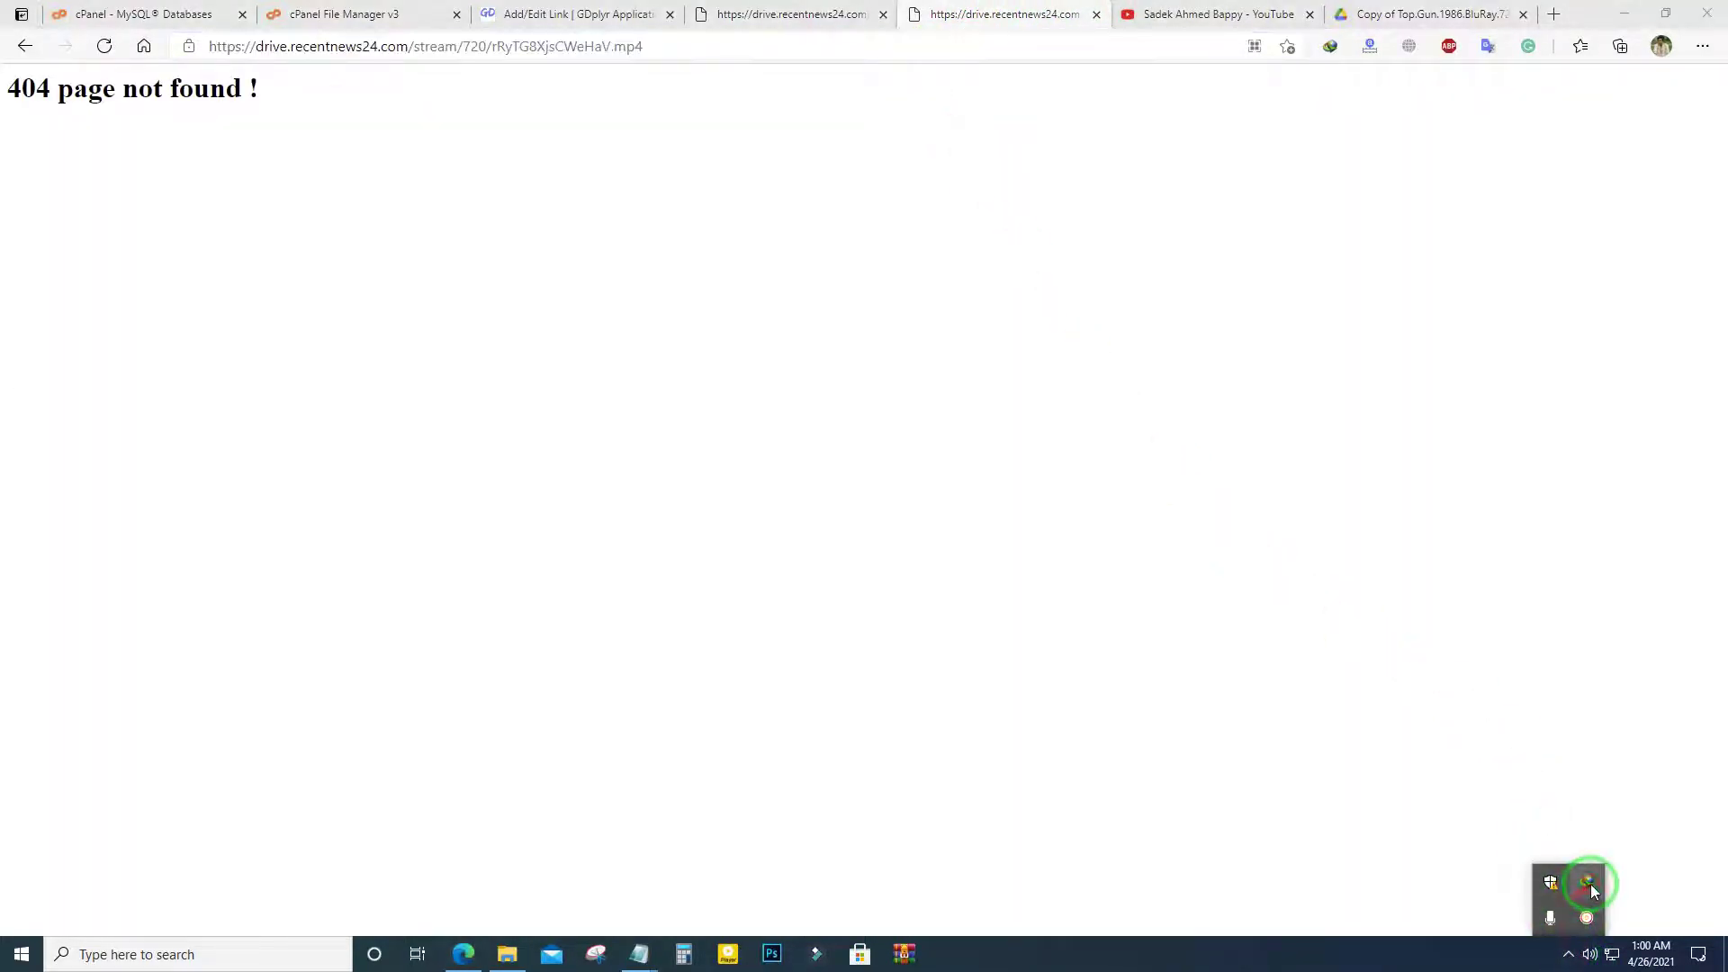
{"action": "double_click", "coordinate": [1588, 883]}
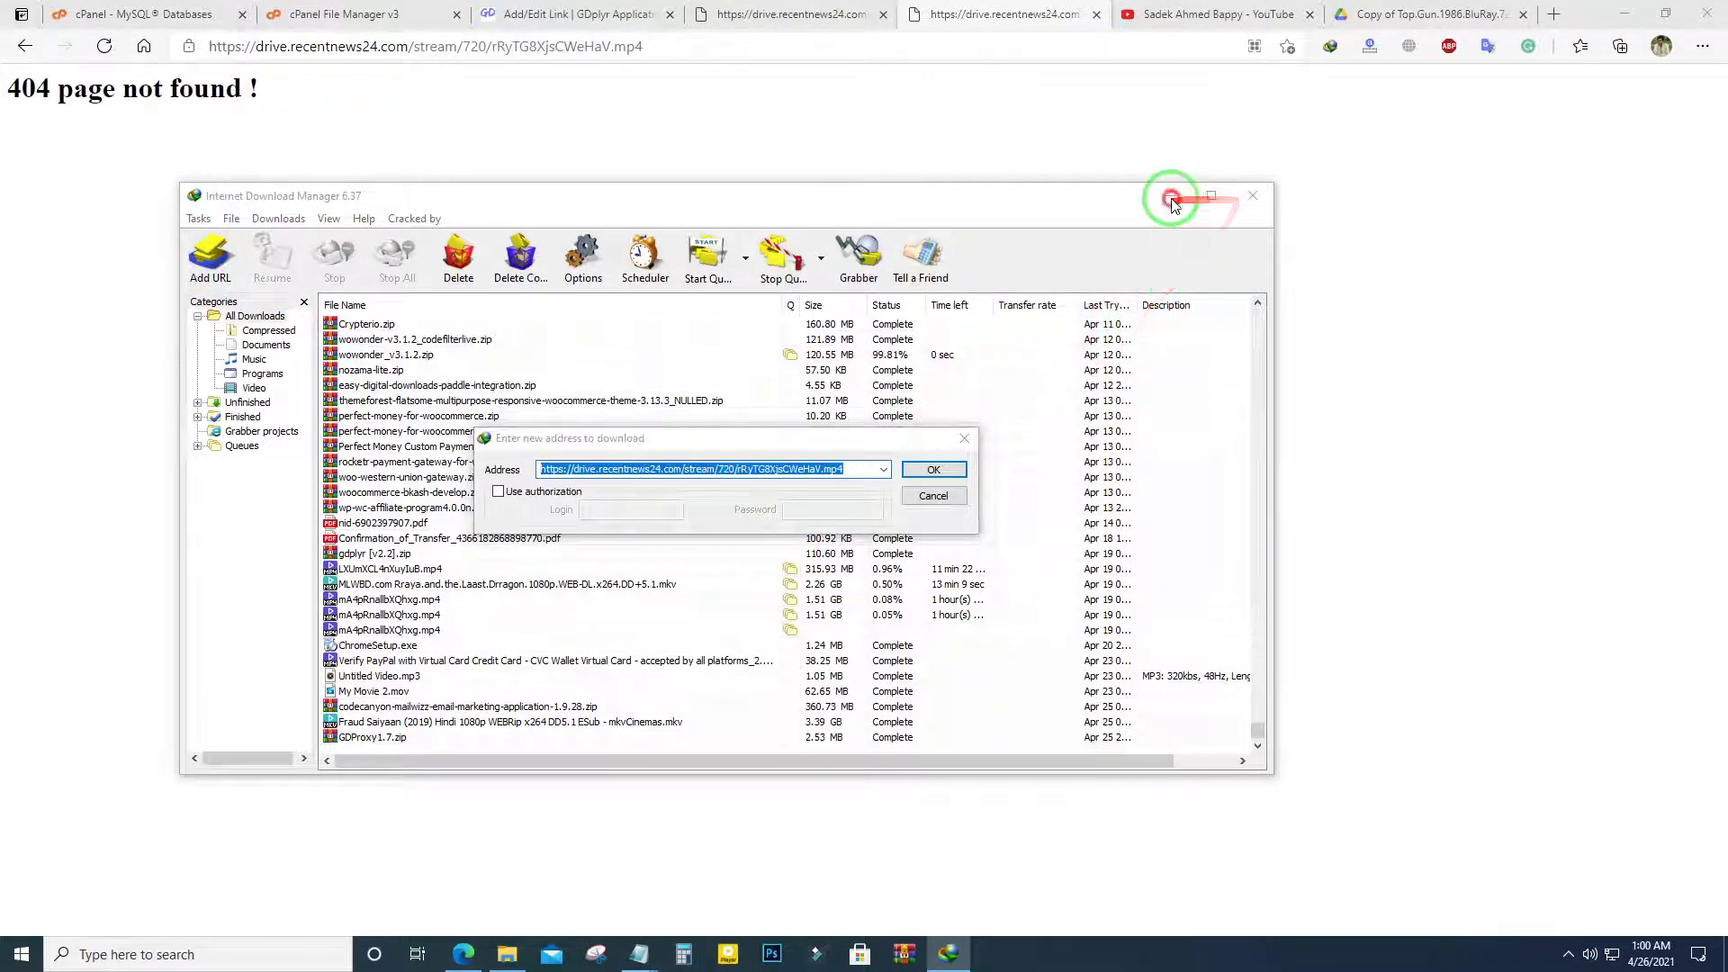
- Confirm the 720 stream address rRyTG8XjsCWeHaV.mp4 in IDM and start its download
{"action": "left_click", "coordinate": [931, 469]}
{"action": "left_click", "coordinate": [855, 555]}
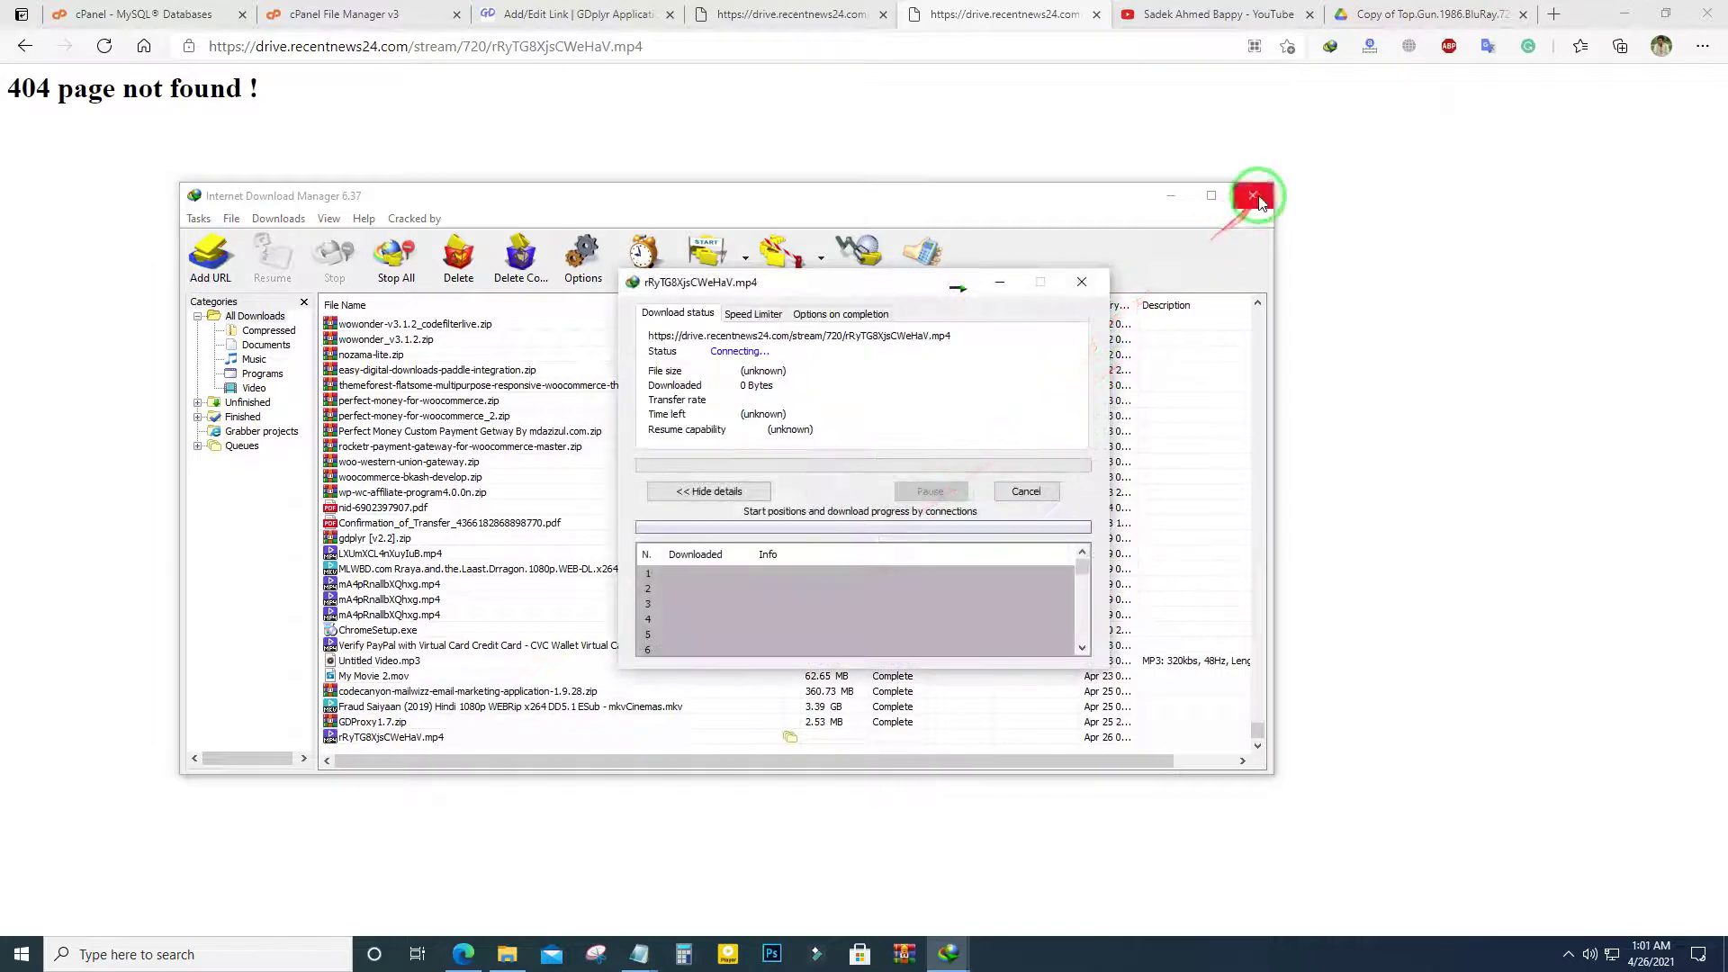
{"action": "left_click", "coordinate": [1252, 197]}
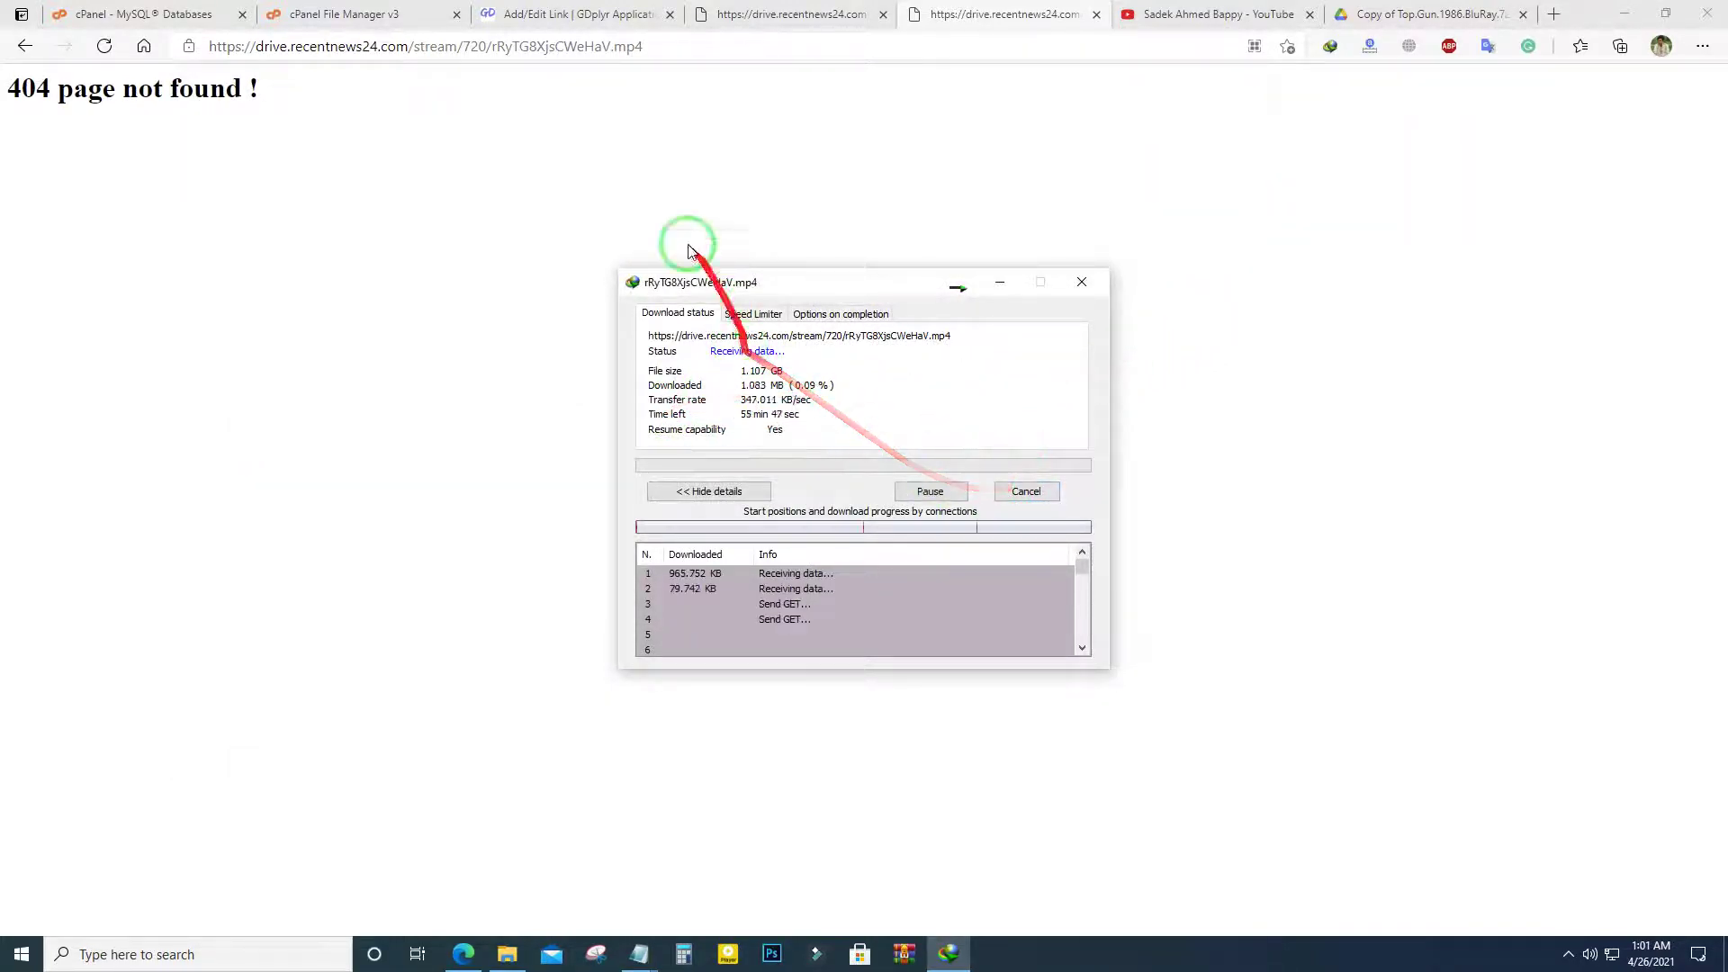
{"action": "double_click", "coordinate": [475, 47]}
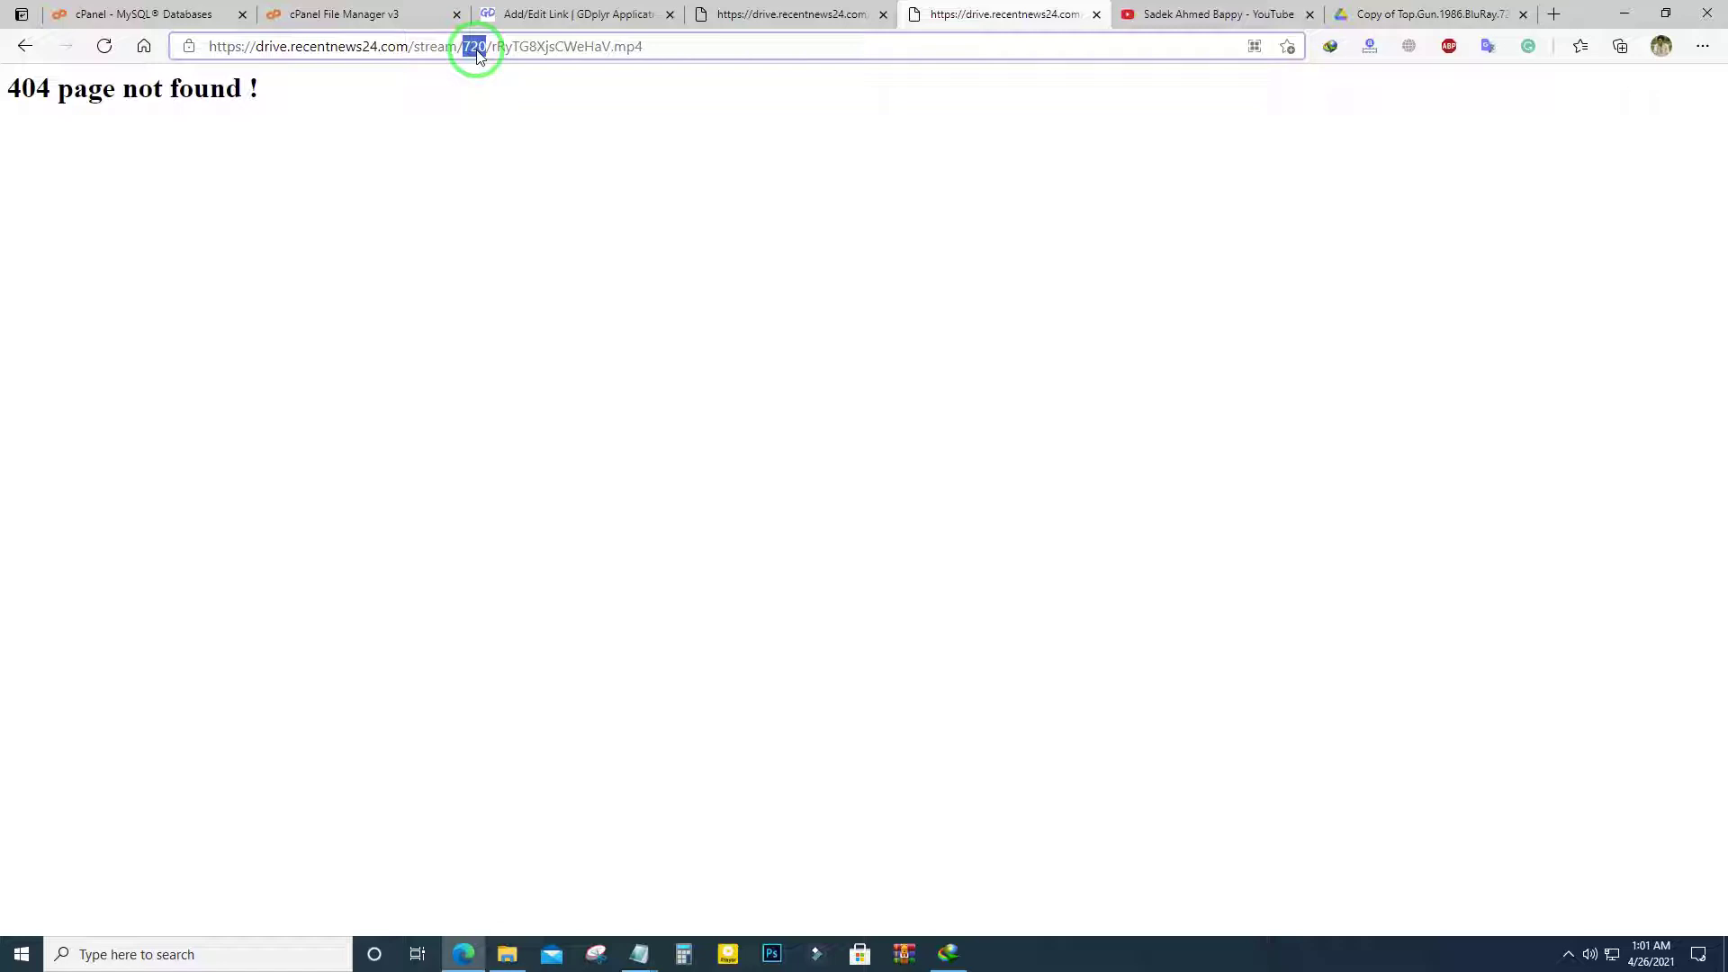
- Change the address back to 360, close both 404 stream tabs, and return to Edit link
{"action": "type", "text": "360"}
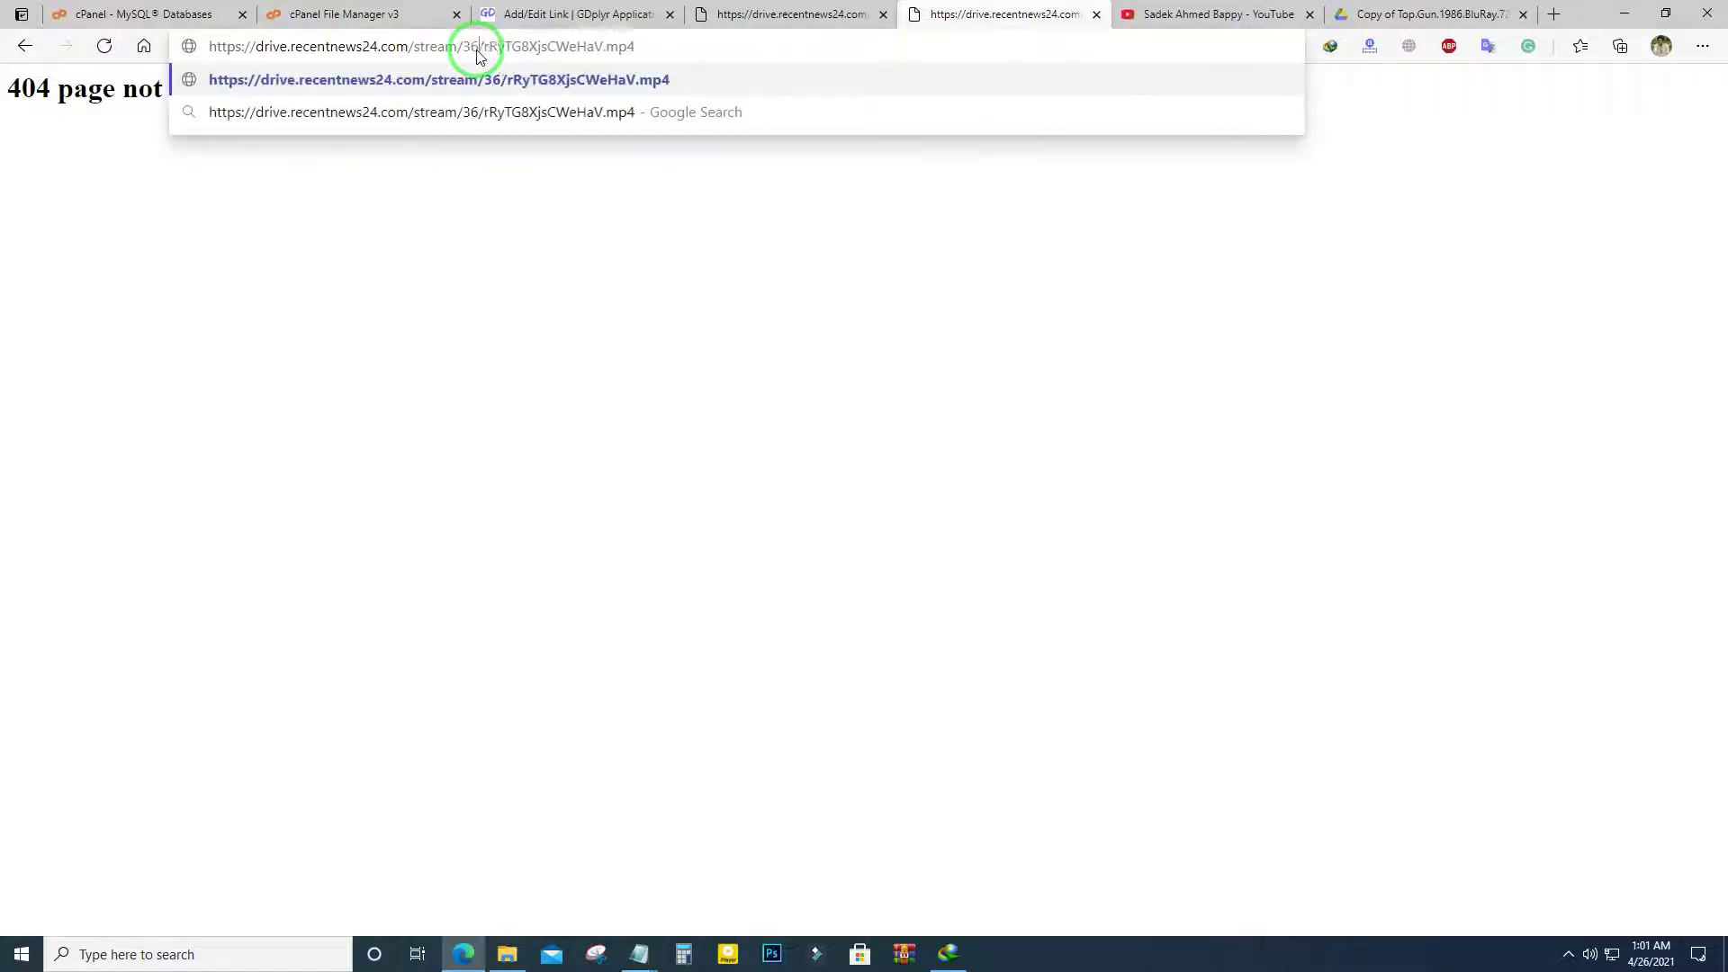
{"action": "left_click_drag", "start_coordinate": [645, 43], "coordinate": [199, 54]}
{"action": "left_click", "coordinate": [278, 185]}
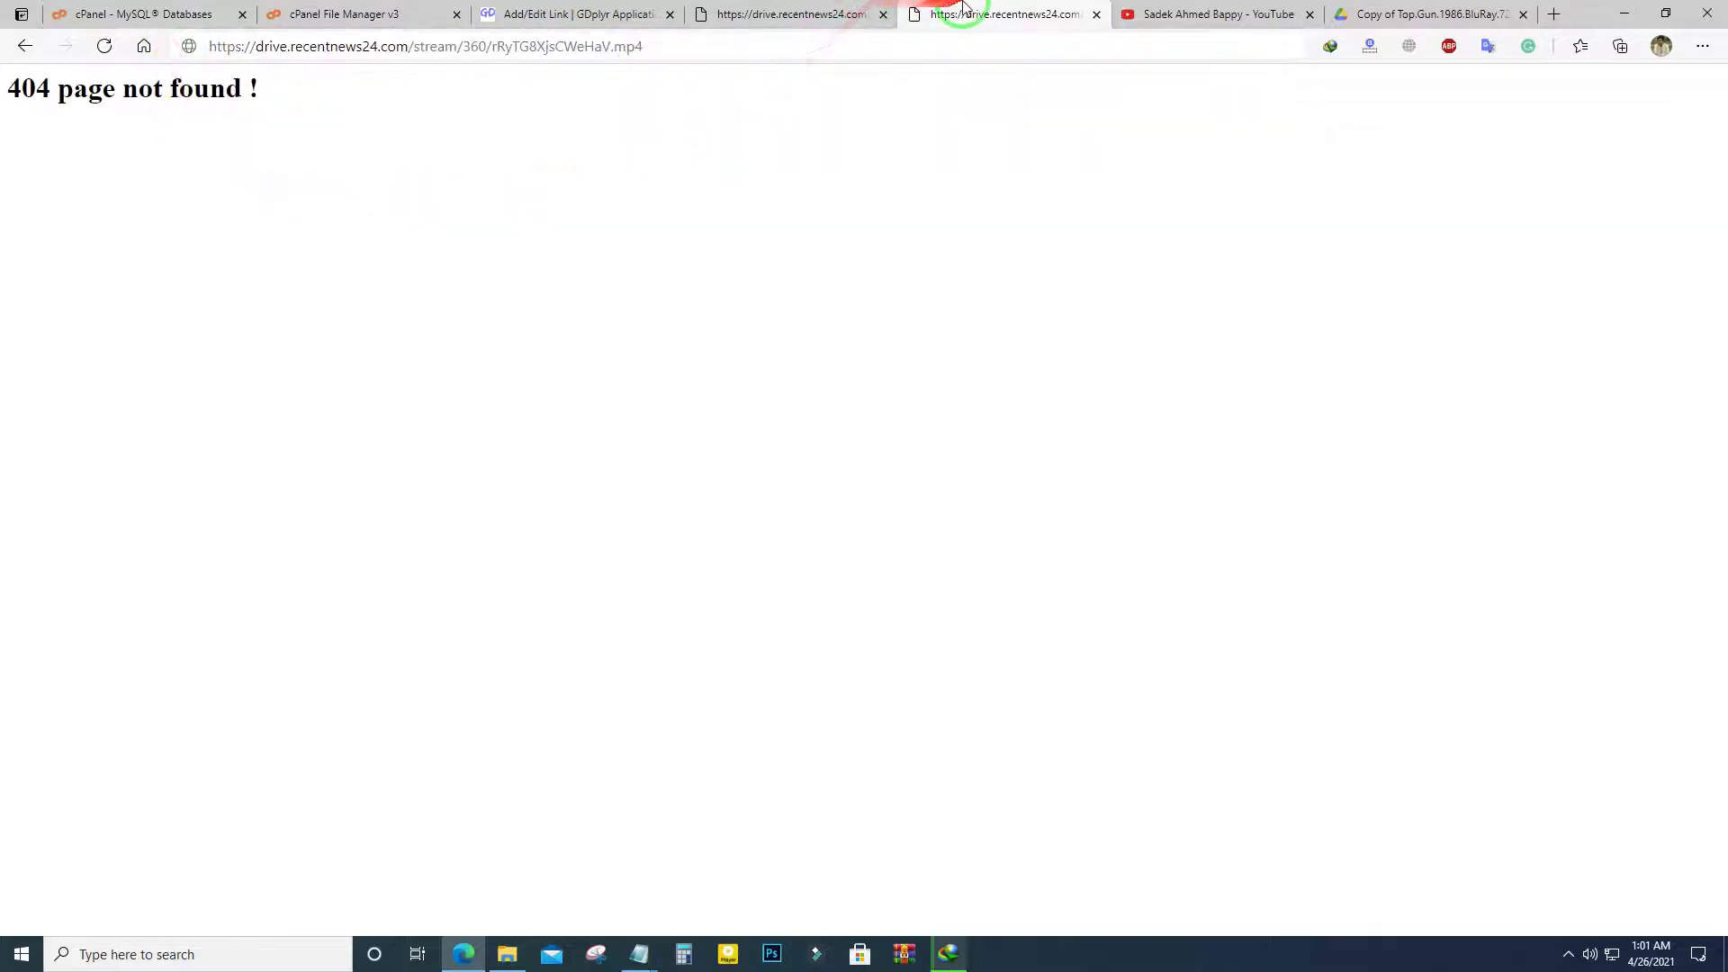
{"action": "middle_click", "coordinate": [1019, 7]}
{"action": "left_click", "coordinate": [765, 14]}
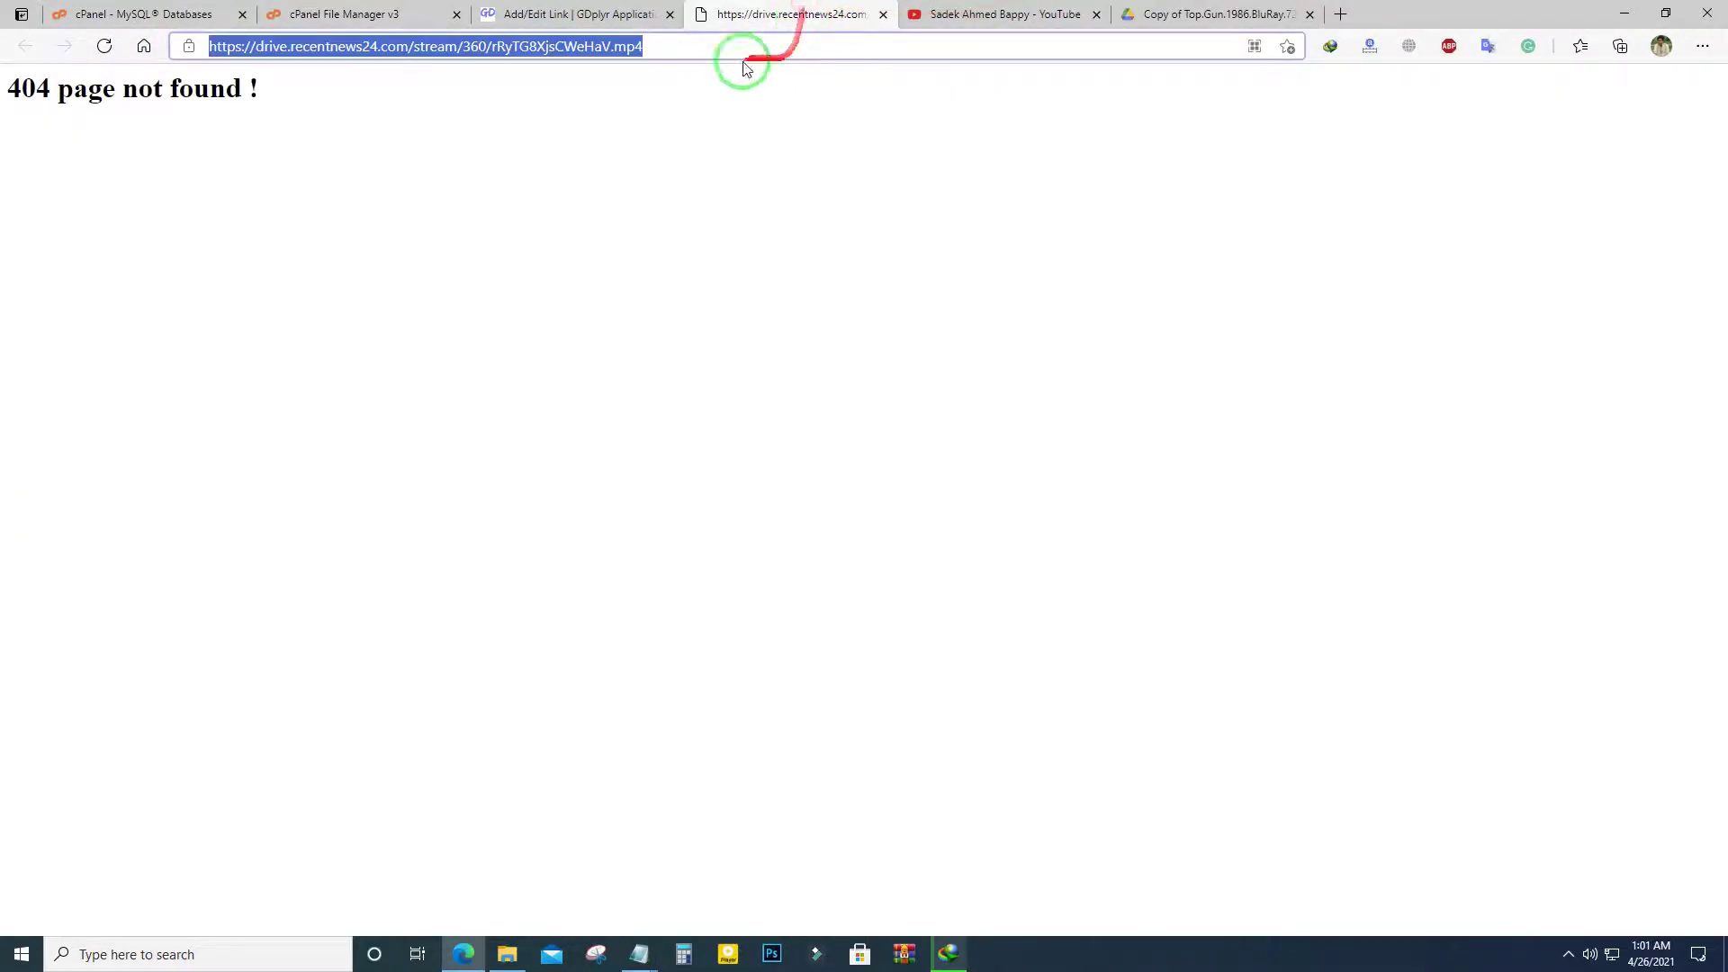
{"action": "left_click", "coordinate": [582, 24]}
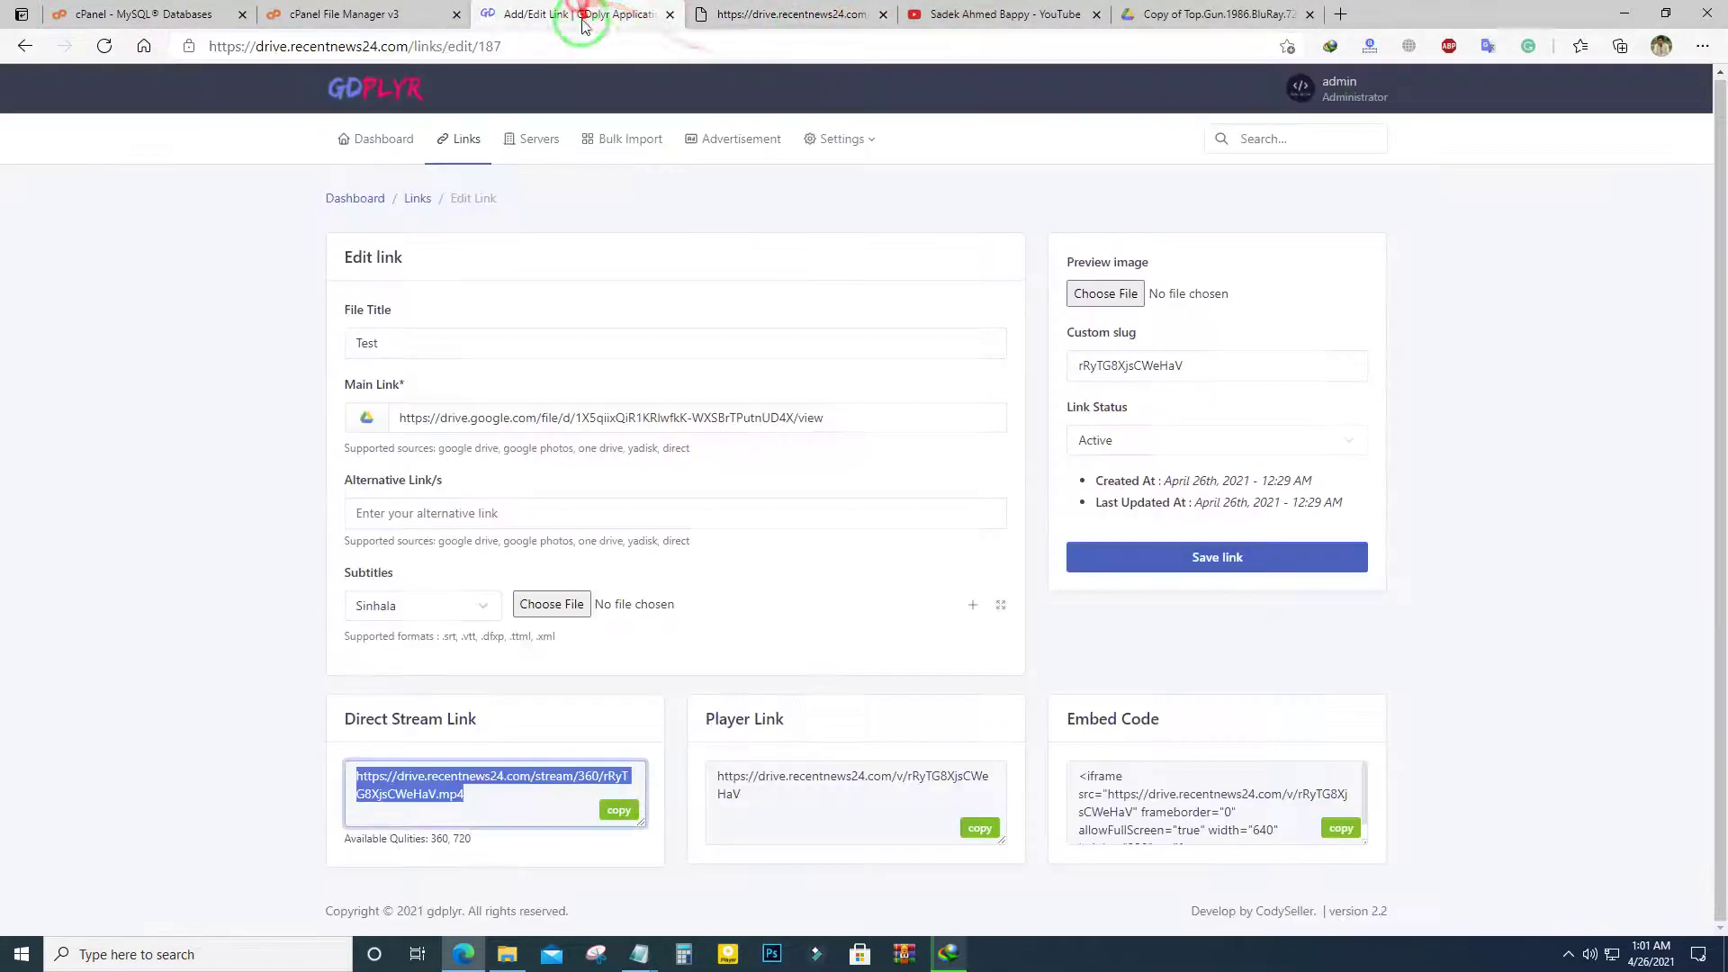
- Go to the GDPlyr dashboard and look over its Active Links and Recently Links sections
{"action": "left_click", "coordinate": [361, 147]}
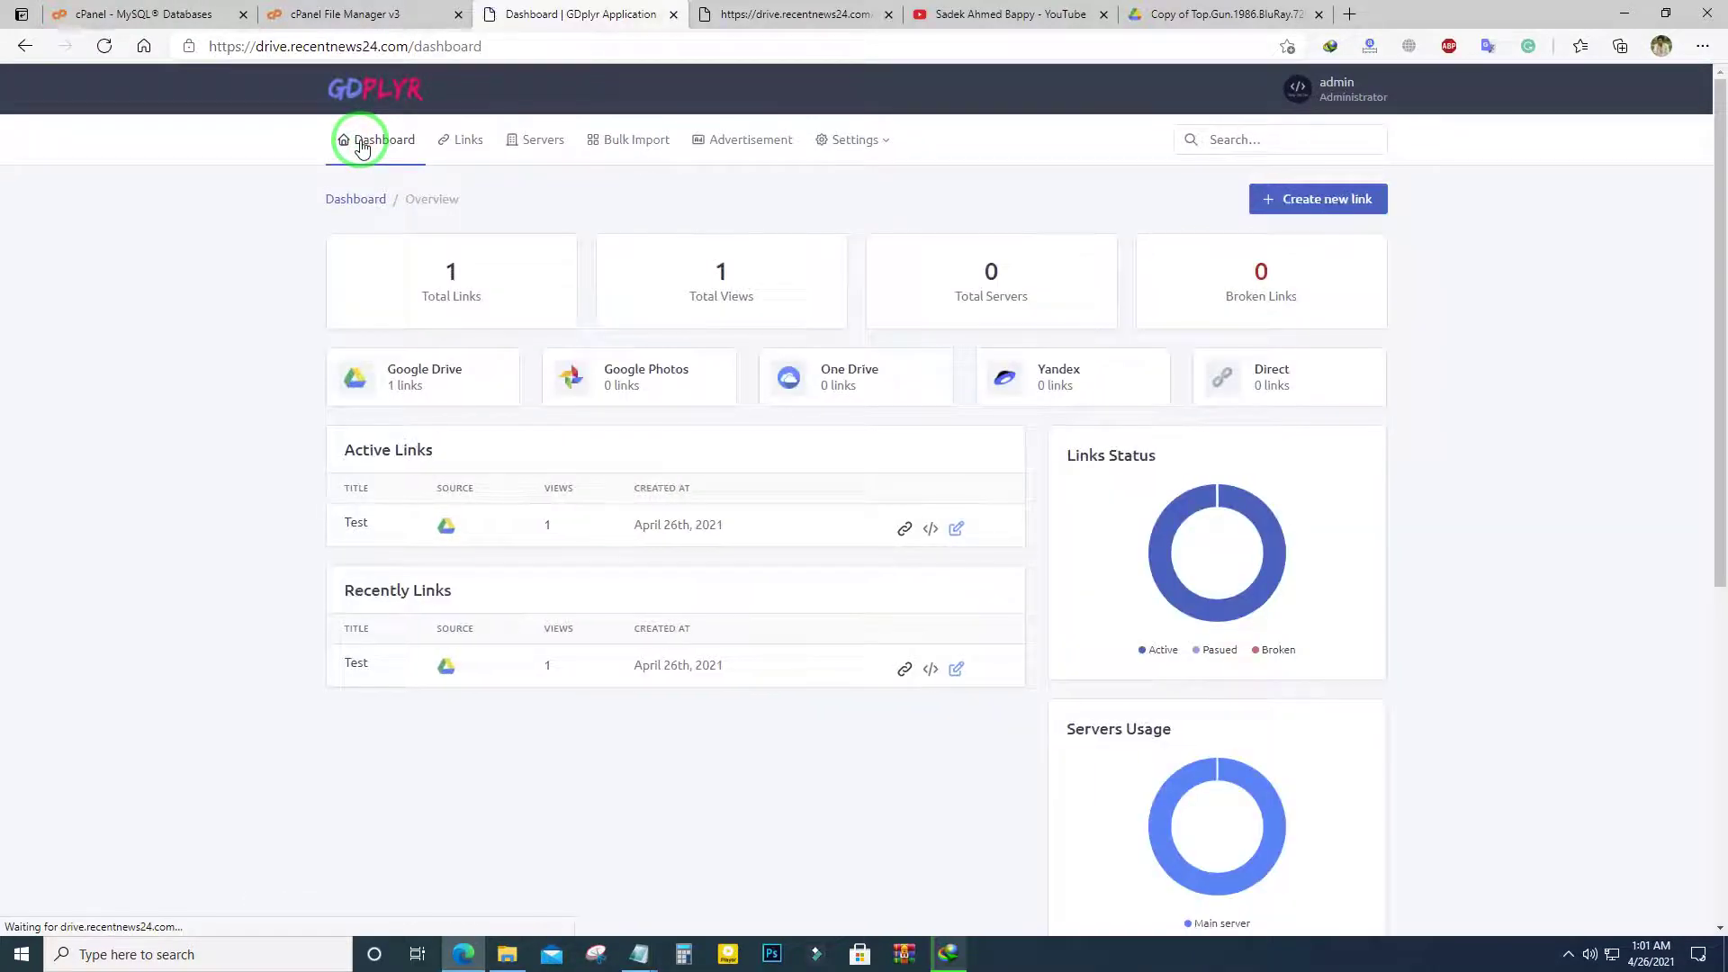
{"action": "left_click_drag", "start_coordinate": [347, 444], "coordinate": [436, 617]}
{"action": "left_click", "coordinate": [333, 605]}
{"action": "left_click_drag", "start_coordinate": [333, 605], "coordinate": [629, 694]}
{"action": "left_click", "coordinate": [681, 815]}
{"action": "scroll", "coordinate": [810, 686], "scroll_direction": "down", "scroll_amount": 6}
{"action": "scroll", "coordinate": [964, 598], "scroll_direction": "up", "scroll_amount": 6}
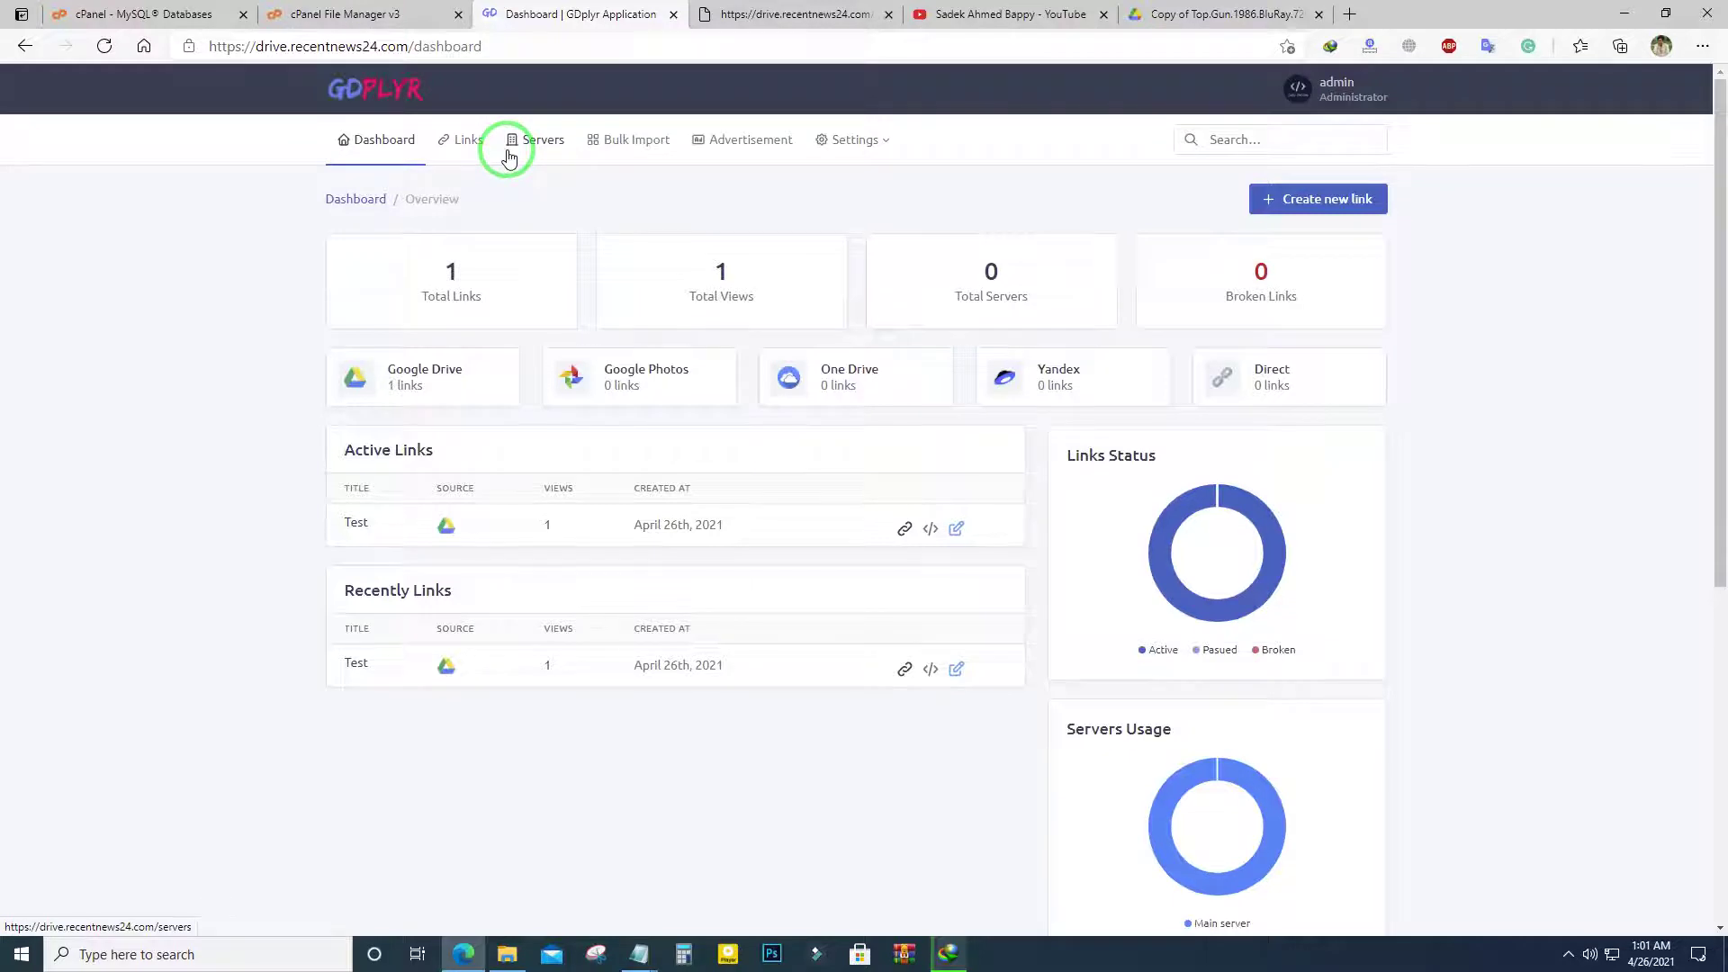
- Open Settings > Proxy and bring the Documentation folder window forward
{"action": "left_click", "coordinate": [859, 140]}
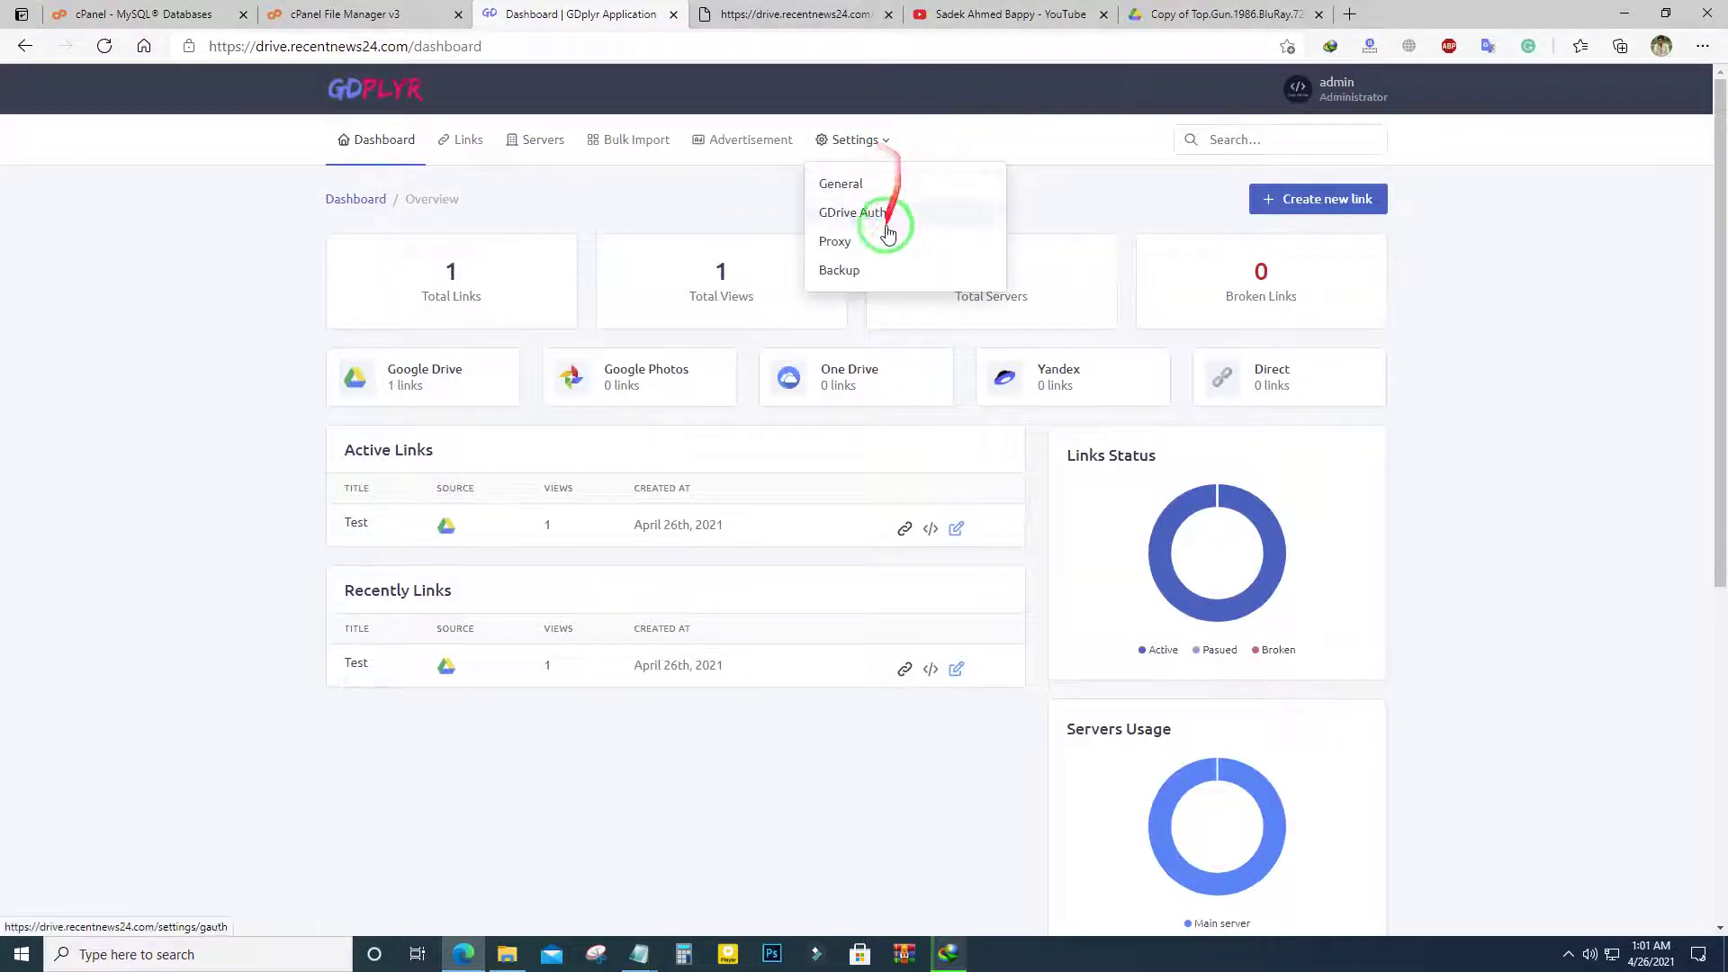
{"action": "left_click", "coordinate": [854, 244]}
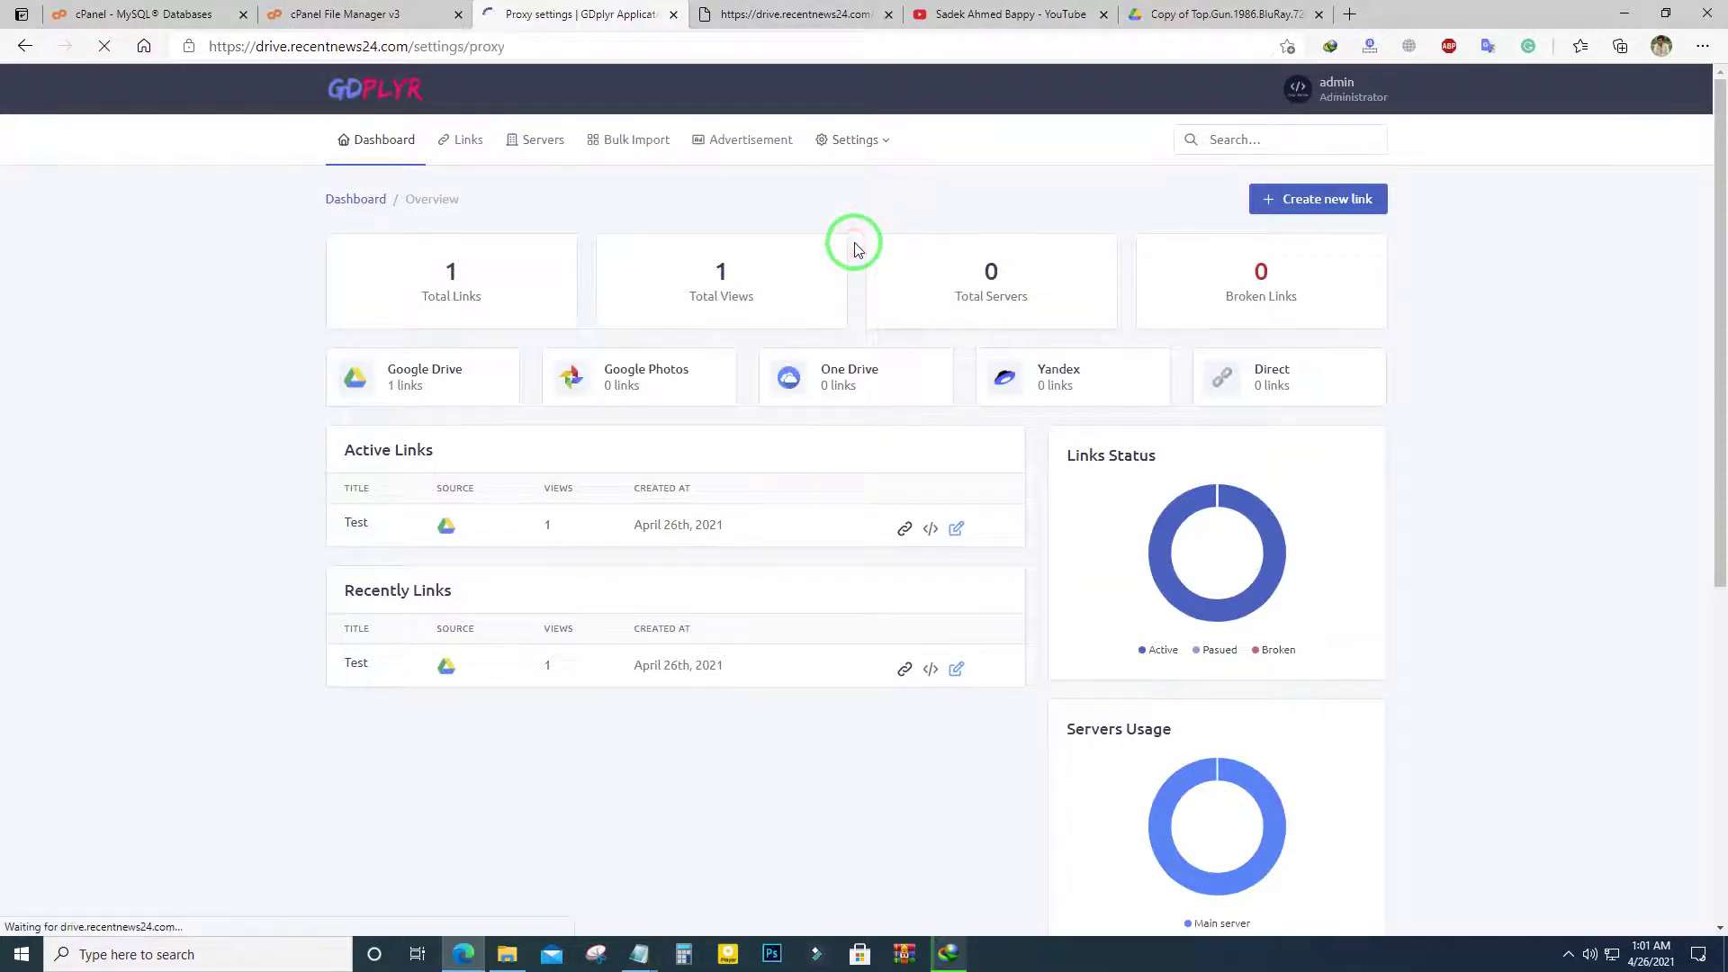
{"action": "left_click", "coordinate": [506, 956]}
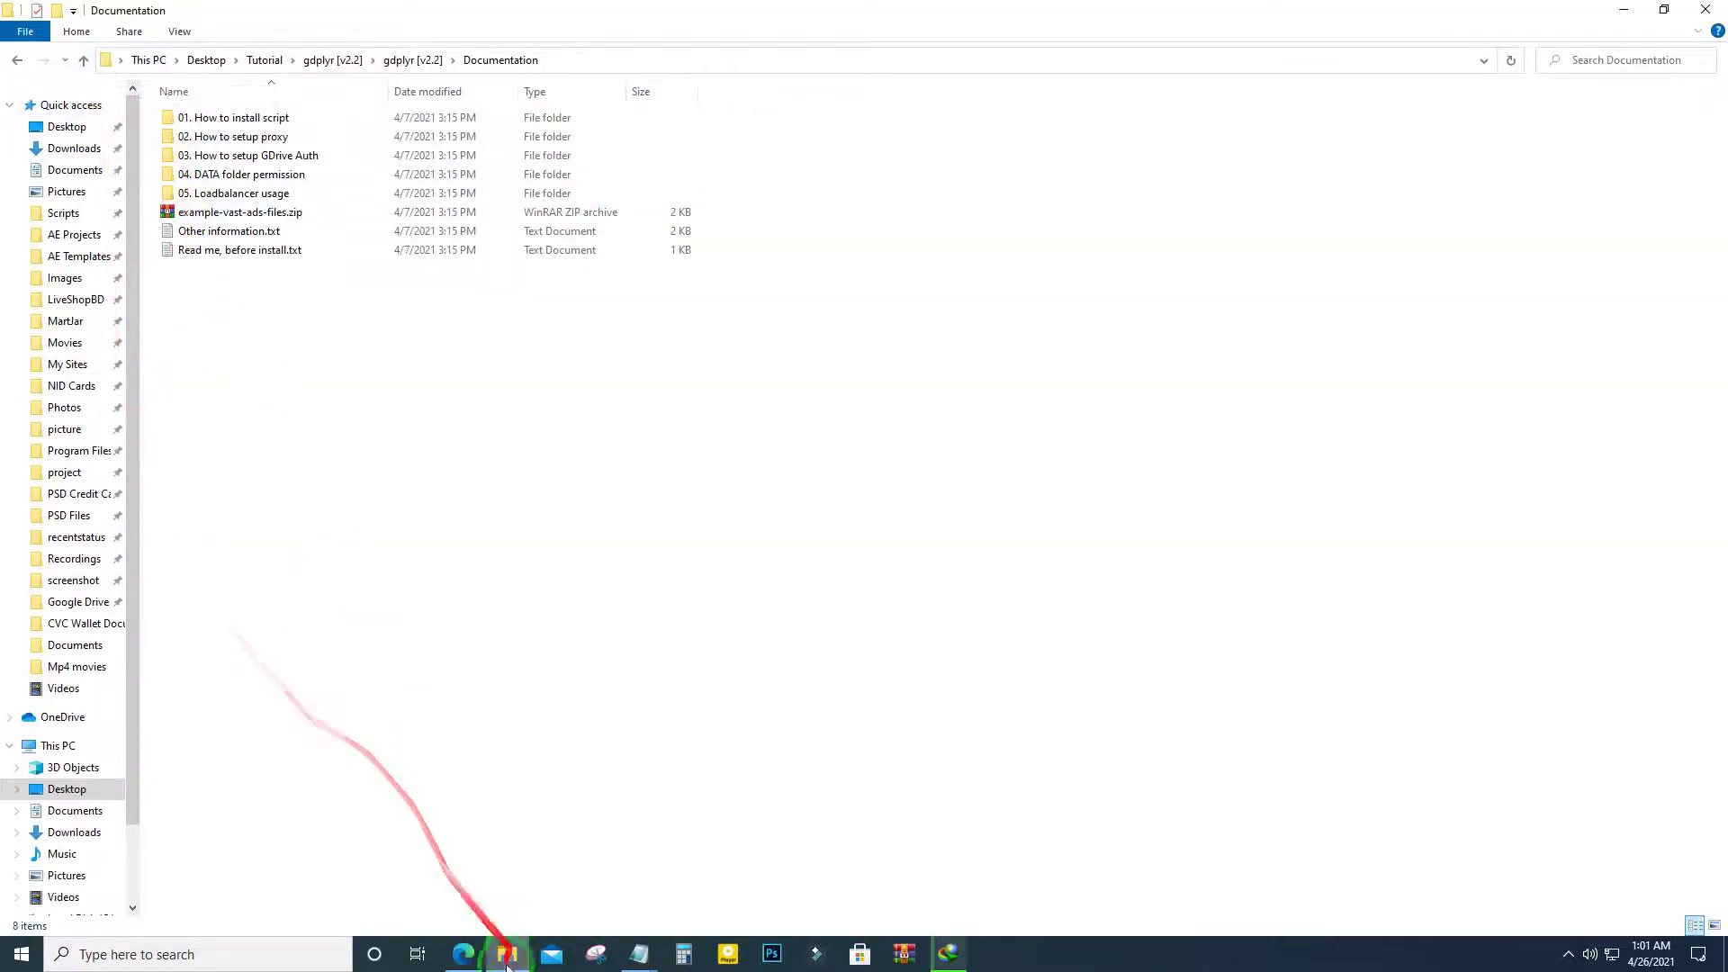
- Go up to gdplyr [v2.2], reopen the Documentation folder, and return to the browser
{"action": "left_click", "coordinate": [80, 66]}
{"action": "double_click", "coordinate": [220, 118]}
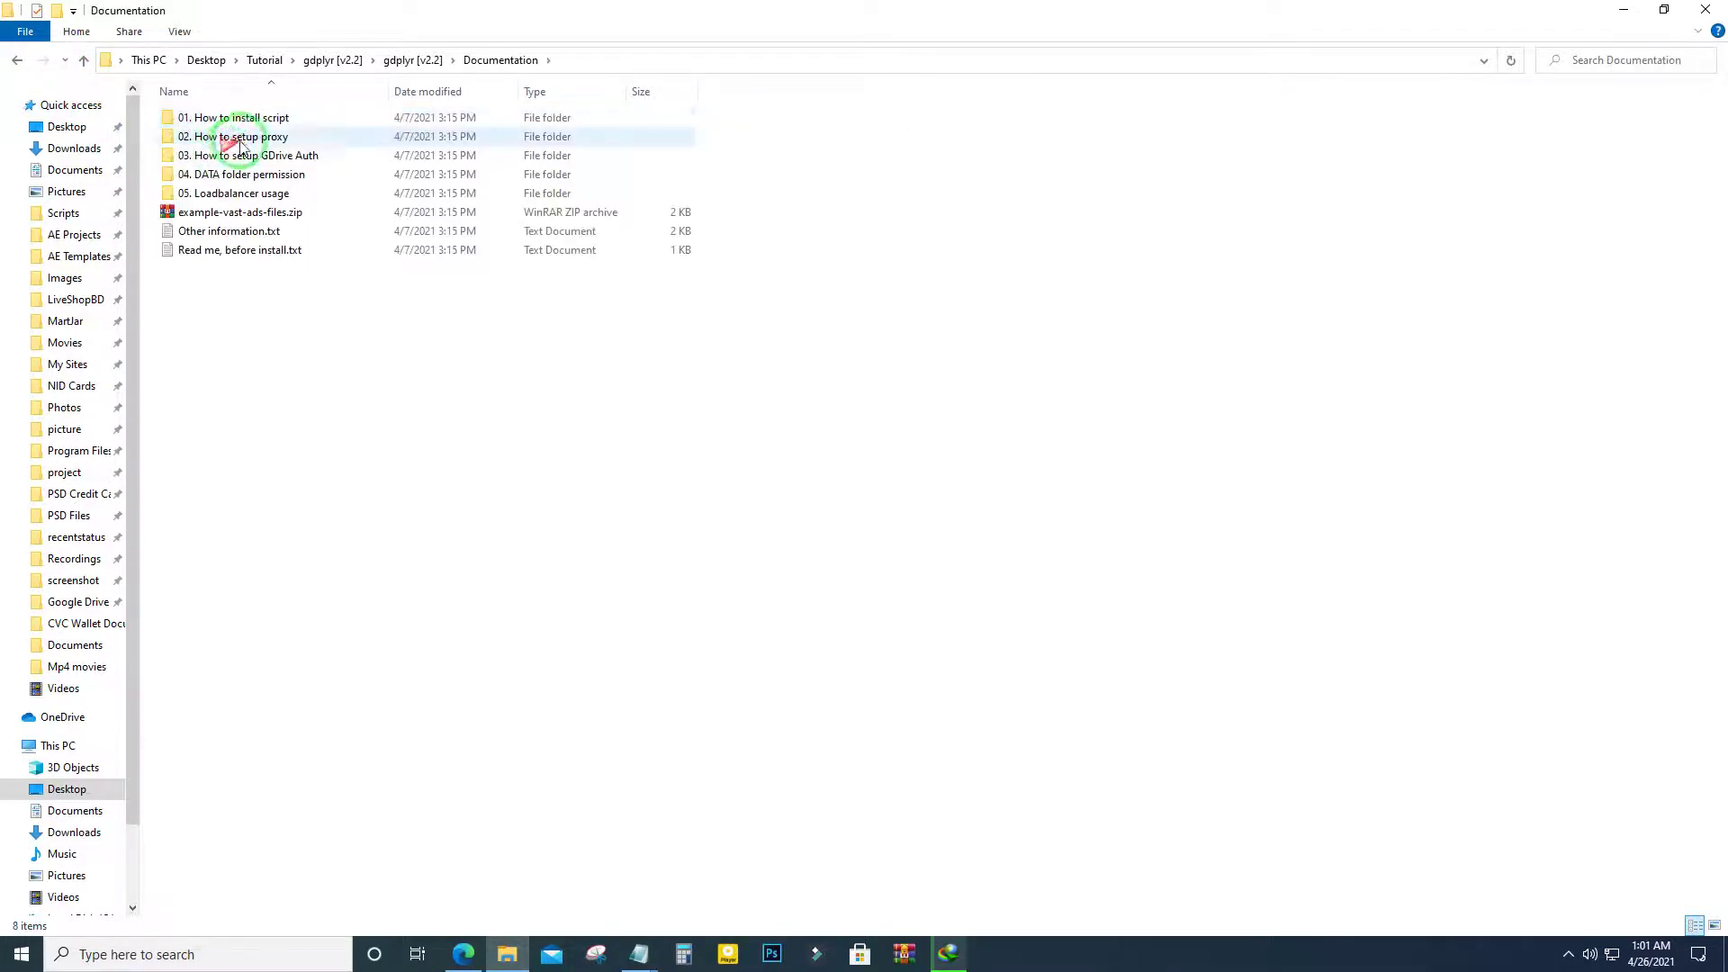
{"action": "left_click", "coordinate": [463, 952]}
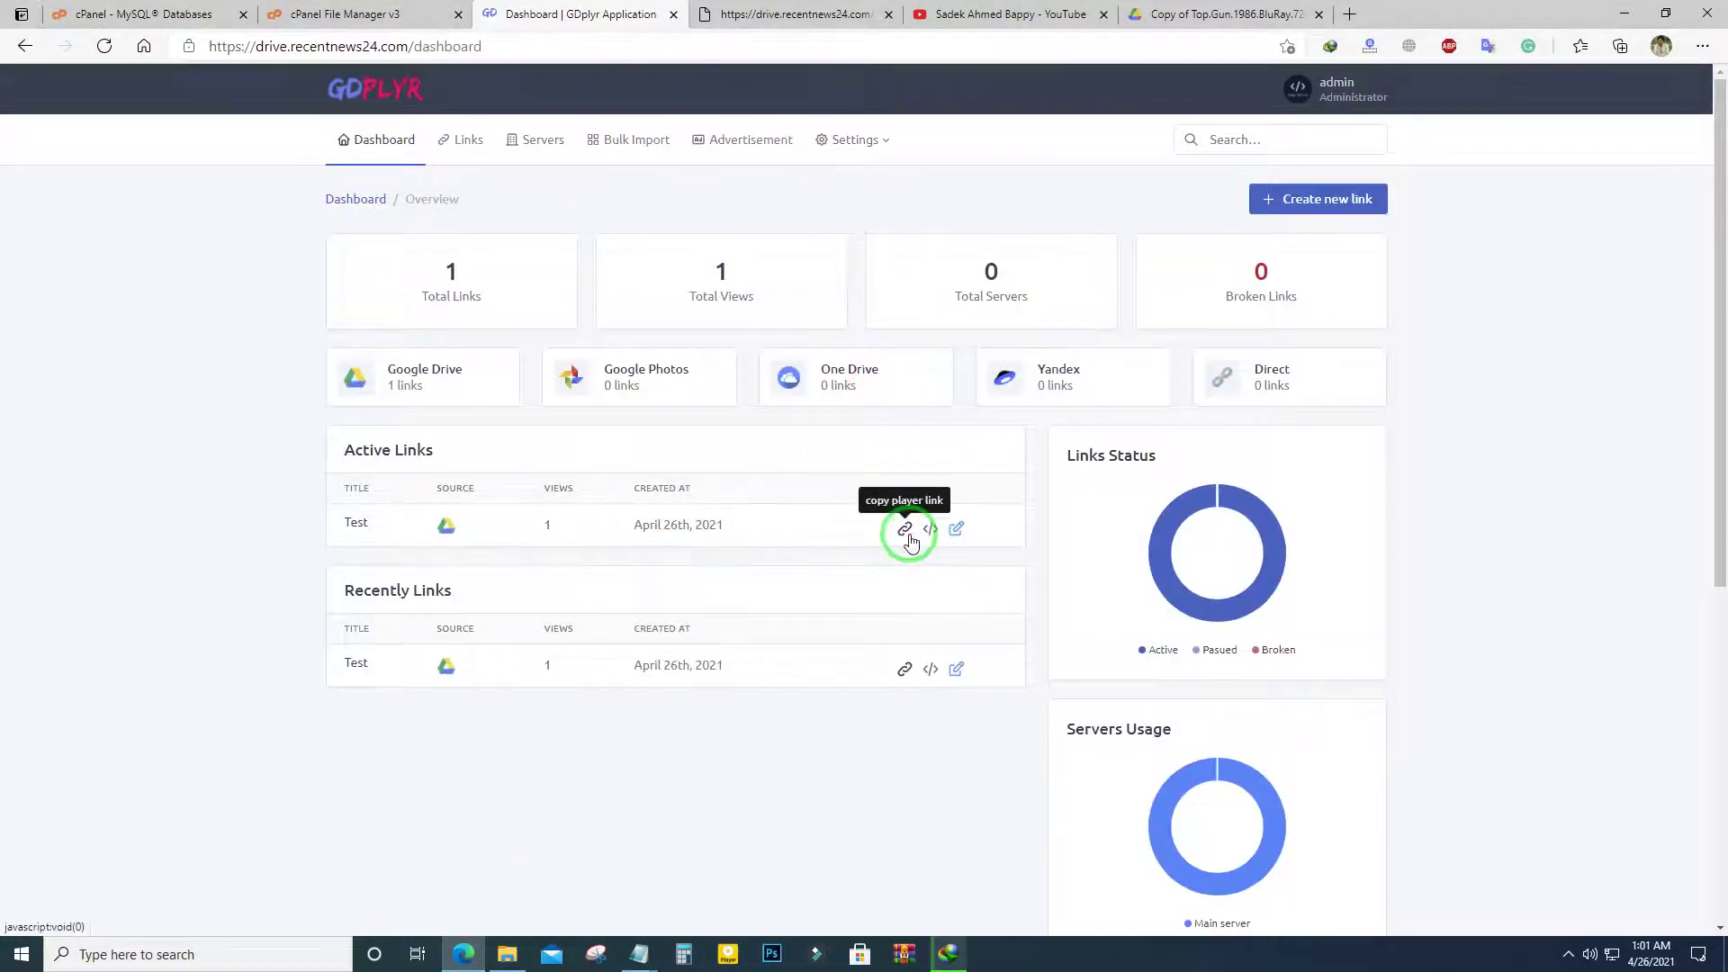
- Copy the Test link's player URL and paste-and-go it in the 404 stream tab
{"action": "left_click", "coordinate": [760, 14]}
{"action": "left_click", "coordinate": [759, 46]}
{"action": "right_click", "coordinate": [760, 46]}
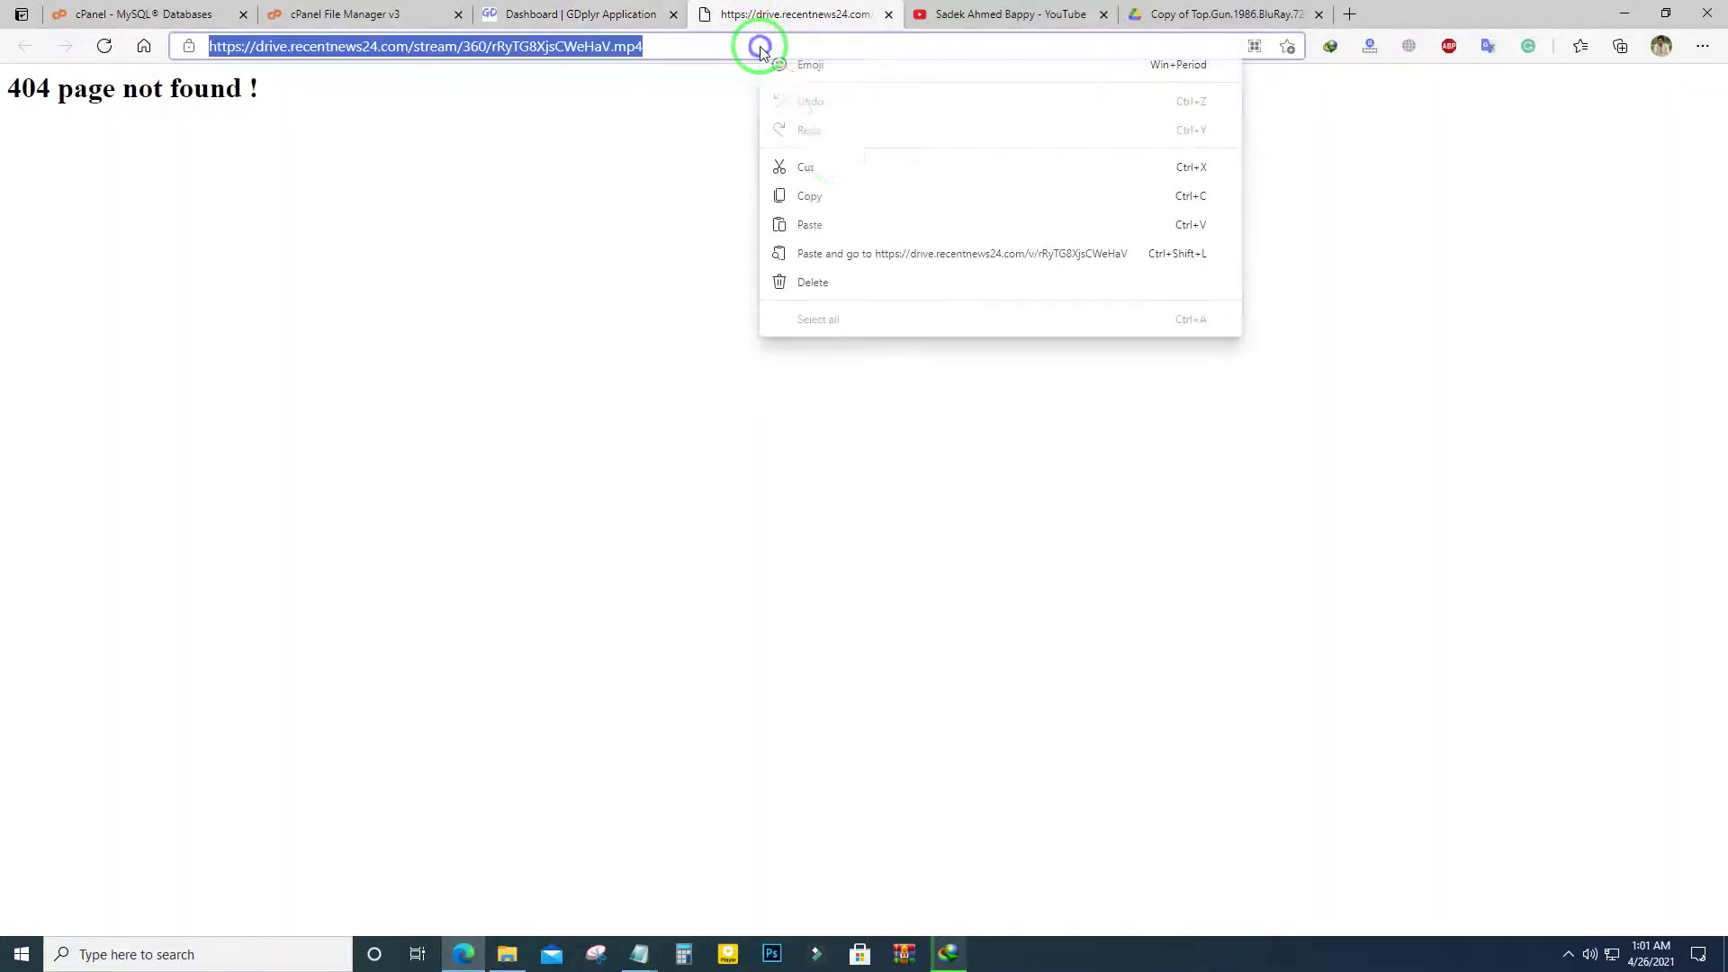
{"action": "left_click", "coordinate": [841, 253]}
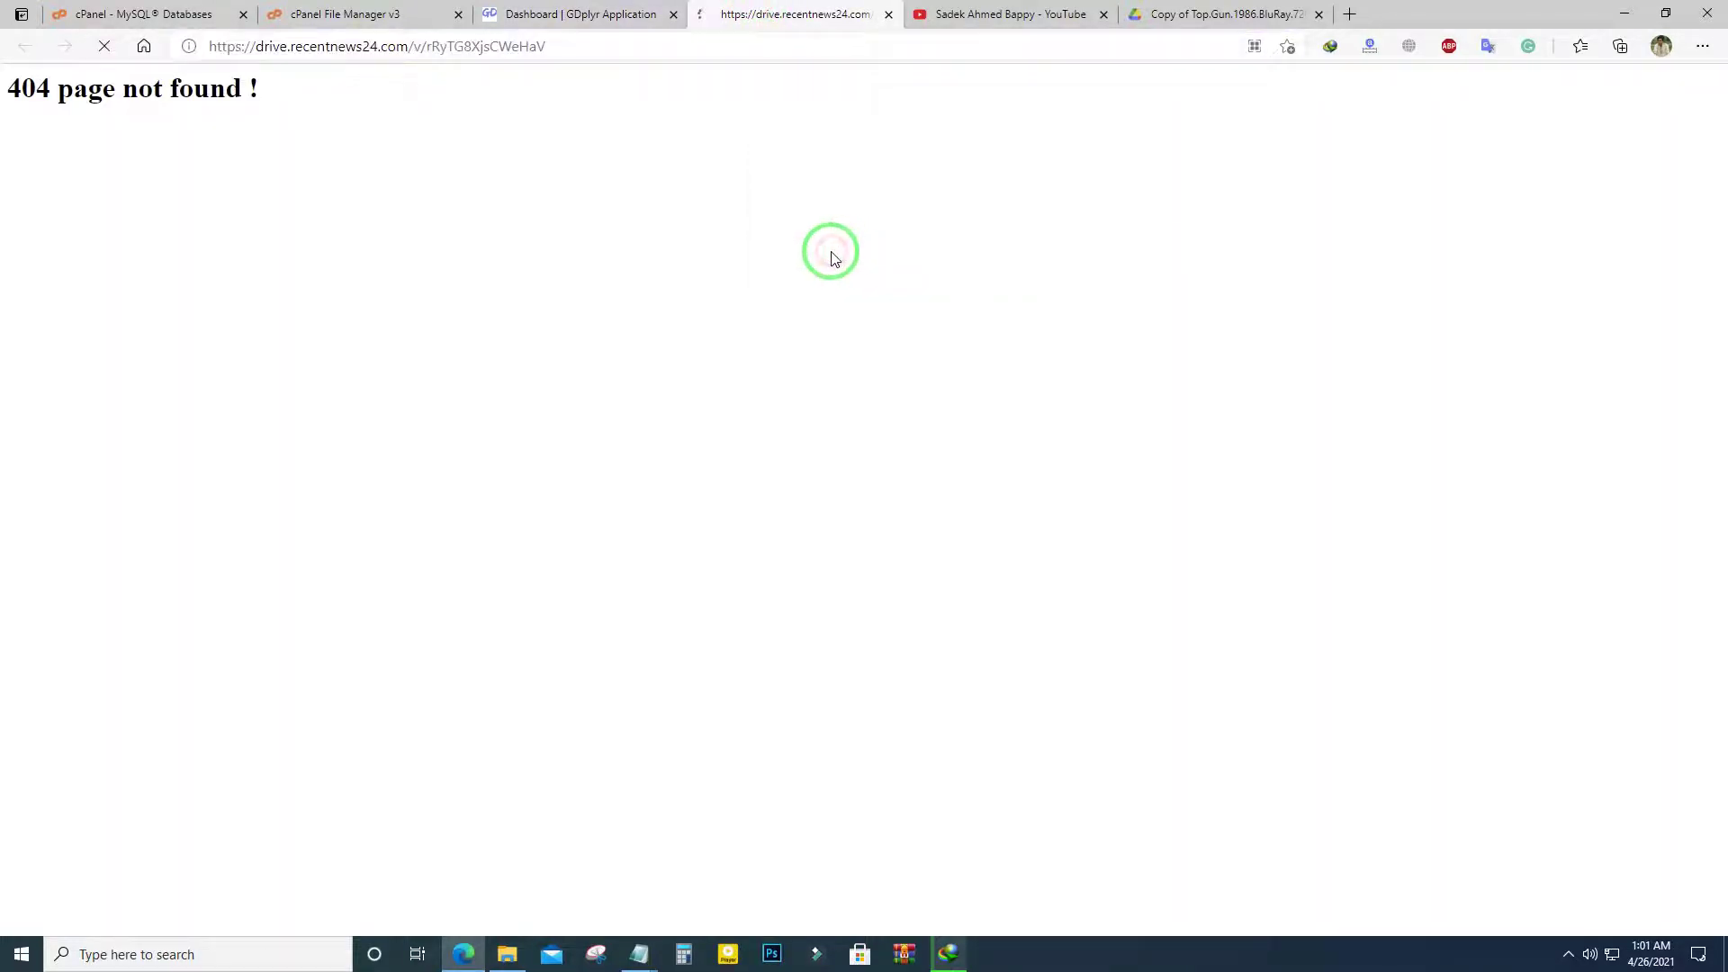
- Check the dashboard's Google Photos and Google Drive counts, then open Settings > Proxy and the Documentation folder
{"action": "left_click", "coordinate": [591, 7]}
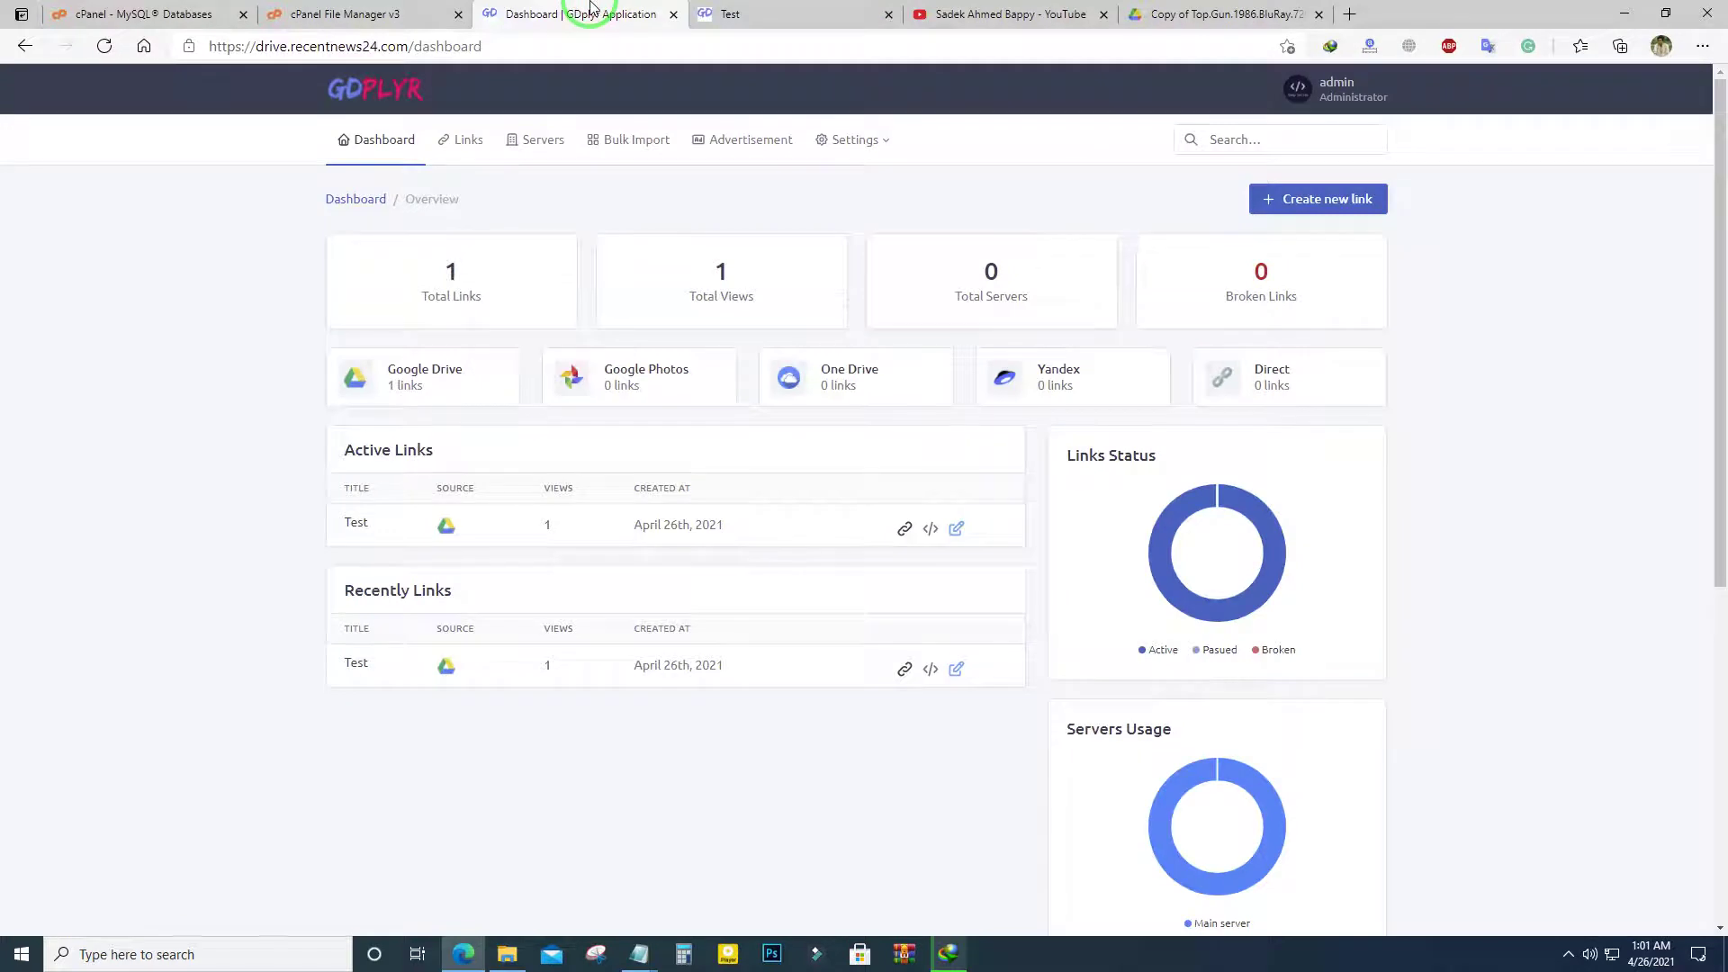
{"action": "left_click_drag", "start_coordinate": [678, 385], "coordinate": [394, 419]}
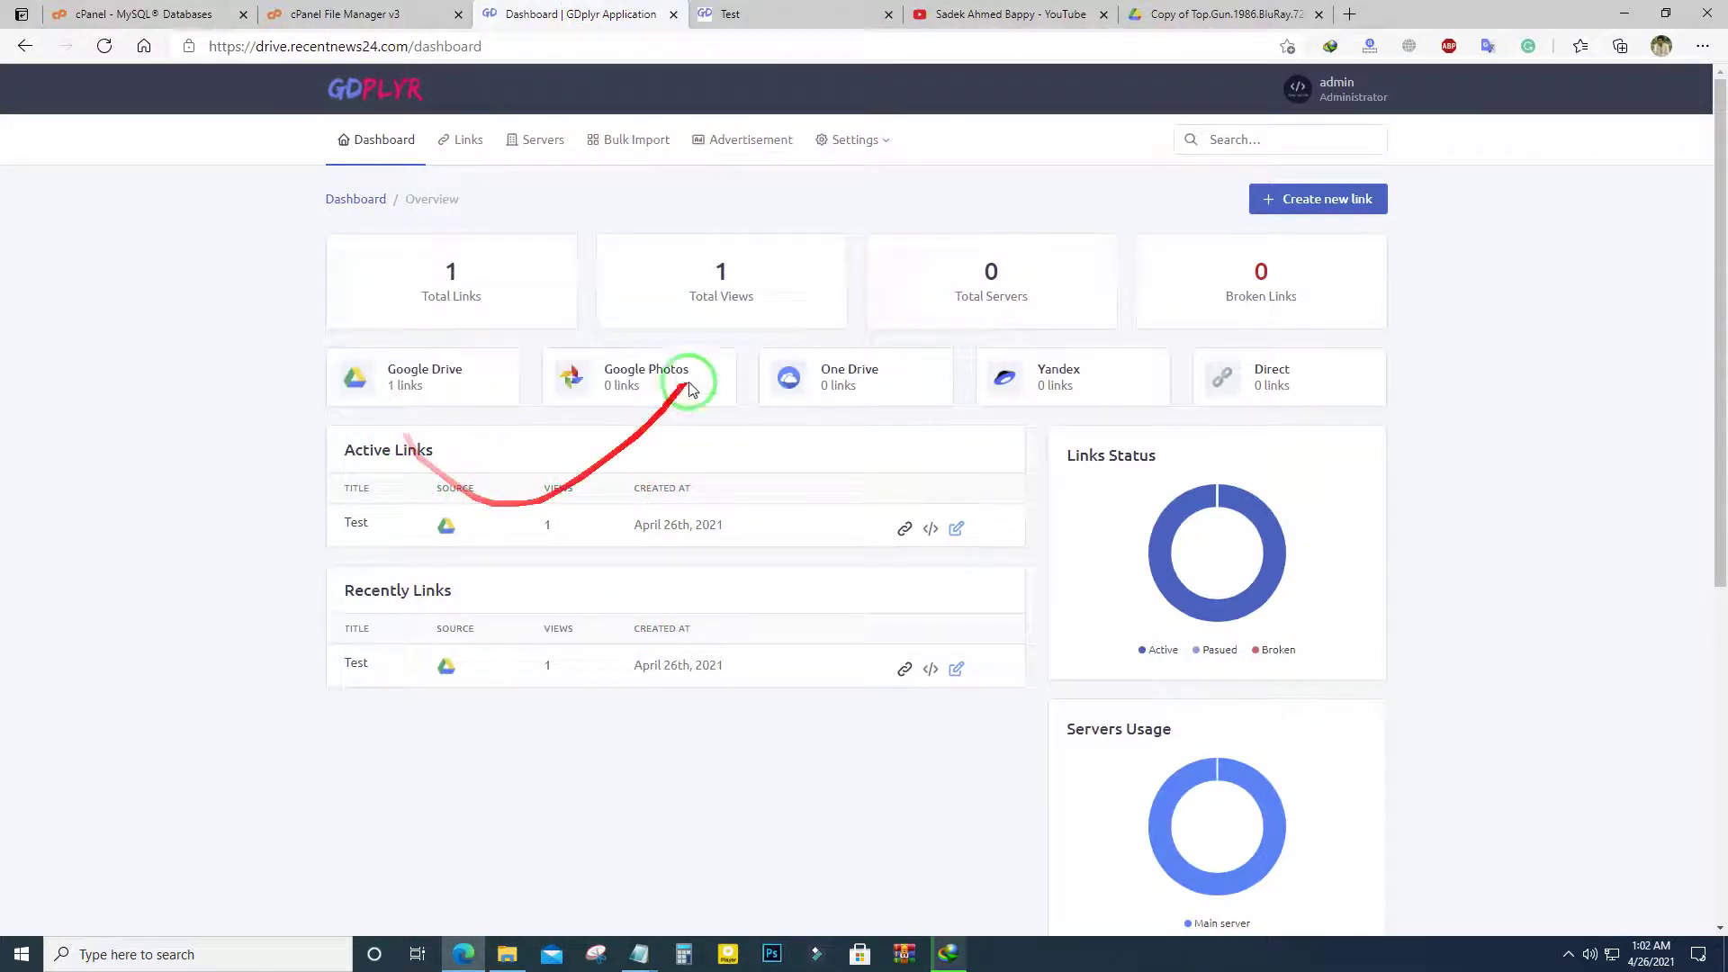
{"action": "left_click", "coordinate": [854, 139]}
{"action": "left_click", "coordinate": [869, 252]}
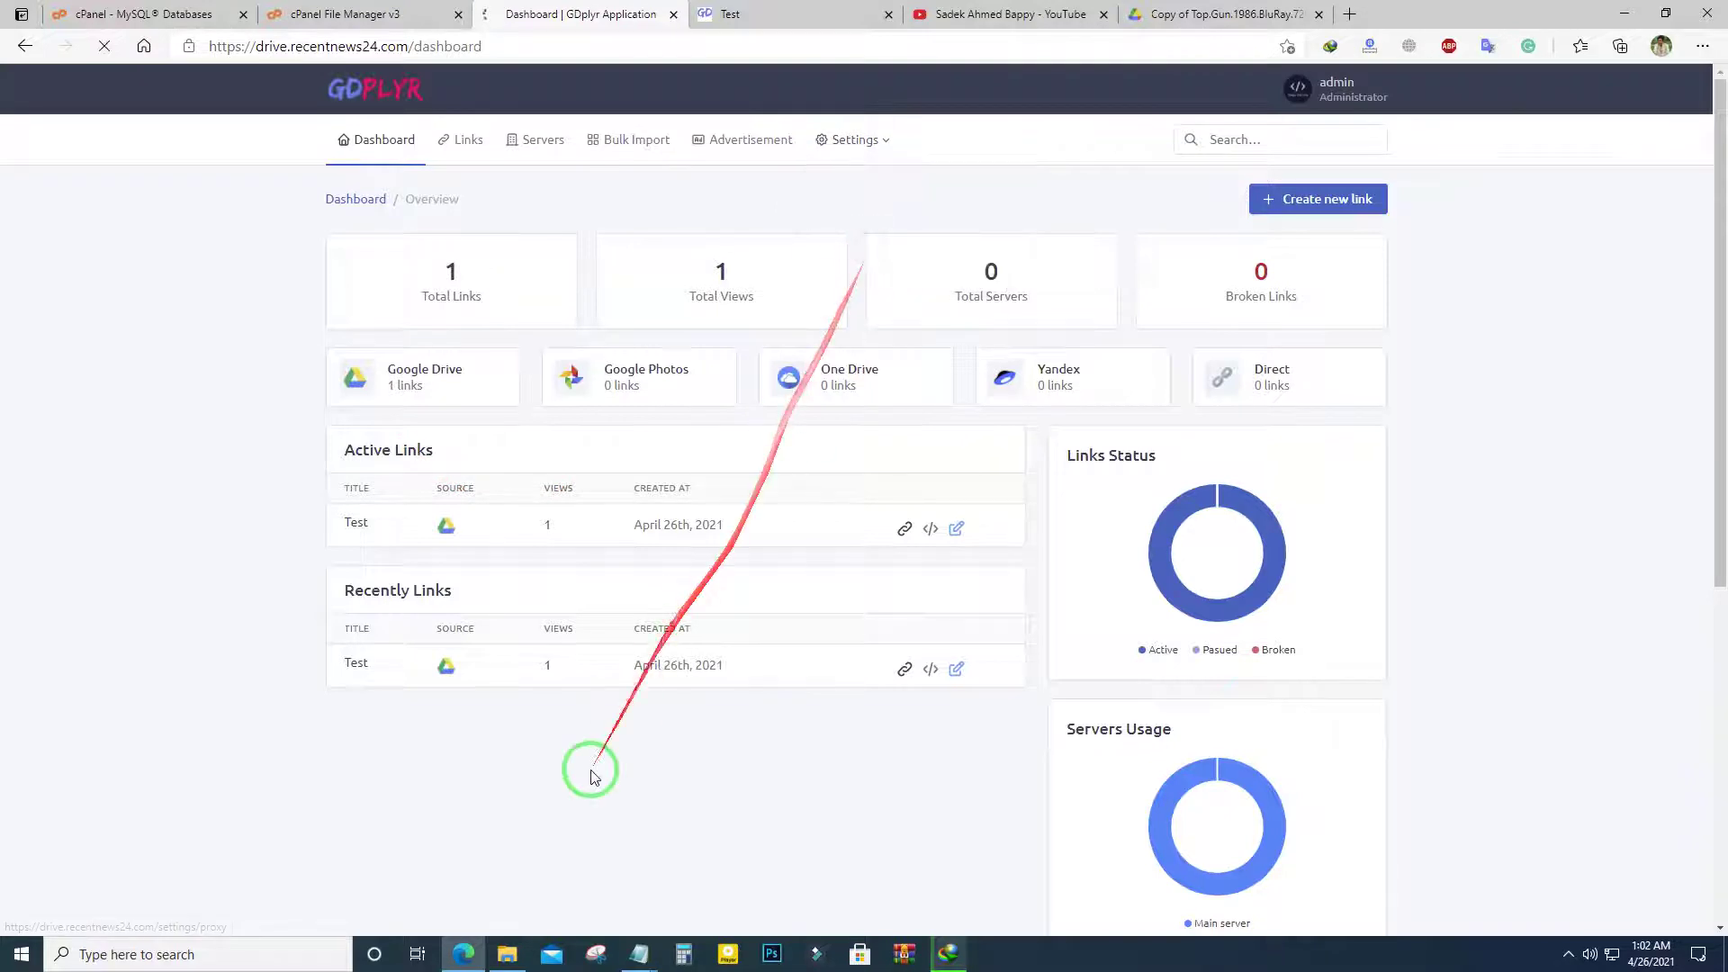
{"action": "left_click", "coordinate": [508, 954]}
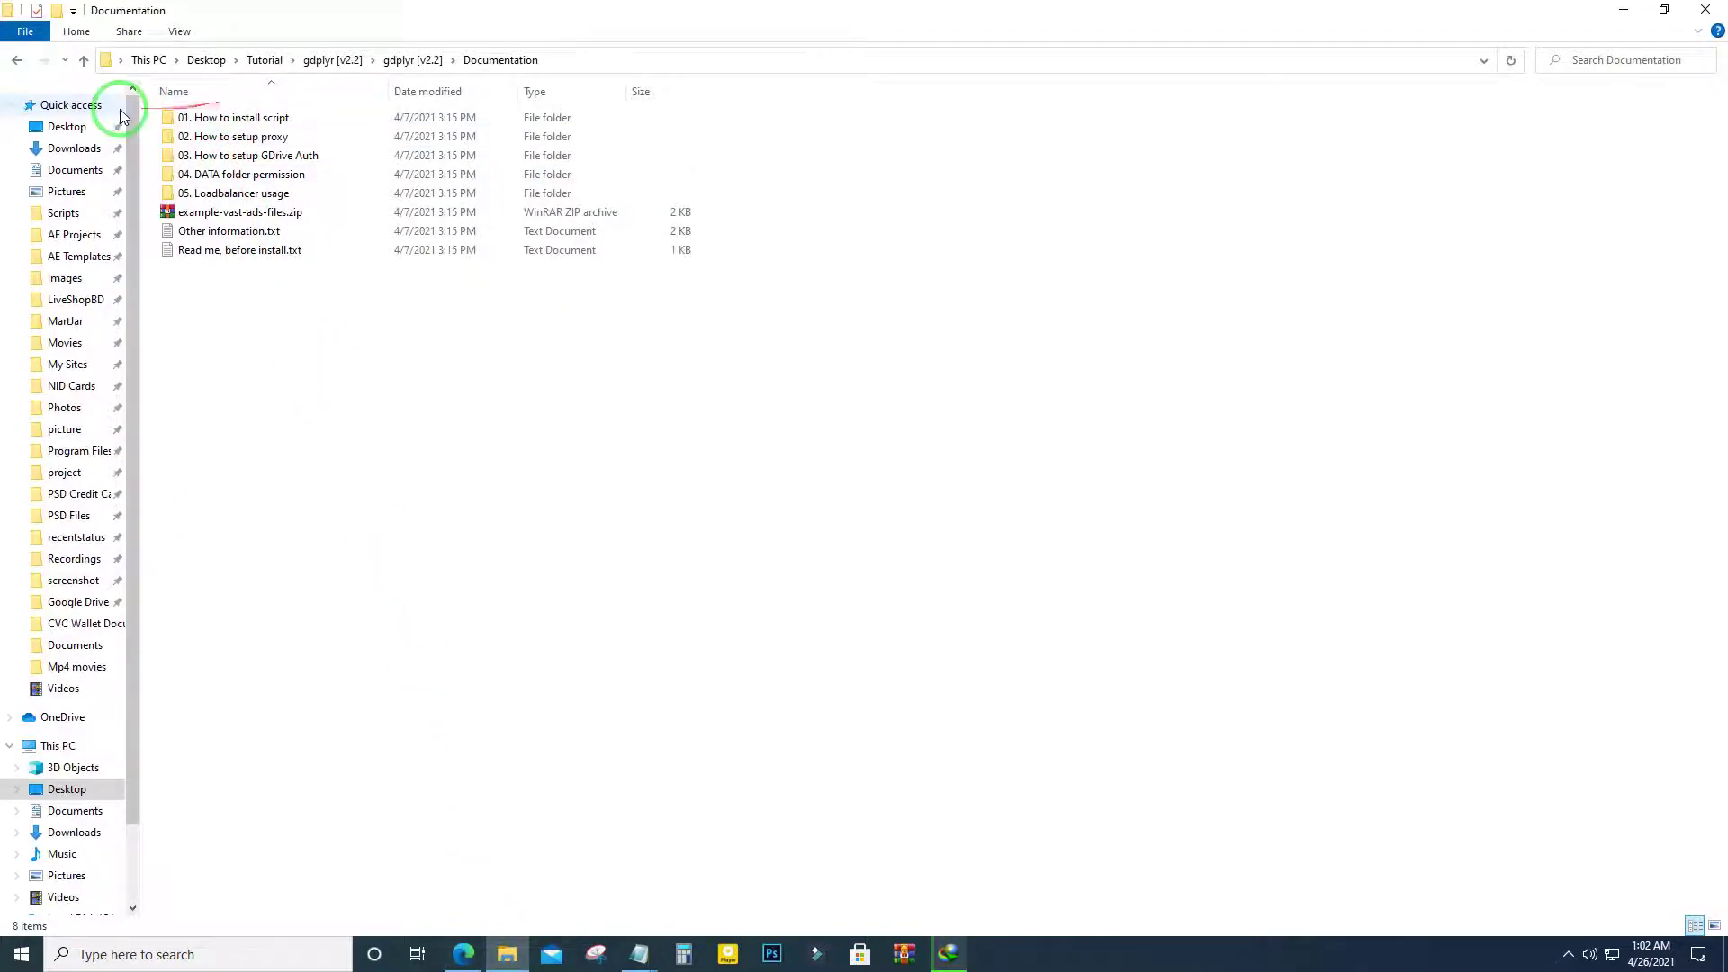
- Open read me.txt in the 02. How to setup proxy folder and read its proxy instructions
{"action": "double_click", "coordinate": [270, 118]}
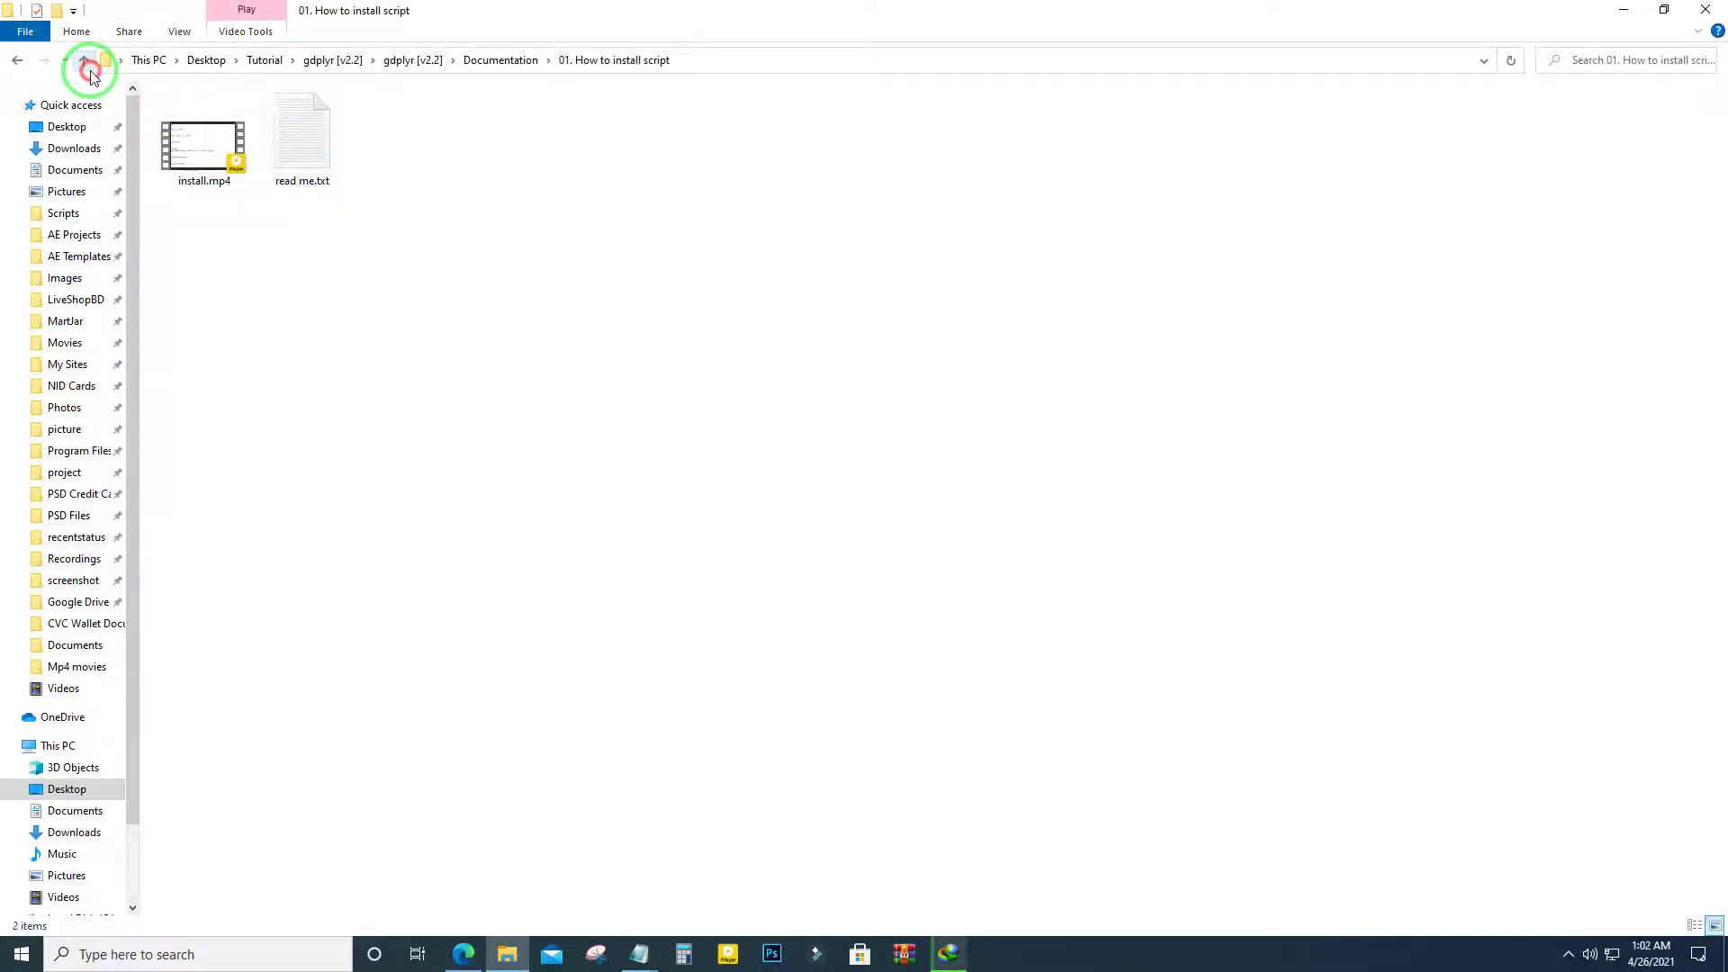
{"action": "left_click", "coordinate": [84, 60]}
{"action": "double_click", "coordinate": [238, 139]}
{"action": "left_click", "coordinate": [308, 162]}
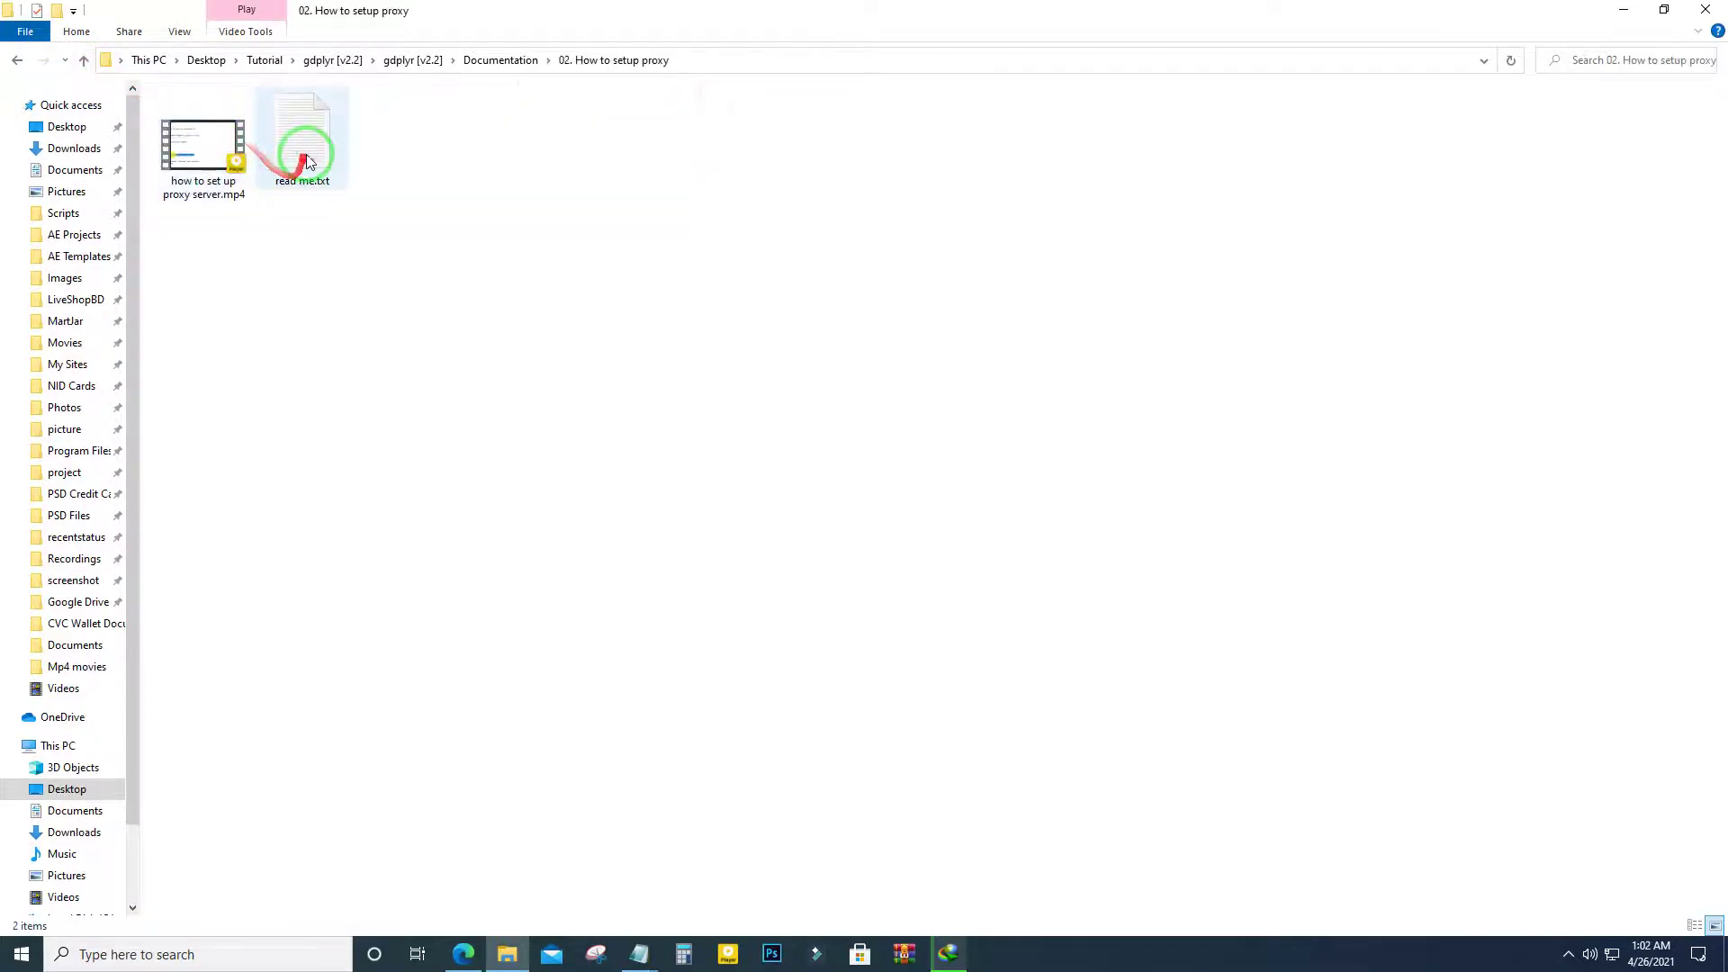
{"action": "double_click", "coordinate": [306, 161]}
{"action": "left_click_drag", "start_coordinate": [494, 601], "coordinate": [3, 315]}
{"action": "left_click_drag", "start_coordinate": [405, 628], "coordinate": [19, 251]}
{"action": "left_click", "coordinate": [641, 646]}
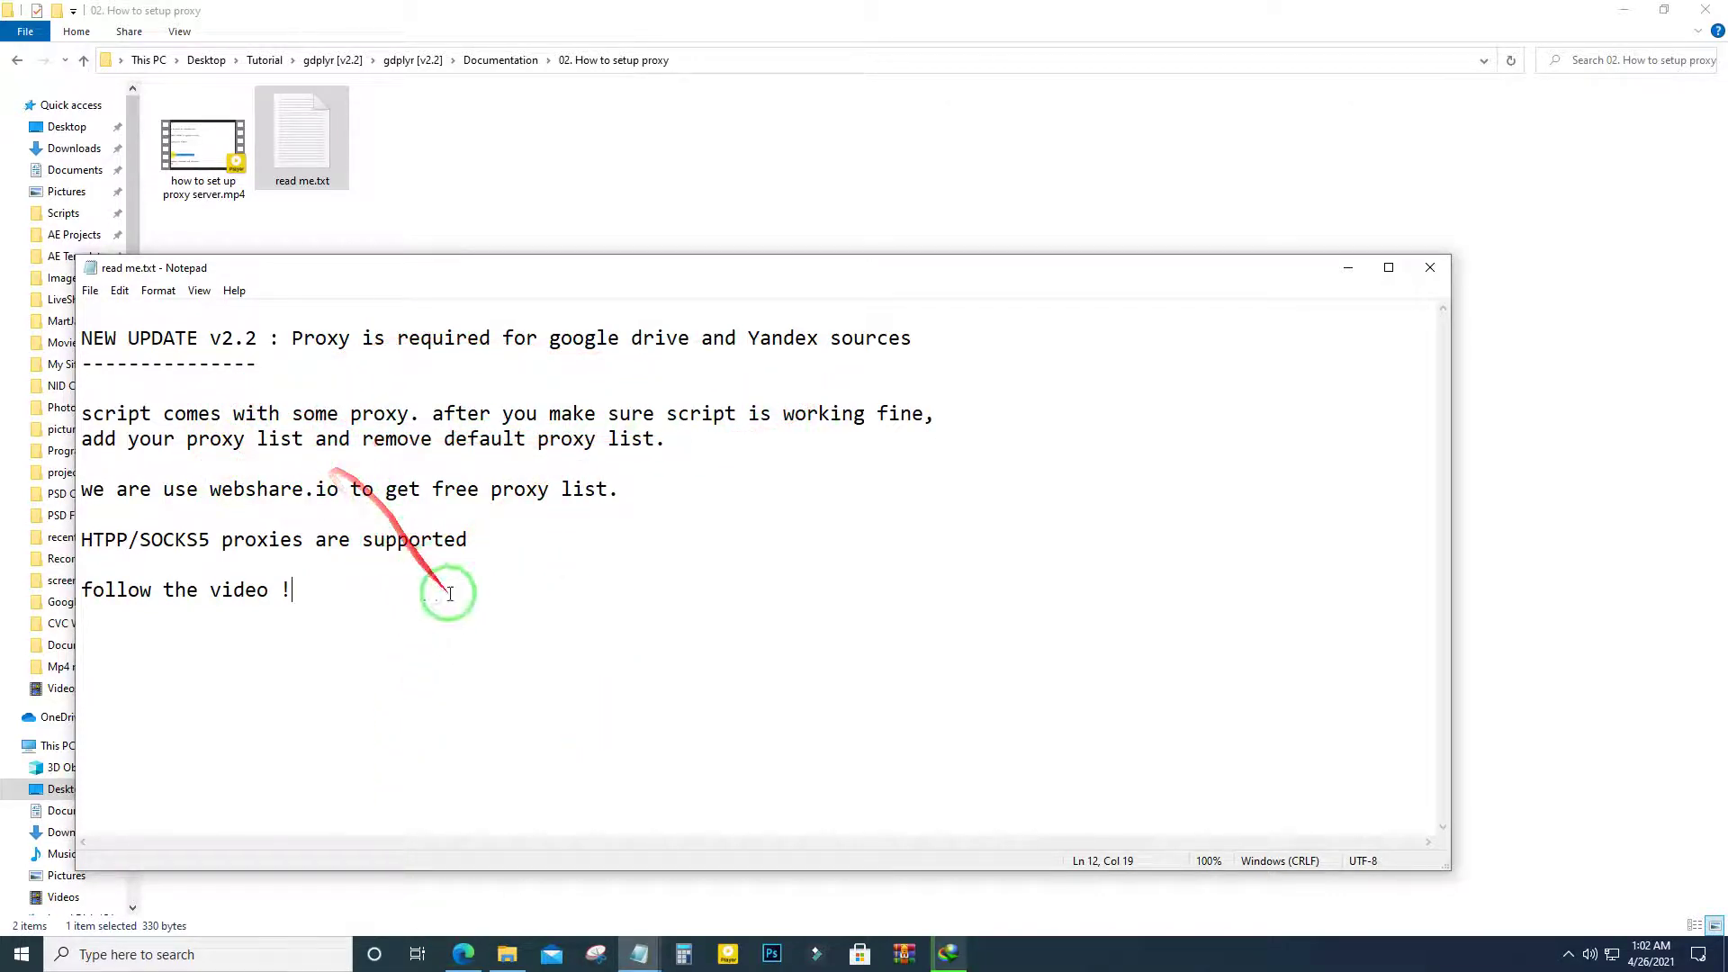
{"action": "left_click", "coordinate": [462, 952]}
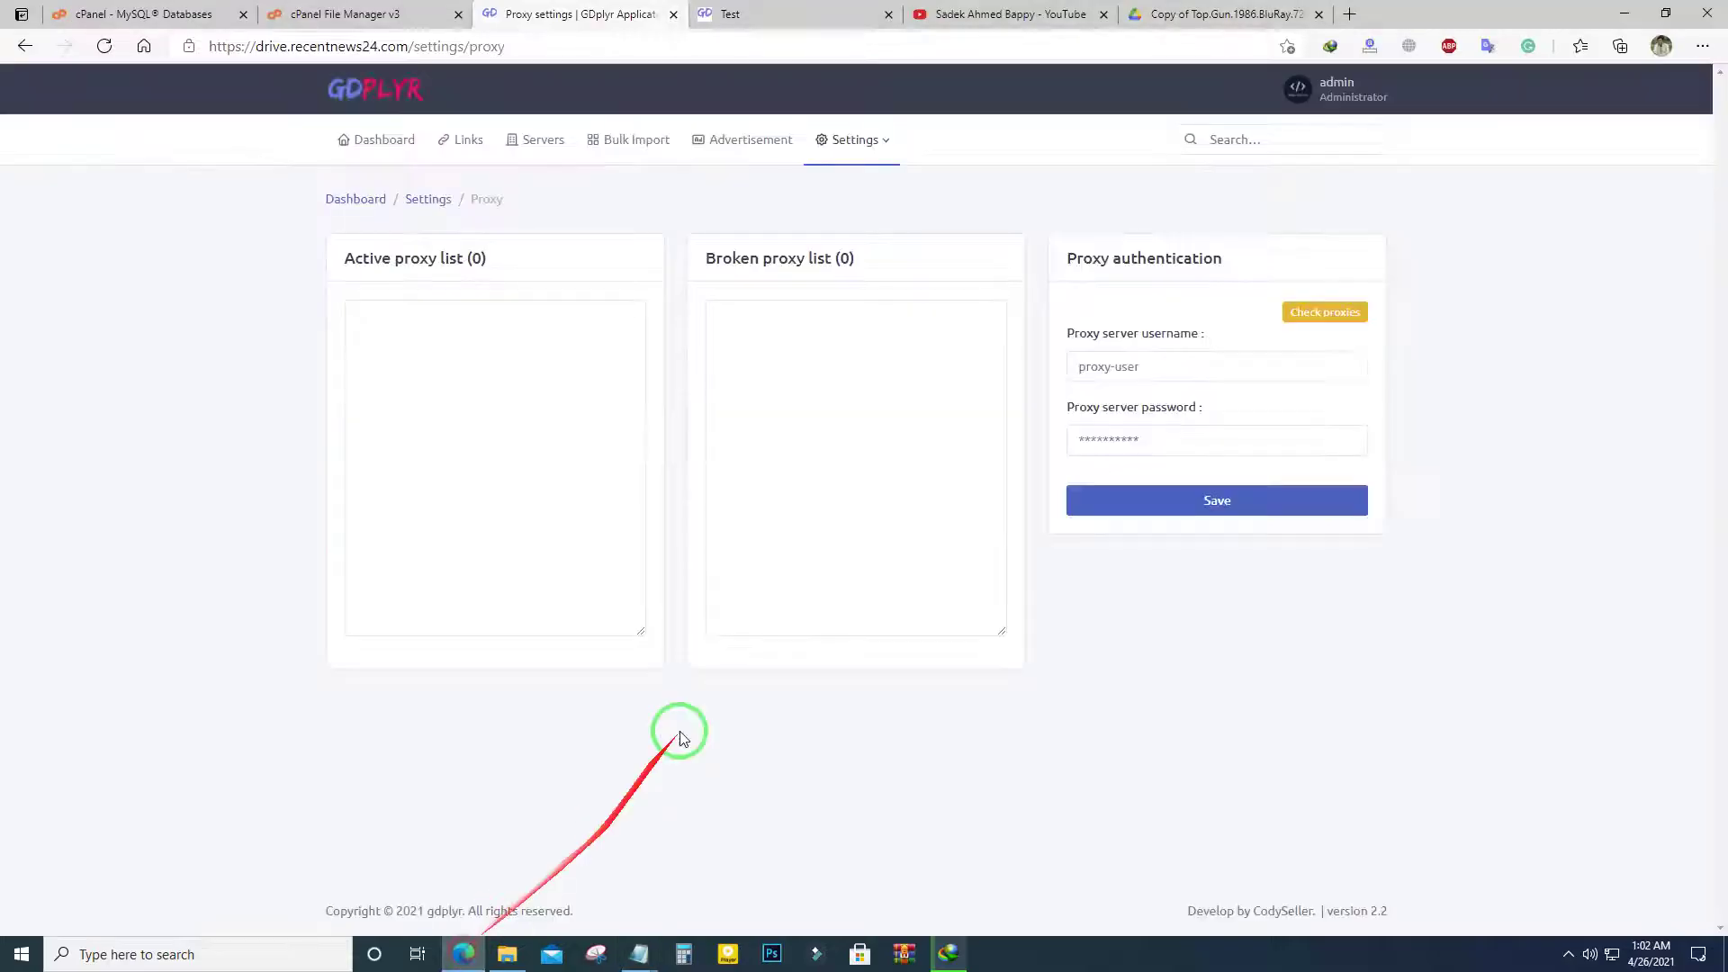
- Bring the proxy read-me notes forward, highlight the webshare.io source, and return to the Proxy settings tab
{"action": "left_click", "coordinate": [639, 952]}
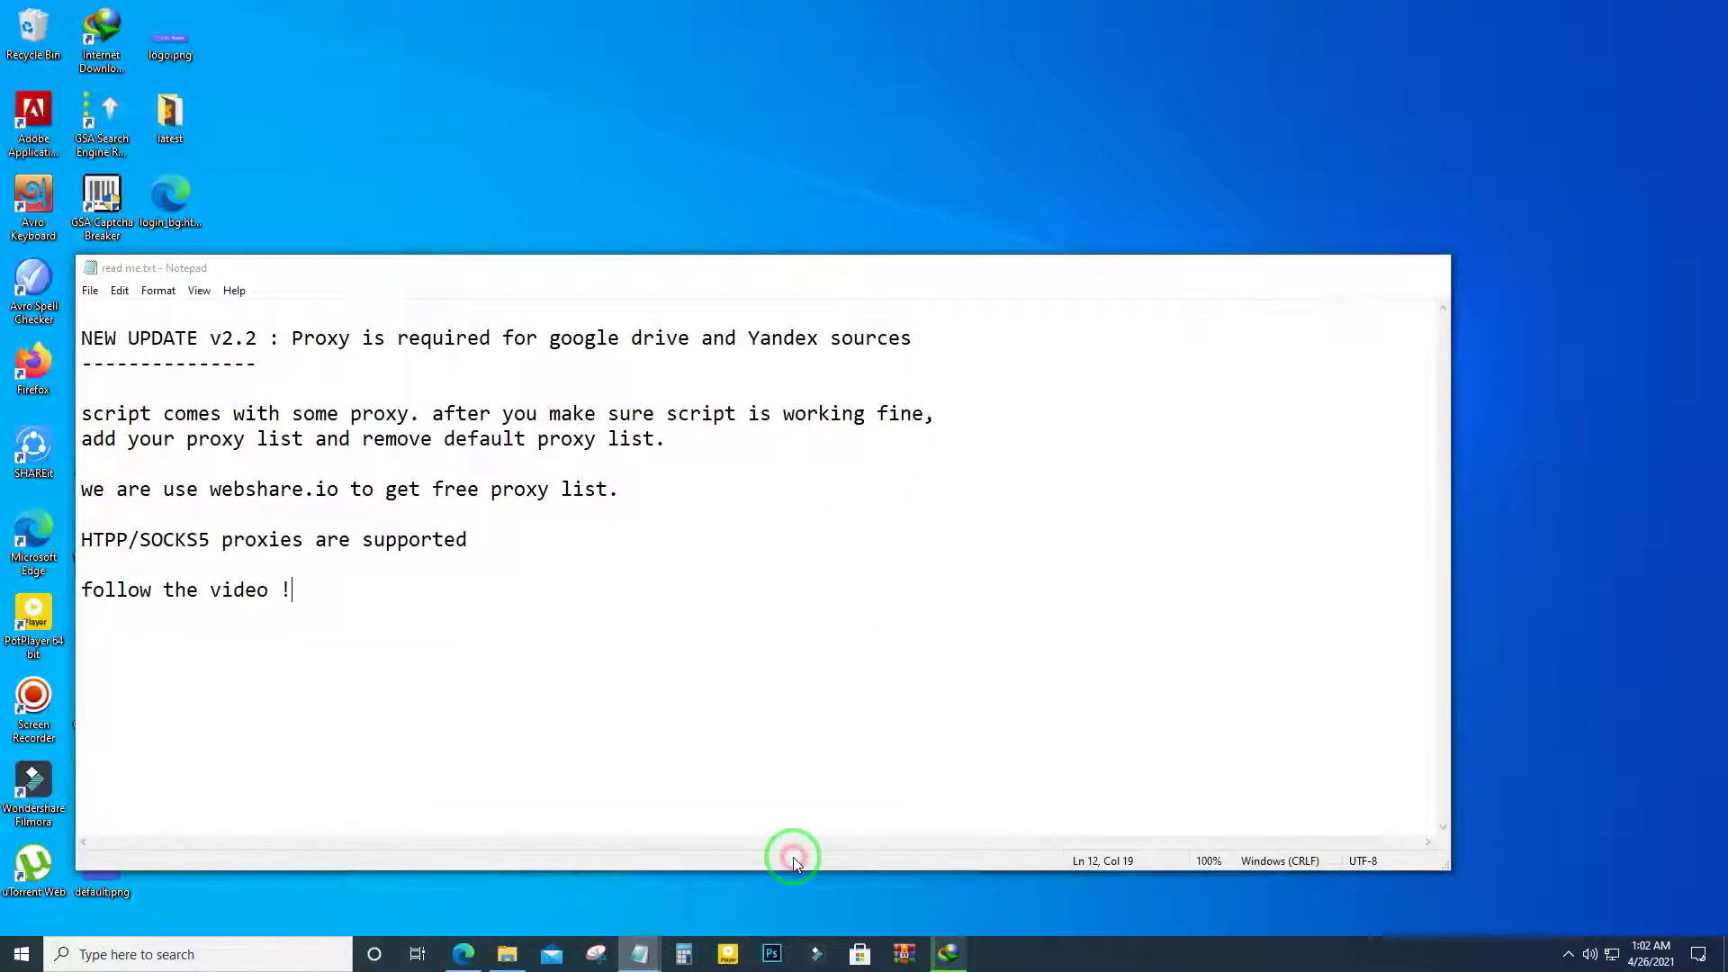
{"action": "left_click", "coordinate": [794, 862]}
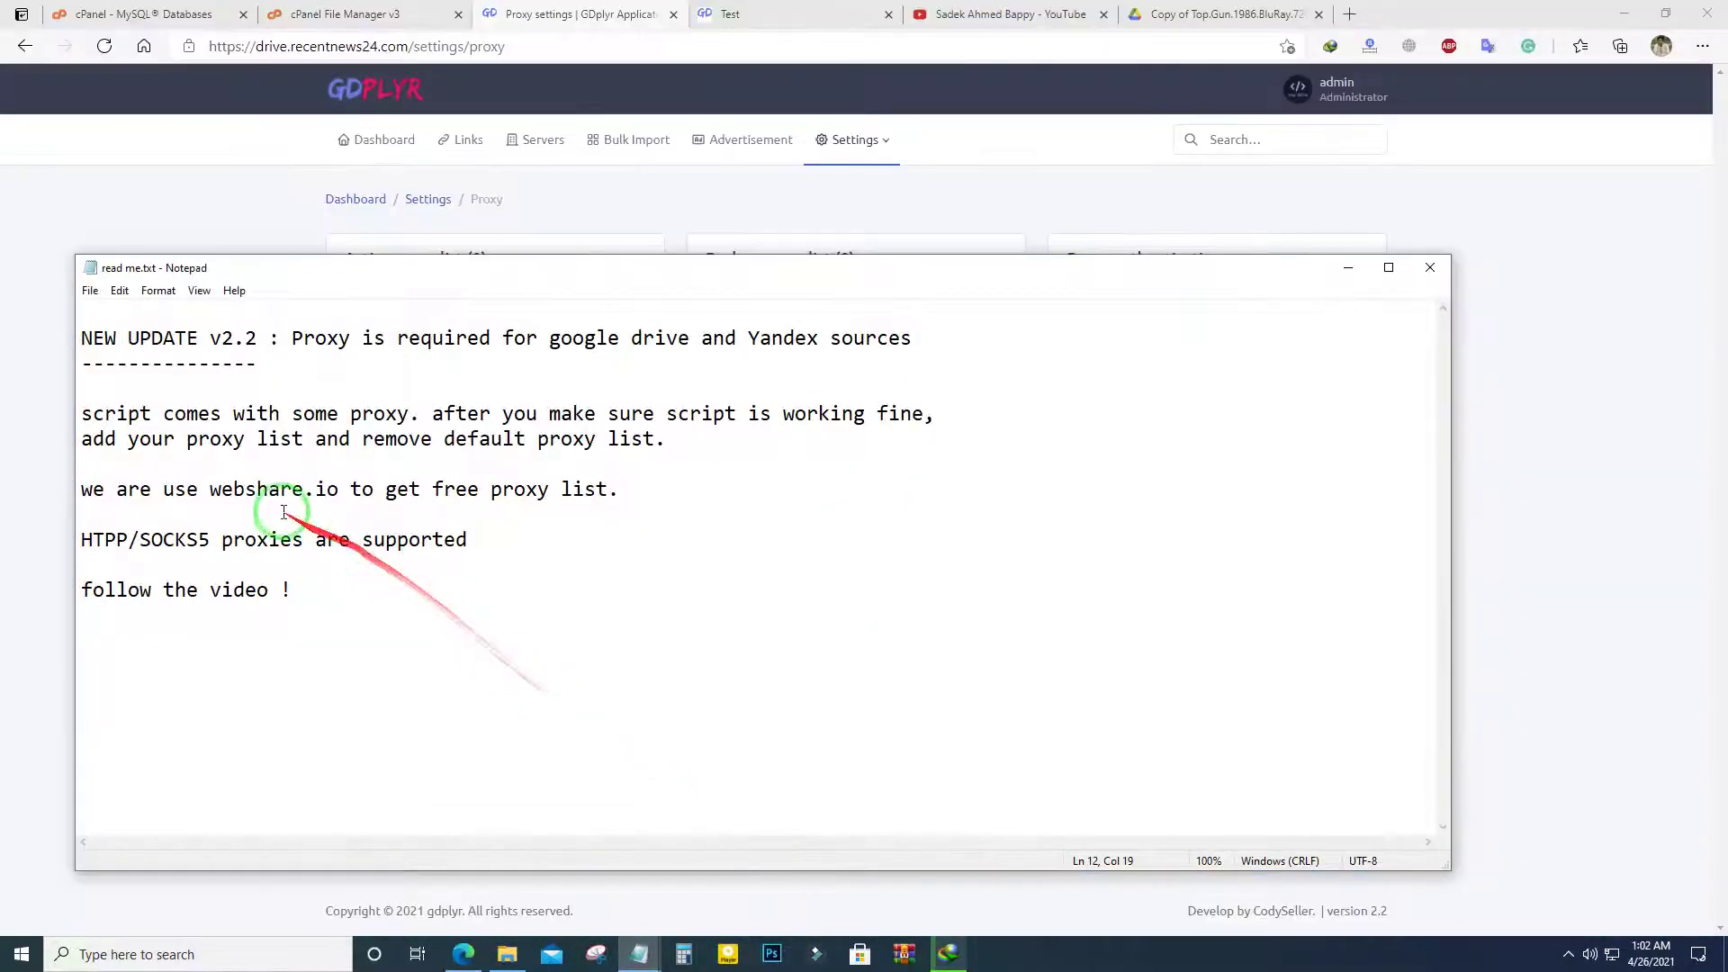
{"action": "left_click_drag", "start_coordinate": [338, 494], "coordinate": [290, 488]}
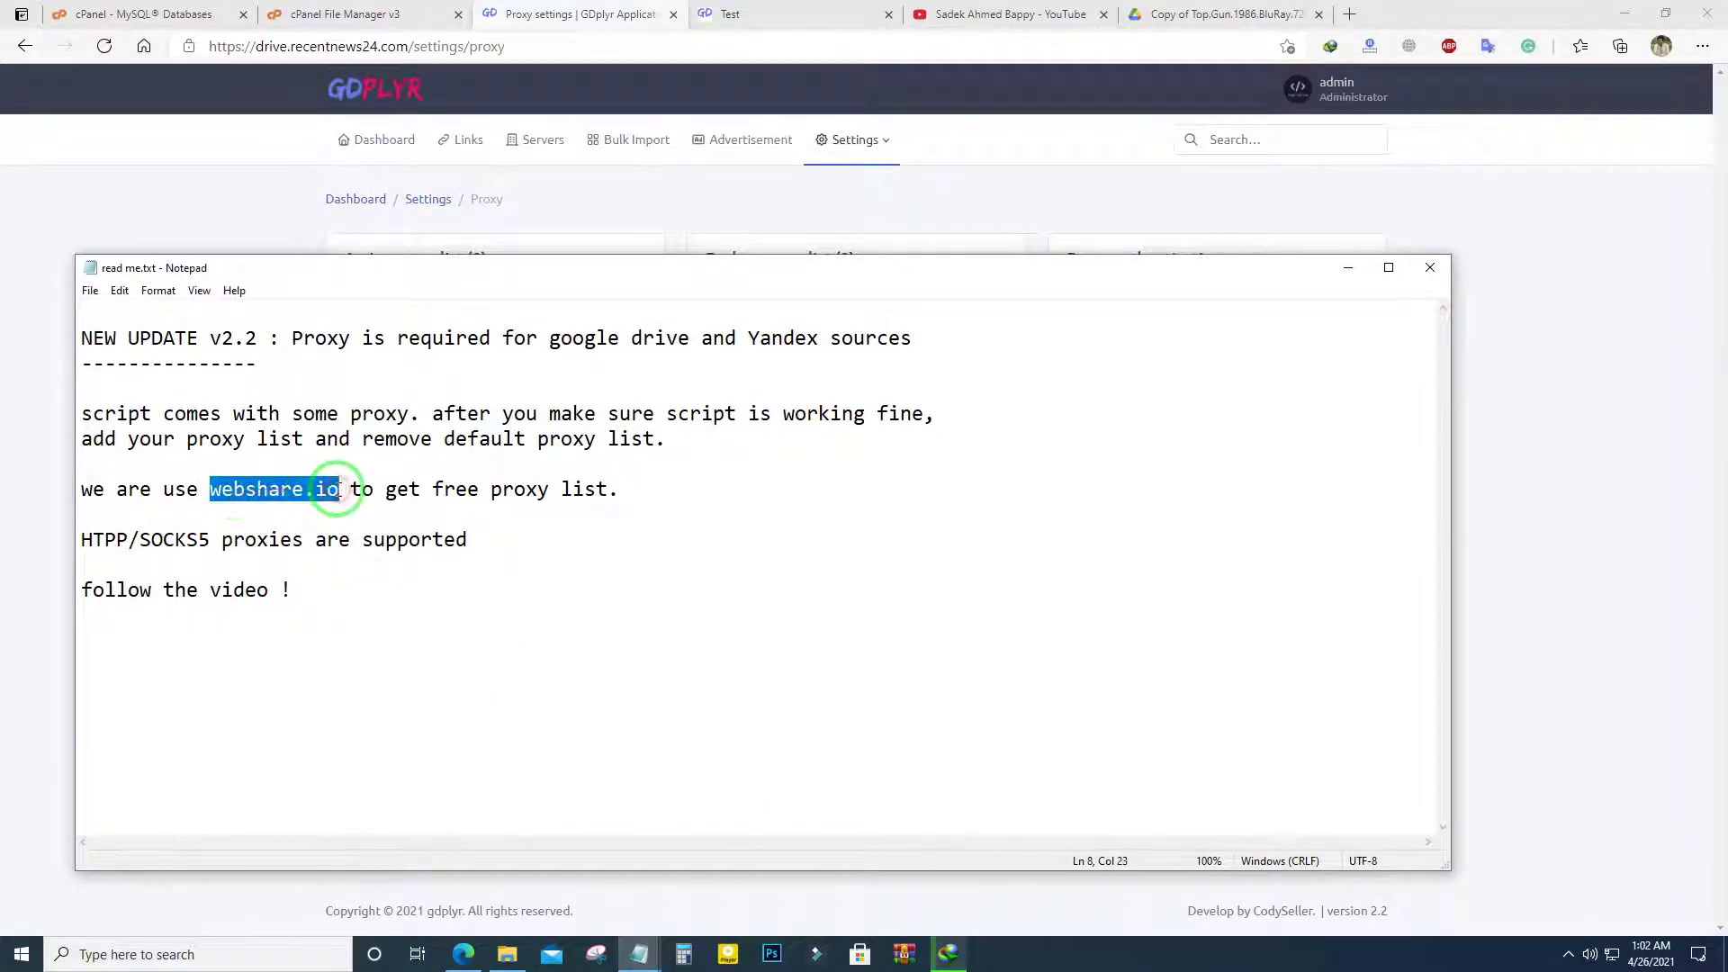
{"action": "left_click", "coordinate": [710, 13]}
{"action": "left_click", "coordinate": [650, 12]}
- Inspect the Active proxy list box and the proxy server username field
{"action": "left_click", "coordinate": [516, 586]}
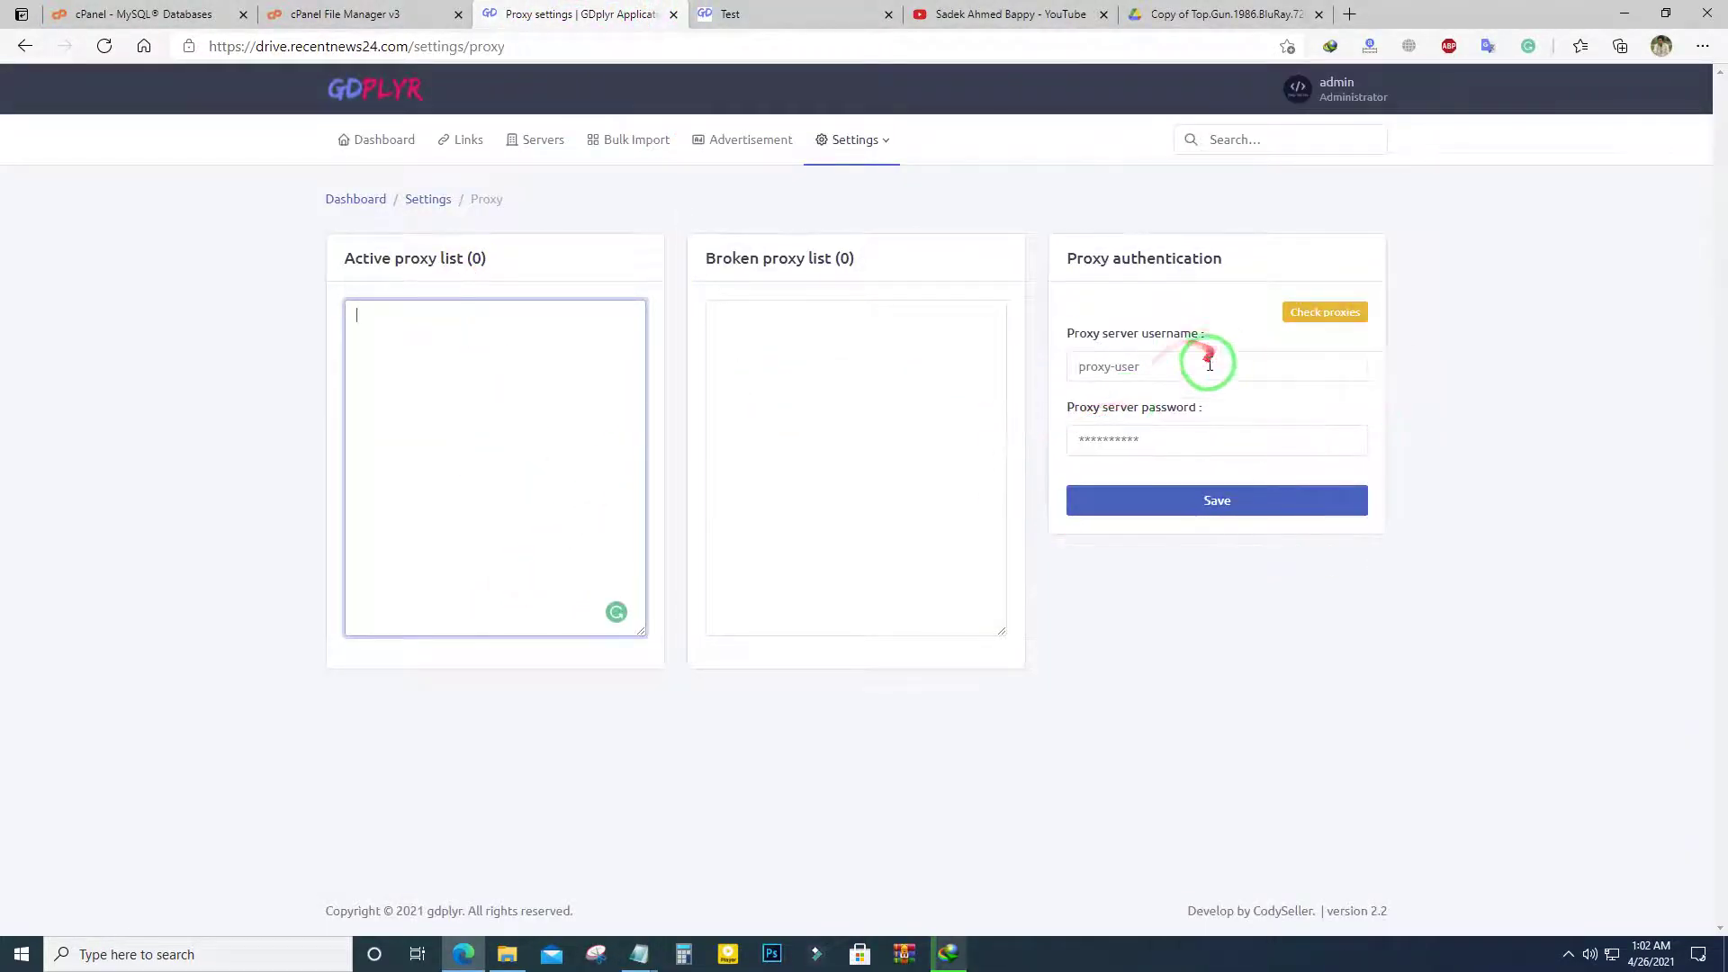
{"action": "left_click", "coordinate": [1207, 365]}
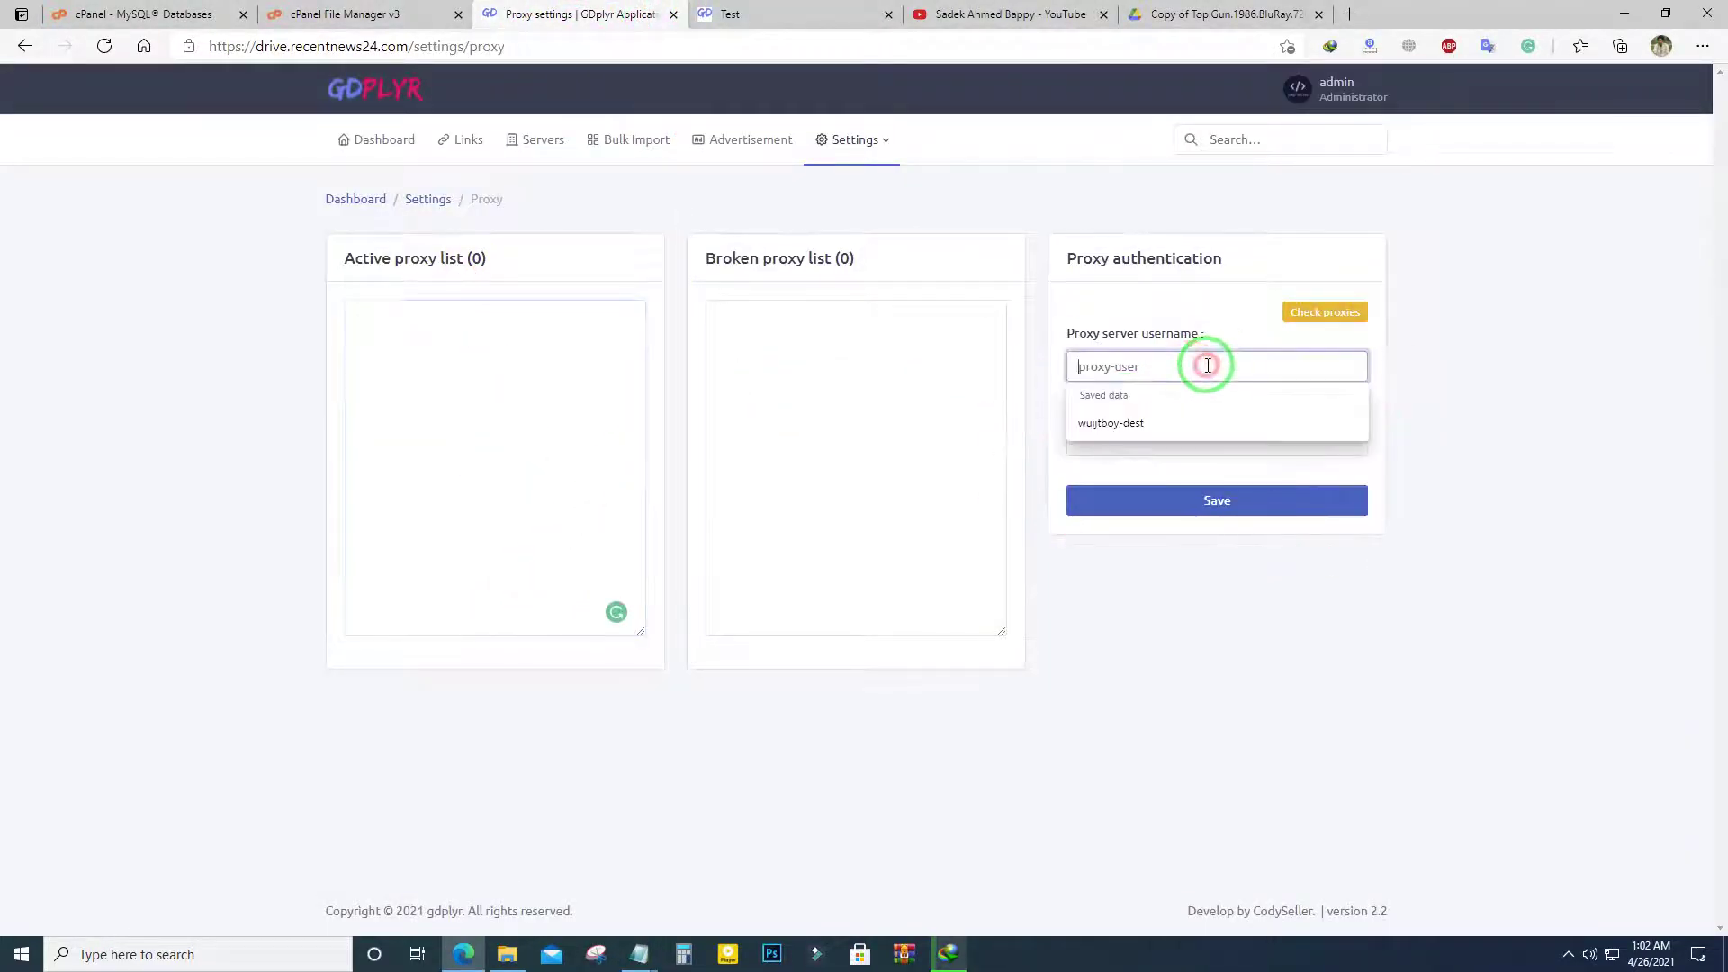
{"action": "left_click", "coordinate": [1367, 563]}
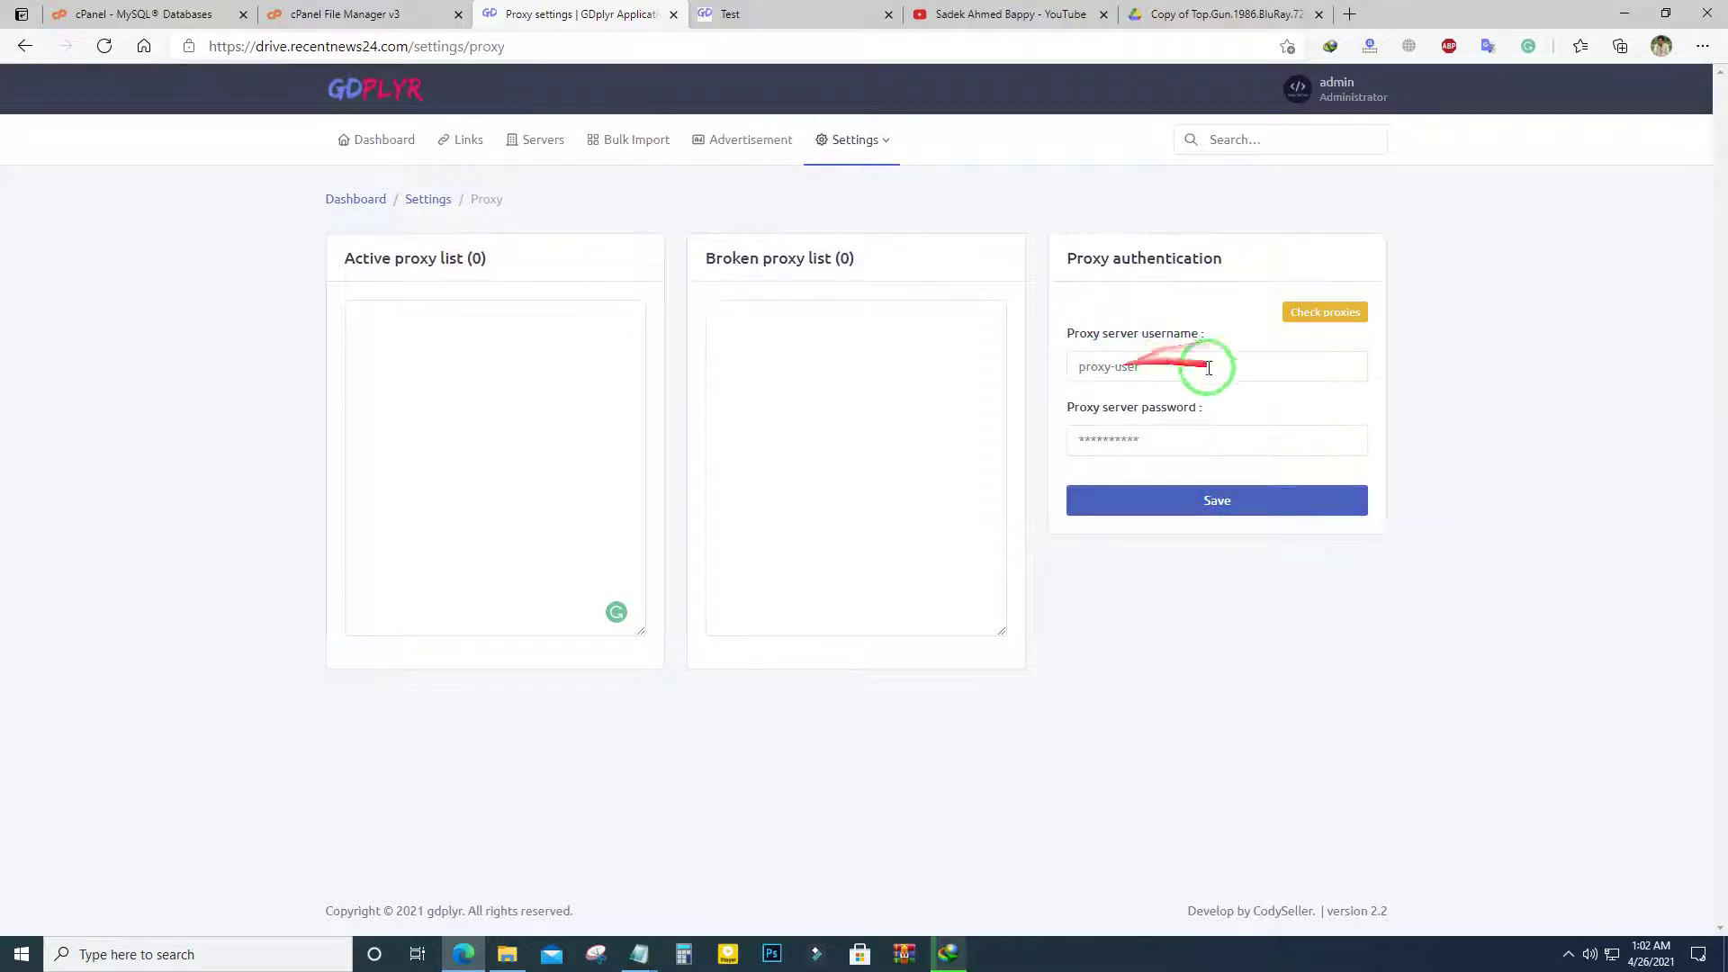
{"action": "left_click", "coordinate": [462, 450]}
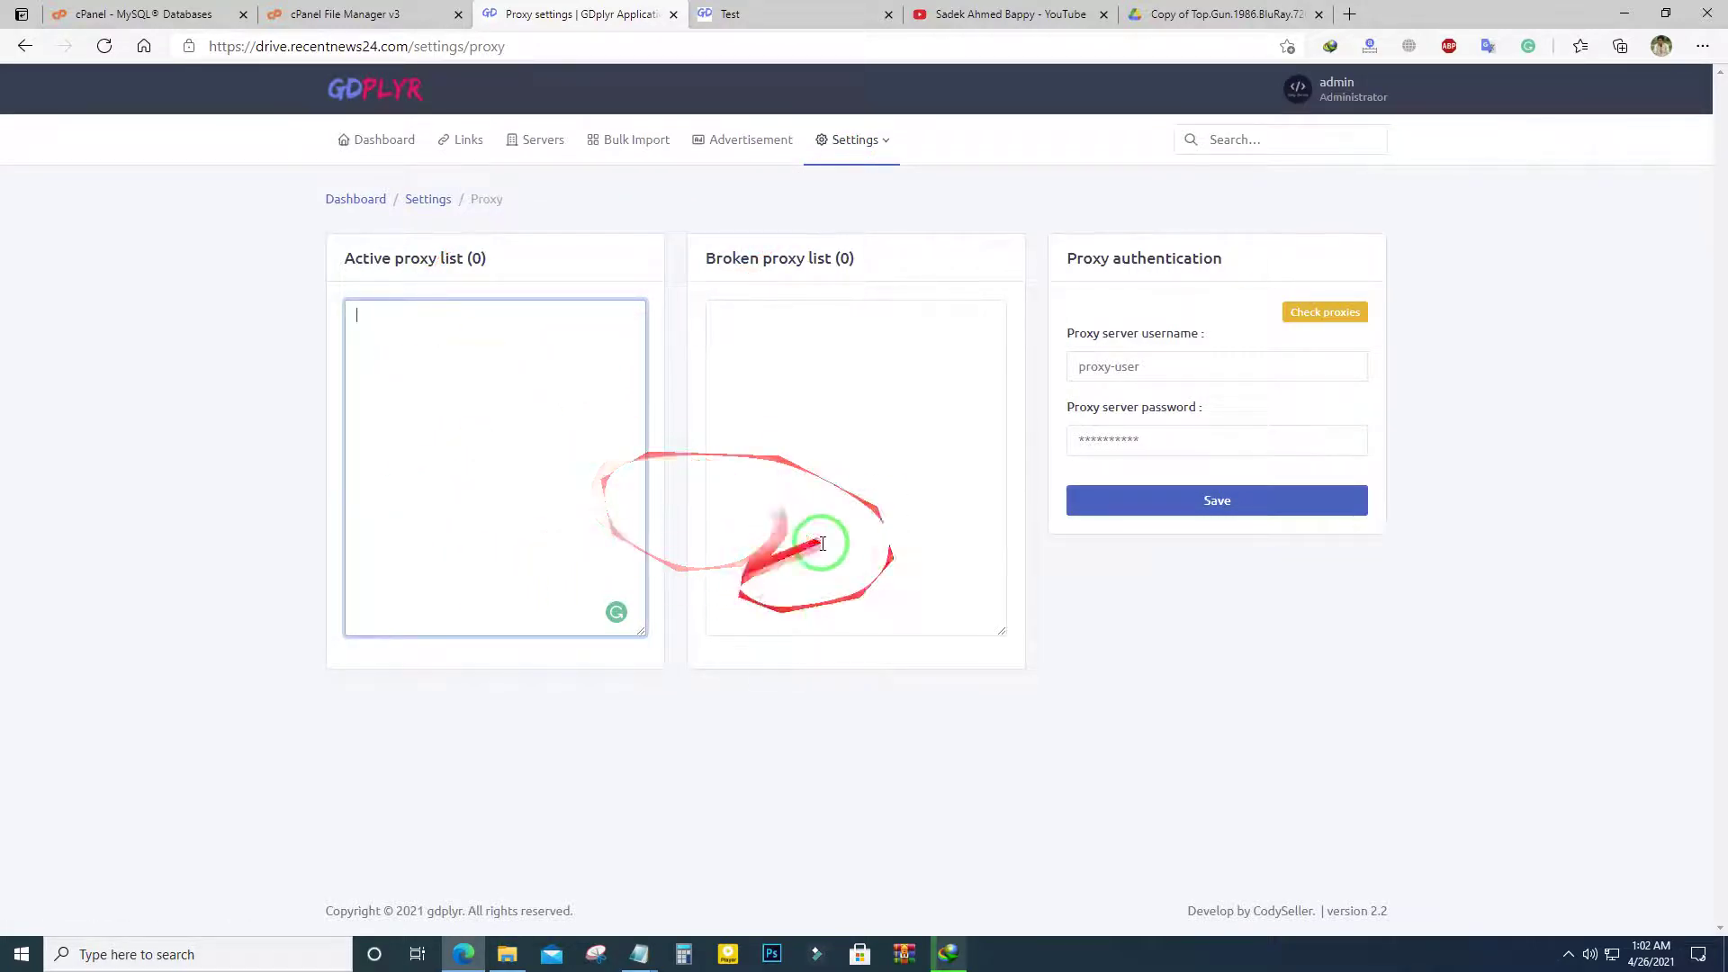
{"action": "left_click_drag", "start_coordinate": [353, 258], "coordinate": [489, 501]}
{"action": "left_click", "coordinate": [490, 525]}
{"action": "left_click", "coordinate": [1260, 366]}
{"action": "left_click", "coordinate": [1195, 412]}
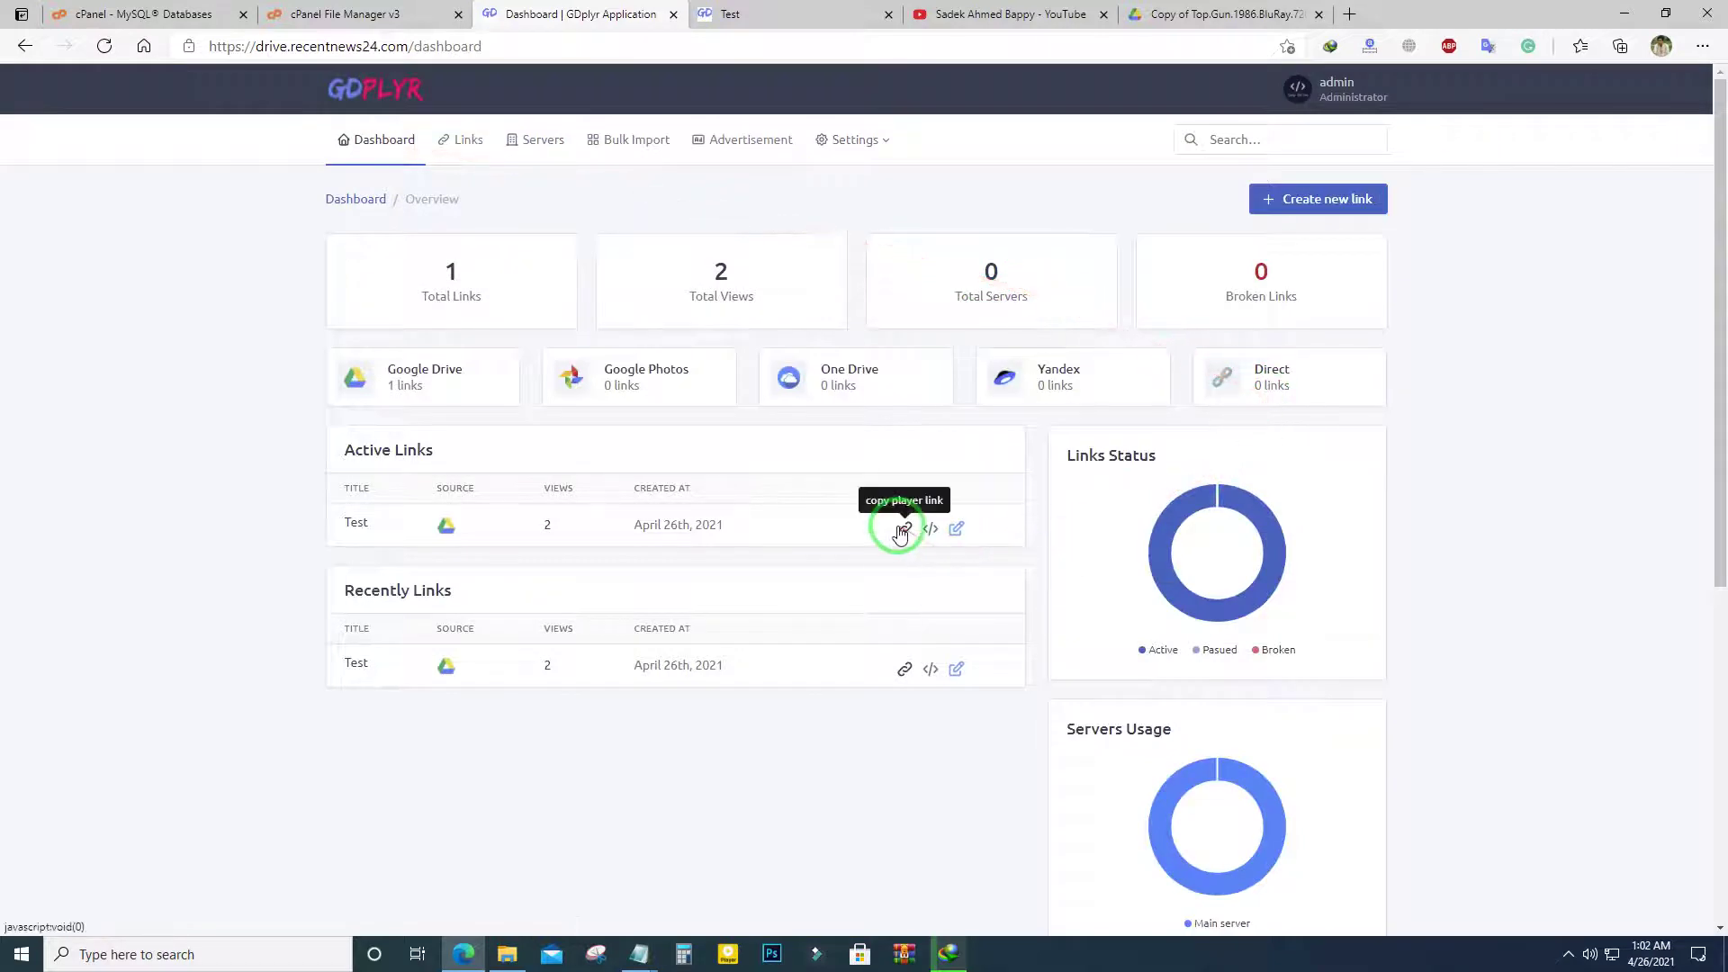
- Paste the copied player link into the Test tab's address bar and load it
{"action": "left_click", "coordinate": [769, 16]}
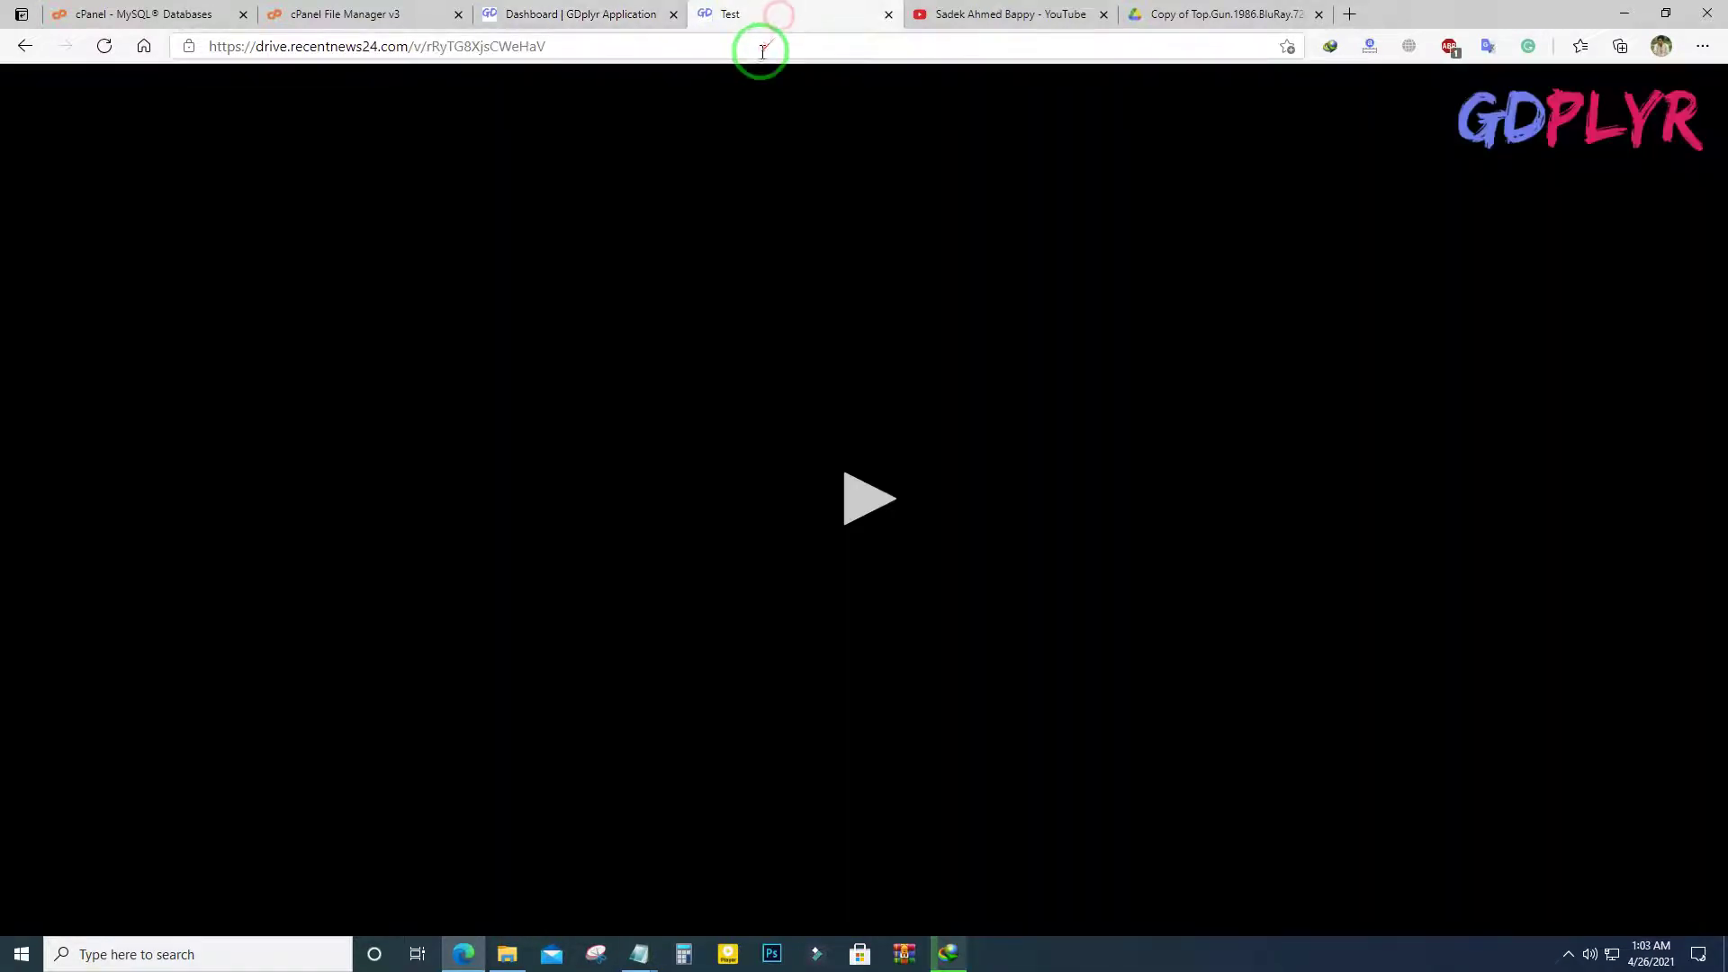
{"action": "right_click", "coordinate": [760, 53]}
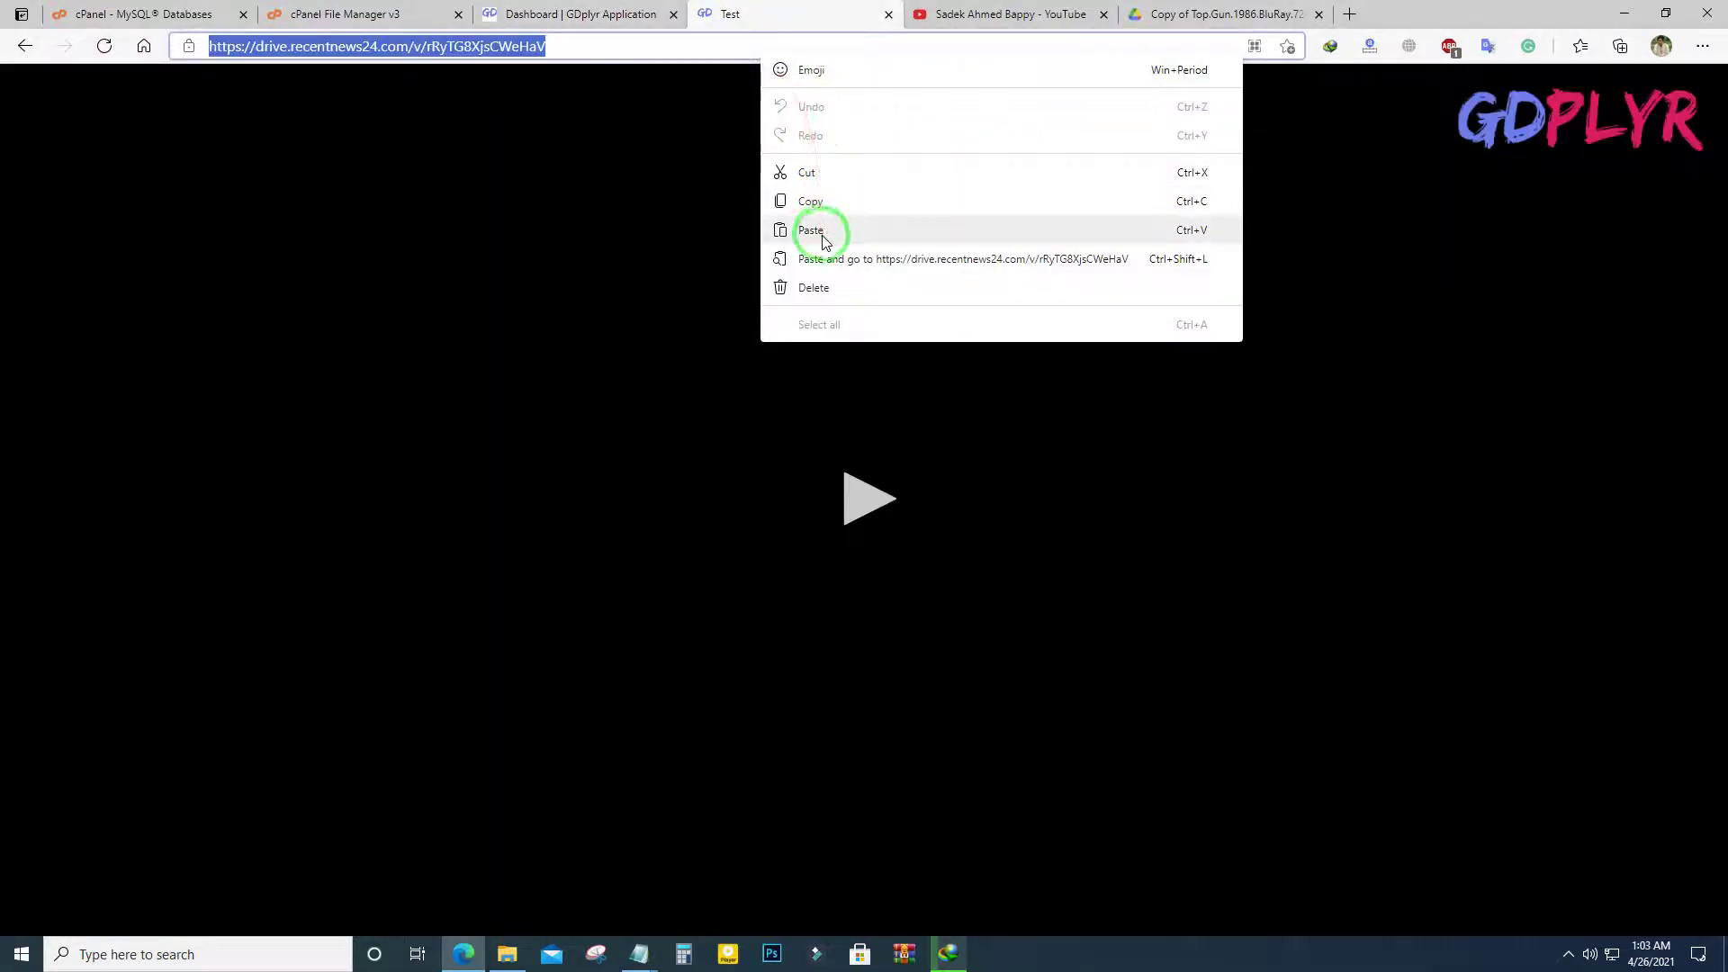
{"action": "left_click", "coordinate": [811, 231]}
{"action": "key", "text": "Return"}
- Back on the dashboard, view the Proxy settings page, then the GDrive Auth settings page
{"action": "left_click", "coordinate": [612, 11]}
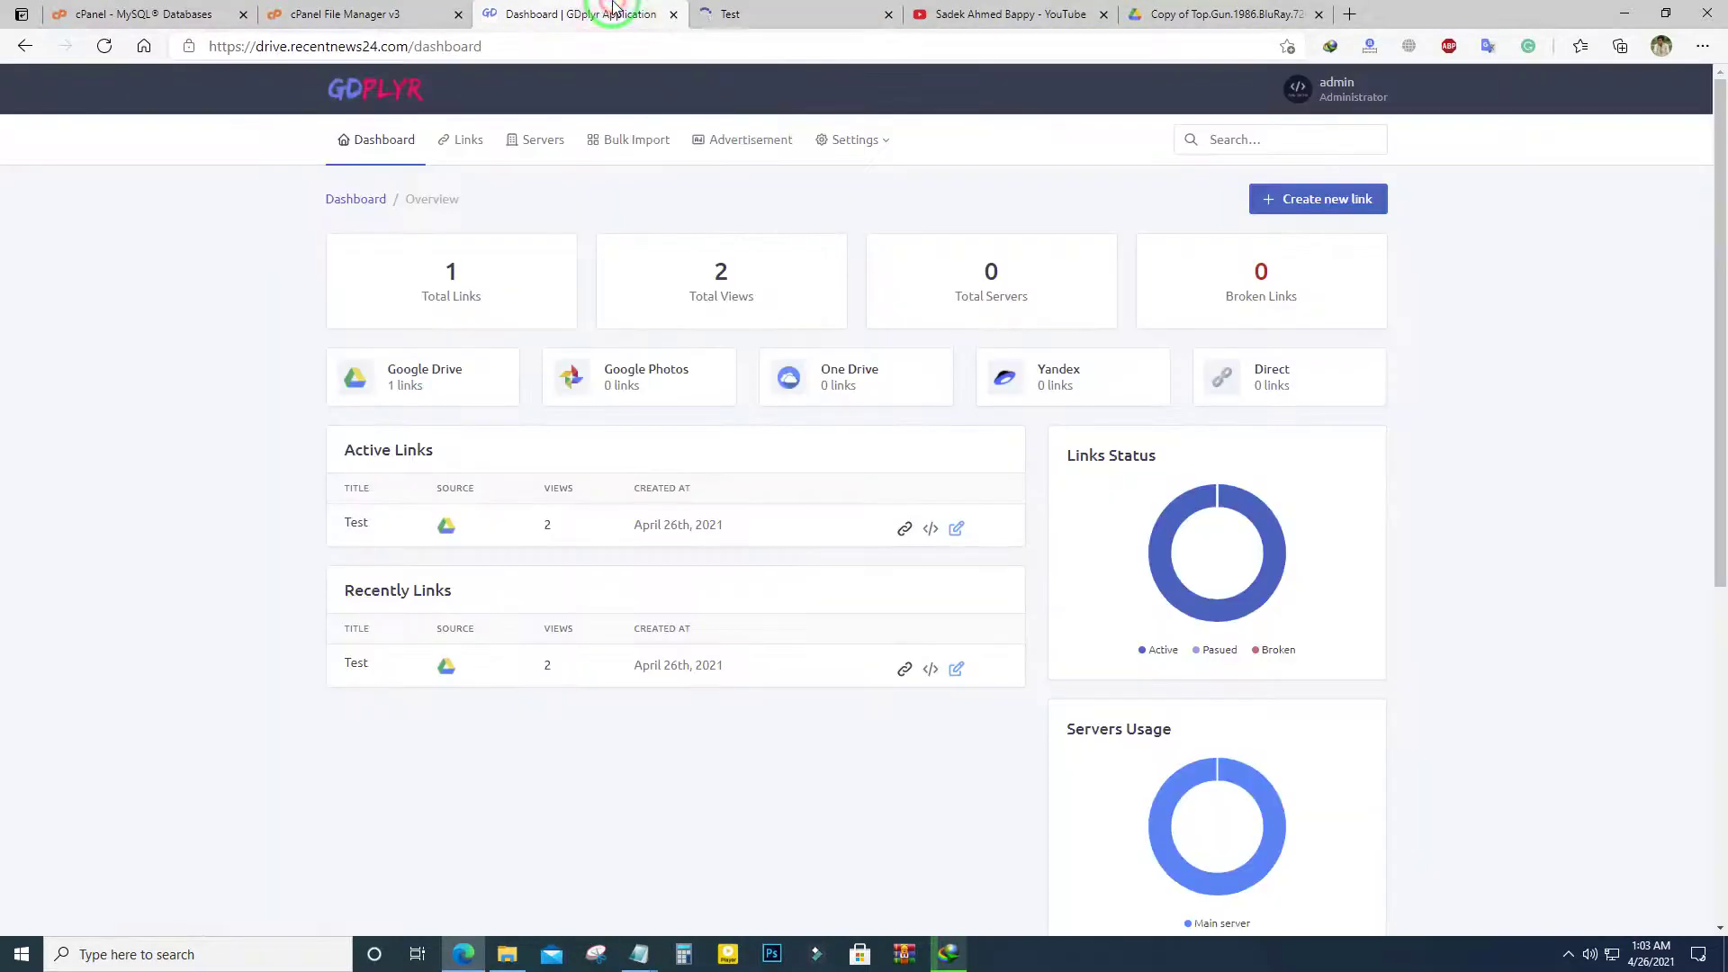
{"action": "left_click", "coordinate": [855, 141]}
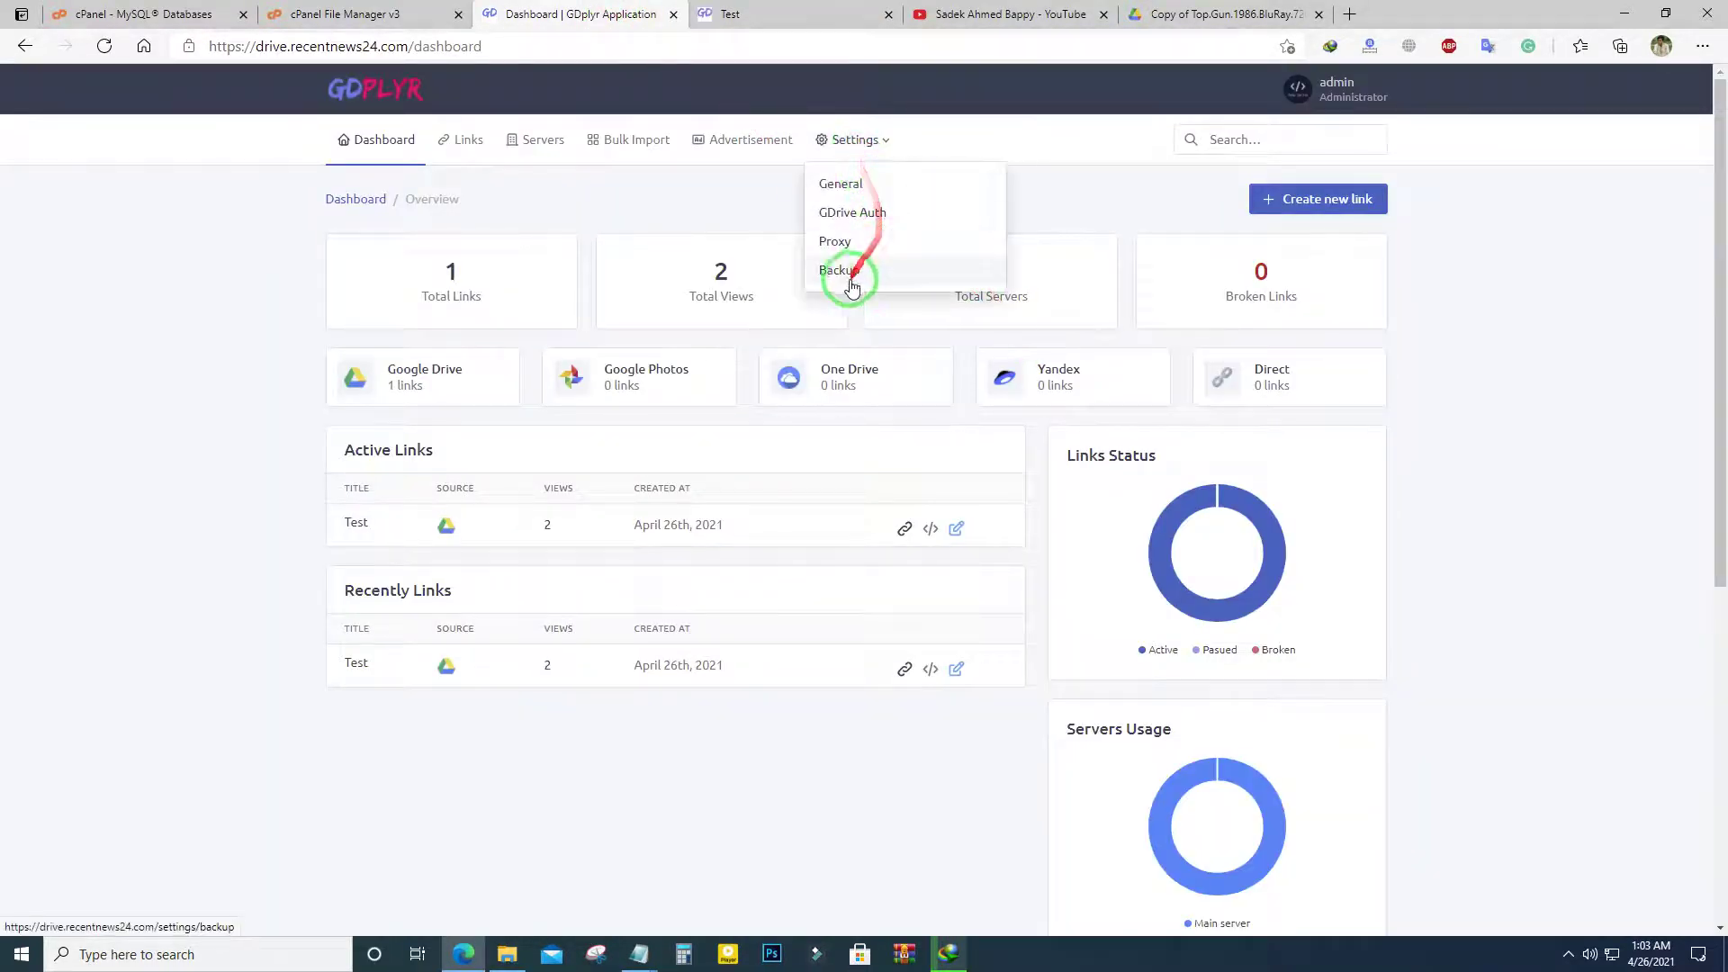
{"action": "left_click", "coordinate": [839, 246]}
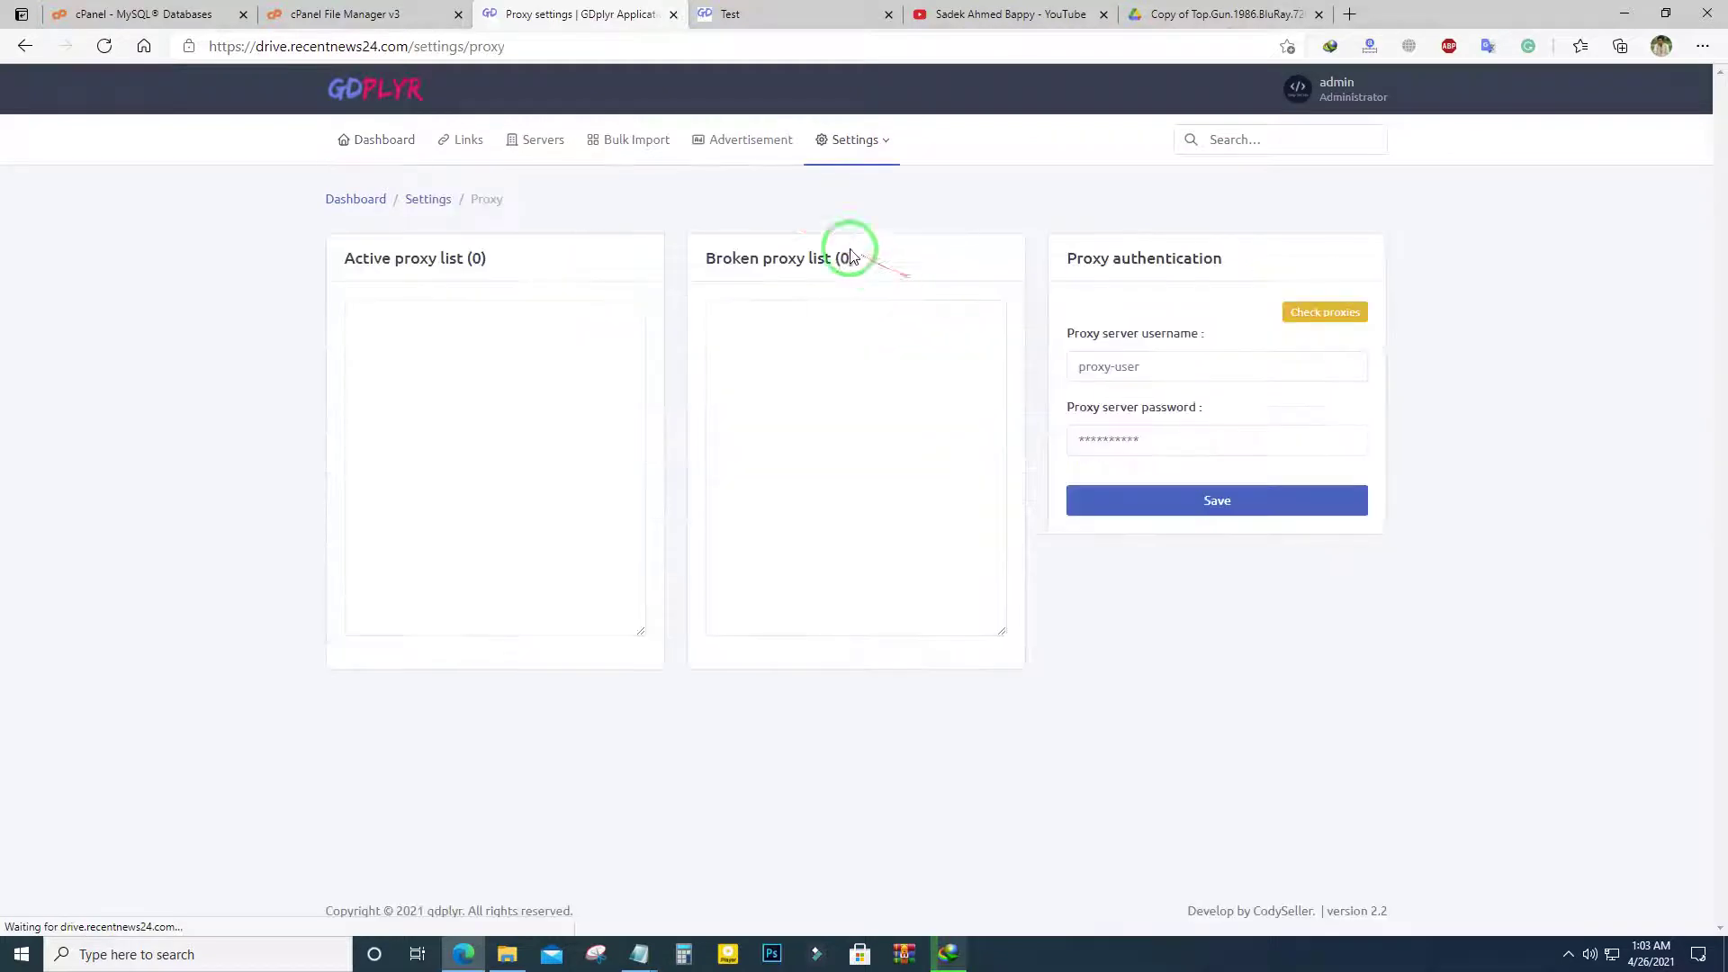
{"action": "left_click", "coordinate": [856, 155]}
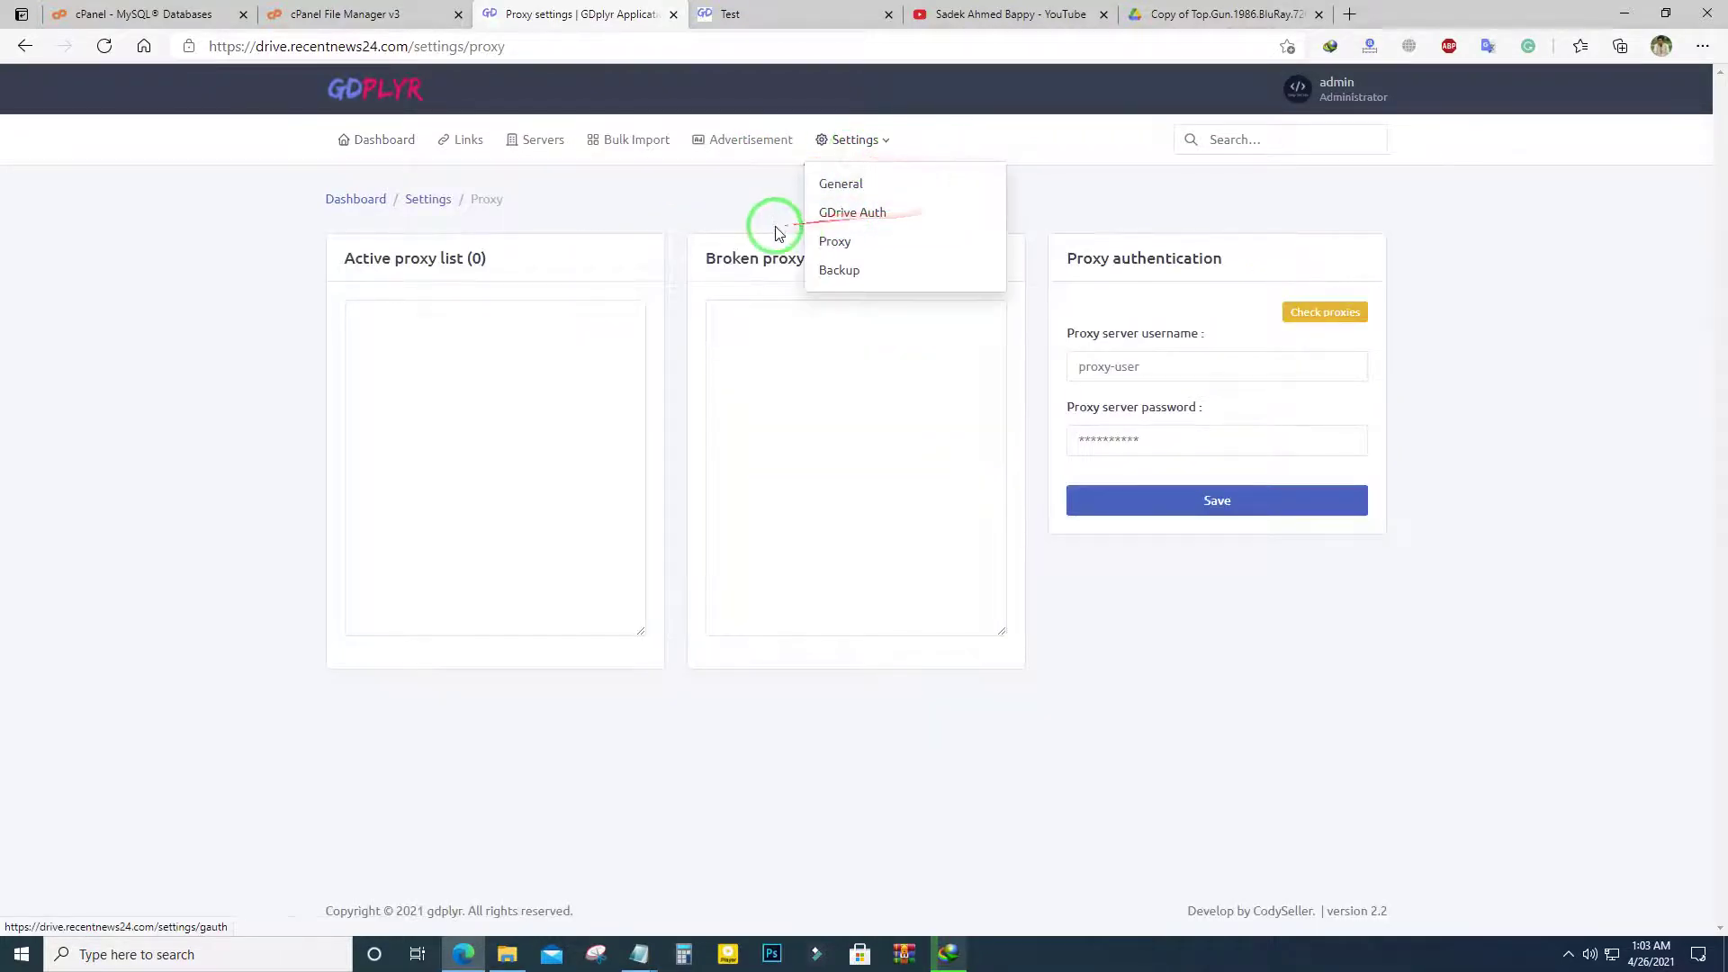
{"action": "left_click", "coordinate": [887, 216]}
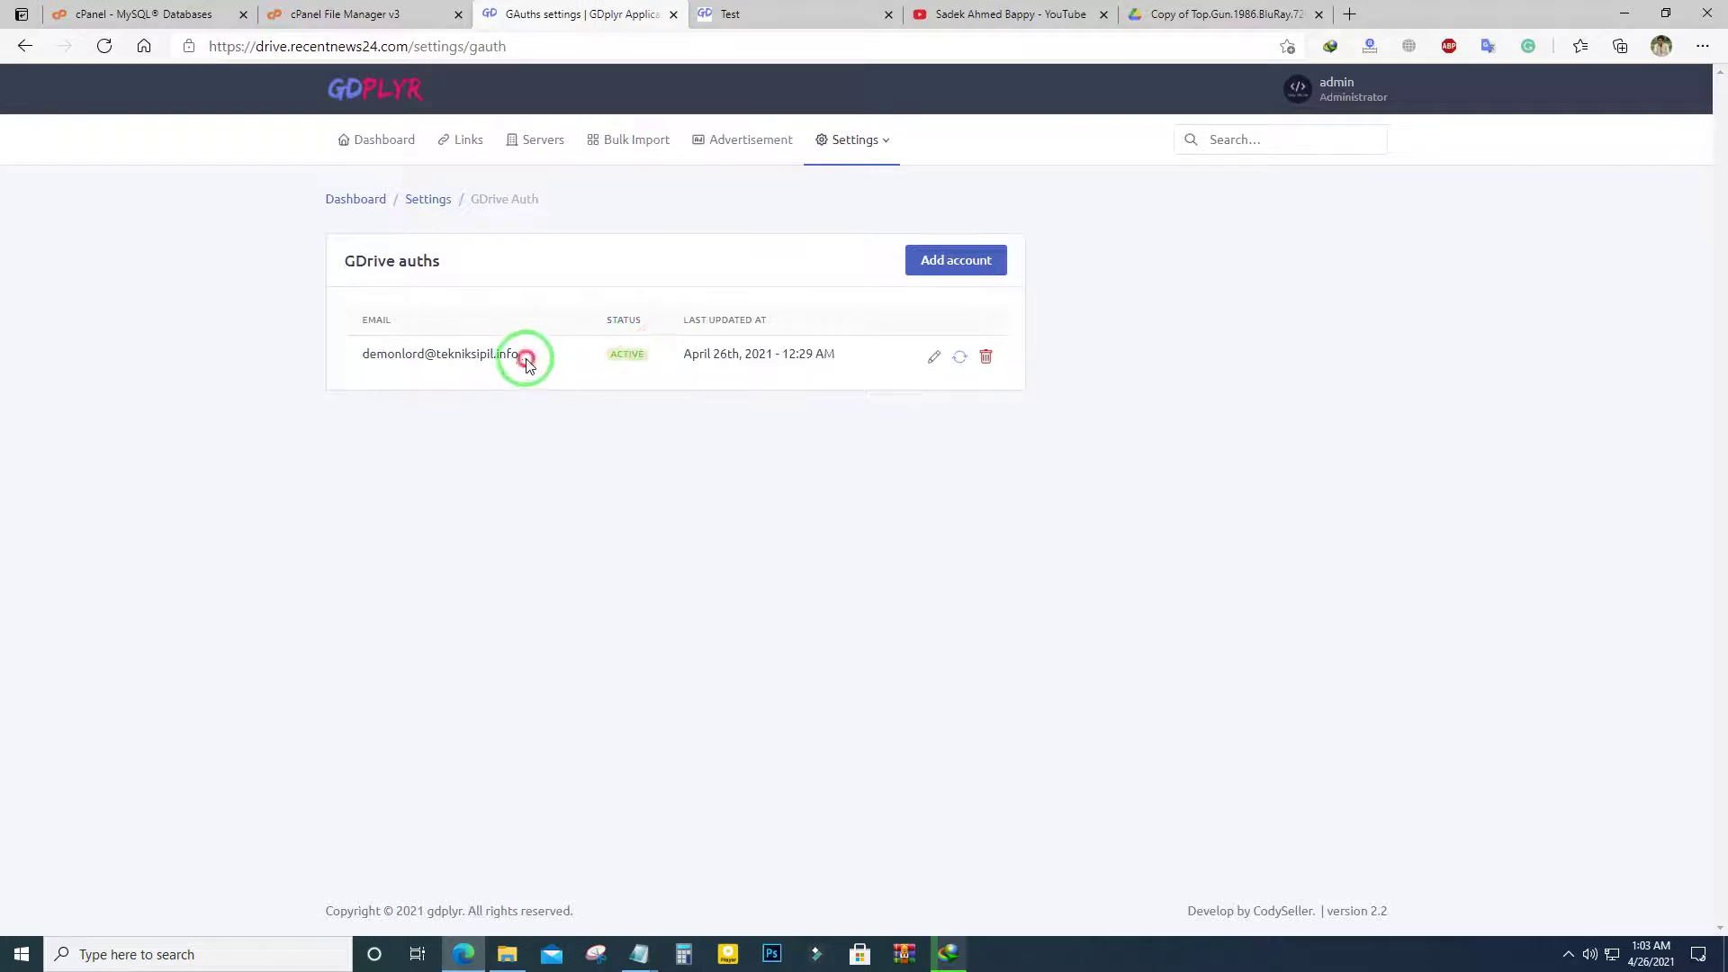
- Highlight the linked Drive account's address, then return via the dashboard to GDrive Auth settings
{"action": "left_click_drag", "start_coordinate": [459, 354], "coordinate": [555, 412]}
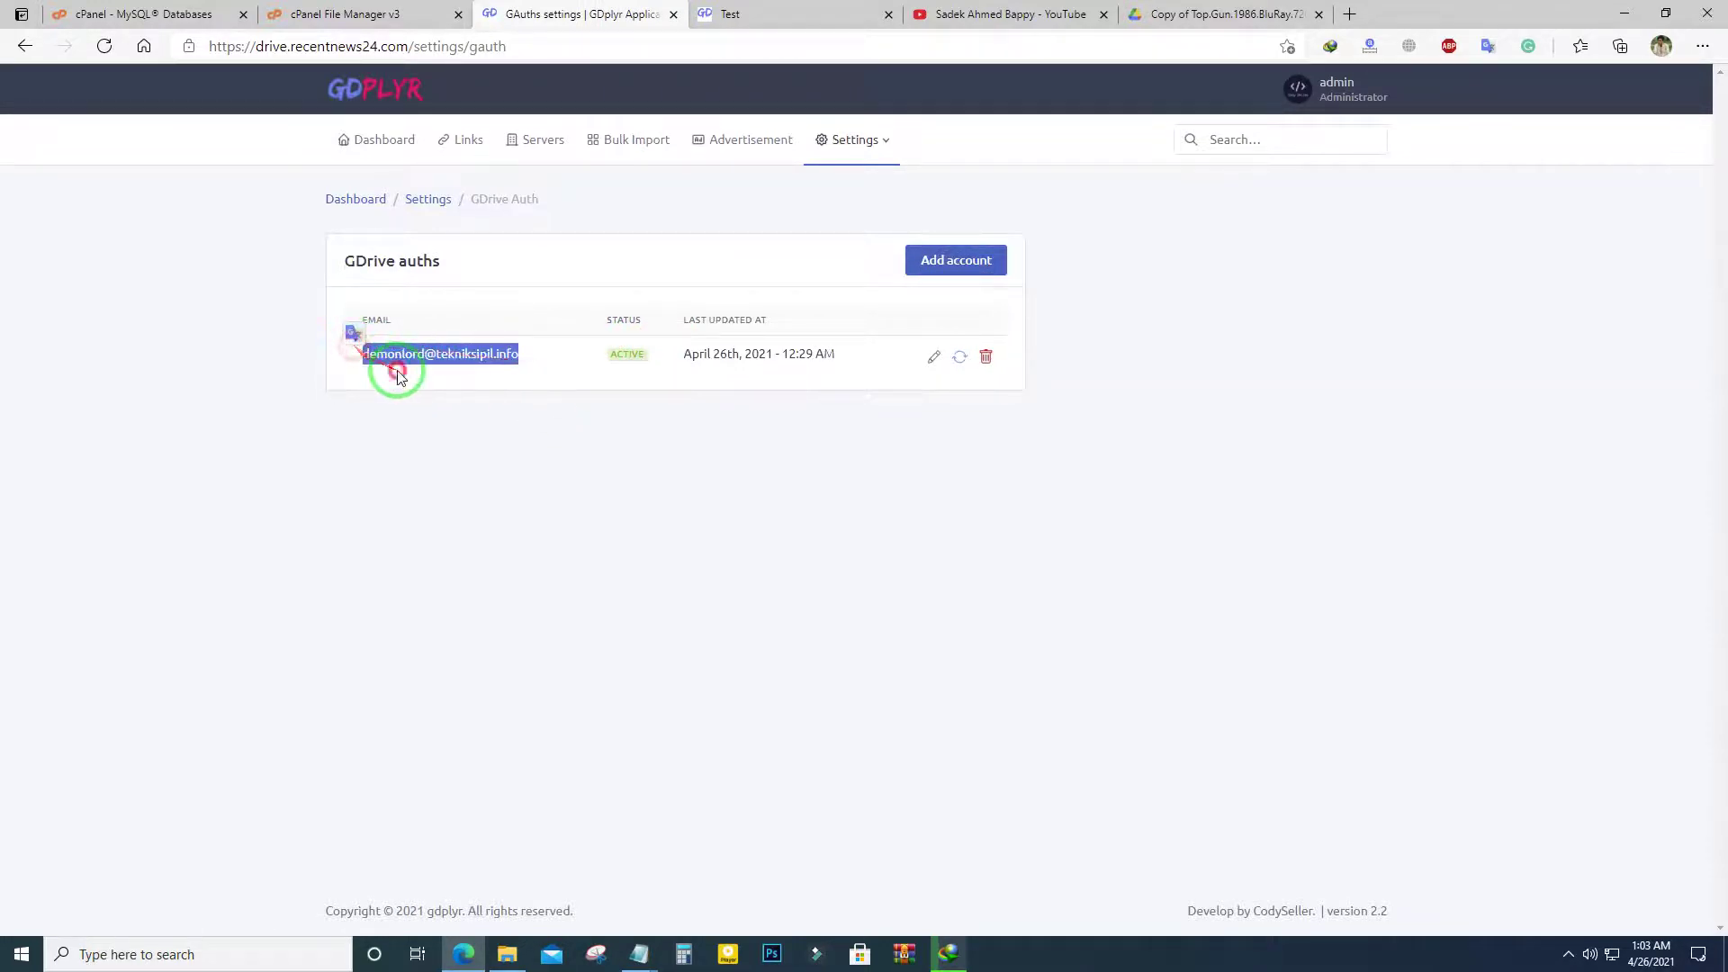
{"action": "left_click", "coordinate": [364, 114]}
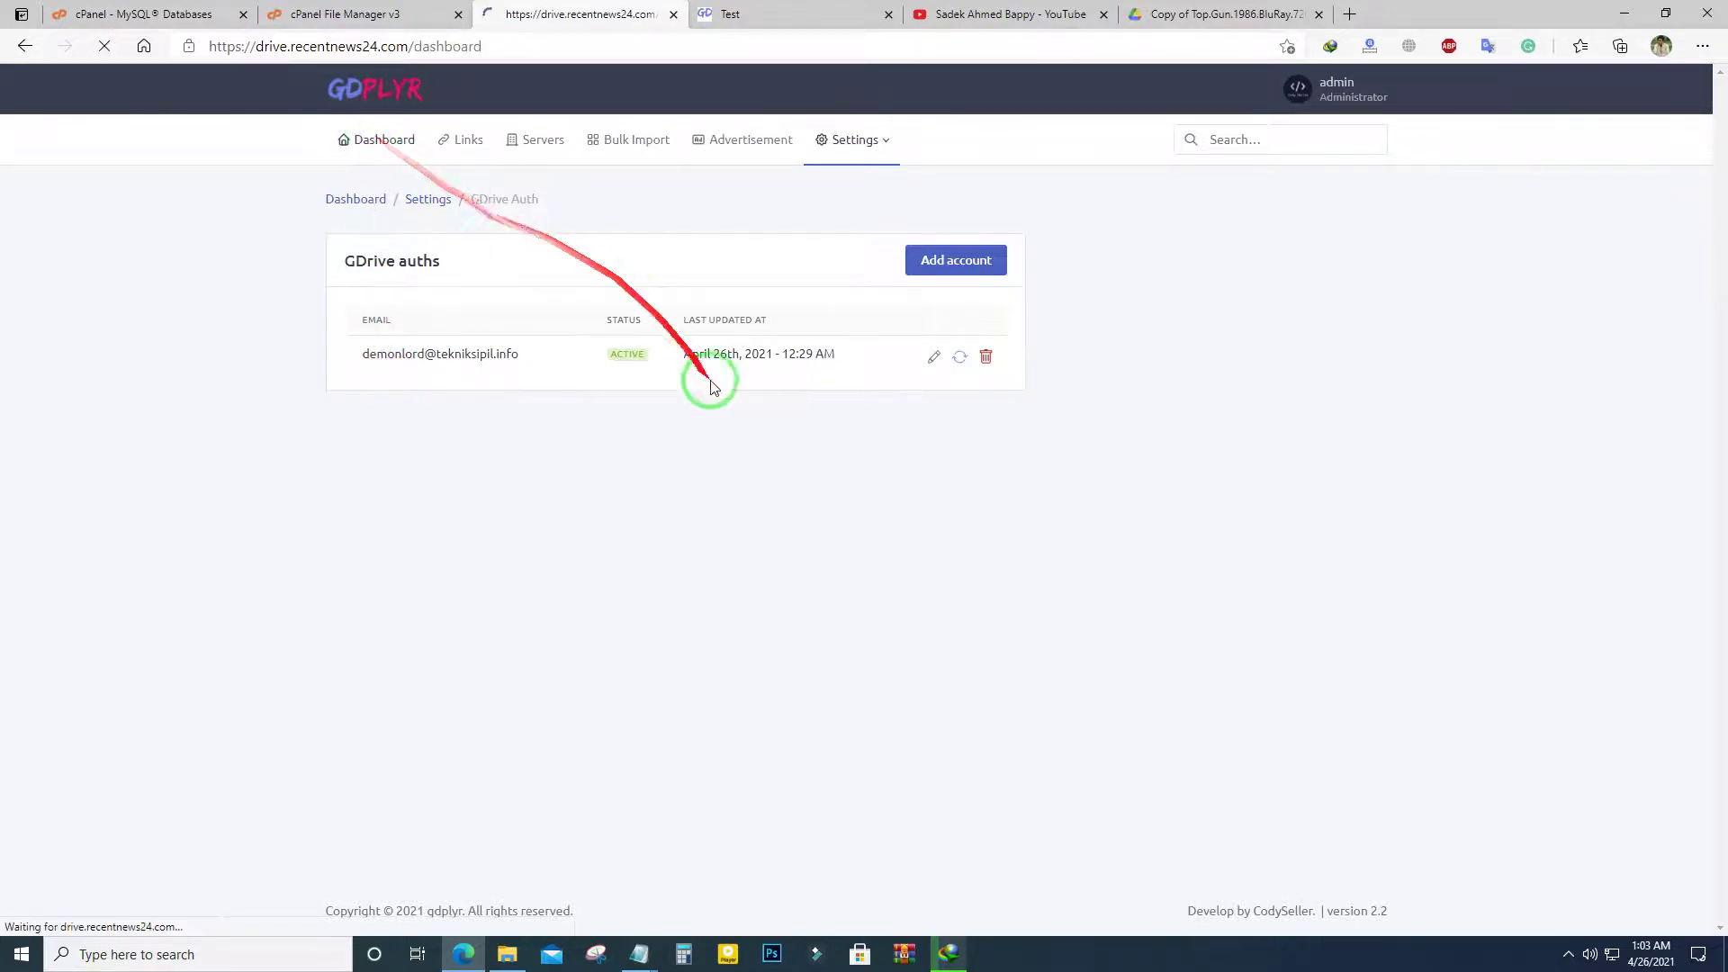
{"action": "left_click", "coordinate": [855, 140]}
{"action": "left_click", "coordinate": [855, 213]}
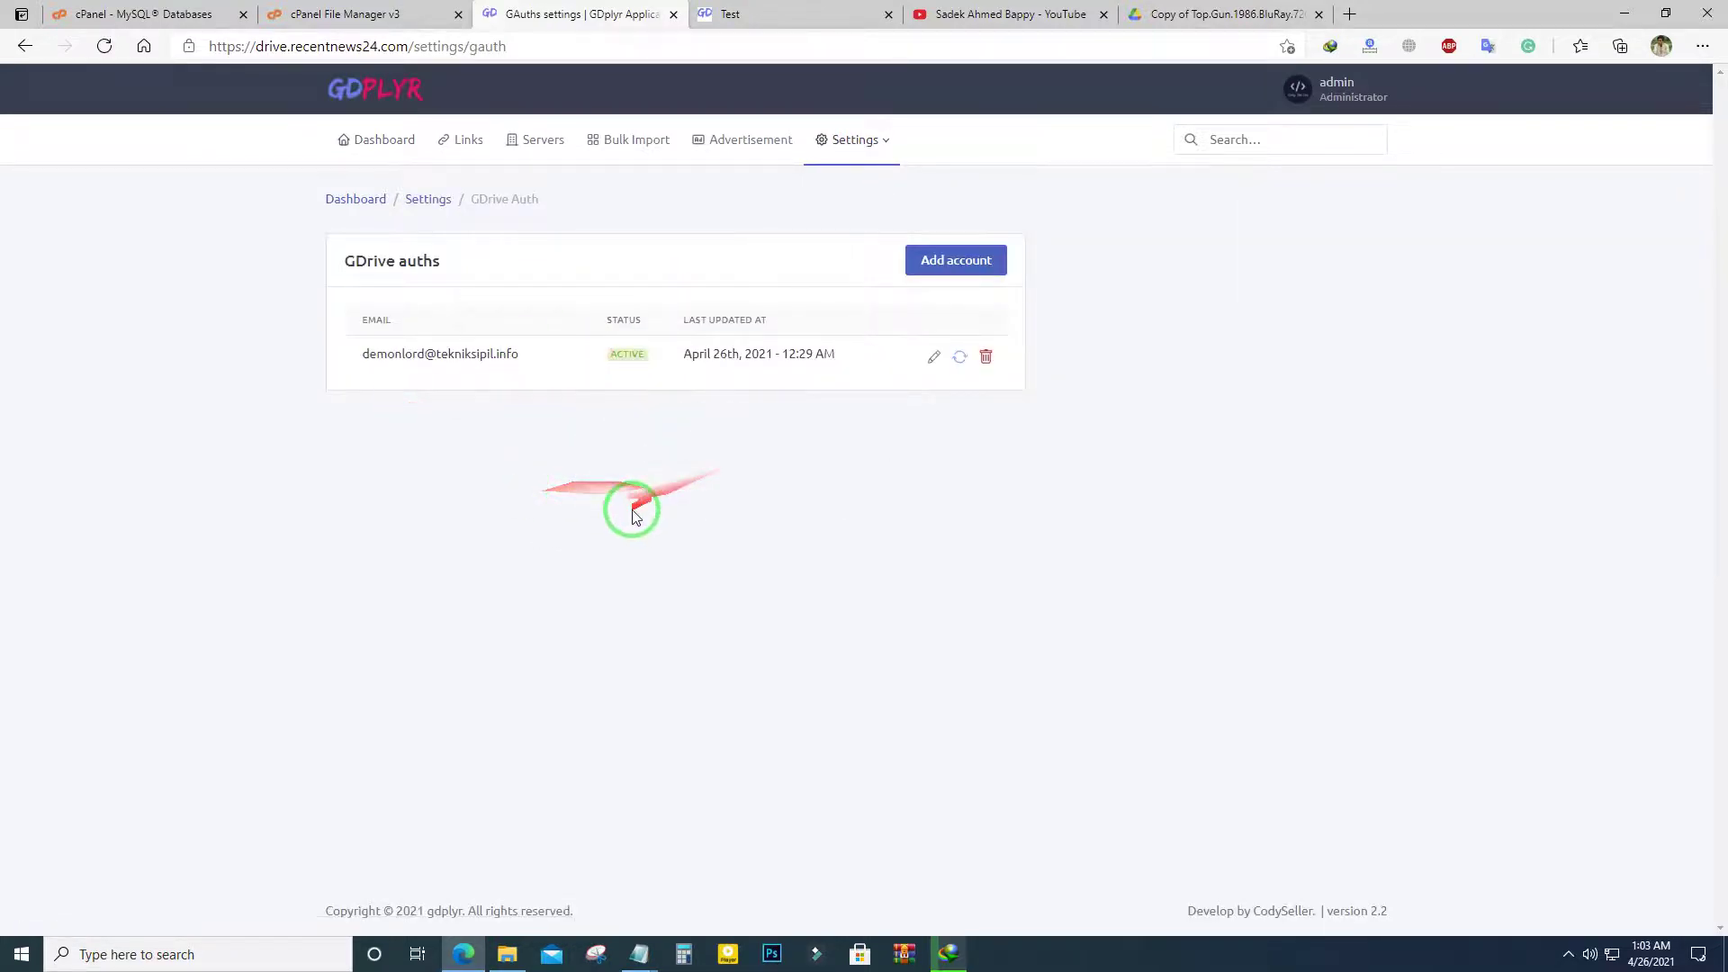
- Open read me.txt in Documentation's 03. How to setup GDrive Auth folder, then return to Edge
{"action": "left_click", "coordinate": [507, 954]}
{"action": "left_click", "coordinate": [84, 61]}
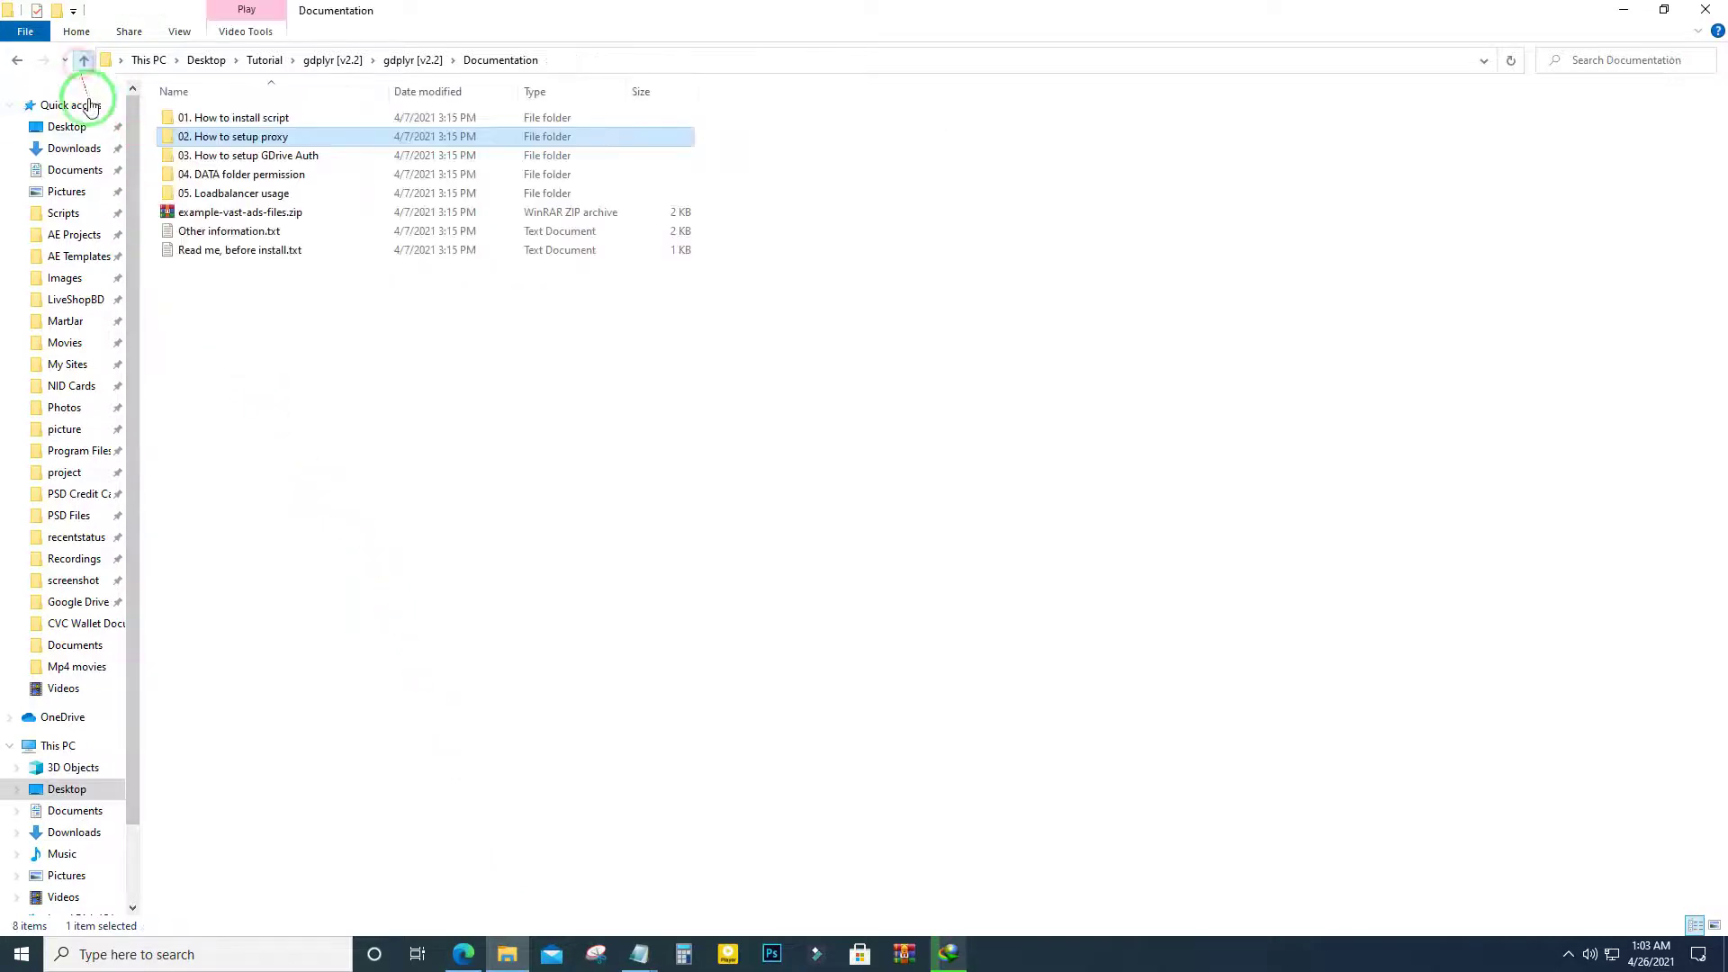
{"action": "left_click", "coordinate": [277, 337]}
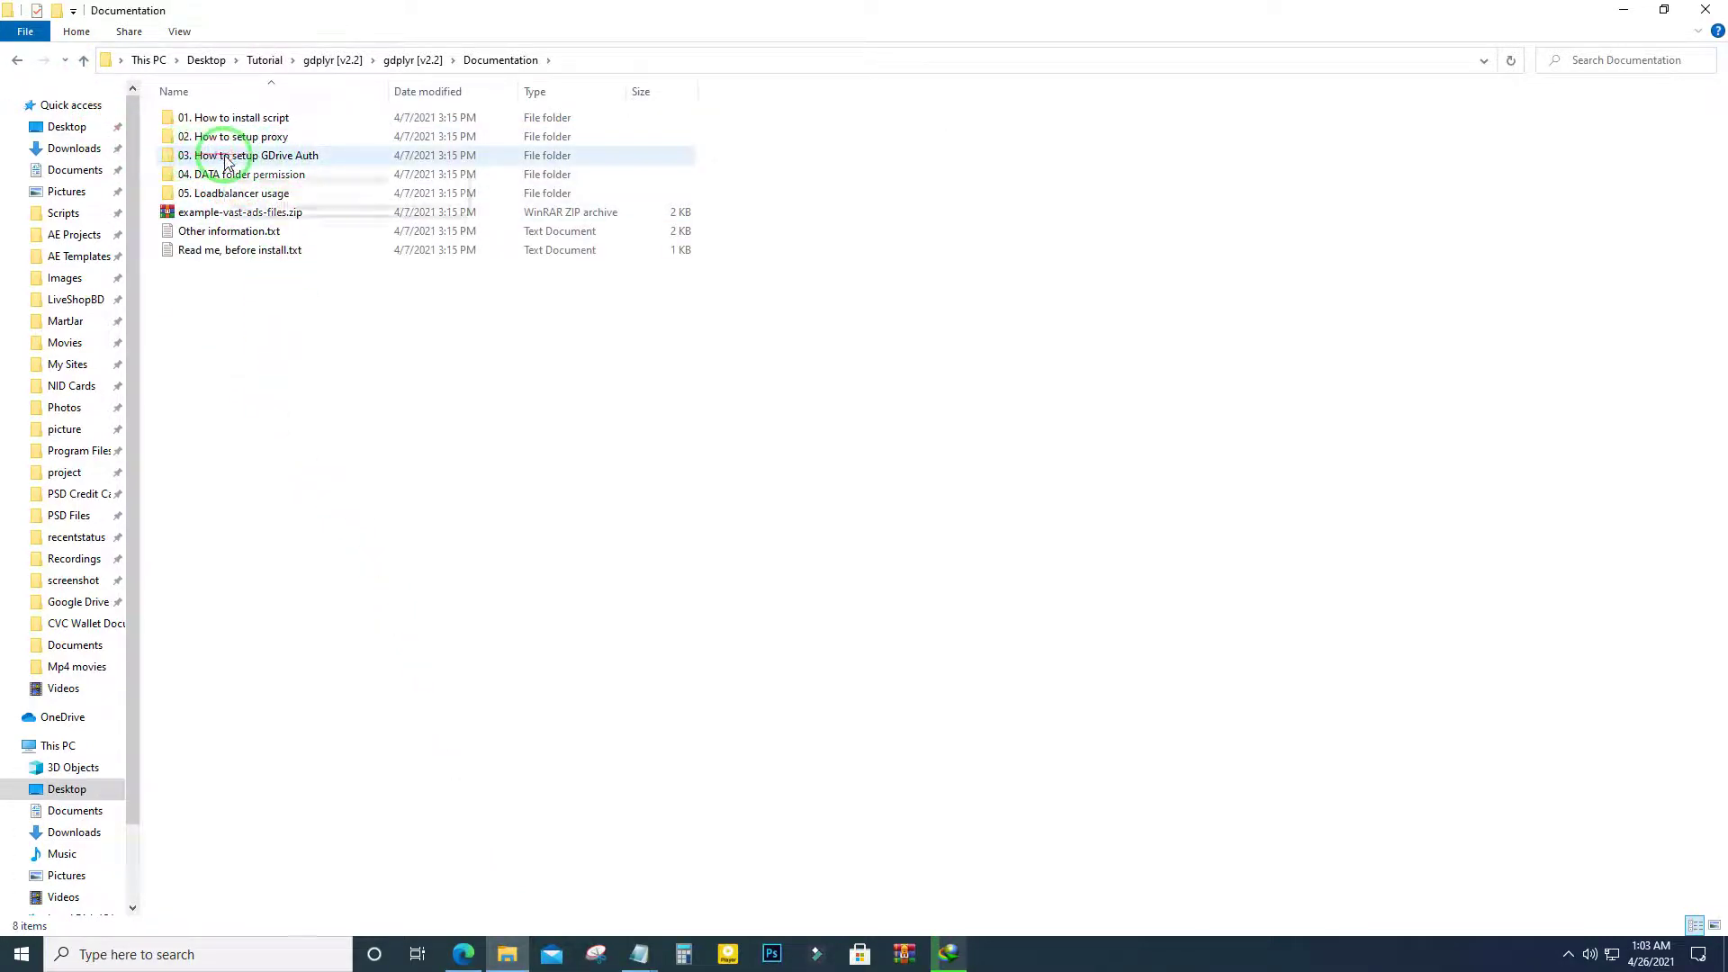
{"action": "double_click", "coordinate": [225, 158]}
{"action": "double_click", "coordinate": [299, 148]}
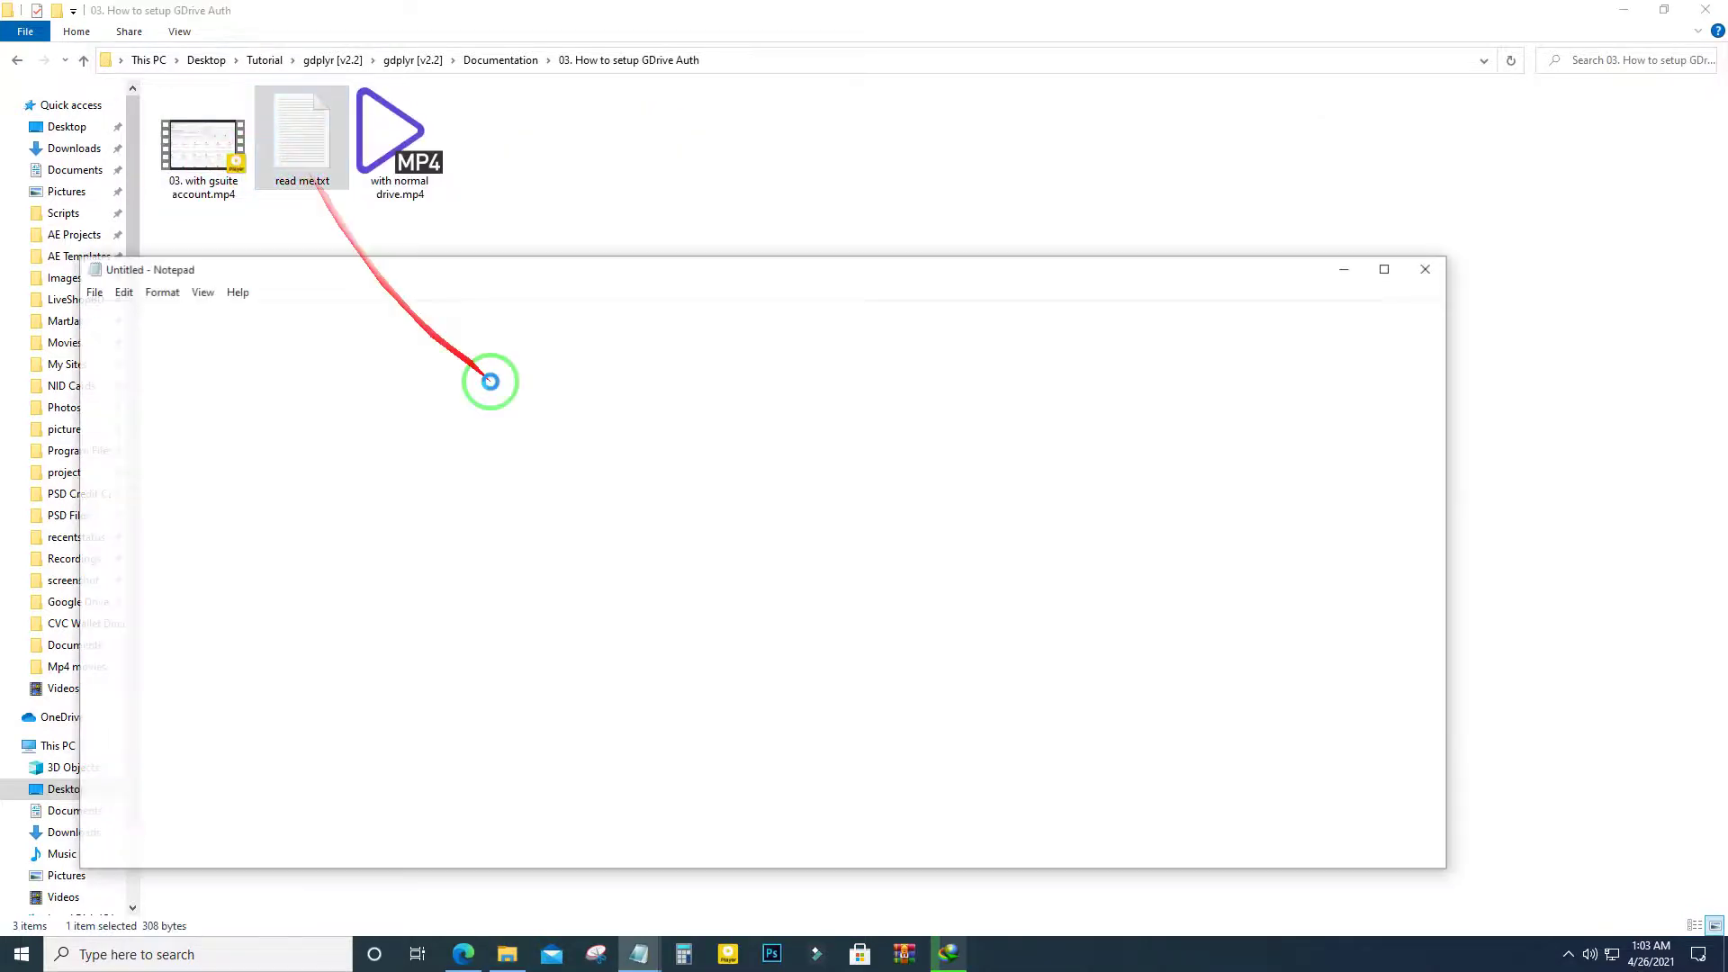
{"action": "left_click_drag", "start_coordinate": [838, 605], "coordinate": [143, 297]}
{"action": "left_click", "coordinate": [466, 940]}
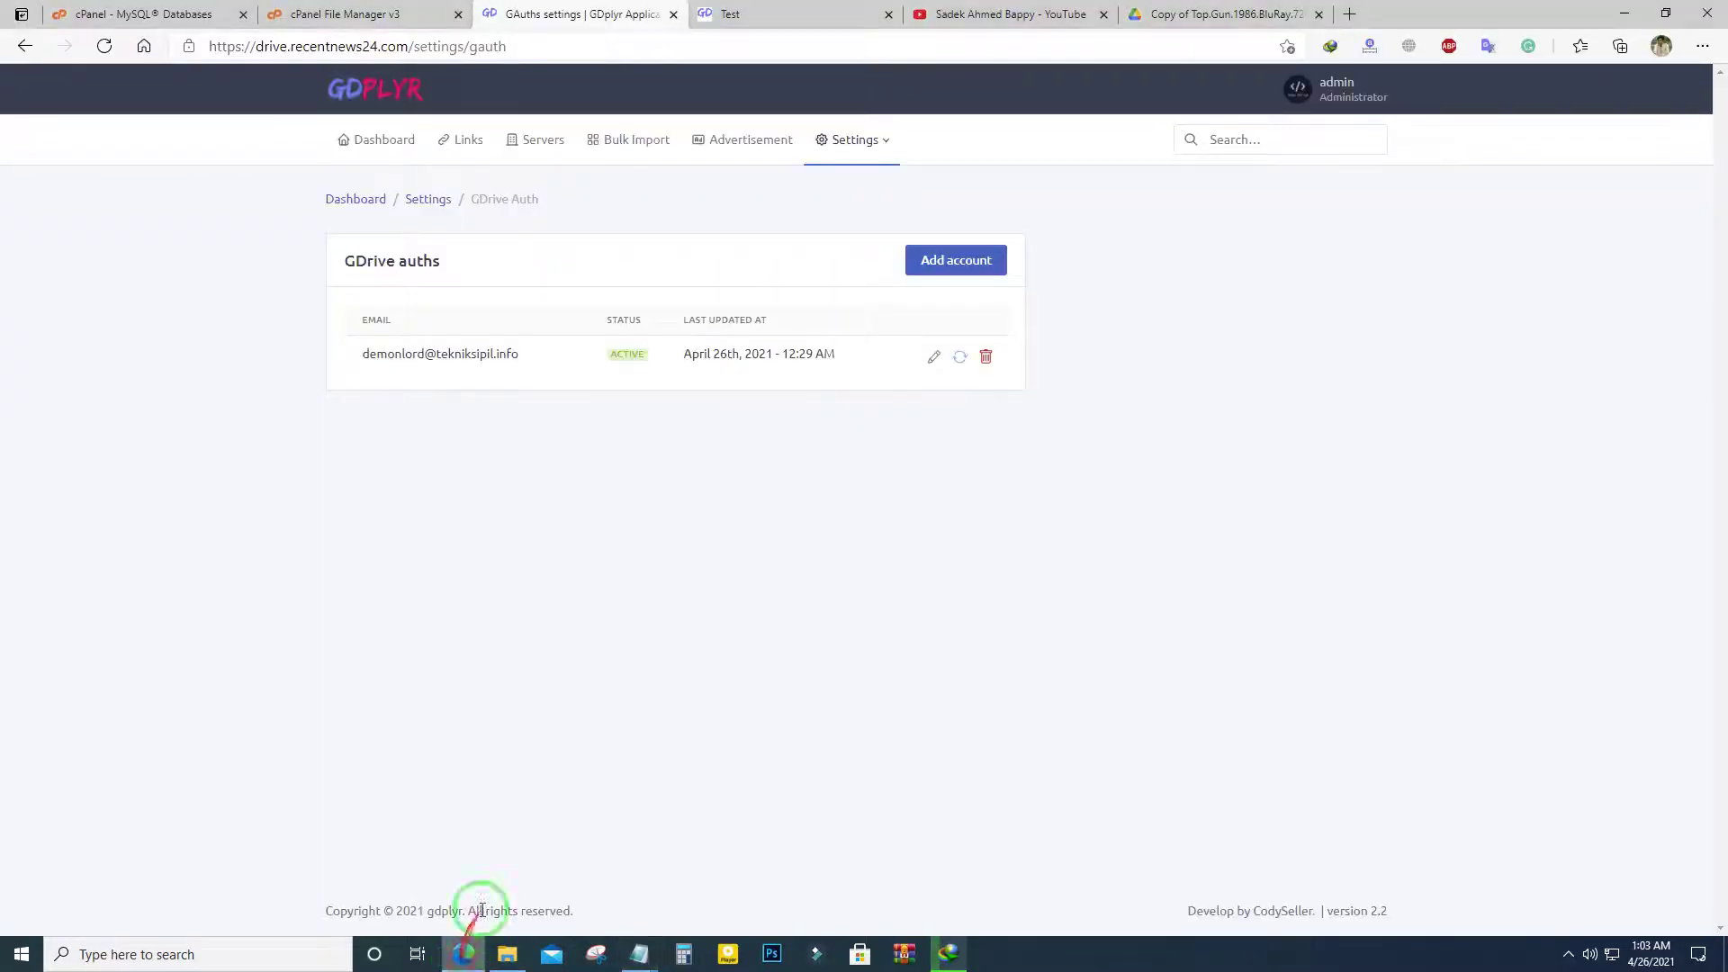
- Highlight the linked account row, then view the Proxy settings page
{"action": "left_click_drag", "start_coordinate": [810, 353], "coordinate": [323, 332]}
{"action": "left_click", "coordinate": [717, 336]}
{"action": "left_click", "coordinate": [860, 142]}
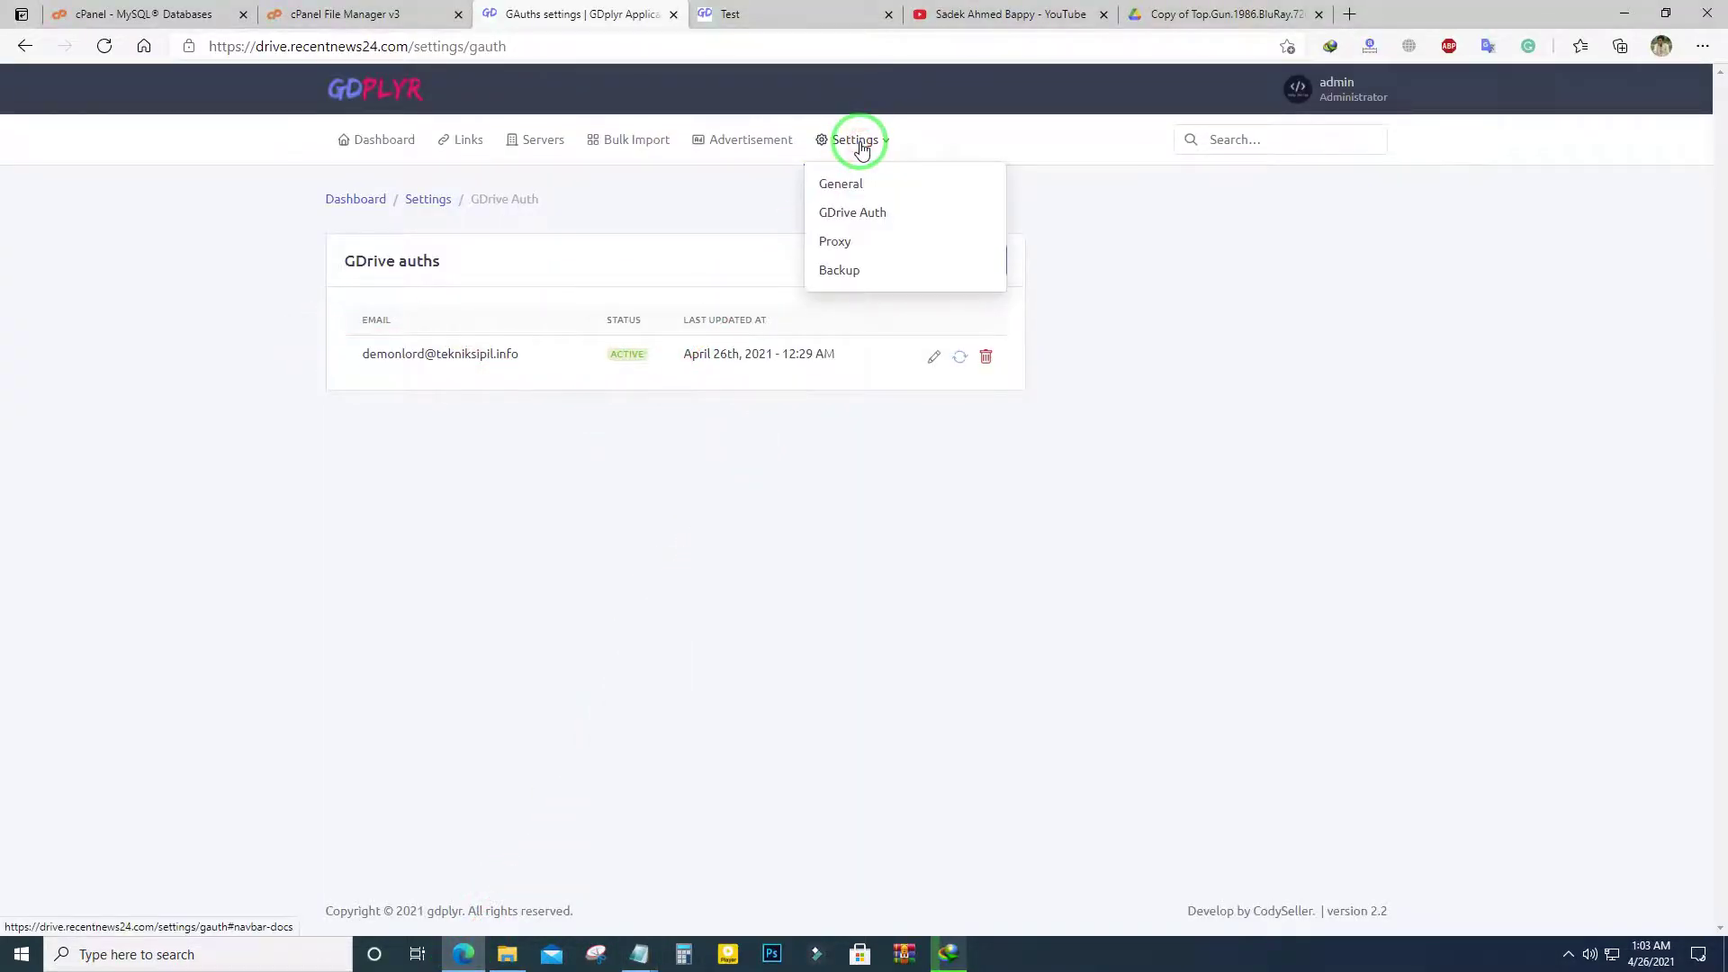
{"action": "left_click", "coordinate": [847, 251]}
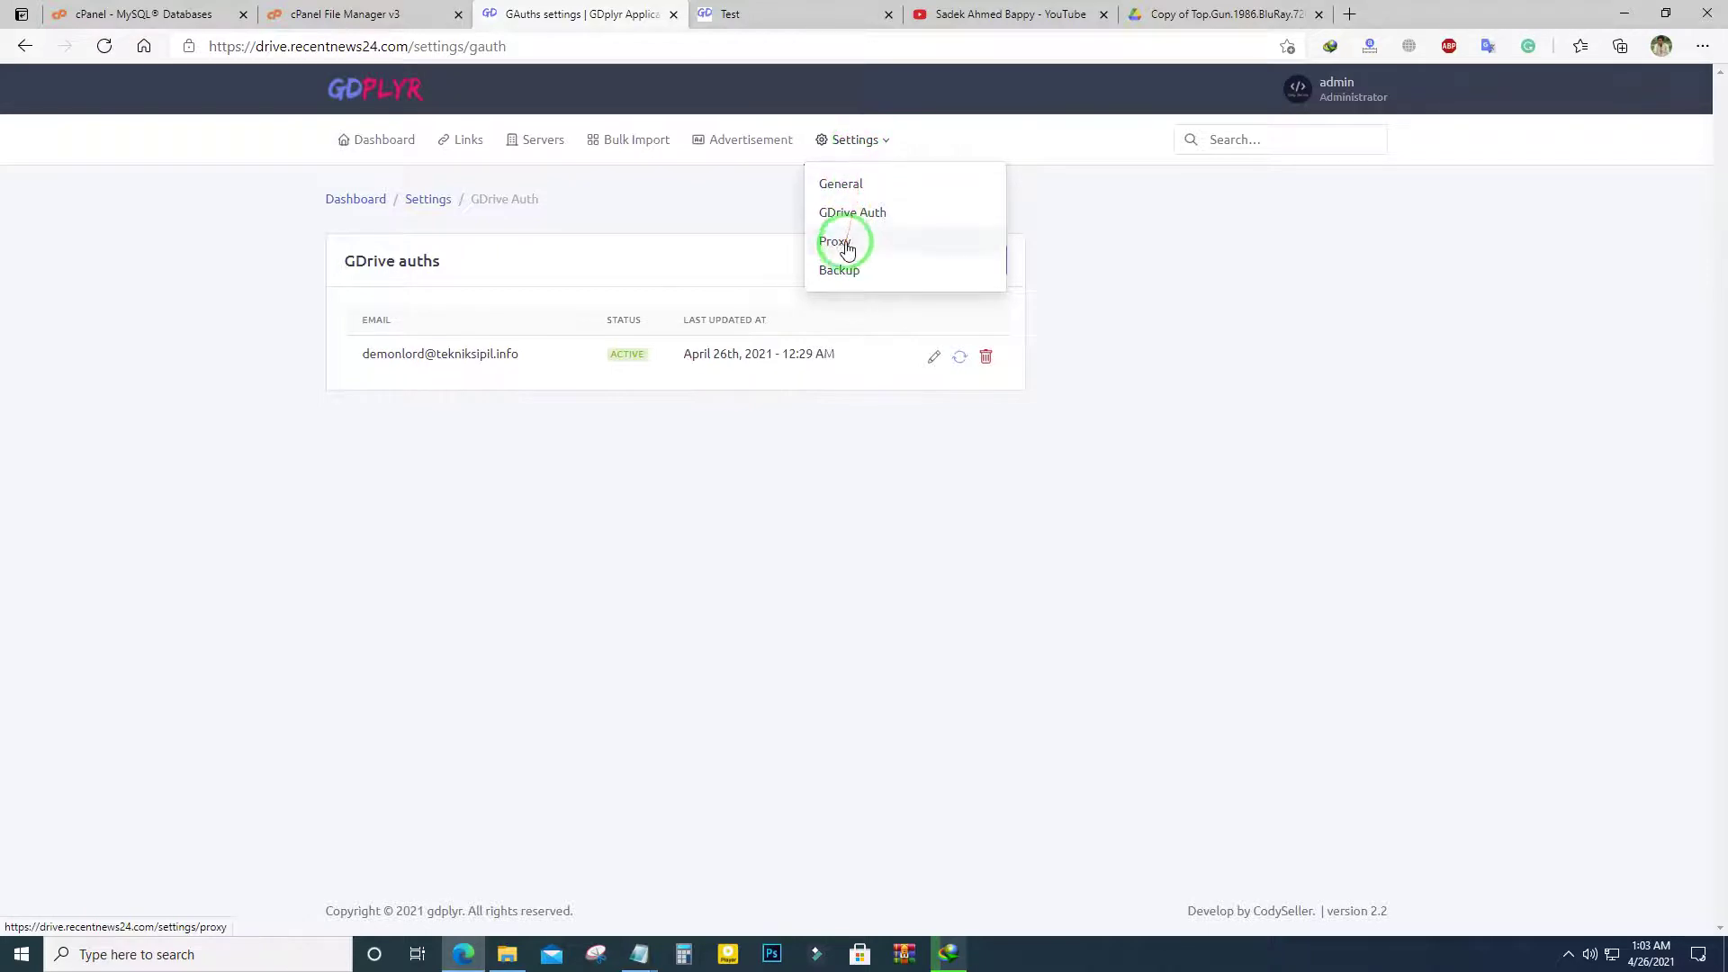
{"action": "left_click", "coordinate": [853, 205]}
- Return to GDrive Auth settings, then select 03. with gsuite account.mp4 in File Explorer
{"action": "left_click", "coordinate": [882, 146]}
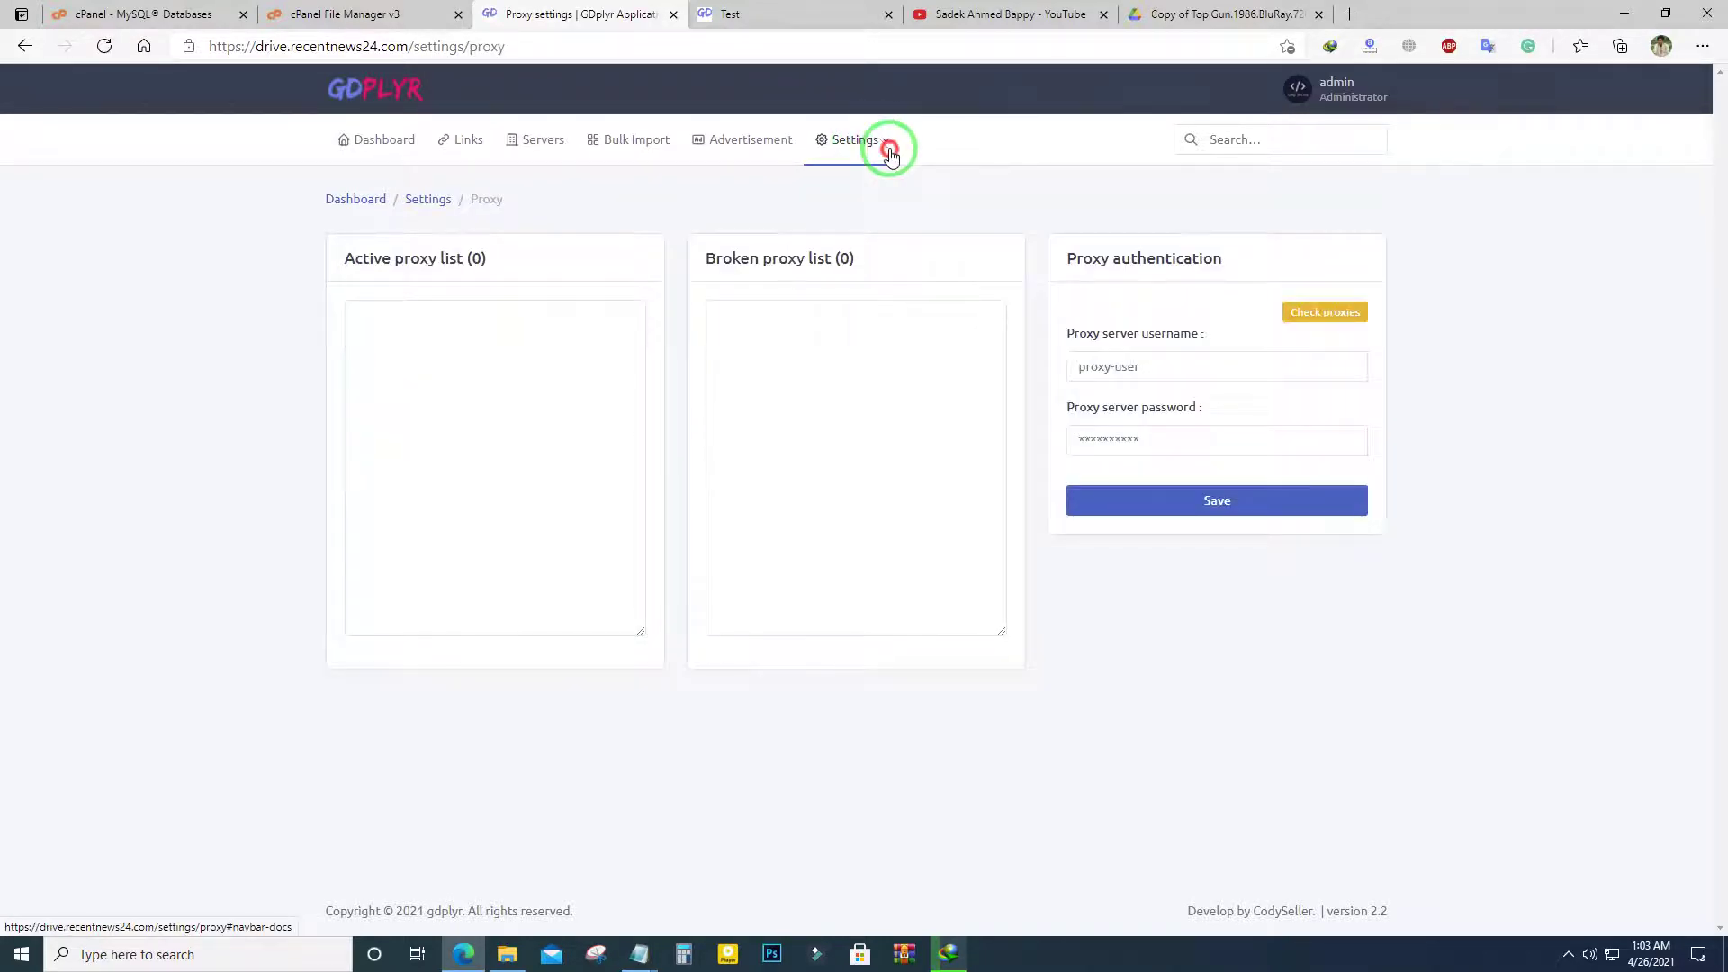
{"action": "left_click", "coordinate": [886, 224]}
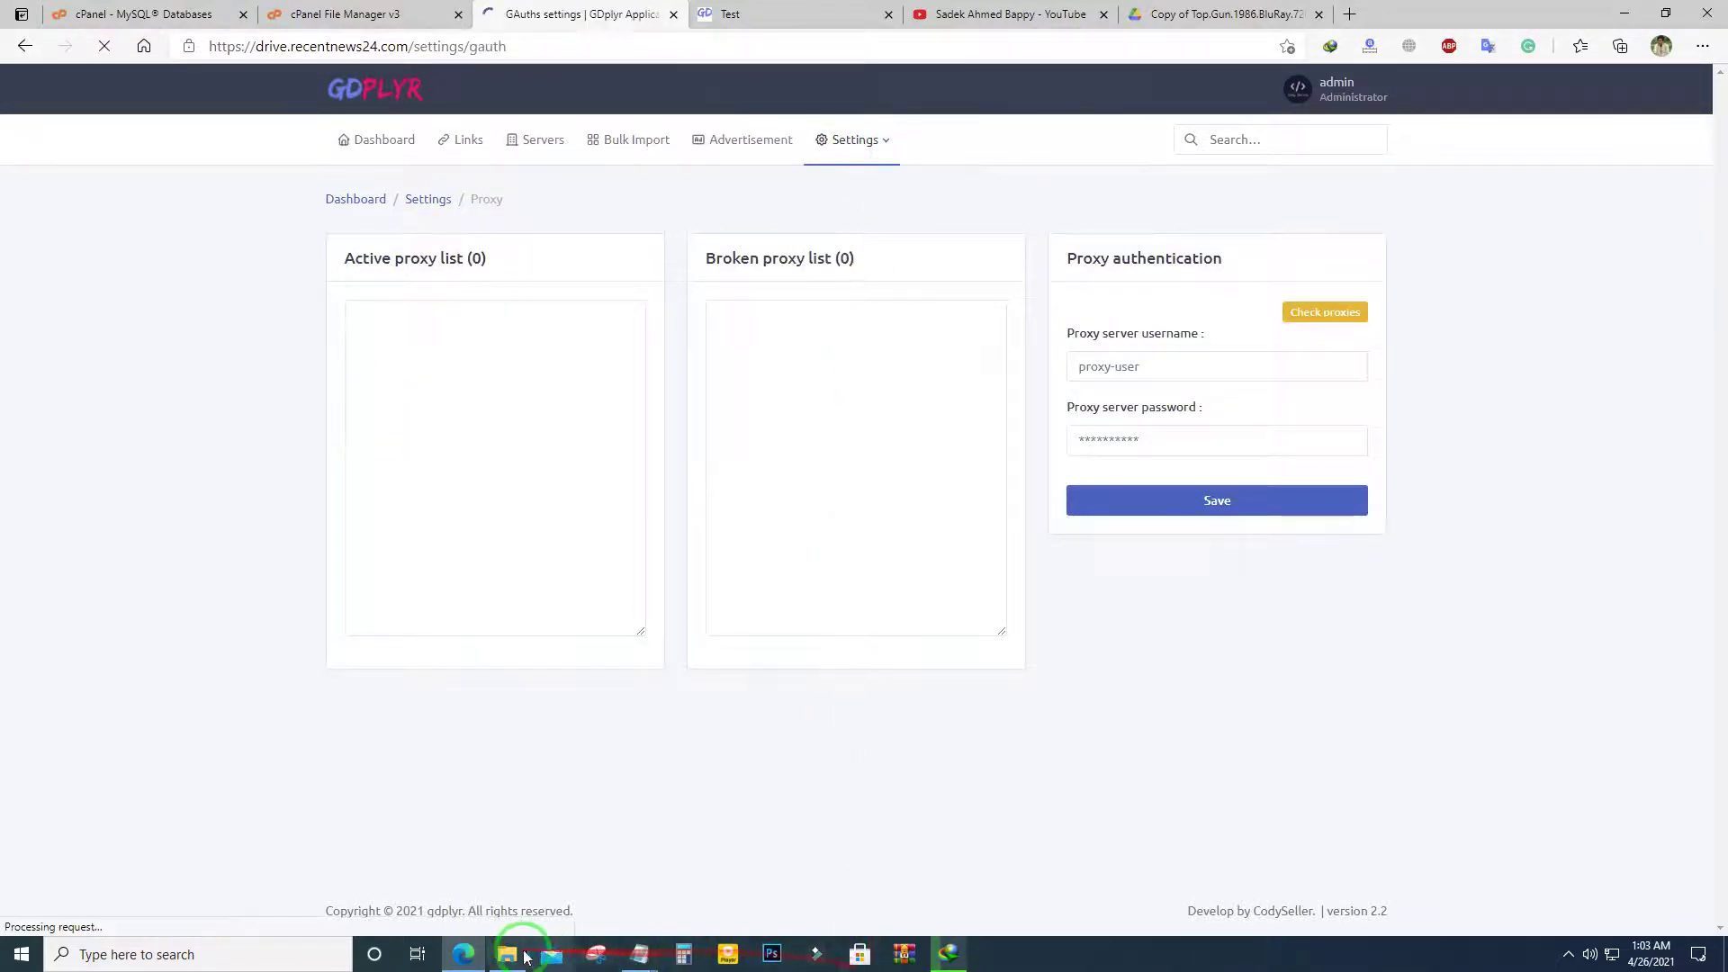
{"action": "left_click", "coordinate": [506, 954]}
{"action": "left_click", "coordinate": [203, 171]}
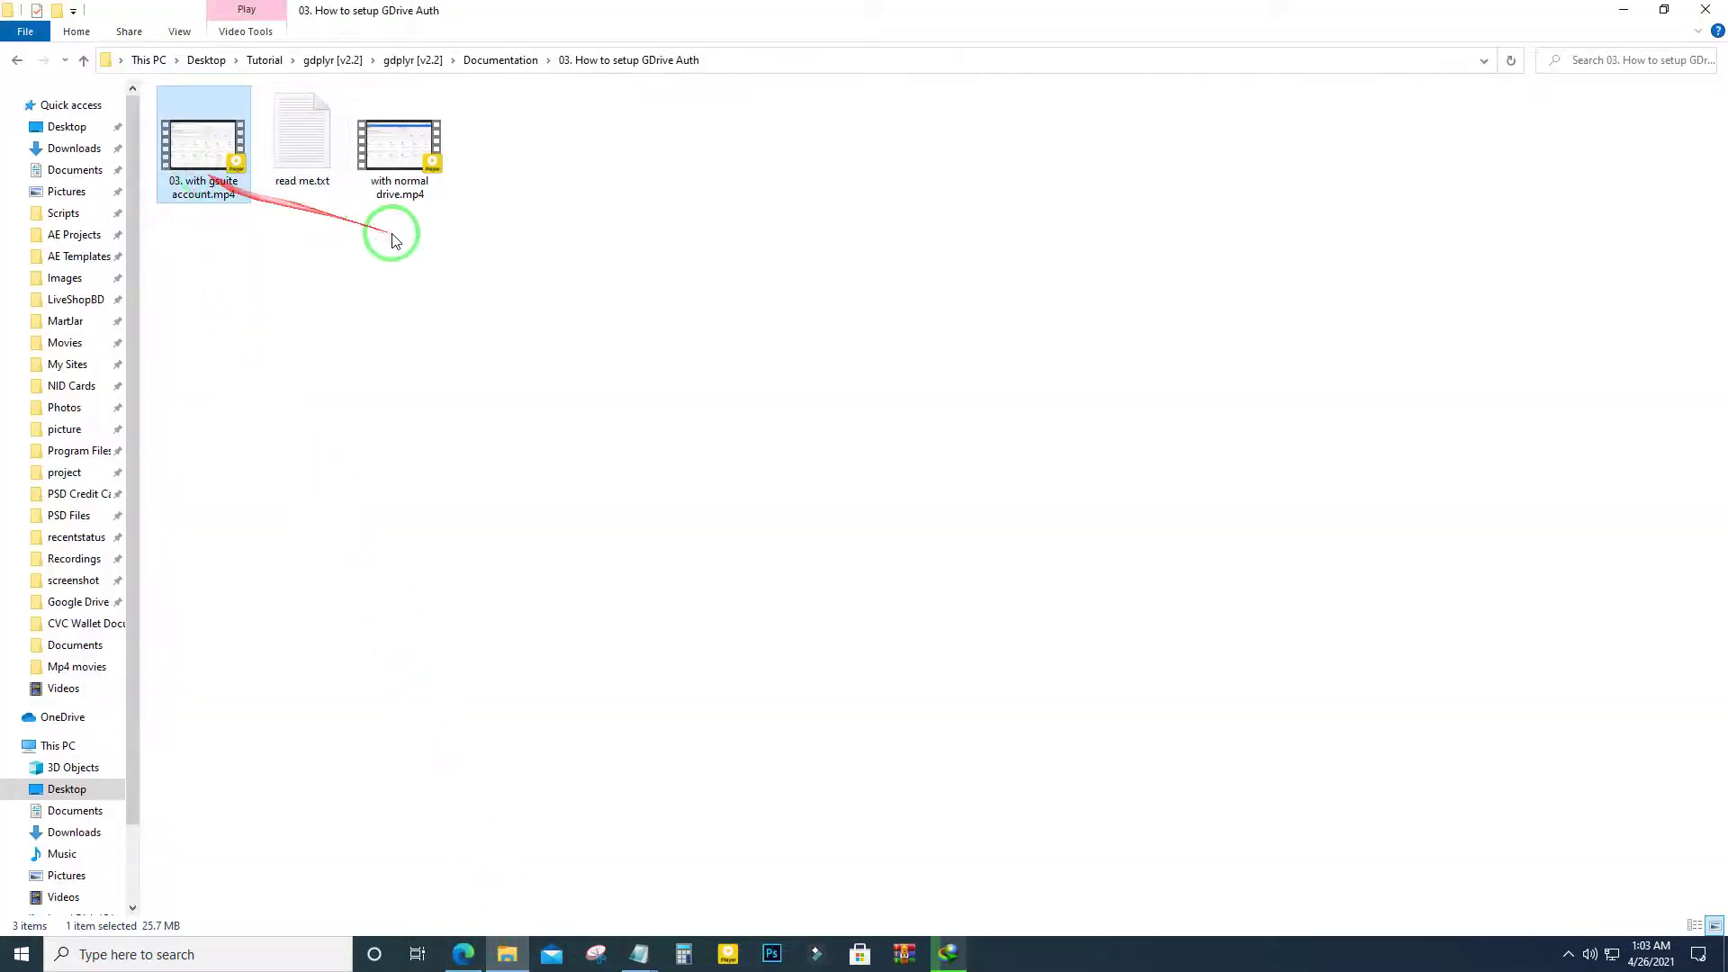
- Reopen the GDrive Auth read me.txt, select its text, close Notepad and return to Edge
{"action": "left_click_drag", "start_coordinate": [590, 199], "coordinate": [171, 152]}
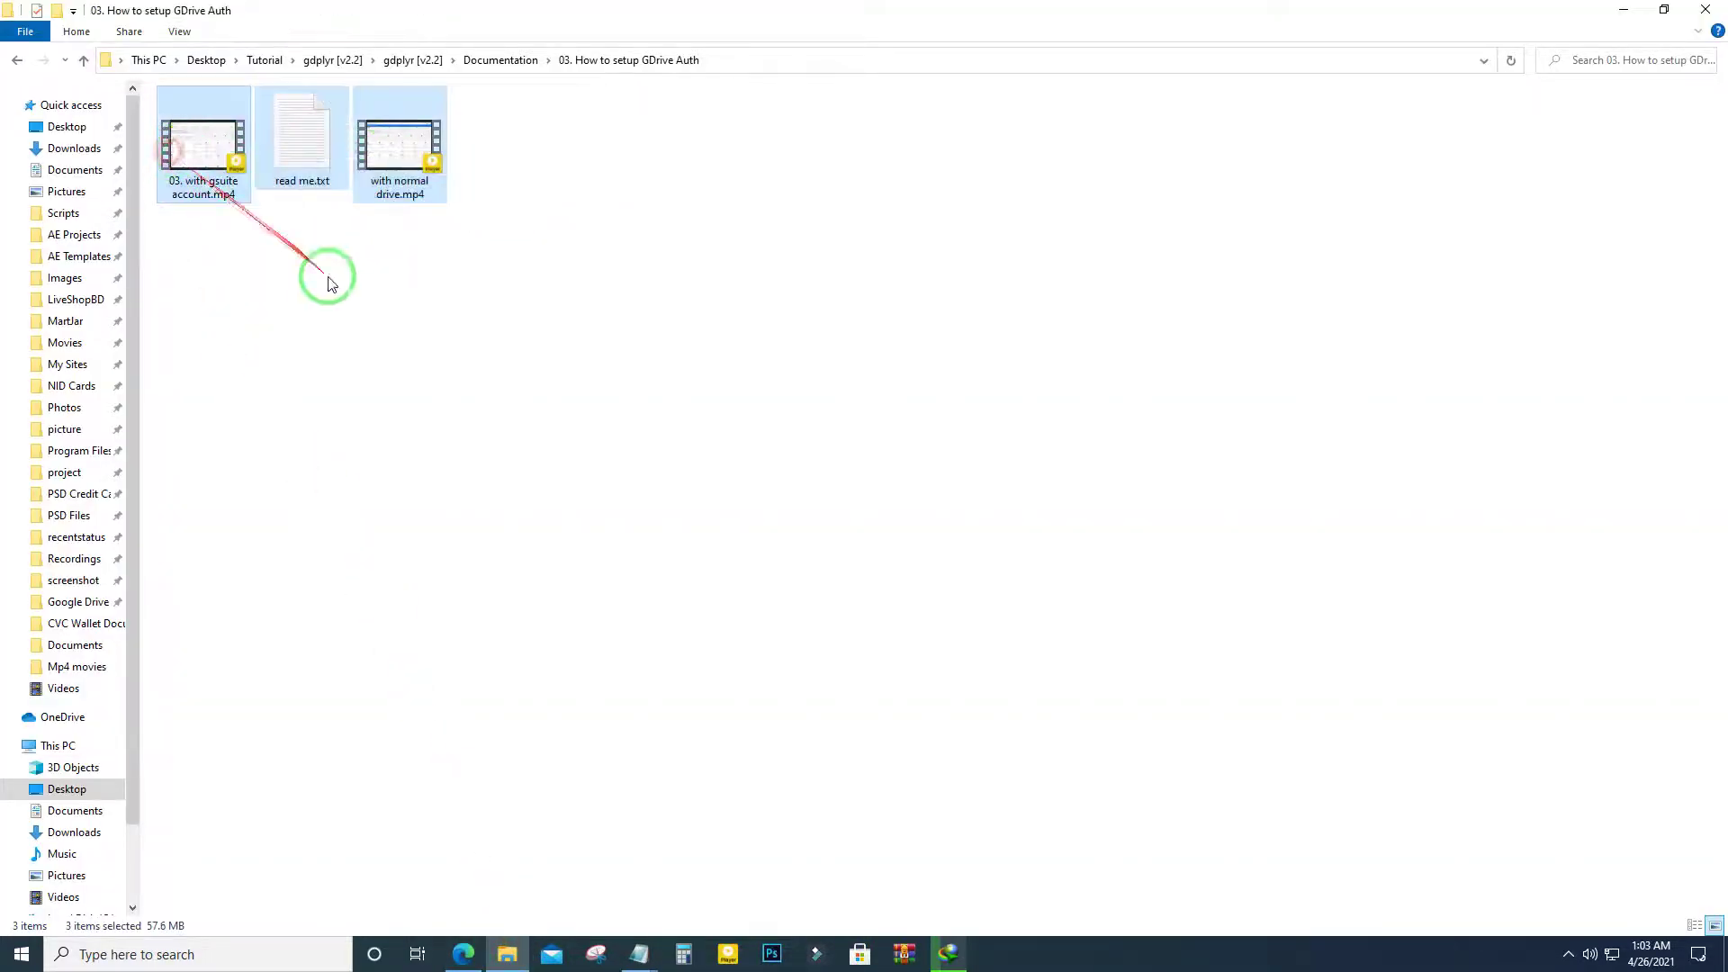
{"action": "left_click", "coordinate": [330, 284]}
{"action": "double_click", "coordinate": [317, 147]}
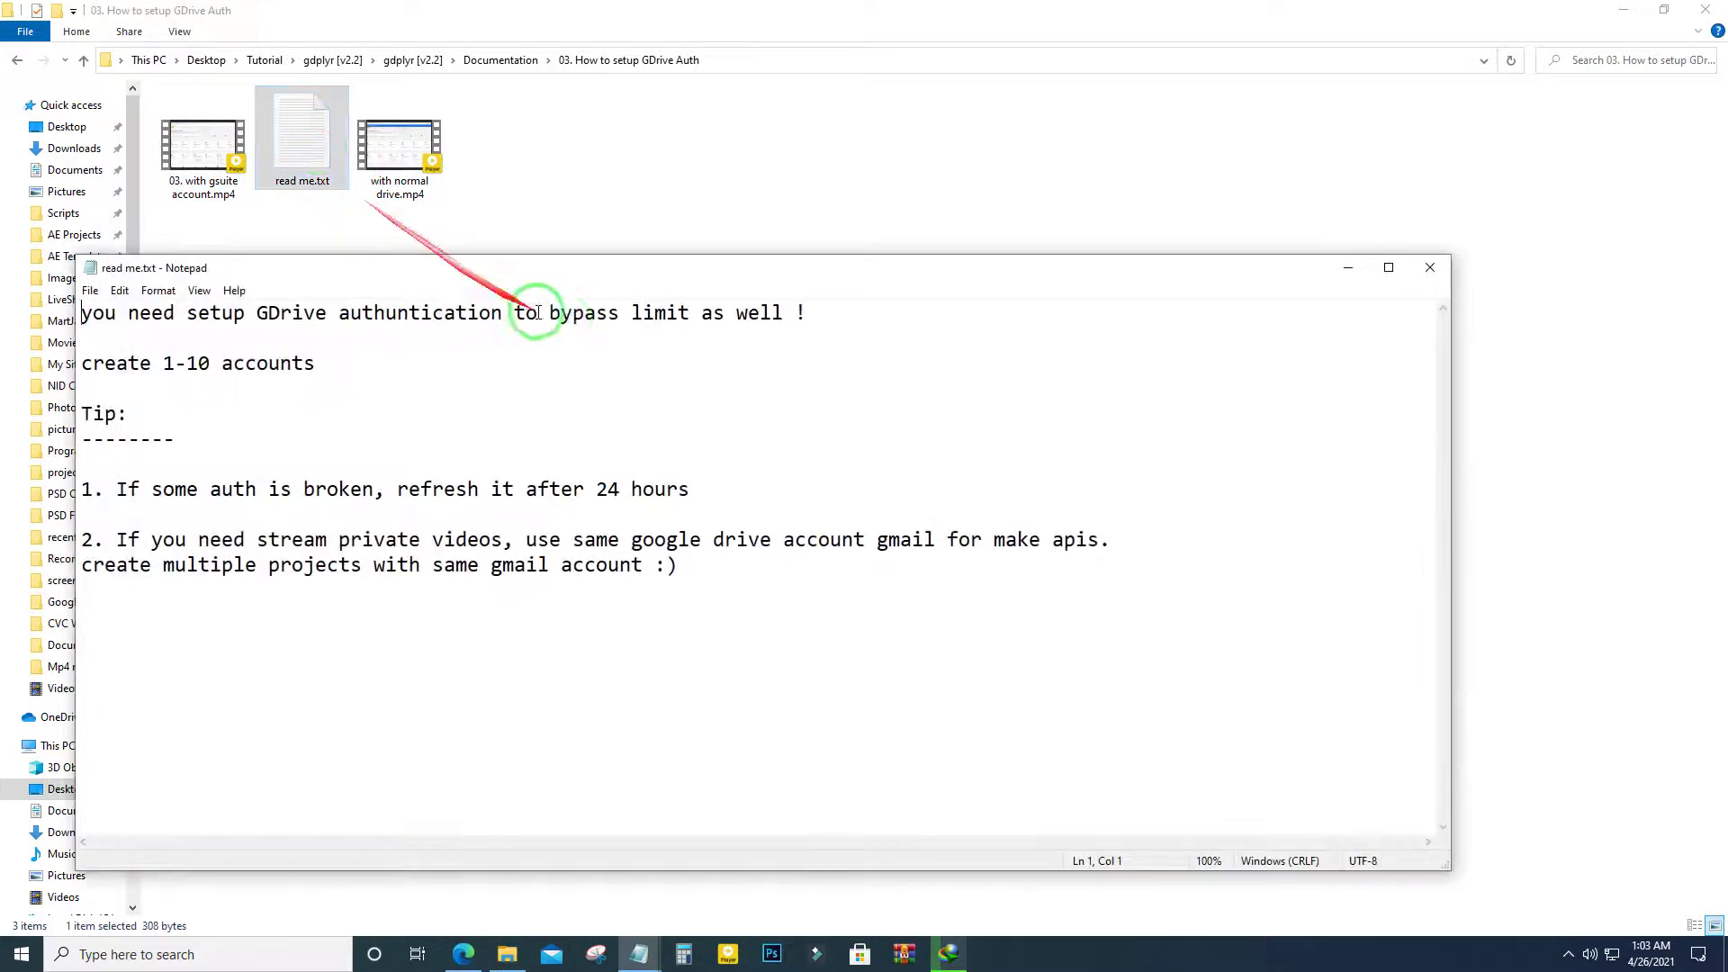
{"action": "left_click_drag", "start_coordinate": [817, 555], "coordinate": [18, 311]}
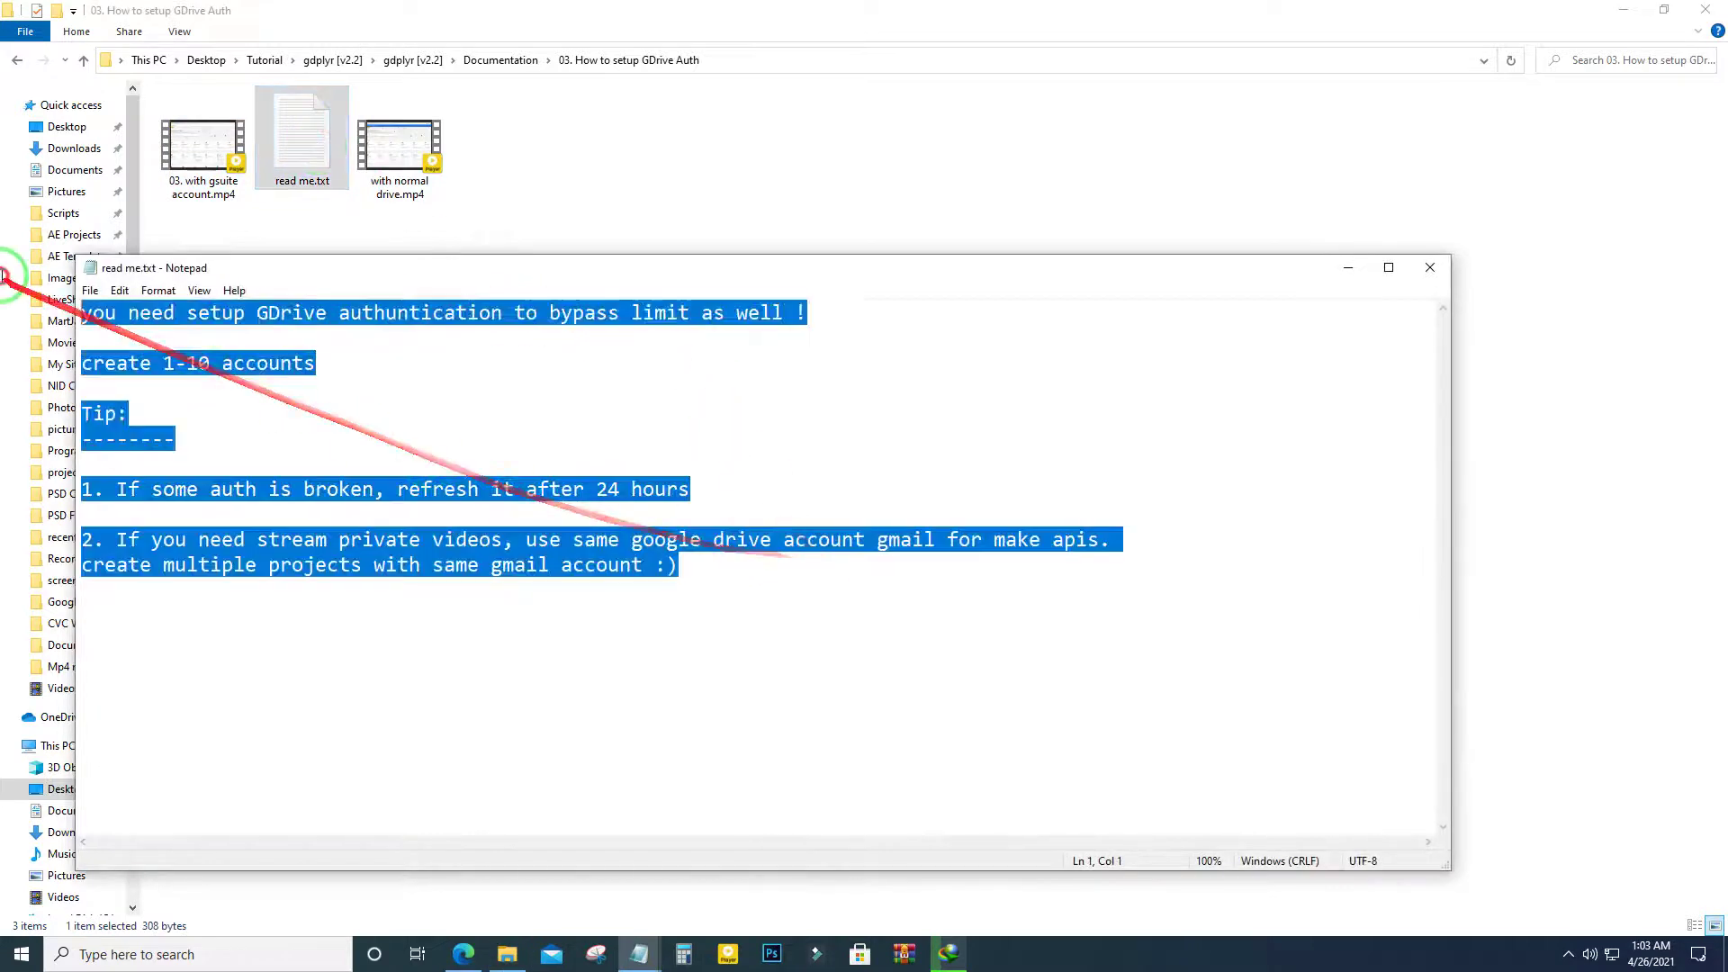
{"action": "left_click", "coordinate": [1428, 266]}
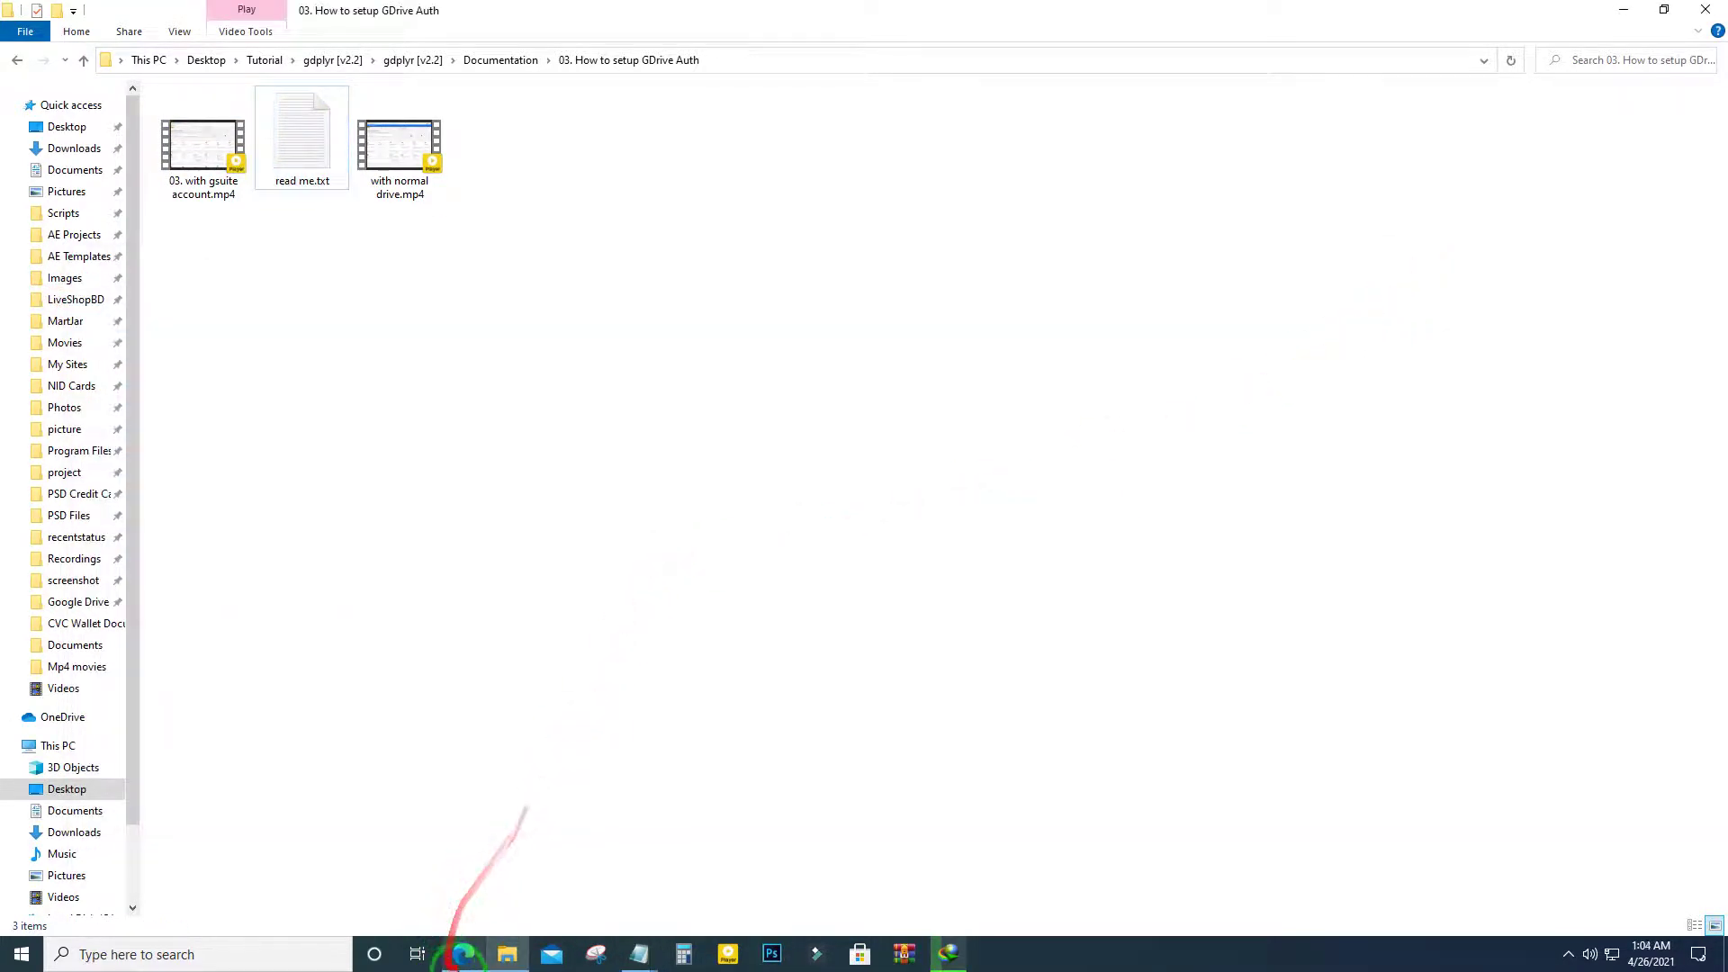
{"action": "left_click", "coordinate": [462, 954]}
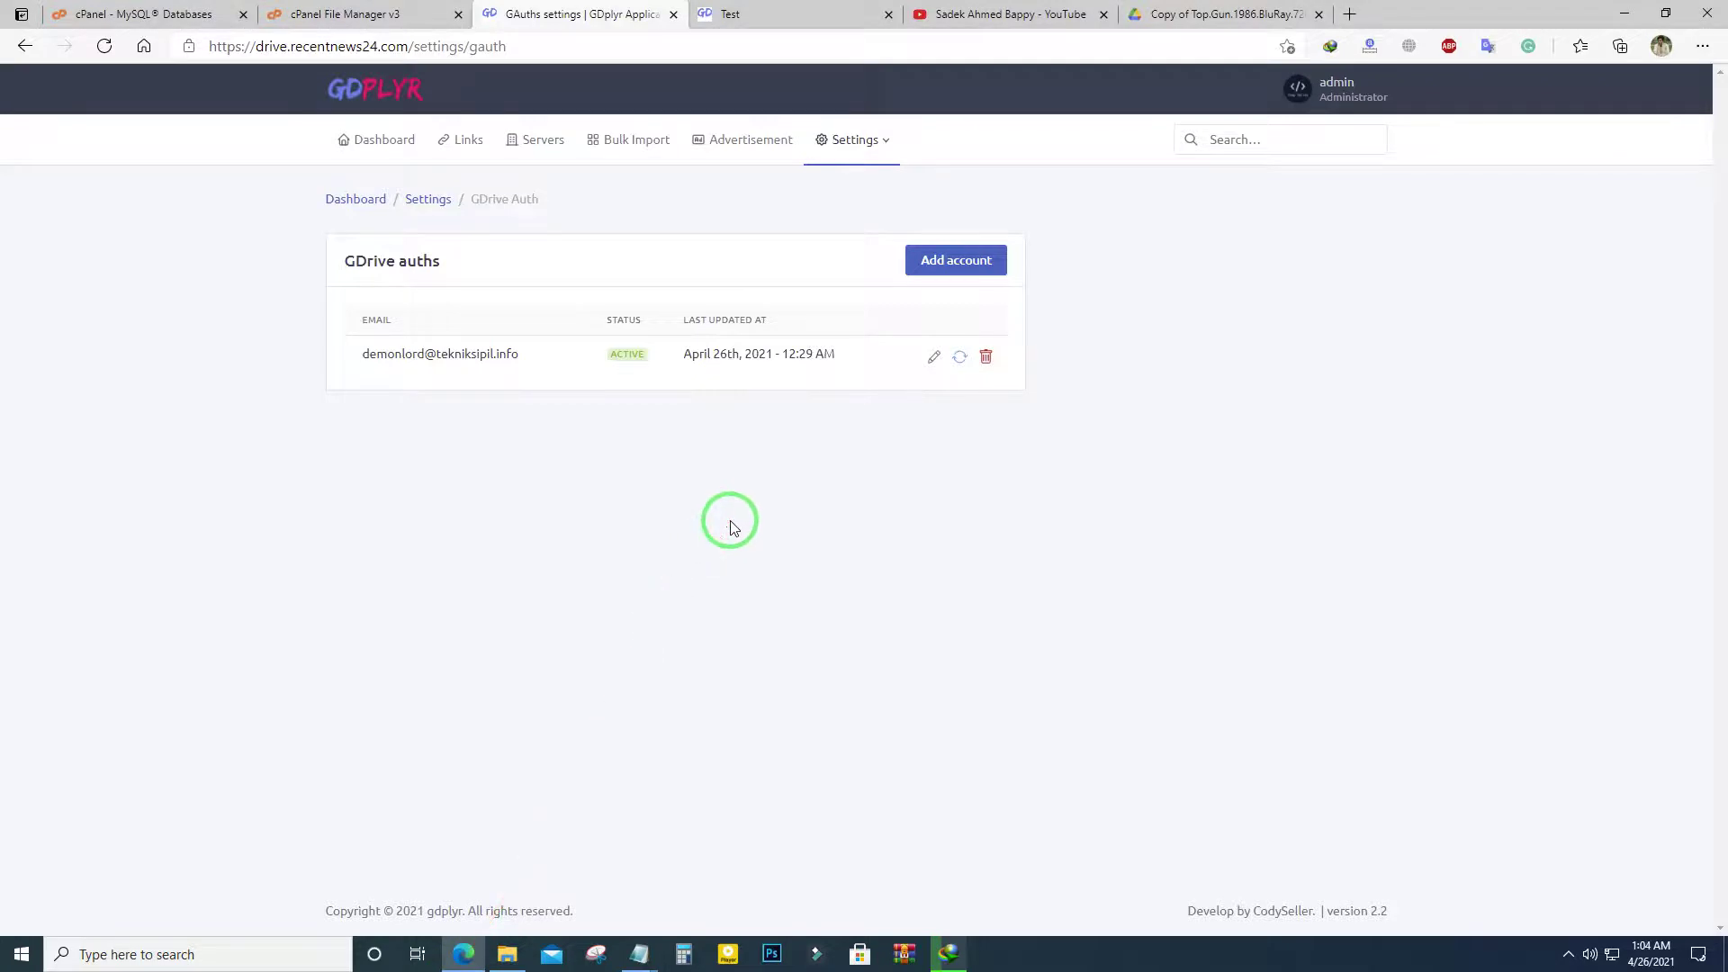
- Dismiss the Settings menu on the empty Servers page and bring the documentation folder forward
{"action": "left_click", "coordinate": [886, 144]}
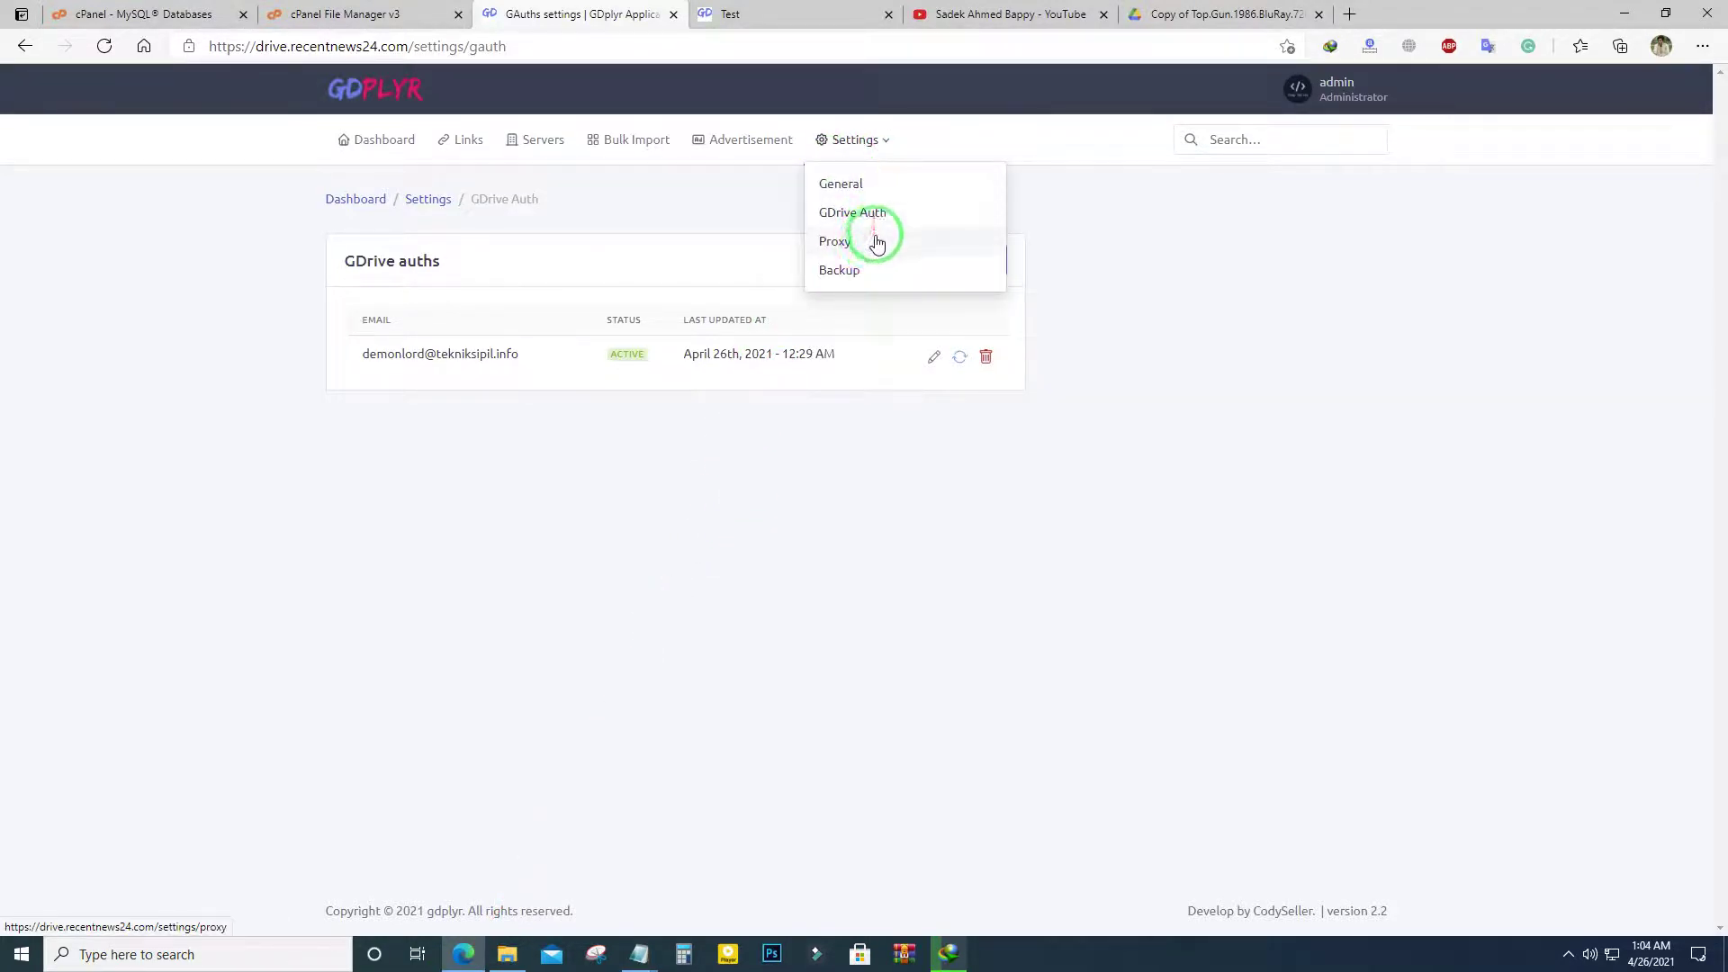
{"action": "left_click", "coordinate": [850, 429]}
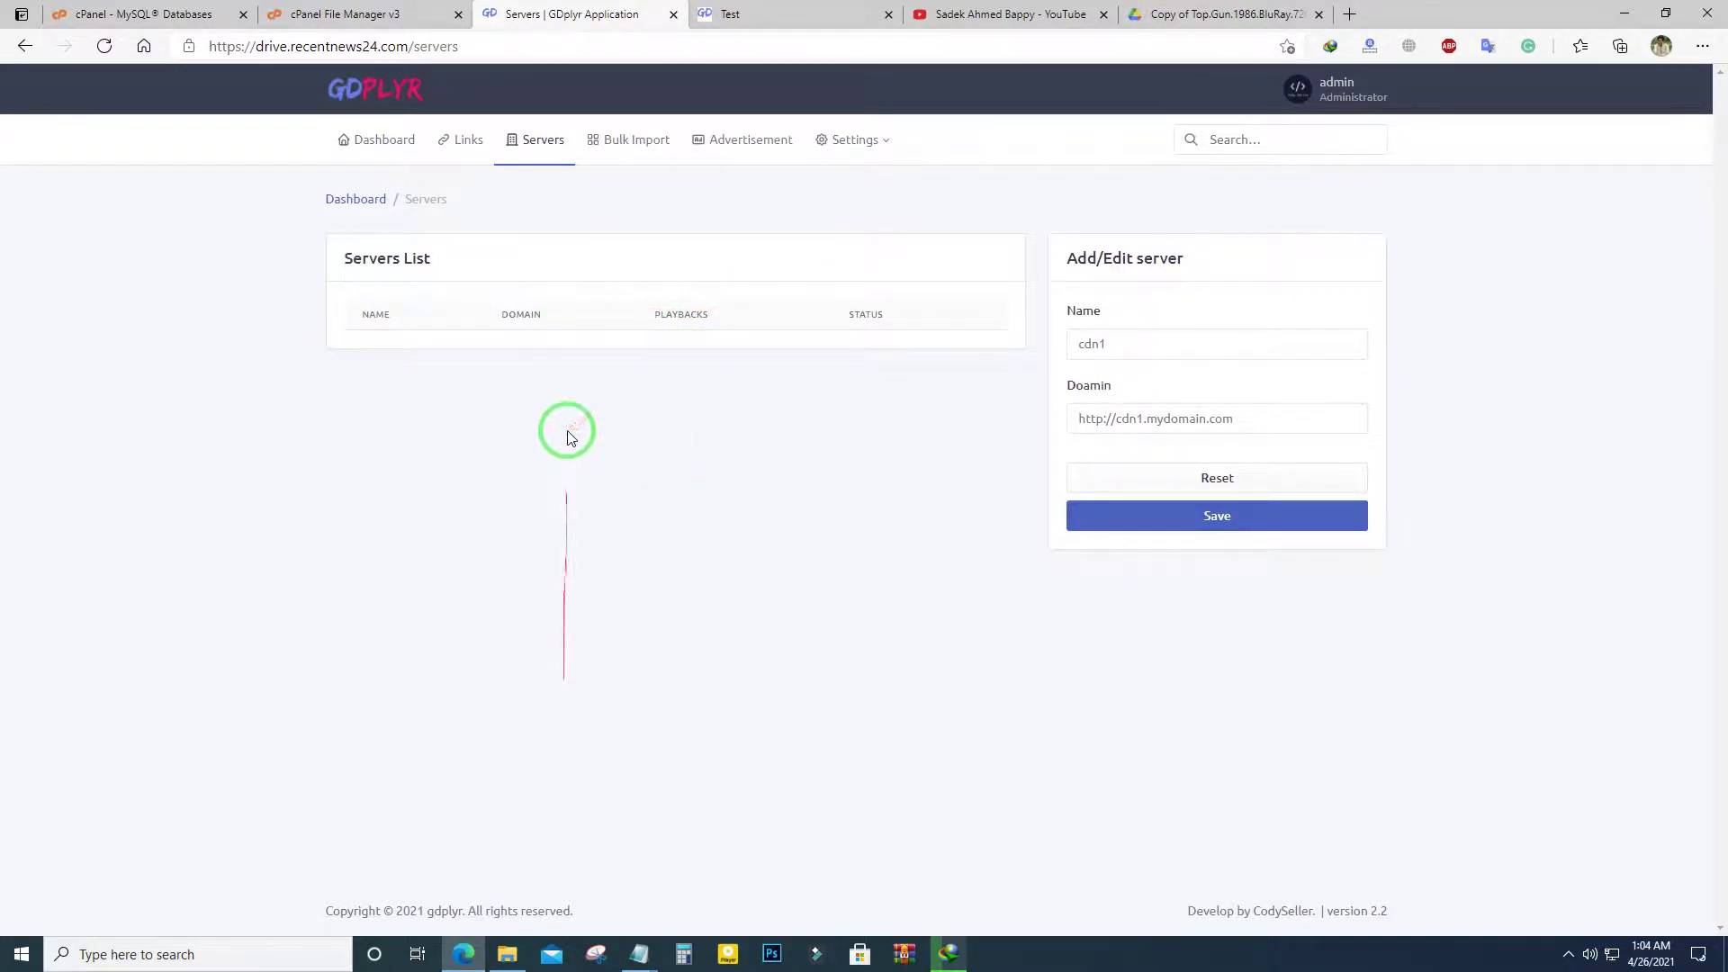
{"action": "left_click", "coordinate": [506, 956]}
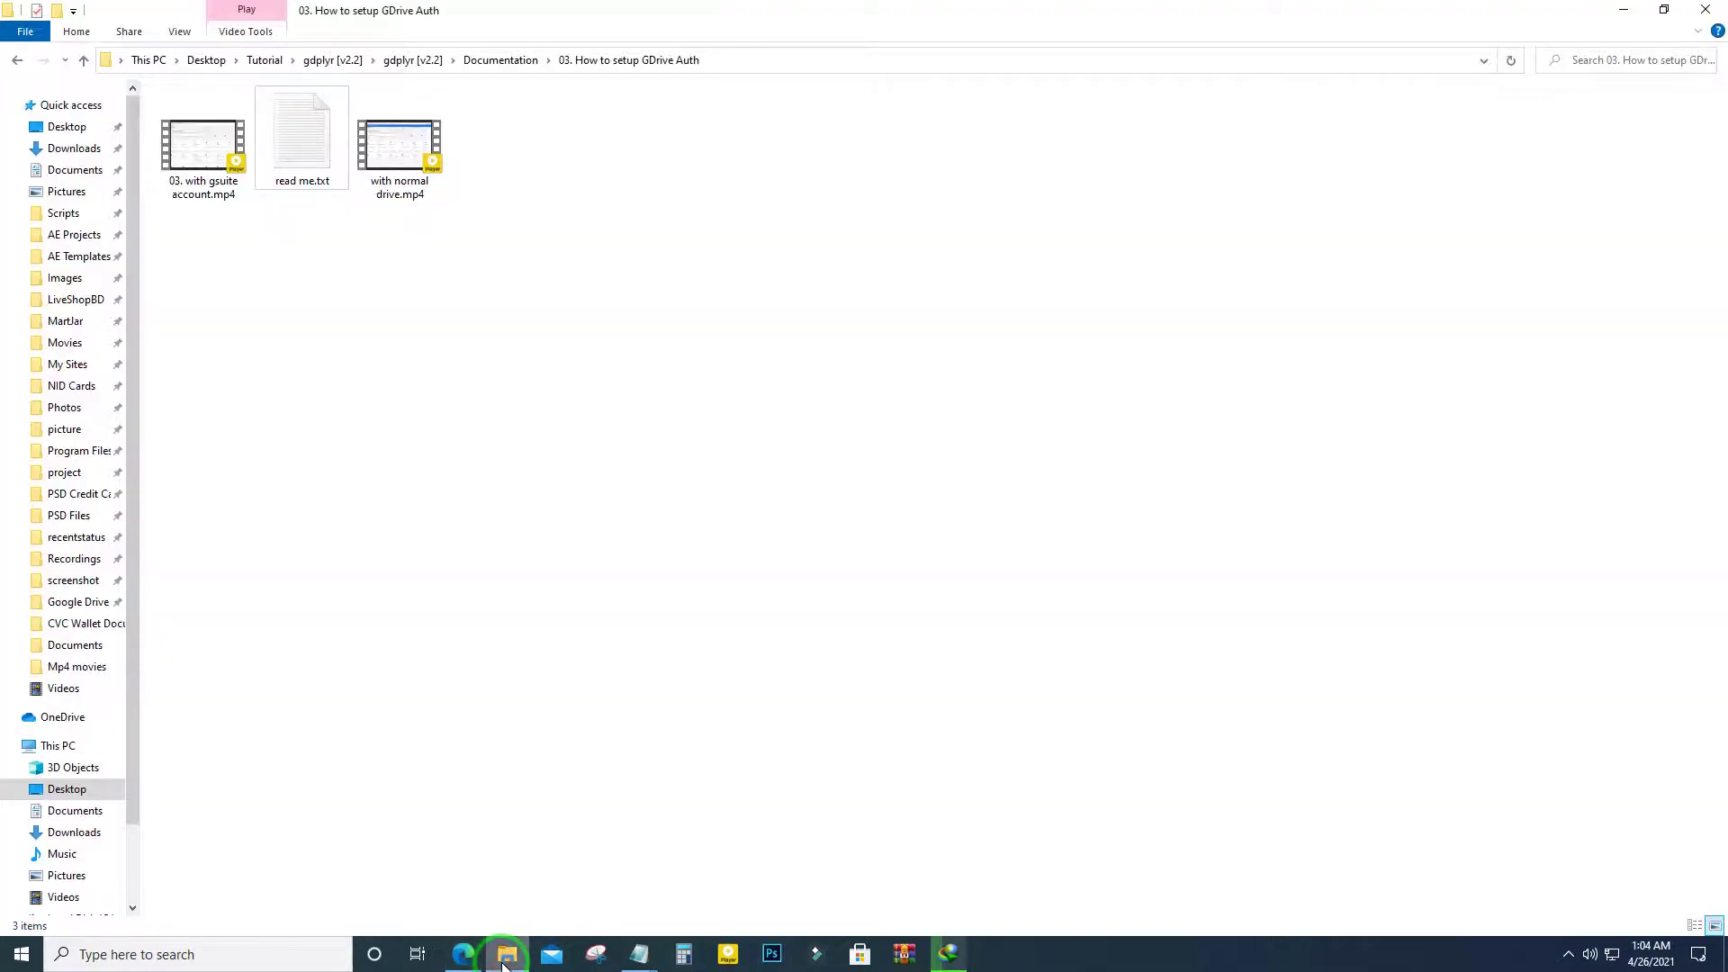
- Open Documentation's 05. Loadbalancer usage folder and look at its video guide.webm
{"action": "left_click", "coordinate": [84, 60]}
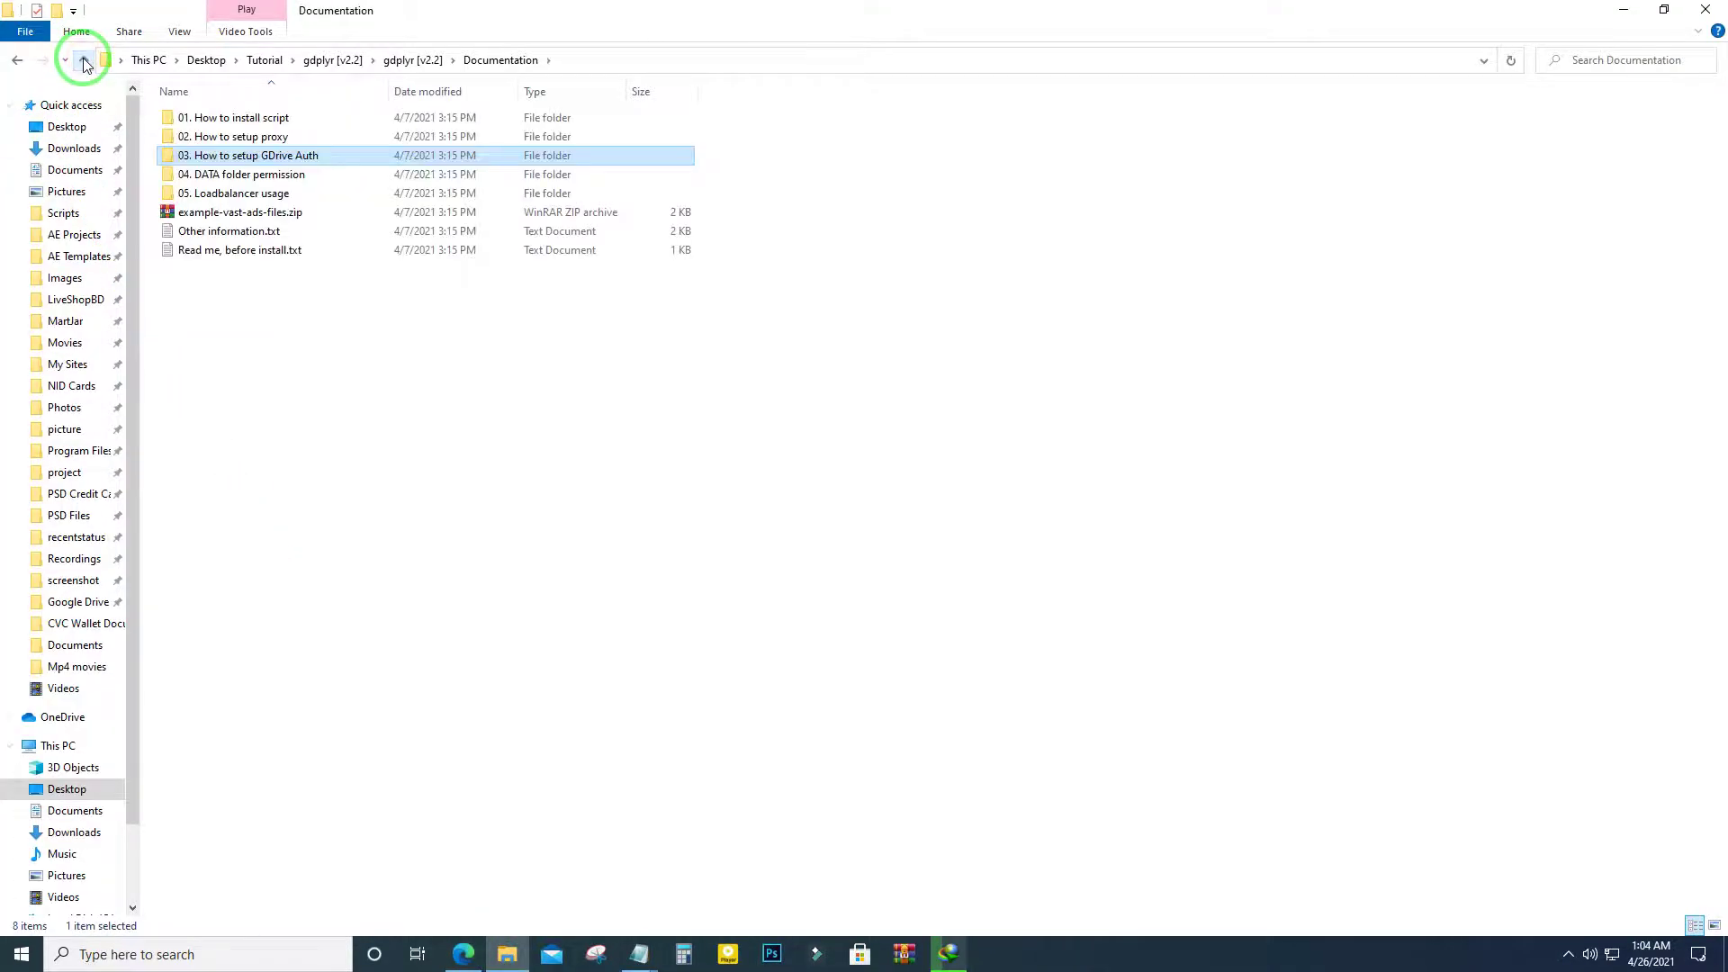
{"action": "double_click", "coordinate": [235, 193]}
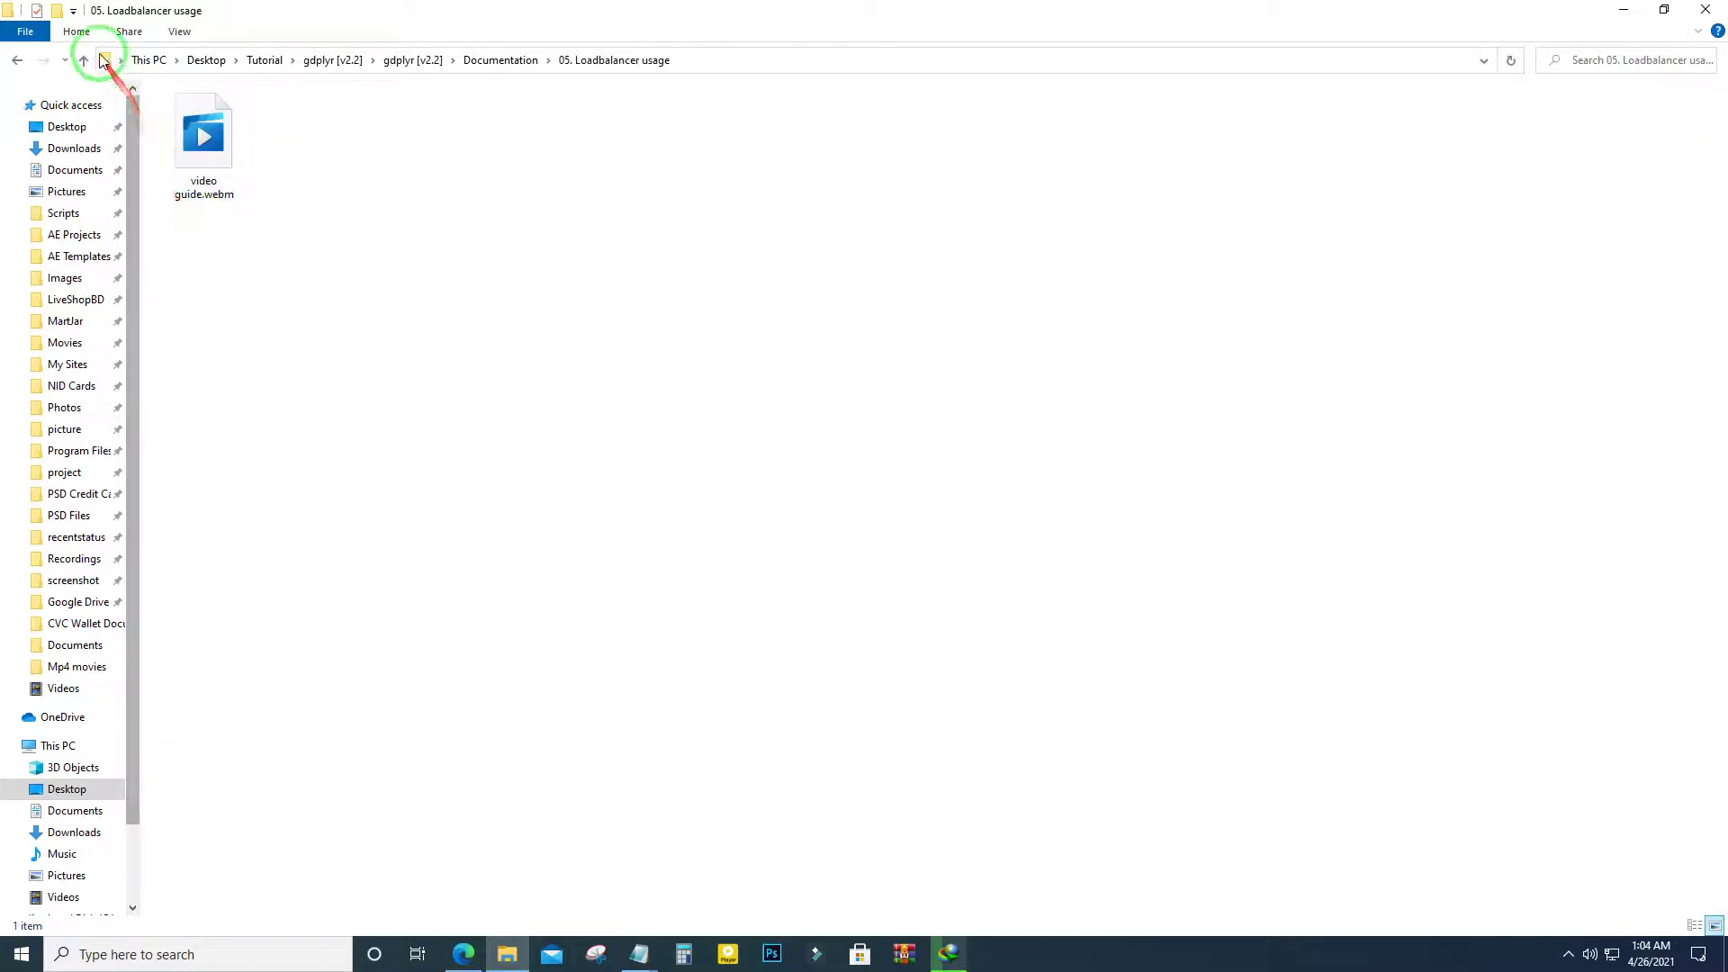
{"action": "left_click", "coordinate": [84, 60]}
{"action": "double_click", "coordinate": [216, 193]}
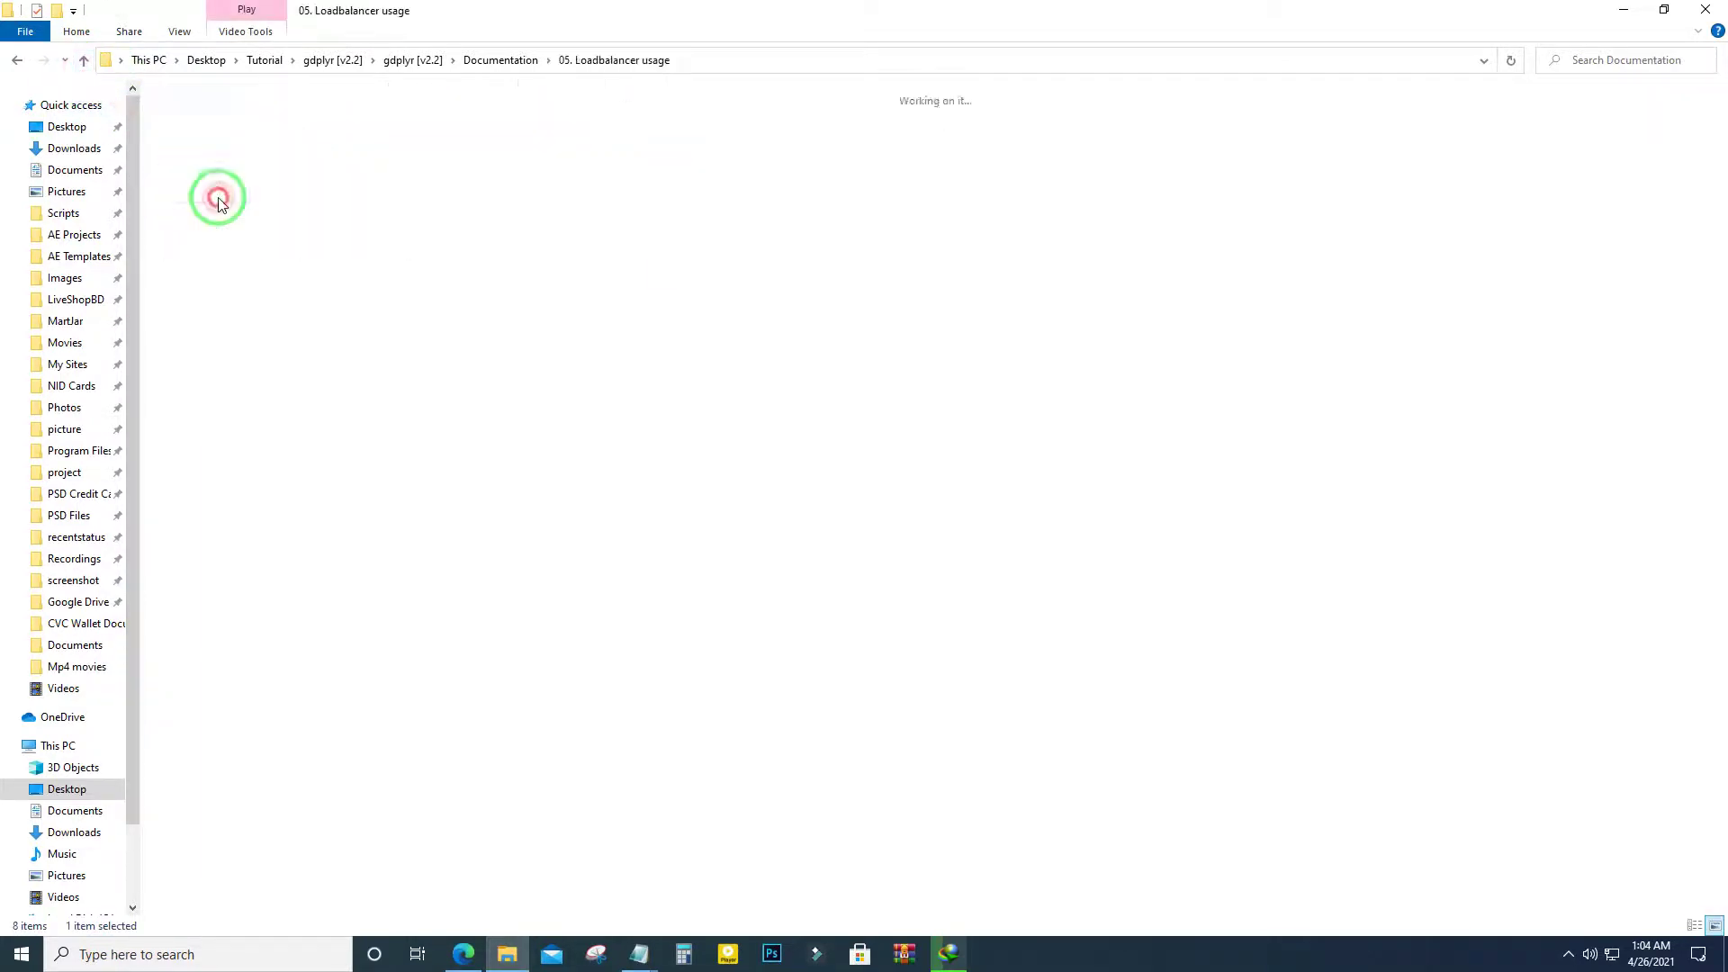
{"action": "left_click_drag", "start_coordinate": [303, 254], "coordinate": [167, 126]}
{"action": "left_click", "coordinate": [259, 269]}
{"action": "left_click", "coordinate": [82, 61]}
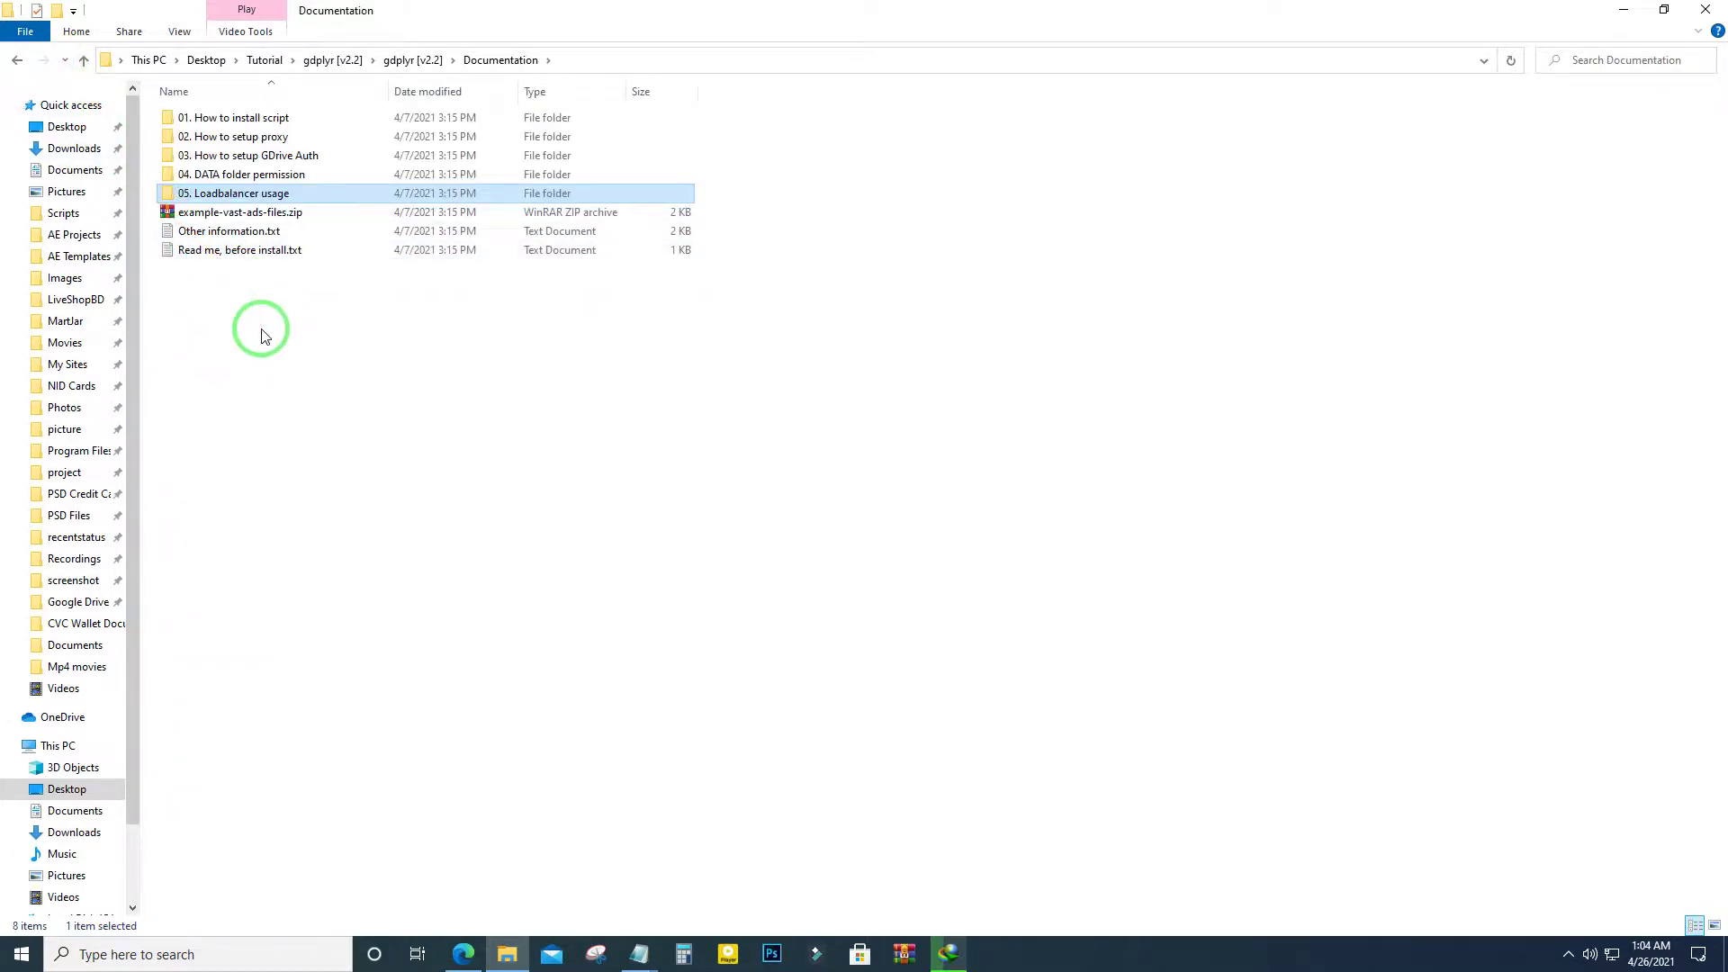
- Select Loadbalancer.zip in the gdplyr [v2.2] folder, then switch back to the GDplyr admin
{"action": "left_click", "coordinate": [84, 60]}
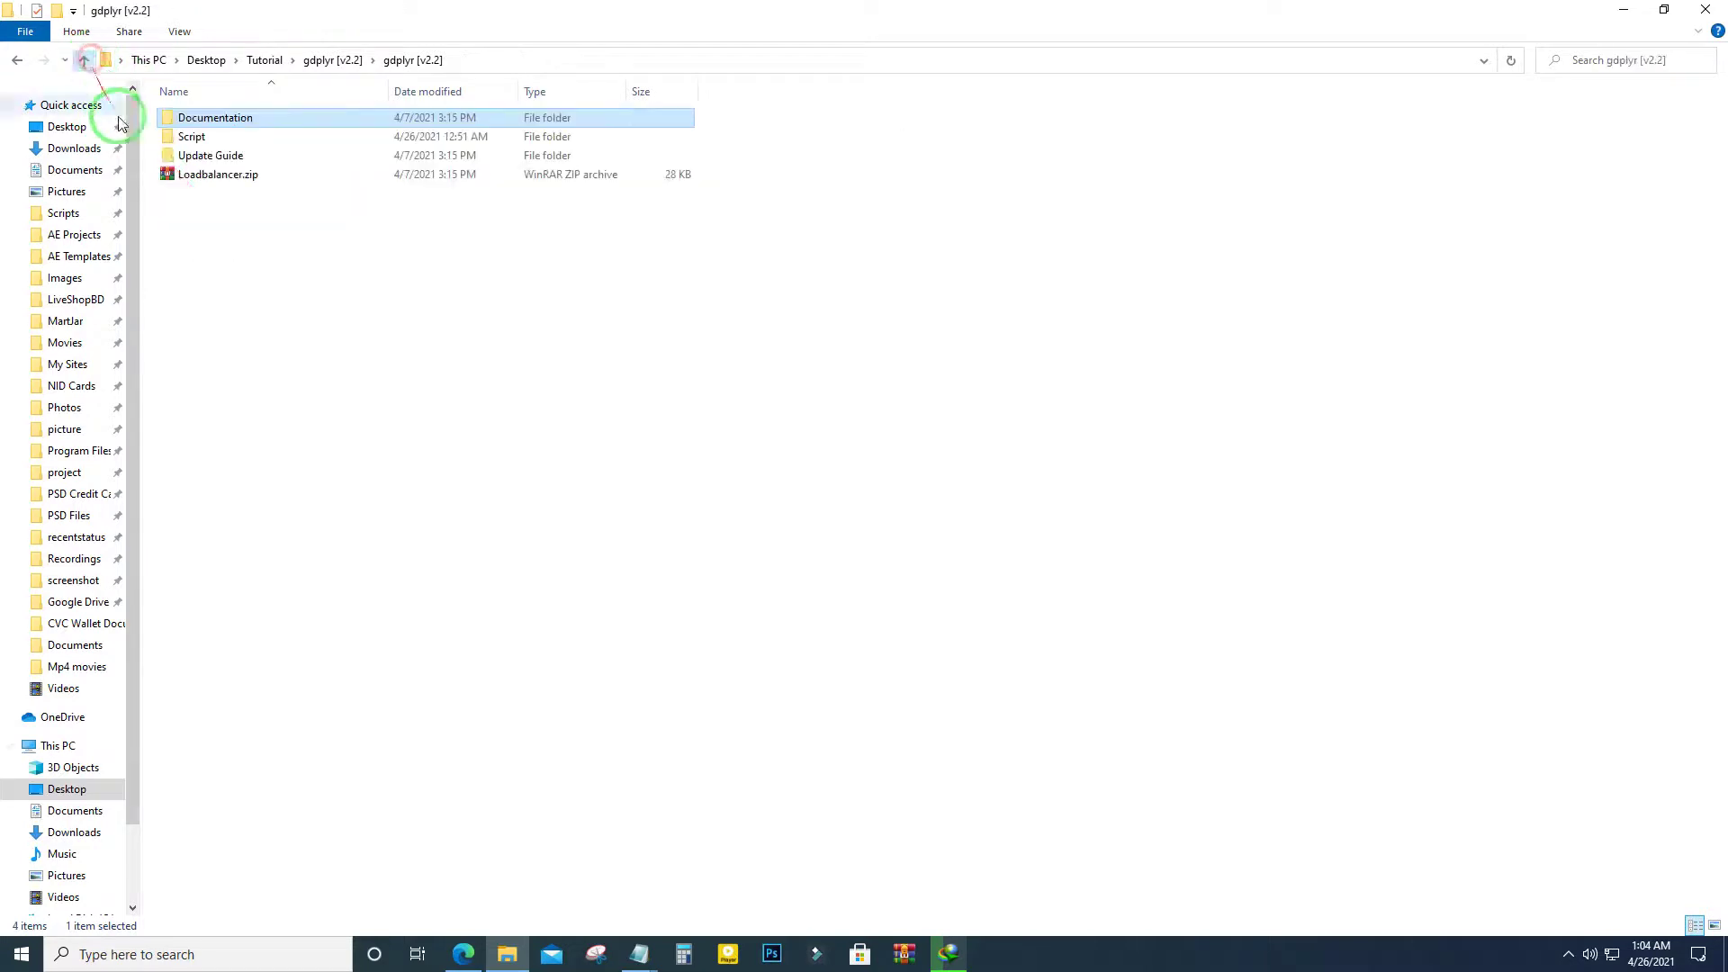
{"action": "left_click", "coordinate": [227, 179]}
{"action": "left_click_drag", "start_coordinate": [252, 261], "coordinate": [169, 218]}
{"action": "left_click", "coordinate": [223, 176]}
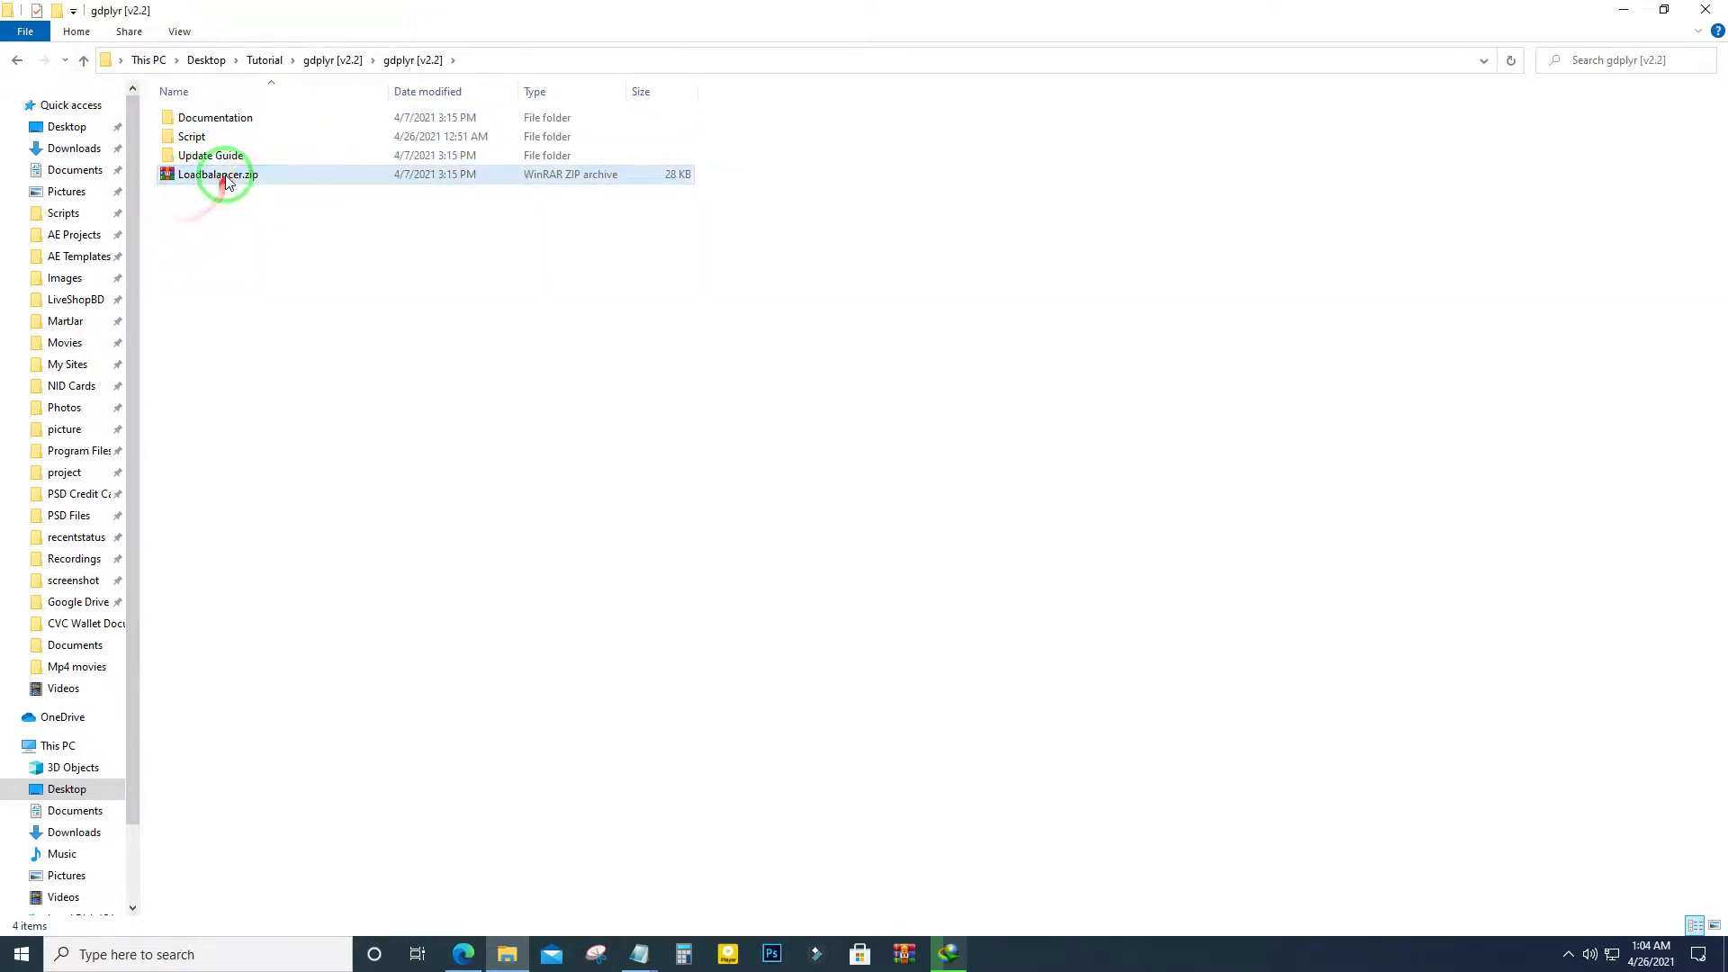
{"action": "left_click", "coordinate": [288, 245]}
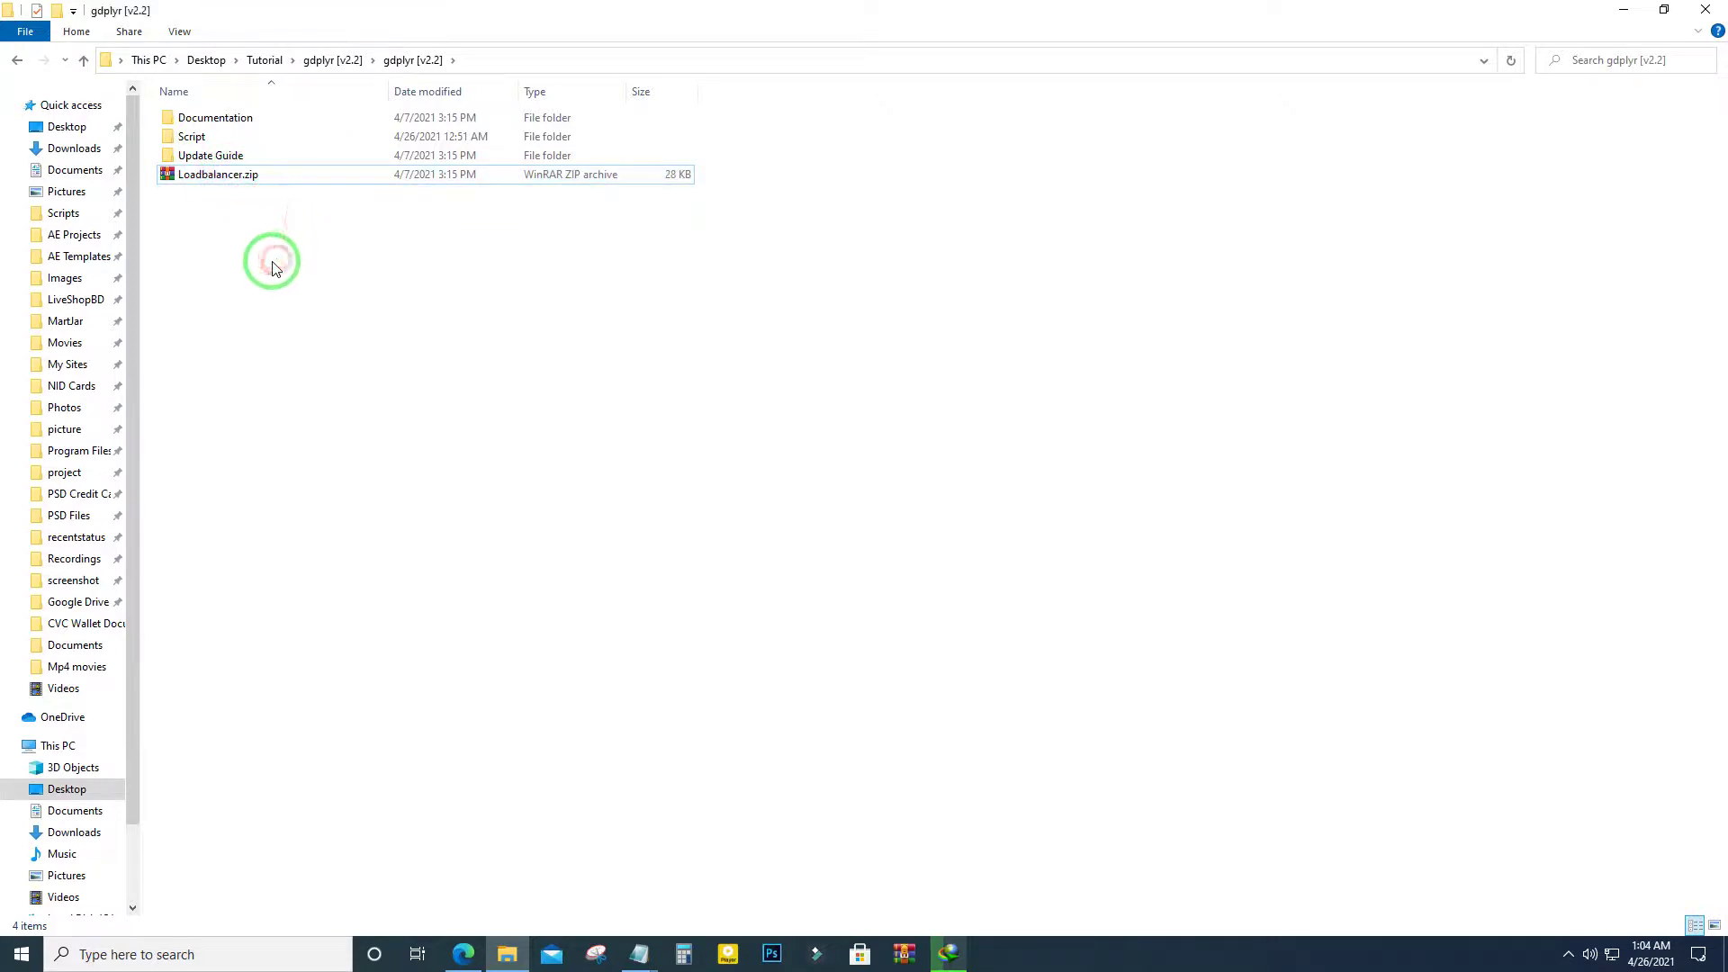
{"action": "left_click", "coordinate": [224, 187]}
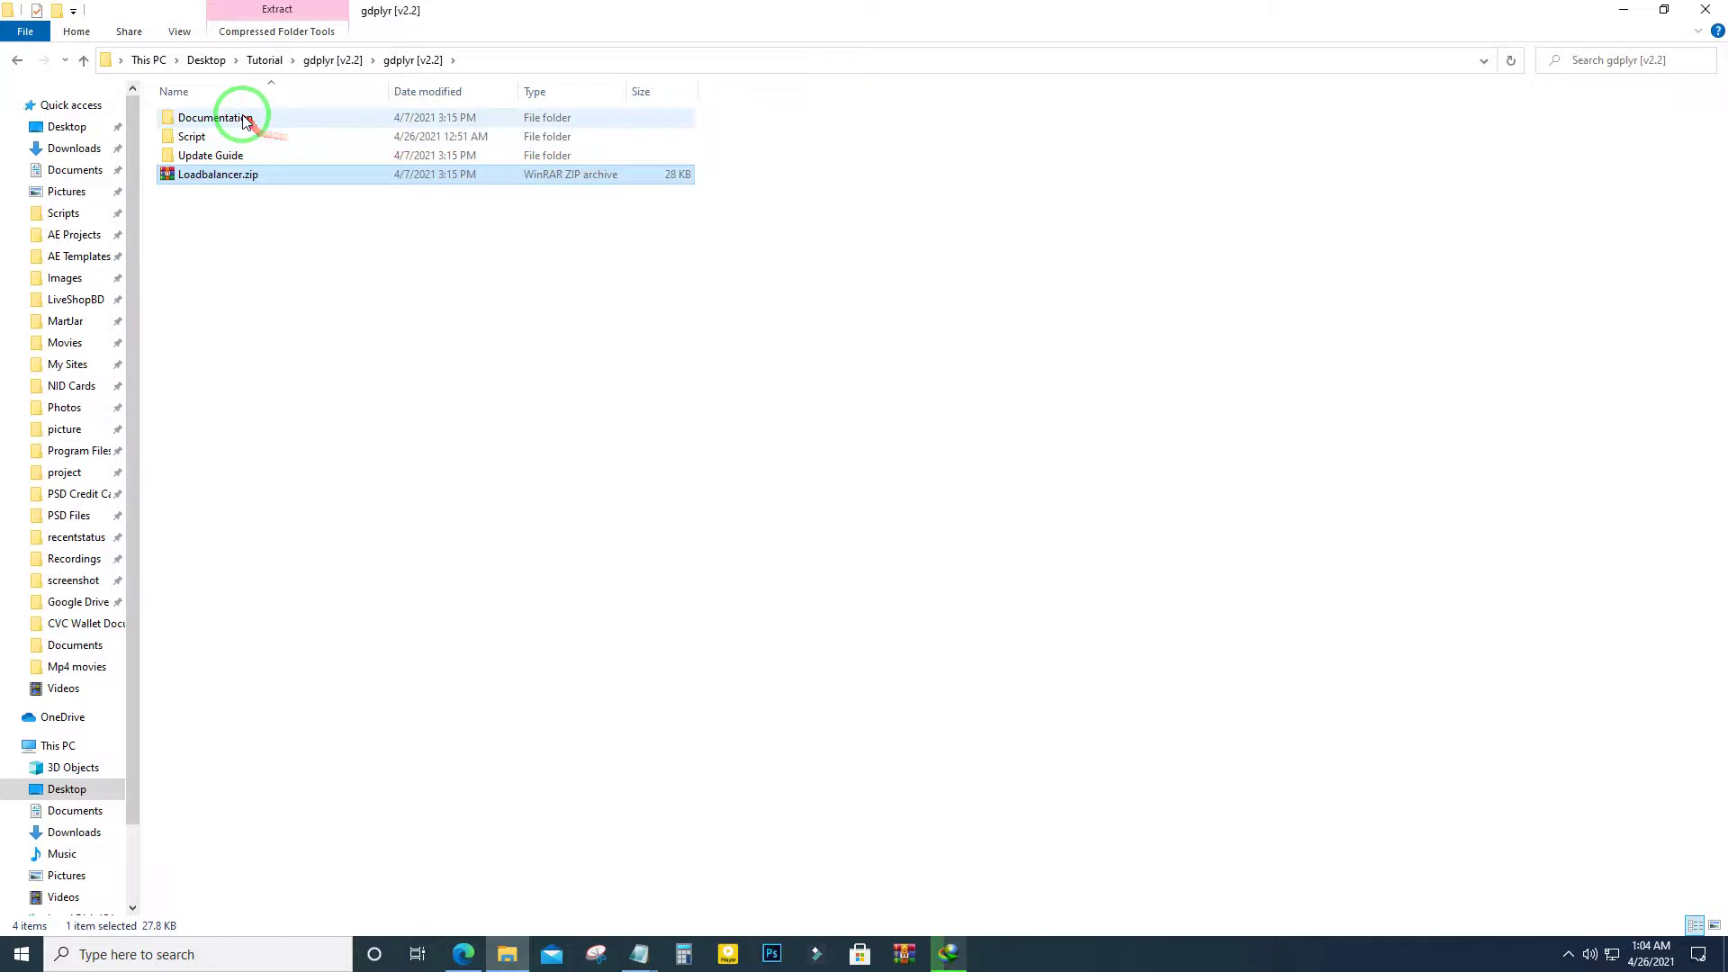
{"action": "left_click", "coordinate": [463, 954]}
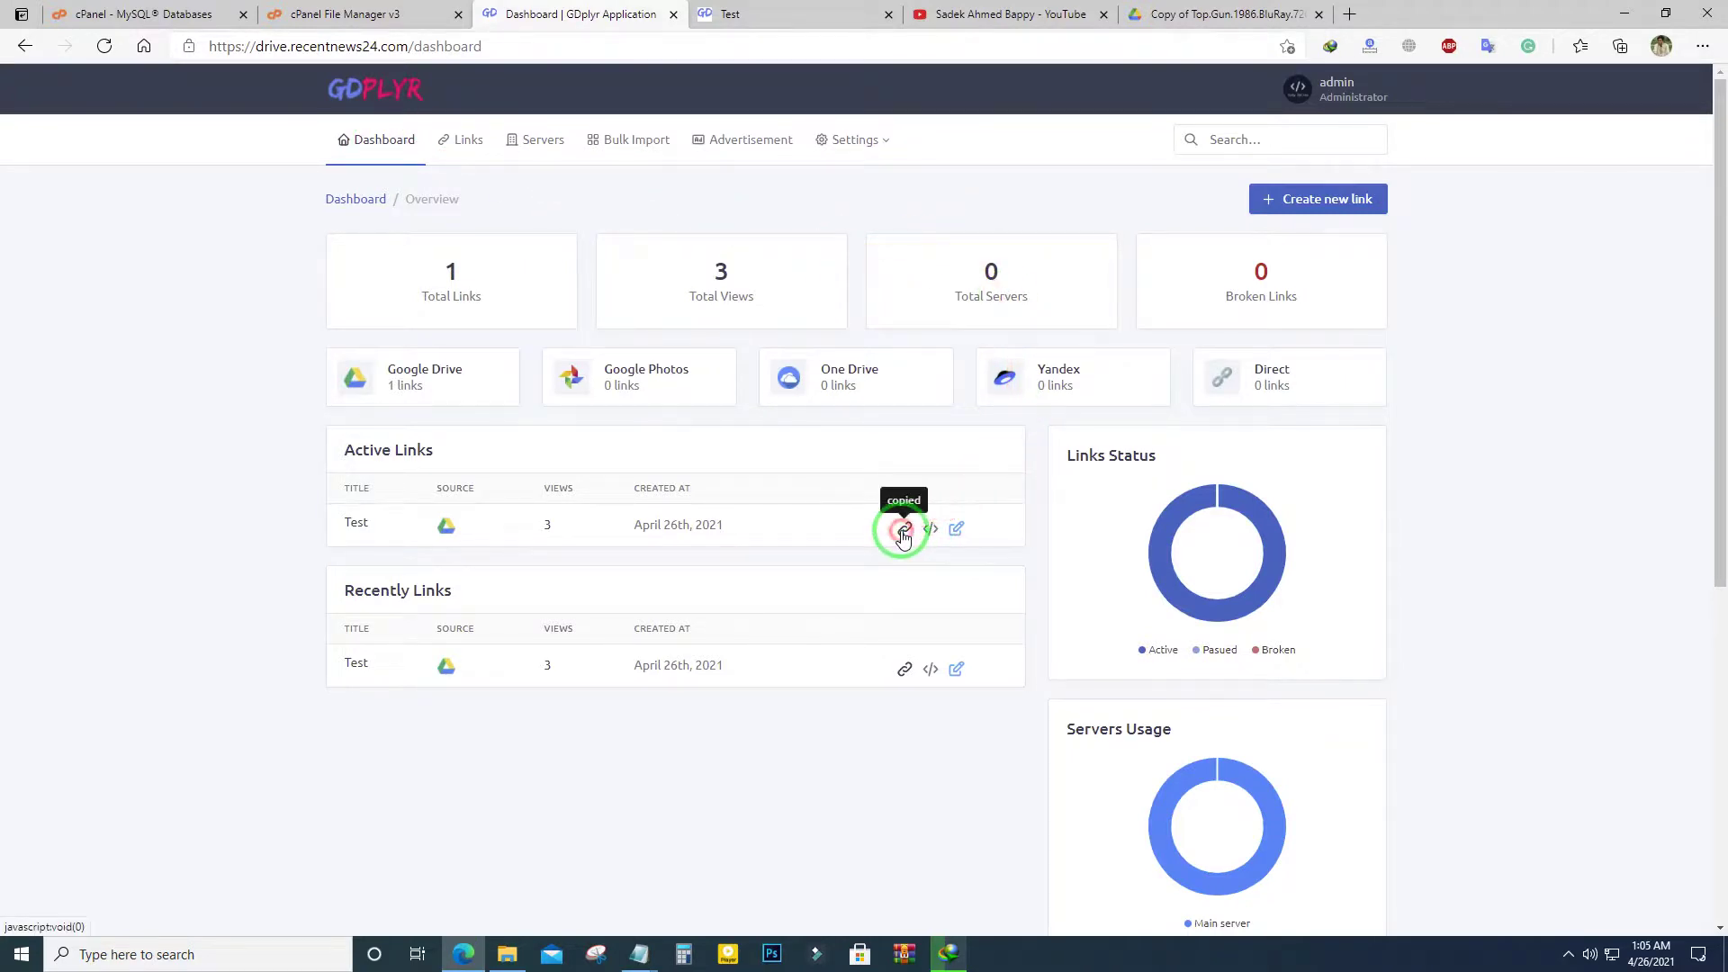
- Inspect the Advertisement page's Pop Ads code box and the VAST ad title and XML file fields
{"action": "left_click", "coordinate": [879, 129]}
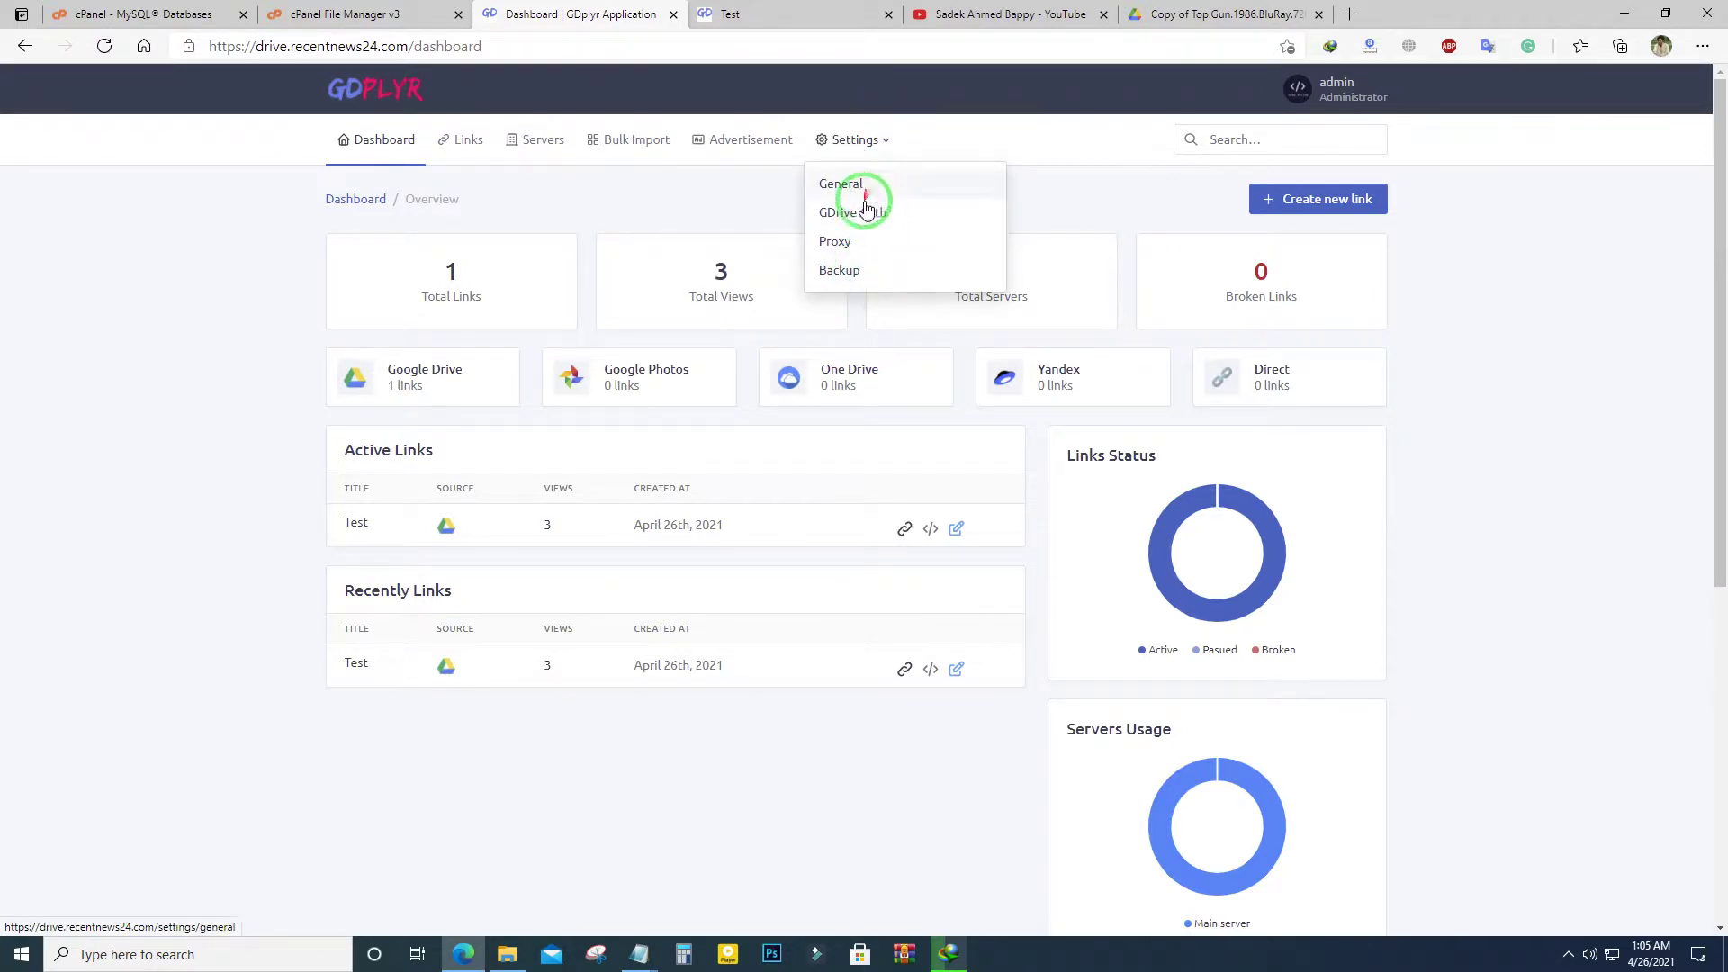
{"action": "left_click", "coordinate": [719, 146]}
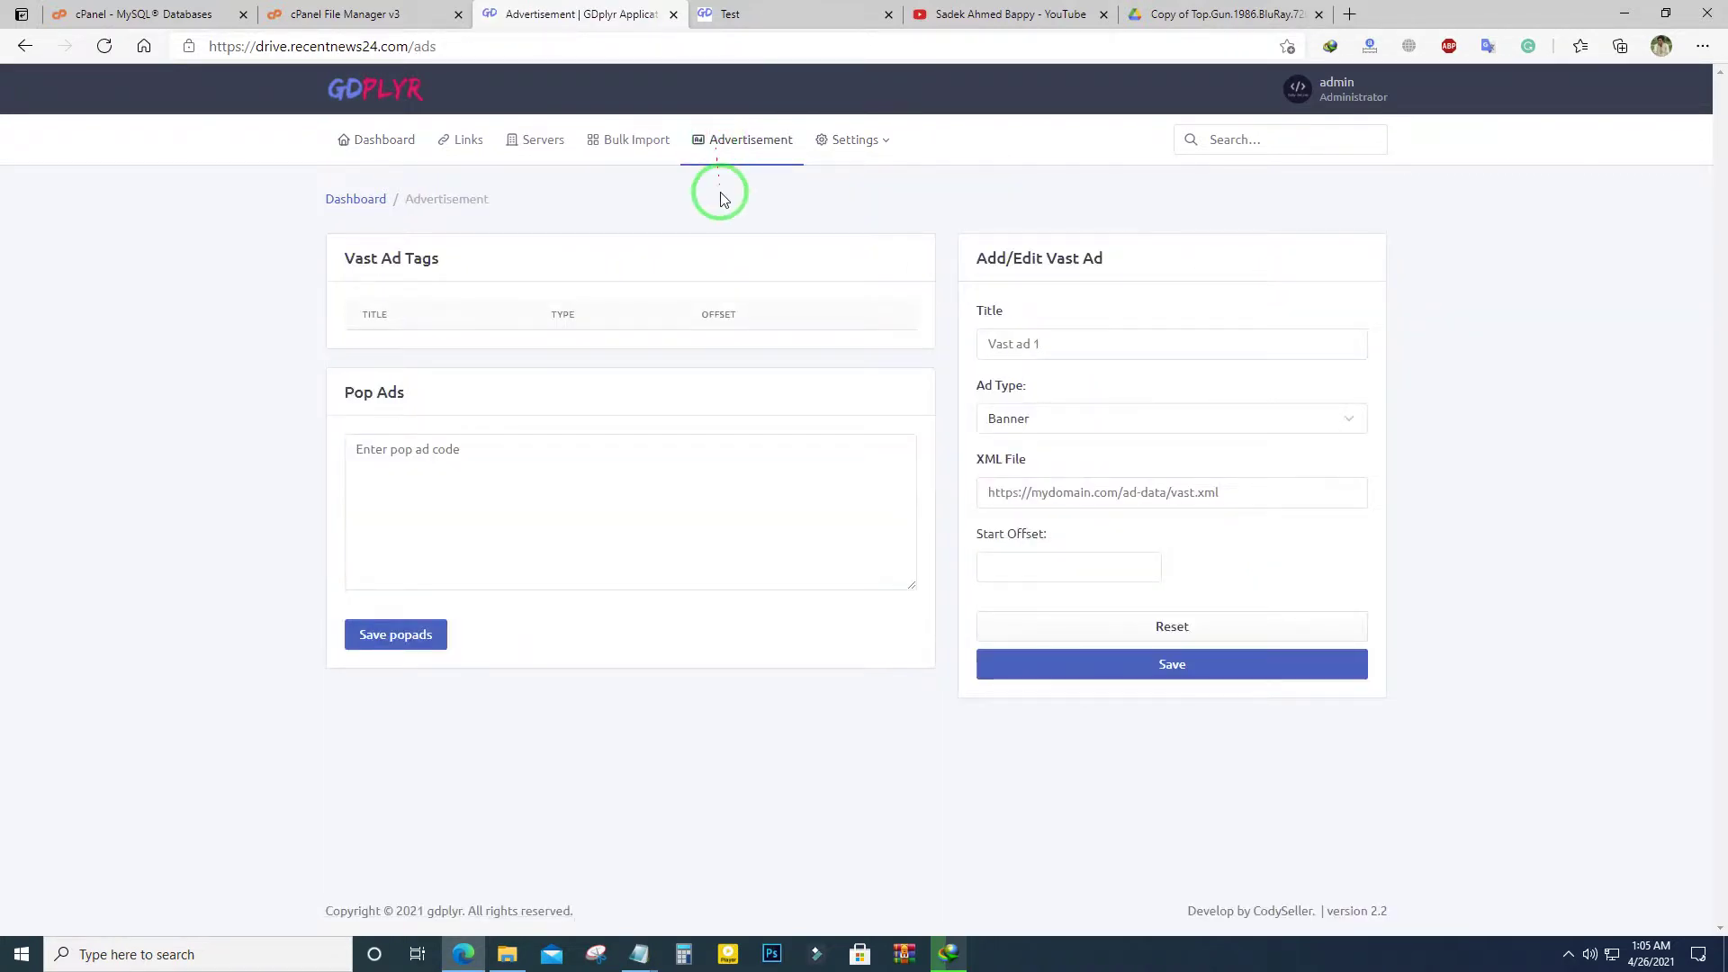
{"action": "left_click", "coordinate": [577, 475]}
{"action": "left_click", "coordinate": [1149, 339]}
{"action": "left_click", "coordinate": [1486, 481]}
{"action": "left_click", "coordinate": [1282, 496]}
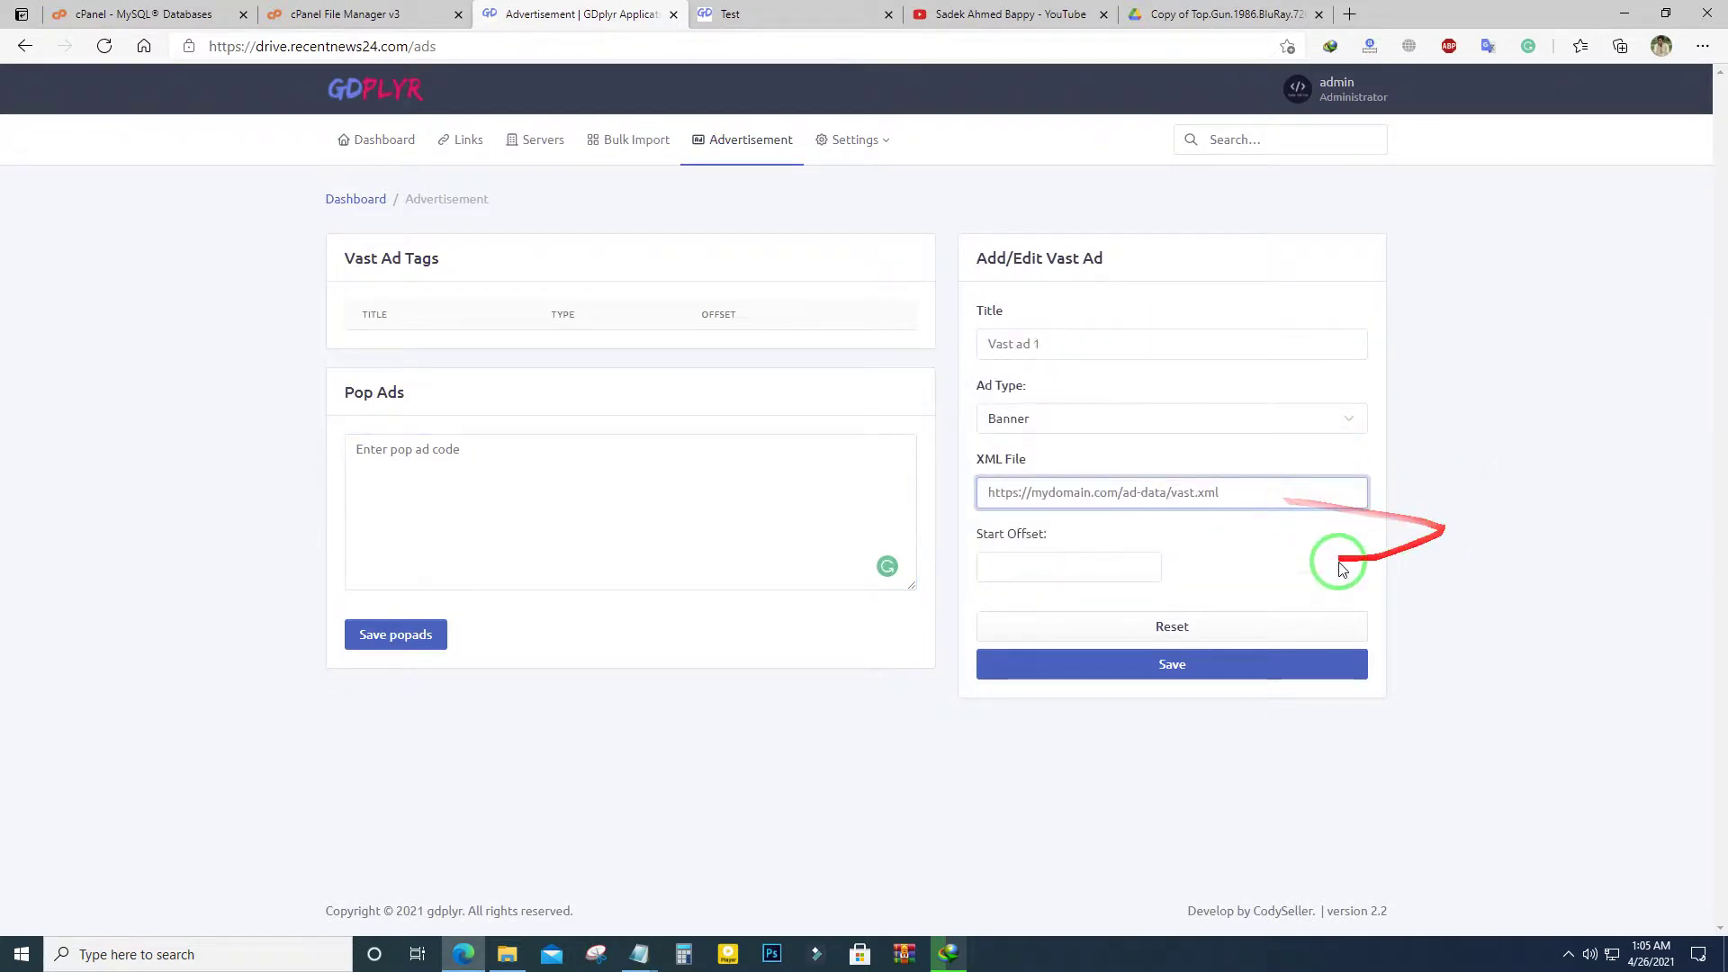
{"action": "left_click", "coordinate": [873, 774]}
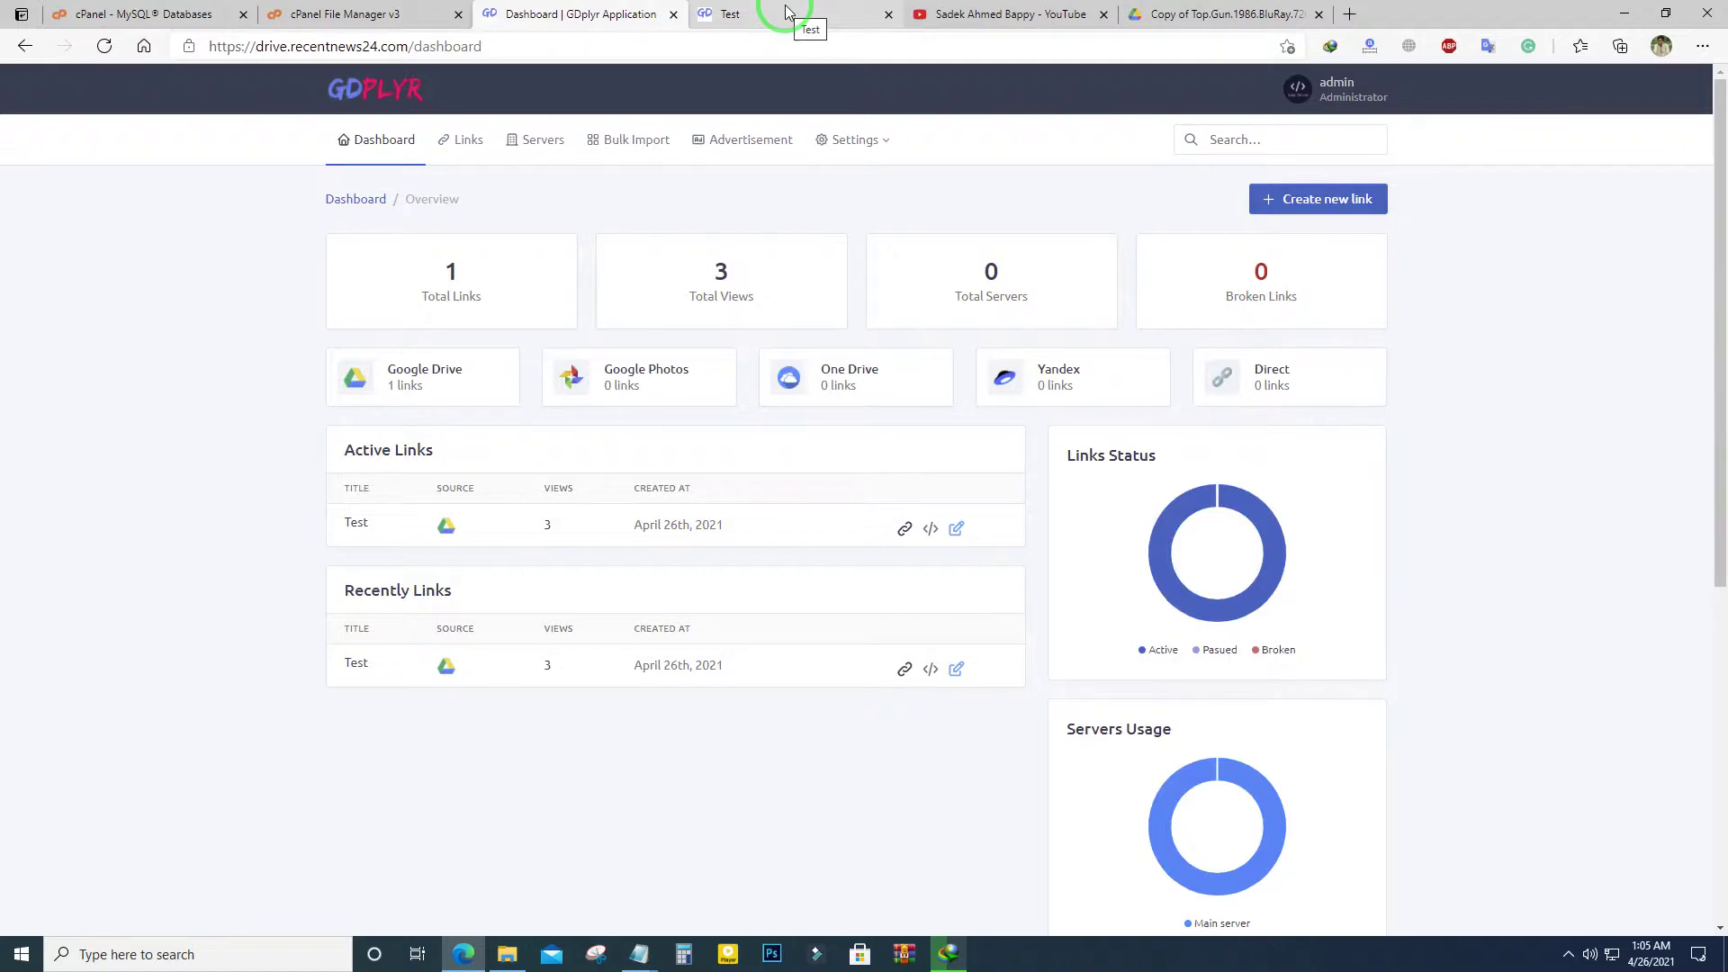
{"action": "left_click", "coordinate": [518, 961]}
{"action": "right_click", "coordinate": [360, 427]}
{"action": "left_click", "coordinate": [415, 502]}
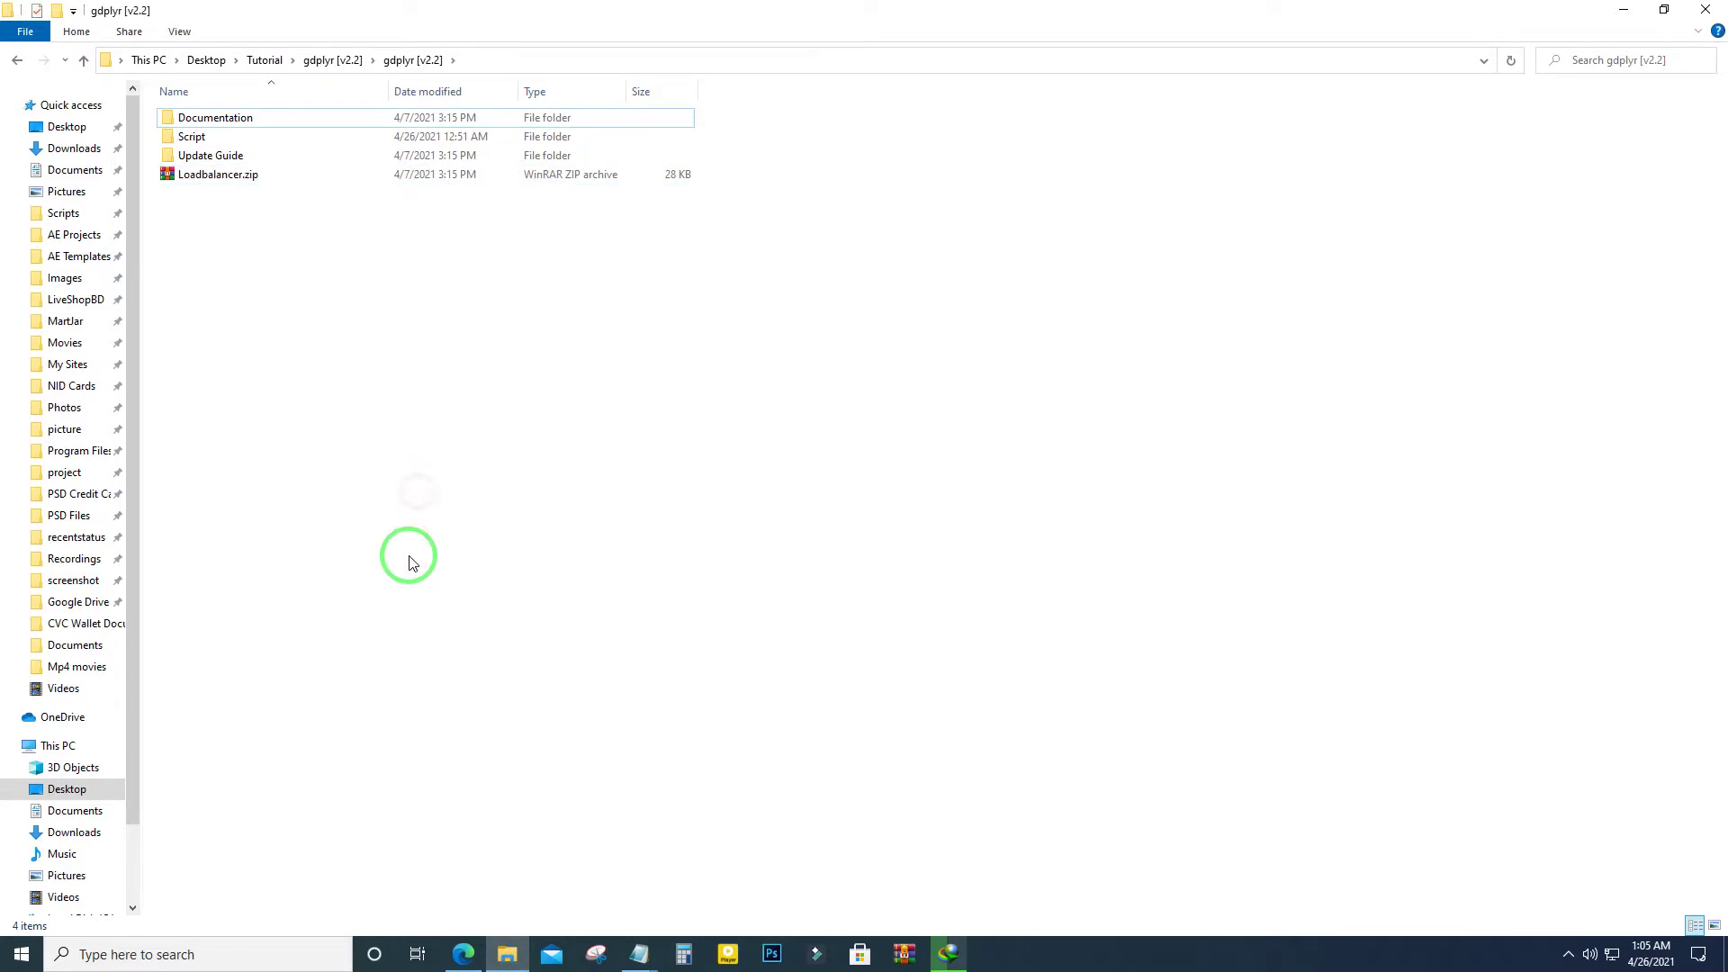
{"action": "left_click", "coordinate": [455, 956]}
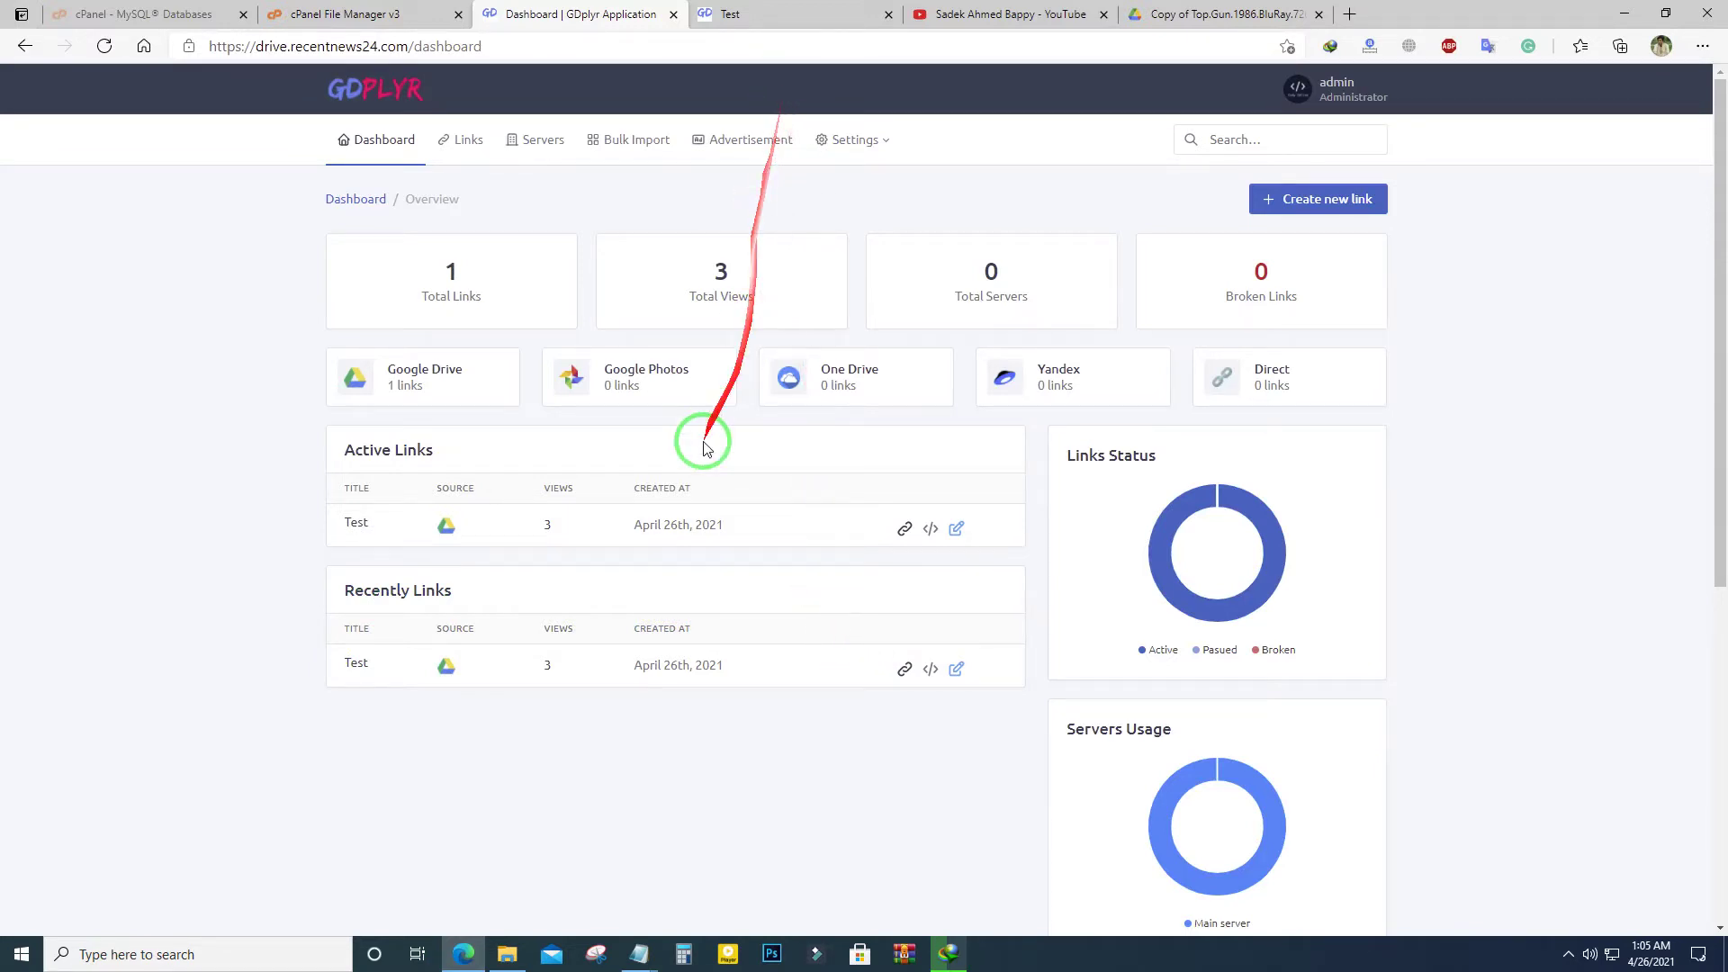
- Leave the Test link's edit page and paste the copied iframe embed code into a new tab
{"action": "left_click", "coordinate": [957, 530]}
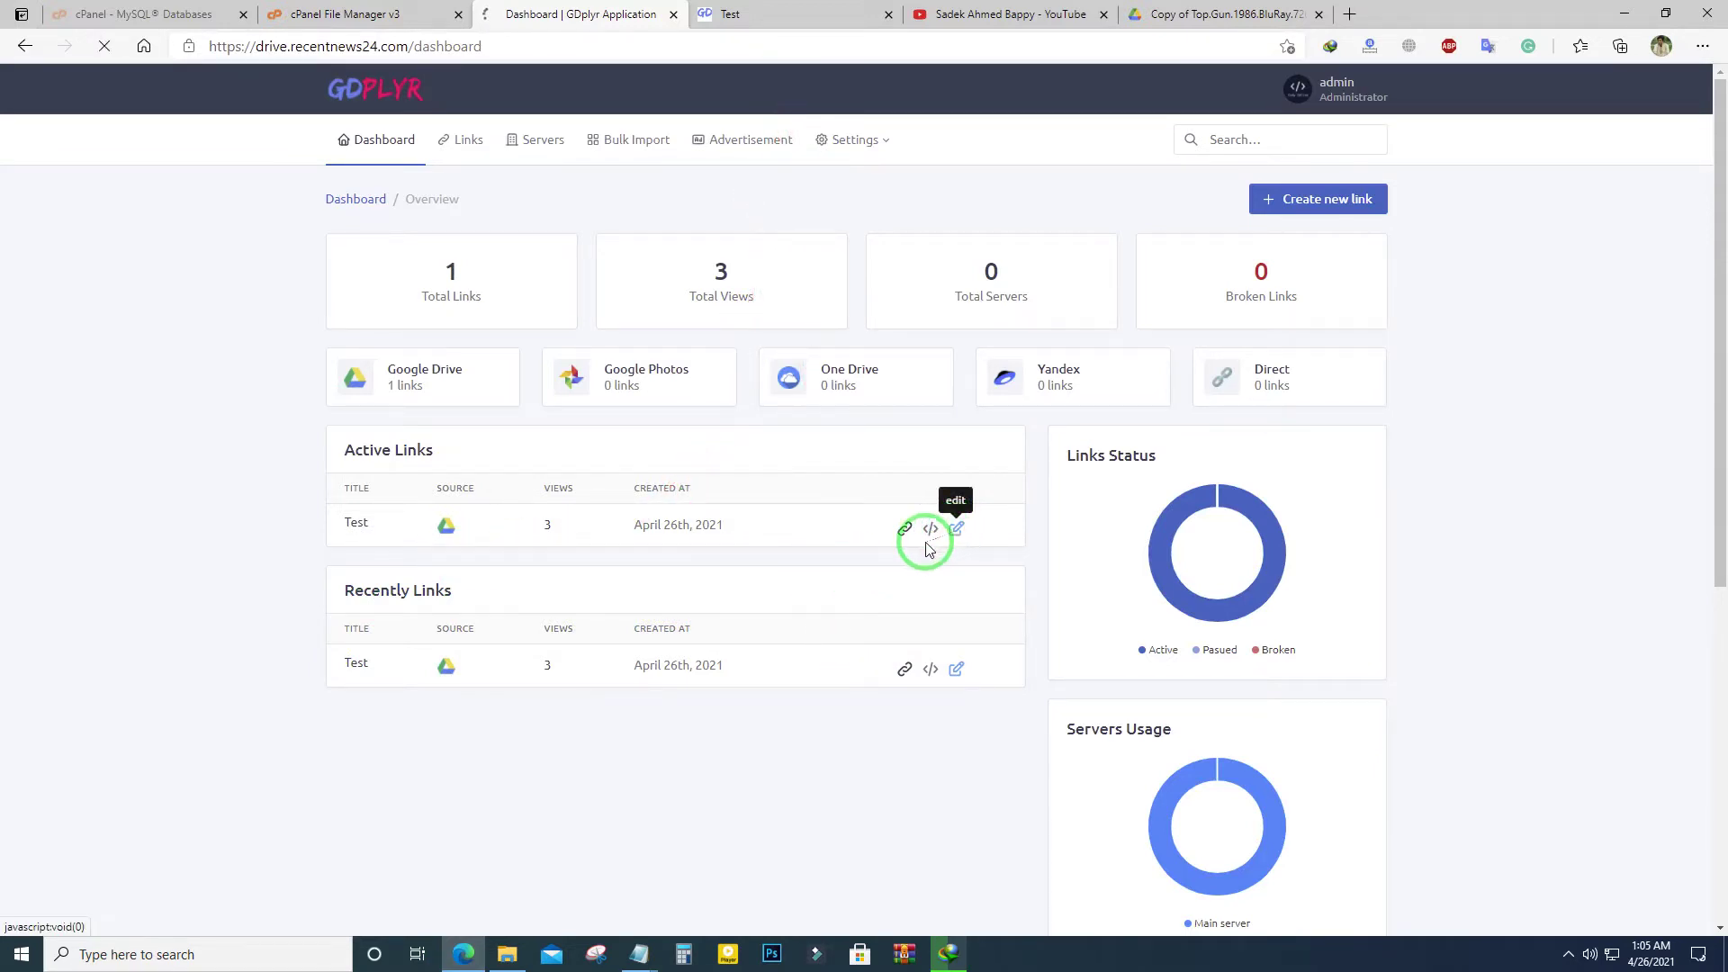
{"action": "left_click", "coordinate": [25, 46]}
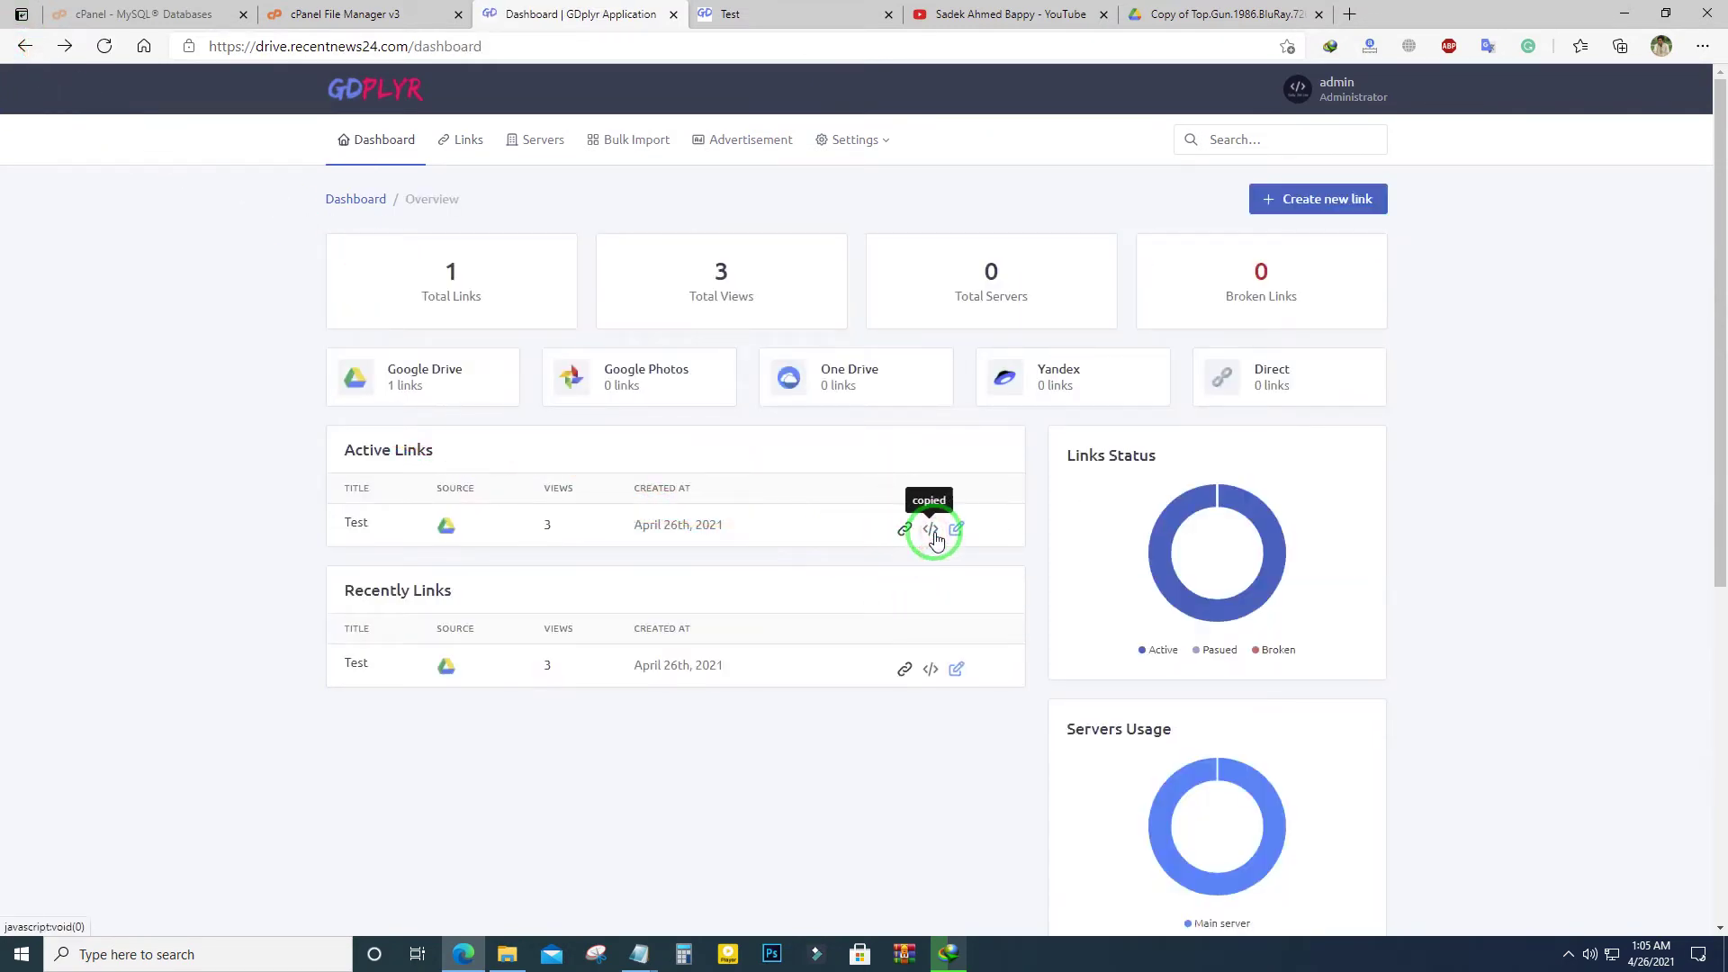
{"action": "left_click", "coordinate": [1349, 13]}
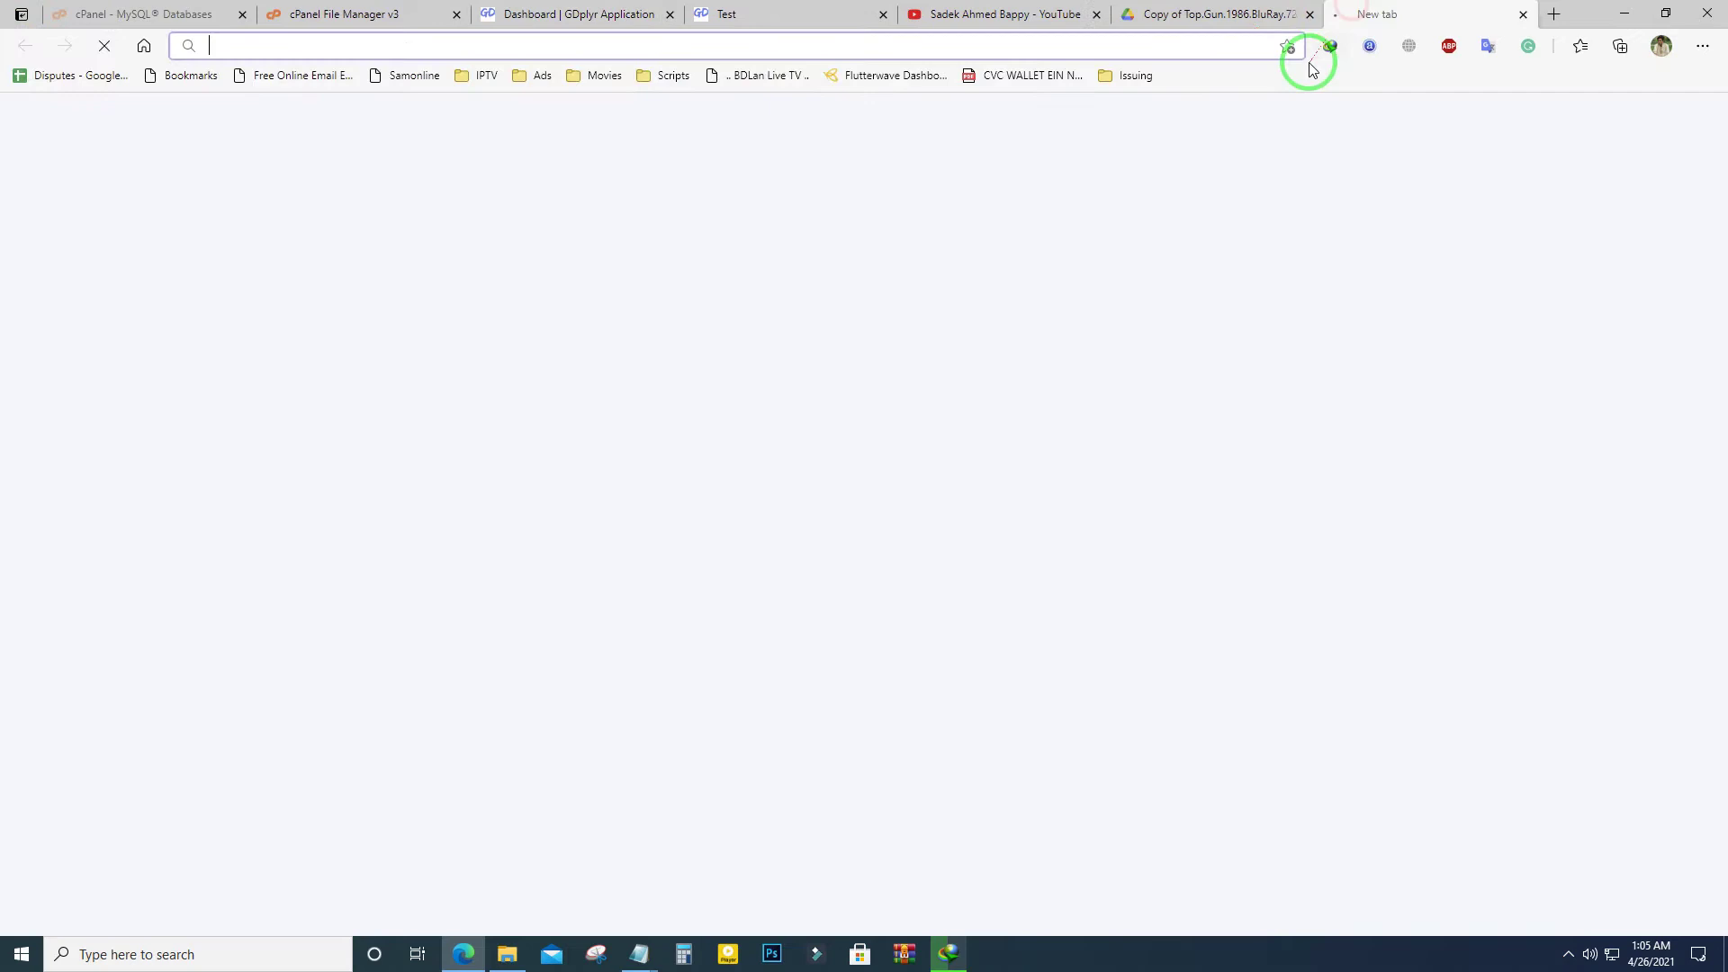
{"action": "type", "text": "videos.recentstatus.com"}
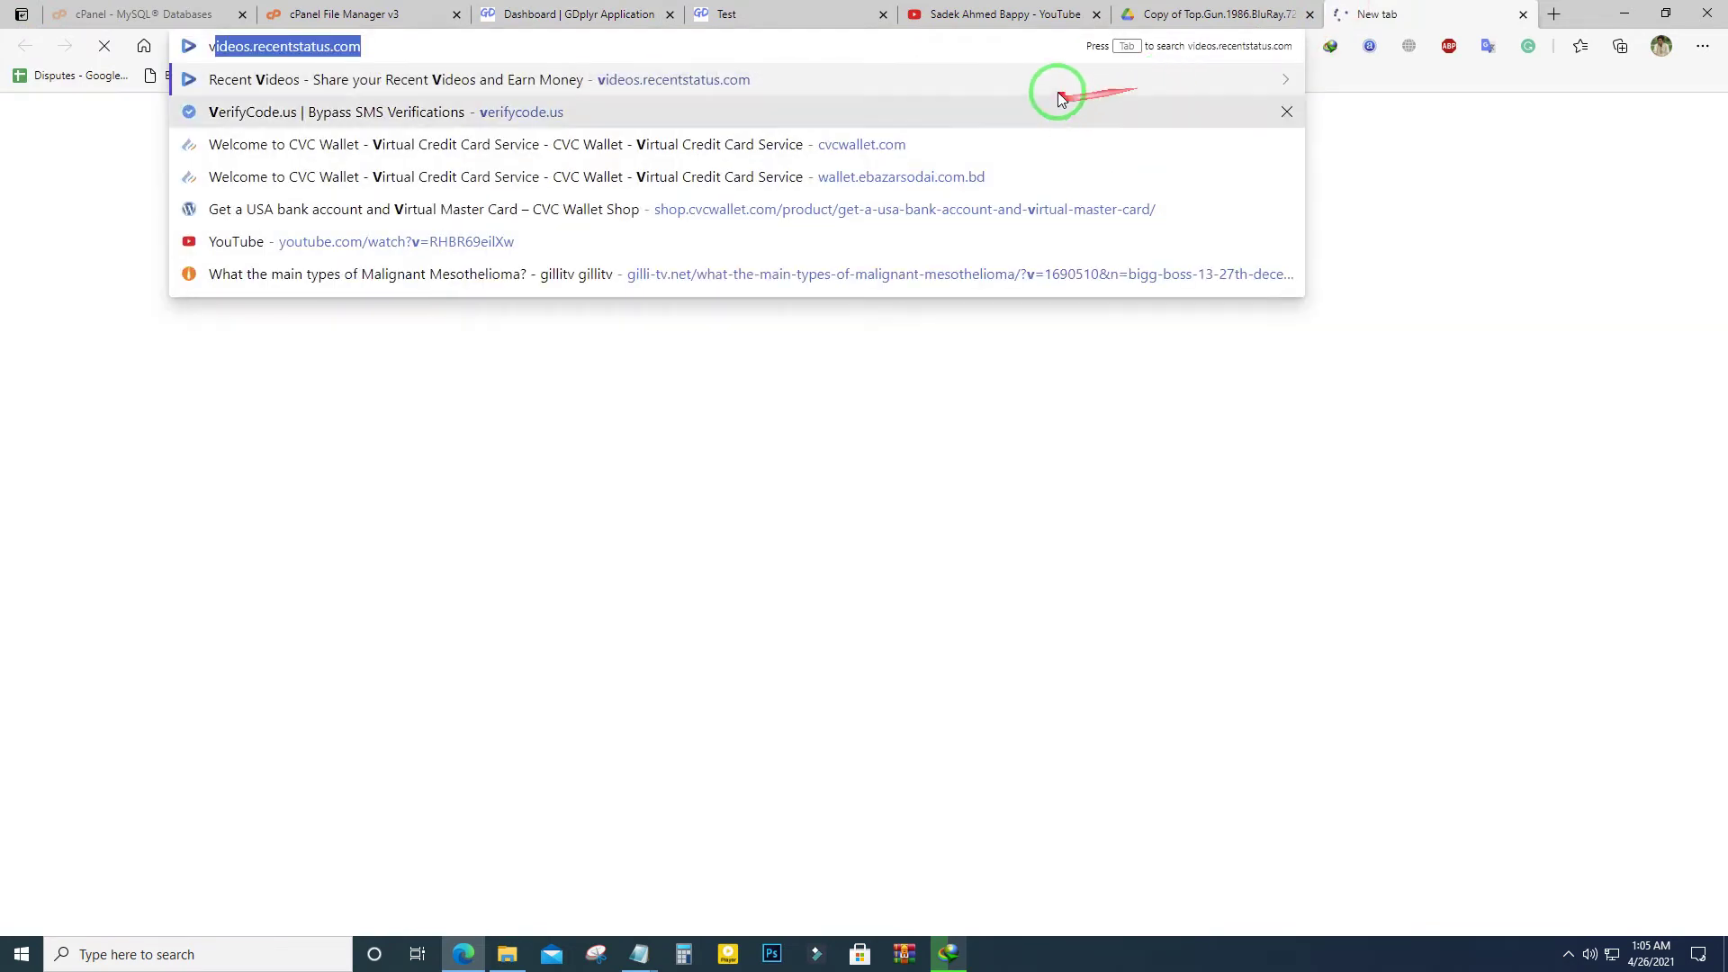
{"action": "left_click", "coordinate": [1044, 56]}
{"action": "key", "text": "ctrl+a"}
{"action": "key", "text": "ctrl+v"}
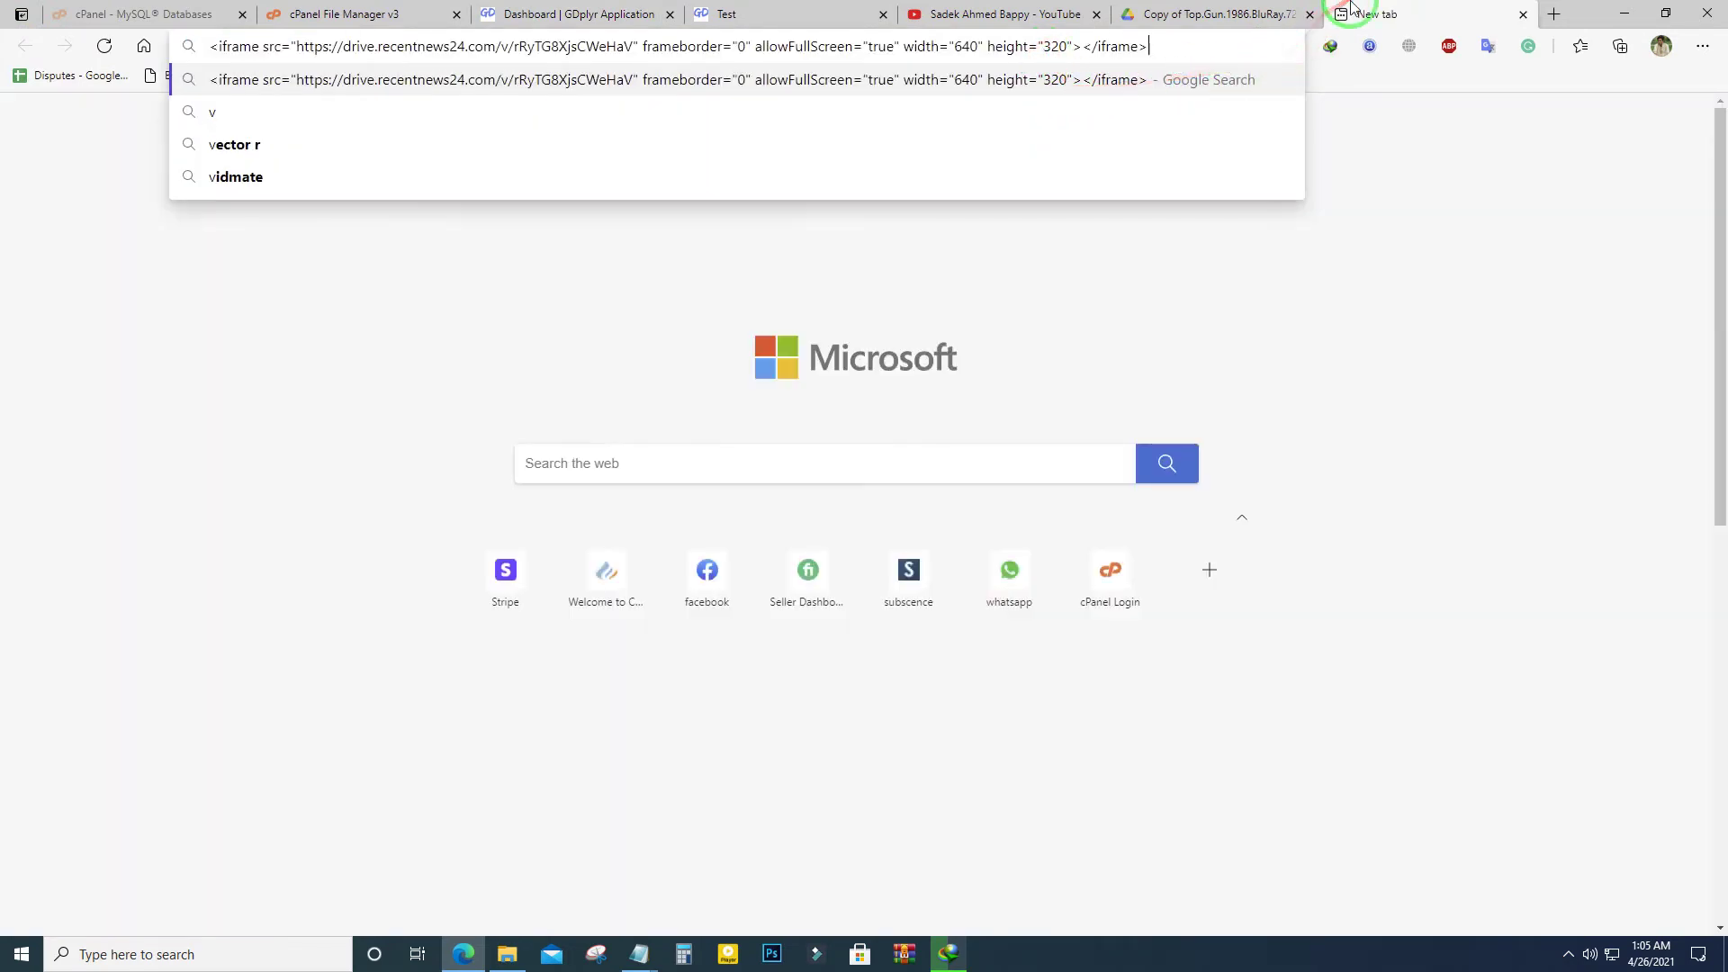
- Close the test tab, glance over the dashboard, and show the hidden tray icons
{"action": "middle_click", "coordinate": [1342, 11]}
{"action": "scroll", "coordinate": [741, 849], "scroll_direction": "down", "scroll_amount": 6}
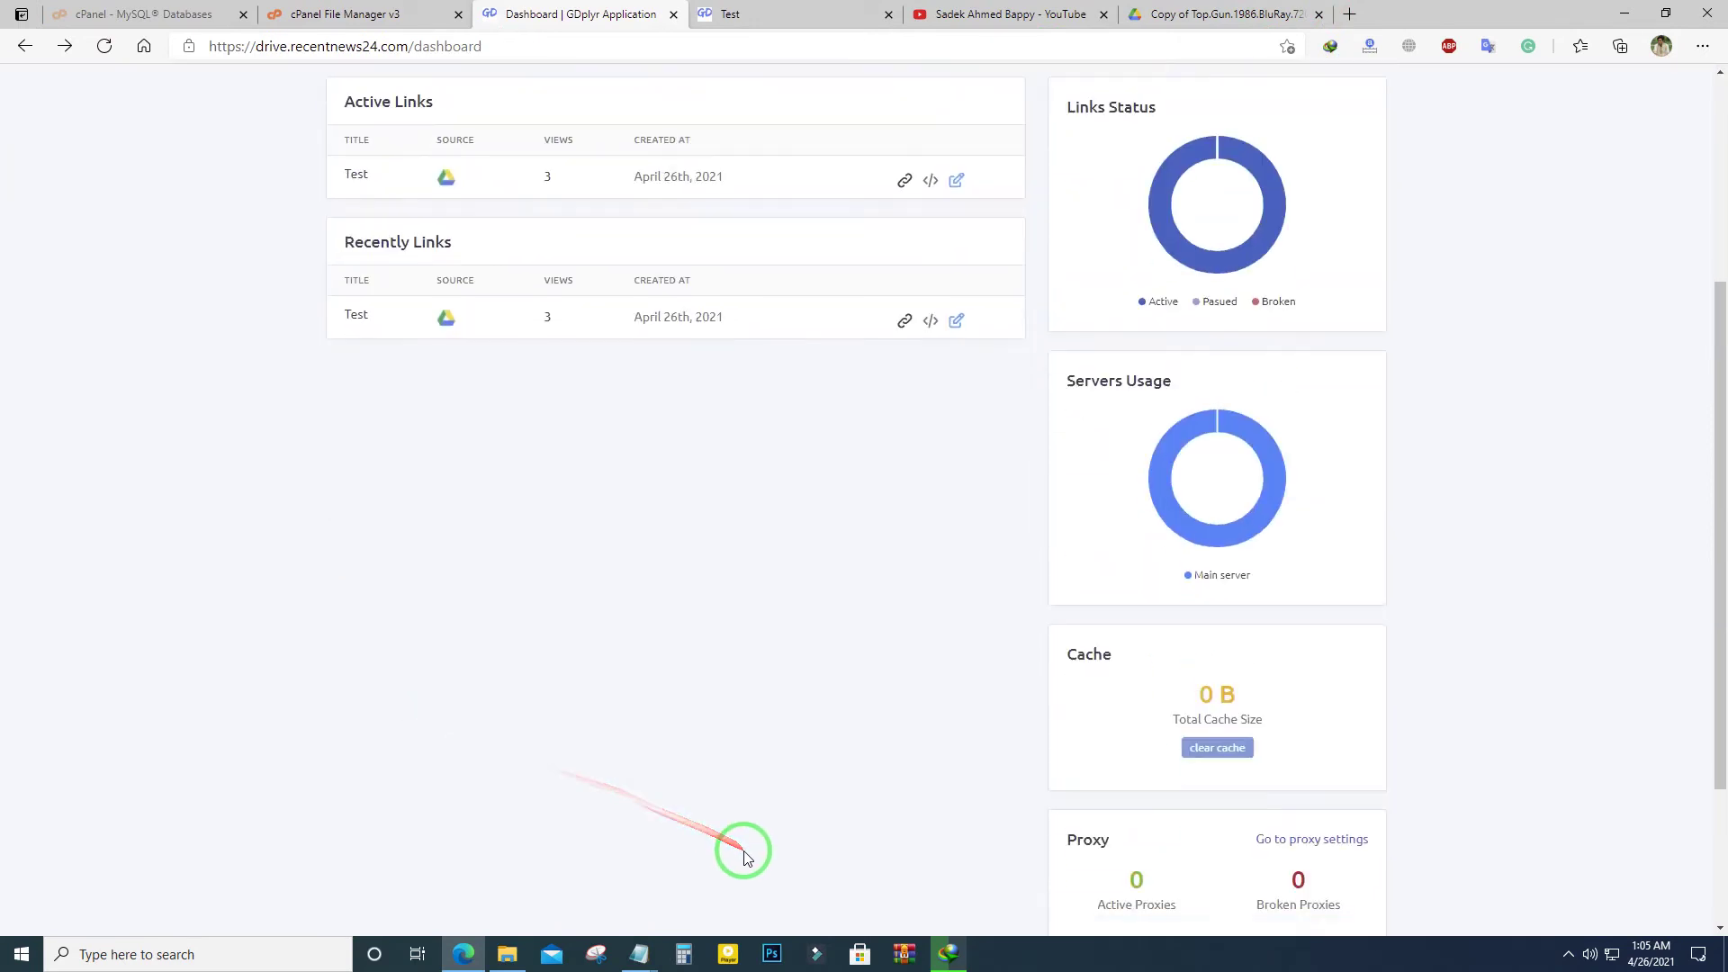
{"action": "scroll", "coordinate": [743, 856], "scroll_direction": "up", "scroll_amount": 6}
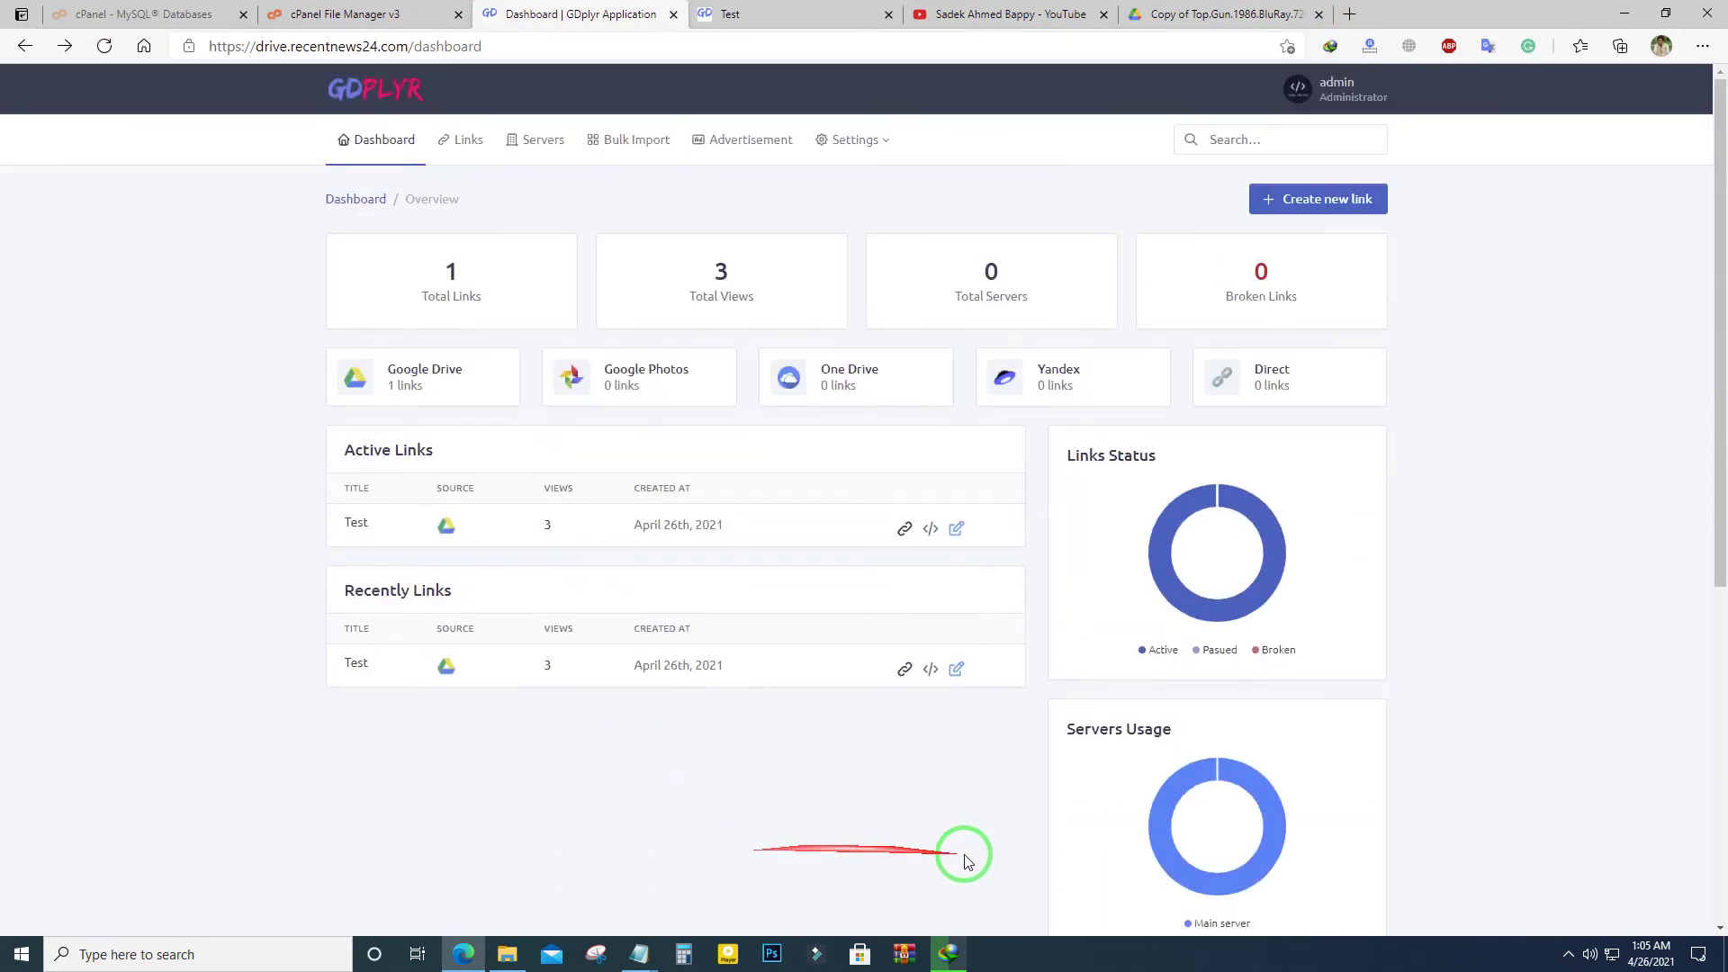
{"action": "left_click", "coordinate": [1568, 959]}
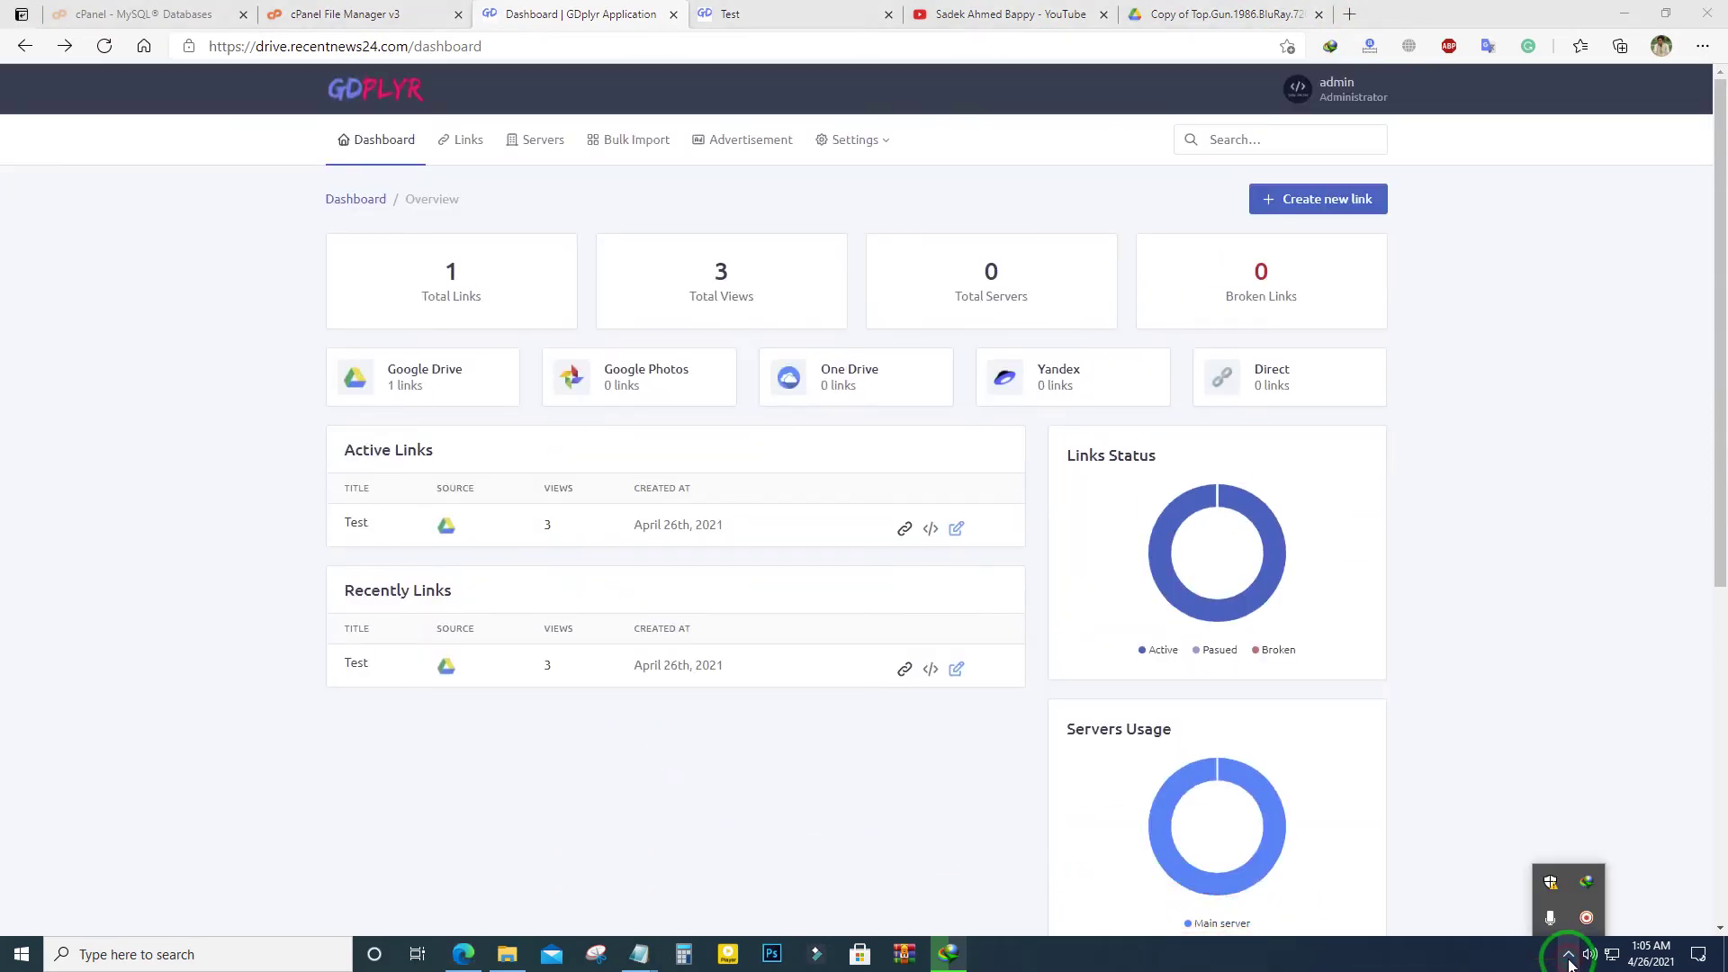